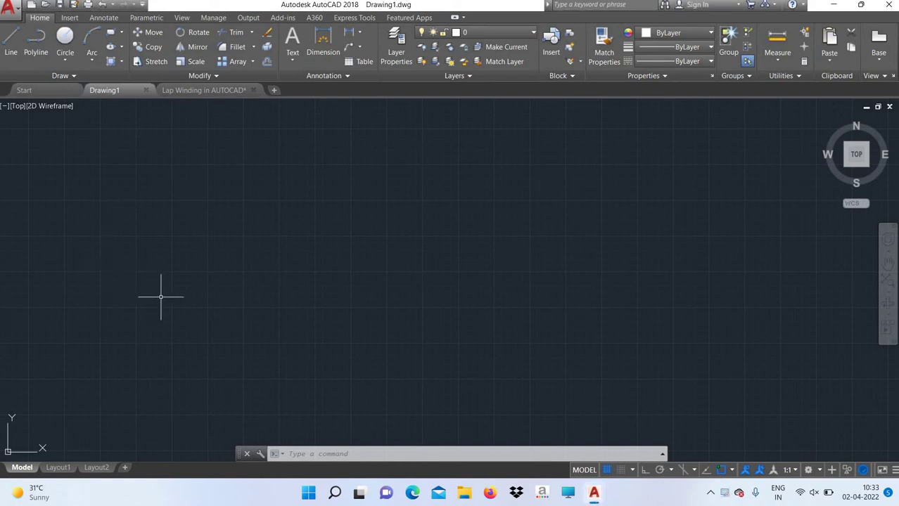
Draw a vertical line on the left with Ortho on, then select it for a rectangular array.
{"action": "type", "text": "l"}
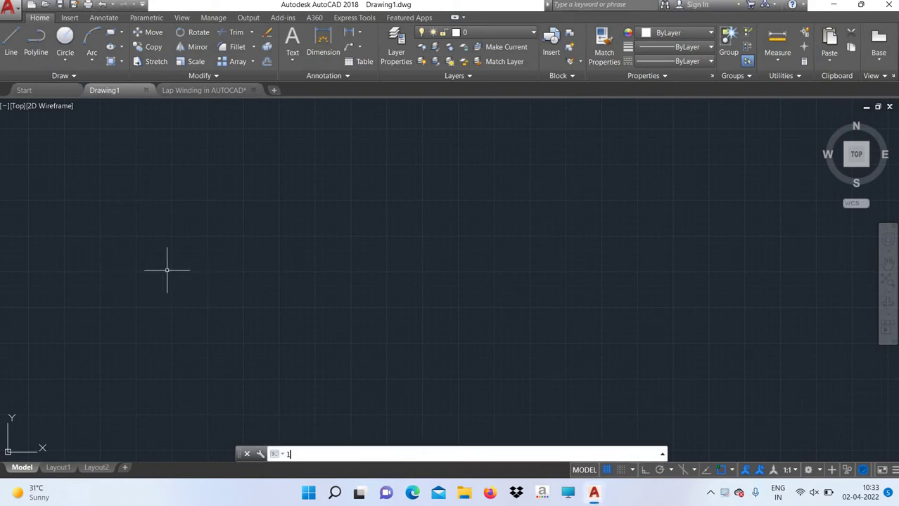
{"action": "key", "text": "Return"}
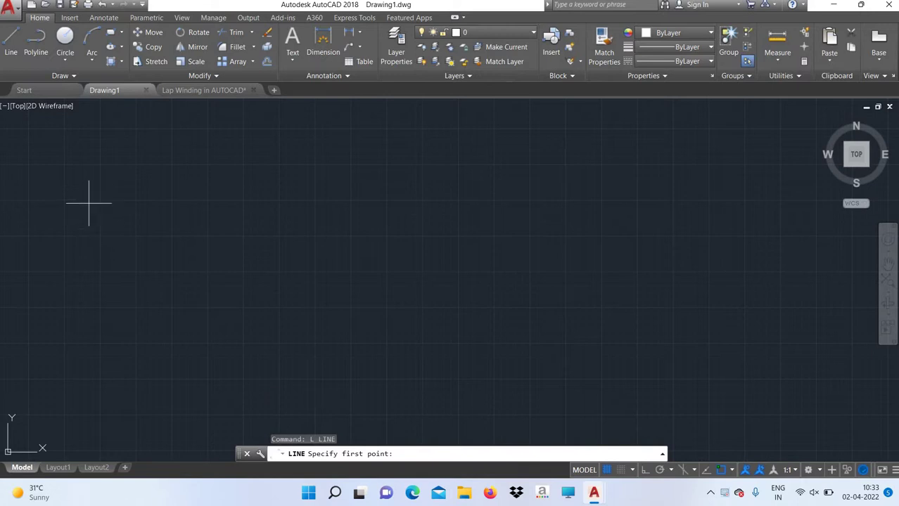
{"action": "left_click", "coordinate": [85, 201]}
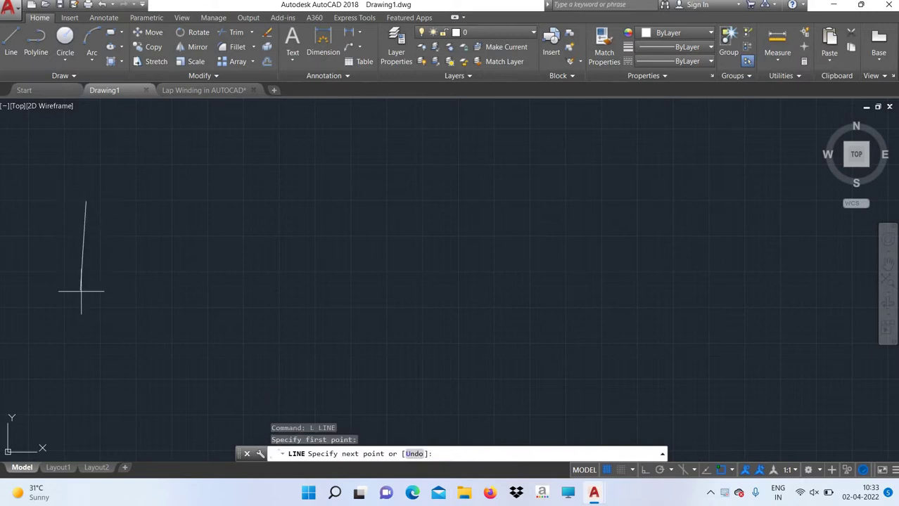
{"action": "key", "text": "F8"}
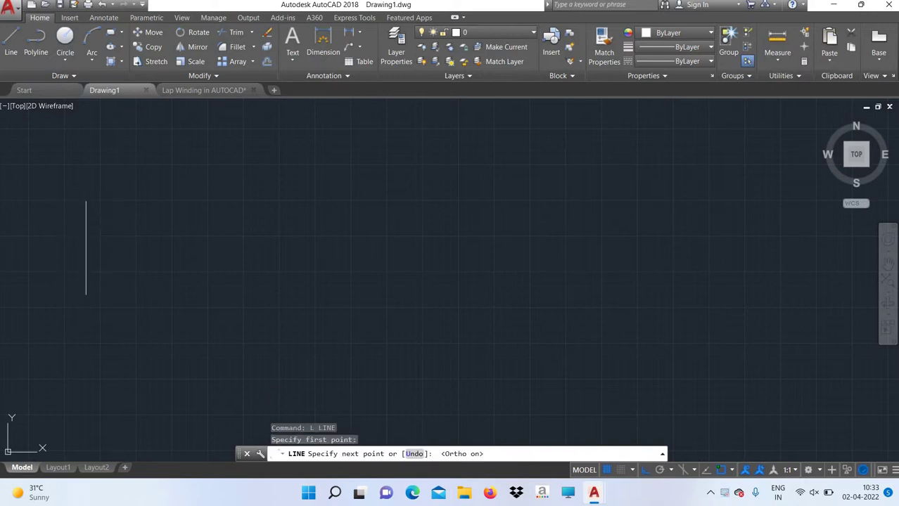
{"action": "left_click", "coordinate": [87, 344]}
{"action": "right_click", "coordinate": [120, 307]}
{"action": "left_click", "coordinate": [129, 322]}
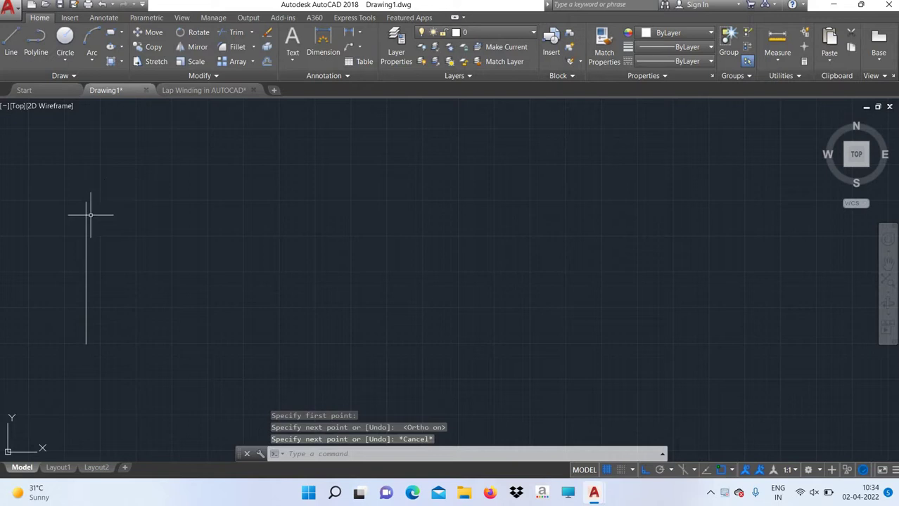
{"action": "left_click", "coordinate": [87, 216]}
{"action": "left_click", "coordinate": [224, 62]}
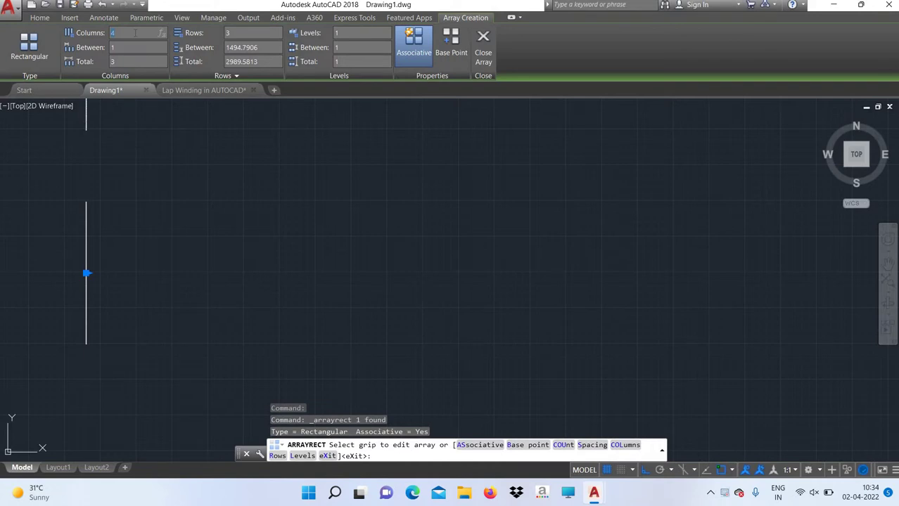
Set the array to 24 columns in 1 row, settling on 200 column spacing after trying 150 and 250.
{"action": "type", "text": "4"}
{"action": "key", "text": "Return"}
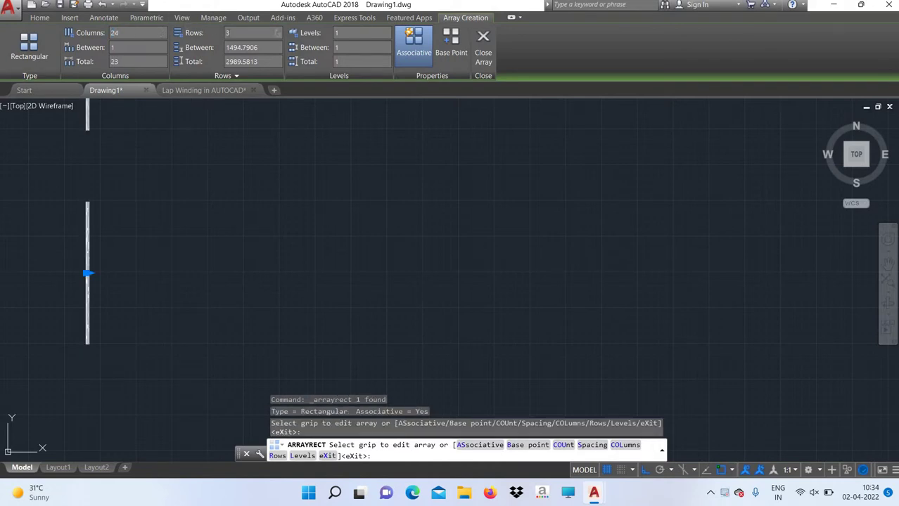
{"action": "type", "text": "1"}
{"action": "key", "text": "Return"}
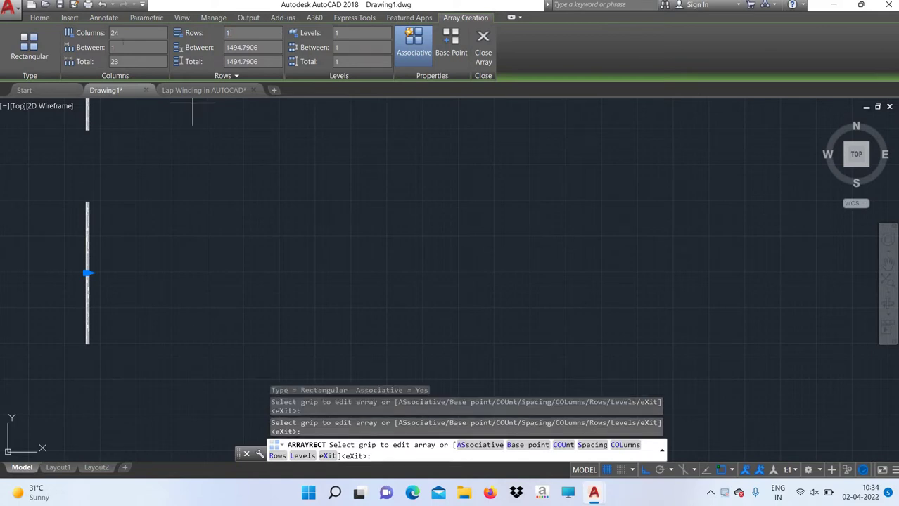
{"action": "left_click", "coordinate": [123, 47]}
{"action": "key", "text": "Return"}
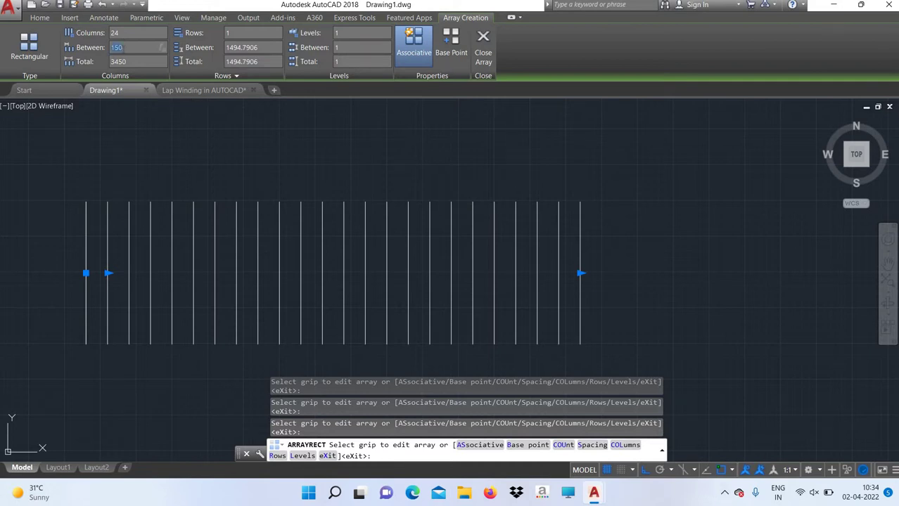
{"action": "type", "text": "0"}
{"action": "key", "text": "Return"}
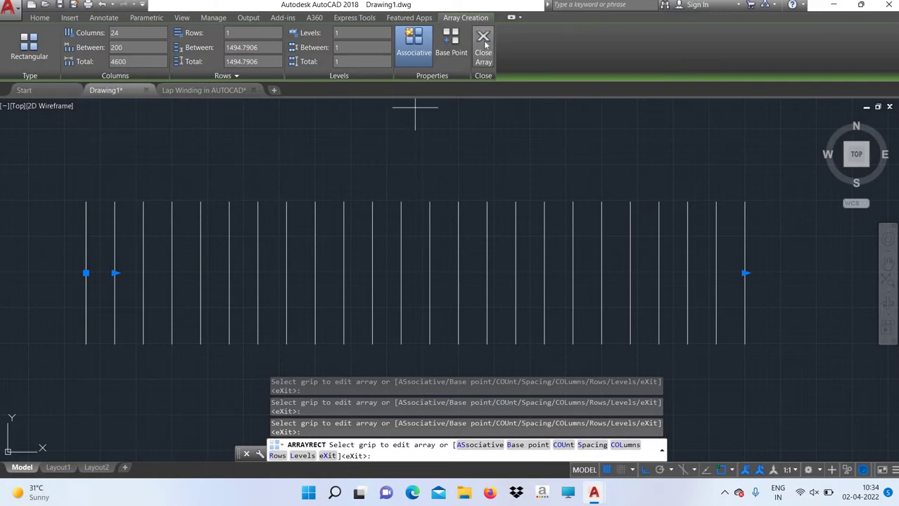
{"action": "left_click", "coordinate": [120, 47]}
{"action": "type", "text": "25"}
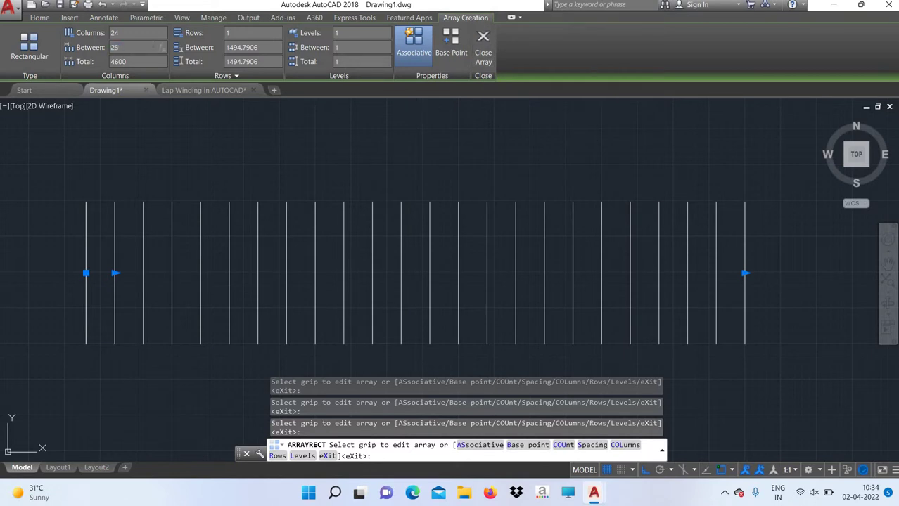
{"action": "type", "text": "0"}
{"action": "key", "text": "Return"}
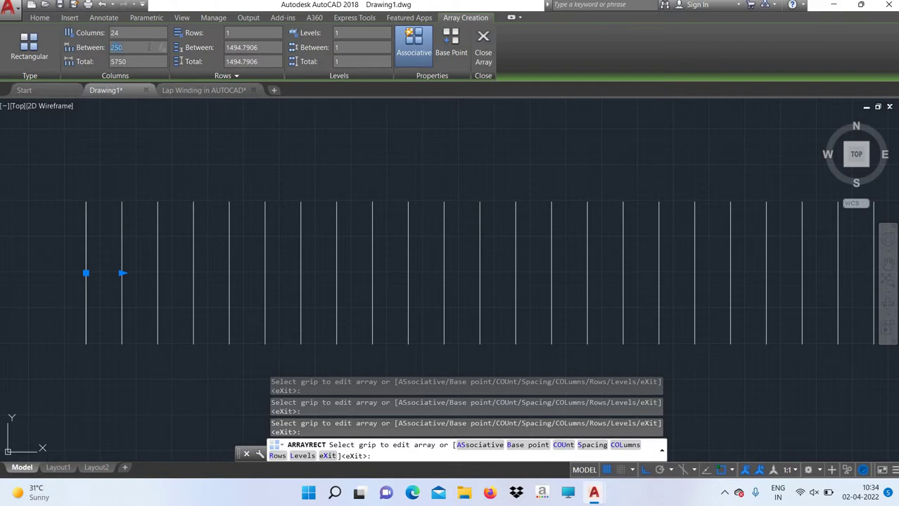
{"action": "key", "text": "Return"}
{"action": "key", "text": "Return"}
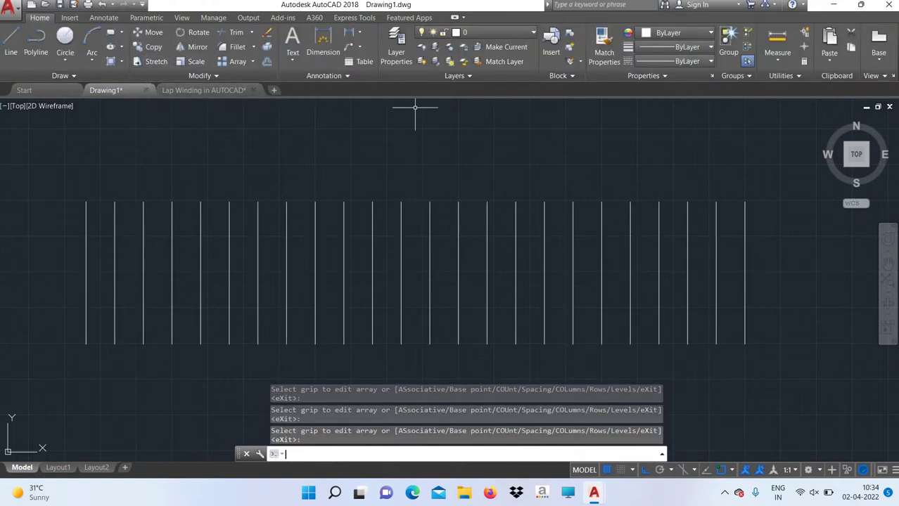
Start a line near the first conductor's top, then cancel it.
{"action": "type", "text": "L"}
{"action": "key", "text": "Return"}
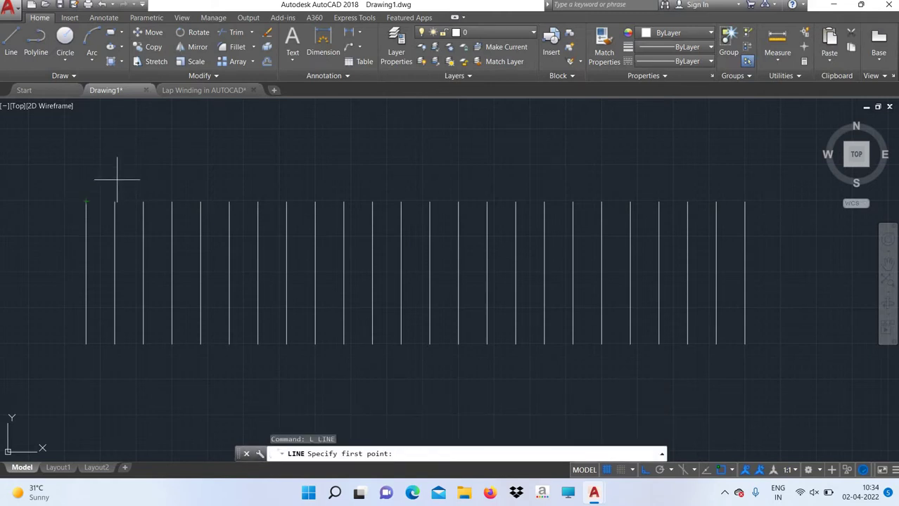
{"action": "left_click", "coordinate": [121, 180]}
{"action": "right_click", "coordinate": [146, 179]}
{"action": "left_click", "coordinate": [177, 197]}
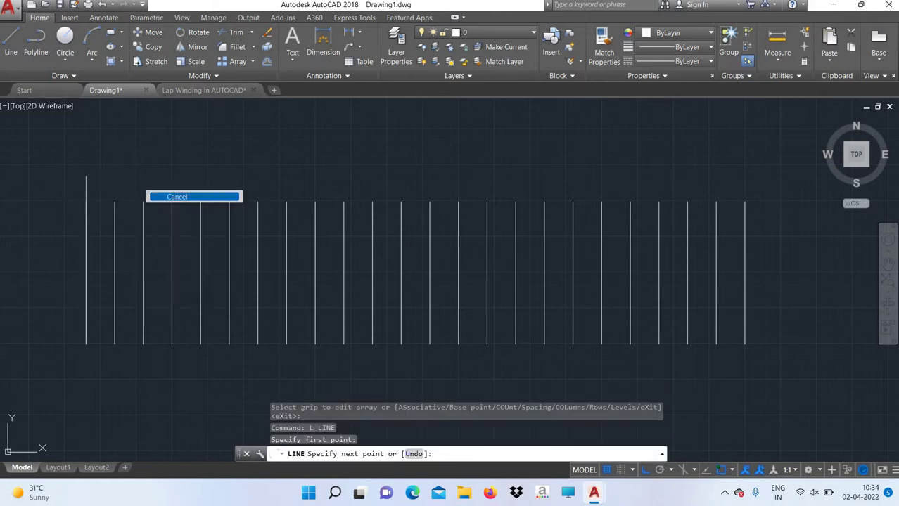
Enable Endpoint and Midpoint object snaps in Drafting Settings.
{"action": "type", "text": "sonap"}
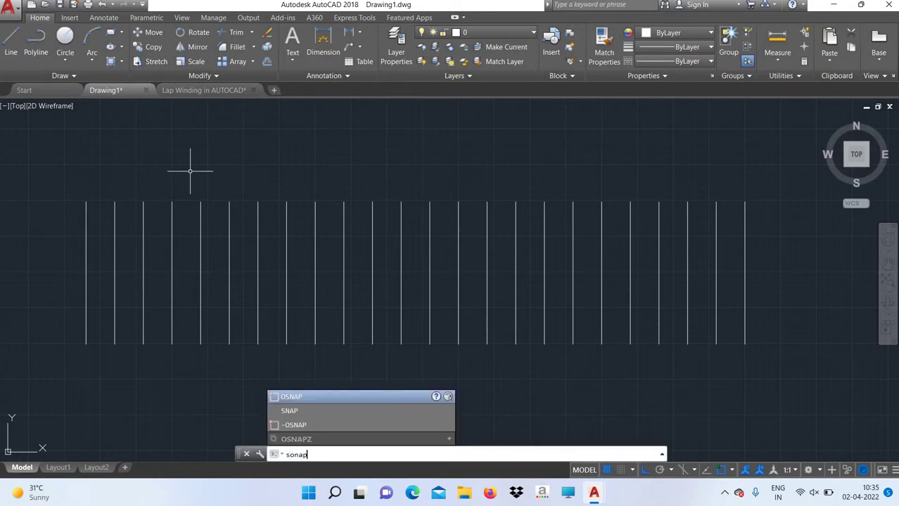
{"action": "key", "text": "Return"}
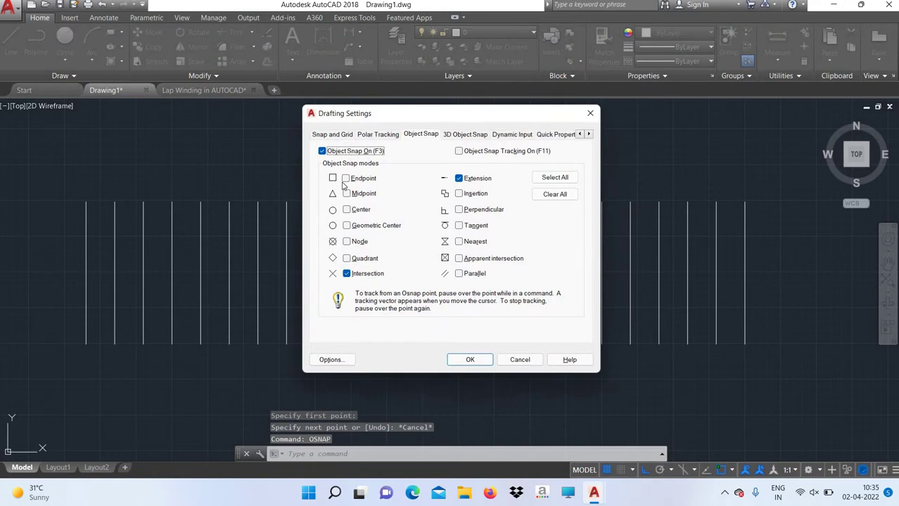
{"action": "left_click", "coordinate": [346, 178]}
{"action": "left_click", "coordinate": [346, 193]}
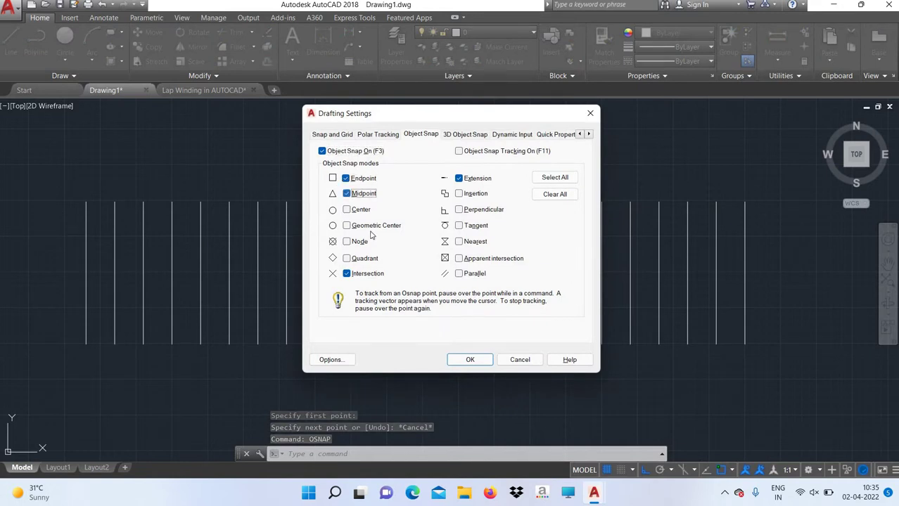
{"action": "left_click", "coordinate": [346, 209]}
{"action": "left_click", "coordinate": [470, 359]}
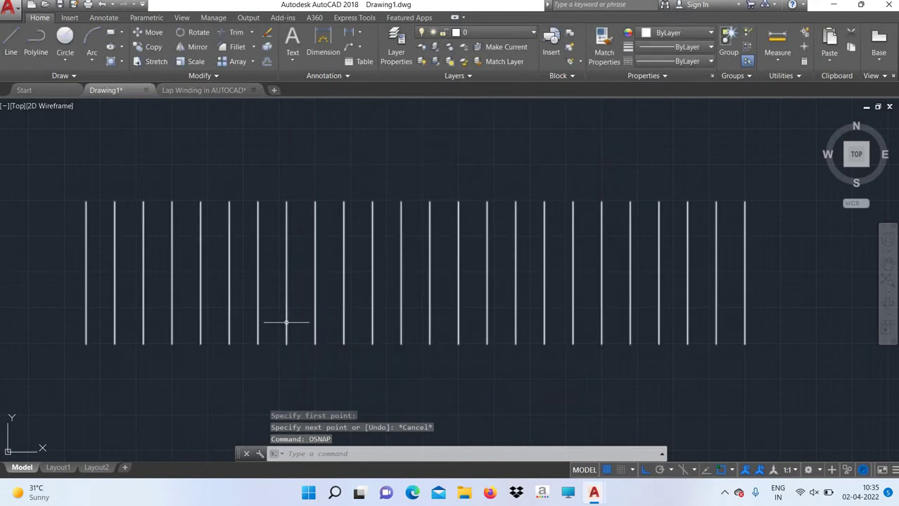
{"action": "type", "text": "l"}
{"action": "key", "text": "Return"}
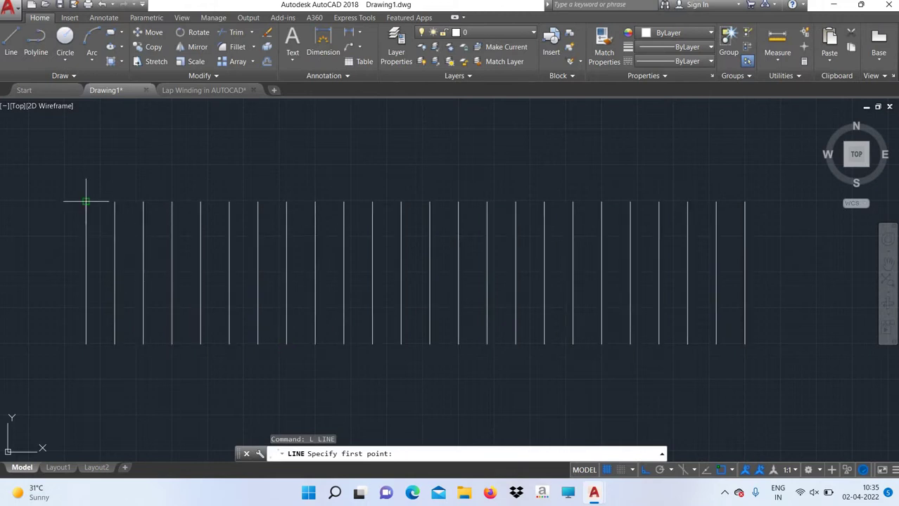
Draw a horizontal line joining the top endpoints of the first two conductors.
{"action": "left_click", "coordinate": [86, 202]}
{"action": "left_click", "coordinate": [114, 202]}
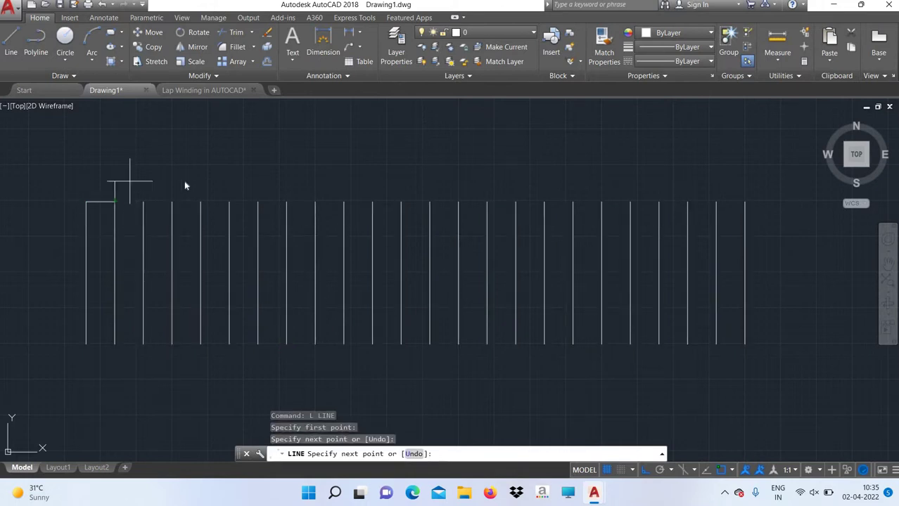
{"action": "right_click", "coordinate": [175, 169]}
{"action": "left_click", "coordinate": [191, 187]}
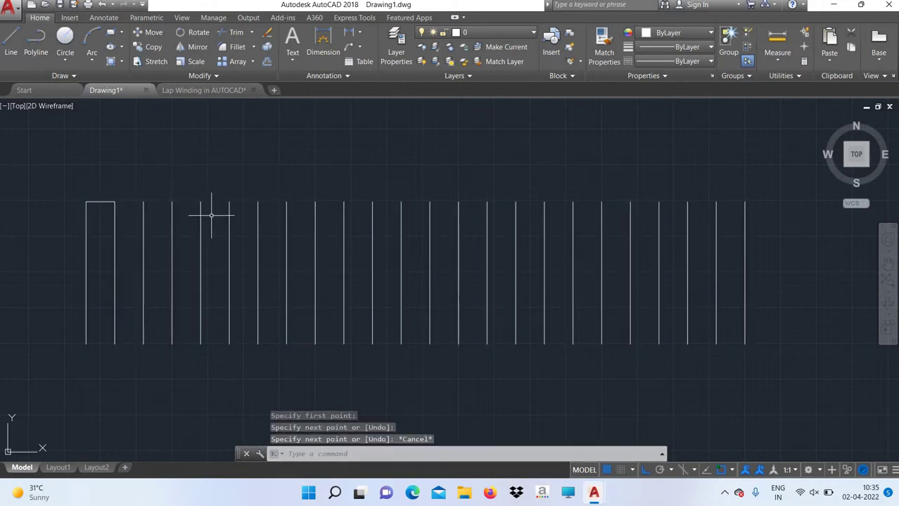
Explode the line array into individual lines.
{"action": "type", "text": "e"}
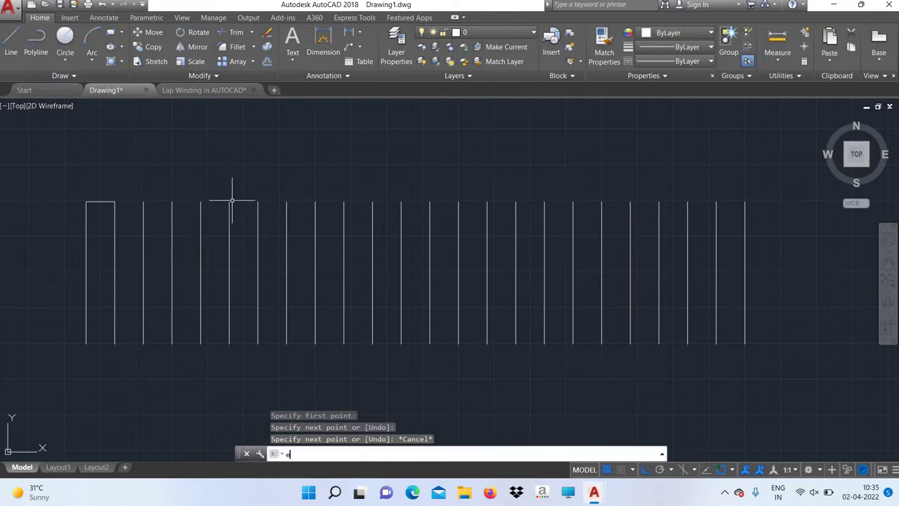
{"action": "type", "text": "xplode"}
{"action": "key", "text": "Return"}
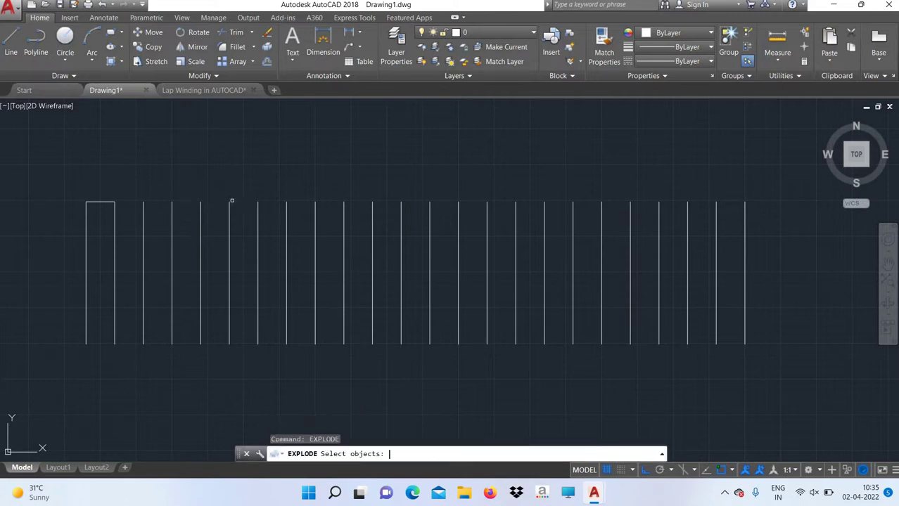
{"action": "left_click", "coordinate": [258, 211]}
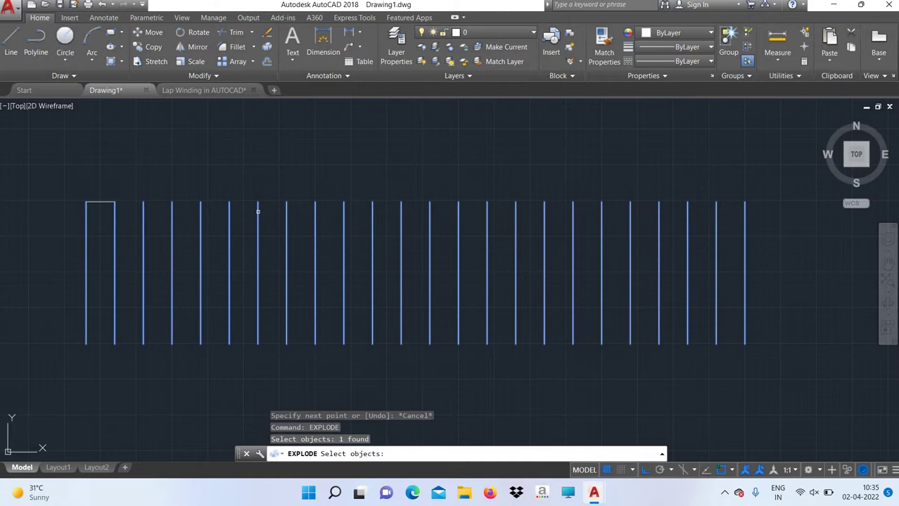
{"action": "key", "text": "Return"}
{"action": "type", "text": "L"}
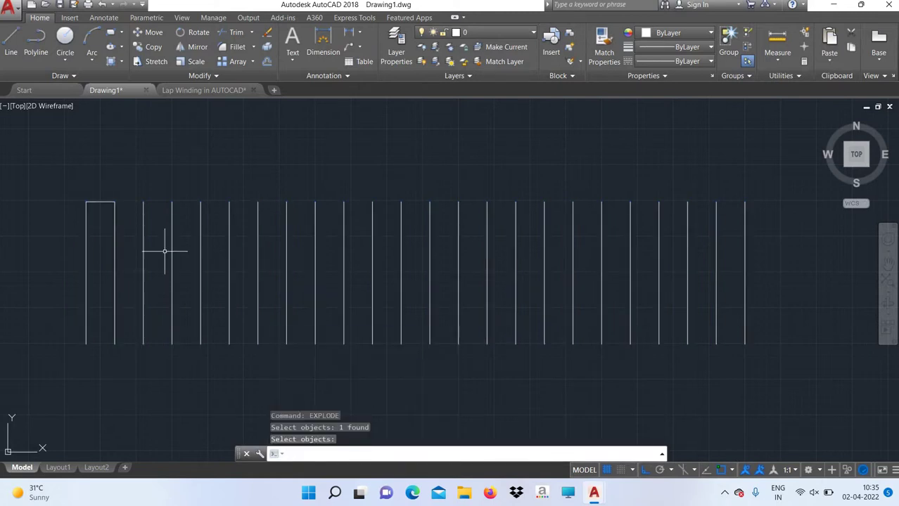
{"action": "type", "text": "ay"}
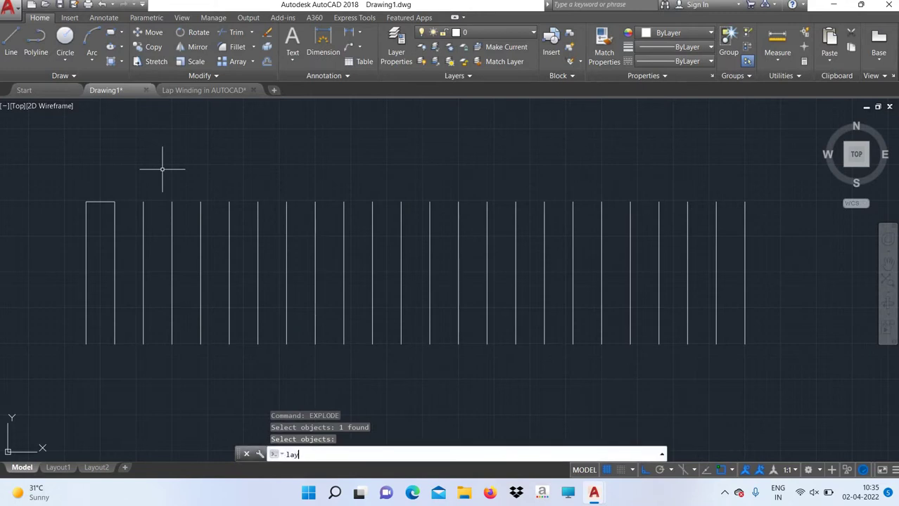
{"action": "type", "text": "er"}
Create a new layer named 'dashed' in the Layer Properties Manager.
{"action": "key", "text": "Return"}
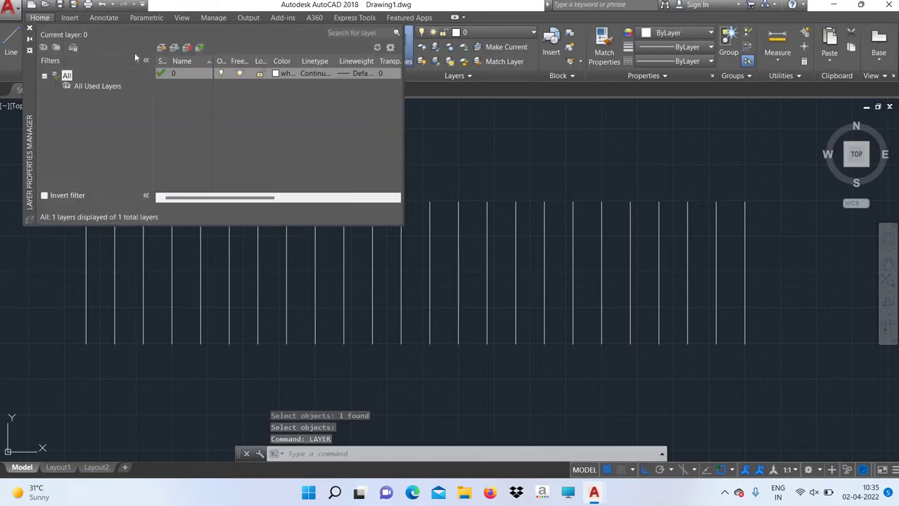
{"action": "left_click", "coordinate": [162, 47]}
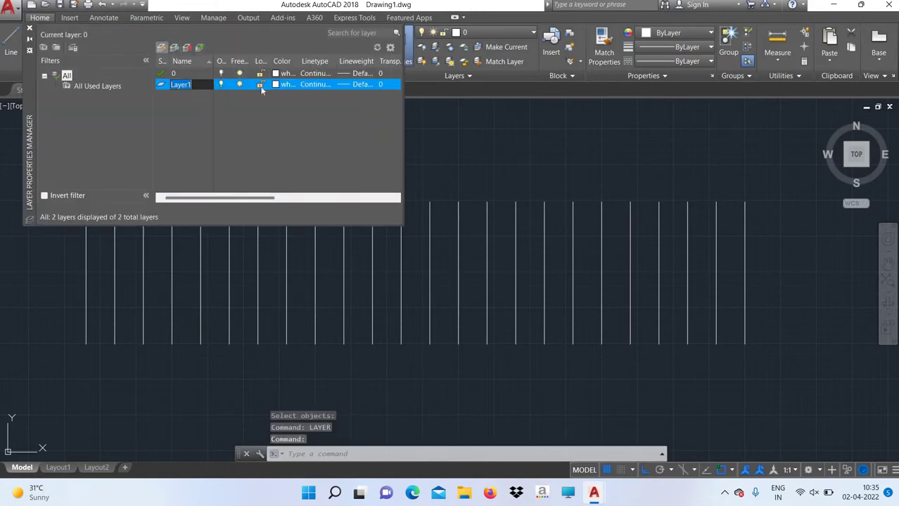
{"action": "key", "text": "BackSpace"}
{"action": "type", "text": "hed"}
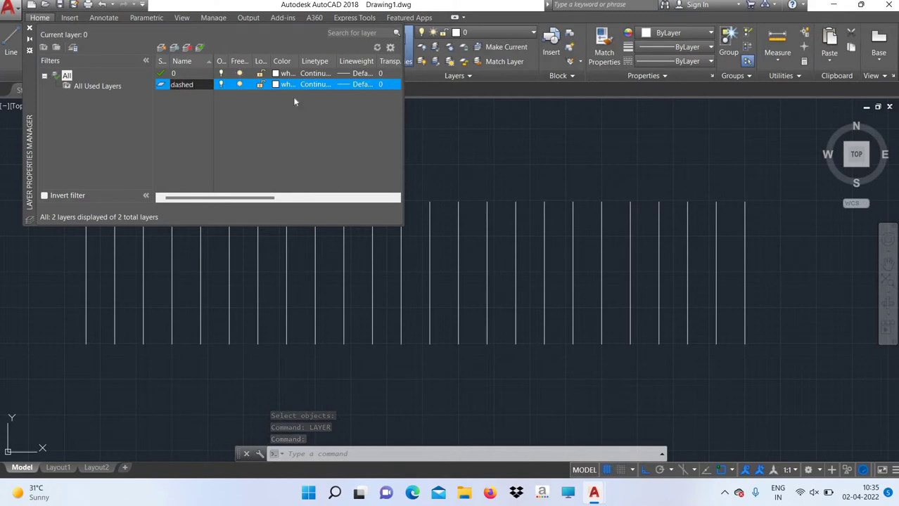
Load the JIS_02_2.0 linetype from the available linetypes list.
{"action": "left_click", "coordinate": [308, 83]}
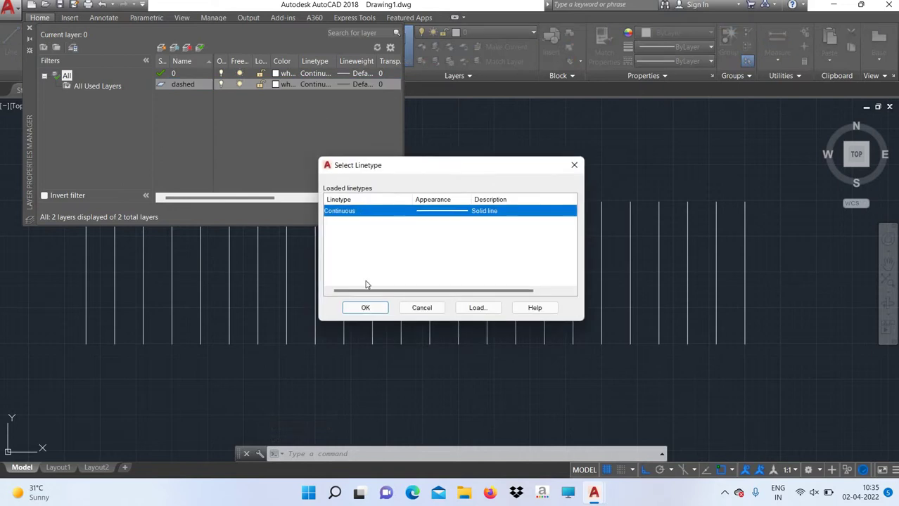
{"action": "left_click", "coordinate": [477, 307]}
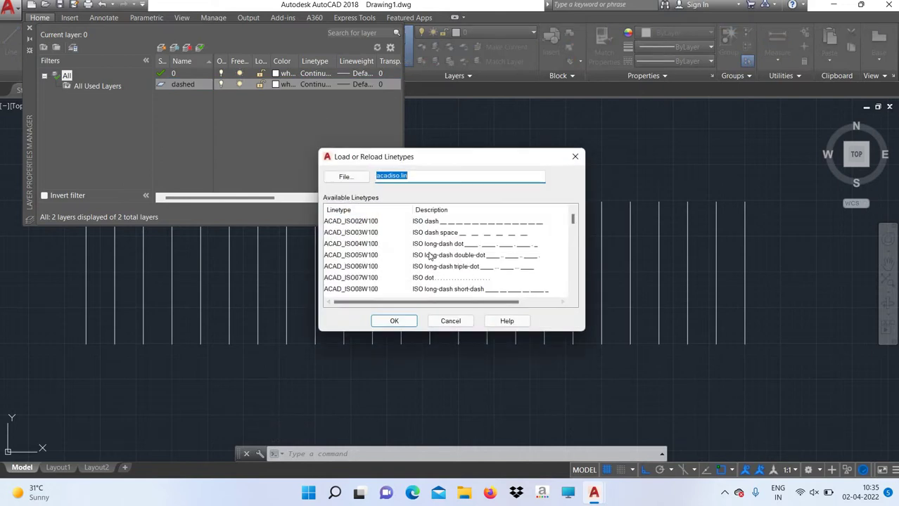
{"action": "scroll", "coordinate": [427, 253], "scroll_direction": "down", "scroll_amount": 5}
{"action": "scroll", "coordinate": [426, 246], "scroll_direction": "down", "scroll_amount": 7}
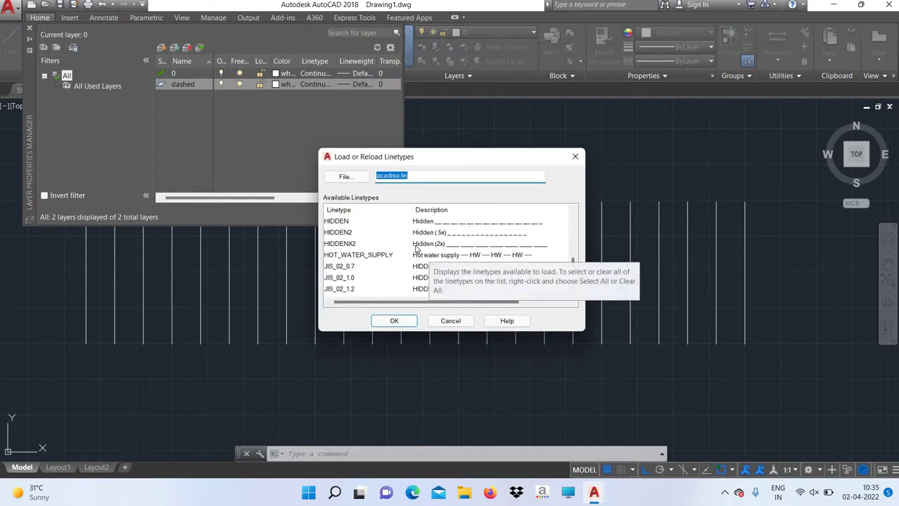
{"action": "scroll", "coordinate": [410, 258], "scroll_direction": "up", "scroll_amount": 1}
{"action": "scroll", "coordinate": [410, 258], "scroll_direction": "down", "scroll_amount": 1}
{"action": "scroll", "coordinate": [410, 257], "scroll_direction": "down", "scroll_amount": 1}
{"action": "scroll", "coordinate": [410, 257], "scroll_direction": "down", "scroll_amount": 3}
{"action": "scroll", "coordinate": [410, 255], "scroll_direction": "up", "scroll_amount": 2}
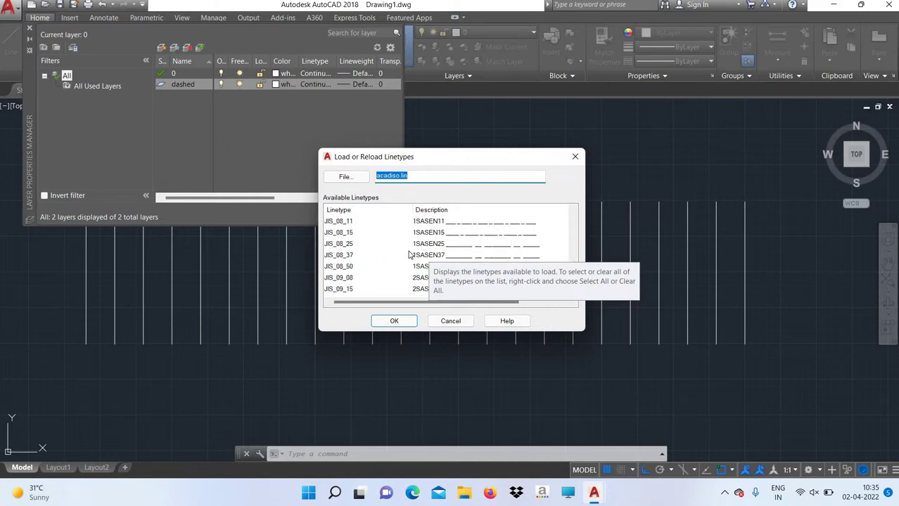
{"action": "scroll", "coordinate": [410, 256], "scroll_direction": "up", "scroll_amount": 1}
{"action": "scroll", "coordinate": [410, 256], "scroll_direction": "down", "scroll_amount": 5}
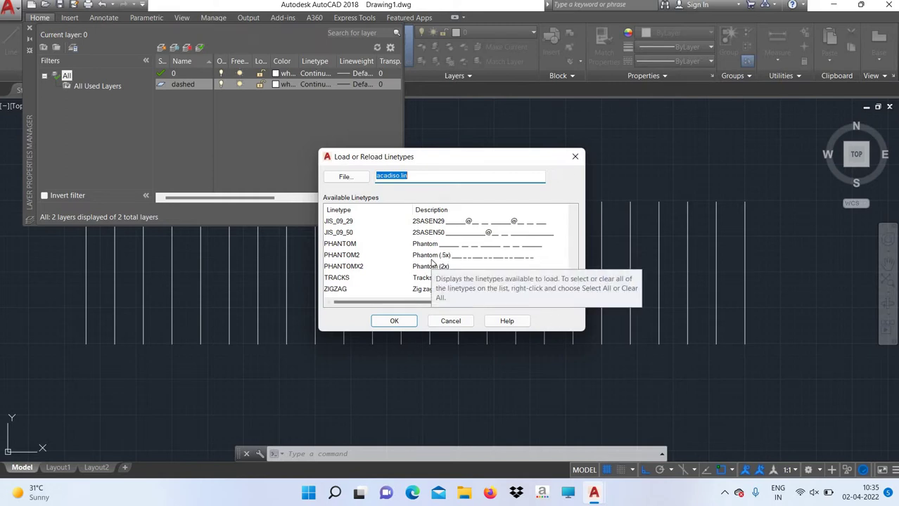
{"action": "scroll", "coordinate": [533, 305], "scroll_direction": "up", "scroll_amount": 1}
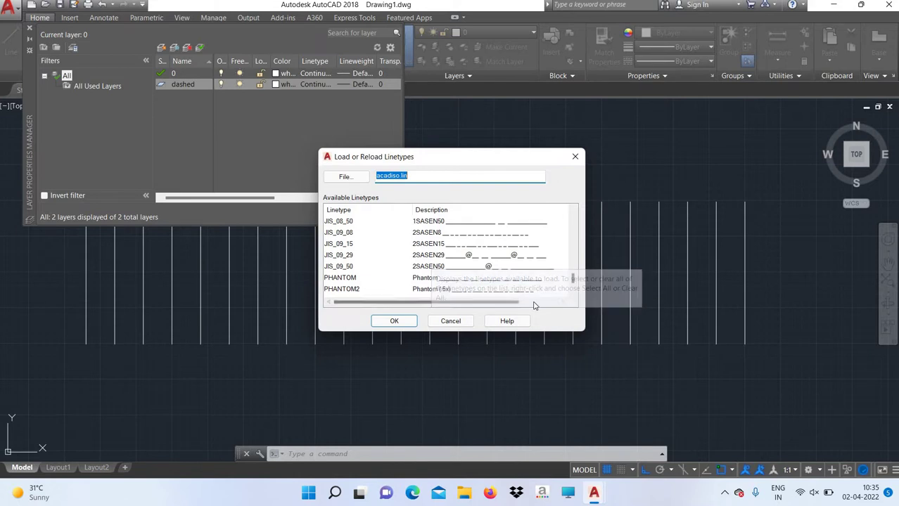
{"action": "scroll", "coordinate": [519, 276], "scroll_direction": "up", "scroll_amount": 2}
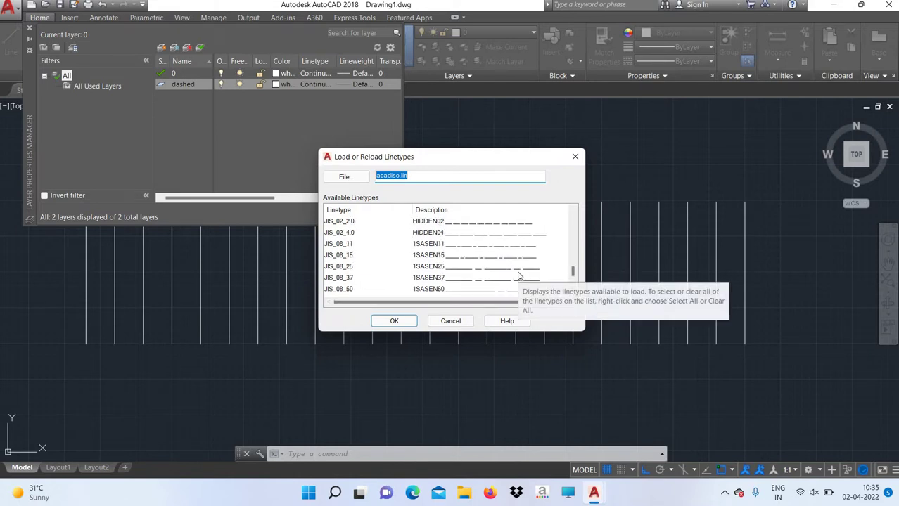
{"action": "left_click", "coordinate": [437, 222]}
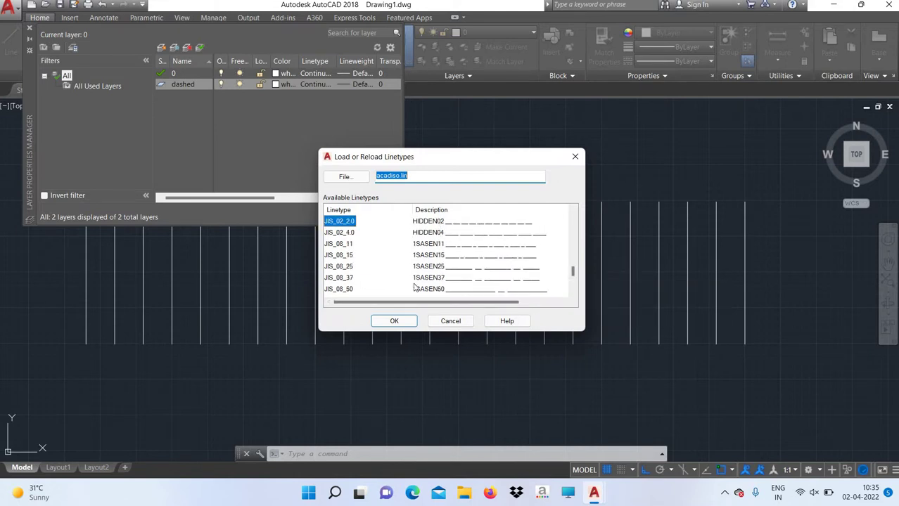
{"action": "left_click", "coordinate": [394, 321]}
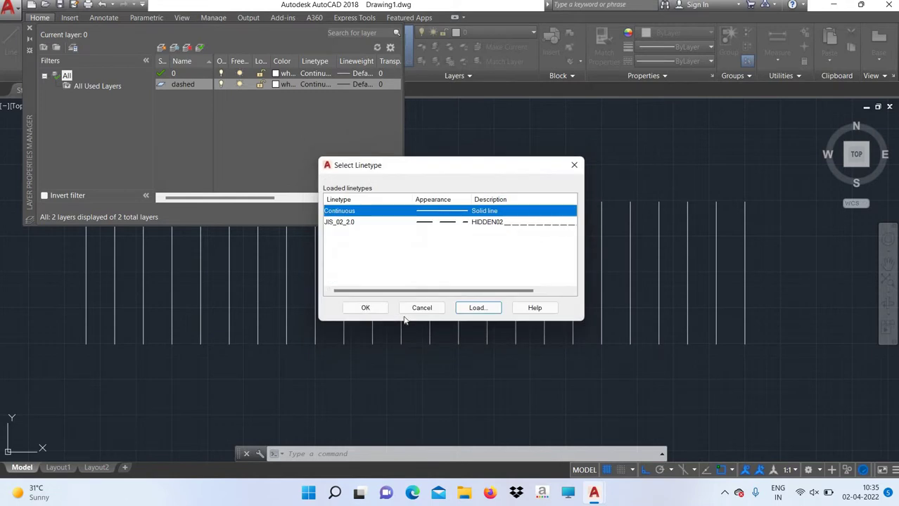
Assign JIS_02_2.0 to the dashed layer and close the Layer Properties Manager.
{"action": "left_click", "coordinate": [377, 222]}
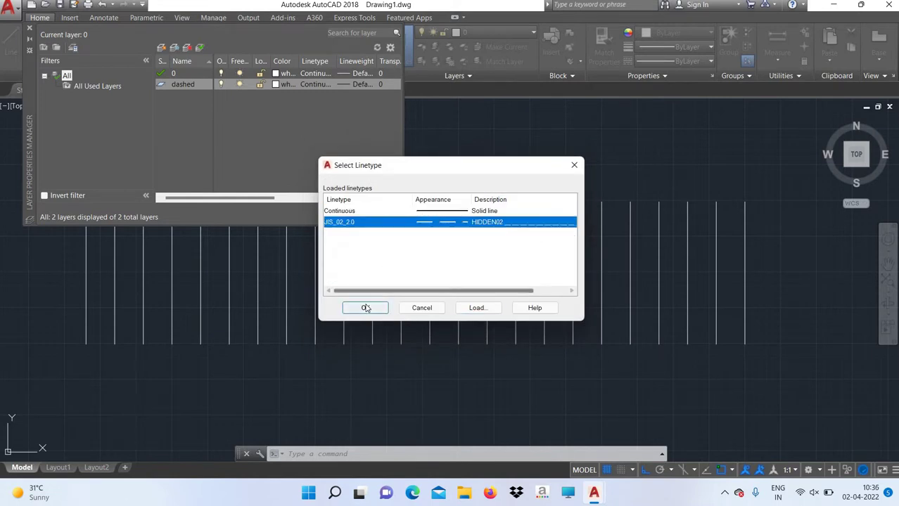
{"action": "left_click", "coordinate": [365, 307]}
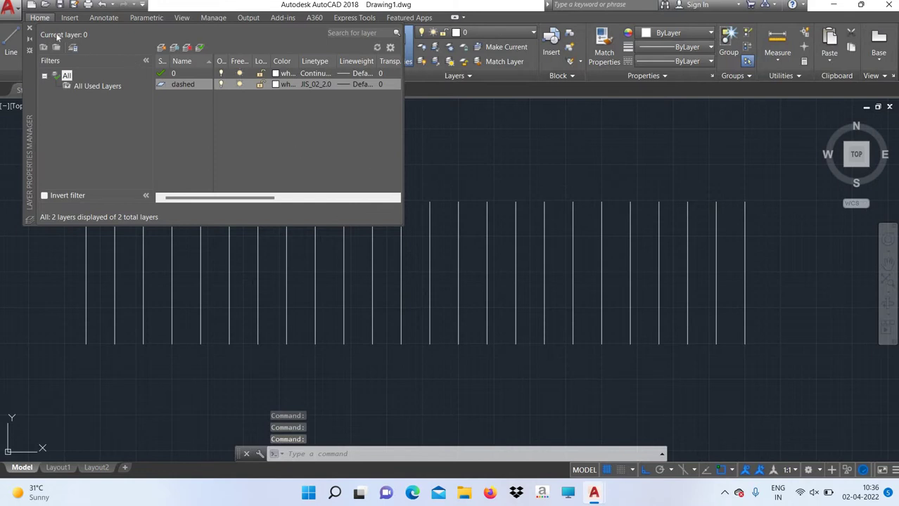
{"action": "left_click", "coordinate": [29, 31]}
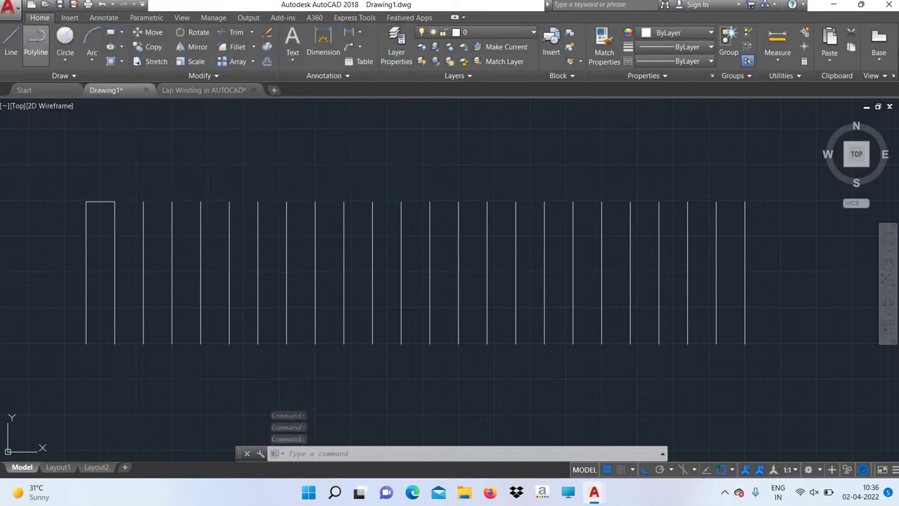
Draw a short line above the conductor lines.
{"action": "type", "text": "l"}
{"action": "key", "text": "Return"}
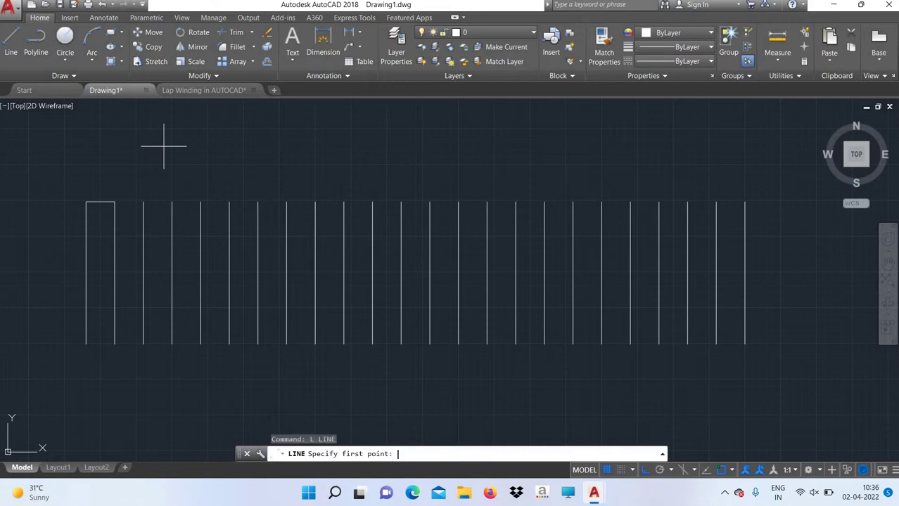
{"action": "left_click", "coordinate": [187, 153]}
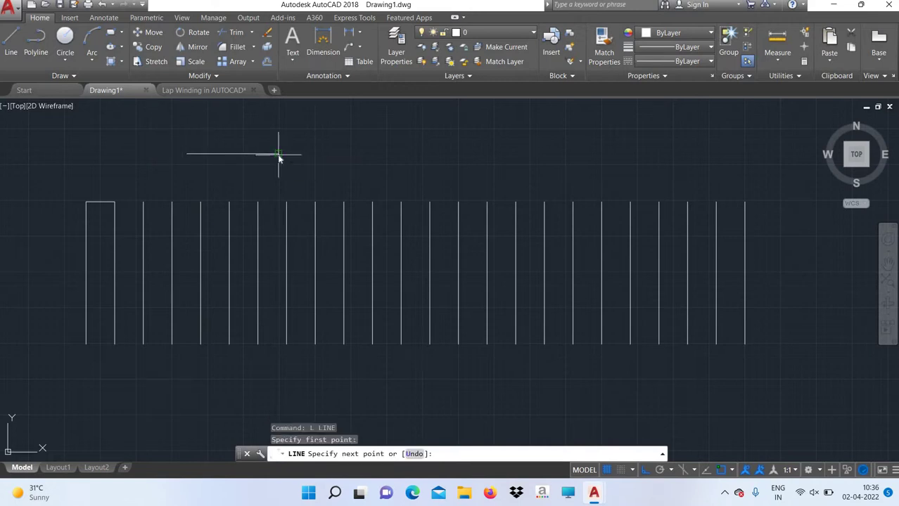
{"action": "right_click", "coordinate": [279, 153]}
{"action": "left_click", "coordinate": [310, 175]}
{"action": "scroll", "coordinate": [232, 144], "scroll_direction": "up", "scroll_amount": 5}
{"action": "scroll", "coordinate": [236, 160], "scroll_direction": "up", "scroll_amount": 2}
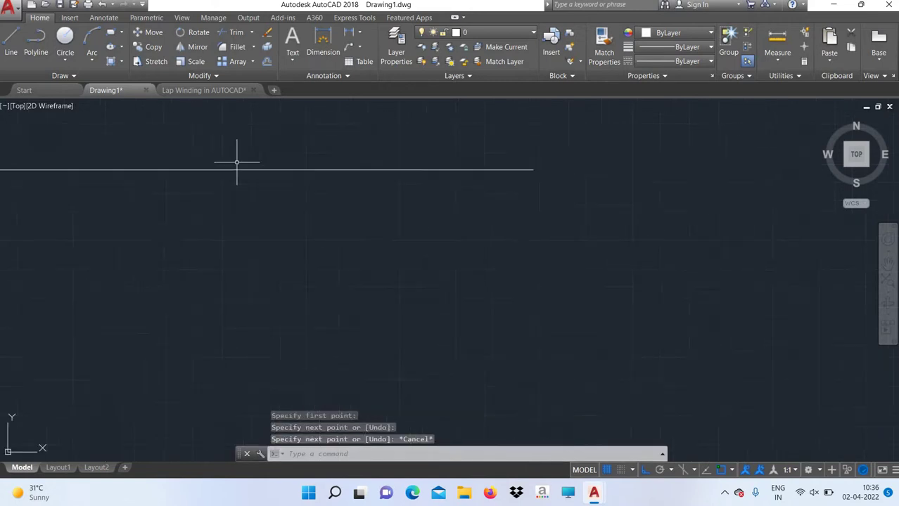
{"action": "scroll", "coordinate": [263, 189], "scroll_direction": "up", "scroll_amount": 3}
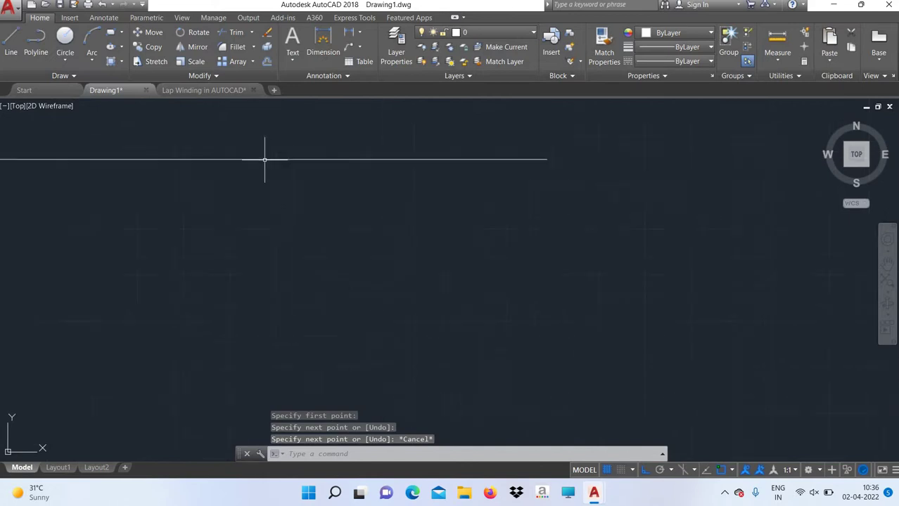
{"action": "scroll", "coordinate": [263, 160], "scroll_direction": "down", "scroll_amount": 10}
Make dashed the current layer.
{"action": "type", "text": "e"}
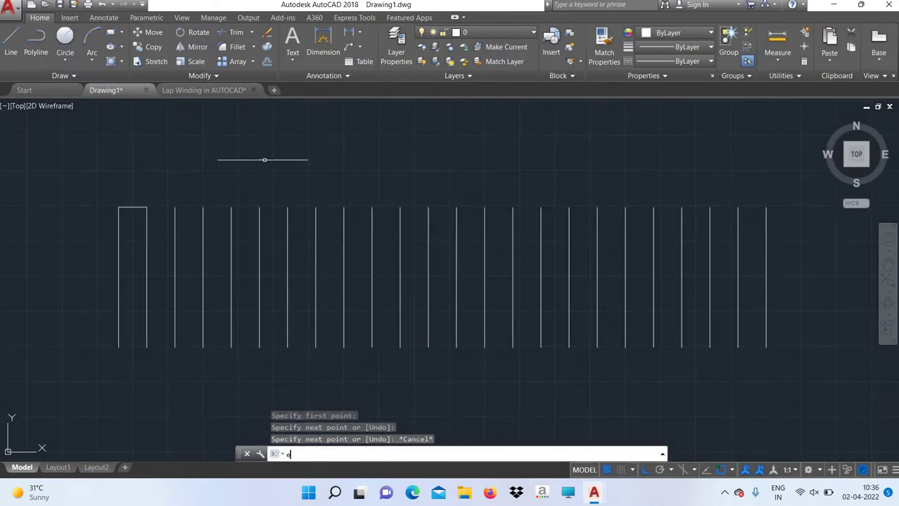
{"action": "key", "text": "Return"}
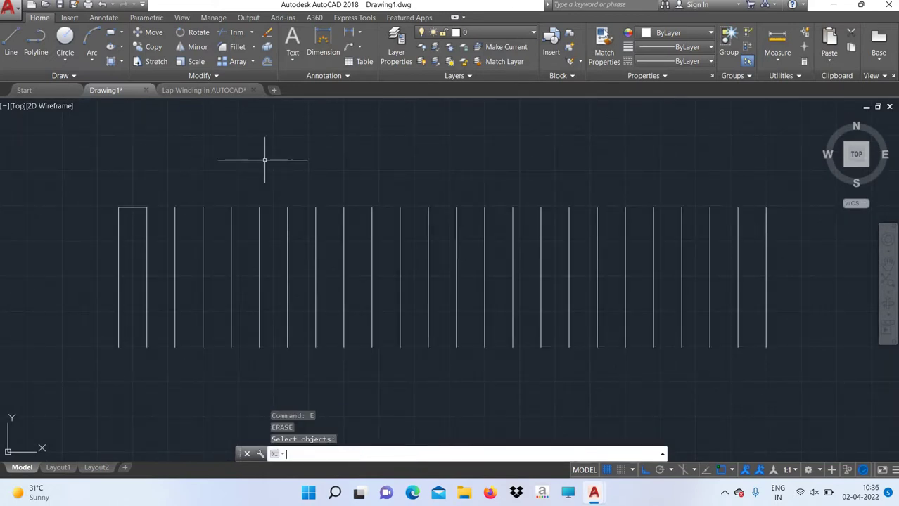
{"action": "left_click", "coordinate": [497, 33]}
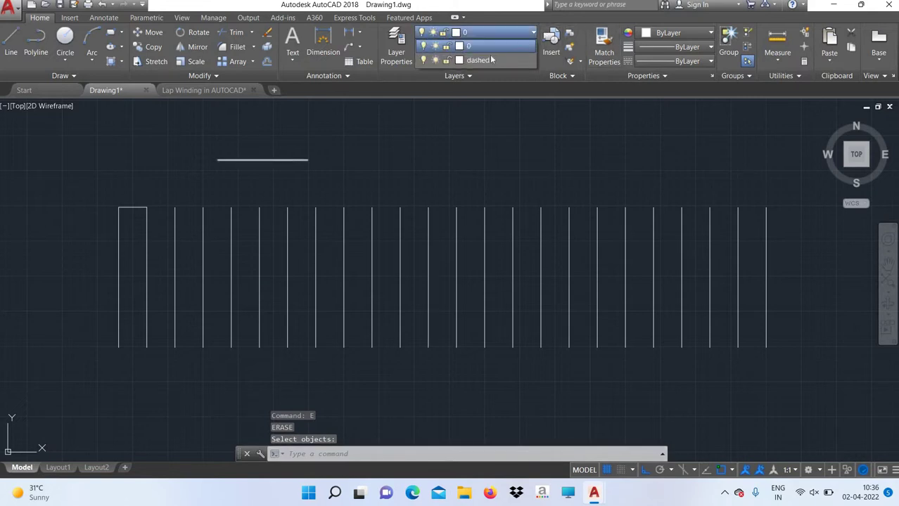
{"action": "left_click", "coordinate": [490, 56]}
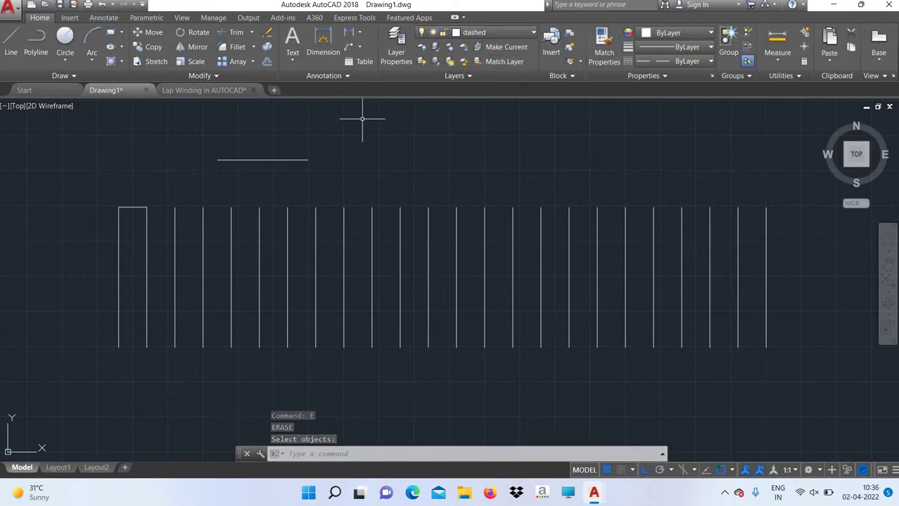
Draw another short line above the conductors on the dashed layer.
{"action": "type", "text": "1"}
{"action": "key", "text": "Return"}
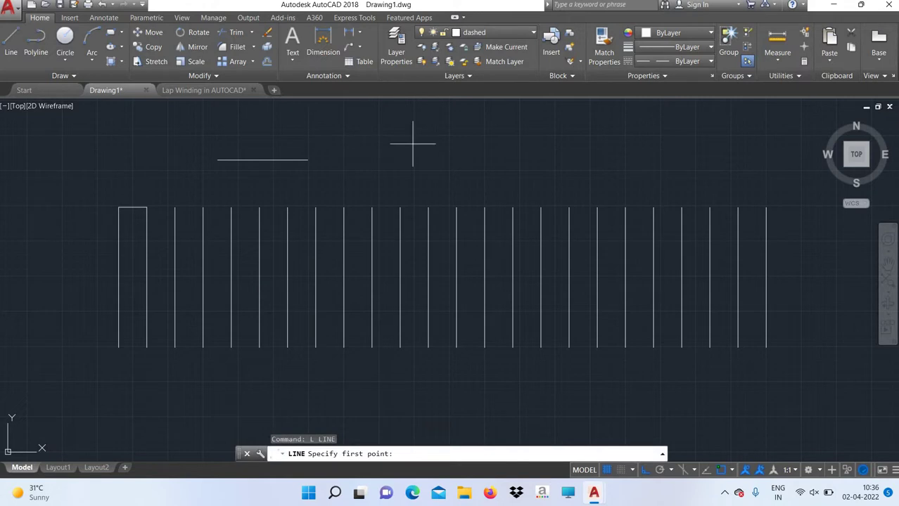
{"action": "left_click", "coordinate": [369, 129]}
{"action": "right_click", "coordinate": [447, 150]}
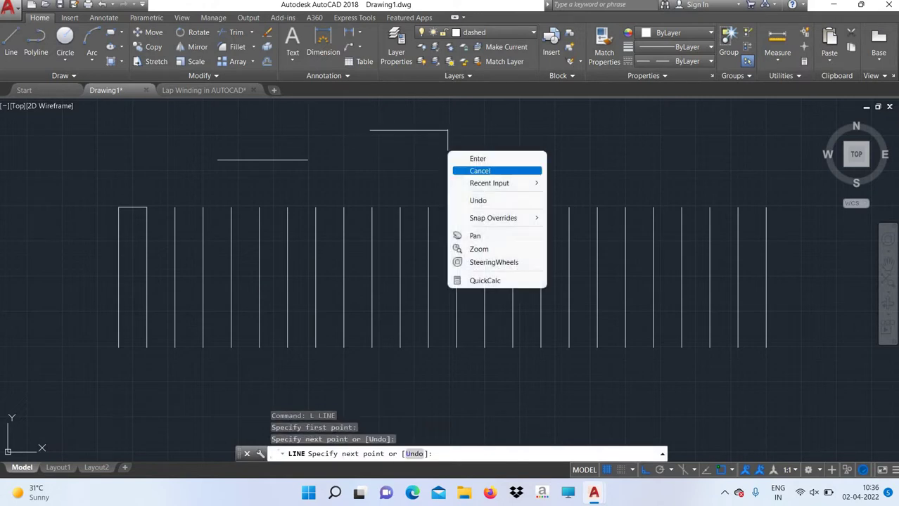
{"action": "left_click", "coordinate": [473, 168]}
{"action": "scroll", "coordinate": [421, 145], "scroll_direction": "up", "scroll_amount": 5}
{"action": "scroll", "coordinate": [408, 134], "scroll_direction": "down", "scroll_amount": 8}
{"action": "scroll", "coordinate": [401, 134], "scroll_direction": "up", "scroll_amount": 4}
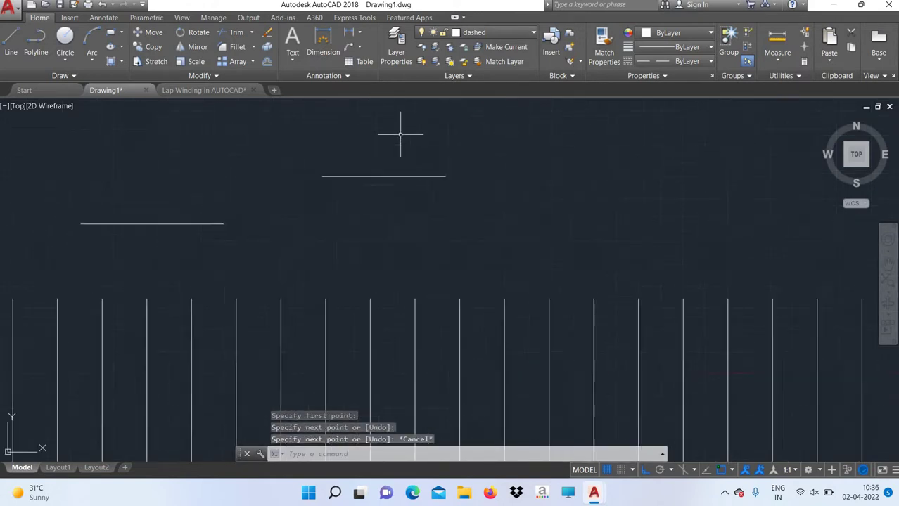
{"action": "scroll", "coordinate": [396, 190], "scroll_direction": "up", "scroll_amount": 4}
{"action": "scroll", "coordinate": [393, 196], "scroll_direction": "down", "scroll_amount": 7}
{"action": "scroll", "coordinate": [390, 196], "scroll_direction": "up", "scroll_amount": 1}
{"action": "scroll", "coordinate": [380, 195], "scroll_direction": "up", "scroll_amount": 1}
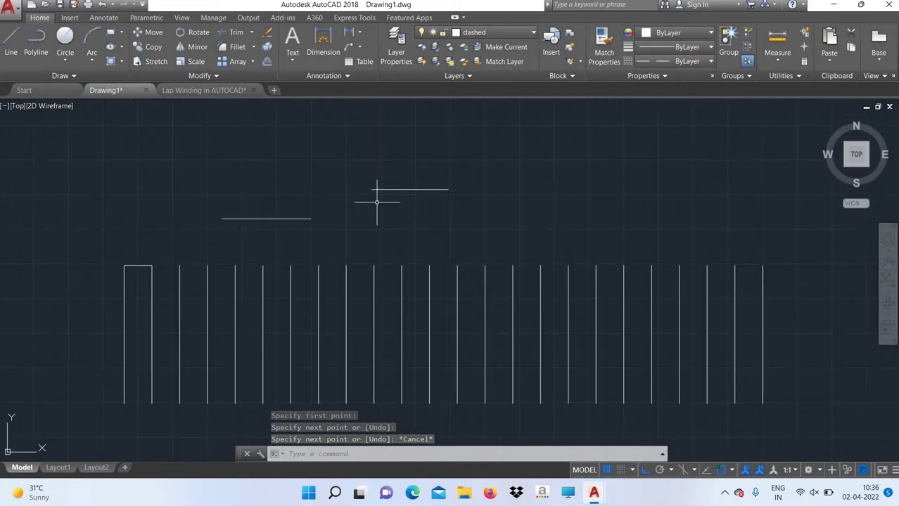
Erase both stray horizontal lines above the conductor row.
{"action": "type", "text": "pa"}
{"action": "key", "text": "Return"}
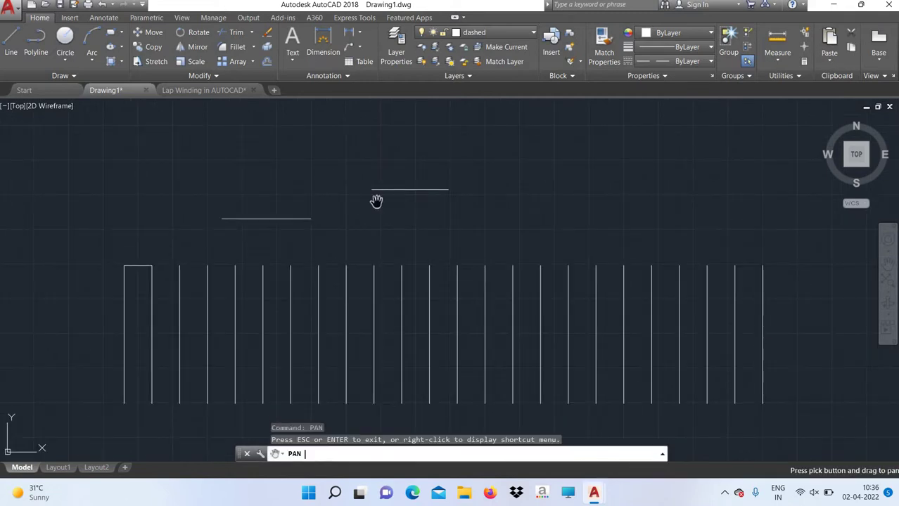
{"action": "left_click_drag", "start_coordinate": [381, 314], "coordinate": [361, 256]}
{"action": "right_click", "coordinate": [362, 256]}
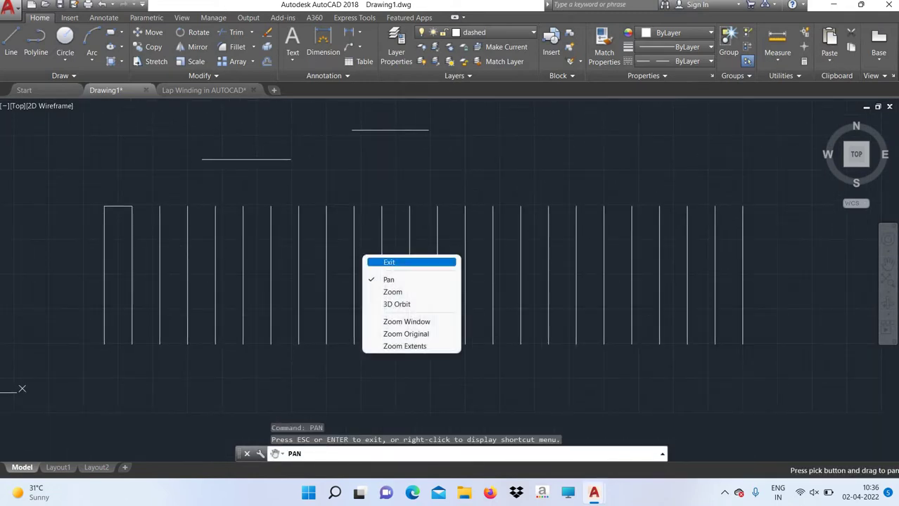
{"action": "left_click", "coordinate": [379, 258]}
{"action": "type", "text": "e"}
{"action": "key", "text": "Return"}
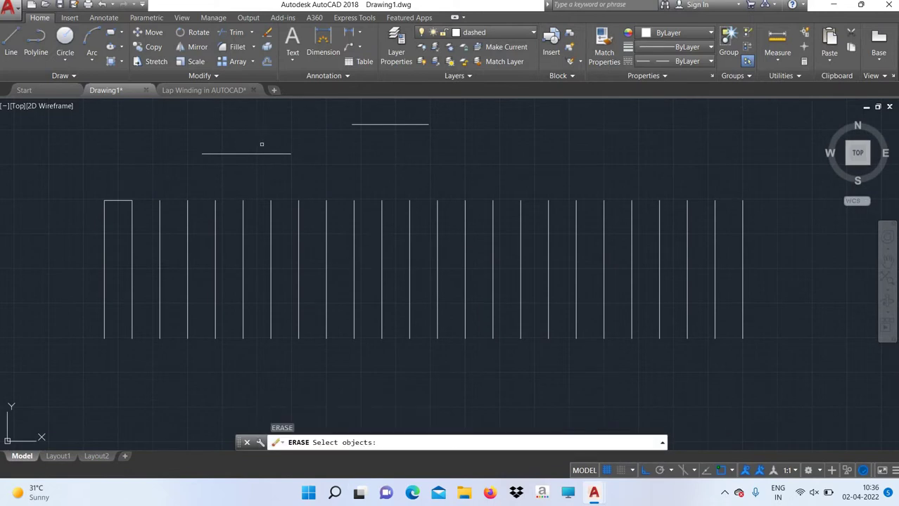
{"action": "left_click", "coordinate": [262, 152]}
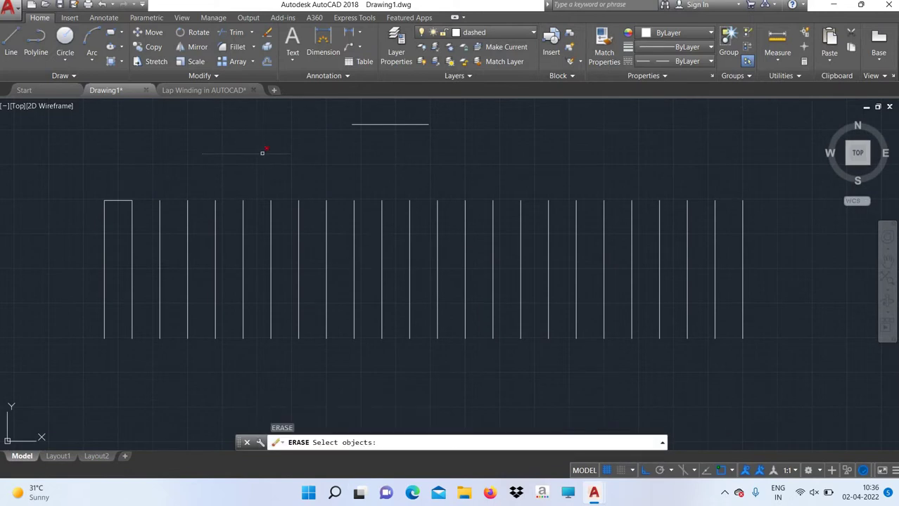
{"action": "left_click", "coordinate": [396, 123]}
{"action": "key", "text": "Return"}
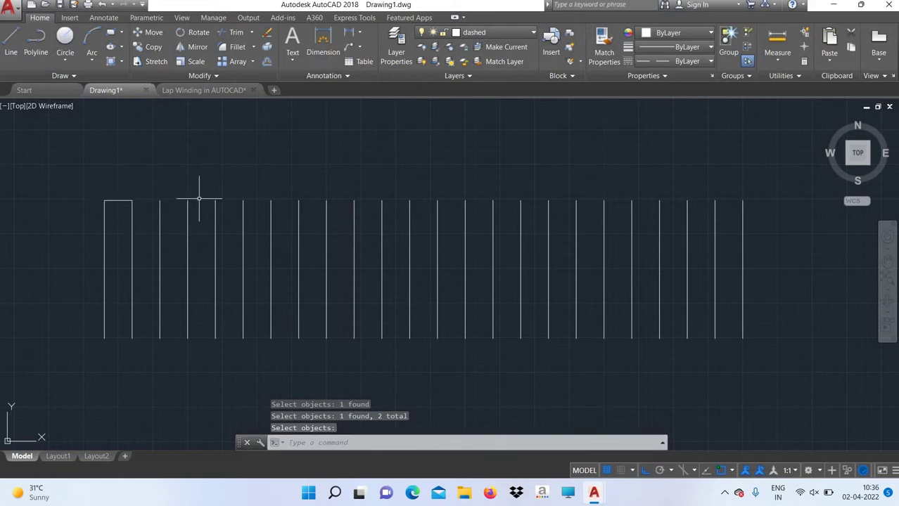
Draw a vertical line down the middle of the first slot.
{"action": "type", "text": "1"}
{"action": "key", "text": "Return"}
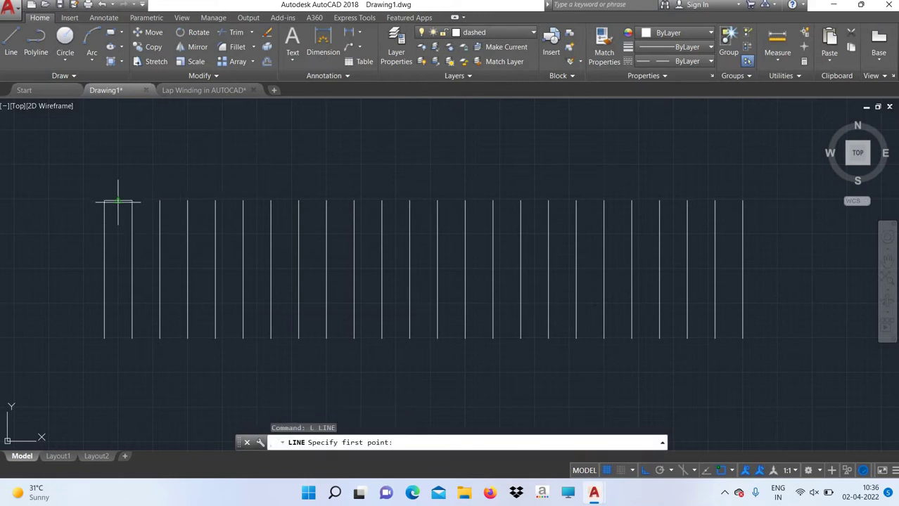
{"action": "left_click", "coordinate": [117, 201]}
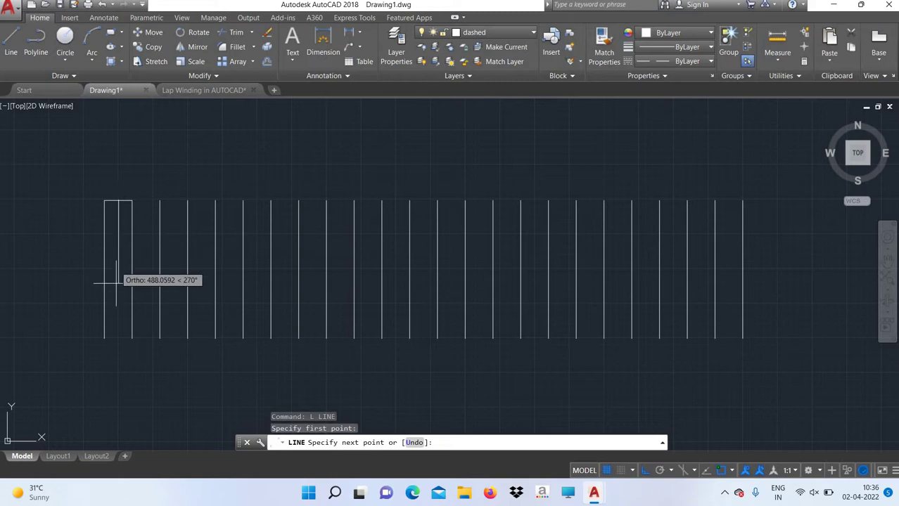
{"action": "left_click", "coordinate": [117, 338]}
{"action": "right_click", "coordinate": [191, 269]}
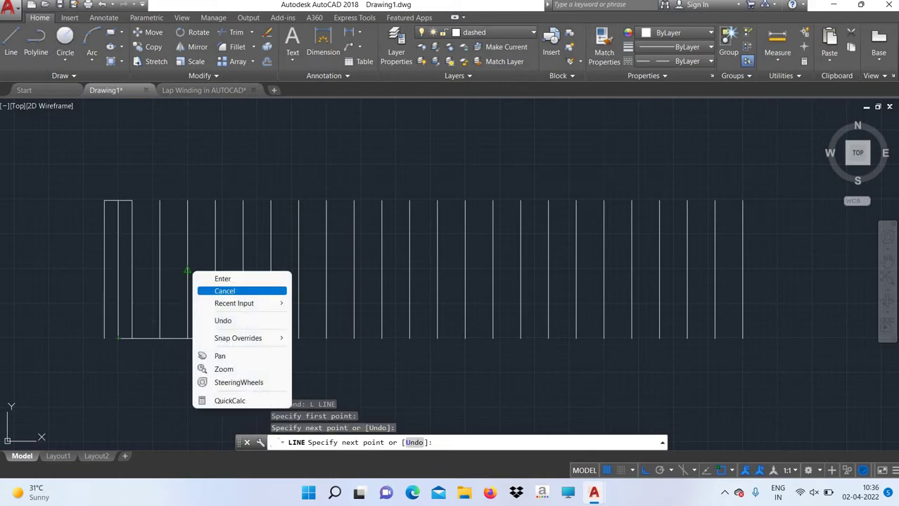
{"action": "left_click", "coordinate": [211, 290]}
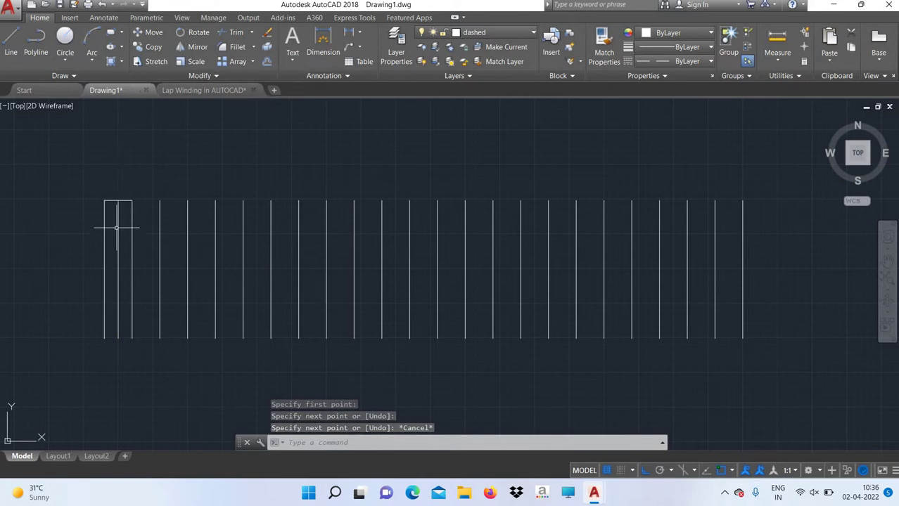
Erase the top cap line of the first slot.
{"action": "type", "text": "e"}
{"action": "key", "text": "Return"}
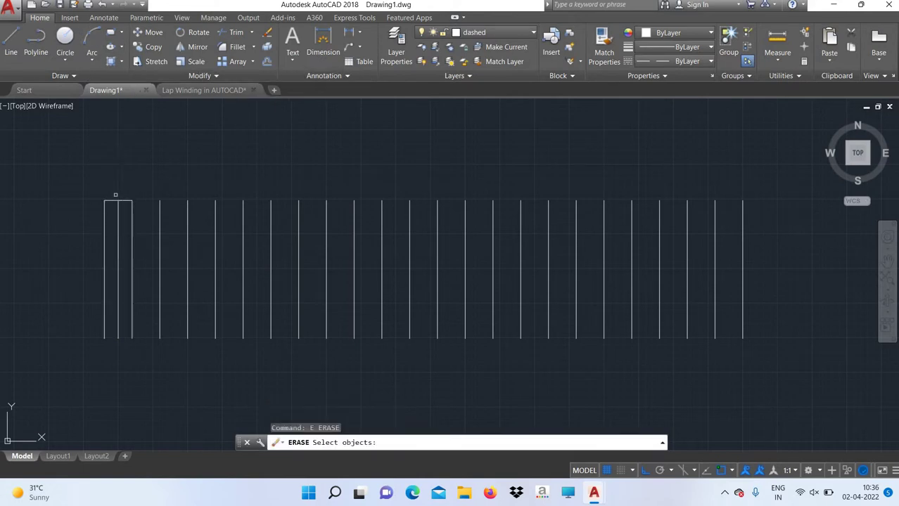
{"action": "left_click", "coordinate": [122, 199]}
{"action": "key", "text": "Return"}
{"action": "type", "text": "L"}
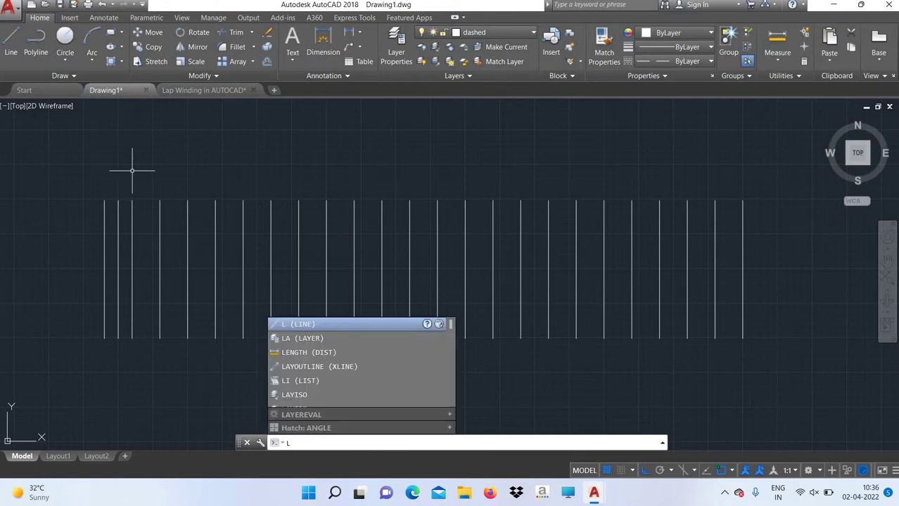
{"action": "key", "text": "BackSpace"}
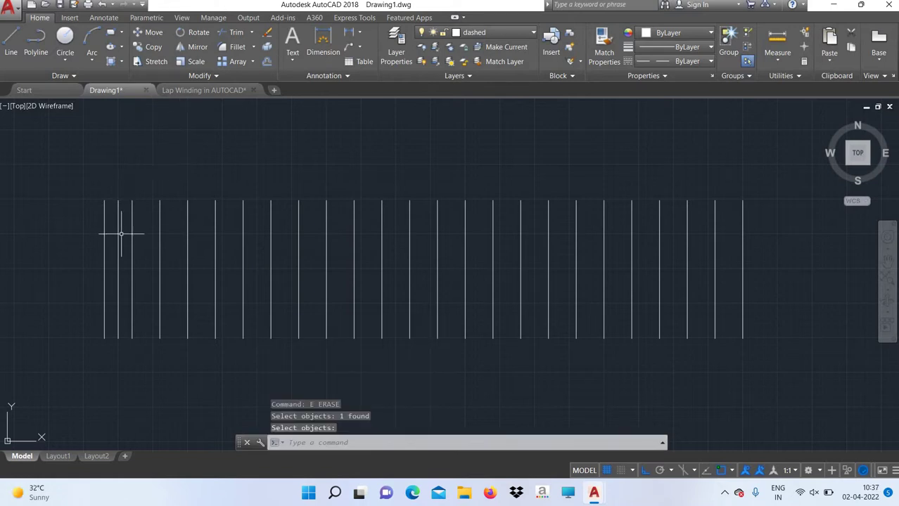
Array the new middle line into 24 columns, 1 row, 200 apart.
{"action": "left_click", "coordinate": [119, 235]}
{"action": "left_click", "coordinate": [238, 62]}
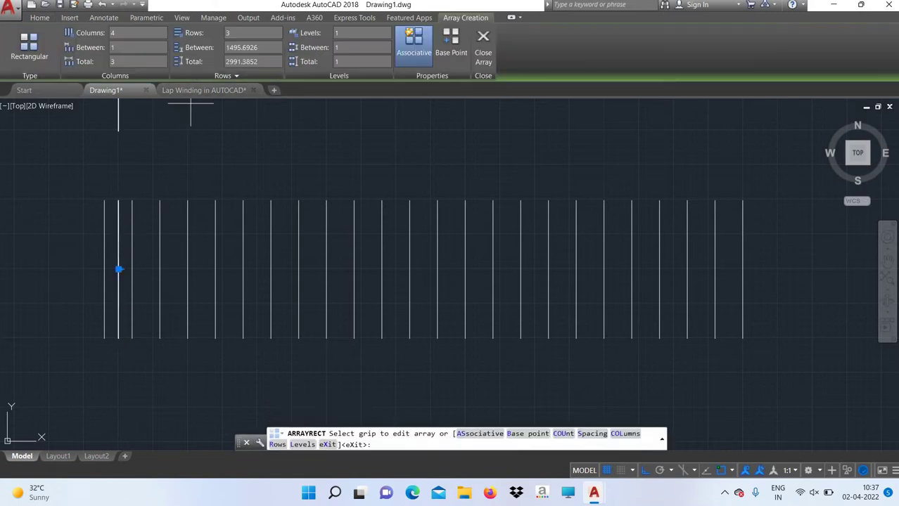
{"action": "left_click", "coordinate": [146, 33]}
{"action": "type", "text": "4"}
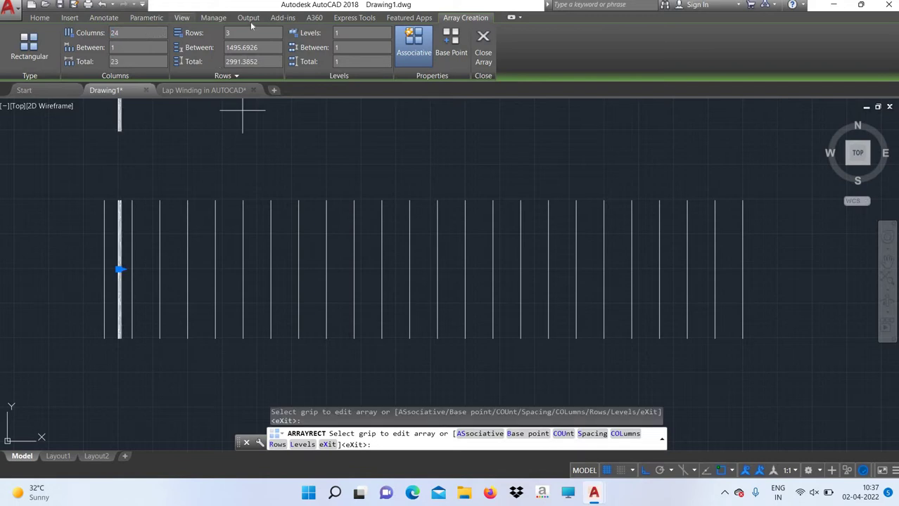
{"action": "left_click", "coordinate": [246, 33]}
{"action": "type", "text": "1"}
{"action": "key", "text": "Return"}
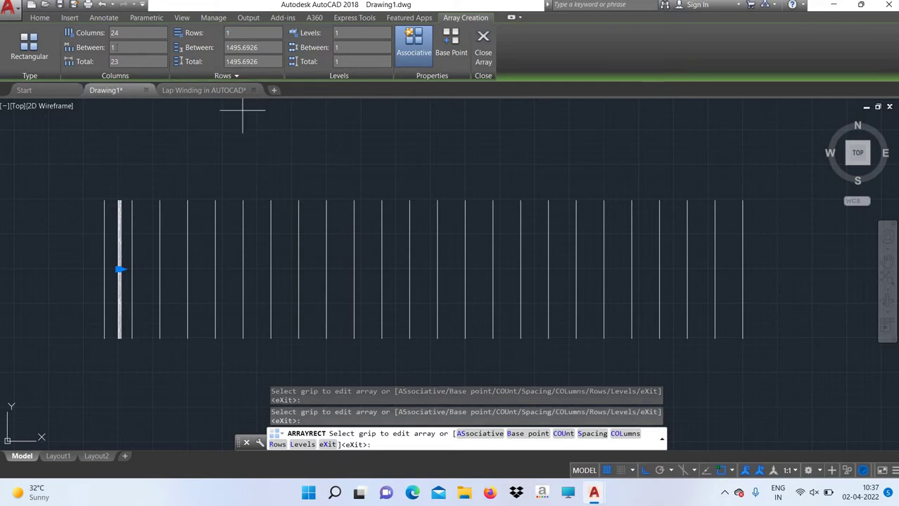
{"action": "left_click", "coordinate": [137, 47]}
{"action": "type", "text": "200"}
{"action": "key", "text": "Return"}
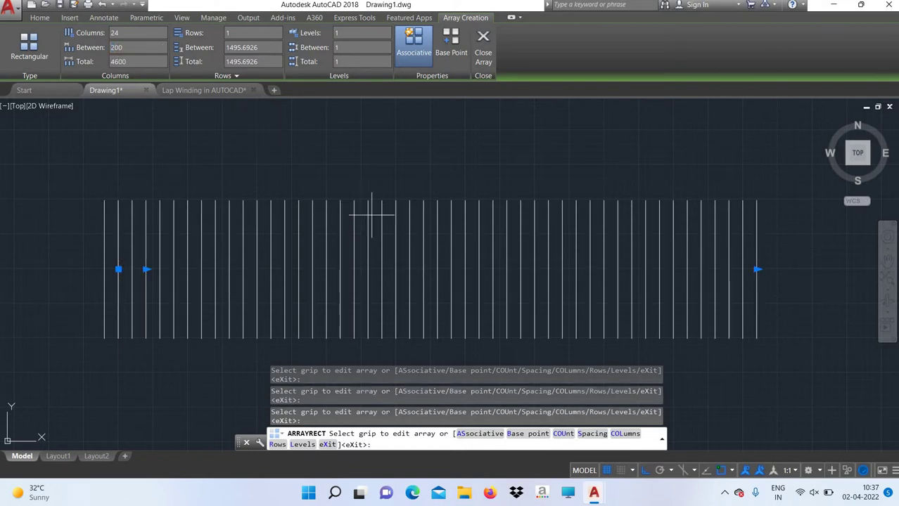
{"action": "key", "text": "Return"}
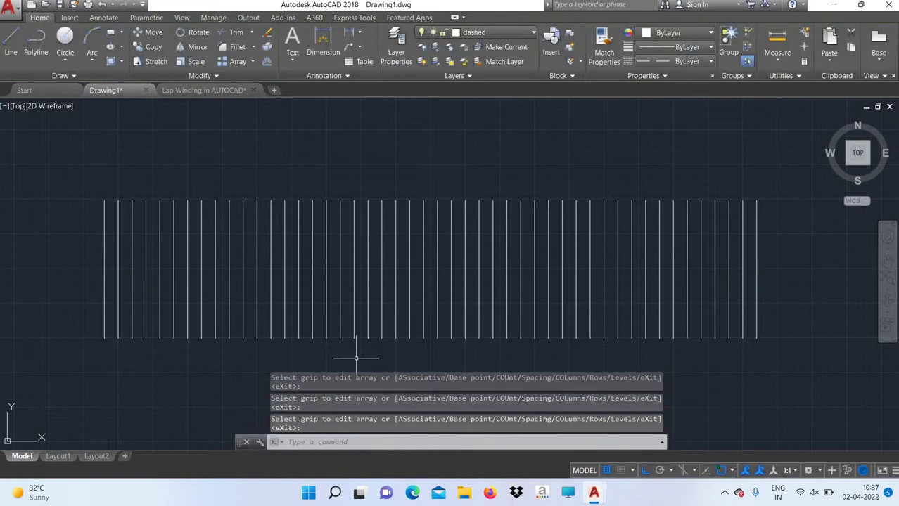
Select the conductor-line array and close its Quick Properties summary.
{"action": "left_click", "coordinate": [144, 226]}
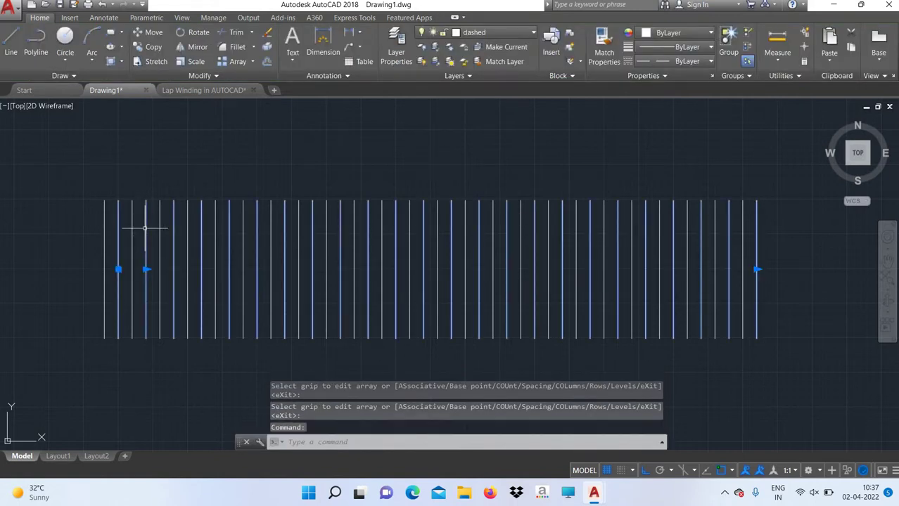
{"action": "left_click", "coordinate": [168, 170]}
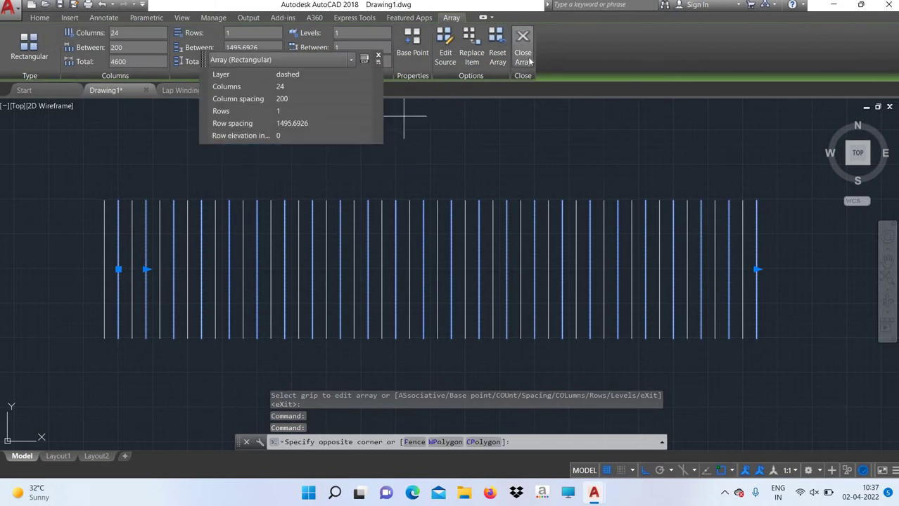
{"action": "left_click", "coordinate": [522, 41]}
{"action": "left_click", "coordinate": [518, 44]}
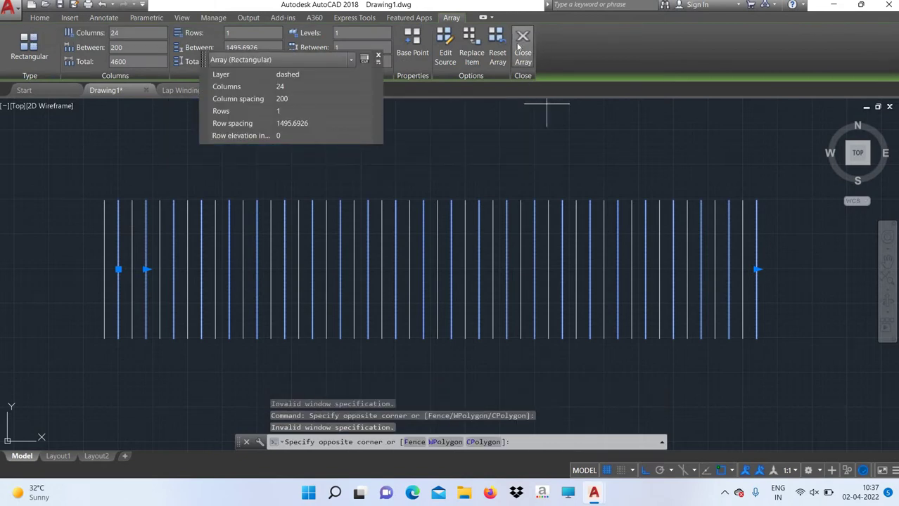
{"action": "left_click", "coordinate": [378, 56]}
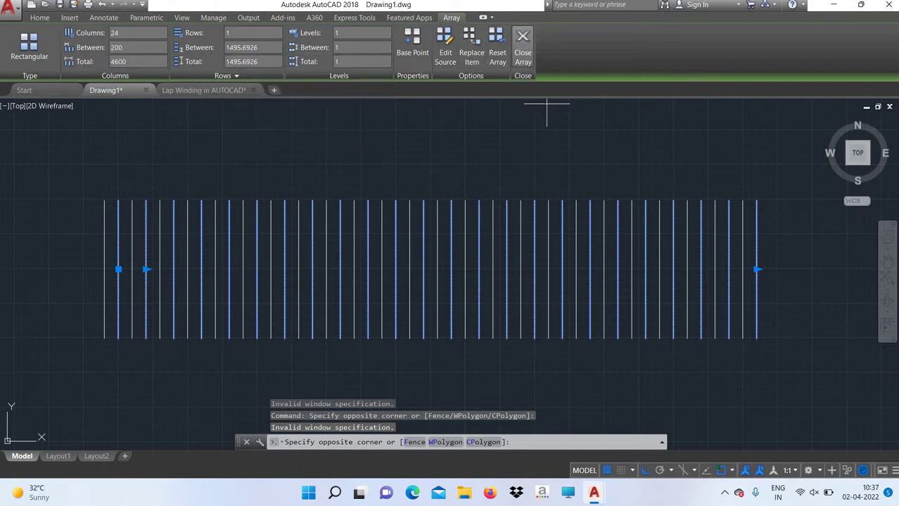
{"action": "left_click", "coordinate": [529, 146]}
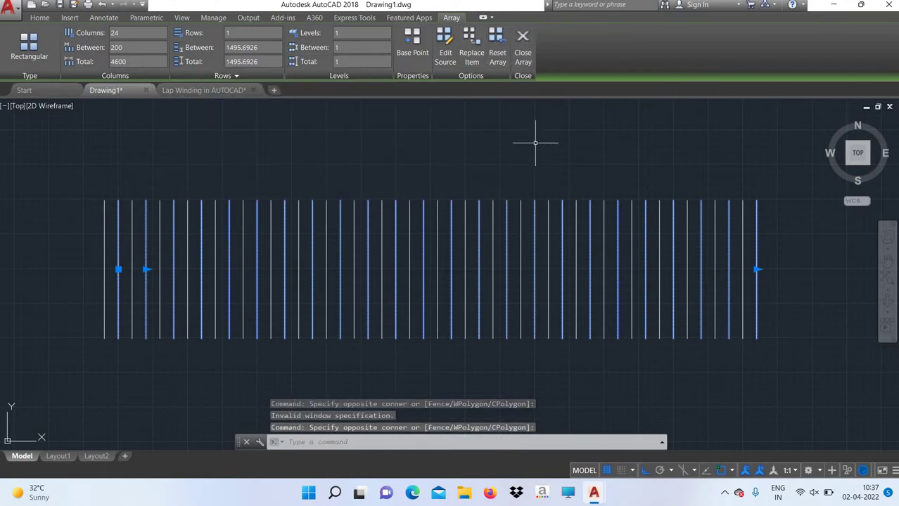
Pan the drawing left to recentre the array in the view.
{"action": "left_click", "coordinate": [338, 441]}
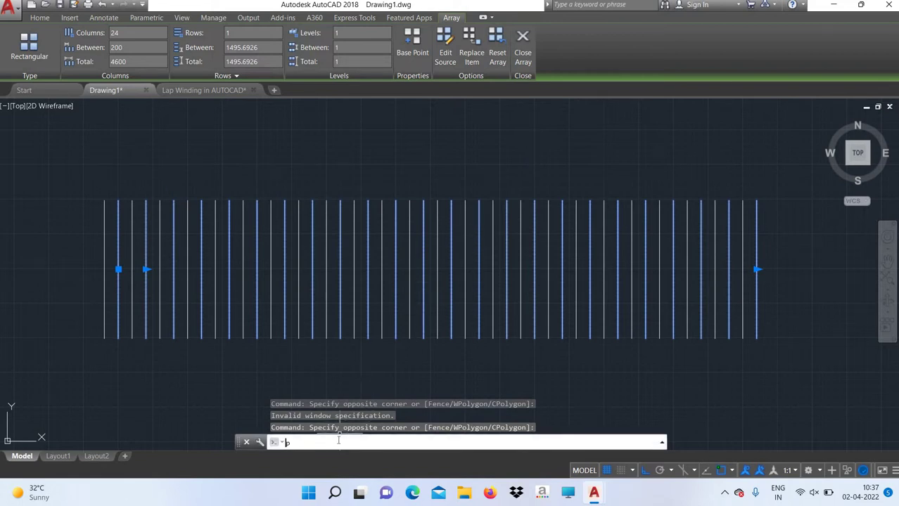
{"action": "type", "text": "an"}
{"action": "key", "text": "Return"}
{"action": "left_click_drag", "start_coordinate": [454, 270], "coordinate": [420, 267]}
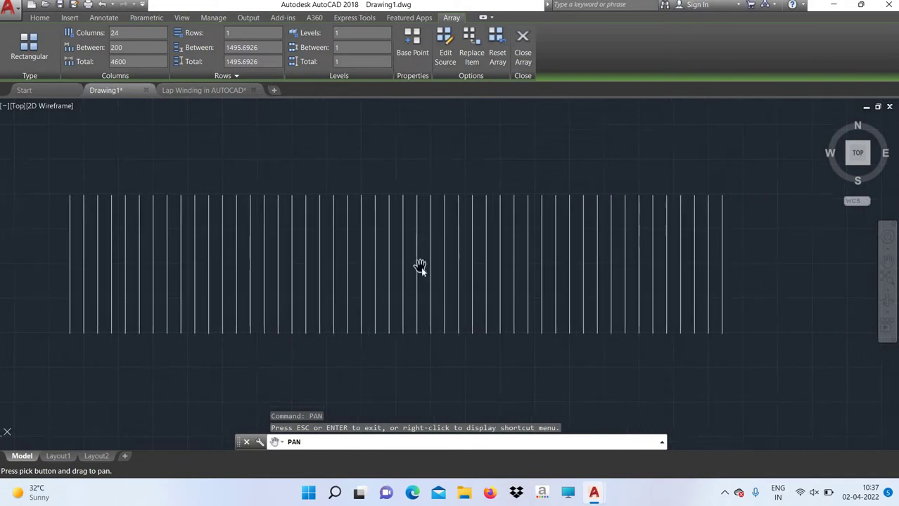
{"action": "right_click", "coordinate": [420, 267]}
{"action": "left_click", "coordinate": [422, 275]}
Explode the selected array into individual vertical lines.
{"action": "left_click", "coordinate": [516, 276]}
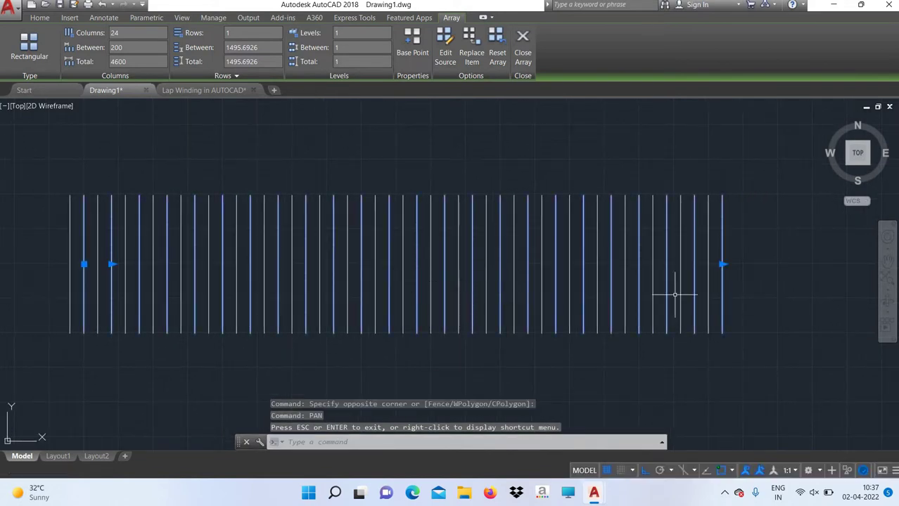
{"action": "left_click", "coordinate": [699, 374]}
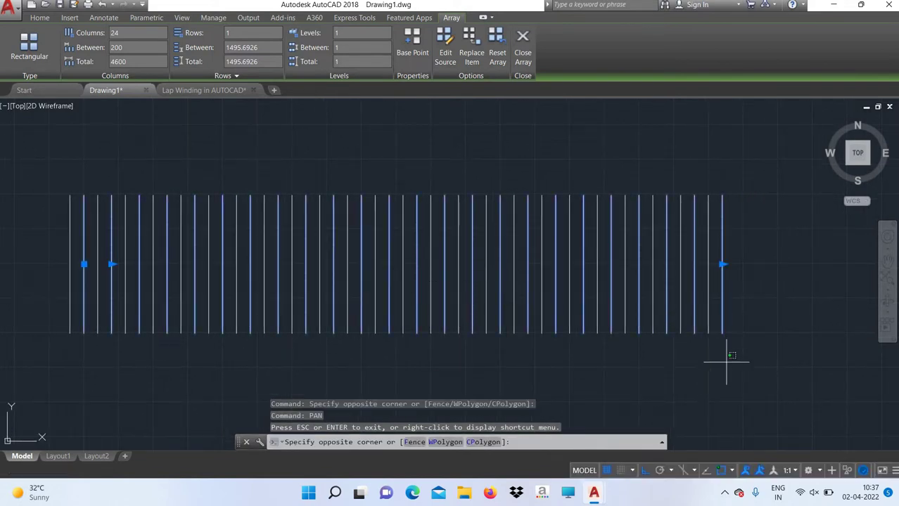
{"action": "left_click", "coordinate": [673, 395]}
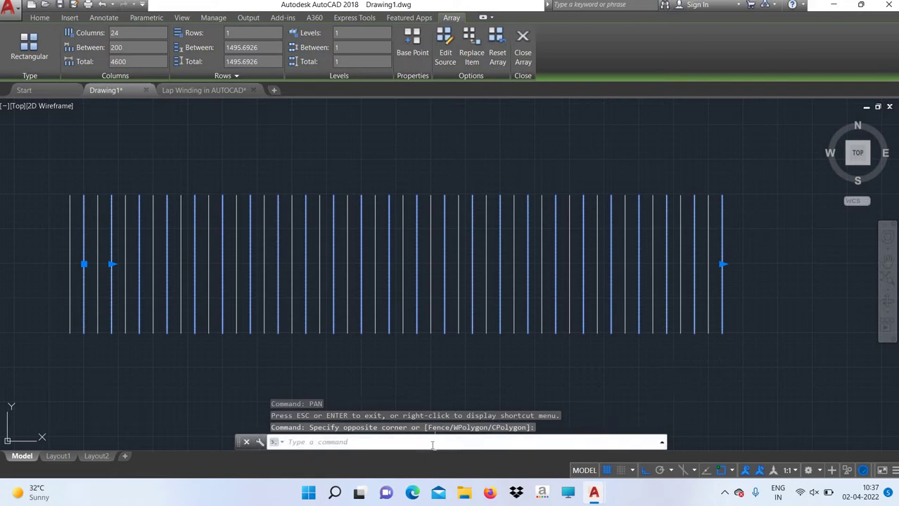
{"action": "type", "text": "e"}
{"action": "type", "text": "plode"}
{"action": "key", "text": "Return"}
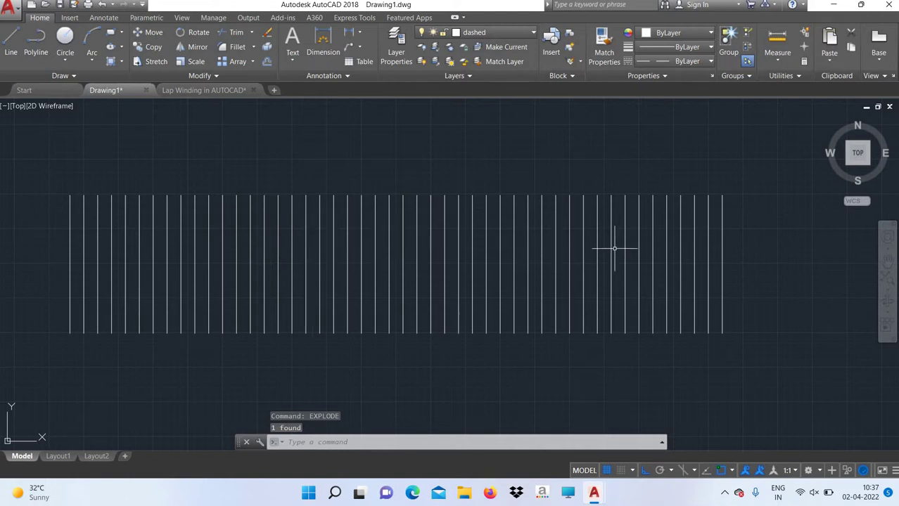
Pan the drawing back right to recentre the exploded lines.
{"action": "scroll", "coordinate": [612, 247], "scroll_direction": "up", "scroll_amount": 8}
{"action": "scroll", "coordinate": [557, 243], "scroll_direction": "down", "scroll_amount": 8}
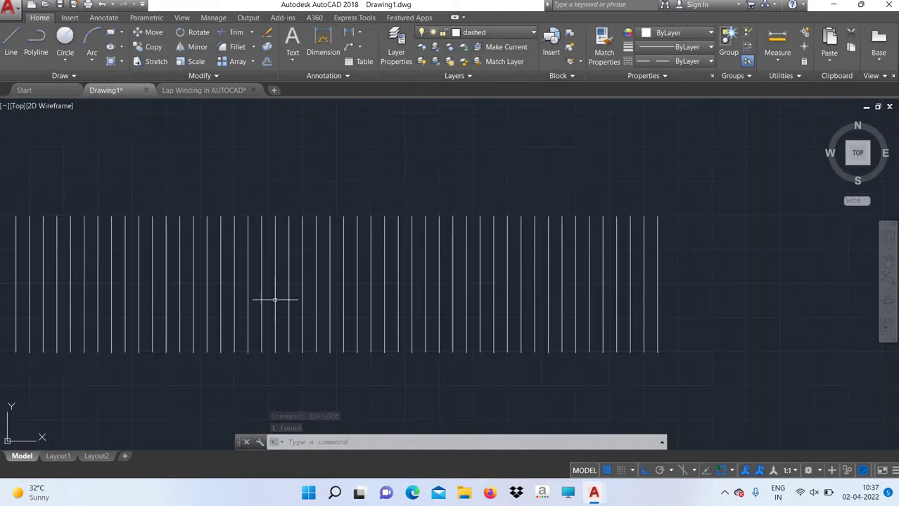
{"action": "type", "text": "pa"}
{"action": "key", "text": "Return"}
{"action": "mouse_move", "coordinate": [255, 298]}
{"action": "left_mouse_down"}
{"action": "mouse_move", "coordinate": [315, 273]}
{"action": "mouse_move", "coordinate": [339, 287]}
{"action": "left_mouse_up"}
{"action": "right_click", "coordinate": [346, 265]}
{"action": "left_click", "coordinate": [350, 257]}
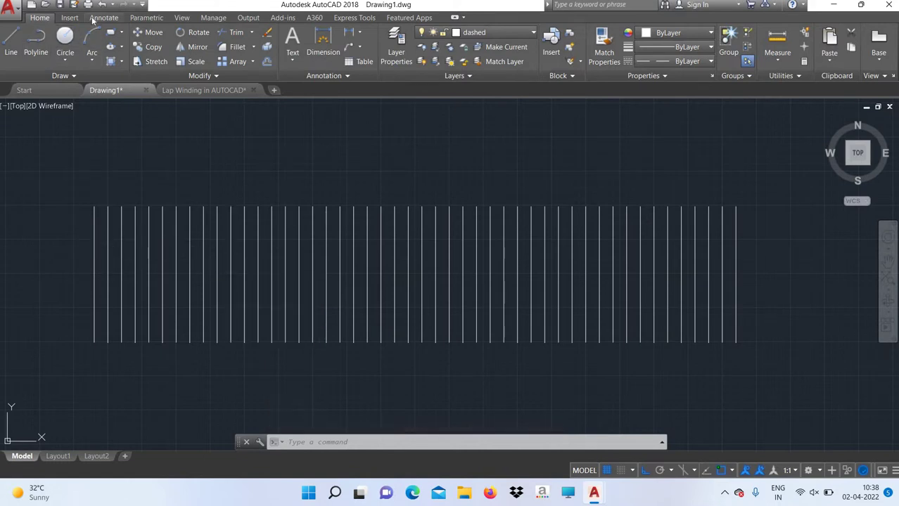
{"action": "left_click", "coordinate": [93, 20]}
{"action": "left_click", "coordinate": [19, 62]}
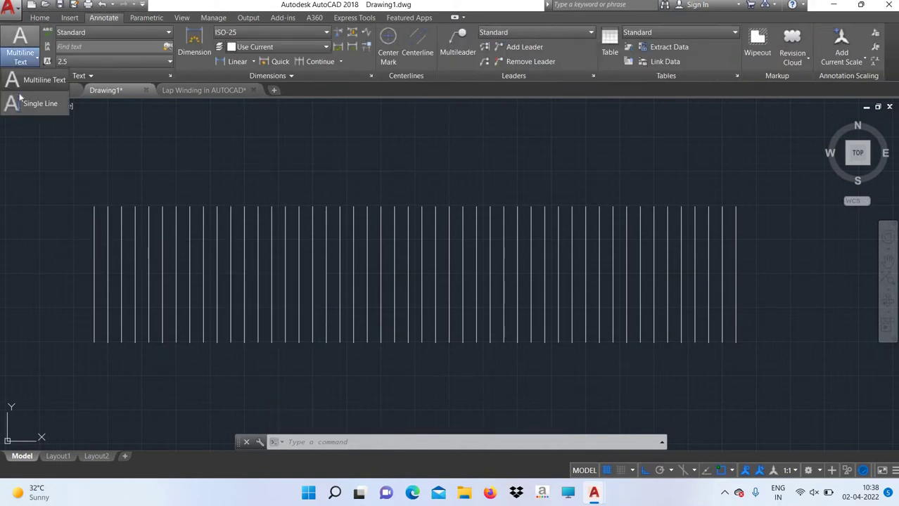
{"action": "left_click", "coordinate": [40, 103]}
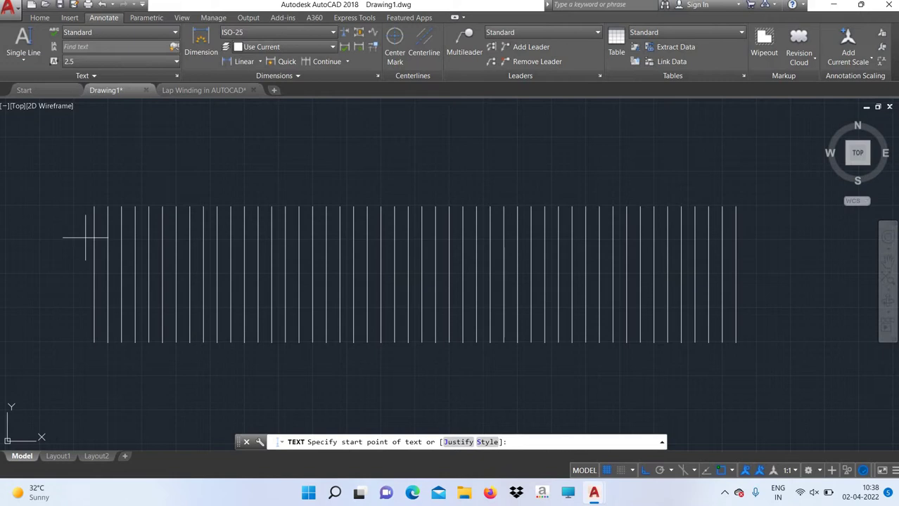
{"action": "left_click", "coordinate": [85, 238]}
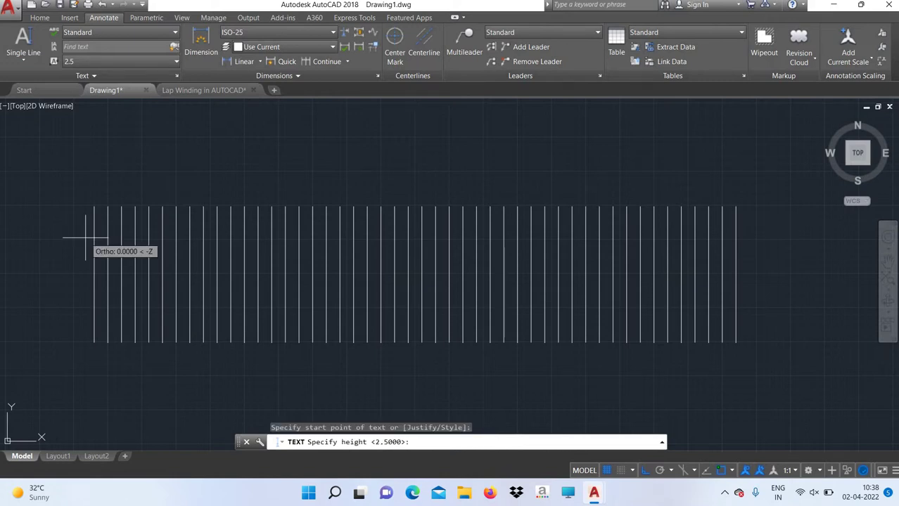
{"action": "type", "text": "100"}
{"action": "key", "text": "Return"}
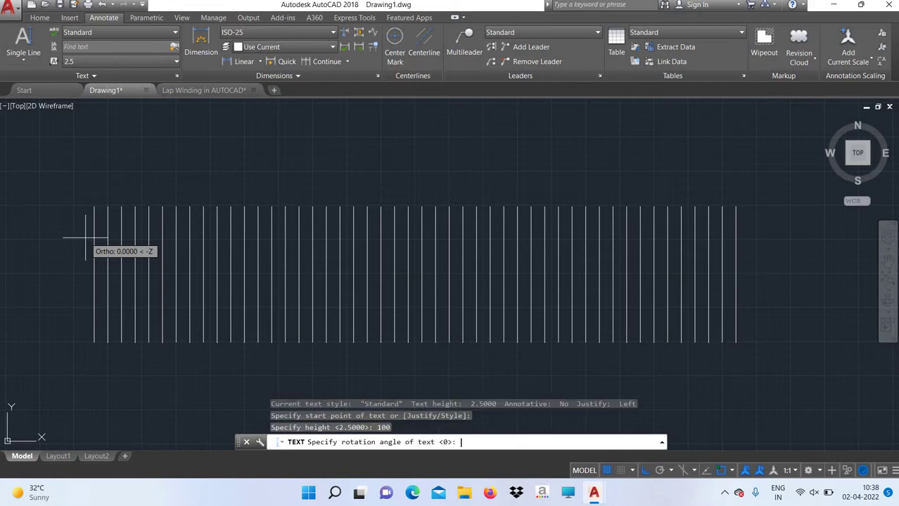
{"action": "key", "text": "Return"}
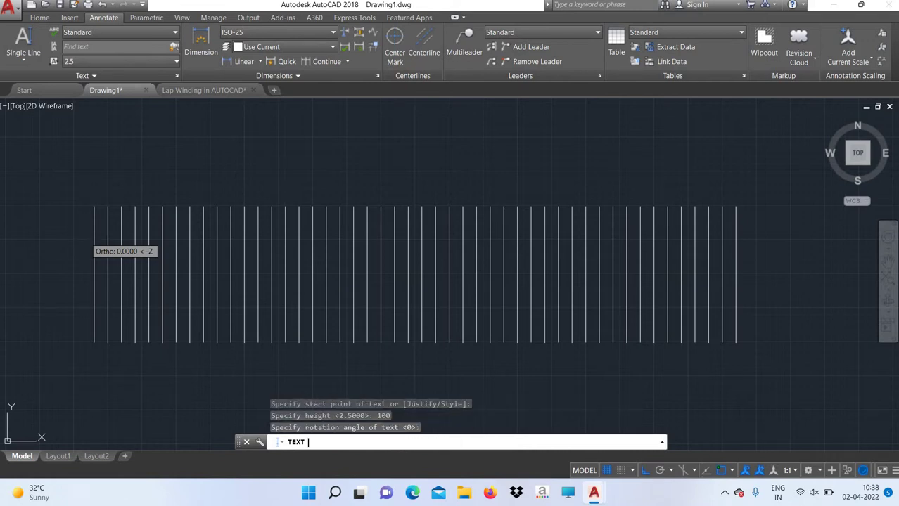
{"action": "type", "text": "e"}
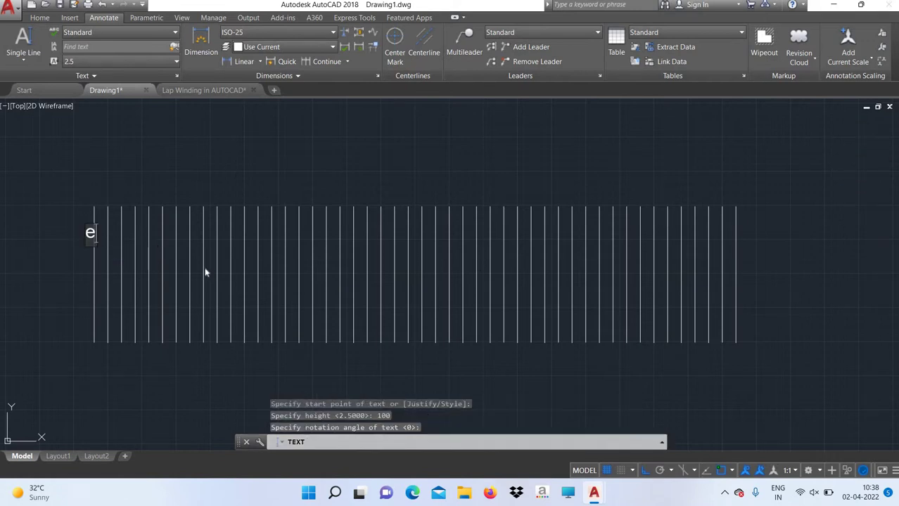
{"action": "key", "text": "BackSpace"}
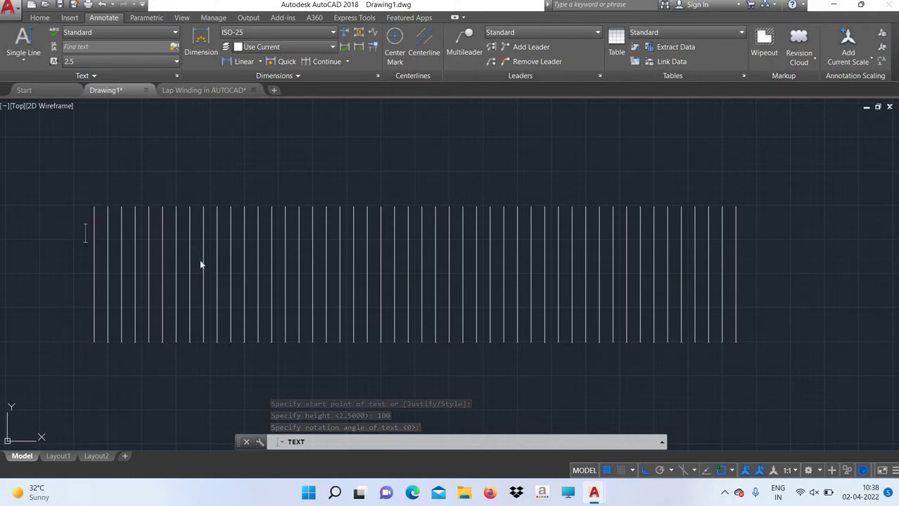
{"action": "right_click", "coordinate": [201, 262]}
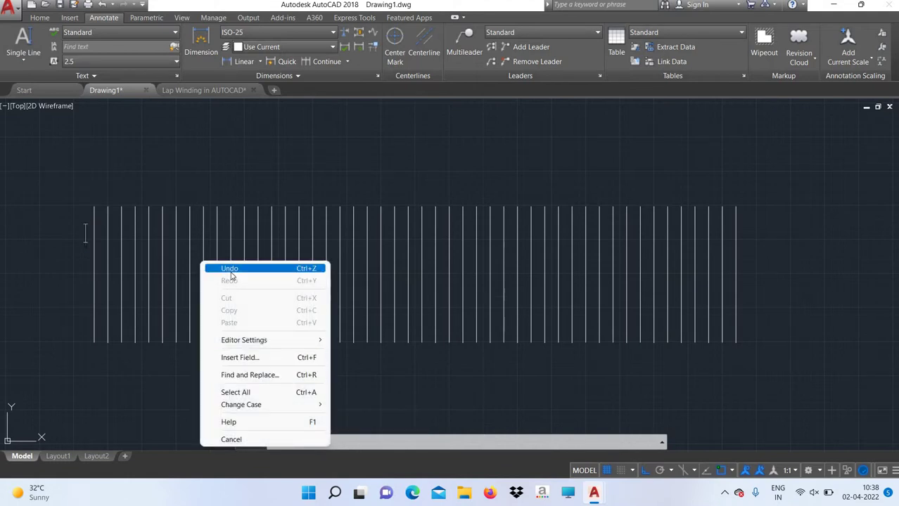
{"action": "left_click", "coordinate": [231, 273]}
{"action": "right_click", "coordinate": [198, 264]}
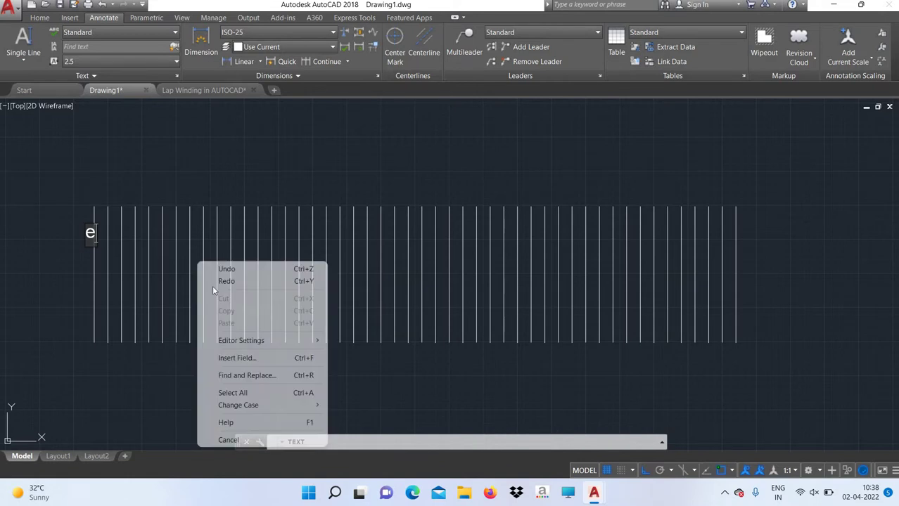
{"action": "left_click", "coordinate": [232, 439]}
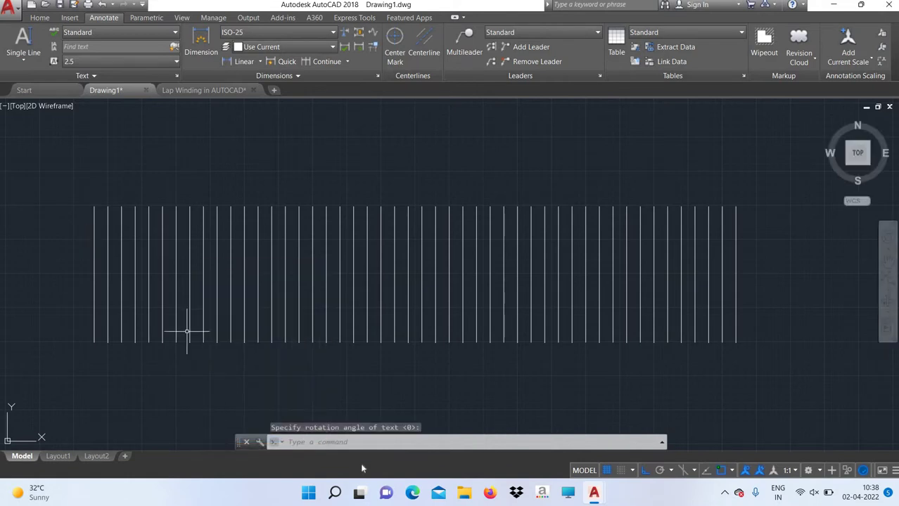
{"action": "left_click", "coordinate": [353, 443]}
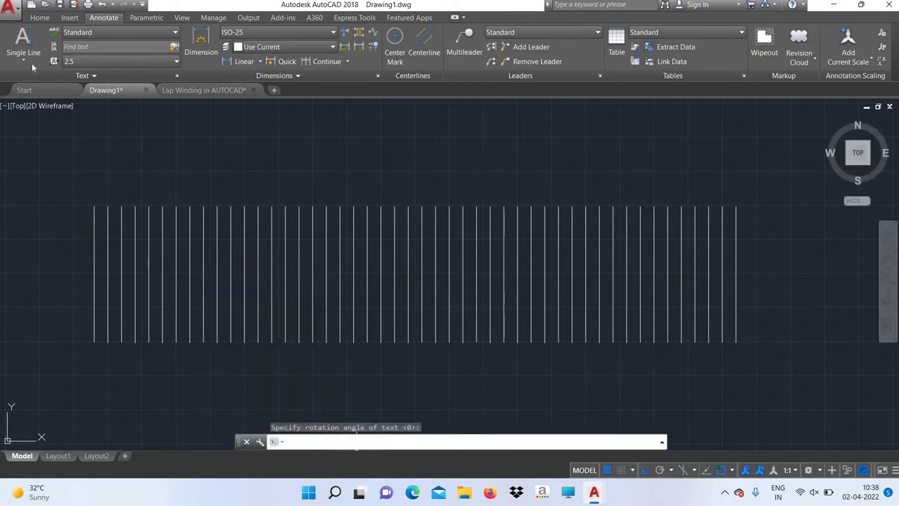
{"action": "left_click", "coordinate": [23, 40]}
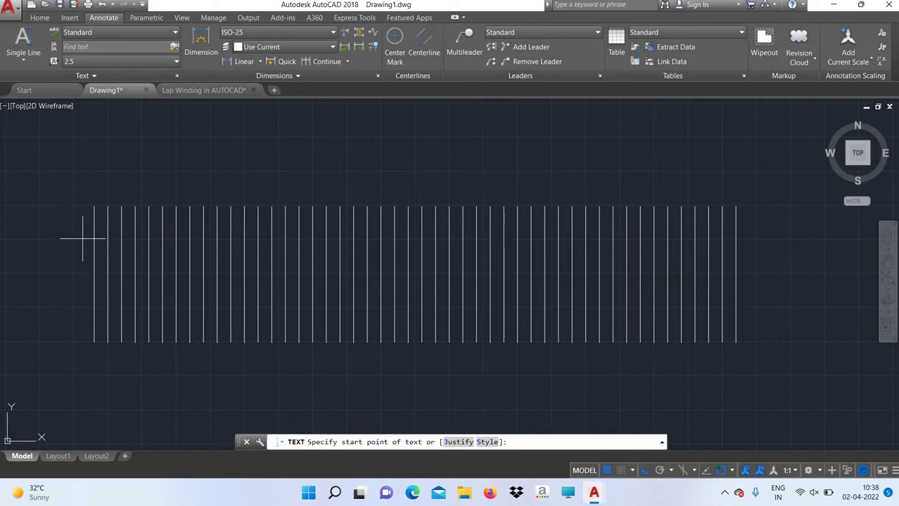
{"action": "left_click", "coordinate": [84, 238]}
{"action": "type", "text": "70"}
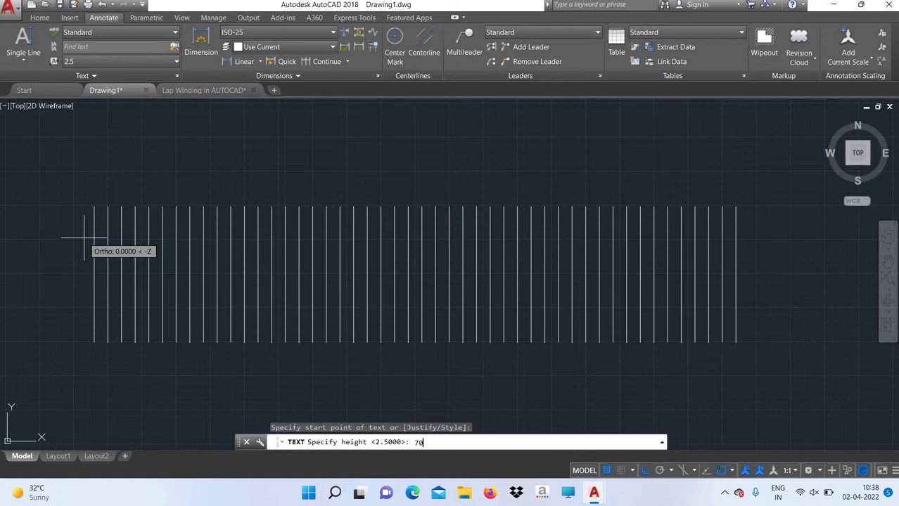
{"action": "key", "text": "Return"}
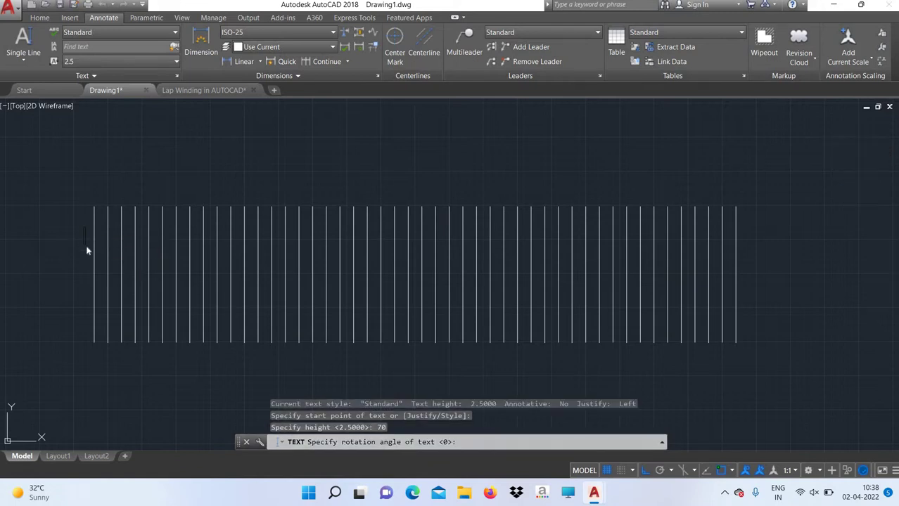
{"action": "type", "text": "d"}
{"action": "key", "text": "BackSpace"}
{"action": "type", "text": "1"}
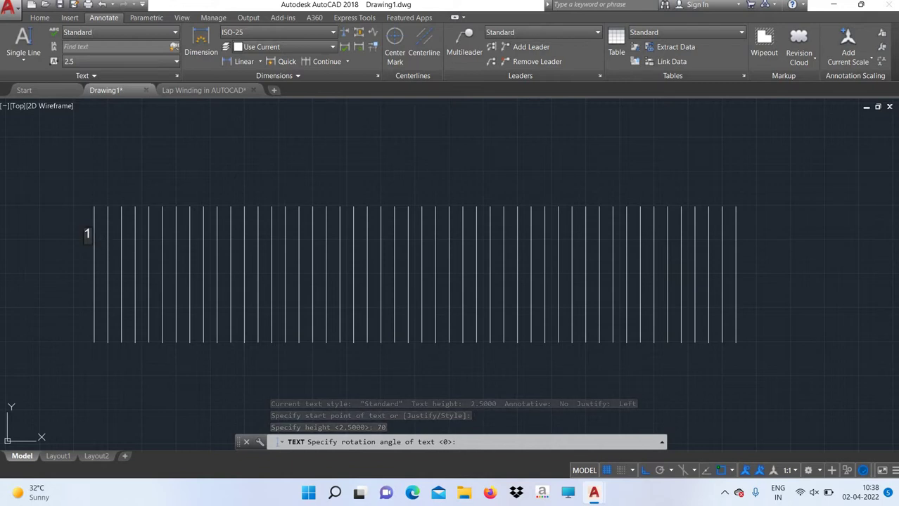
{"action": "left_click", "coordinate": [101, 238]}
{"action": "type", "text": "2"}
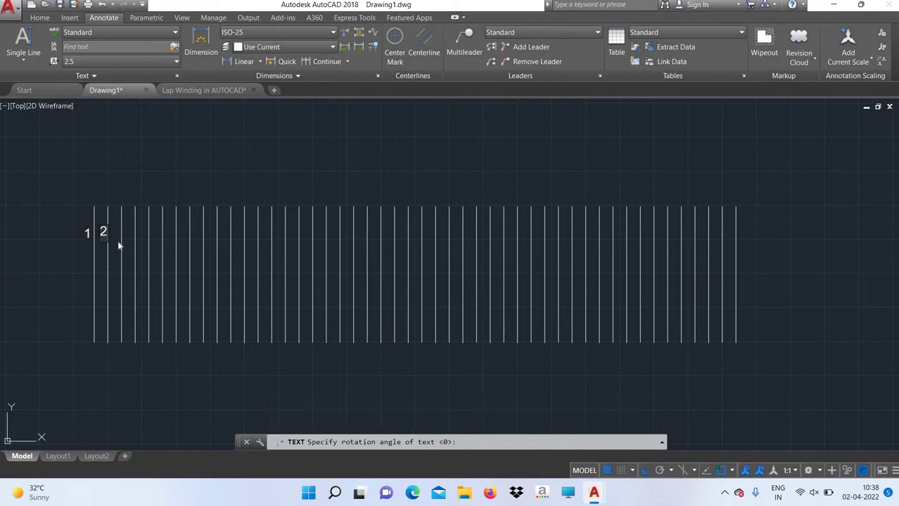
{"action": "key", "text": "BackSpace"}
{"action": "right_click", "coordinate": [66, 241]}
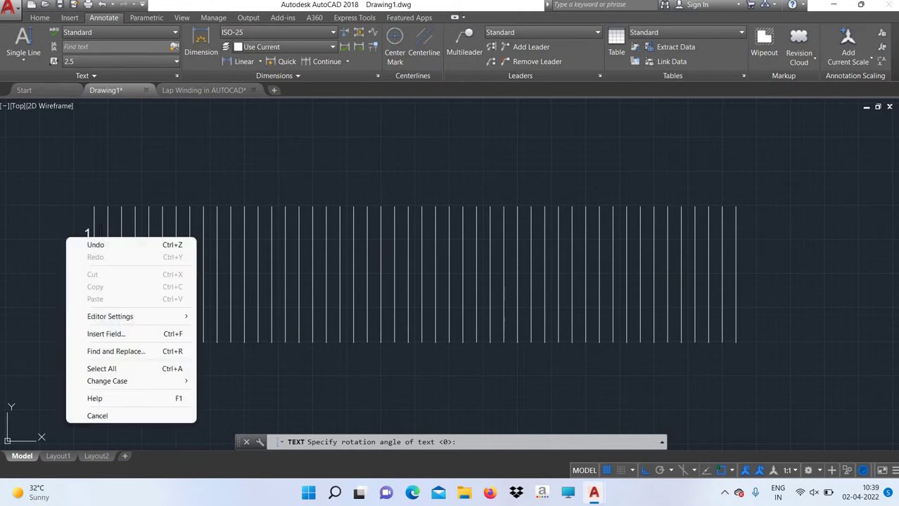
{"action": "left_click", "coordinate": [97, 416]}
{"action": "type", "text": "e"}
{"action": "key", "text": "Return"}
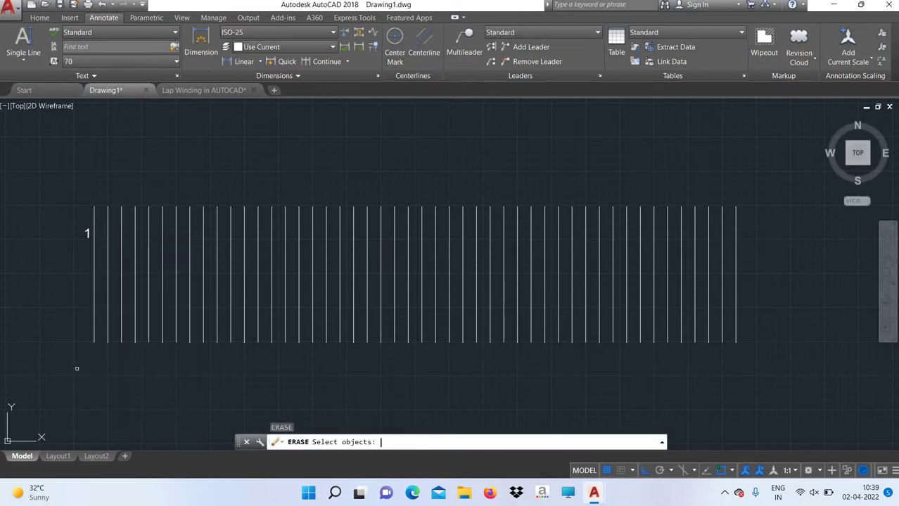
{"action": "left_click", "coordinate": [88, 234]}
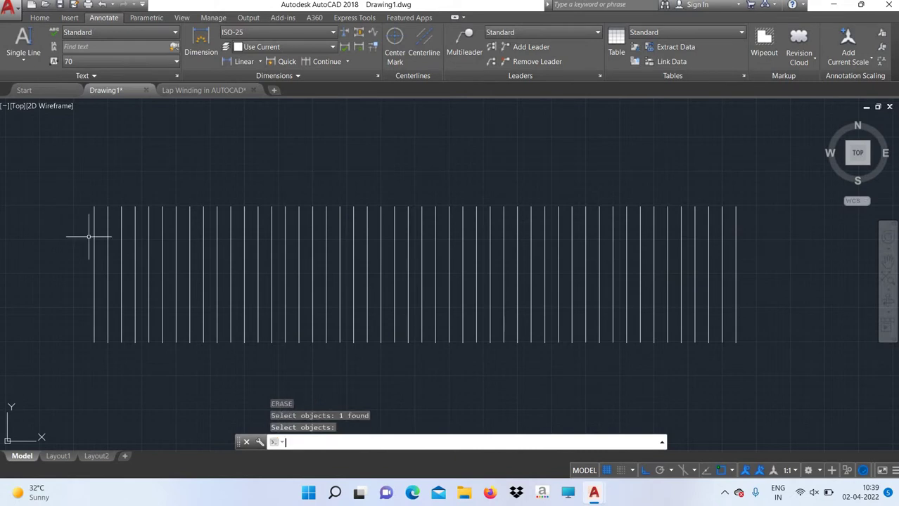
{"action": "key", "text": "Return"}
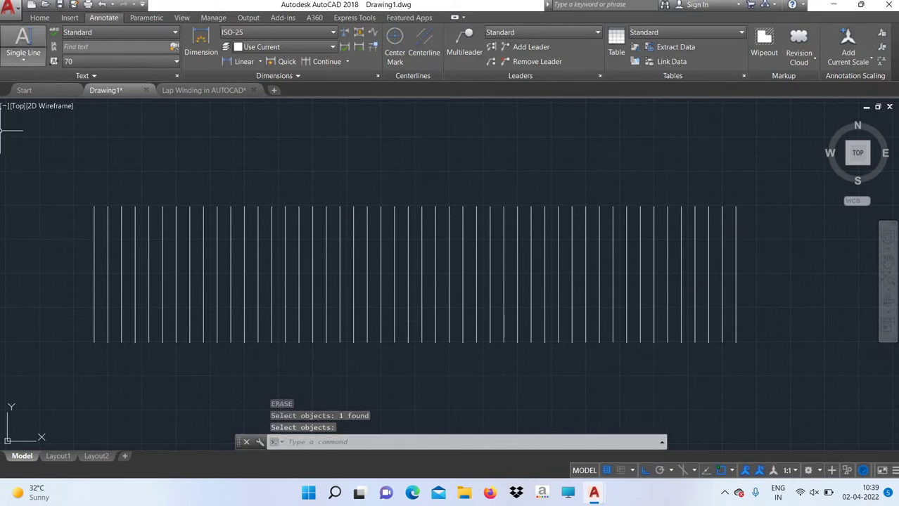
Start a single-line text entry, then cancel it before placing anything.
{"action": "left_click", "coordinate": [23, 59]}
{"action": "left_click", "coordinate": [35, 104]}
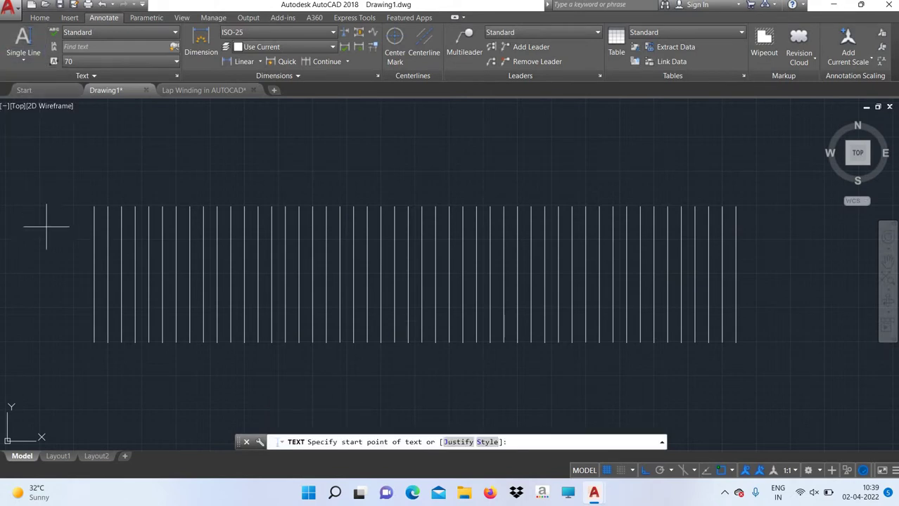
{"action": "right_click", "coordinate": [94, 247]}
{"action": "left_click", "coordinate": [106, 248]}
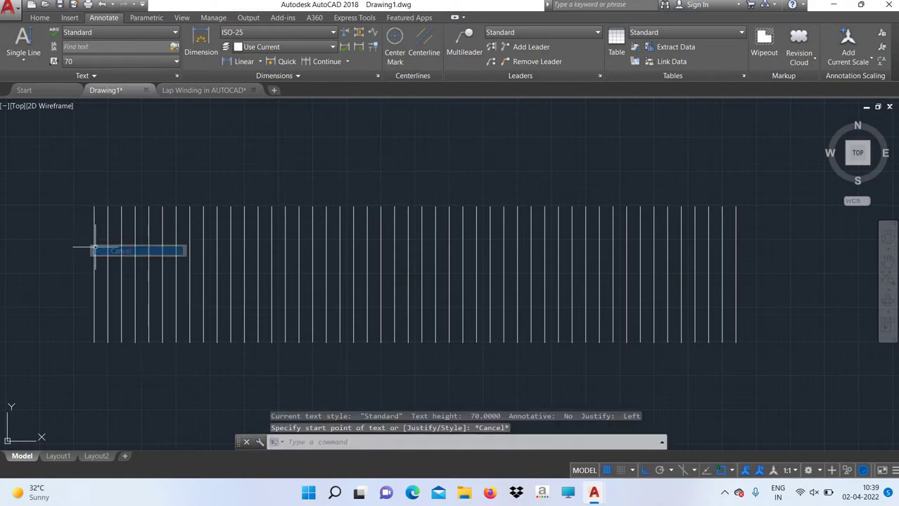
Turn off Endpoint and Midpoint snaps, leaving Center, Intersection and Extension active.
{"action": "type", "text": "dosnap"}
{"action": "key", "text": "Return"}
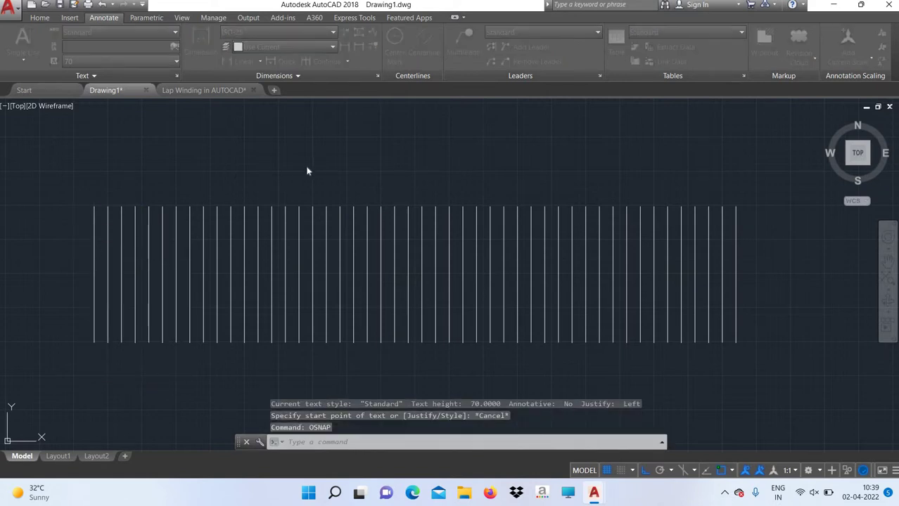
{"action": "left_click", "coordinate": [345, 177]}
{"action": "left_click", "coordinate": [346, 194]}
{"action": "left_click", "coordinate": [346, 210]}
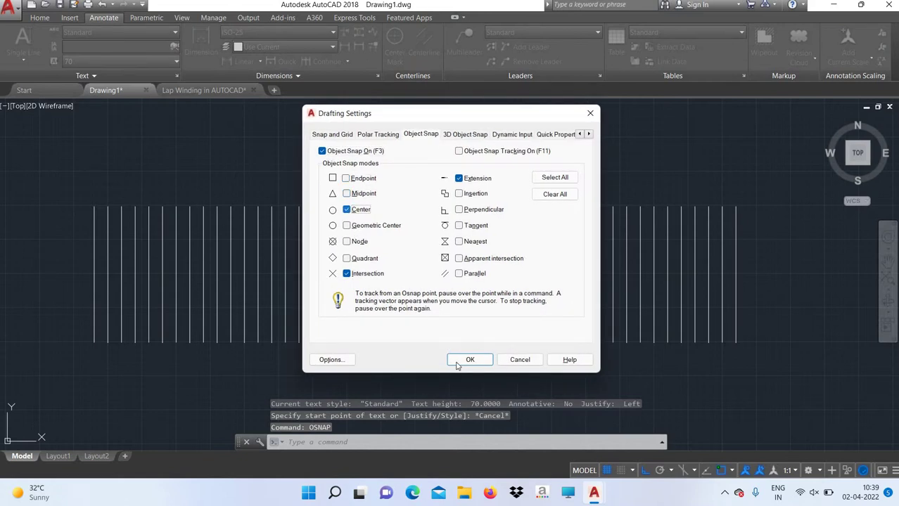
{"action": "key", "text": "Return"}
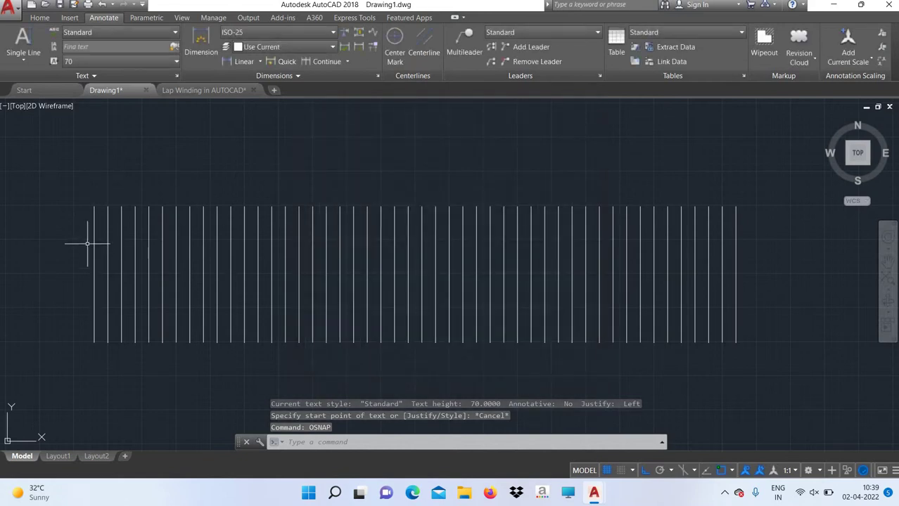
{"action": "left_click", "coordinate": [27, 50]}
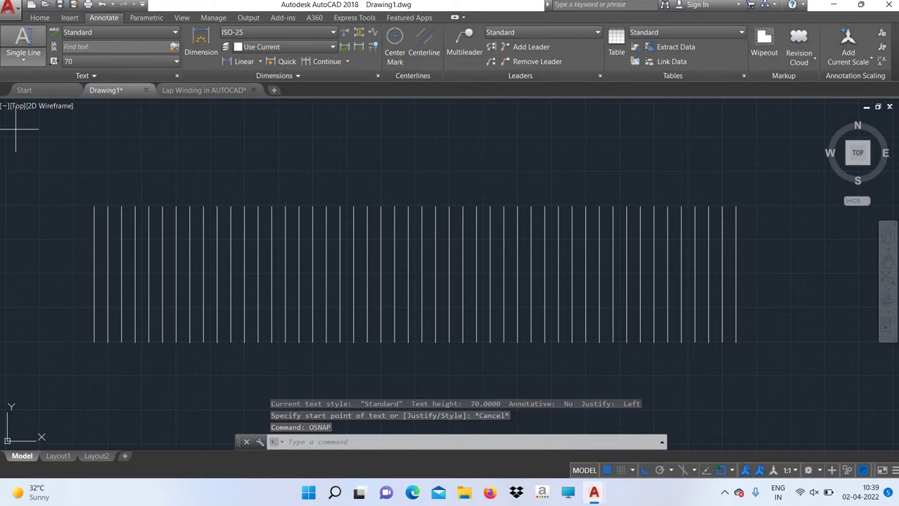
Place single-line text at height 60 and rotation 0, numbering the first conductors up to 4.
{"action": "left_click", "coordinate": [85, 235]}
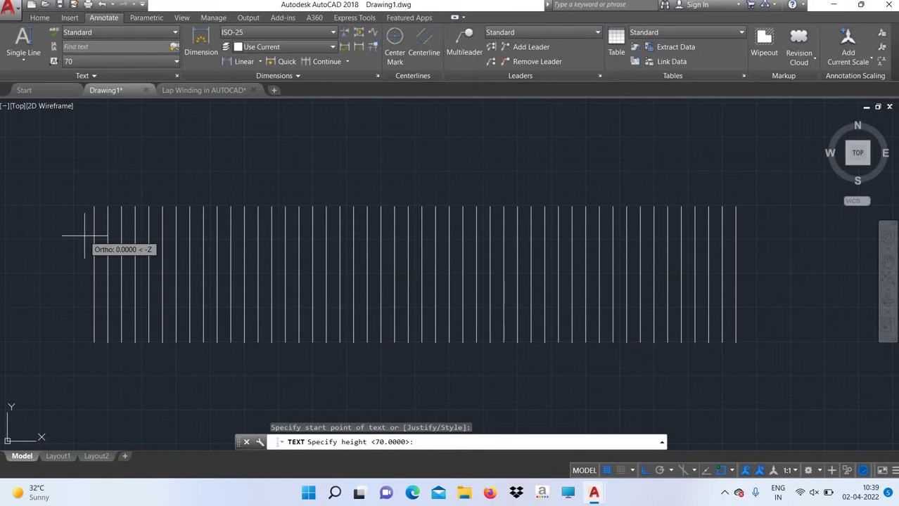
{"action": "type", "text": "60"}
{"action": "key", "text": "Return"}
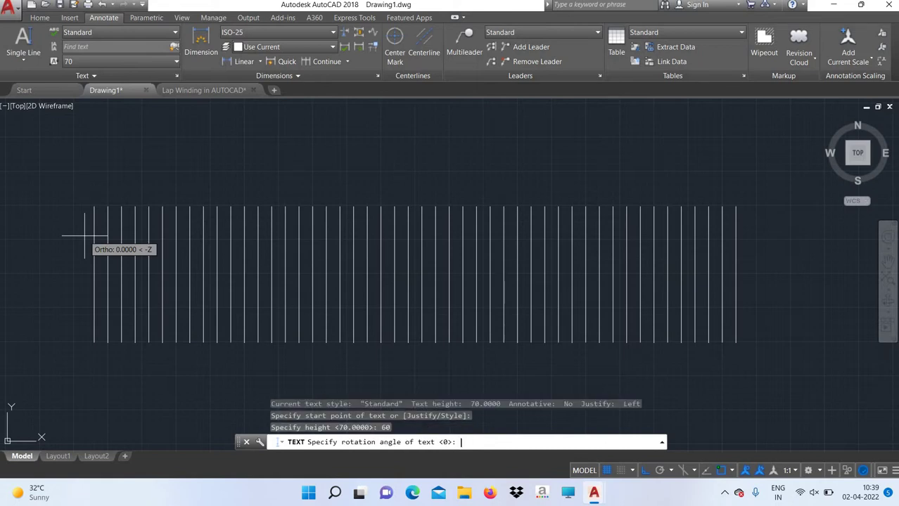
{"action": "key", "text": "Return"}
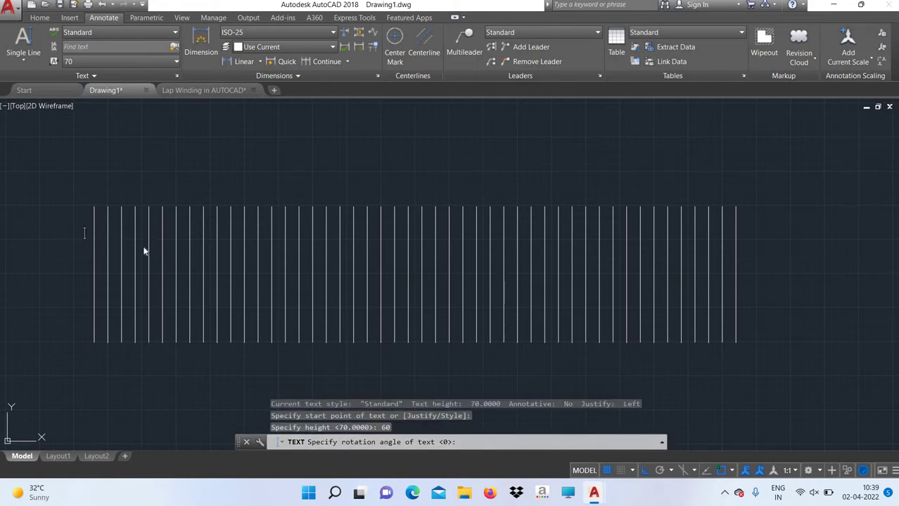
{"action": "type", "text": "1"}
{"action": "left_click", "coordinate": [100, 236]}
{"action": "type", "text": "2"}
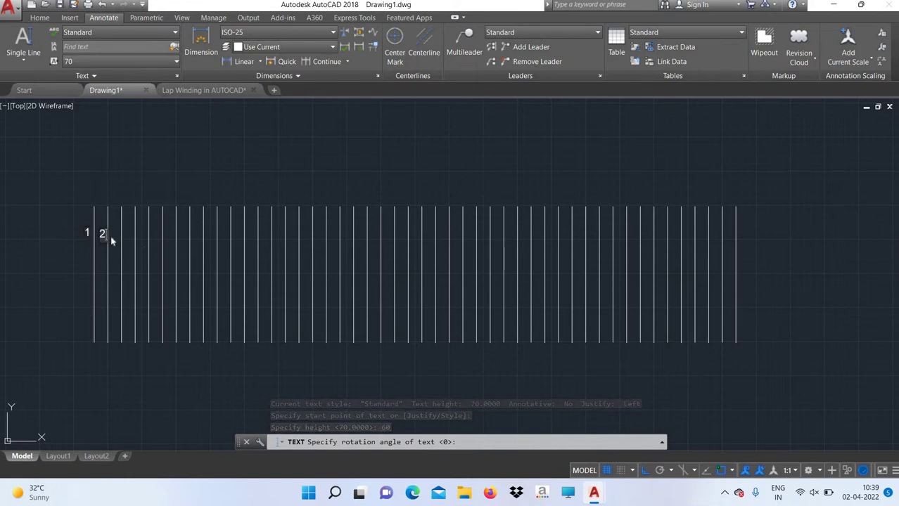
{"action": "type", "text": "3"}
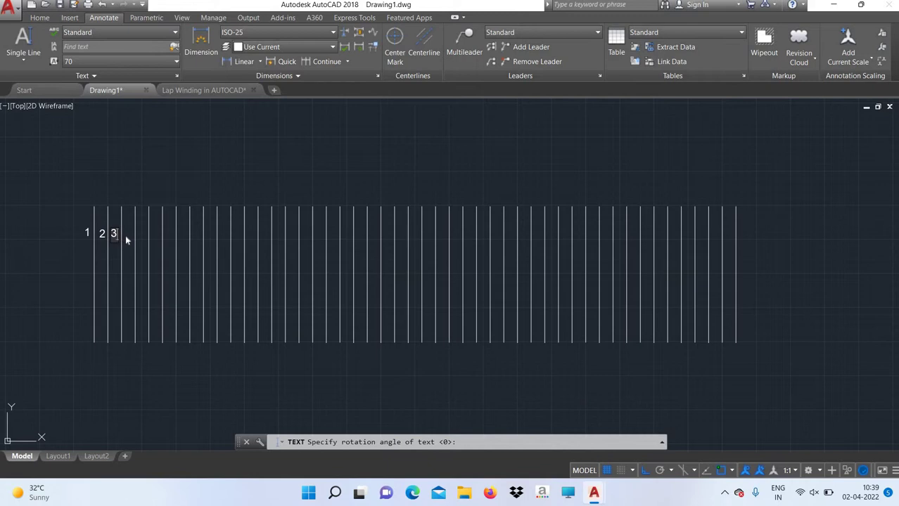
{"action": "left_click", "coordinate": [125, 238]}
{"action": "type", "text": "4"}
Add labels 7, 8, 9, 10 and 11 beside their lines and end the text entry.
{"action": "left_click", "coordinate": [165, 239]}
{"action": "type", "text": "7 "}
{"action": "type", "text": "8 "}
{"action": "type", "text": "9"}
{"action": "left_click", "coordinate": [206, 242]}
{"action": "type", "text": "1"}
{"action": "type", "text": "0"}
{"action": "type", "text": "11"}
{"action": "right_click", "coordinate": [208, 183]}
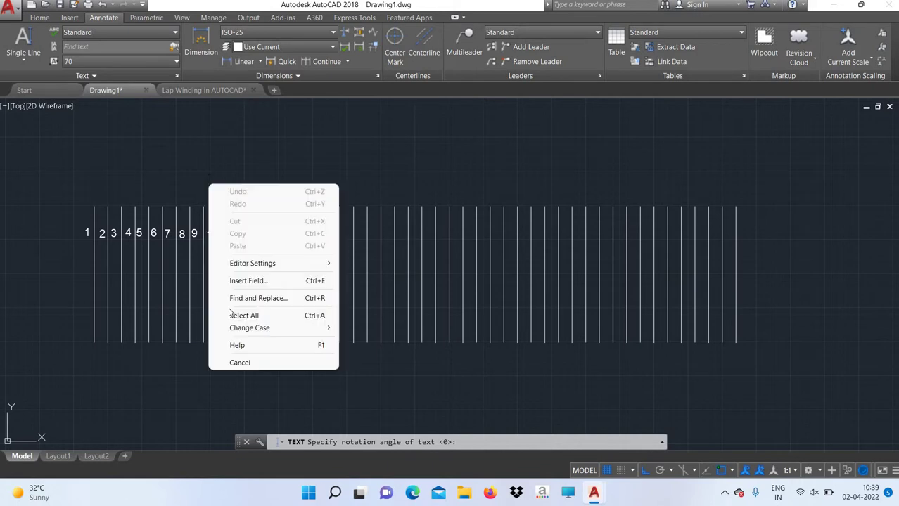
{"action": "left_click", "coordinate": [239, 362]}
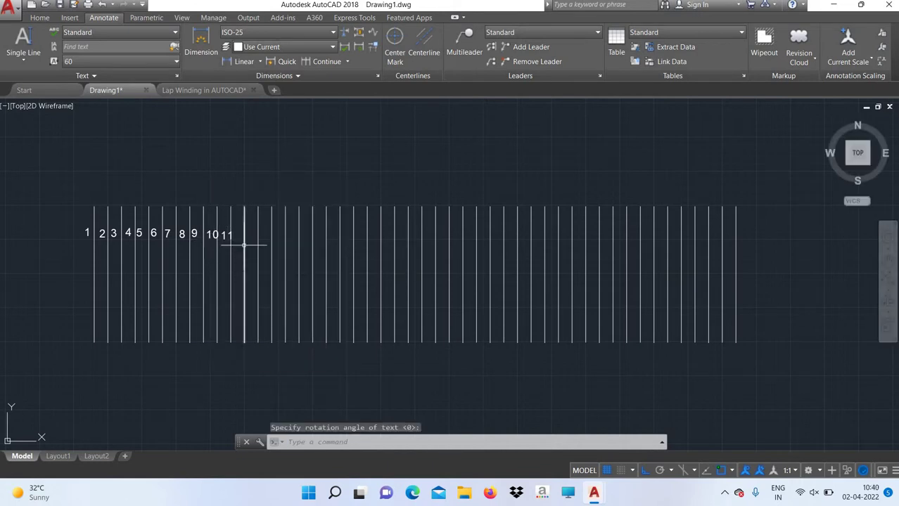
Move label 10 snugly beside its conductor line with Ortho turned off.
{"action": "key", "text": "Escape"}
{"action": "left_click", "coordinate": [210, 235]}
{"action": "left_click", "coordinate": [206, 235]}
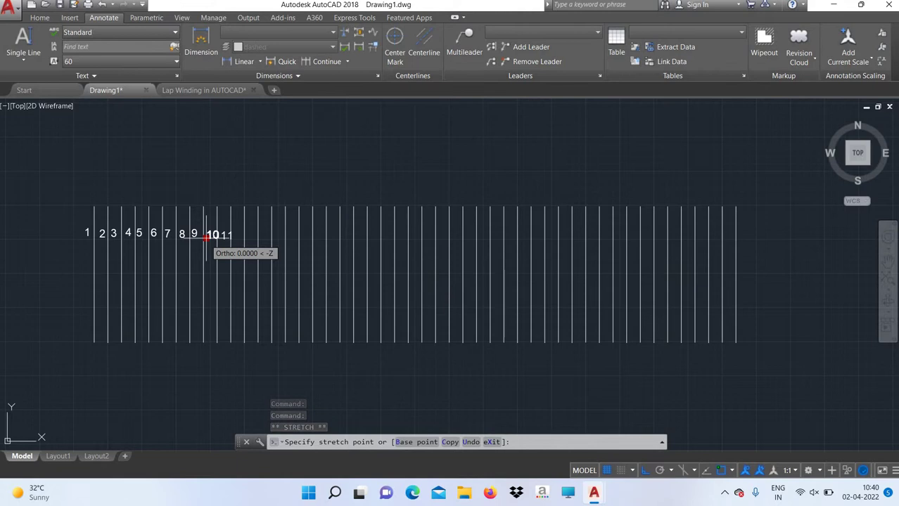
{"action": "key", "text": "F8"}
{"action": "scroll", "coordinate": [207, 235], "scroll_direction": "up", "scroll_amount": 2}
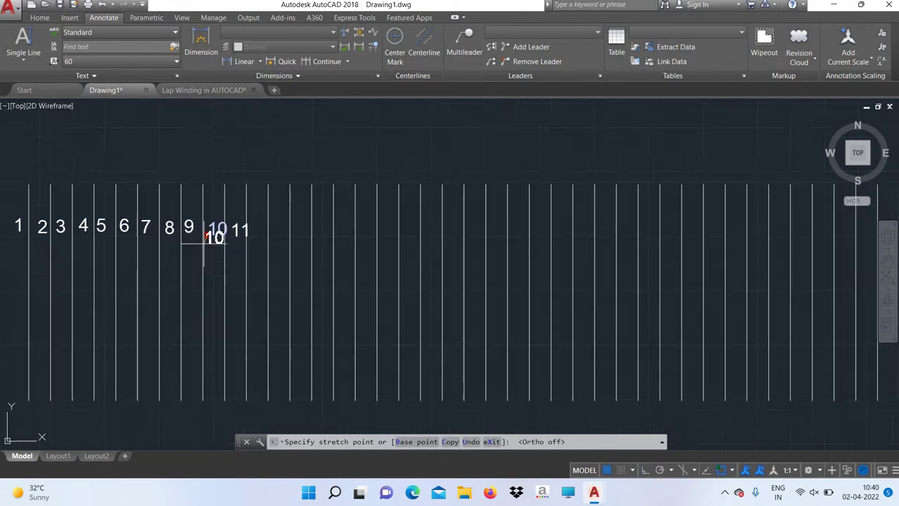
{"action": "scroll", "coordinate": [204, 238], "scroll_direction": "up", "scroll_amount": 2}
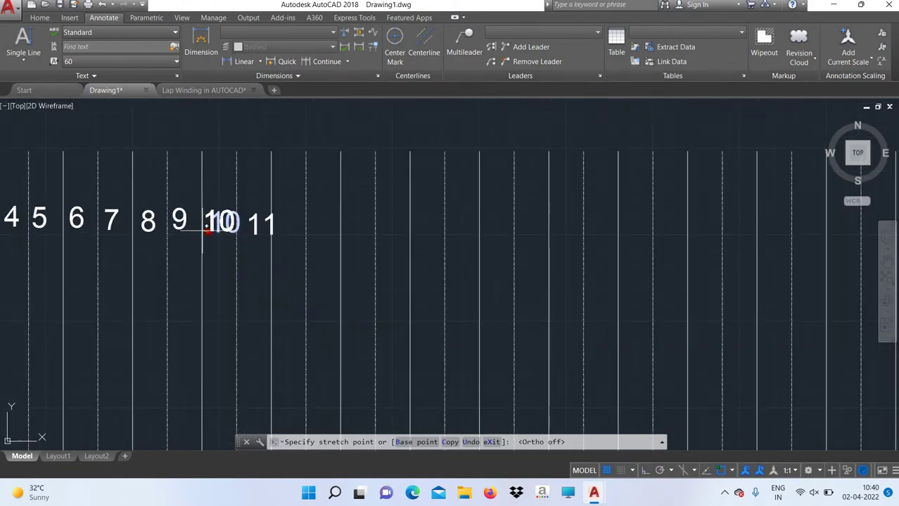
{"action": "left_click", "coordinate": [202, 230]}
Move label 11 just right of label 10 and clear the stray selection.
{"action": "scroll", "coordinate": [202, 271], "scroll_direction": "down", "scroll_amount": 2}
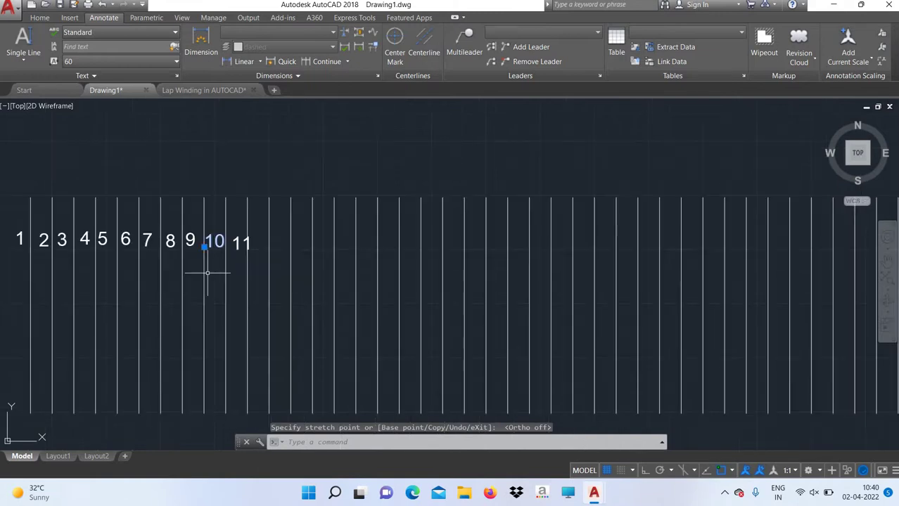
{"action": "left_click", "coordinate": [240, 243]}
{"action": "left_click", "coordinate": [231, 247]}
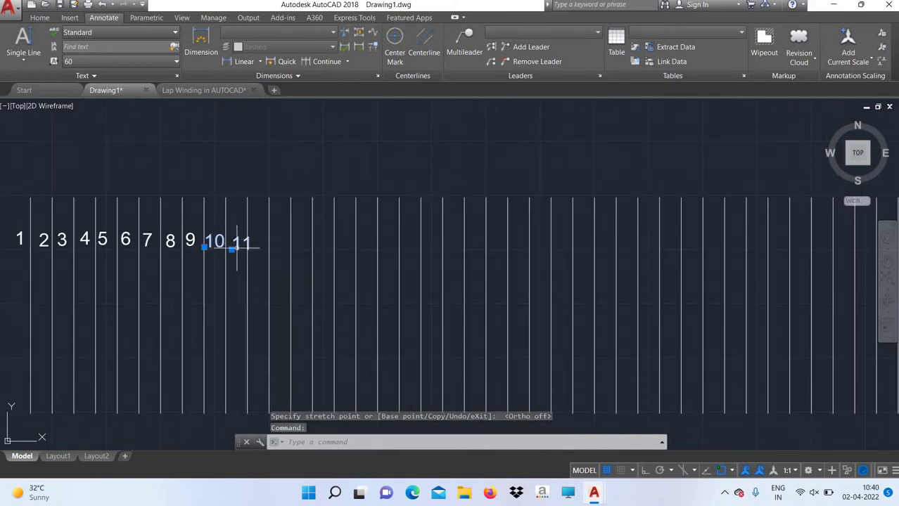
{"action": "left_click", "coordinate": [226, 247]}
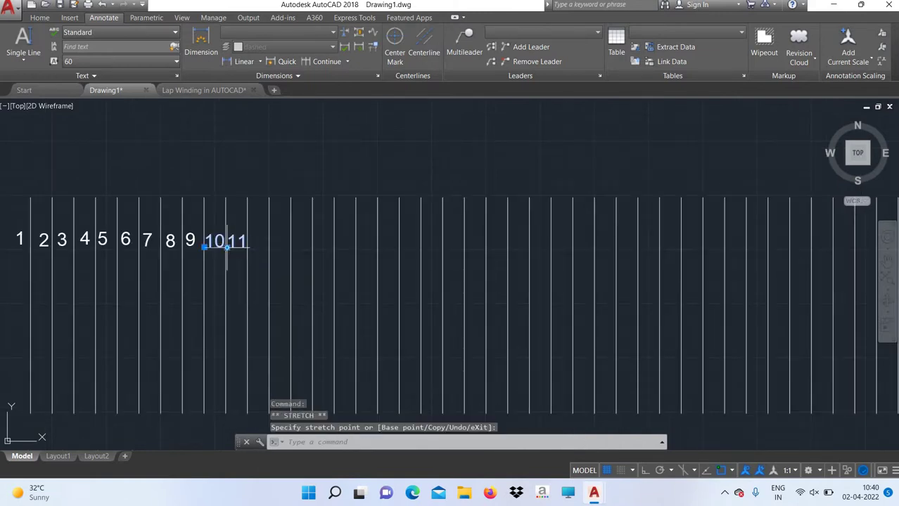
{"action": "scroll", "coordinate": [226, 275], "scroll_direction": "down", "scroll_amount": 2}
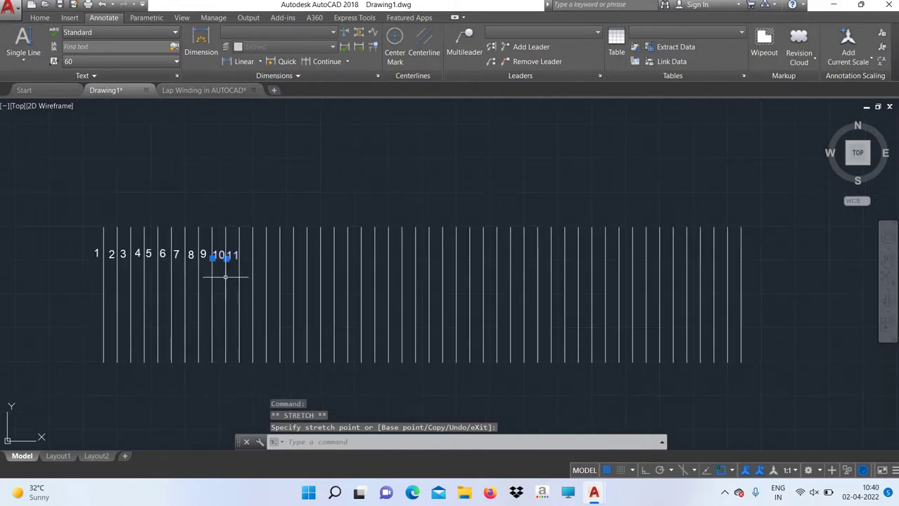
{"action": "left_click", "coordinate": [251, 187]}
{"action": "right_click", "coordinate": [279, 187]}
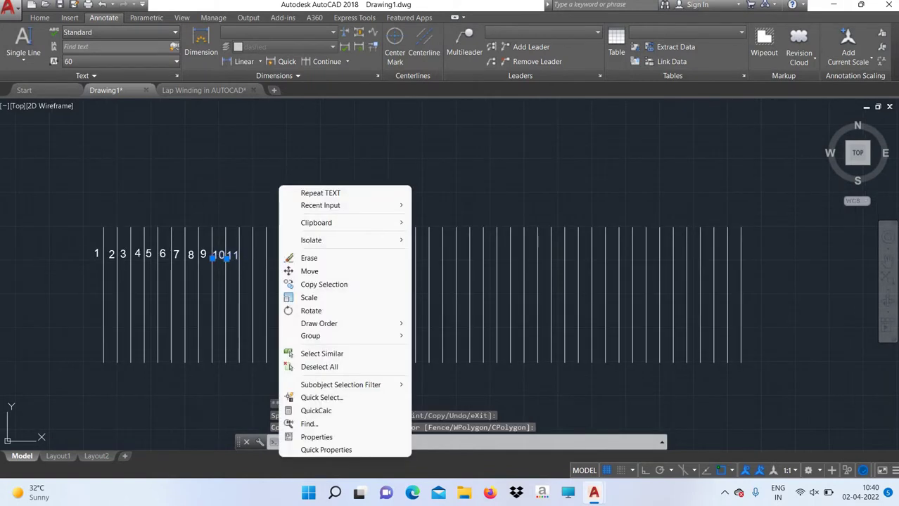
{"action": "left_click", "coordinate": [217, 187]}
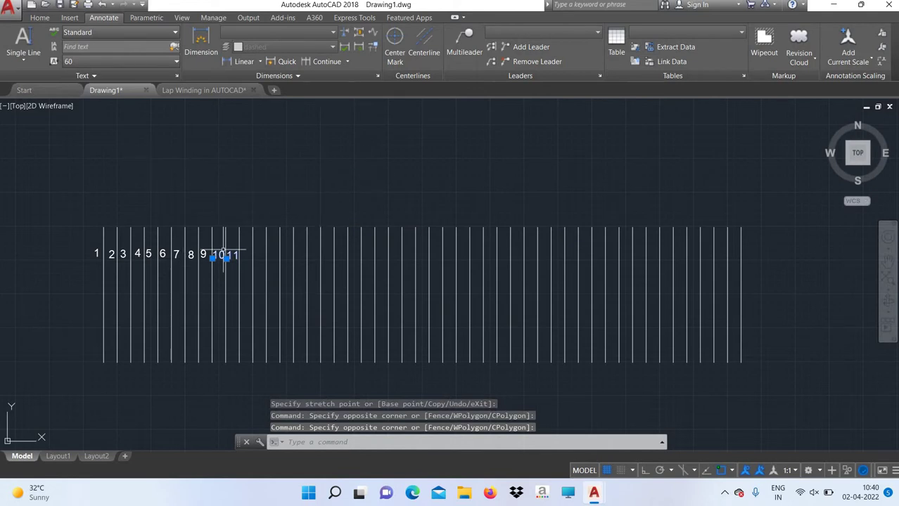
{"action": "scroll", "coordinate": [239, 263], "scroll_direction": "up", "scroll_amount": 2}
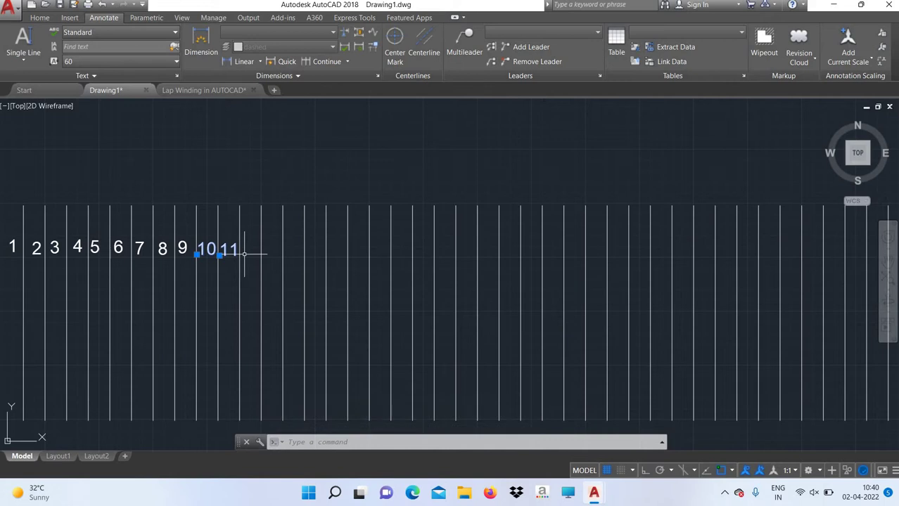
{"action": "type", "text": "TEXT"}
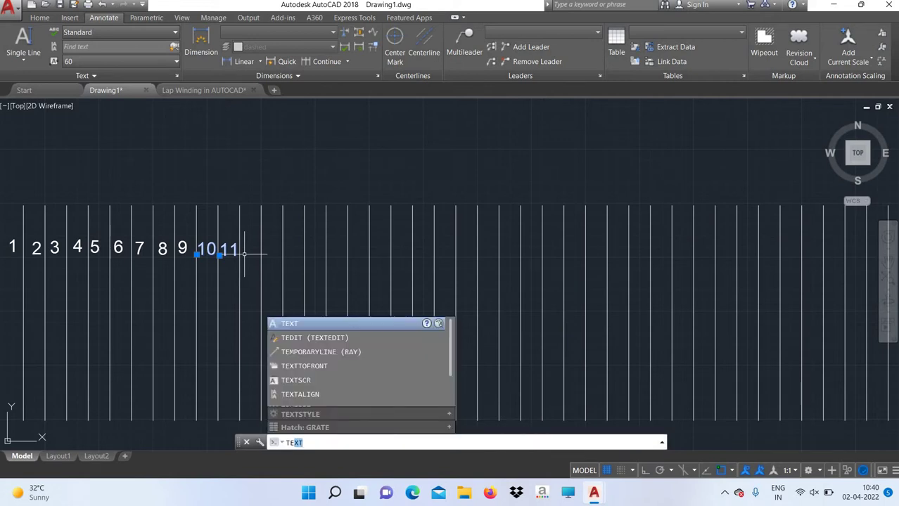
{"action": "key", "text": "BackSpace"}
{"action": "key", "text": "BackSpace"}
{"action": "key", "text": "BackSpace"}
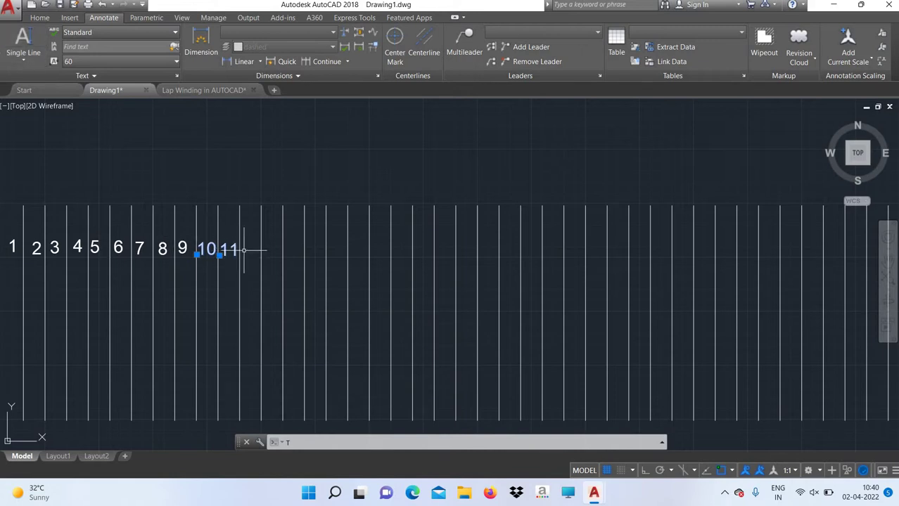
{"action": "left_click", "coordinate": [24, 39]}
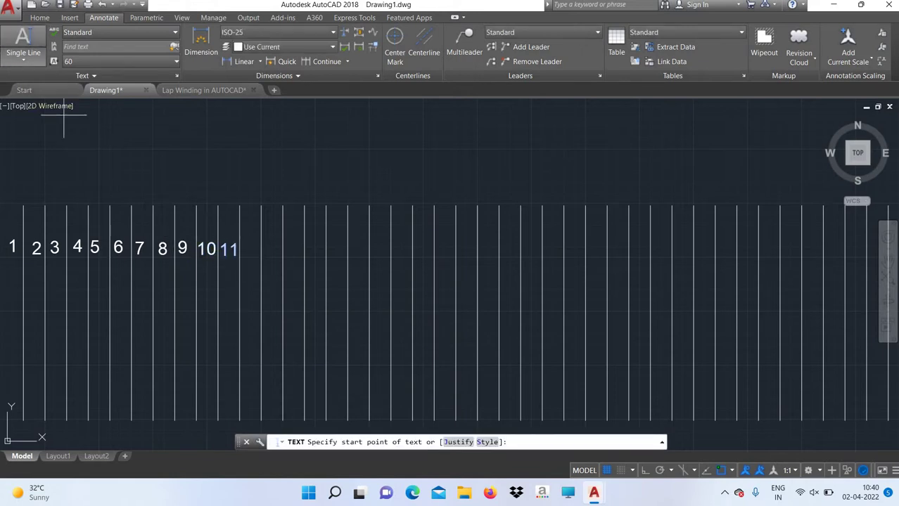
{"action": "left_click", "coordinate": [242, 253]}
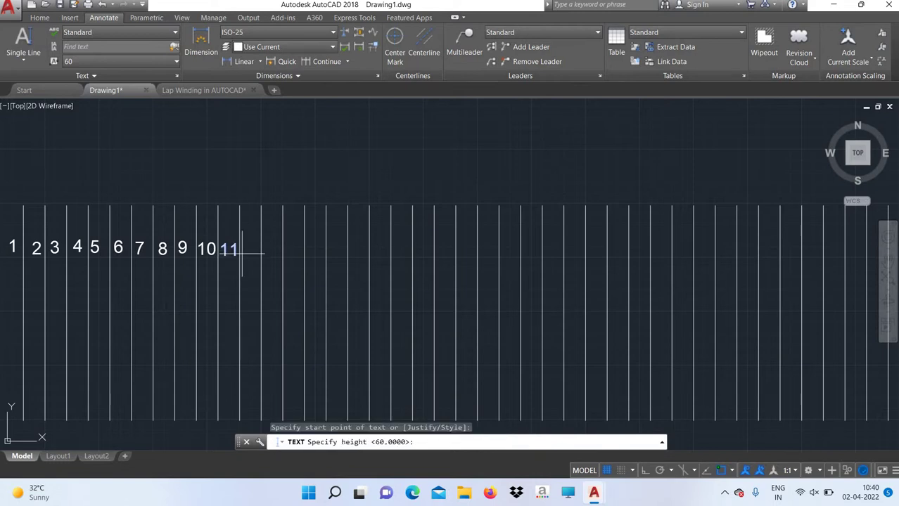
{"action": "key", "text": "Return"}
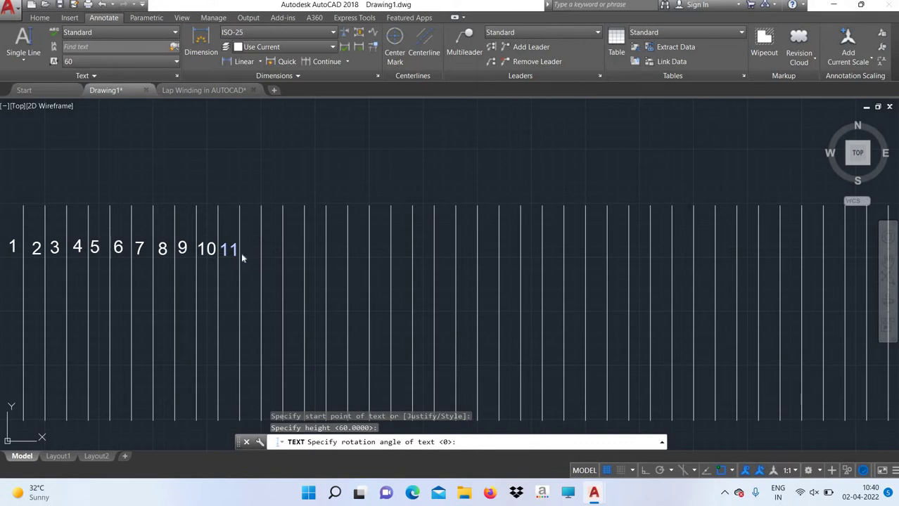
{"action": "key", "text": "Return"}
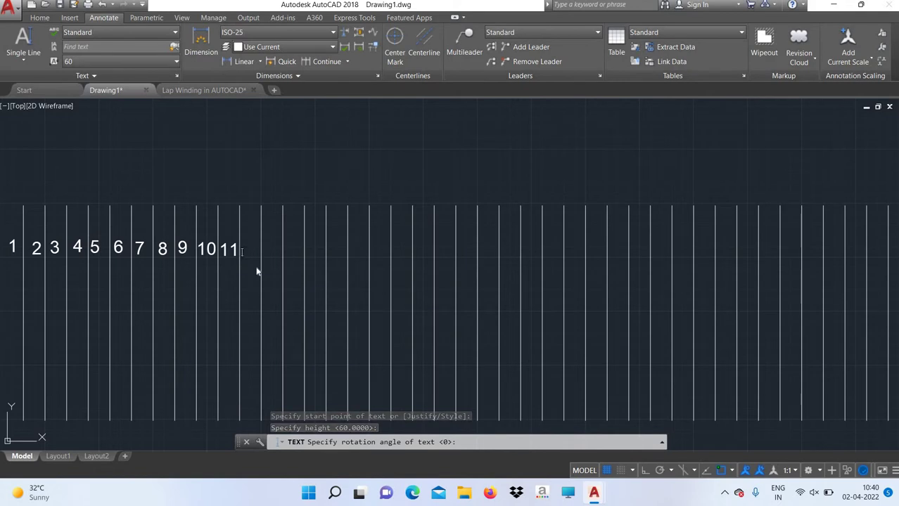
{"action": "scroll", "coordinate": [257, 272], "scroll_direction": "down", "scroll_amount": 2}
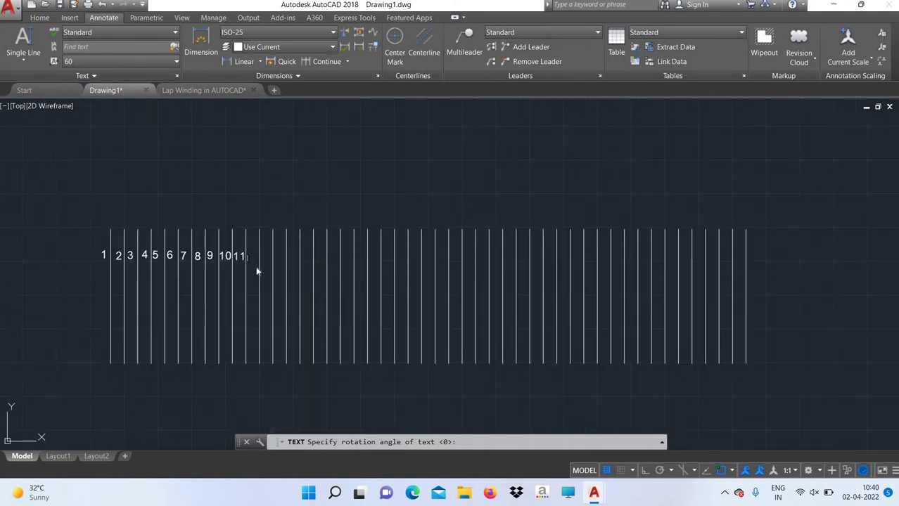
{"action": "right_click", "coordinate": [269, 190]}
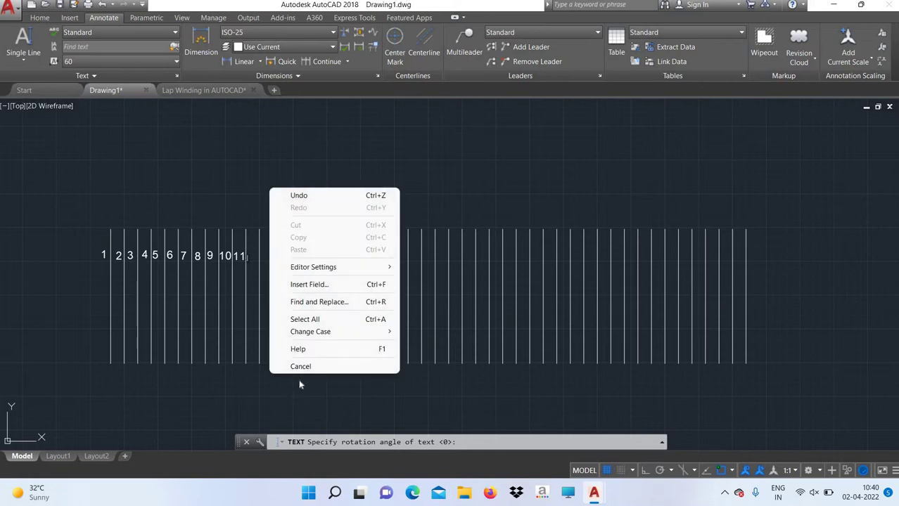
{"action": "left_click", "coordinate": [301, 366]}
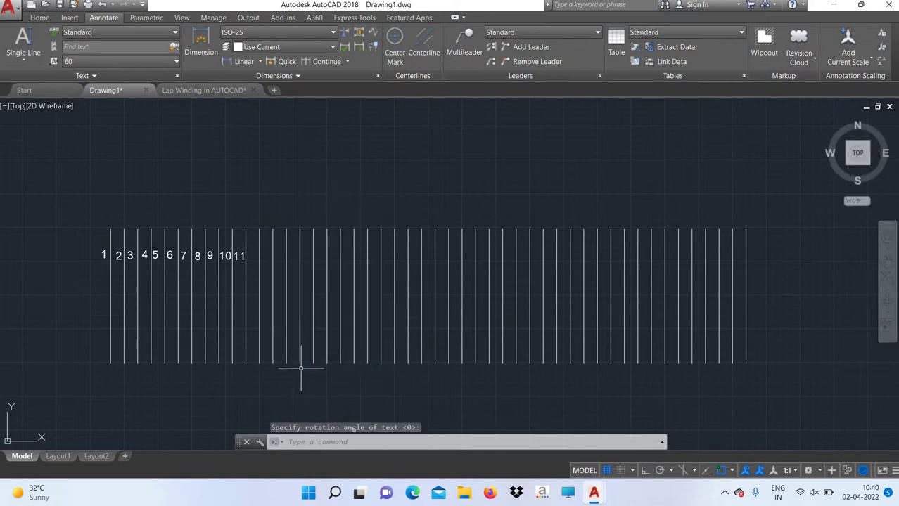
{"action": "type", "text": "pa"}
{"action": "key", "text": "Return"}
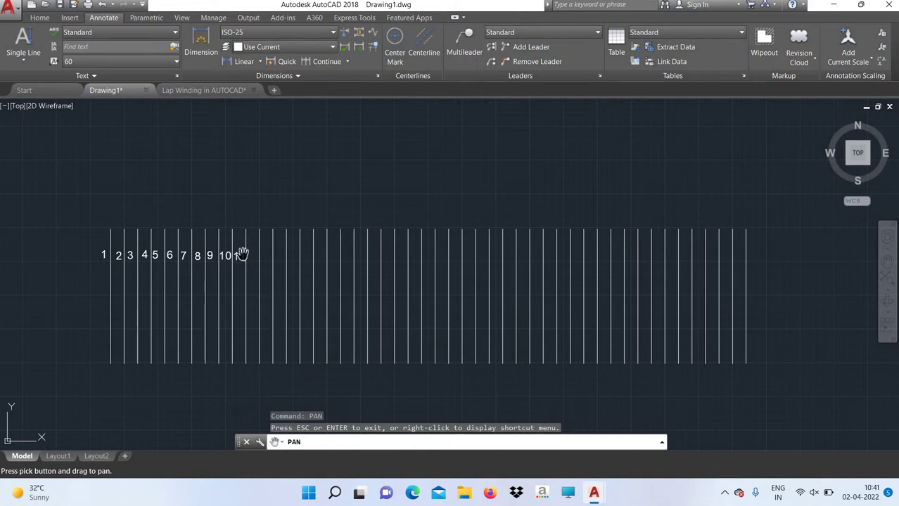
{"action": "left_click_drag", "start_coordinate": [250, 255], "coordinate": [218, 239]}
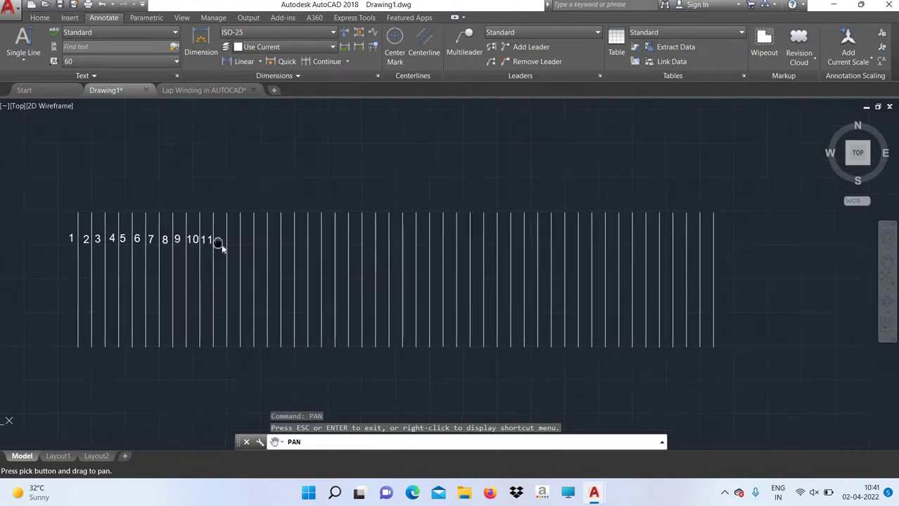
{"action": "right_click", "coordinate": [219, 243]}
{"action": "left_click", "coordinate": [246, 250]}
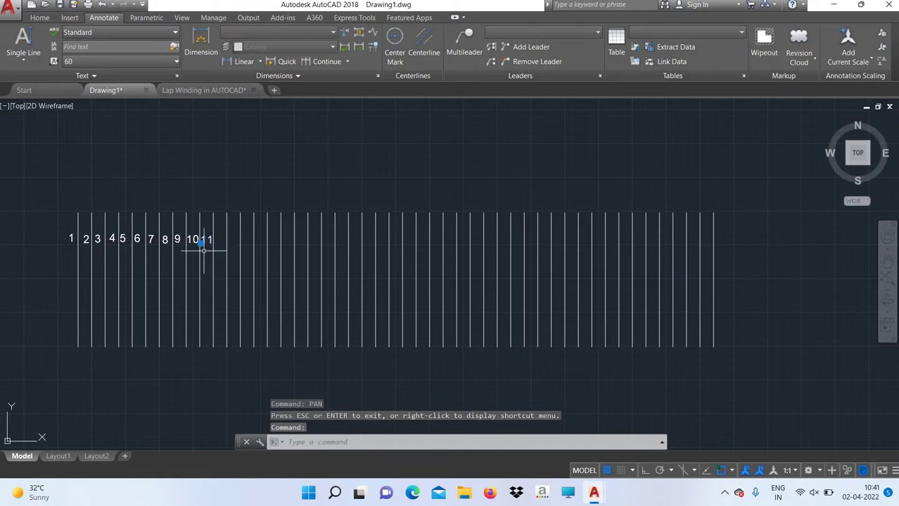
Cancel the stray selection window left in the drawing.
{"action": "right_click", "coordinate": [217, 199]}
{"action": "left_click", "coordinate": [167, 188]}
{"action": "right_click", "coordinate": [166, 189]}
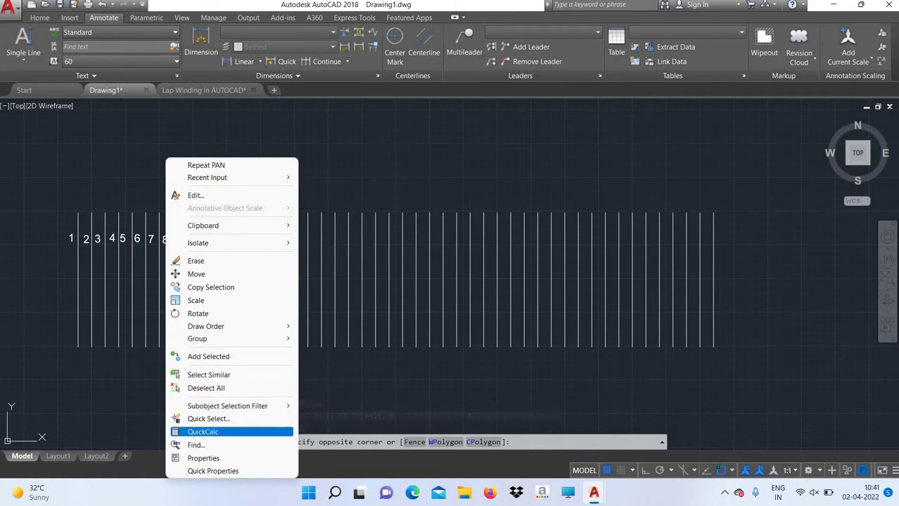
{"action": "key", "text": "Escape"}
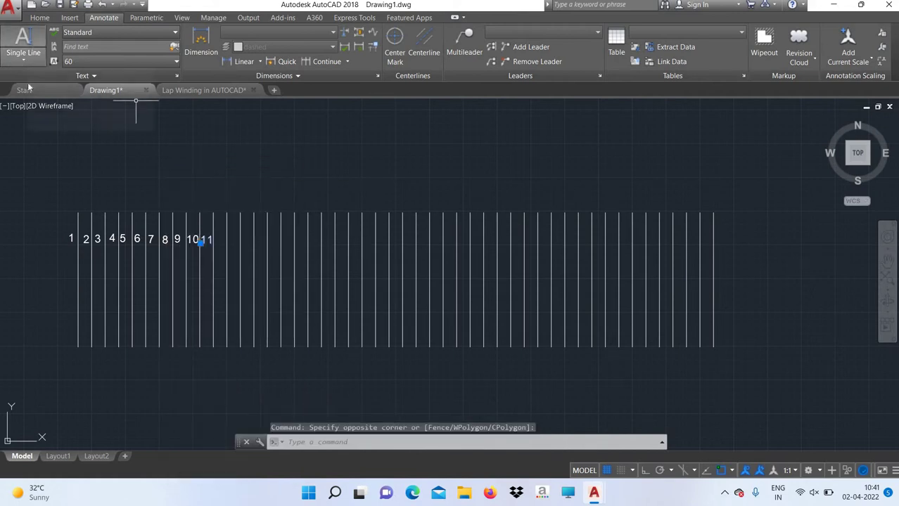
Enter the label 13 as single-line text after 11 at height 60, then exit the text command.
{"action": "left_click", "coordinate": [23, 61]}
{"action": "left_click", "coordinate": [35, 103]}
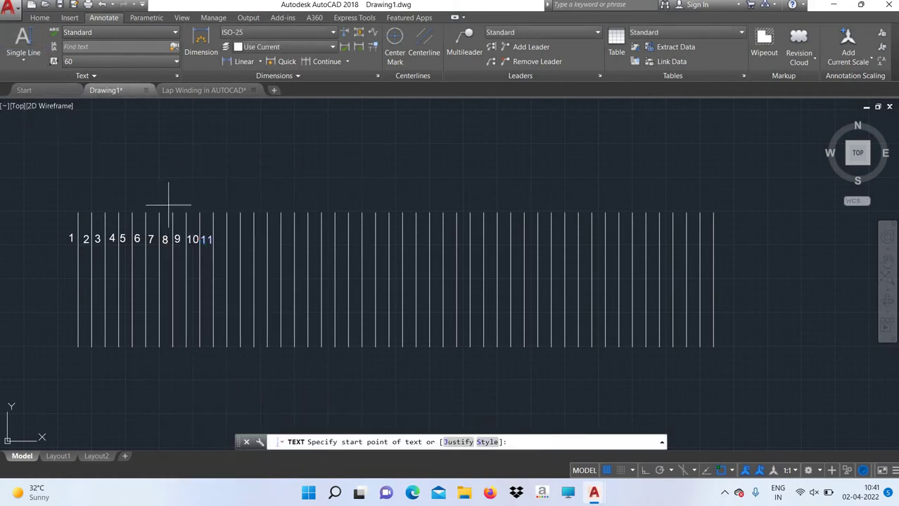
{"action": "left_click", "coordinate": [215, 242]}
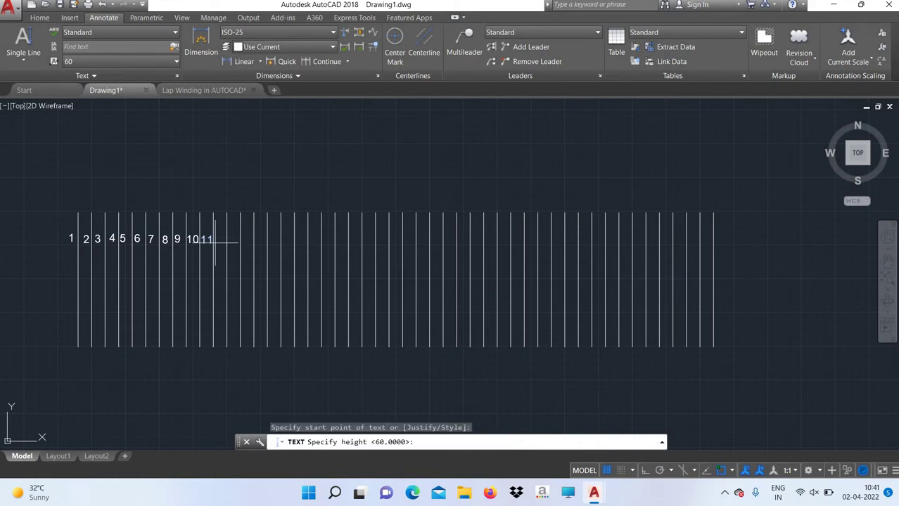
{"action": "left_click", "coordinate": [215, 241]}
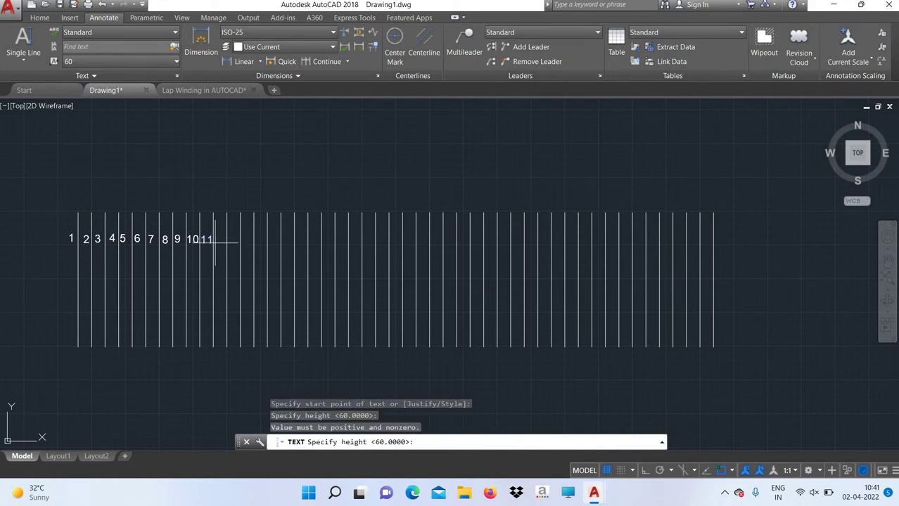
{"action": "key", "text": "Return"}
{"action": "type", "text": "12"}
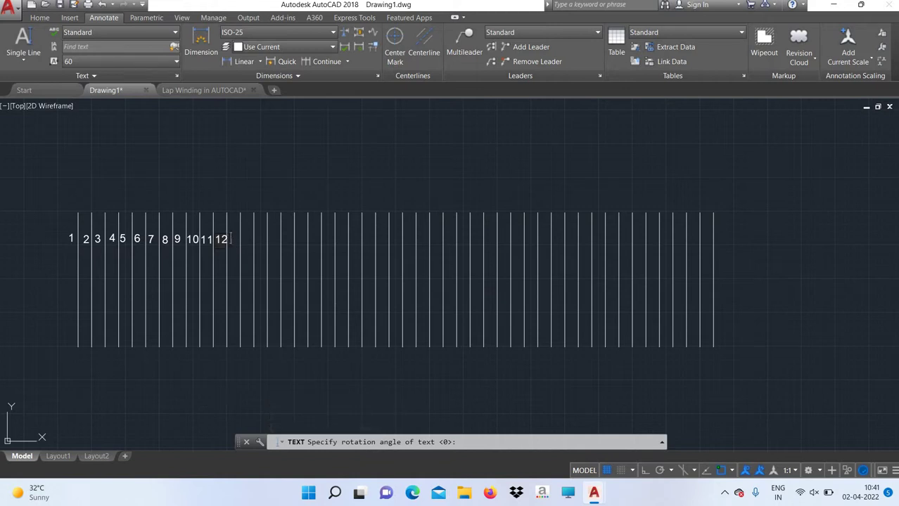
{"action": "type", "text": "13"}
{"action": "right_click", "coordinate": [240, 199]}
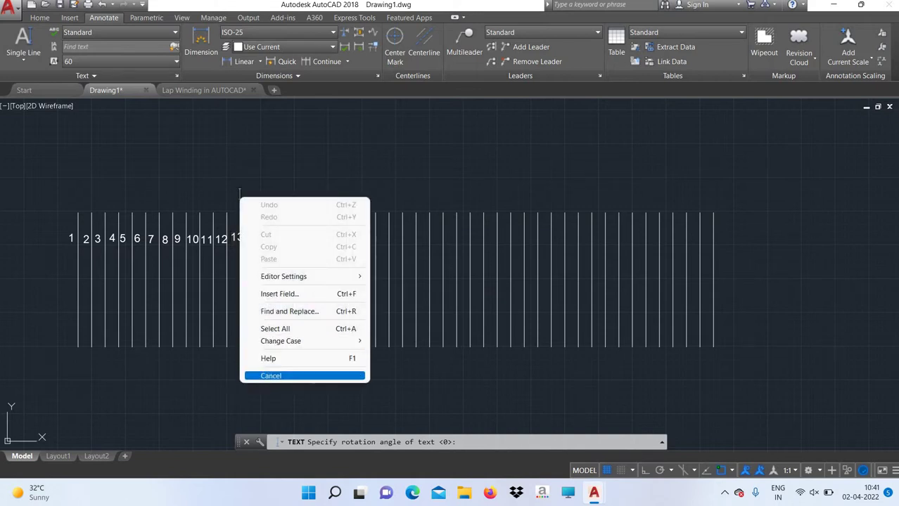
{"action": "left_click", "coordinate": [271, 376]}
{"action": "key", "text": "Escape"}
Grip-adjust the 13 label so it stays beside 12.
{"action": "left_click", "coordinate": [237, 239]}
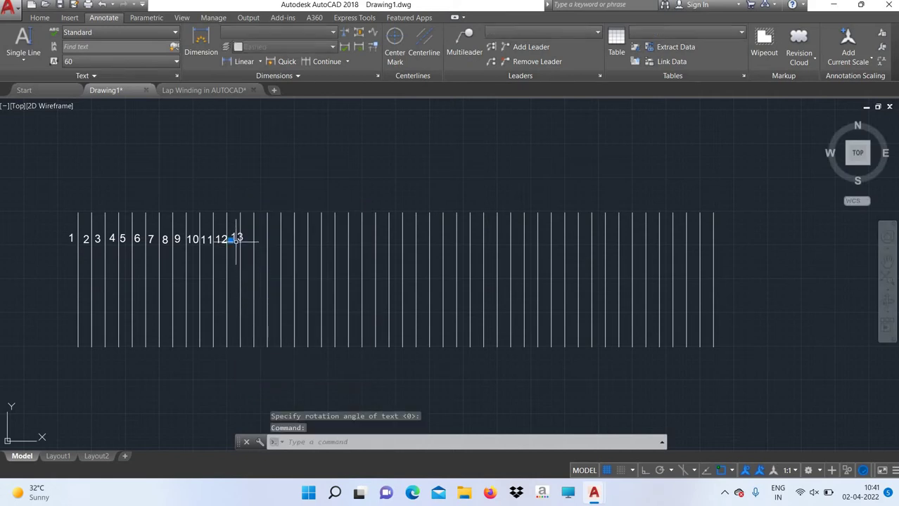
{"action": "left_click", "coordinate": [230, 241]}
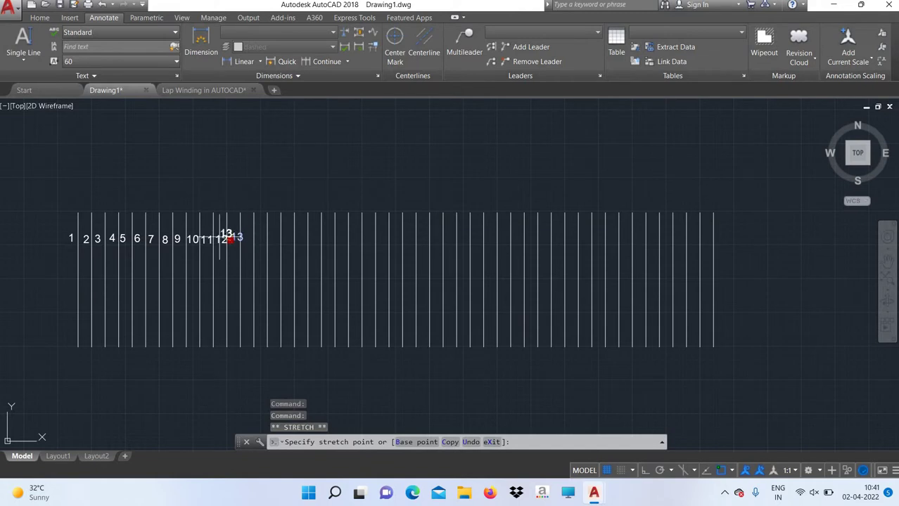
{"action": "left_click", "coordinate": [231, 240]}
{"action": "right_click", "coordinate": [257, 143]}
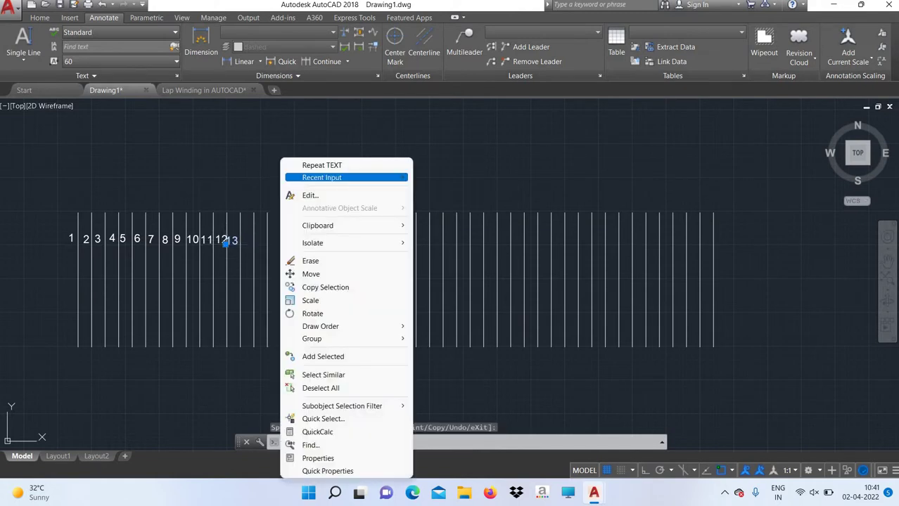
{"action": "left_click", "coordinate": [245, 164]}
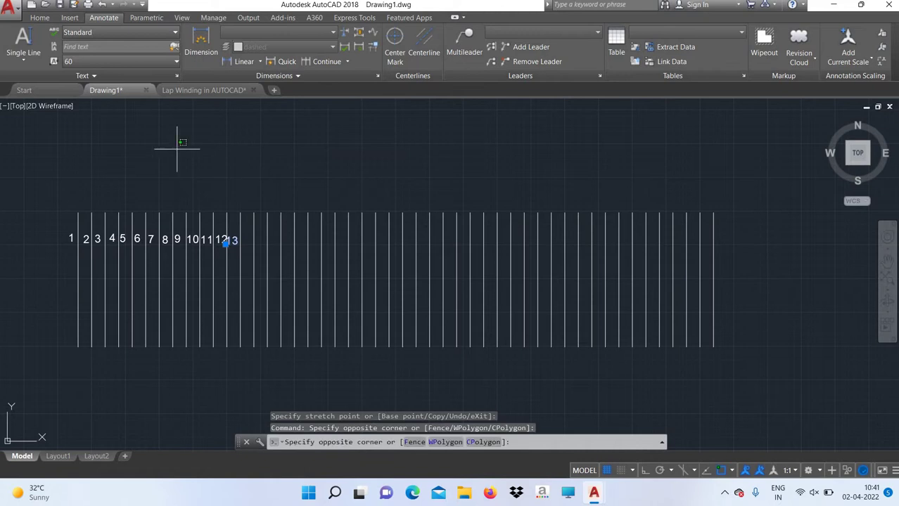
{"action": "left_click", "coordinate": [232, 180]}
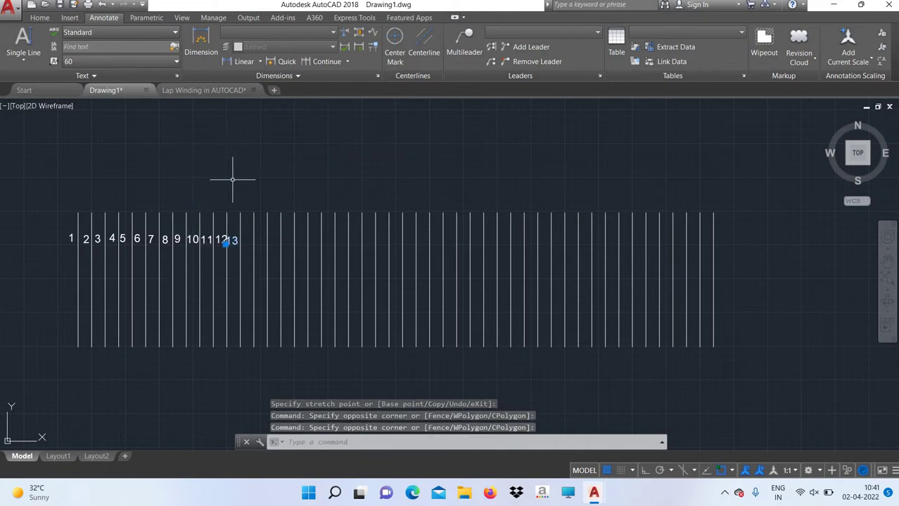
{"action": "left_click", "coordinate": [23, 42]}
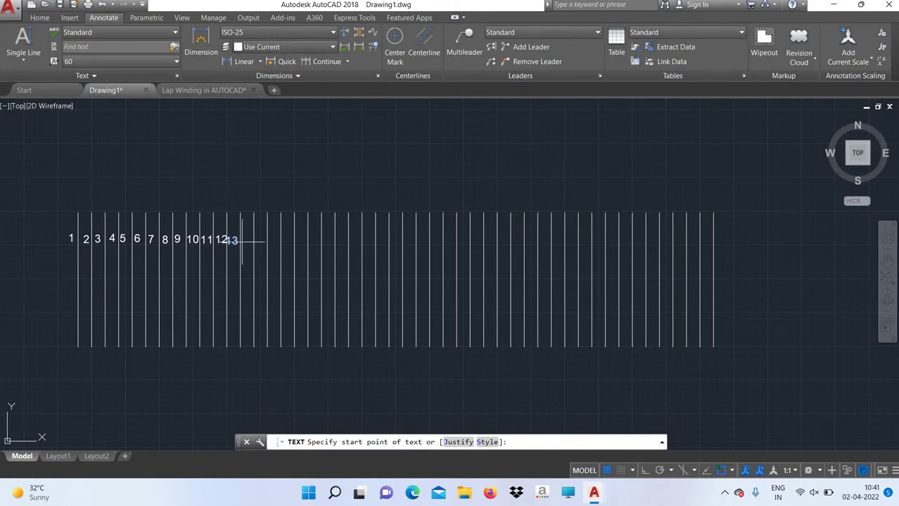
Start text beside 13 at height 50, rotation 0, and number the lines 14 to 20.
{"action": "left_click", "coordinate": [241, 240]}
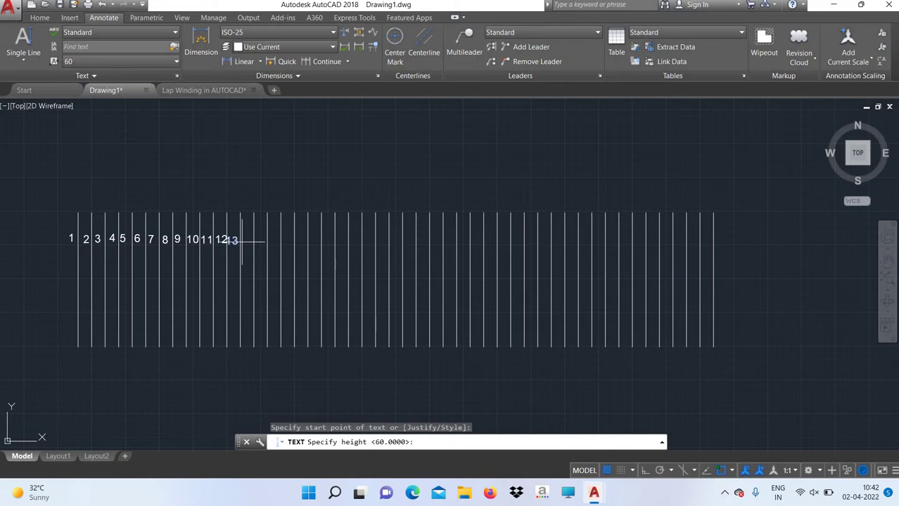
{"action": "type", "text": "50"}
{"action": "key", "text": "Return"}
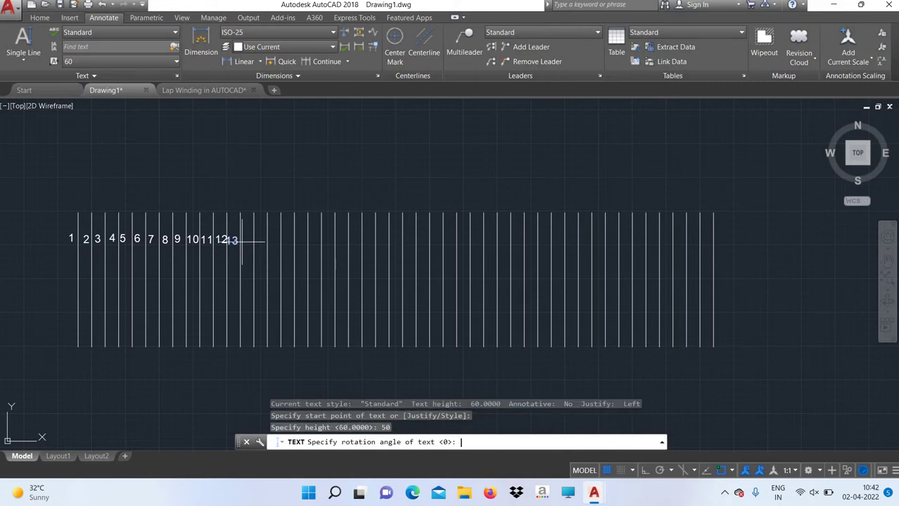
{"action": "key", "text": "Return"}
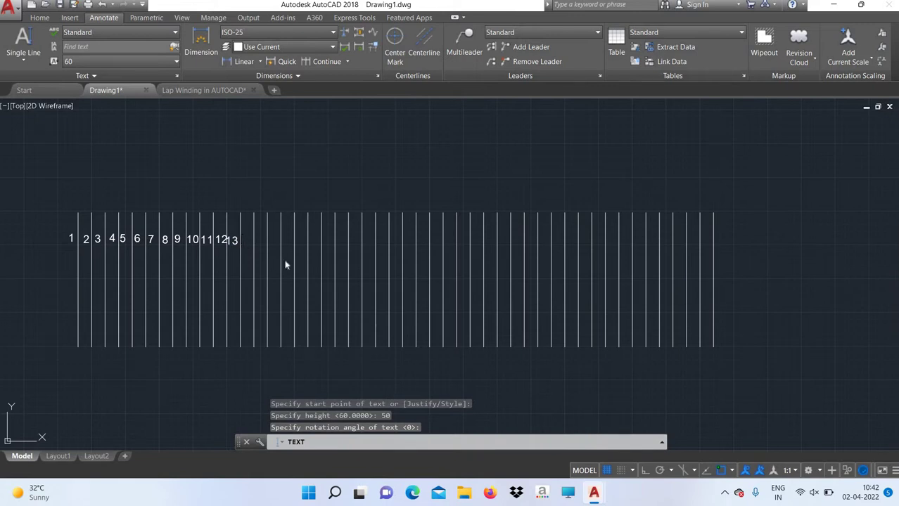
{"action": "type", "text": "14"}
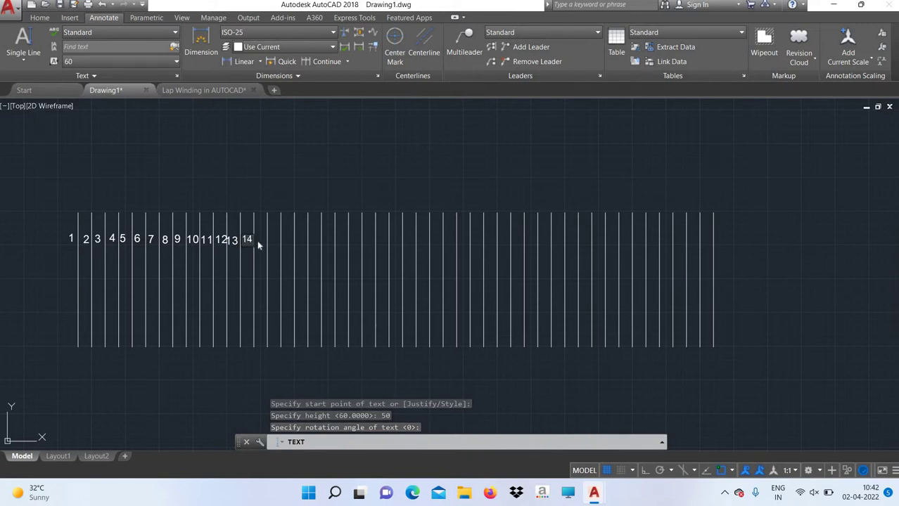
{"action": "left_click", "coordinate": [257, 243]}
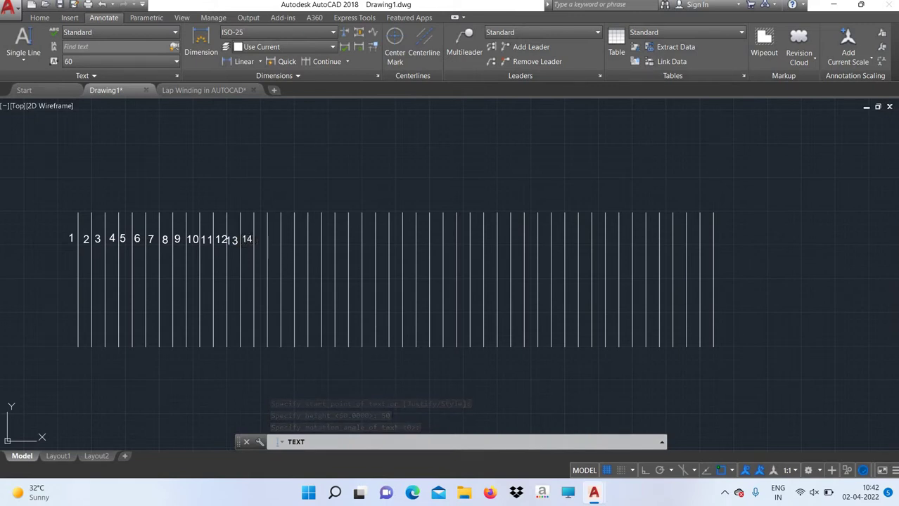
{"action": "type", "text": "15"}
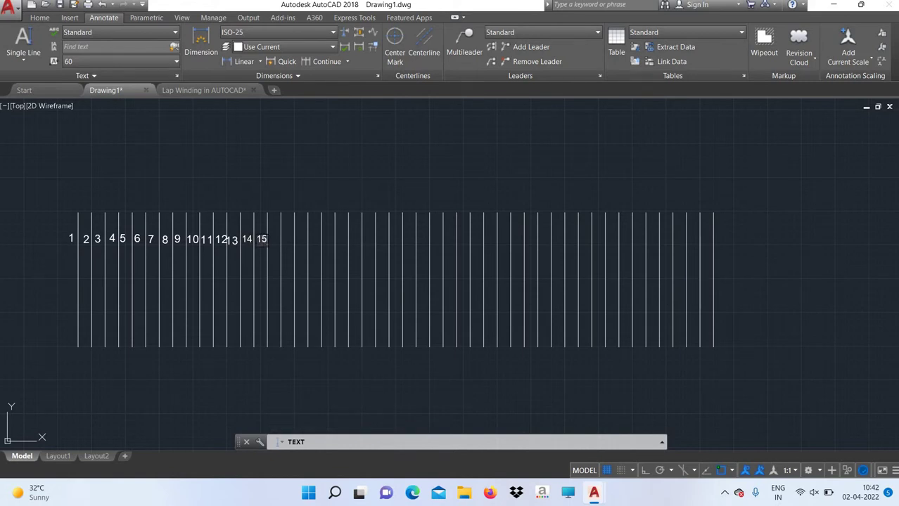
{"action": "left_click", "coordinate": [269, 241]}
{"action": "type", "text": "1"}
{"action": "type", "text": "6"}
{"action": "left_click", "coordinate": [286, 241]}
{"action": "type", "text": "17"}
{"action": "left_click", "coordinate": [296, 242]}
{"action": "type", "text": "18"}
{"action": "left_click", "coordinate": [312, 242]}
{"action": "type", "text": "1"}
{"action": "type", "text": "9"}
{"action": "left_click", "coordinate": [322, 241]}
{"action": "type", "text": "20"}
Continue numbering the conductor lines 21 through 29 along the top.
{"action": "left_click", "coordinate": [336, 241]}
{"action": "type", "text": "21"}
{"action": "left_click", "coordinate": [350, 241]}
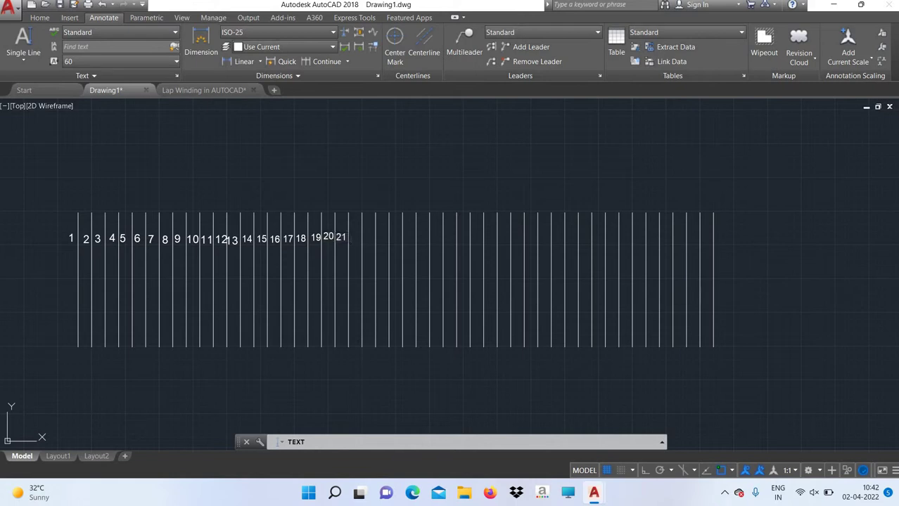
{"action": "type", "text": "22"}
{"action": "left_click", "coordinate": [363, 243]}
{"action": "type", "text": "2"}
{"action": "type", "text": "3"}
{"action": "left_click", "coordinate": [377, 242]}
{"action": "type", "text": "2"}
{"action": "type", "text": "4"}
{"action": "left_click", "coordinate": [392, 245]}
{"action": "type", "text": "2"}
{"action": "type", "text": "5"}
{"action": "left_click", "coordinate": [402, 240]}
{"action": "type", "text": "26"}
{"action": "left_click", "coordinate": [417, 245]}
{"action": "type", "text": "2"}
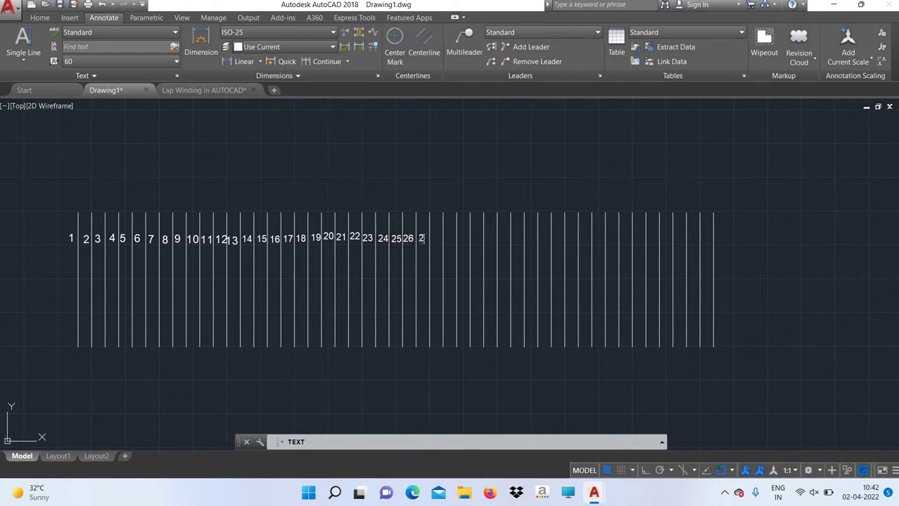
{"action": "type", "text": "7"}
{"action": "left_click", "coordinate": [431, 239]}
{"action": "type", "text": "2"}
{"action": "type", "text": "8"}
{"action": "left_click", "coordinate": [444, 241]}
{"action": "type", "text": "29"}
Label conductor lines 30 through 38 along the top row.
{"action": "left_click", "coordinate": [457, 243]}
{"action": "type", "text": "30"}
{"action": "left_click", "coordinate": [471, 240]}
{"action": "type", "text": "3"}
{"action": "left_click", "coordinate": [485, 243]}
{"action": "type", "text": "32"}
{"action": "left_click", "coordinate": [497, 243]}
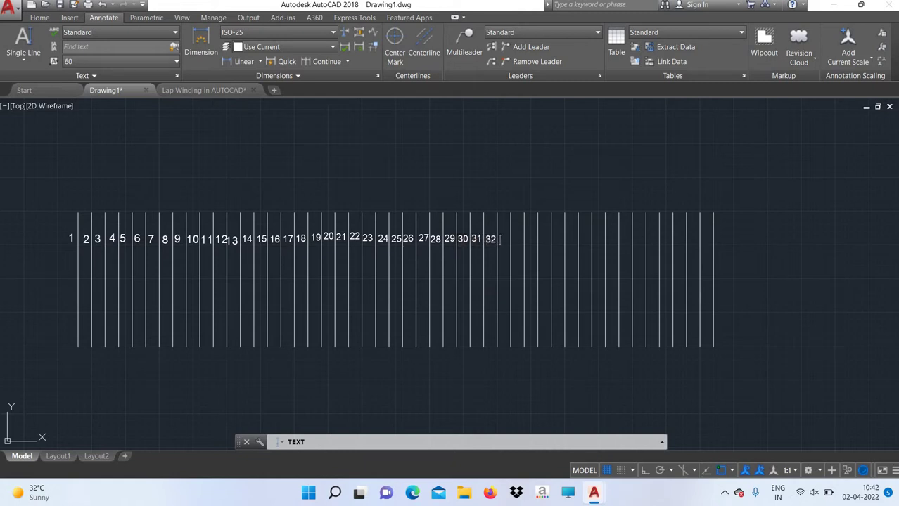
{"action": "type", "text": "33"}
{"action": "left_click", "coordinate": [513, 243]}
{"action": "type", "text": "34"}
{"action": "left_click", "coordinate": [526, 244]}
{"action": "type", "text": "35"}
{"action": "left_click", "coordinate": [539, 241]}
{"action": "type", "text": "36"}
{"action": "type", "text": "7"}
{"action": "left_click", "coordinate": [566, 244]}
{"action": "type", "text": "3"}
{"action": "type", "text": "8"}
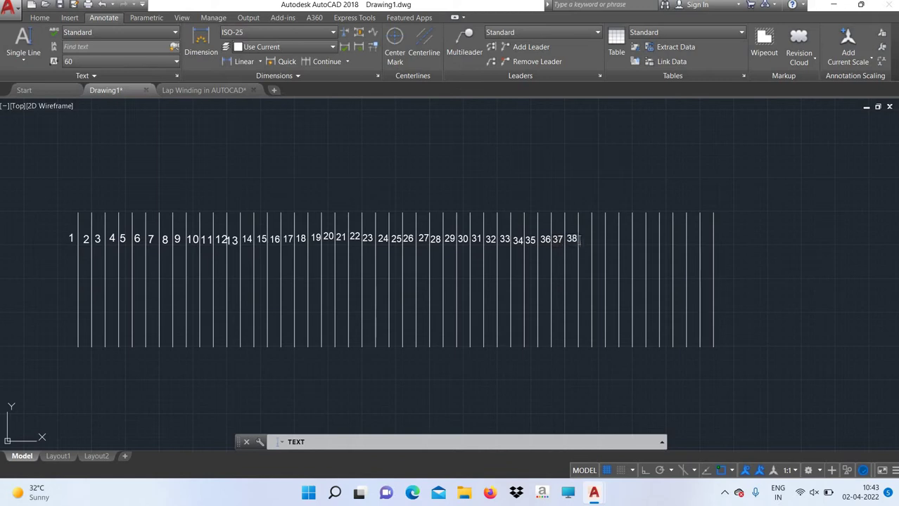
Continue the top labels with numbers 39 through 45.
{"action": "left_click", "coordinate": [582, 240]}
{"action": "type", "text": "39"}
{"action": "left_click", "coordinate": [594, 243]}
{"action": "type", "text": "4"}
{"action": "left_click", "coordinate": [608, 244]}
{"action": "type", "text": "41"}
{"action": "left_click", "coordinate": [622, 242]}
{"action": "type", "text": "42"}
{"action": "left_click", "coordinate": [635, 243]}
{"action": "type", "text": "43"}
{"action": "type", "text": "44"}
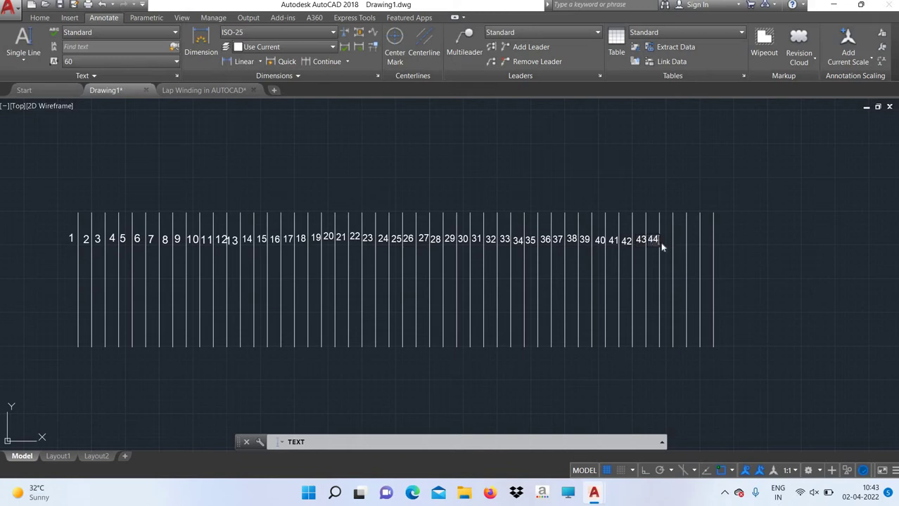
{"action": "left_click", "coordinate": [660, 242]}
{"action": "type", "text": "45"}
Add labels 46, 47 and a second 47, then cancel the text entry.
{"action": "left_click", "coordinate": [673, 241]}
{"action": "type", "text": "46"}
{"action": "left_click", "coordinate": [689, 245]}
{"action": "type", "text": "47"}
{"action": "left_click", "coordinate": [701, 242]}
{"action": "type", "text": "47"}
{"action": "right_click", "coordinate": [781, 231]}
{"action": "left_click", "coordinate": [805, 411]}
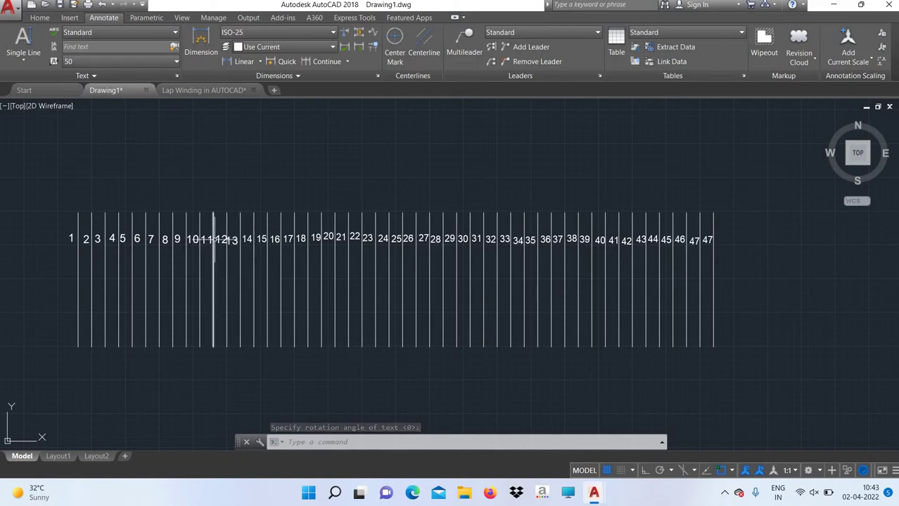
{"action": "scroll", "coordinate": [218, 239], "scroll_direction": "up", "scroll_amount": 2}
{"action": "left_click", "coordinate": [221, 240]}
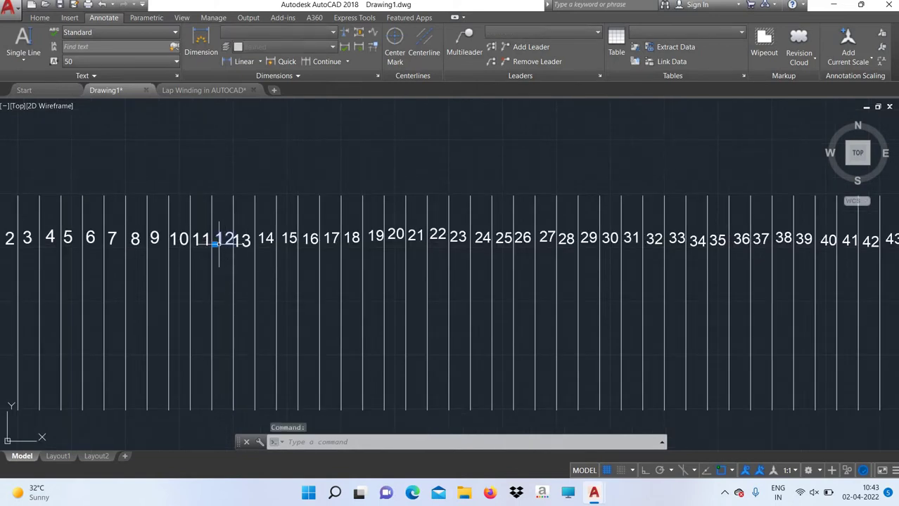
{"action": "left_click", "coordinate": [215, 244]}
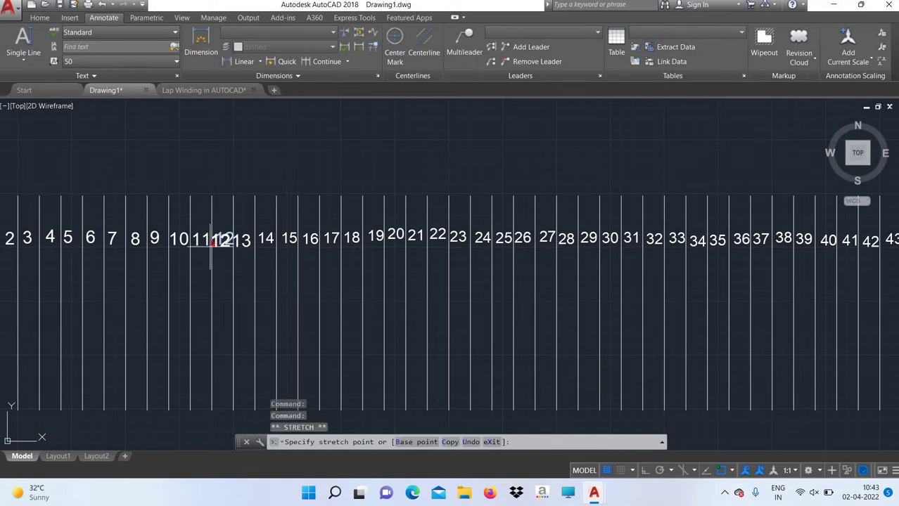
{"action": "left_click", "coordinate": [215, 243]}
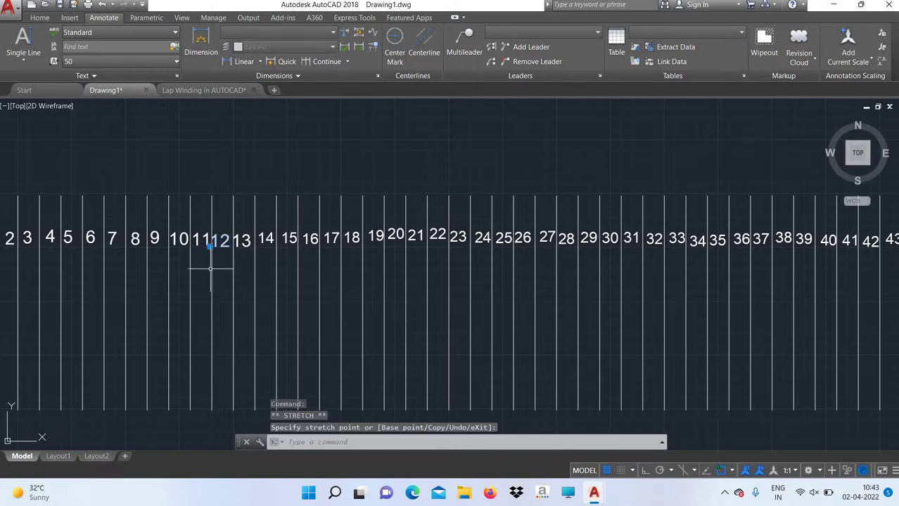
{"action": "left_click", "coordinate": [395, 232]}
{"action": "left_click", "coordinate": [387, 239]}
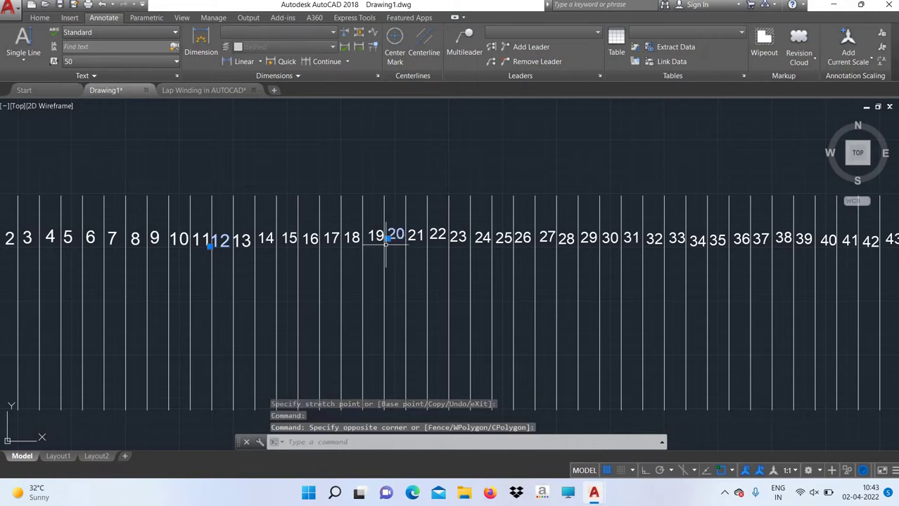
{"action": "right_click", "coordinate": [391, 185]}
{"action": "left_click", "coordinate": [336, 192]}
{"action": "scroll", "coordinate": [336, 192], "scroll_direction": "down", "scroll_amount": 2}
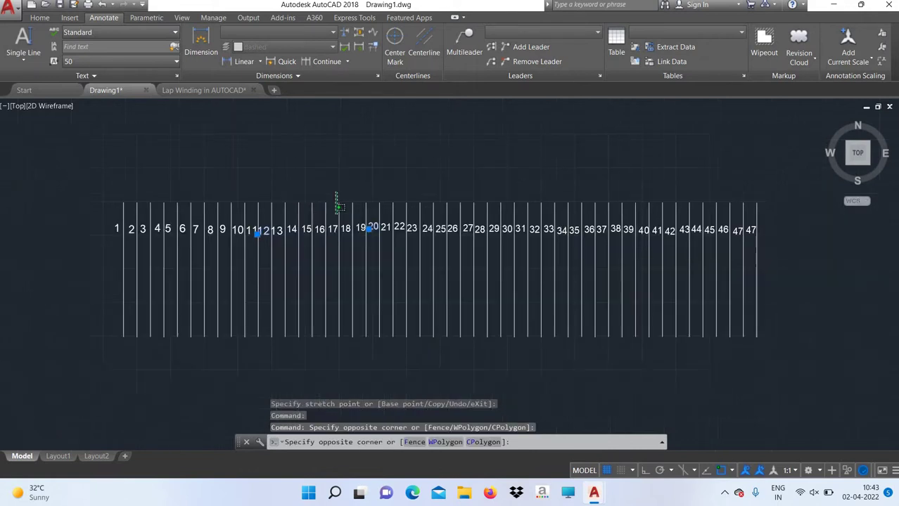
{"action": "left_click", "coordinate": [437, 157]}
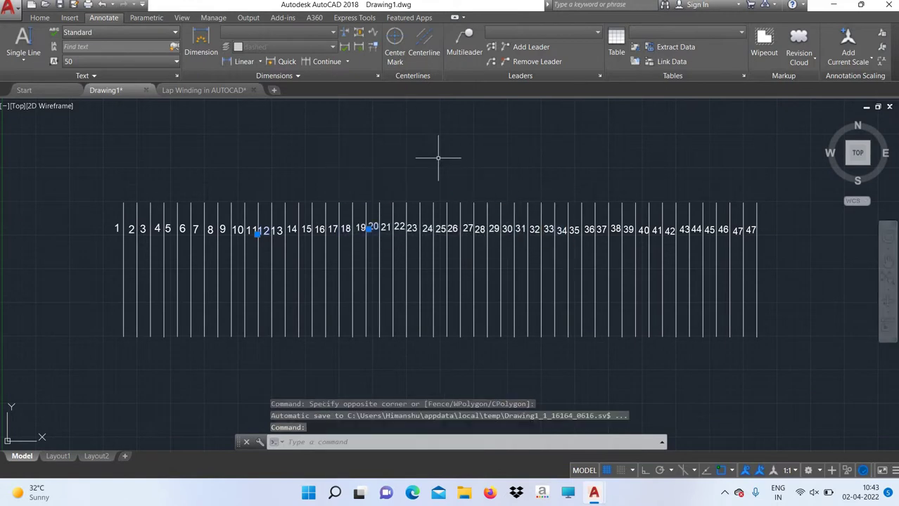
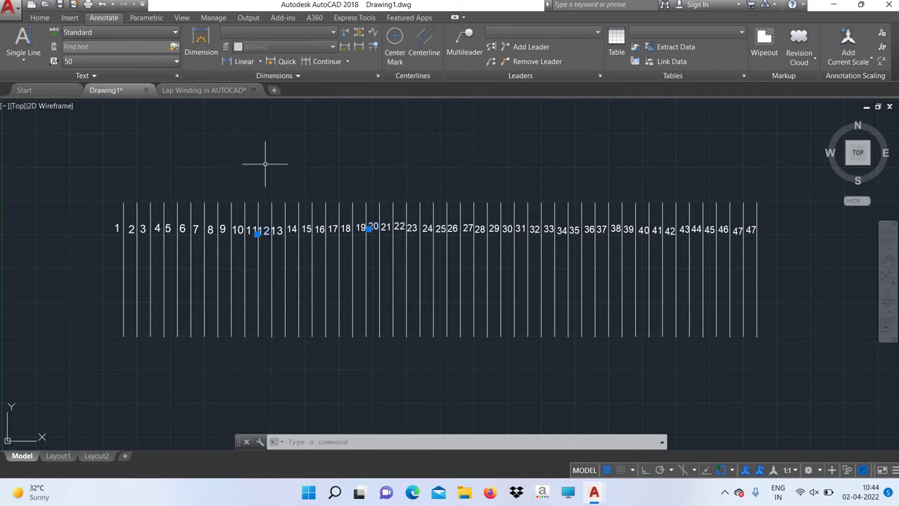
Leave Ortho off and enable the Endpoint, Midpoint and Center object snaps via OSNAP.
{"action": "key", "text": "F8"}
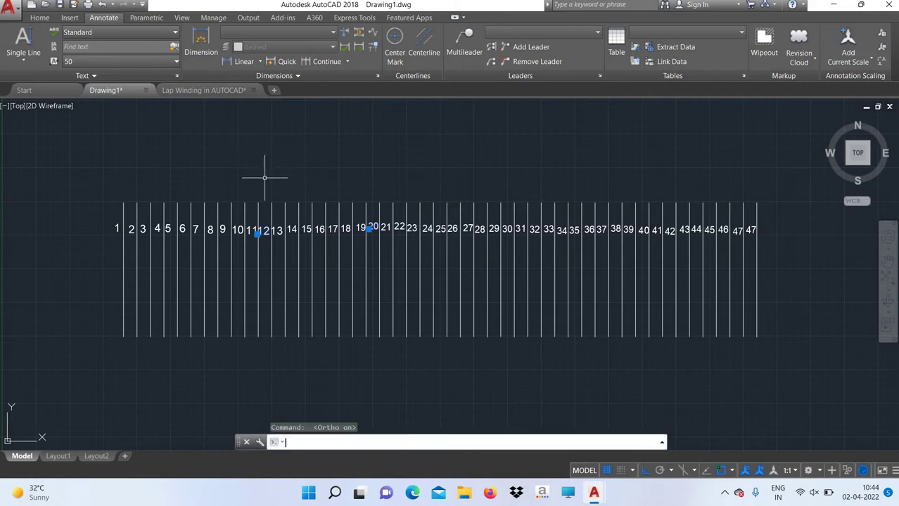
{"action": "key", "text": "F8"}
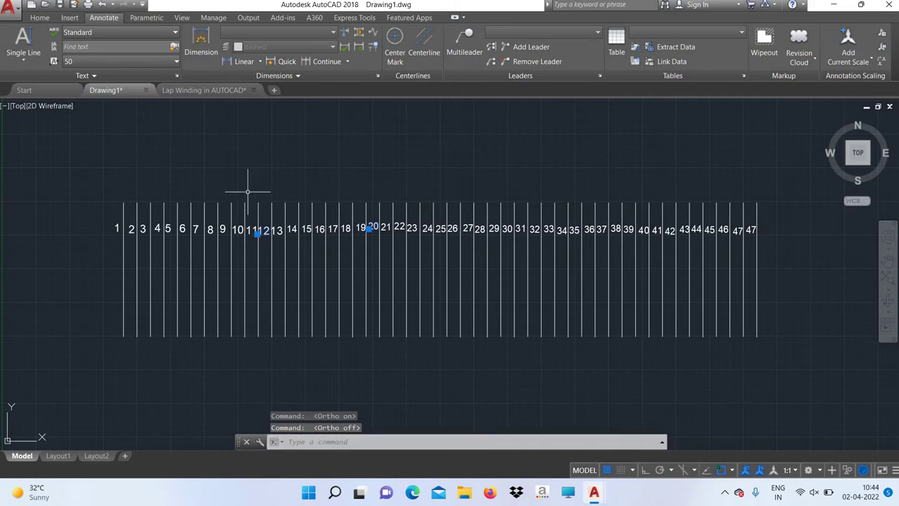
{"action": "type", "text": "osna"}
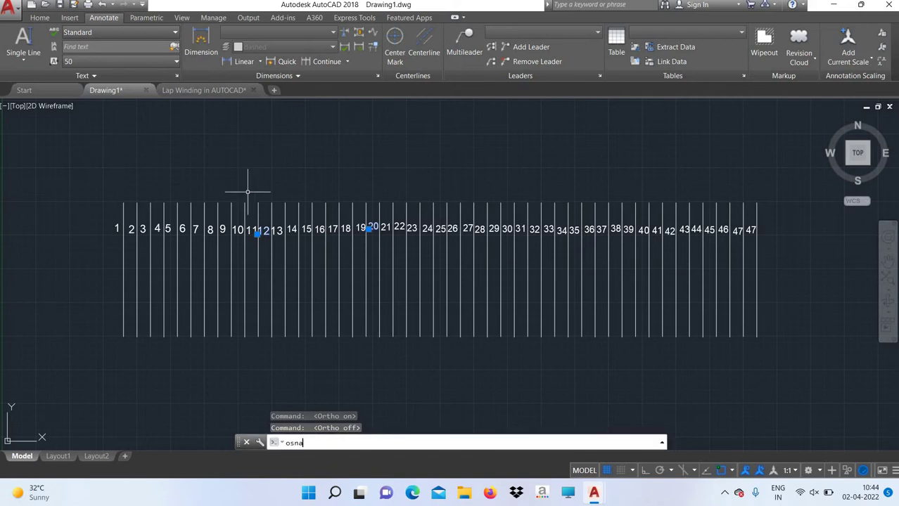
{"action": "type", "text": "p"}
{"action": "key", "text": "Return"}
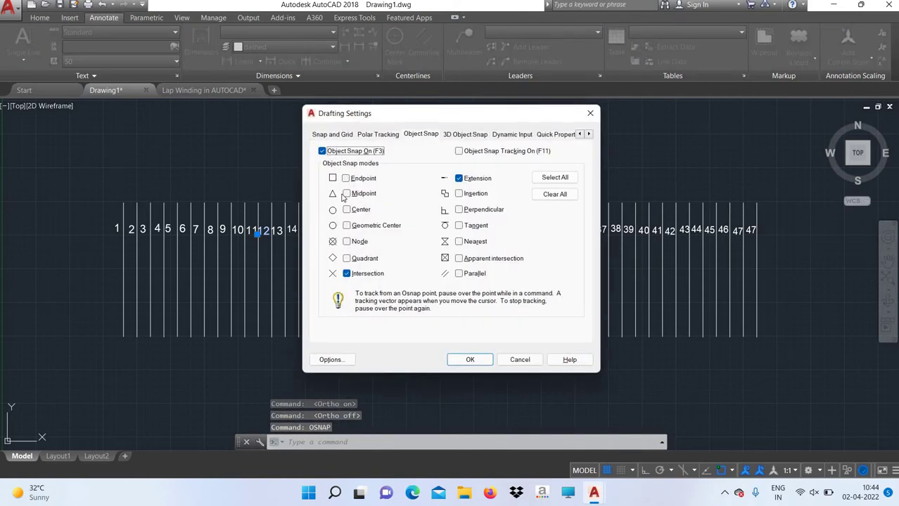
{"action": "left_click", "coordinate": [345, 178]}
{"action": "left_click", "coordinate": [346, 194]}
{"action": "left_click", "coordinate": [346, 210]}
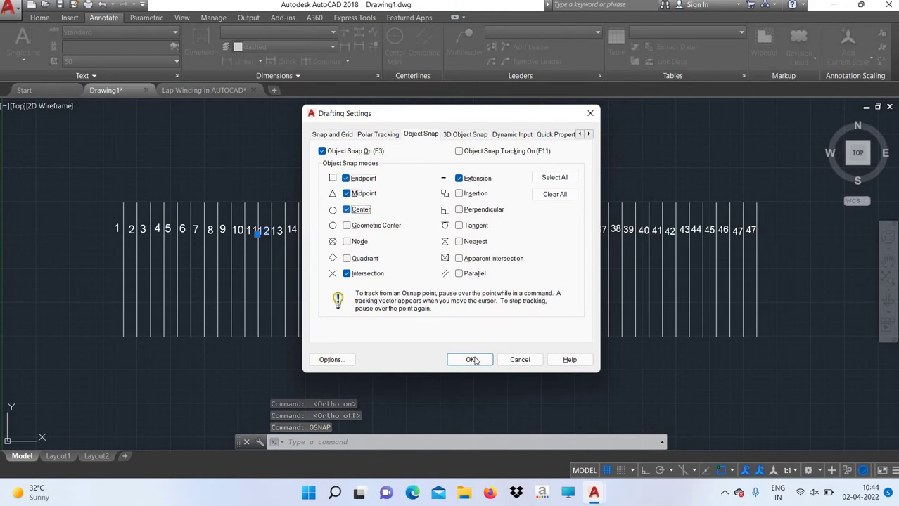
{"action": "left_click", "coordinate": [470, 359]}
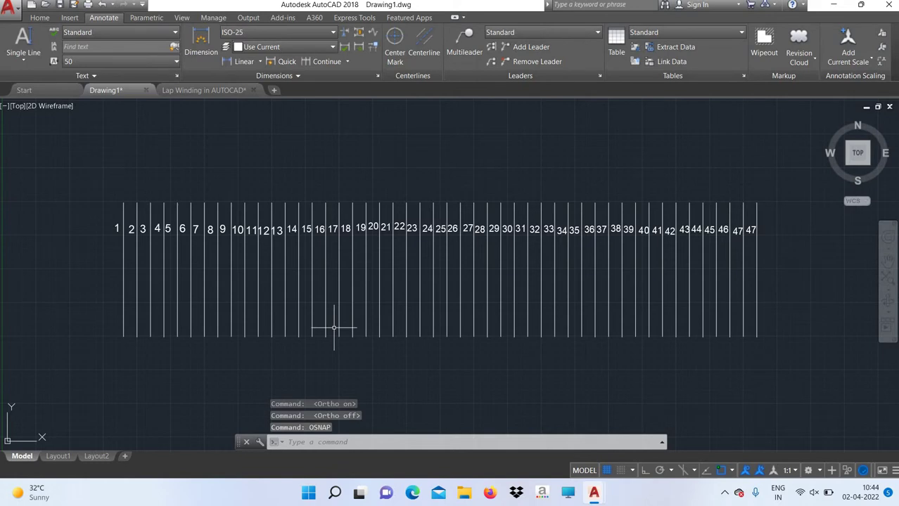
Draw a base line from the top of slot 1 to the top of slot 14.
{"action": "type", "text": "L"}
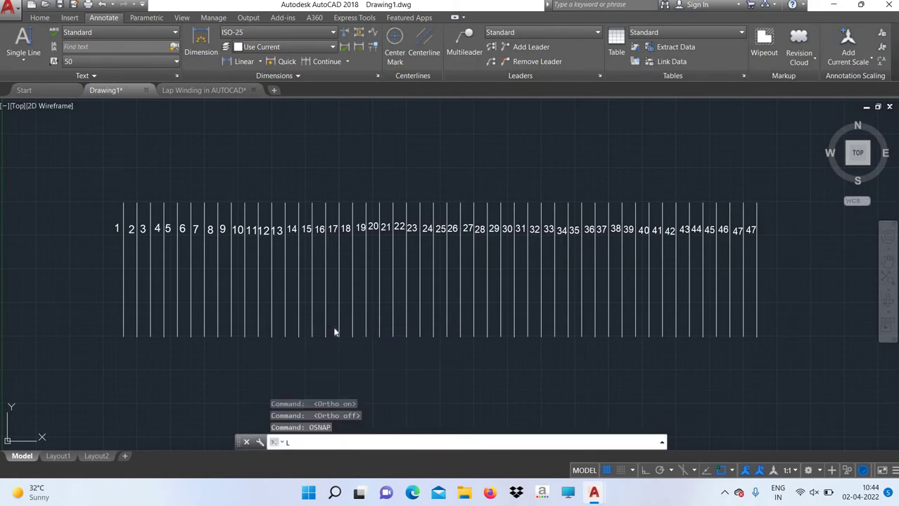
{"action": "key", "text": "Return"}
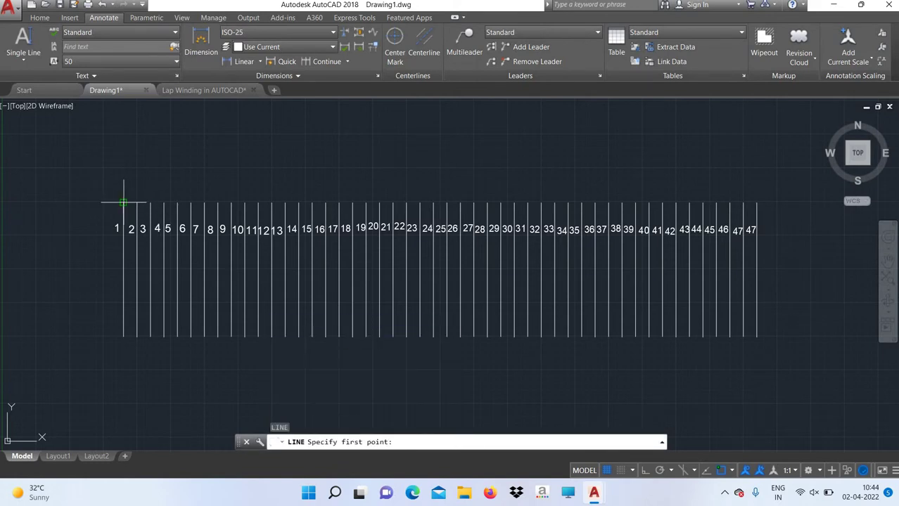
{"action": "left_click", "coordinate": [123, 203]}
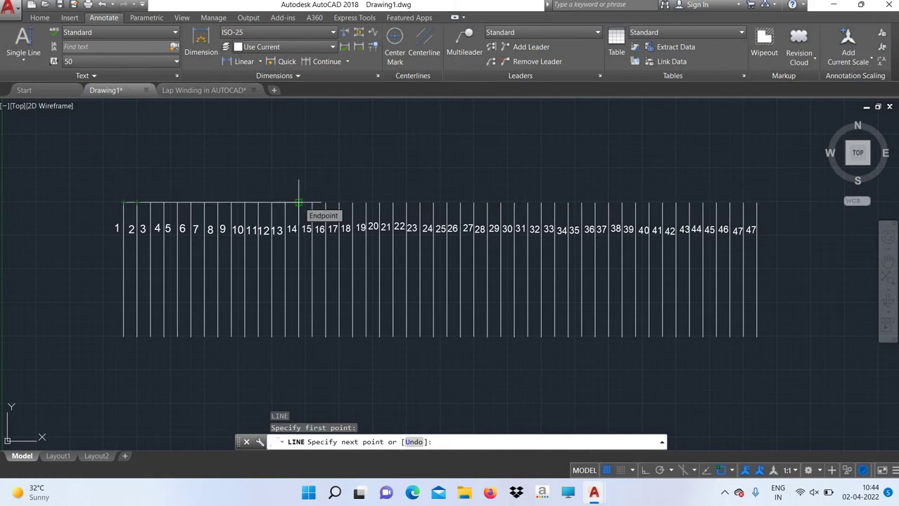
{"action": "left_click", "coordinate": [298, 203]}
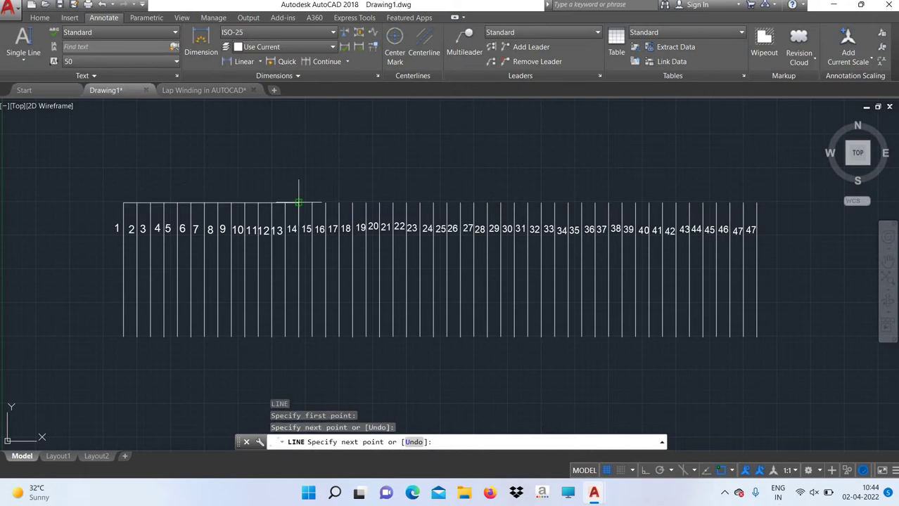
{"action": "right_click", "coordinate": [299, 162]}
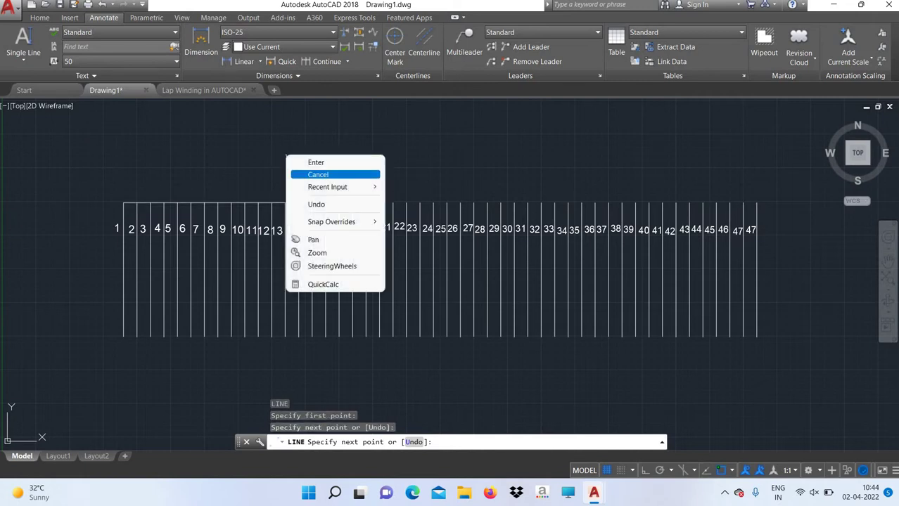
{"action": "left_click", "coordinate": [300, 173]}
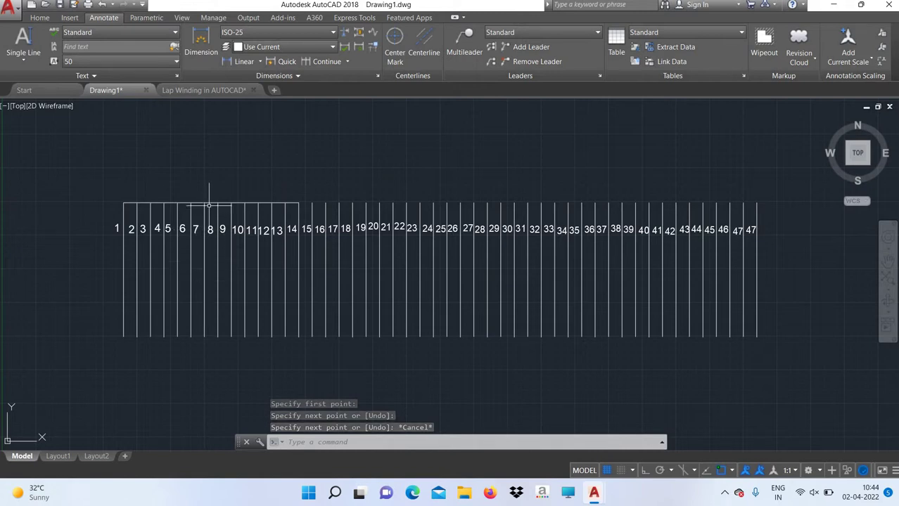
Draw a temporary vertical guide line upward from the base line's midpoint.
{"action": "type", "text": "l"}
{"action": "key", "text": "Return"}
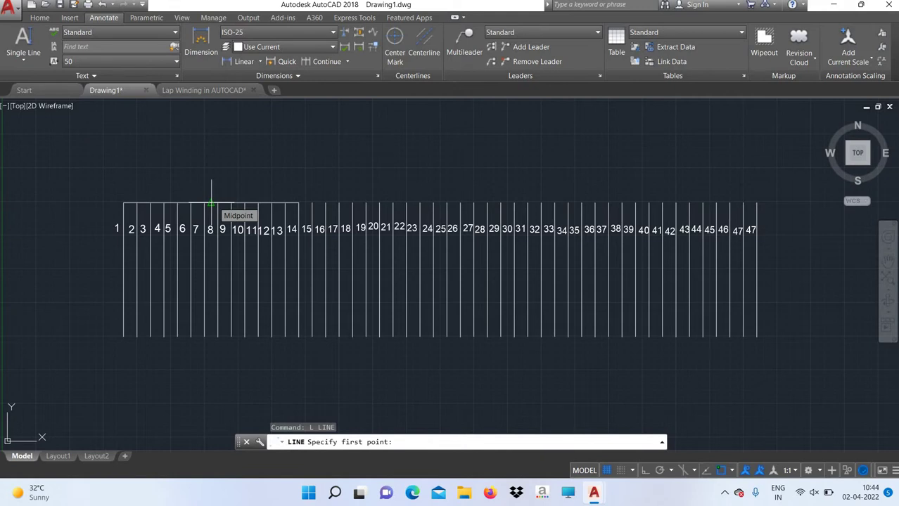
{"action": "left_click", "coordinate": [211, 204]}
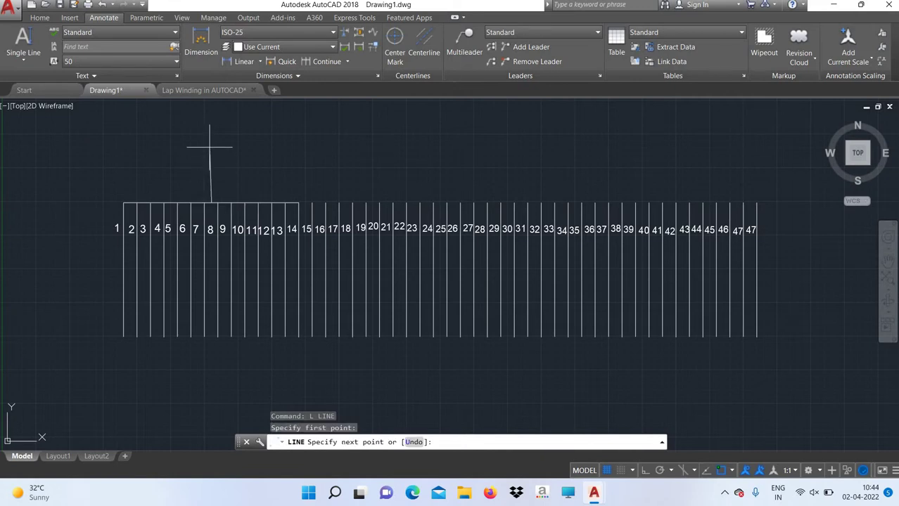
{"action": "key", "text": "F8"}
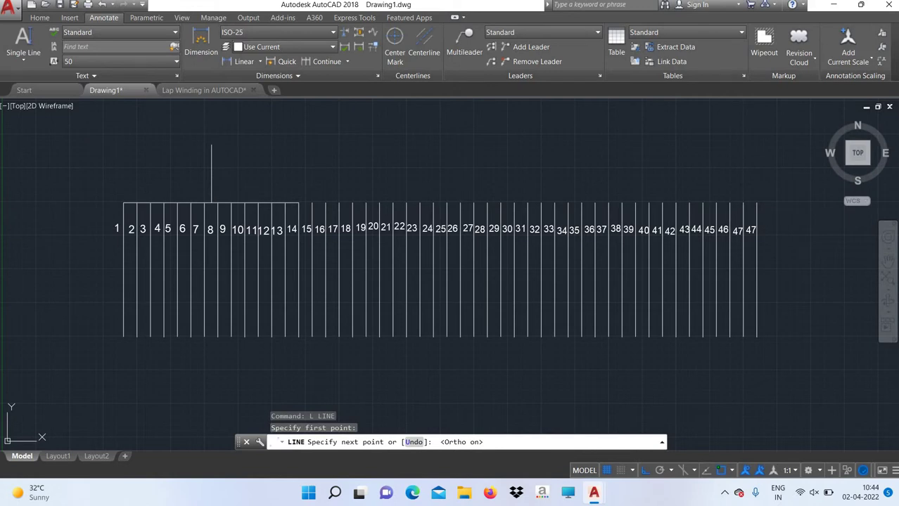
{"action": "left_click", "coordinate": [210, 148]}
{"action": "right_click", "coordinate": [211, 149]}
{"action": "left_click", "coordinate": [235, 166]}
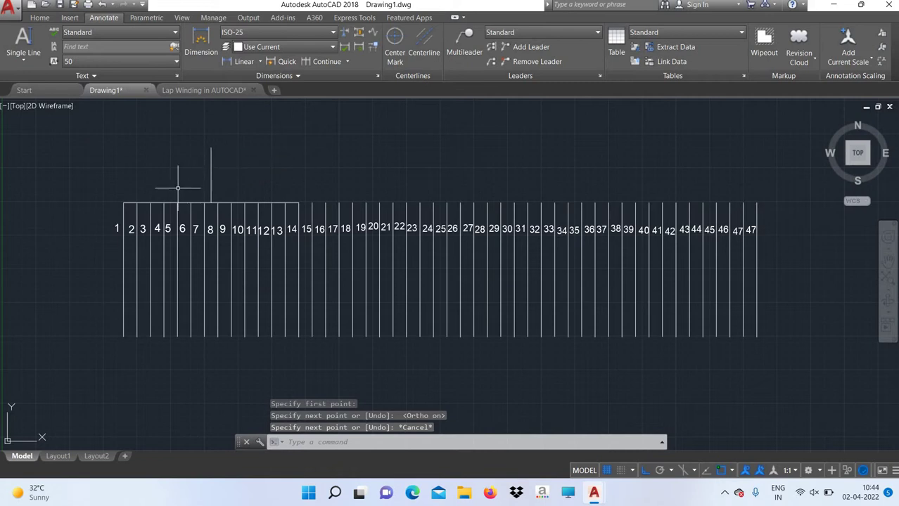
{"action": "key", "text": "F8"}
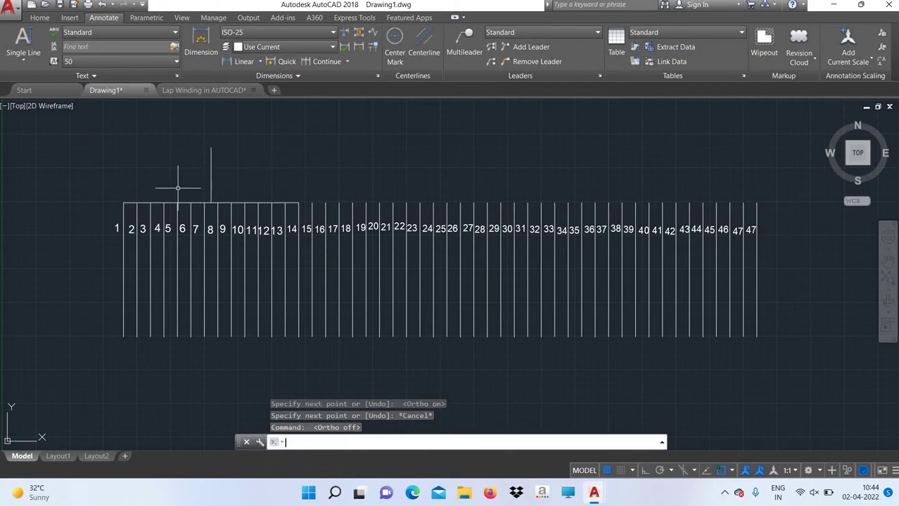
Draw two slopes from slot 1's top to the guide's top and down to slot 14's top.
{"action": "type", "text": "l"}
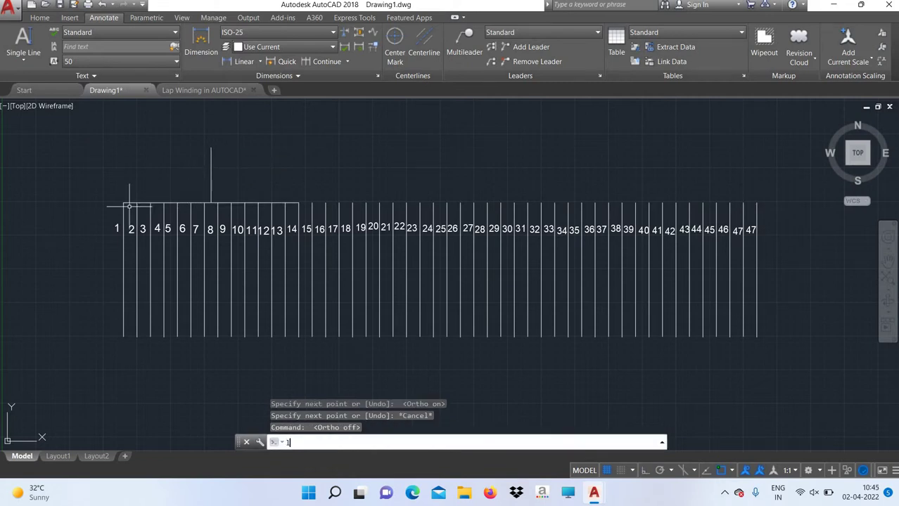
{"action": "key", "text": "Return"}
{"action": "left_click", "coordinate": [123, 202]}
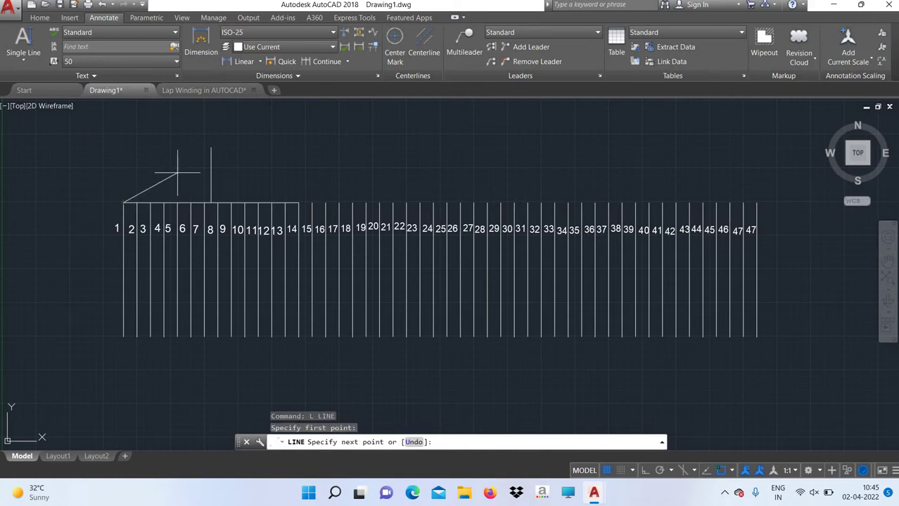
{"action": "left_click", "coordinate": [211, 147]}
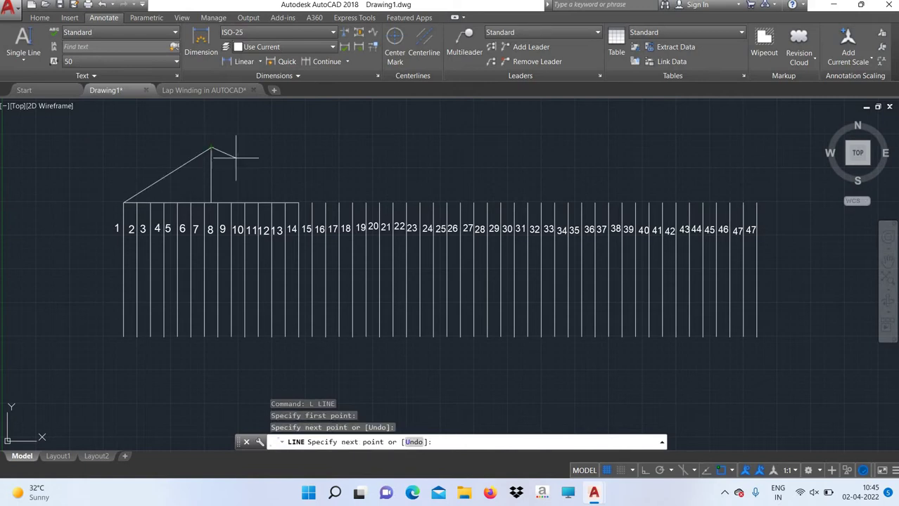
{"action": "left_click", "coordinate": [299, 203]}
{"action": "right_click", "coordinate": [321, 167]}
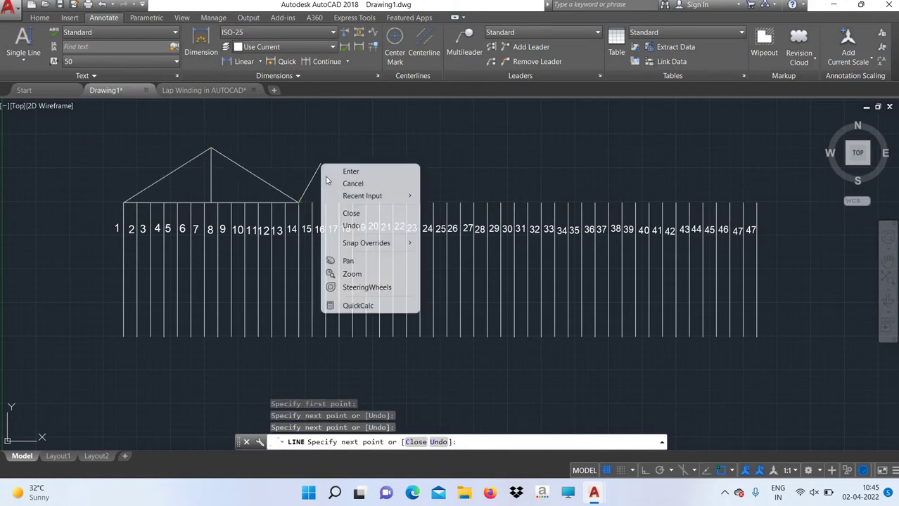
{"action": "left_click", "coordinate": [325, 173]}
{"action": "right_click", "coordinate": [324, 176]}
{"action": "left_click", "coordinate": [311, 170]}
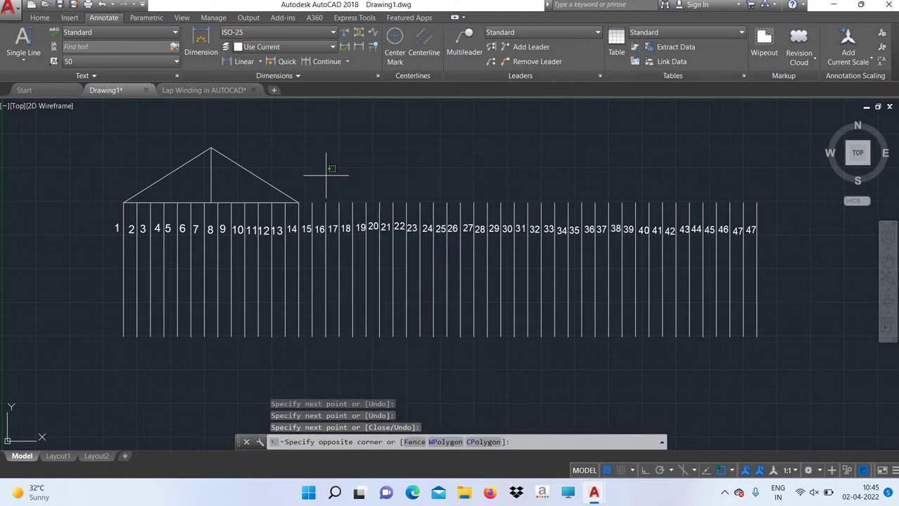
{"action": "left_click", "coordinate": [324, 157]}
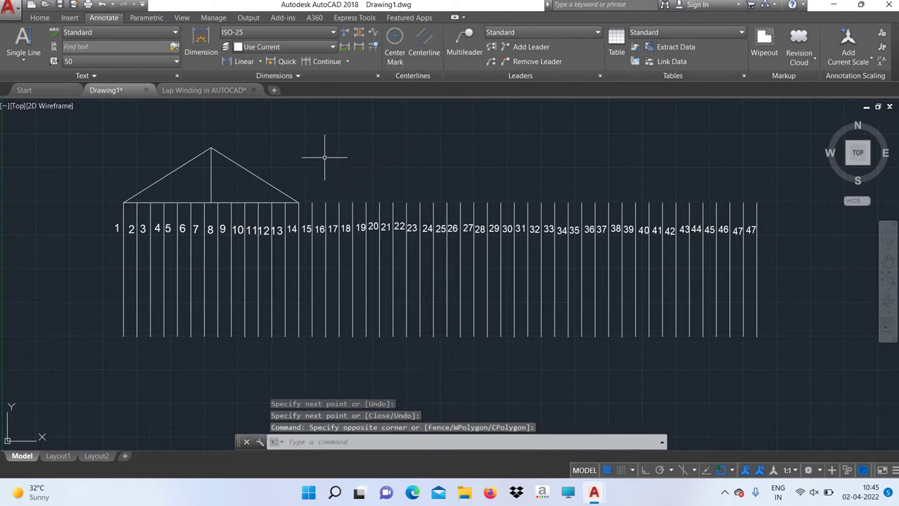
Erase the vertical guide line under the peak.
{"action": "type", "text": "e"}
{"action": "key", "text": "Return"}
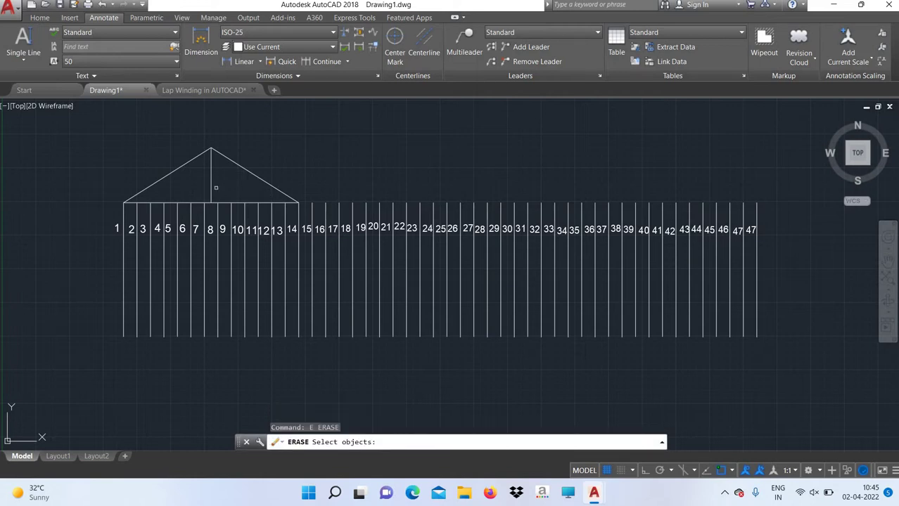
{"action": "left_click", "coordinate": [210, 180]}
{"action": "key", "text": "Return"}
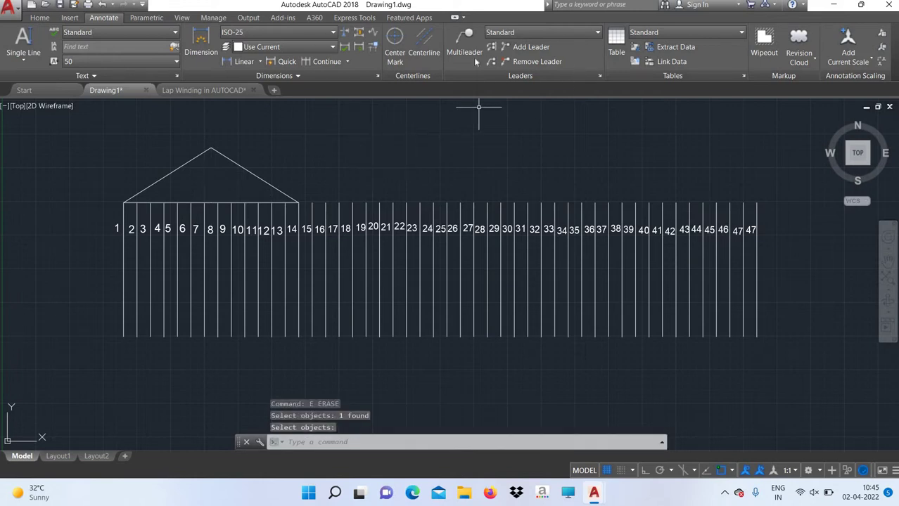
Match slot 2's line properties onto the right roof slope, then cancel Match Properties.
{"action": "left_click", "coordinate": [39, 17]}
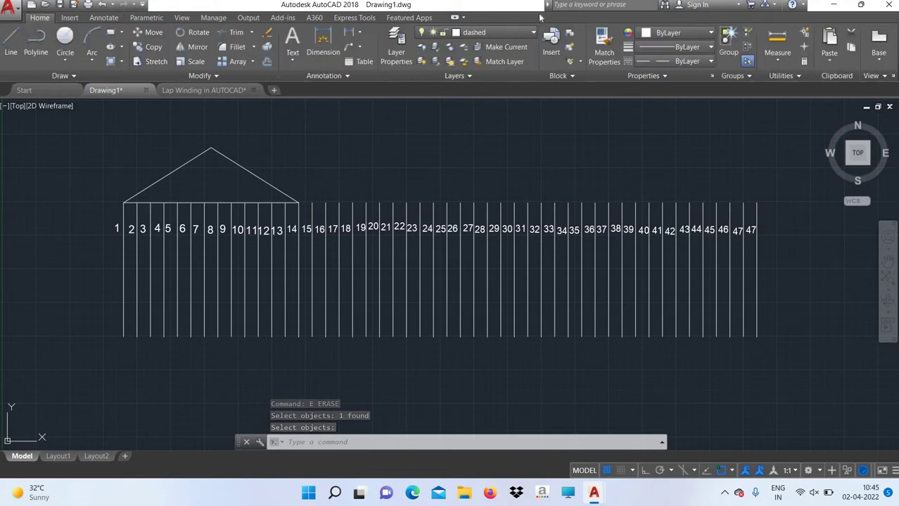
{"action": "left_click", "coordinate": [603, 50]}
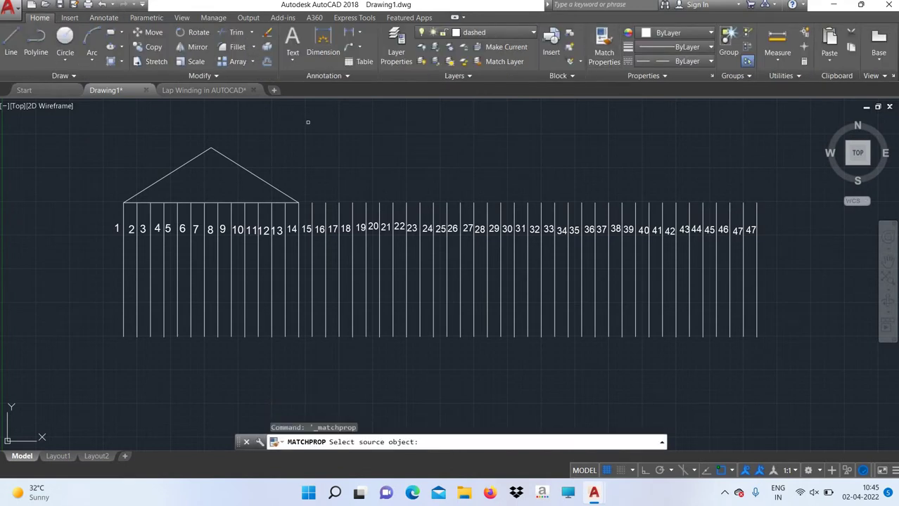
{"action": "left_click", "coordinate": [138, 240]}
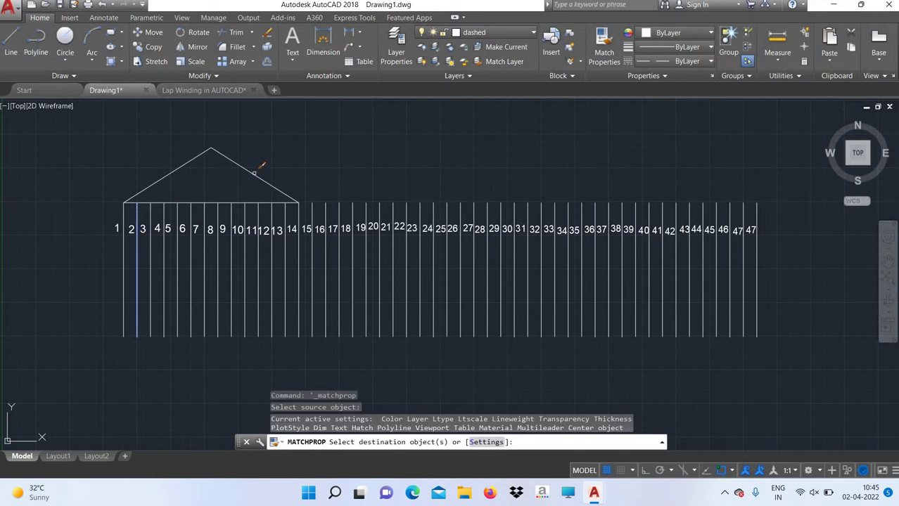
{"action": "left_click", "coordinate": [250, 173]}
{"action": "left_click", "coordinate": [251, 174]}
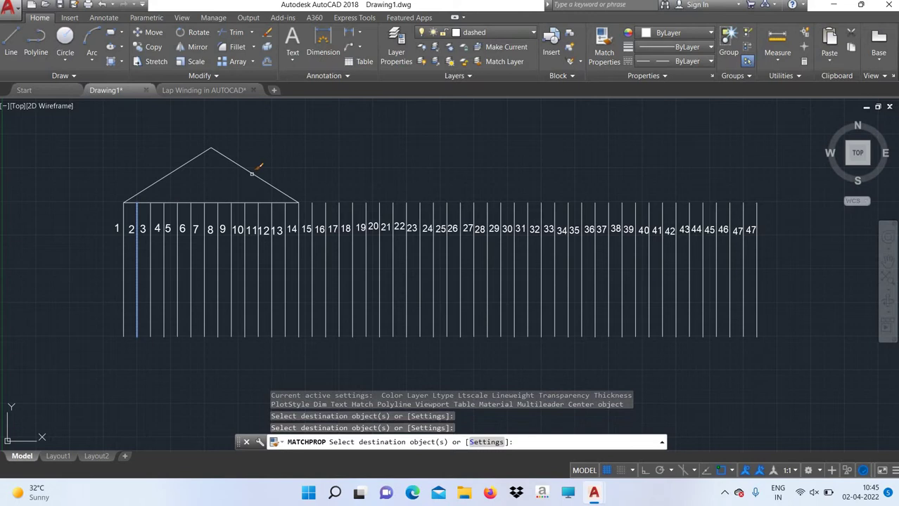
{"action": "left_click", "coordinate": [252, 173]}
{"action": "scroll", "coordinate": [253, 172], "scroll_direction": "up", "scroll_amount": 4}
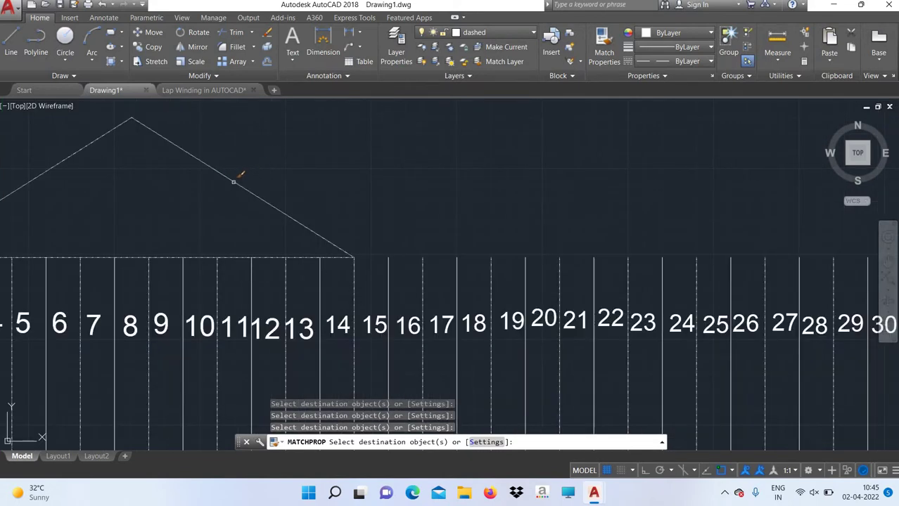
{"action": "scroll", "coordinate": [234, 181], "scroll_direction": "up", "scroll_amount": 3}
{"action": "scroll", "coordinate": [96, 151], "scroll_direction": "down", "scroll_amount": 3}
{"action": "scroll", "coordinate": [71, 154], "scroll_direction": "up", "scroll_amount": 3}
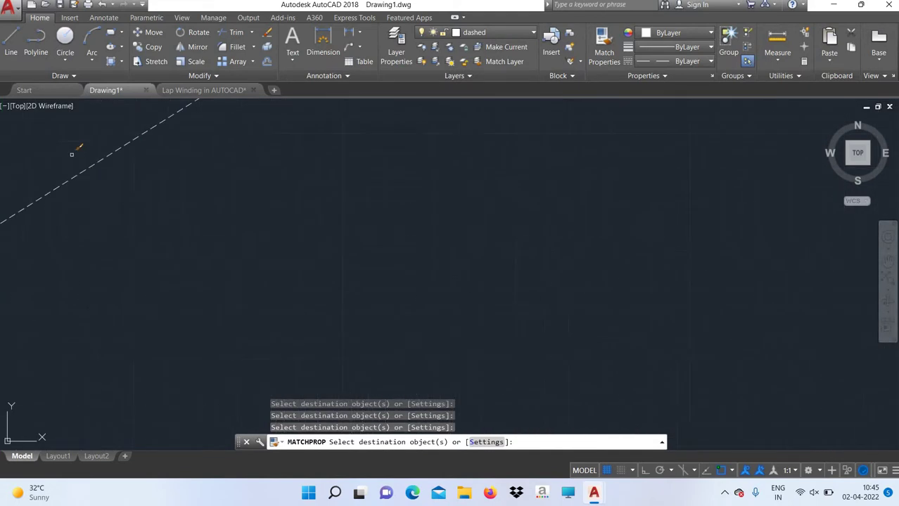
{"action": "scroll", "coordinate": [72, 154], "scroll_direction": "down", "scroll_amount": 4}
{"action": "right_click", "coordinate": [342, 160]}
{"action": "left_click", "coordinate": [345, 166]}
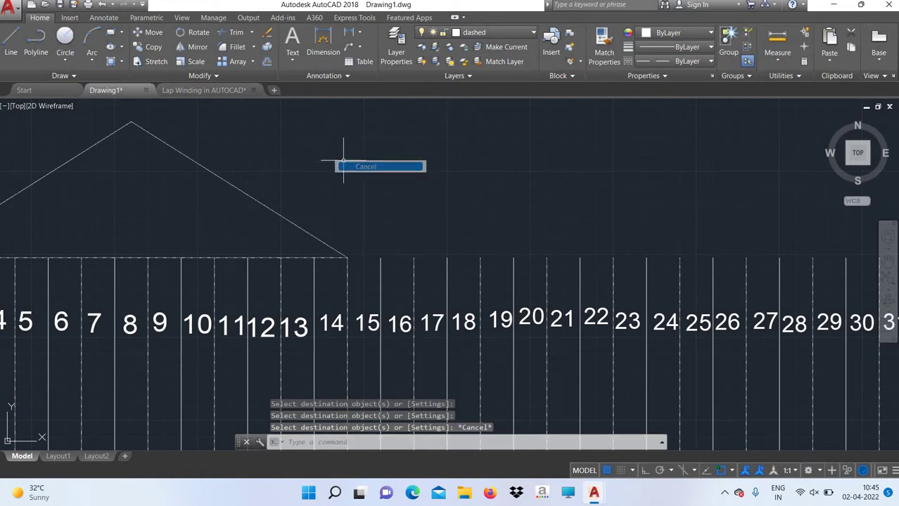
{"action": "scroll", "coordinate": [147, 215], "scroll_direction": "down", "scroll_amount": 2}
{"action": "scroll", "coordinate": [209, 229], "scroll_direction": "up", "scroll_amount": 2}
{"action": "scroll", "coordinate": [302, 253], "scroll_direction": "up", "scroll_amount": 6}
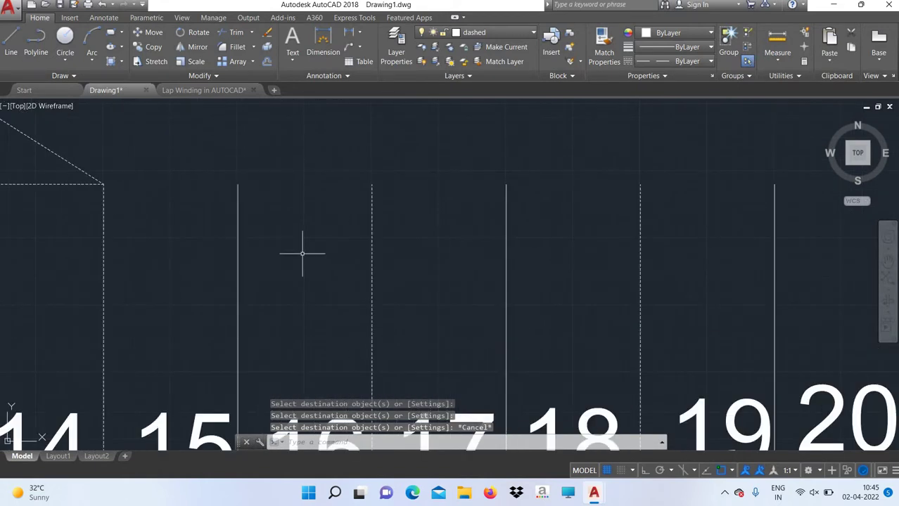
{"action": "scroll", "coordinate": [303, 253], "scroll_direction": "down", "scroll_amount": 4}
{"action": "scroll", "coordinate": [183, 270], "scroll_direction": "down", "scroll_amount": 2}
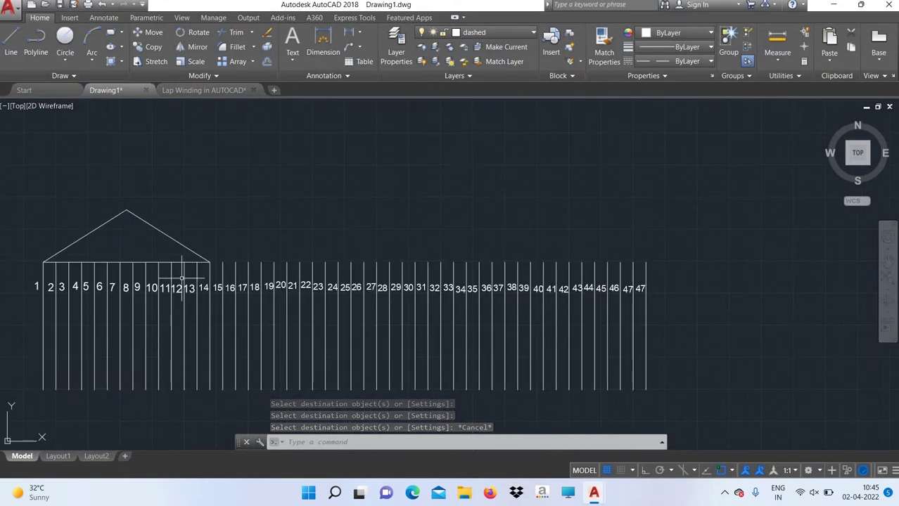
Zoom to the whole drawing and pan to recentre the winding diagram.
{"action": "type", "text": "z"}
{"action": "key", "text": "Return"}
{"action": "type", "text": "all"}
{"action": "key", "text": "Return"}
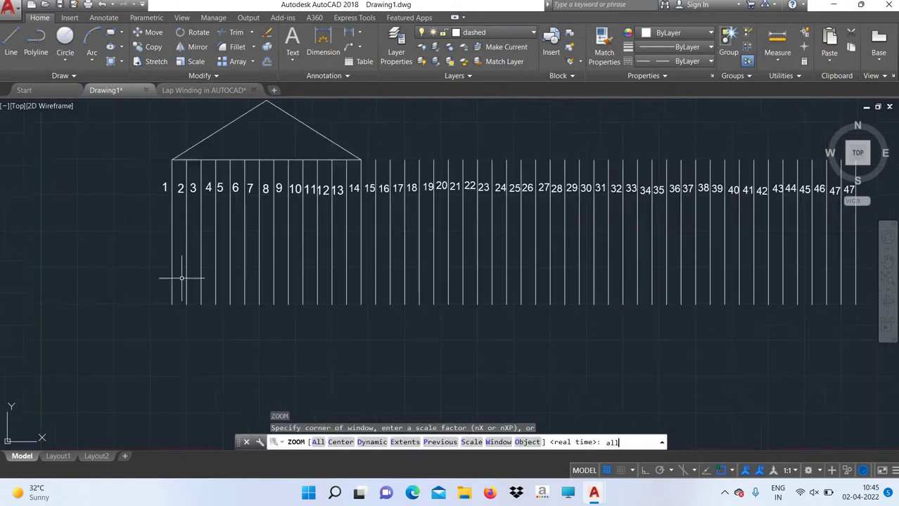
{"action": "key", "text": "Return"}
{"action": "type", "text": "pan"}
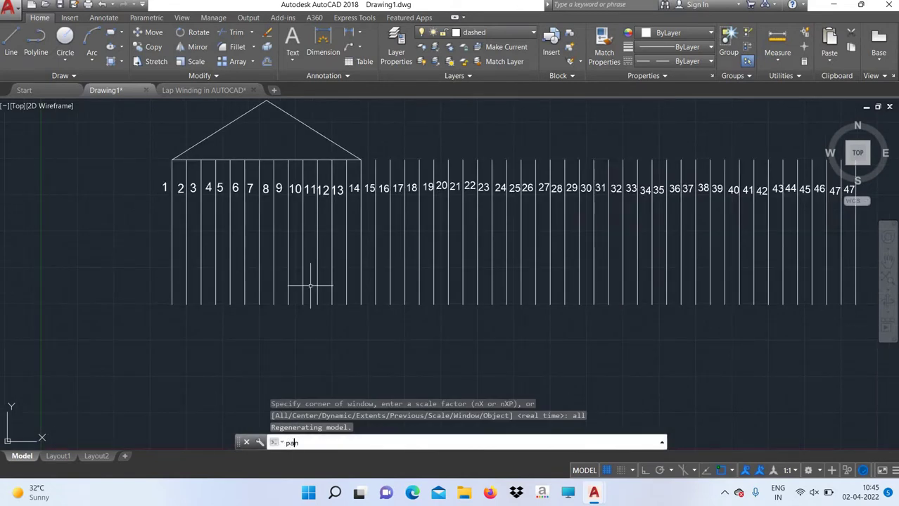
{"action": "key", "text": "Return"}
{"action": "left_click_drag", "start_coordinate": [333, 267], "coordinate": [242, 322]}
{"action": "right_click", "coordinate": [244, 324]}
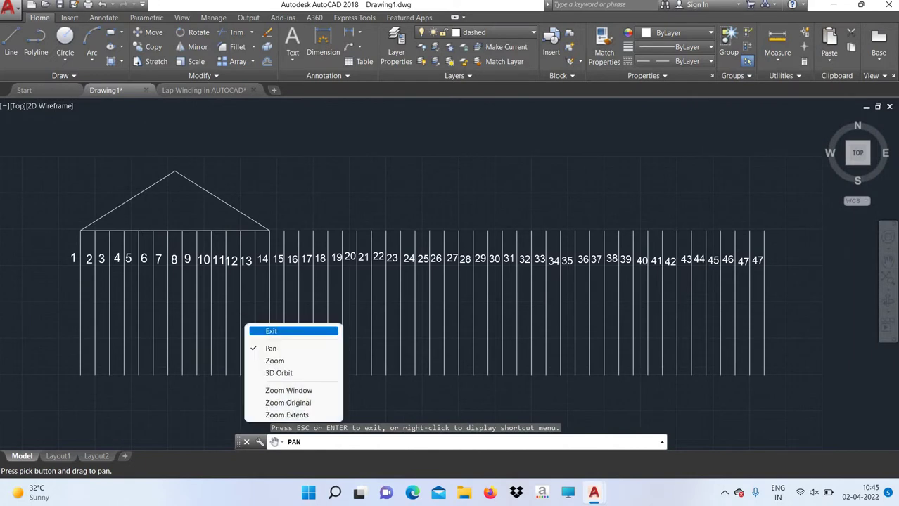
{"action": "left_click", "coordinate": [272, 331]}
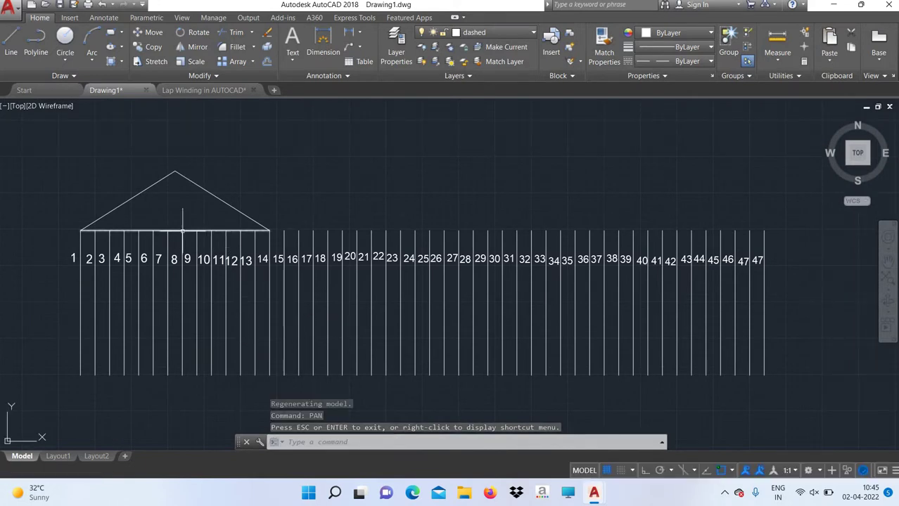
Match slot line 14's properties onto the left roof slope.
{"action": "scroll", "coordinate": [182, 230], "scroll_direction": "up", "scroll_amount": 4}
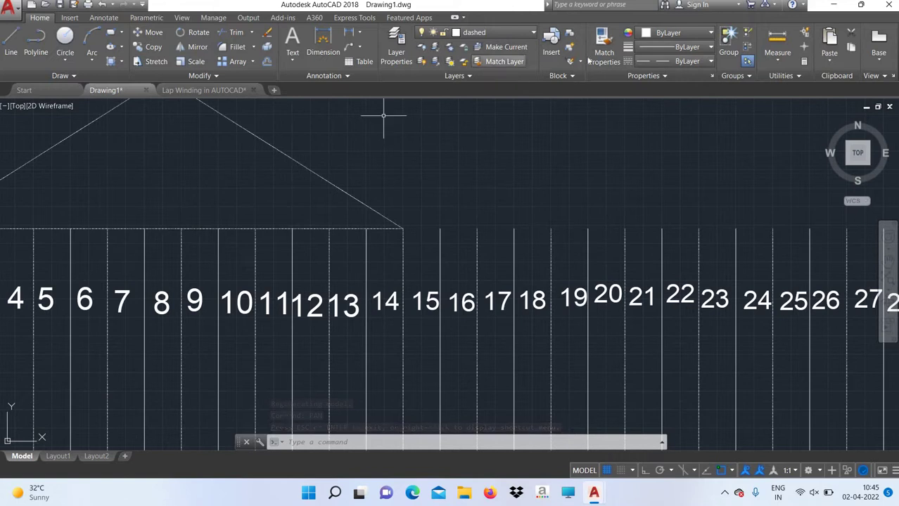
{"action": "left_click", "coordinate": [606, 38]}
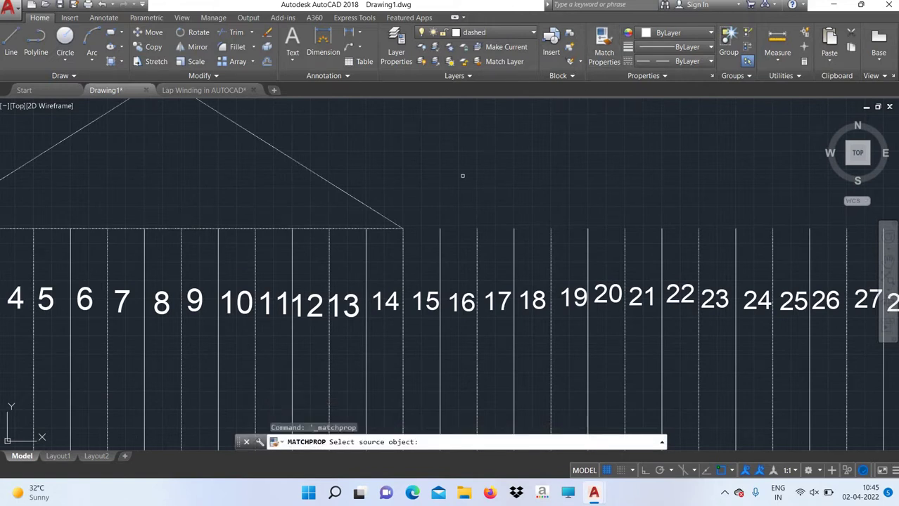
{"action": "left_click", "coordinate": [366, 247]}
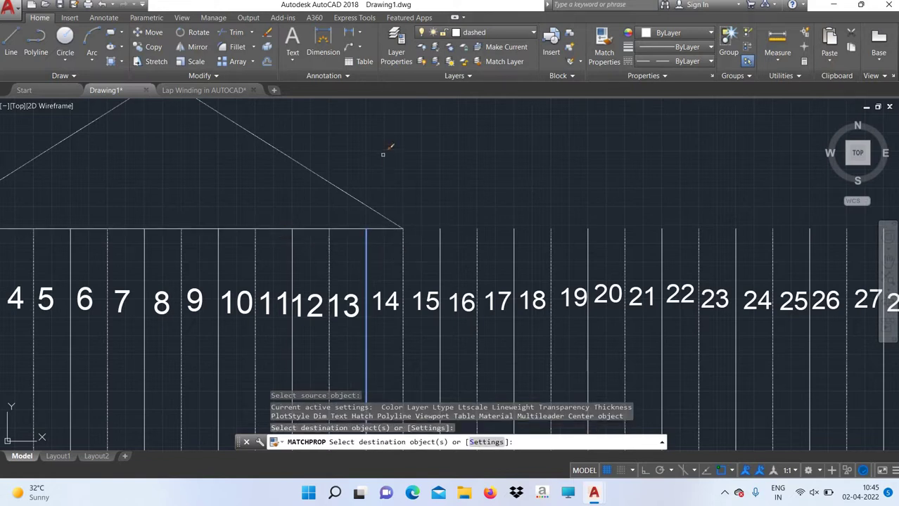
{"action": "left_click", "coordinate": [78, 130]}
{"action": "key", "text": "Return"}
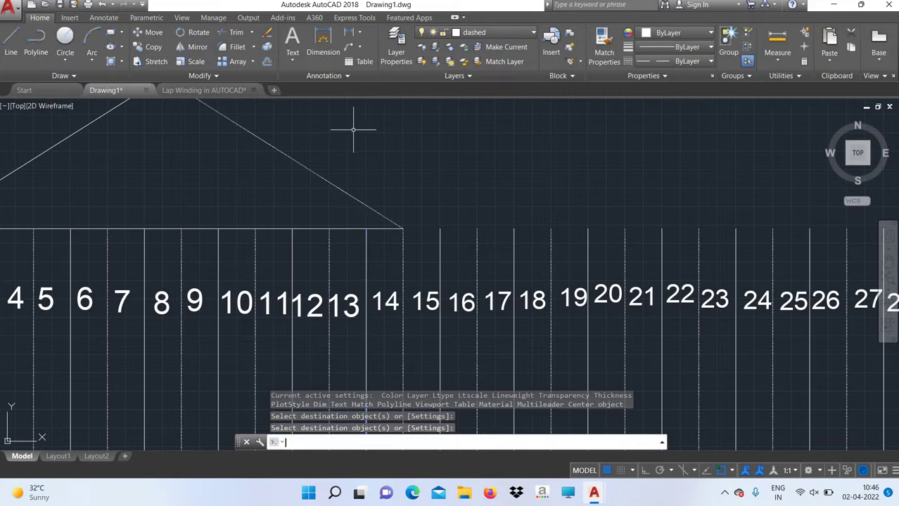
Zoom All again and pan the diagram down and left to recentre it.
{"action": "type", "text": "z"}
{"action": "key", "text": "Return"}
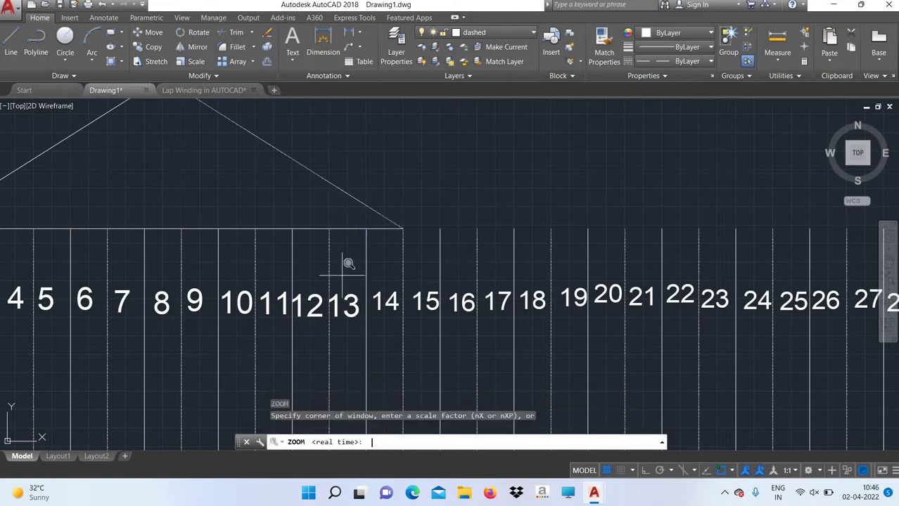
{"action": "type", "text": "all"}
{"action": "key", "text": "Return"}
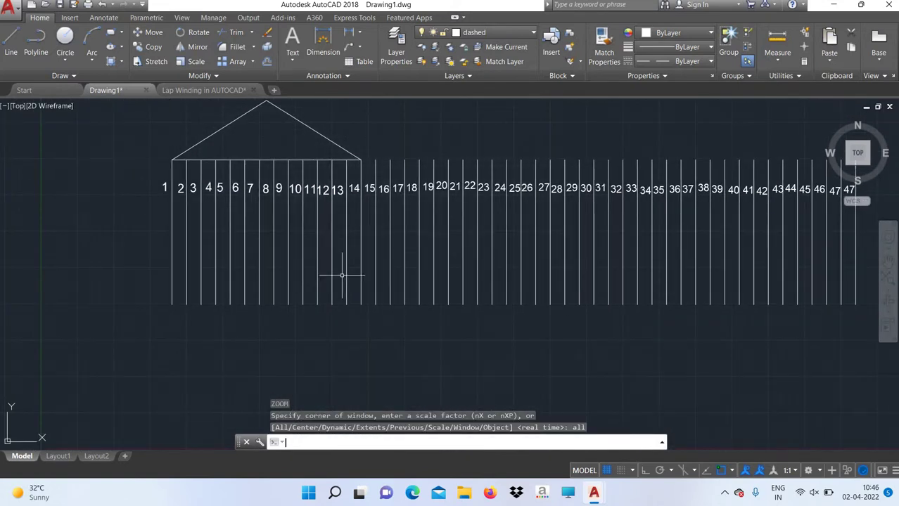
{"action": "type", "text": "pan"}
{"action": "key", "text": "Return"}
{"action": "left_click_drag", "start_coordinate": [342, 275], "coordinate": [279, 319]}
{"action": "right_click", "coordinate": [269, 326]}
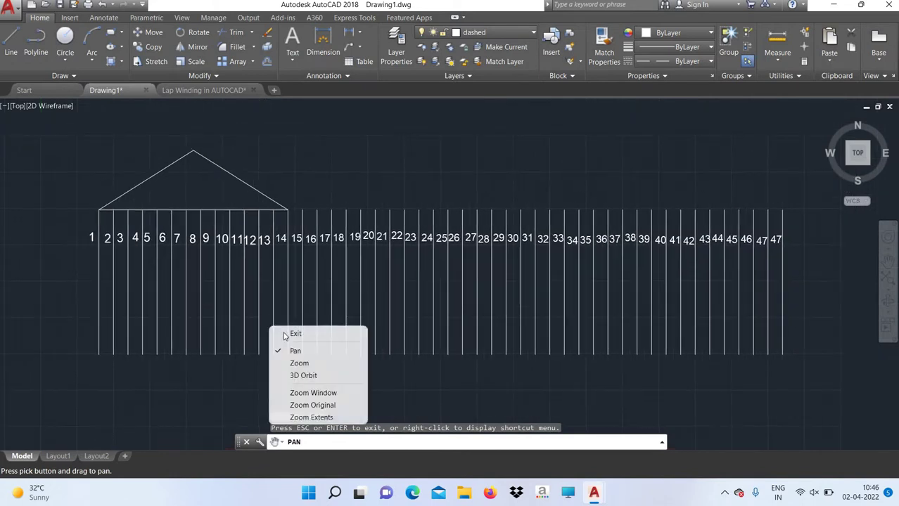
{"action": "left_click", "coordinate": [288, 334]}
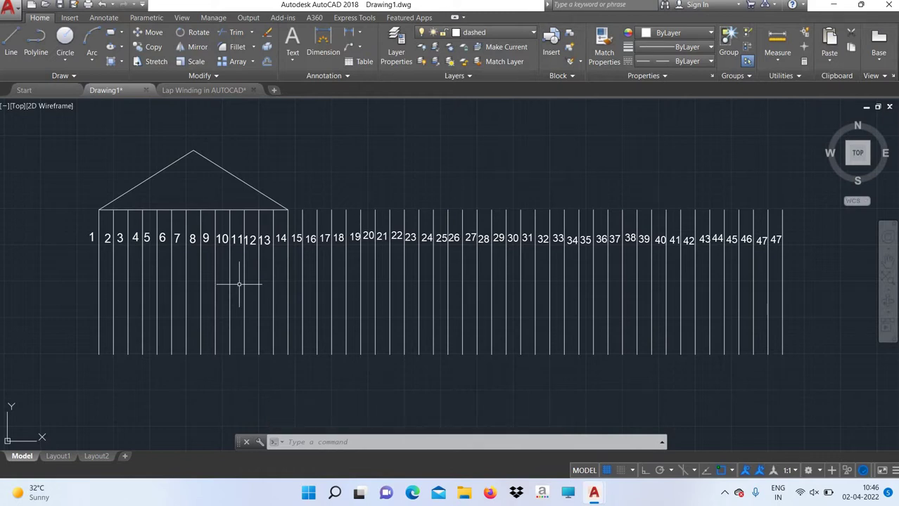
Create a rectangular array of the two roof slopes with a single row.
{"action": "left_click", "coordinate": [189, 154]}
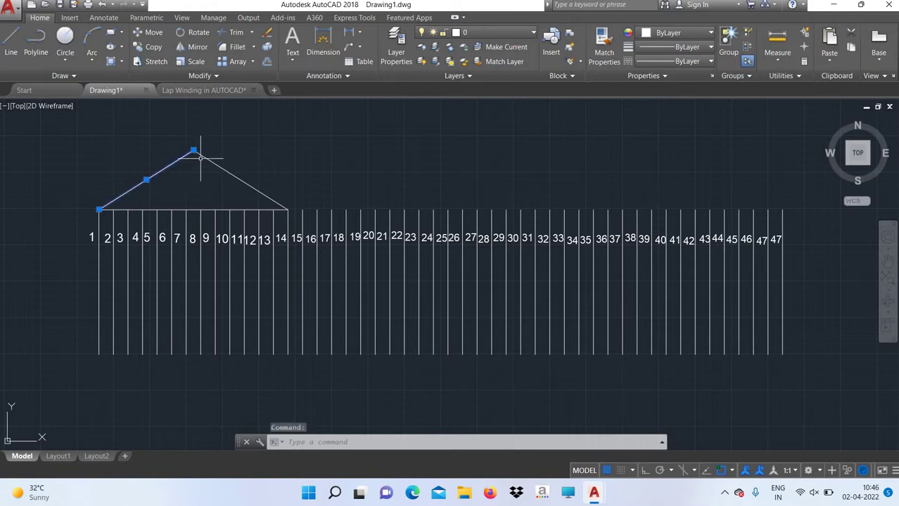
{"action": "left_click", "coordinate": [203, 157]}
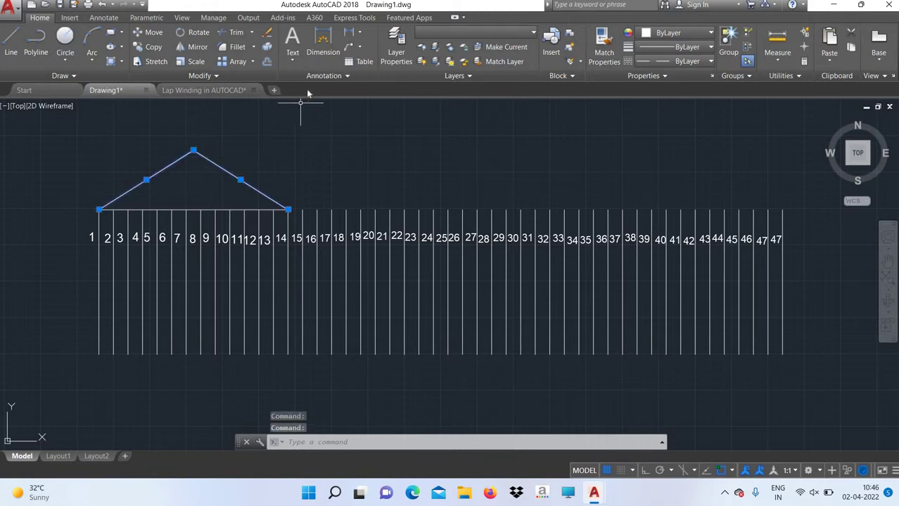
{"action": "left_click", "coordinate": [237, 62]}
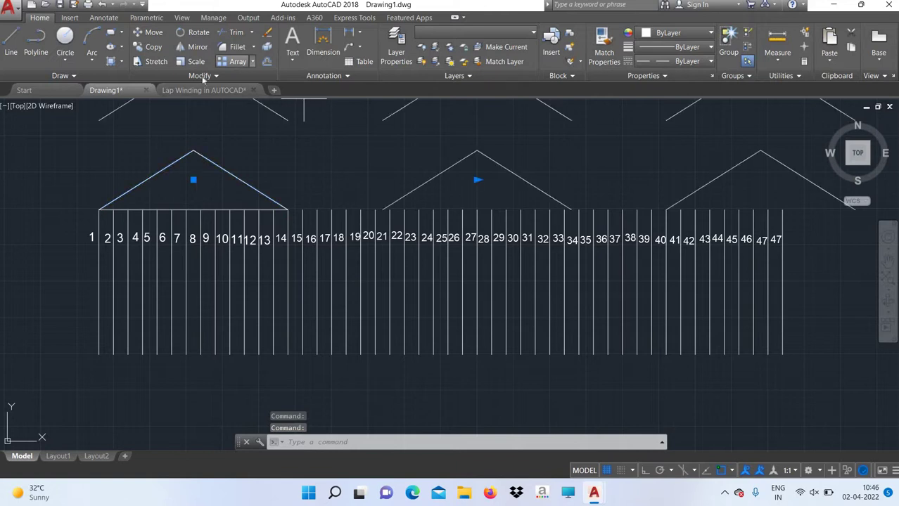
{"action": "left_click", "coordinate": [139, 33]}
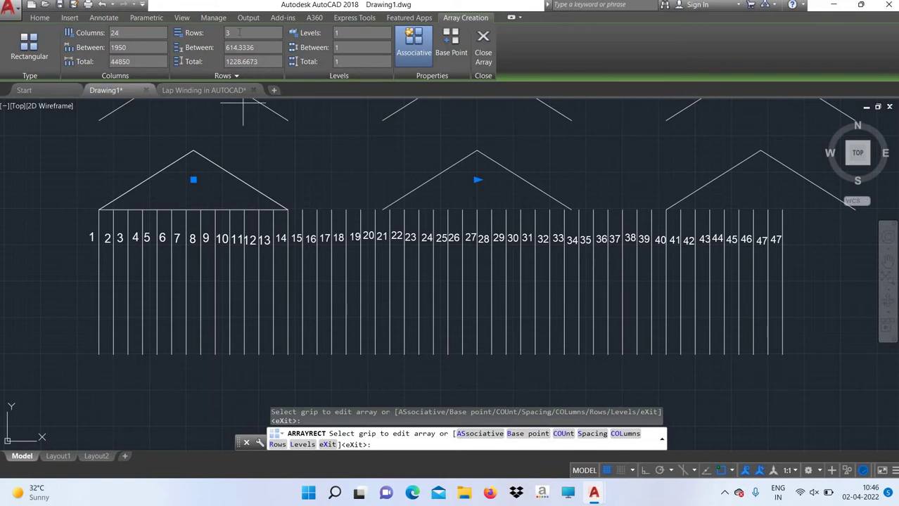
{"action": "type", "text": "1"}
{"action": "double_click", "coordinate": [243, 33]}
{"action": "type", "text": "1"}
{"action": "key", "text": "Return"}
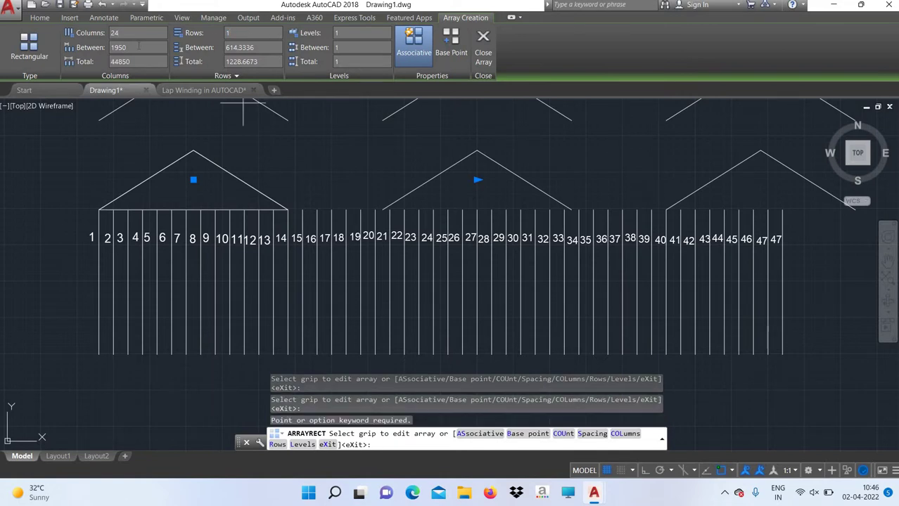
Set the array's column spacing to 200 so the 24 peaks span all slots.
{"action": "left_click", "coordinate": [139, 47]}
{"action": "key", "text": "BackSpace"}
{"action": "key", "text": "Return"}
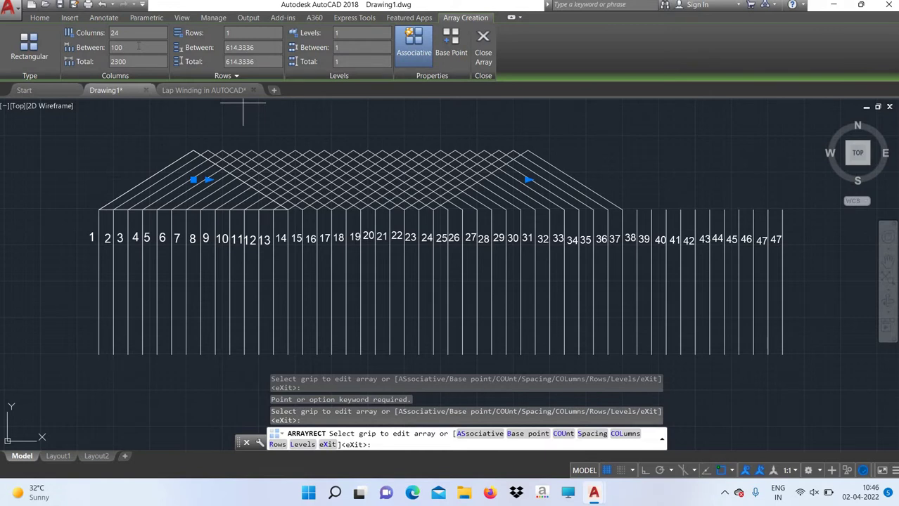
{"action": "left_click", "coordinate": [144, 47]}
{"action": "type", "text": "200"}
{"action": "key", "text": "Return"}
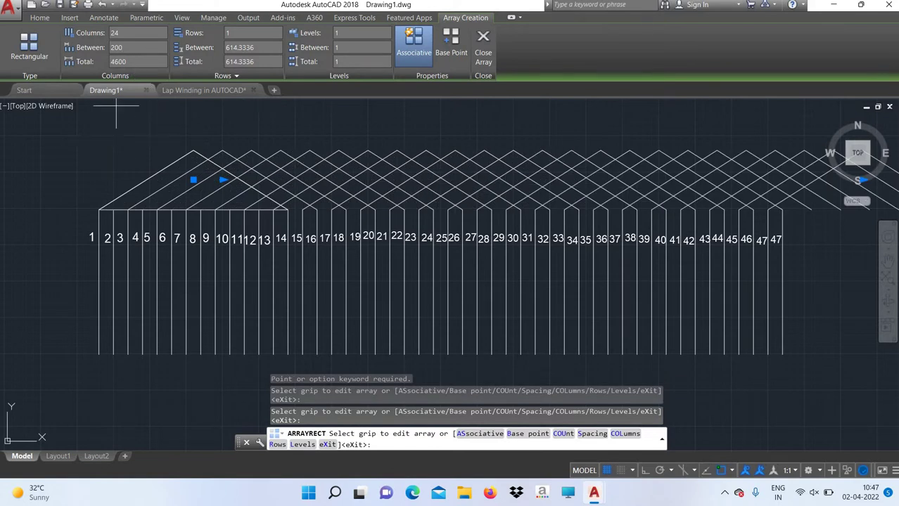
{"action": "scroll", "coordinate": [229, 149], "scroll_direction": "up", "scroll_amount": 6}
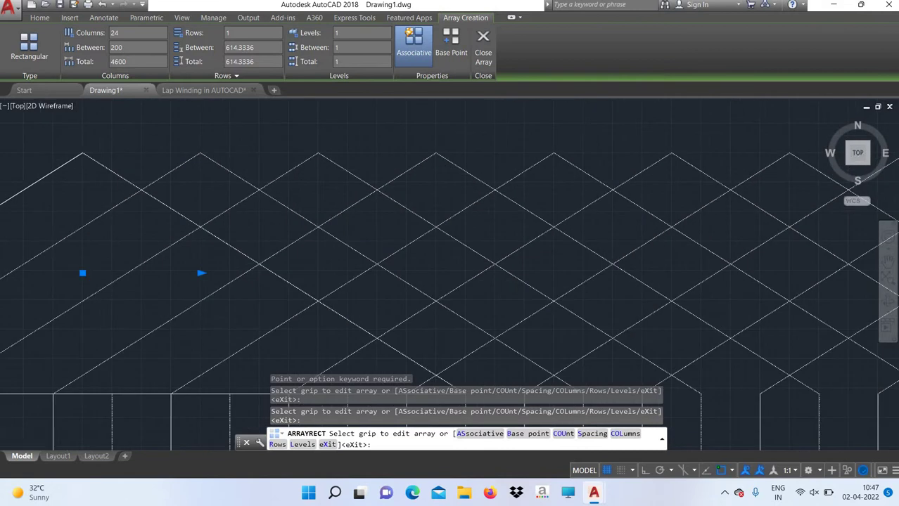
{"action": "scroll", "coordinate": [230, 151], "scroll_direction": "down", "scroll_amount": 7}
{"action": "scroll", "coordinate": [201, 163], "scroll_direction": "down", "scroll_amount": 2}
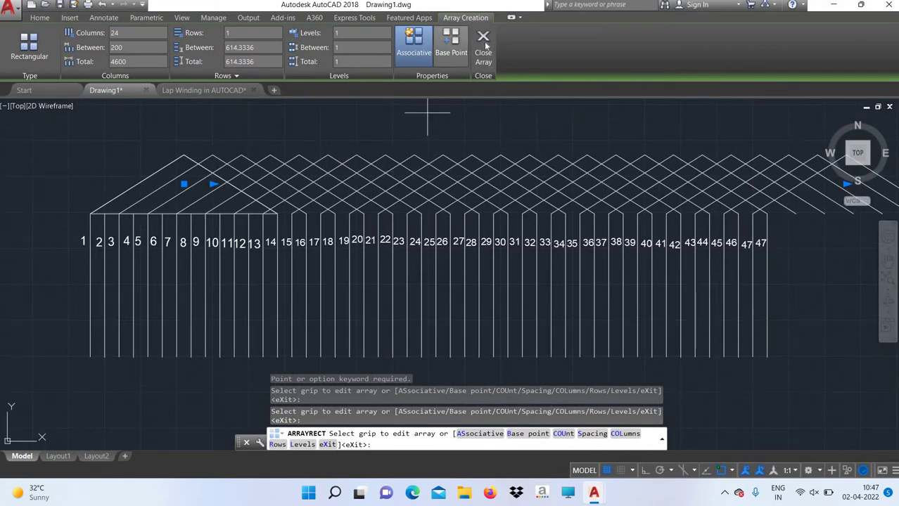
Close the array and match slot line 14's properties onto a window selection of lines.
{"action": "left_click", "coordinate": [485, 45]}
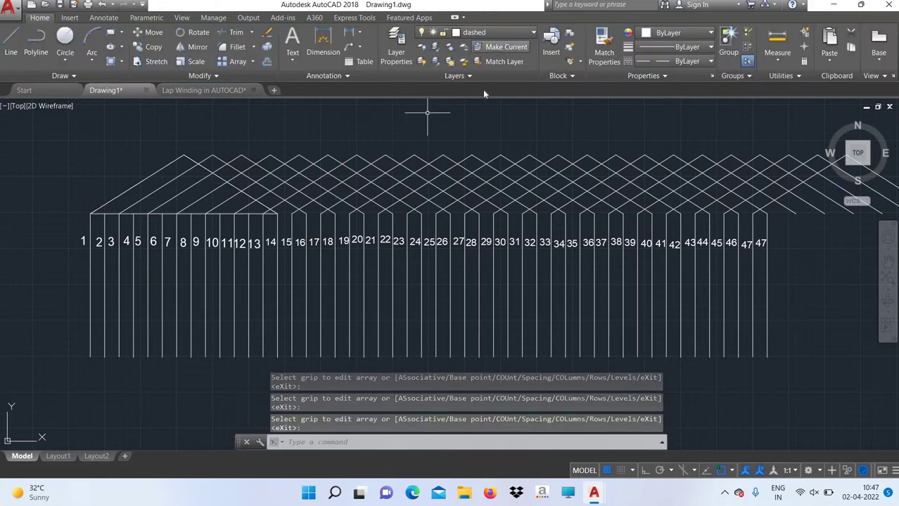
{"action": "left_click", "coordinate": [603, 47]}
{"action": "scroll", "coordinate": [251, 233], "scroll_direction": "up", "scroll_amount": 4}
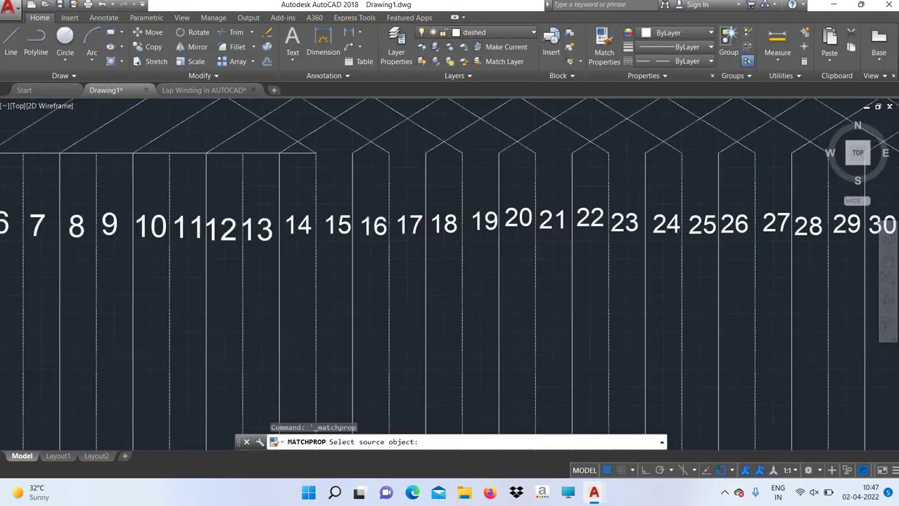
{"action": "scroll", "coordinate": [250, 232], "scroll_direction": "up", "scroll_amount": 4}
{"action": "left_click", "coordinate": [317, 232]}
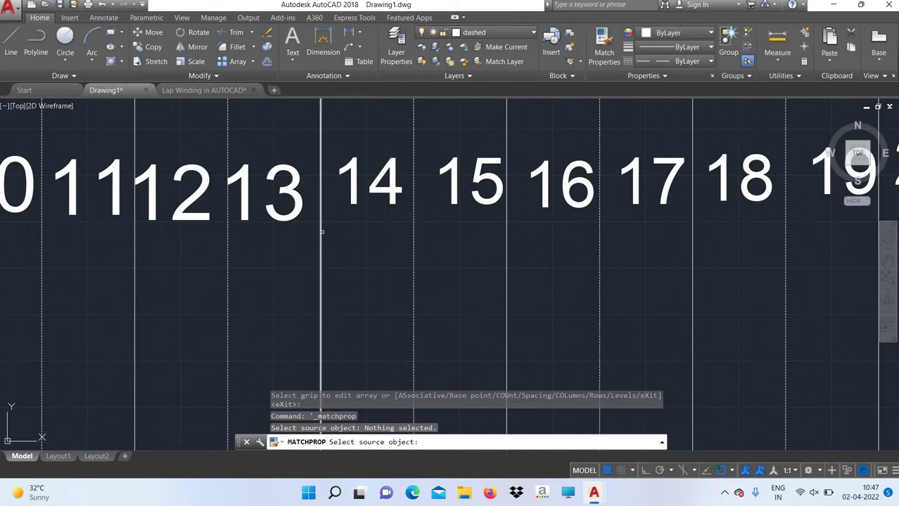
{"action": "left_click", "coordinate": [321, 225]}
{"action": "scroll", "coordinate": [278, 266], "scroll_direction": "down", "scroll_amount": 6}
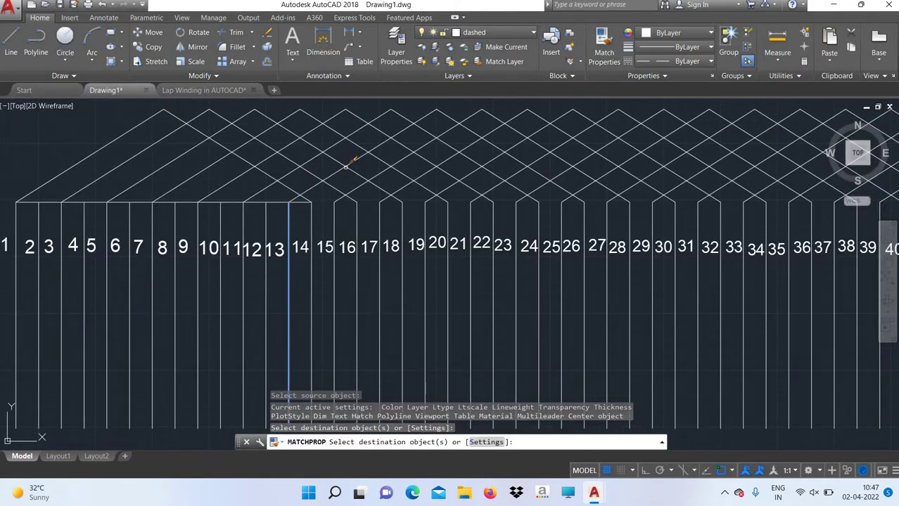
{"action": "left_click", "coordinate": [345, 161]}
{"action": "left_click", "coordinate": [348, 176]}
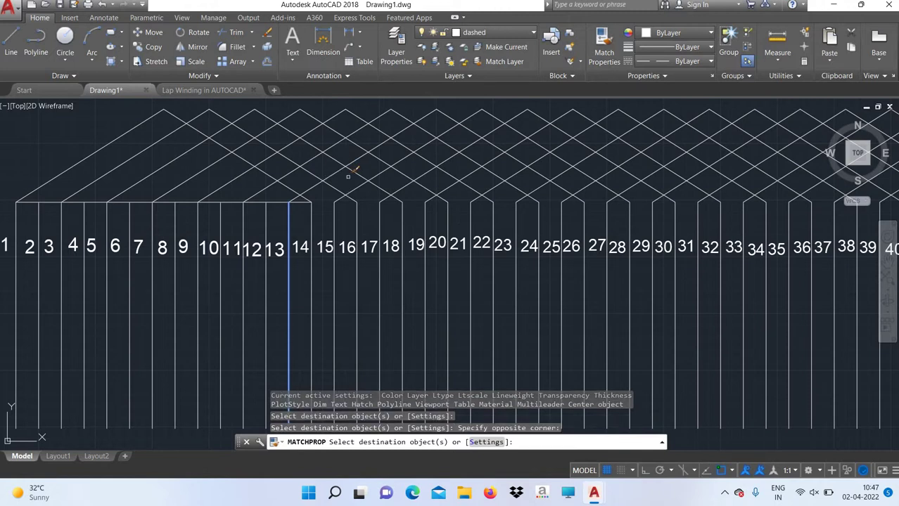
{"action": "right_click", "coordinate": [347, 180]}
{"action": "left_click", "coordinate": [379, 196]}
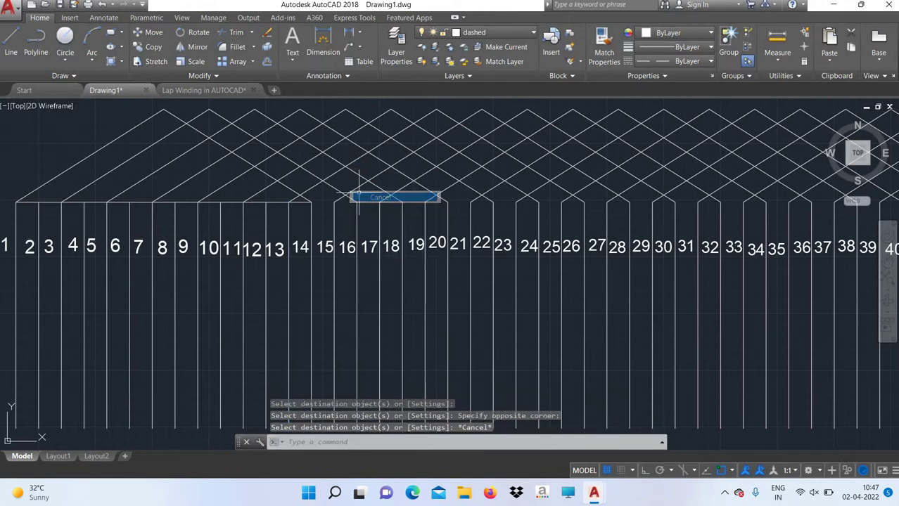
Pick a dashed slot line as Match Properties source, then cancel the command.
{"action": "left_click", "coordinate": [603, 51]}
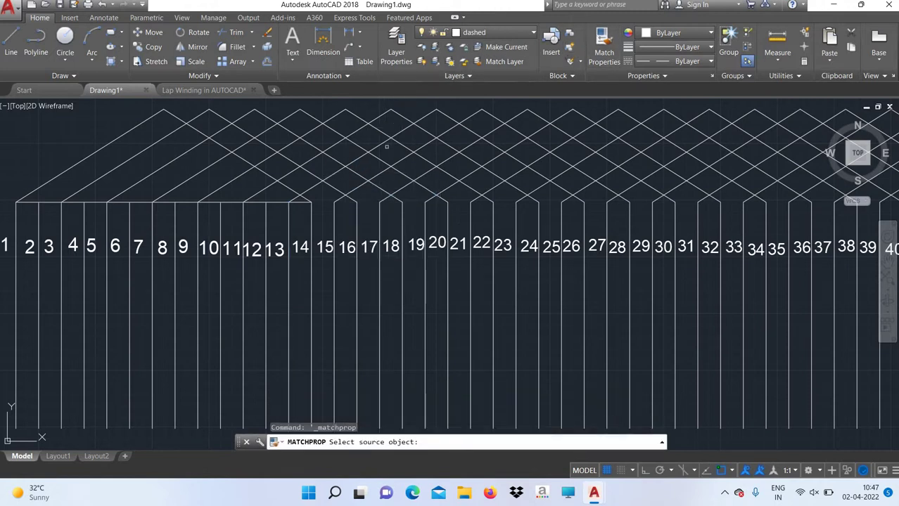
{"action": "scroll", "coordinate": [298, 265], "scroll_direction": "up", "scroll_amount": 5}
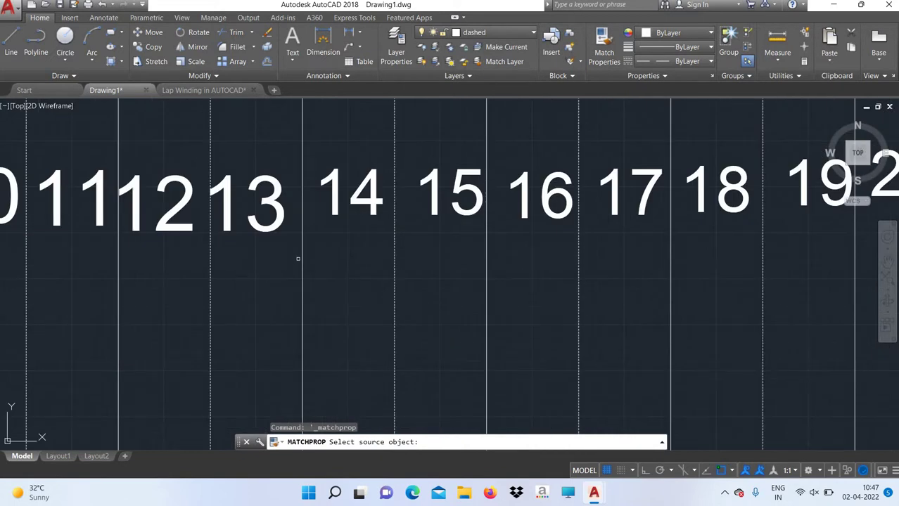
{"action": "left_click", "coordinate": [305, 255]}
{"action": "scroll", "coordinate": [306, 253], "scroll_direction": "down", "scroll_amount": 5}
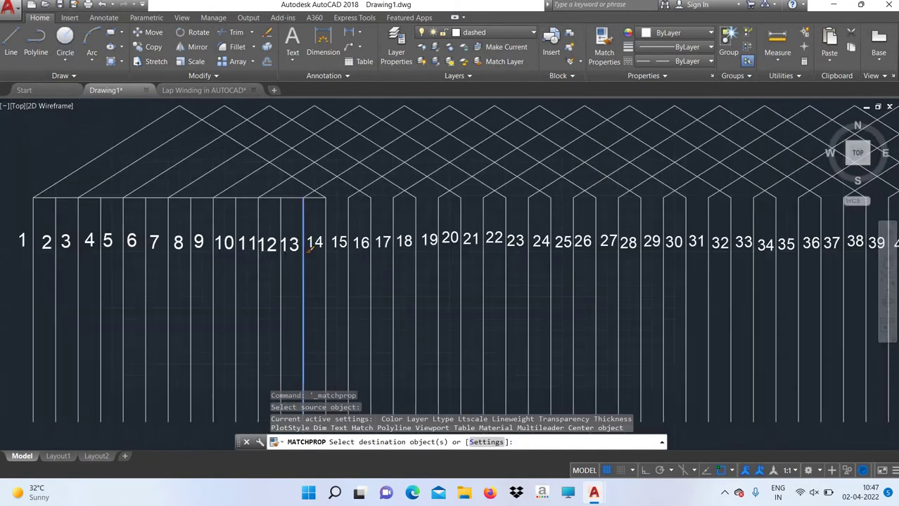
{"action": "right_click", "coordinate": [337, 174]}
{"action": "left_click", "coordinate": [373, 194]}
{"action": "scroll", "coordinate": [353, 180], "scroll_direction": "up", "scroll_amount": 3}
{"action": "scroll", "coordinate": [354, 181], "scroll_direction": "up", "scroll_amount": 2}
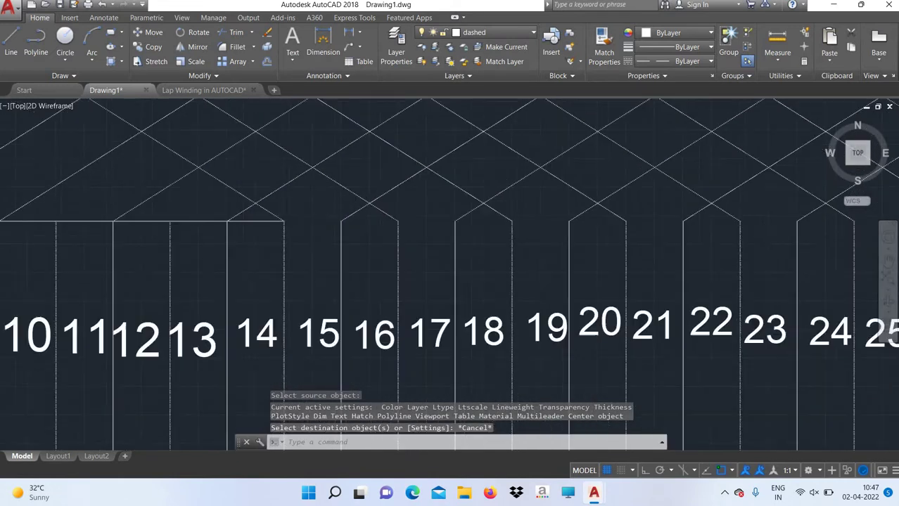
{"action": "scroll", "coordinate": [350, 180], "scroll_direction": "down", "scroll_amount": 5}
{"action": "type", "text": "pan"}
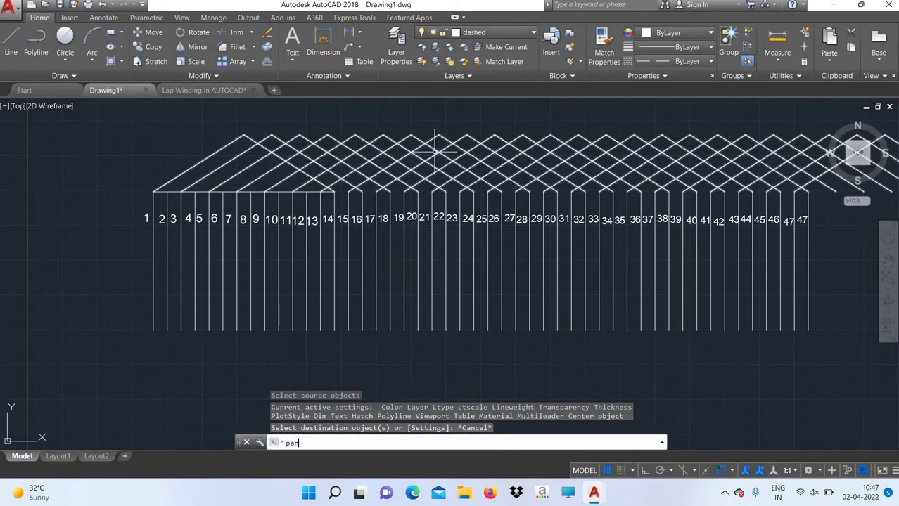
{"action": "key", "text": "Return"}
{"action": "left_click_drag", "start_coordinate": [435, 150], "coordinate": [323, 201]}
{"action": "right_click", "coordinate": [348, 202]}
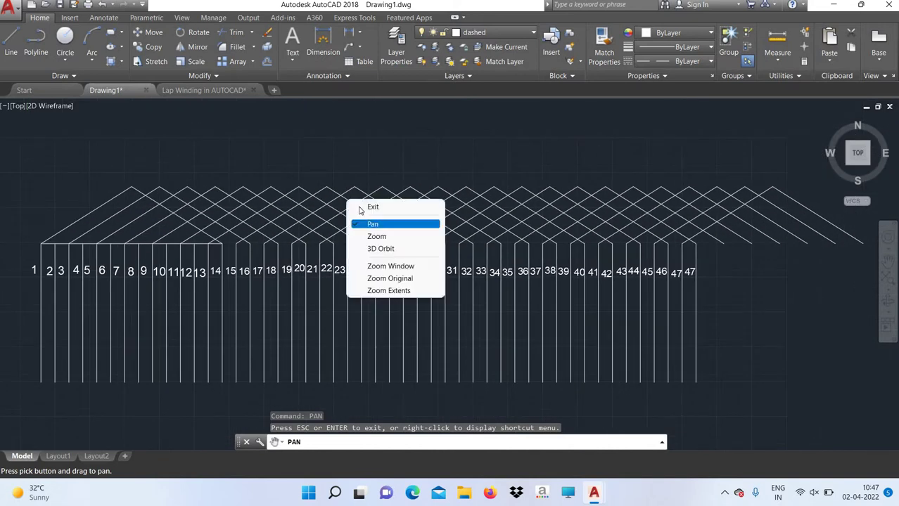
{"action": "left_click", "coordinate": [358, 205]}
{"action": "mouse_move", "coordinate": [358, 205]}
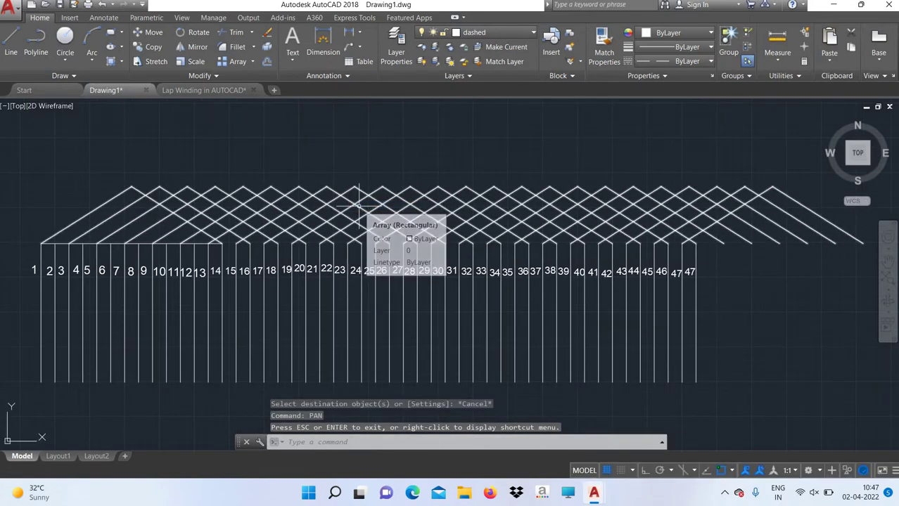
{"action": "scroll", "coordinate": [164, 206], "scroll_direction": "up", "scroll_amount": 5}
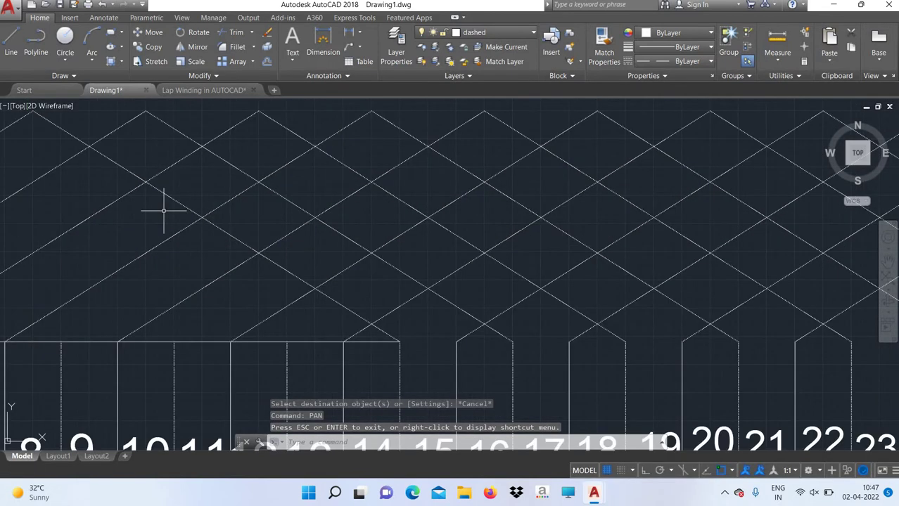
{"action": "scroll", "coordinate": [164, 204], "scroll_direction": "down", "scroll_amount": 3}
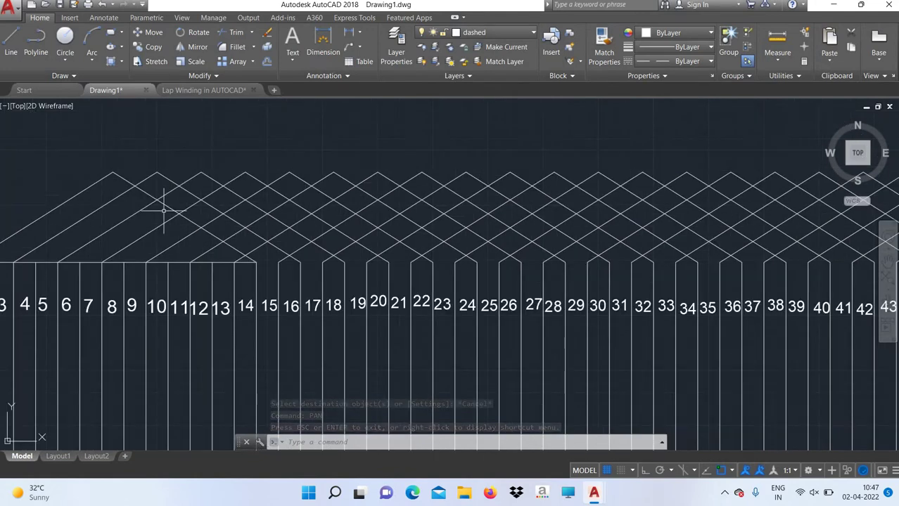
{"action": "scroll", "coordinate": [70, 197], "scroll_direction": "up", "scroll_amount": 9}
{"action": "scroll", "coordinate": [70, 200], "scroll_direction": "down", "scroll_amount": 8}
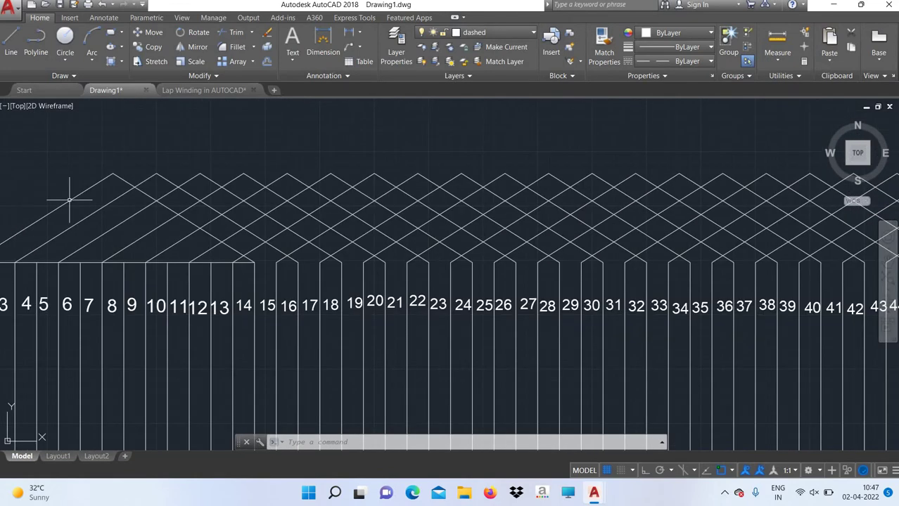
{"action": "type", "text": "z"}
{"action": "key", "text": "Return"}
{"action": "type", "text": "a"}
{"action": "key", "text": "Return"}
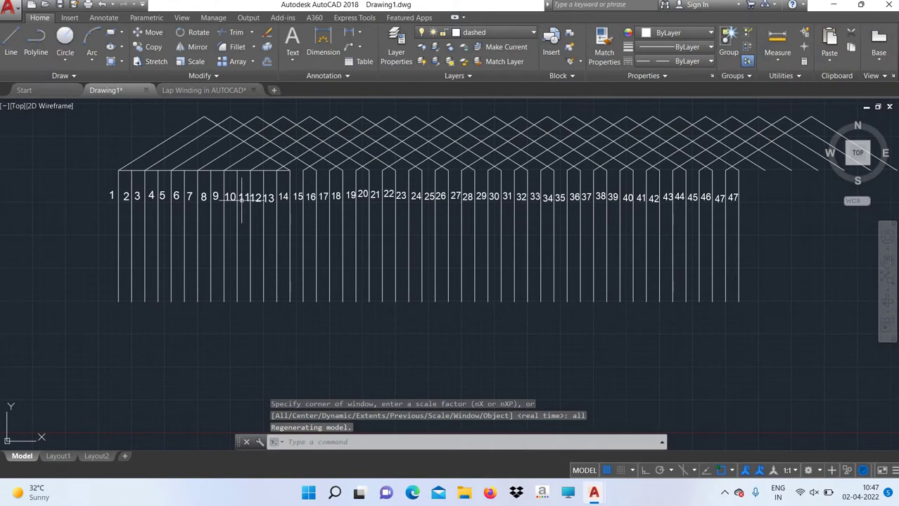
{"action": "type", "text": "pan"}
{"action": "key", "text": "Return"}
{"action": "left_click_drag", "start_coordinate": [312, 176], "coordinate": [250, 283]}
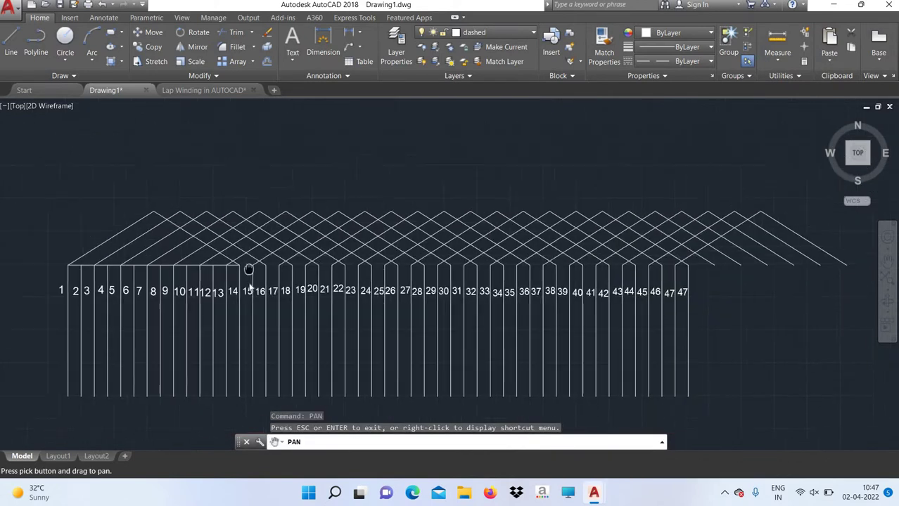
{"action": "right_click", "coordinate": [255, 293]}
{"action": "left_click", "coordinate": [268, 286]}
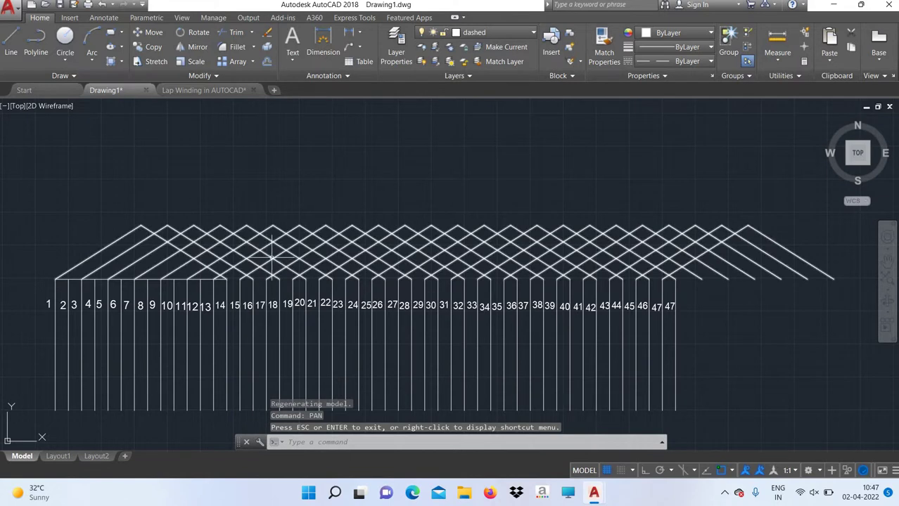
{"action": "left_click", "coordinate": [271, 258]}
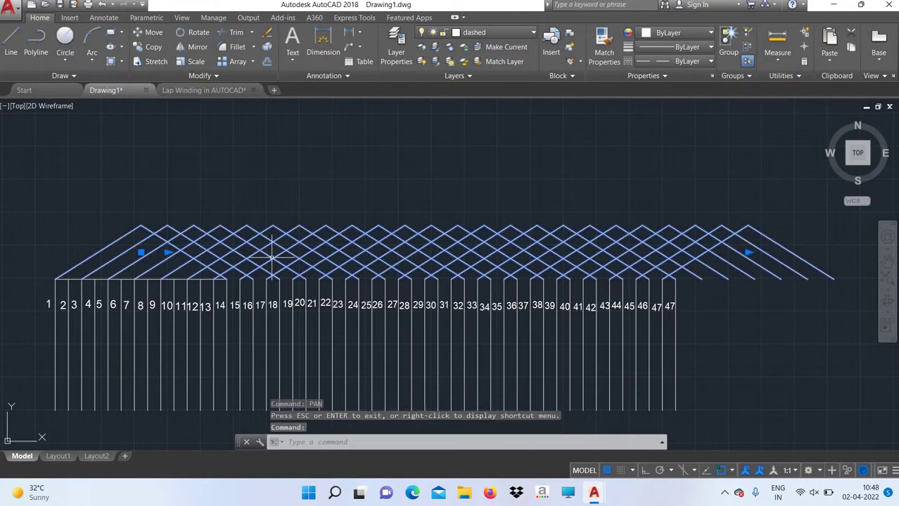
{"action": "left_click", "coordinate": [42, 19]}
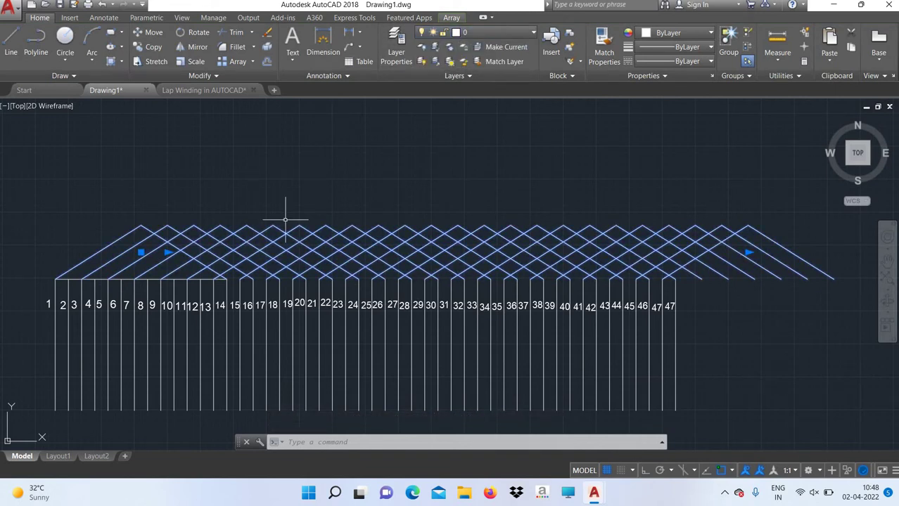
{"action": "scroll", "coordinate": [291, 211], "scroll_direction": "up", "scroll_amount": 2}
{"action": "scroll", "coordinate": [274, 239], "scroll_direction": "up", "scroll_amount": 8}
{"action": "scroll", "coordinate": [291, 239], "scroll_direction": "up", "scroll_amount": 3}
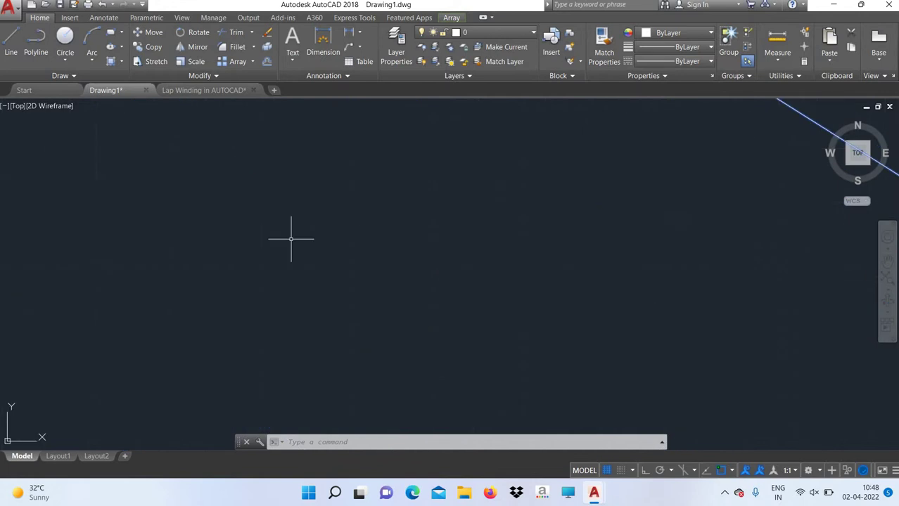
{"action": "scroll", "coordinate": [291, 239], "scroll_direction": "down", "scroll_amount": 2}
{"action": "scroll", "coordinate": [365, 225], "scroll_direction": "up", "scroll_amount": 2}
{"action": "left_click", "coordinate": [267, 236]}
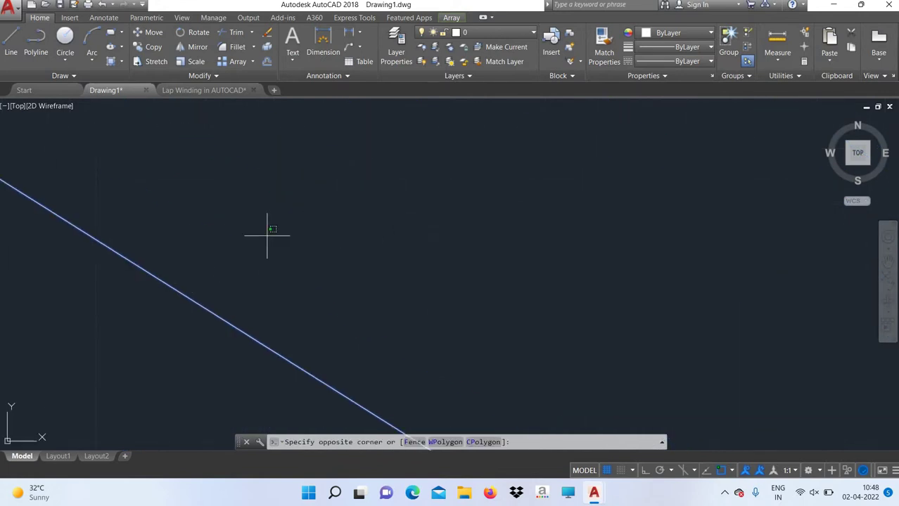
{"action": "left_click", "coordinate": [419, 193]}
{"action": "scroll", "coordinate": [414, 197], "scroll_direction": "down", "scroll_amount": 3}
{"action": "scroll", "coordinate": [417, 201], "scroll_direction": "down", "scroll_amount": 2}
{"action": "scroll", "coordinate": [417, 199], "scroll_direction": "down", "scroll_amount": 2}
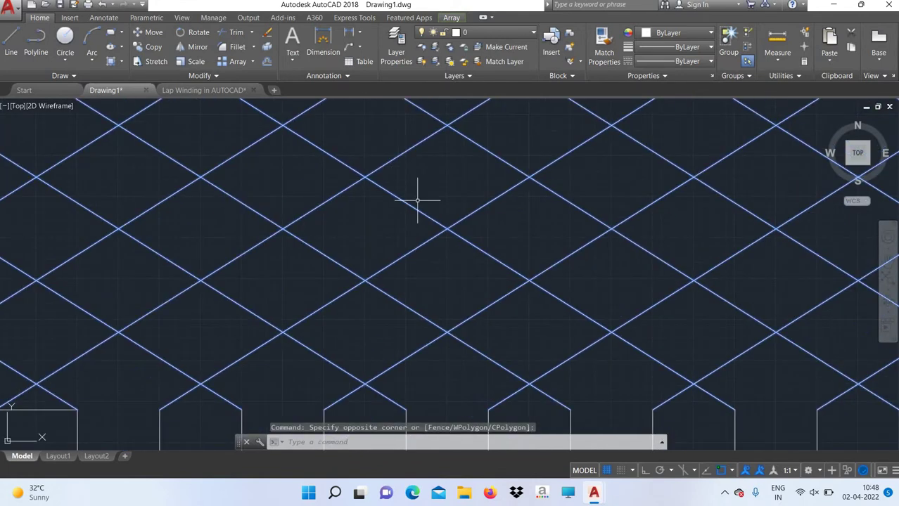
{"action": "scroll", "coordinate": [417, 198], "scroll_direction": "down", "scroll_amount": 3}
{"action": "key", "text": "Escape"}
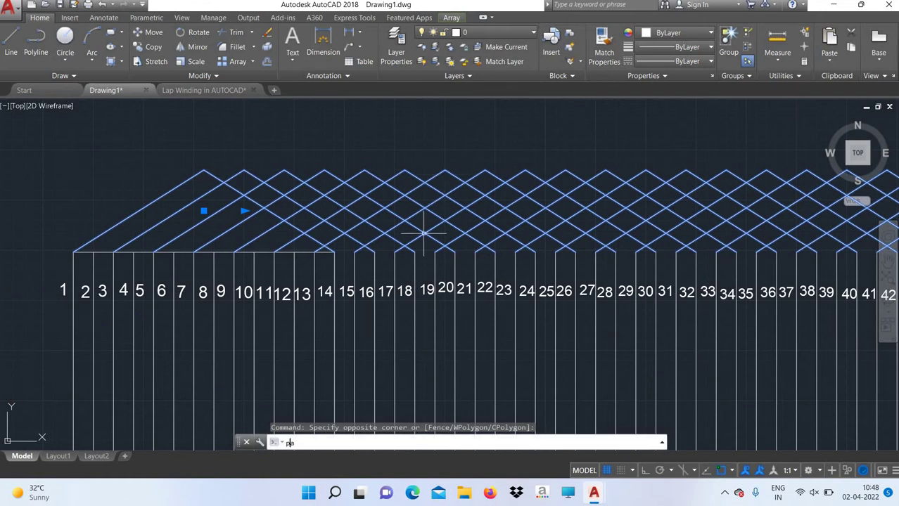
{"action": "type", "text": "p"}
{"action": "key", "text": "Return"}
{"action": "left_click_drag", "start_coordinate": [422, 234], "coordinate": [346, 255]}
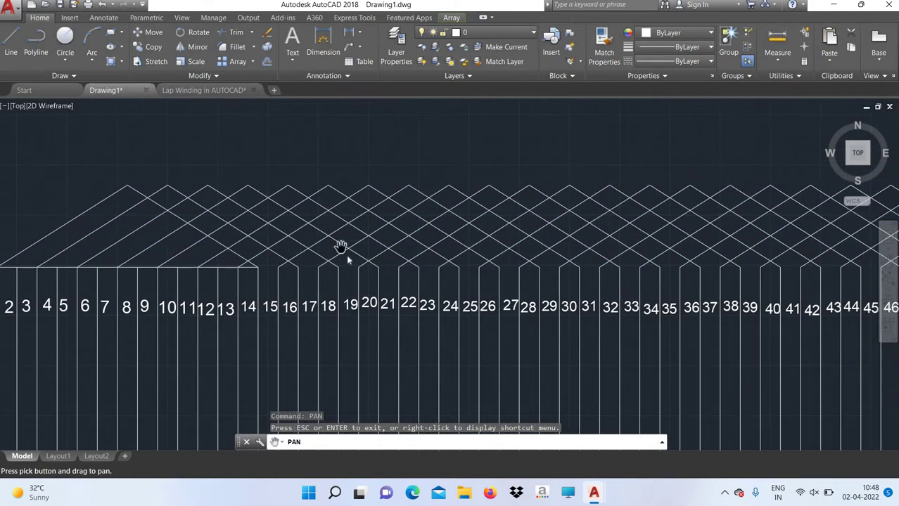
{"action": "right_click", "coordinate": [346, 255]}
{"action": "left_click", "coordinate": [349, 254]}
{"action": "scroll", "coordinate": [342, 252], "scroll_direction": "up", "scroll_amount": 3}
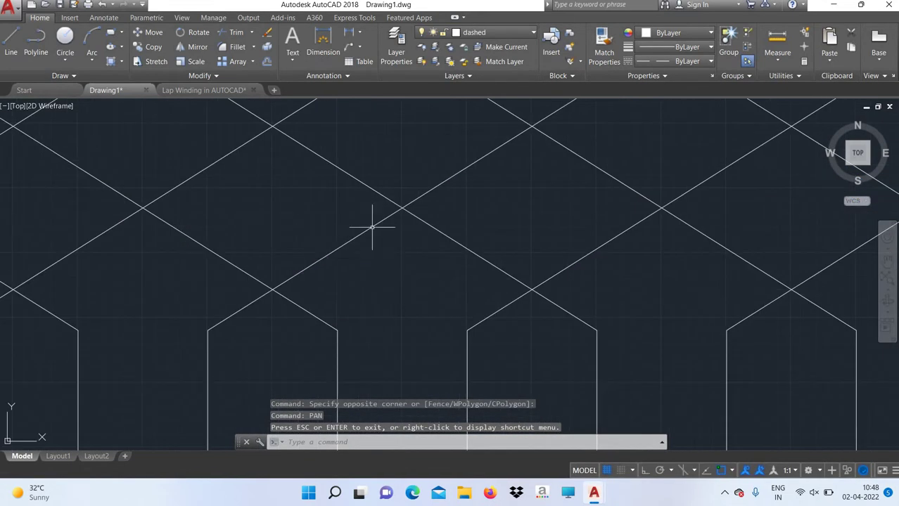
{"action": "scroll", "coordinate": [374, 229], "scroll_direction": "up", "scroll_amount": 2}
{"action": "scroll", "coordinate": [389, 219], "scroll_direction": "up", "scroll_amount": 2}
{"action": "scroll", "coordinate": [388, 218], "scroll_direction": "up", "scroll_amount": 1}
{"action": "scroll", "coordinate": [387, 219], "scroll_direction": "up", "scroll_amount": 2}
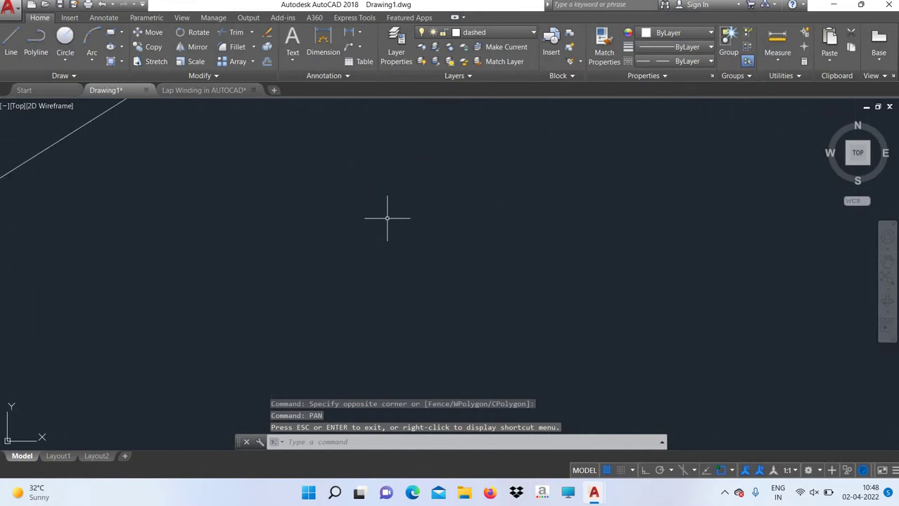
{"action": "scroll", "coordinate": [386, 218], "scroll_direction": "down", "scroll_amount": 5}
{"action": "type", "text": "z"}
{"action": "key", "text": "Return"}
{"action": "type", "text": "all"}
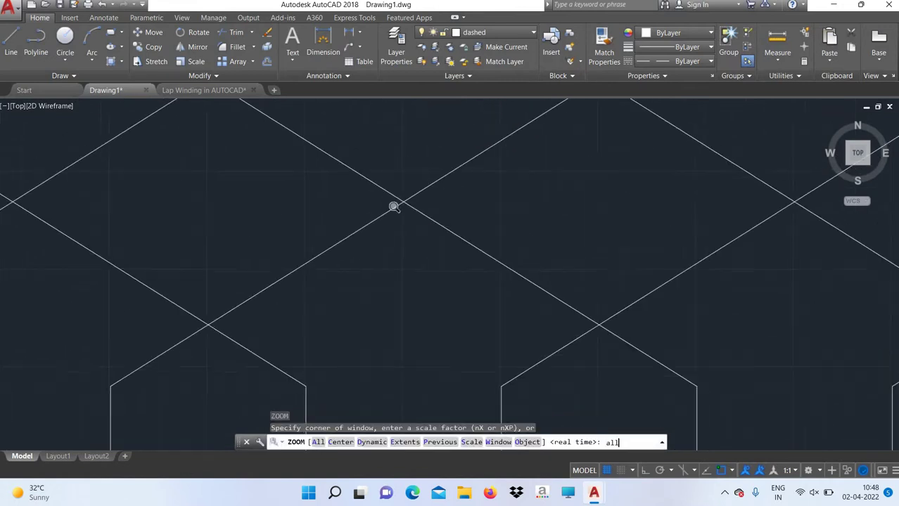
{"action": "key", "text": "Return"}
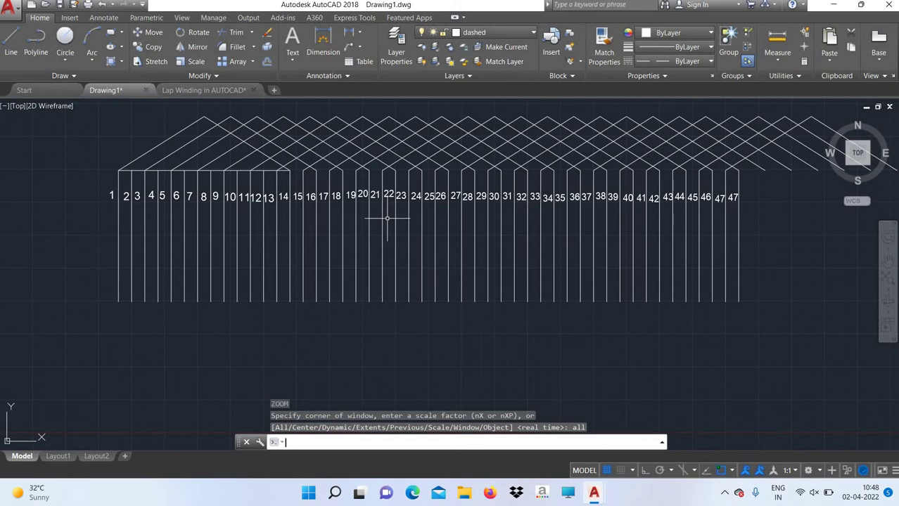
{"action": "type", "text": "par"}
{"action": "key", "text": "Return"}
{"action": "left_click_drag", "start_coordinate": [387, 214], "coordinate": [357, 240]}
{"action": "right_click", "coordinate": [357, 242]}
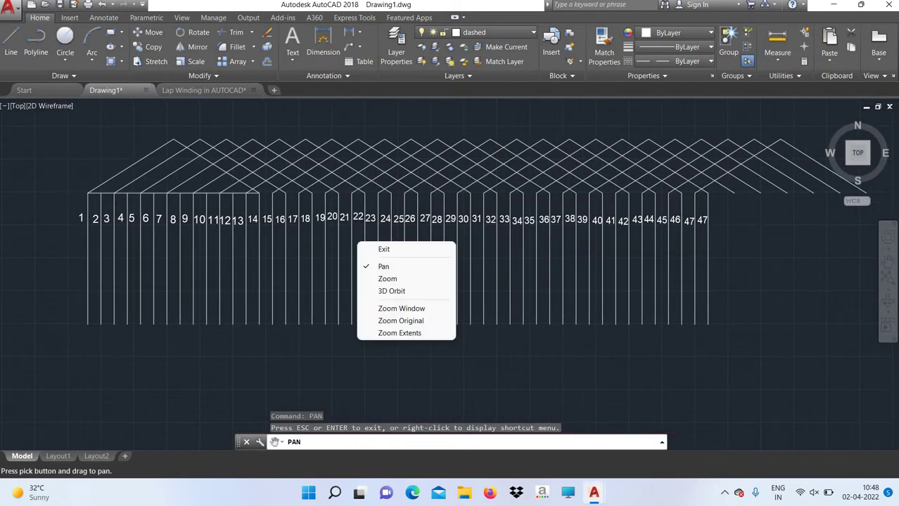
{"action": "left_click", "coordinate": [365, 248]}
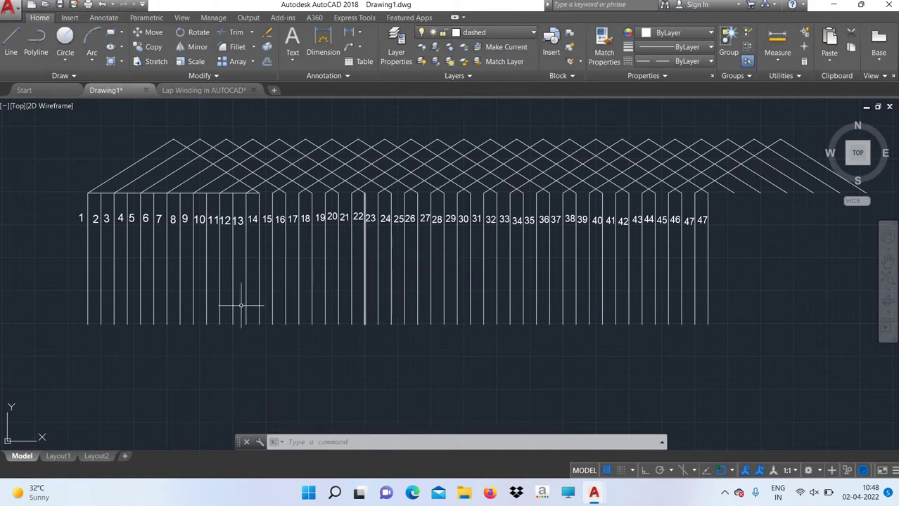
Erase the top horizontal line above the slot lines.
{"action": "type", "text": "e"}
{"action": "key", "text": "Return"}
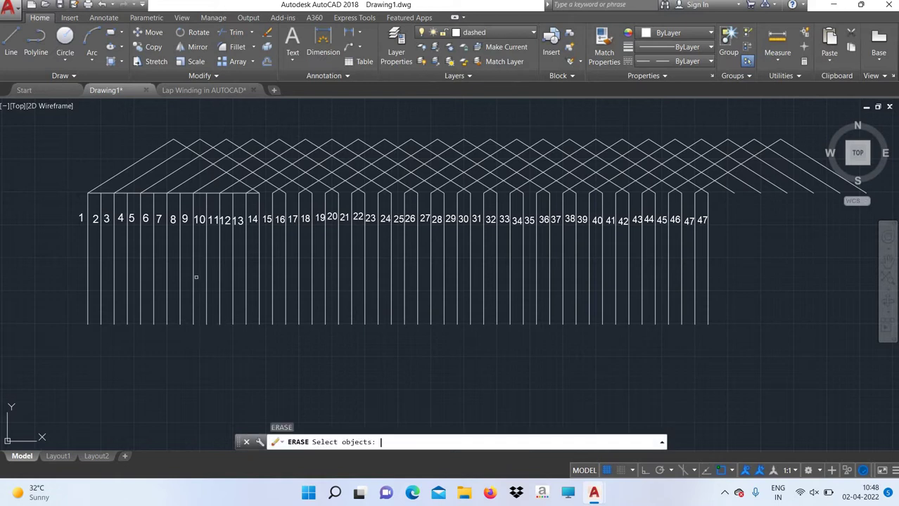
{"action": "left_click", "coordinate": [186, 193]}
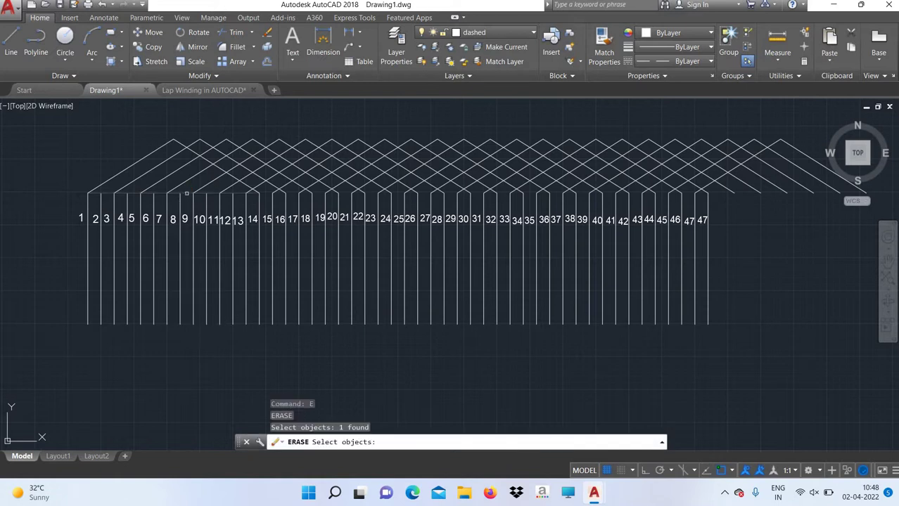
{"action": "key", "text": "Return"}
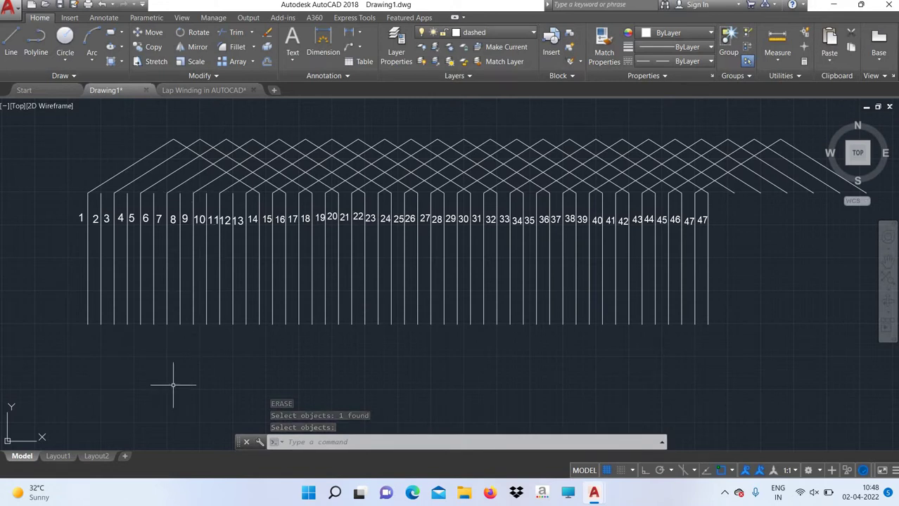
Pan the view to shift the winding diagram up and left.
{"action": "type", "text": "pan"}
{"action": "key", "text": "Return"}
{"action": "left_click_drag", "start_coordinate": [172, 384], "coordinate": [187, 313]}
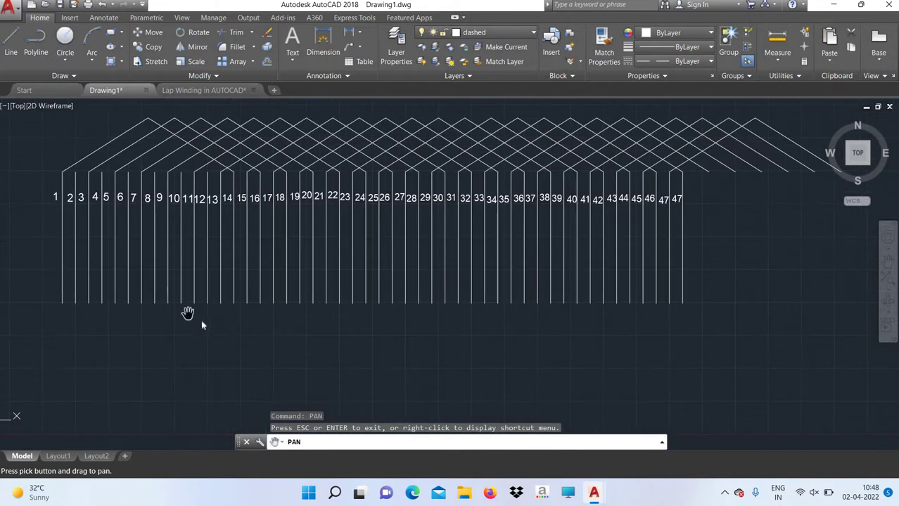
{"action": "right_click", "coordinate": [188, 313]}
{"action": "left_click", "coordinate": [209, 284]}
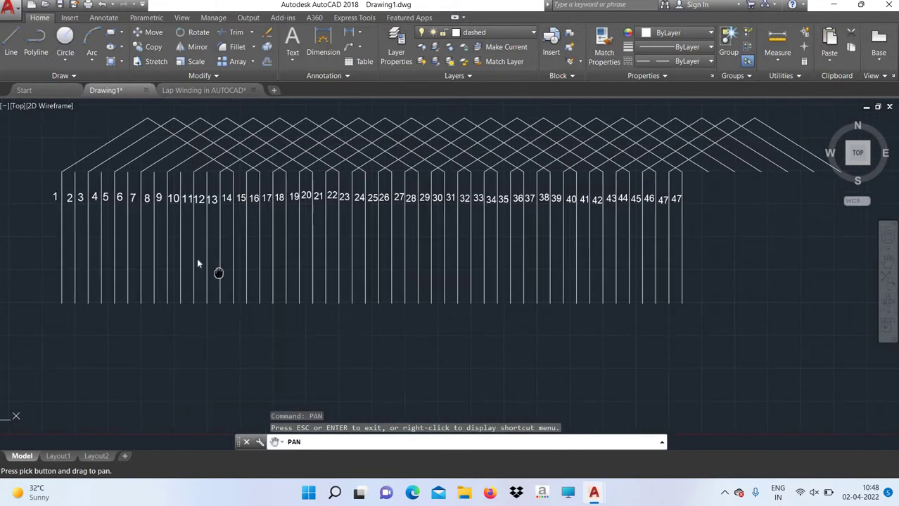
{"action": "left_click_drag", "start_coordinate": [218, 273], "coordinate": [196, 260]}
{"action": "right_click", "coordinate": [197, 259]}
{"action": "left_click", "coordinate": [208, 264]}
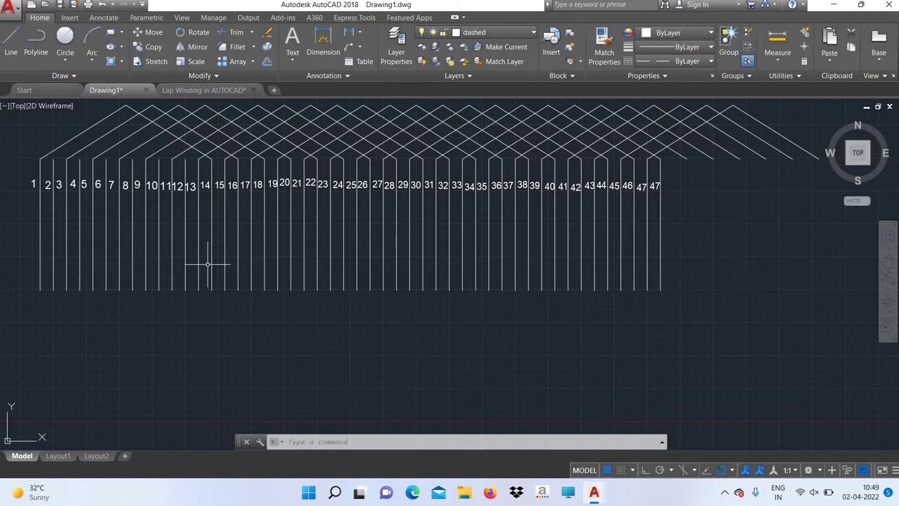
Draw a horizontal link line across the bottoms of the first slot lines.
{"action": "type", "text": "l"}
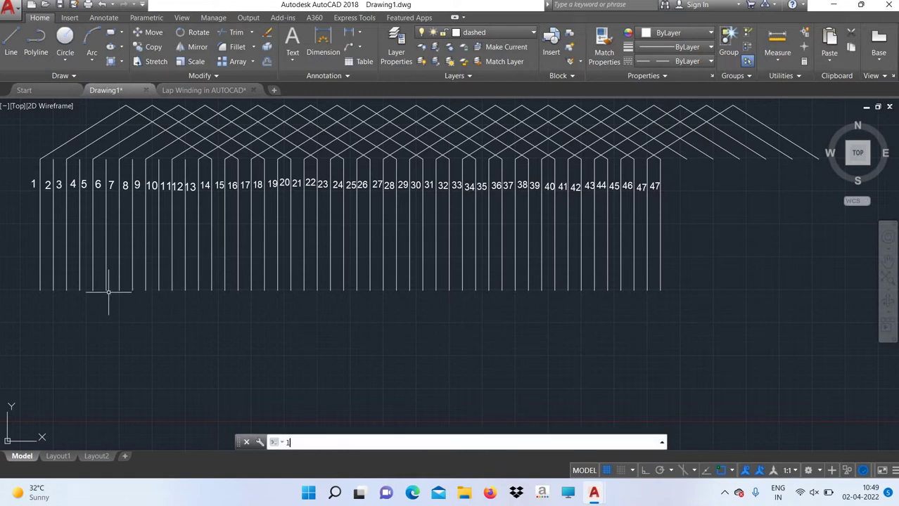
{"action": "key", "text": "Return"}
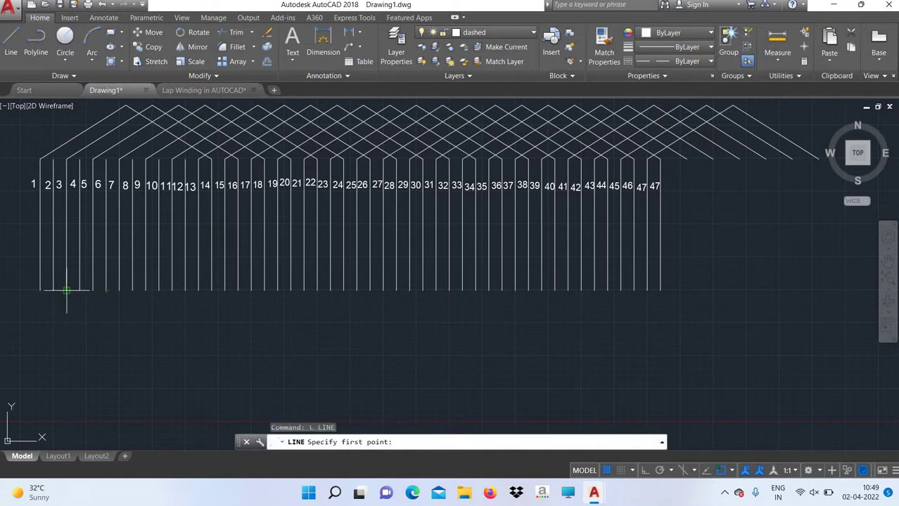
{"action": "left_click", "coordinate": [65, 290]}
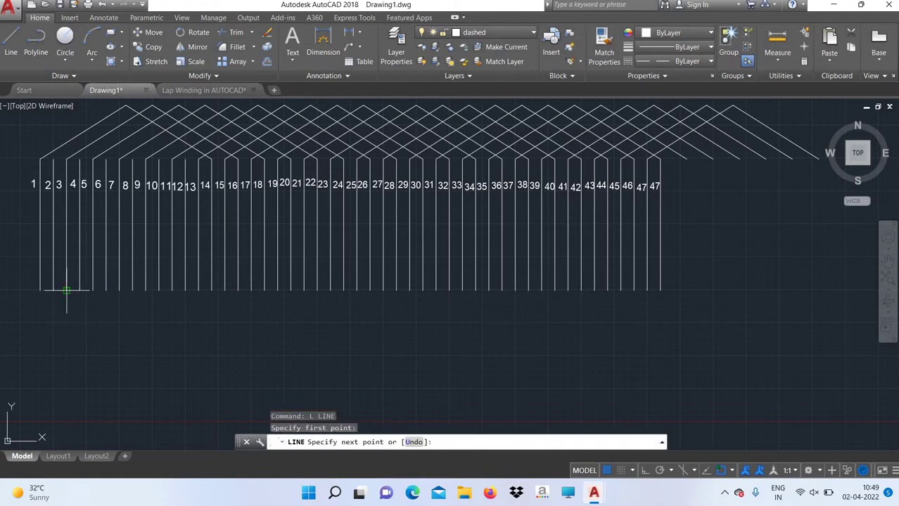
{"action": "left_click", "coordinate": [210, 290]}
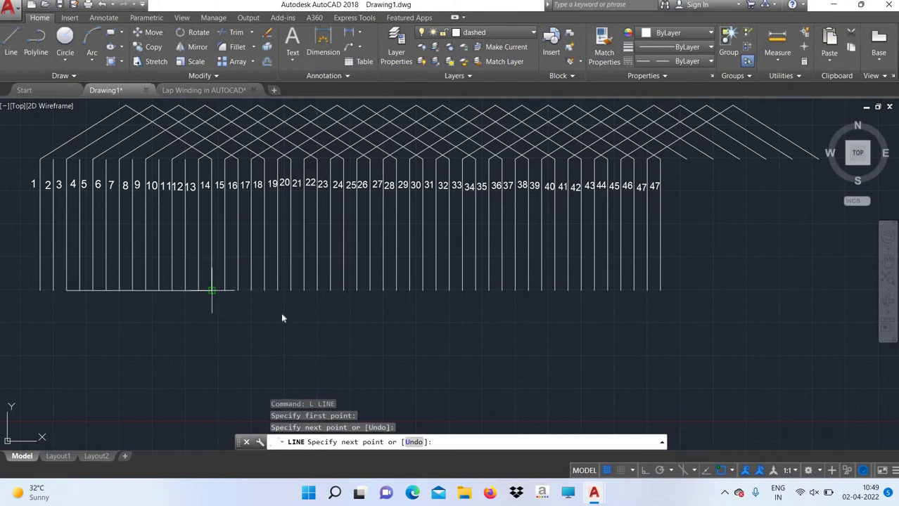
{"action": "right_click", "coordinate": [282, 313]}
{"action": "left_click", "coordinate": [309, 322]}
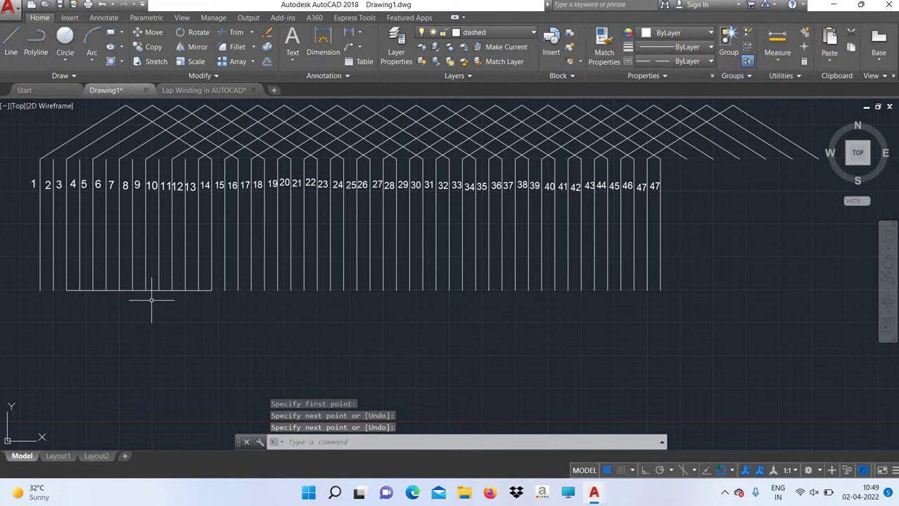
With Ortho on, draw a vertical drop down from the middle of the link.
{"action": "type", "text": "l"}
{"action": "key", "text": "Return"}
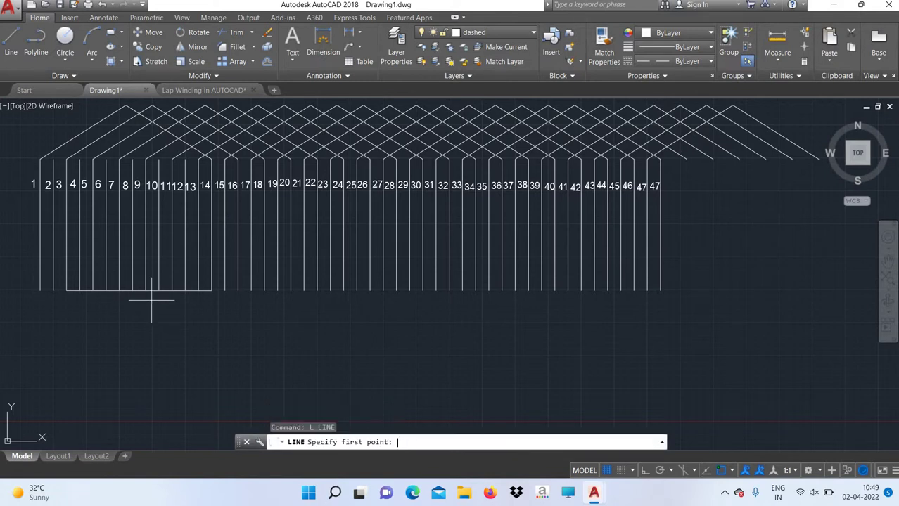
{"action": "left_click", "coordinate": [139, 291]}
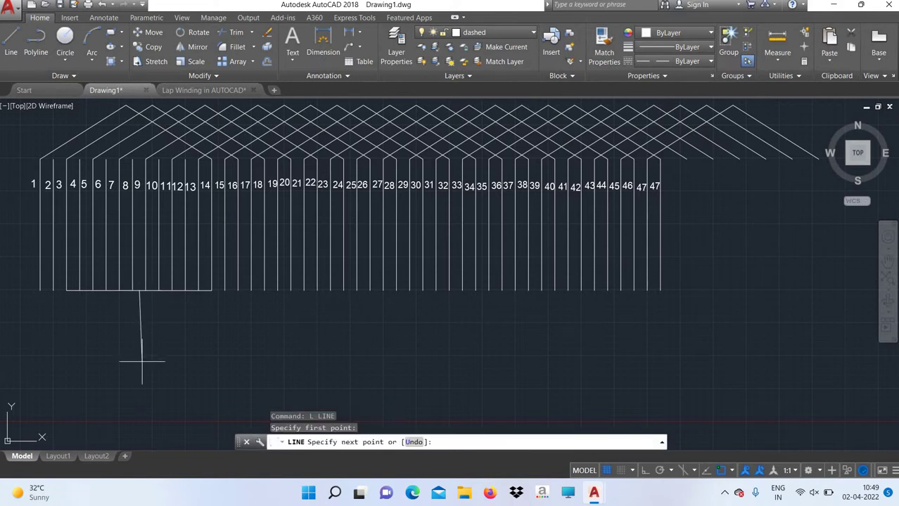
{"action": "key", "text": "F8"}
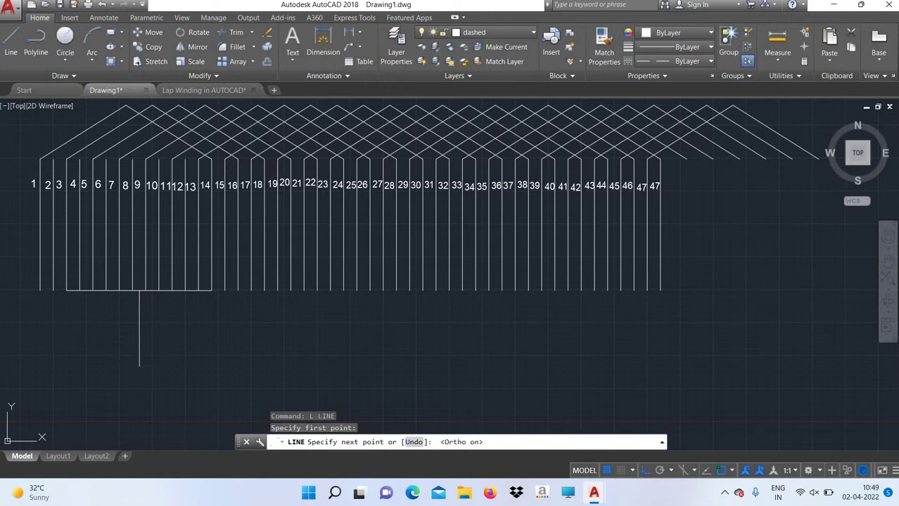
{"action": "left_click", "coordinate": [139, 361]}
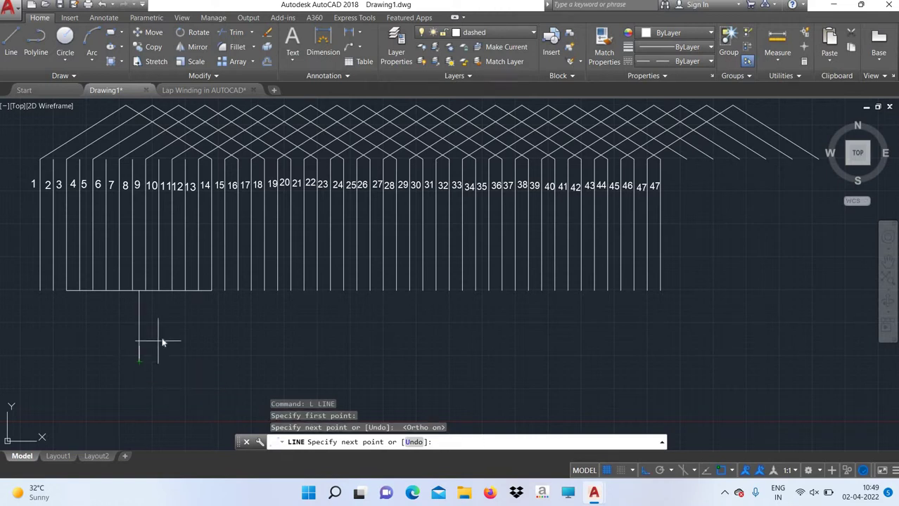
{"action": "right_click", "coordinate": [162, 340]}
{"action": "left_click", "coordinate": [177, 358]}
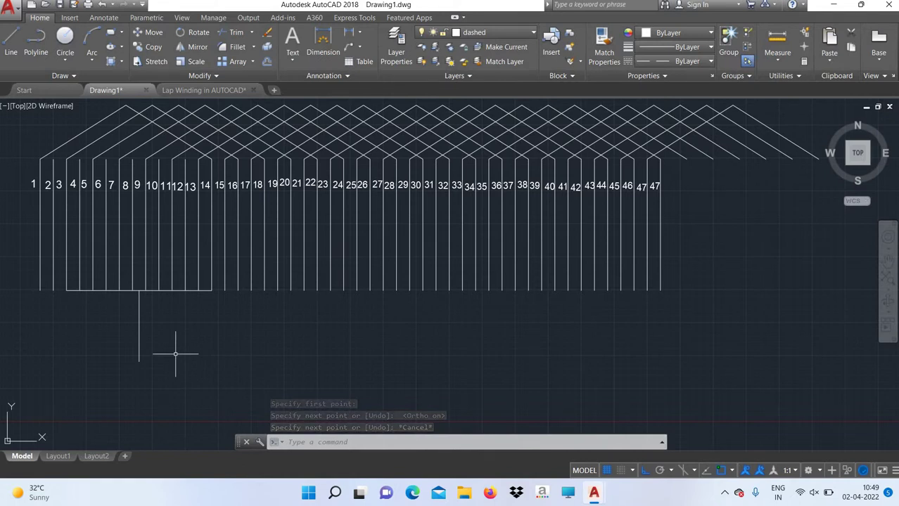
With Ortho off, draw a diagonal from the link's left end down to the drop's bottom.
{"action": "type", "text": "l"}
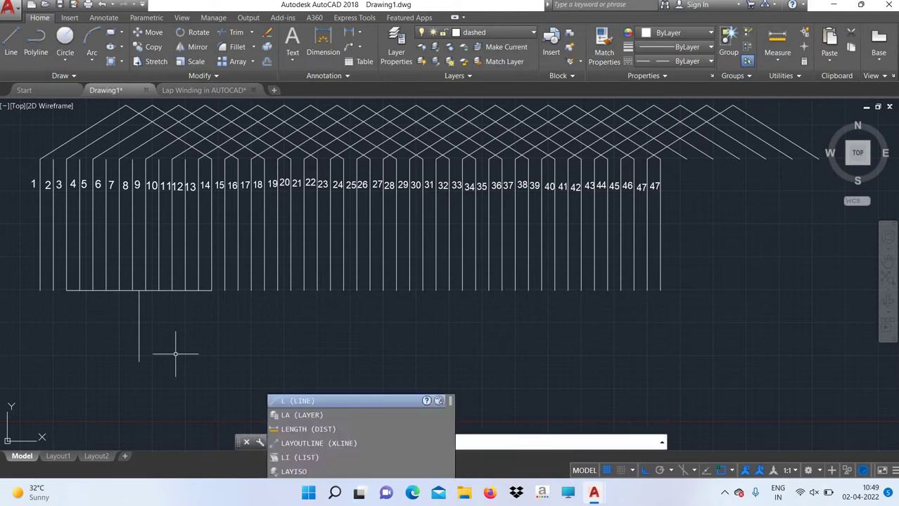
{"action": "key", "text": "Return"}
{"action": "left_click", "coordinate": [67, 290]}
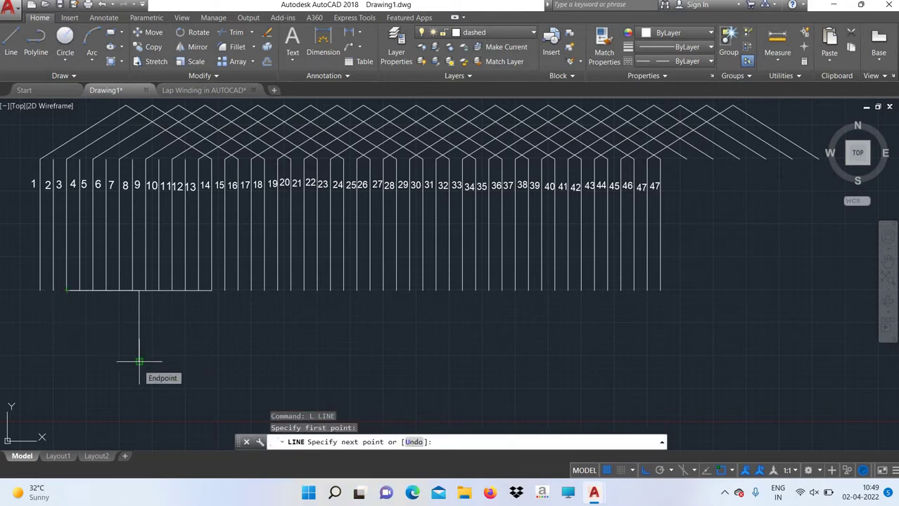
{"action": "key", "text": "F8"}
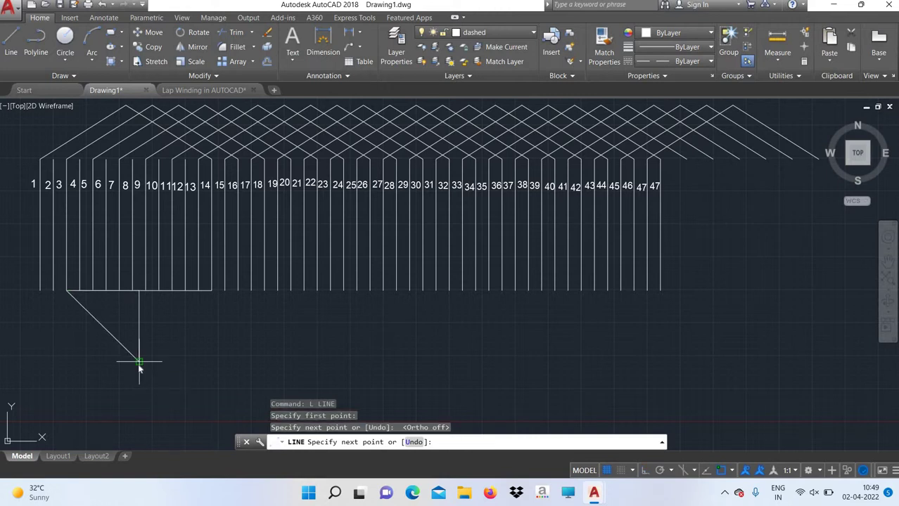
{"action": "right_click", "coordinate": [139, 362]}
{"action": "left_click", "coordinate": [152, 248]}
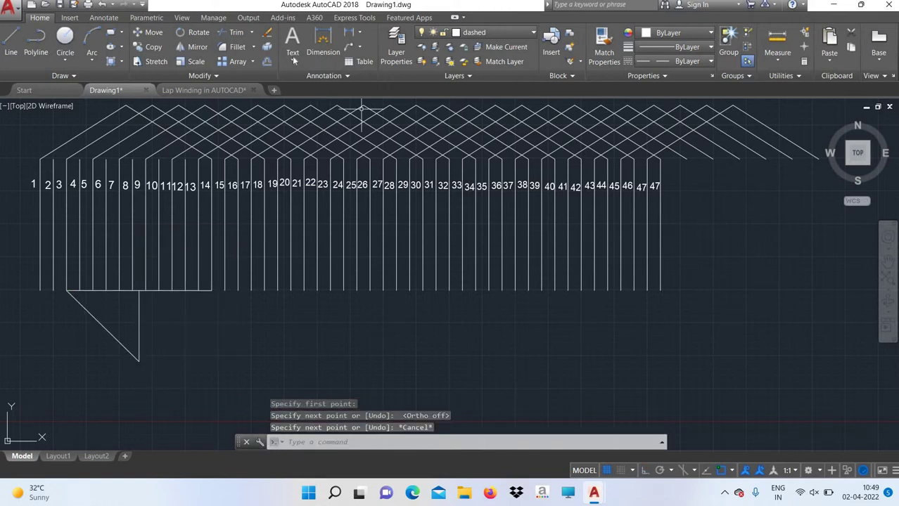
Make layer 0 the current layer.
{"action": "left_click", "coordinate": [429, 32]}
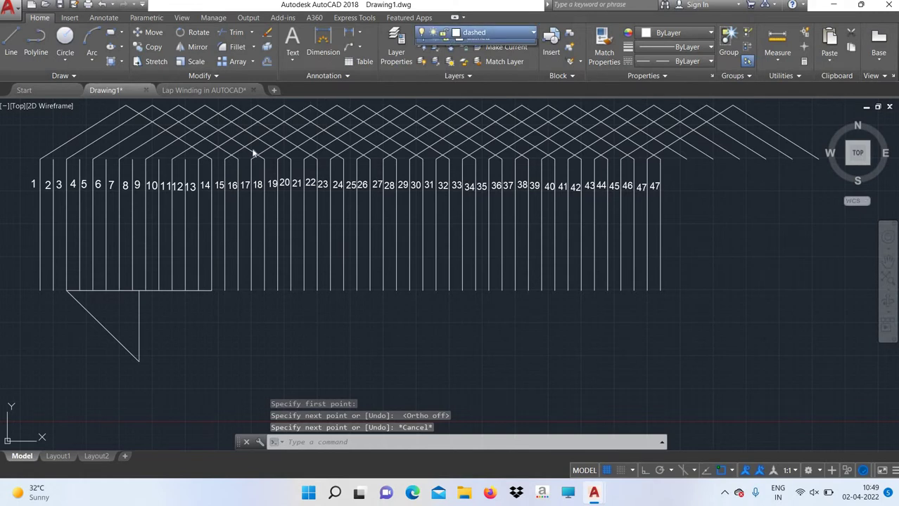
{"action": "left_click", "coordinate": [468, 45]}
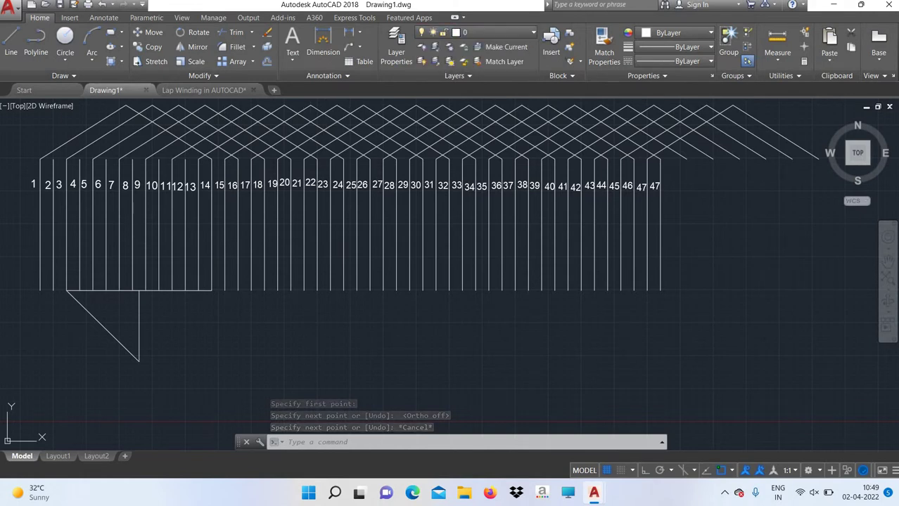
{"action": "scroll", "coordinate": [70, 324], "scroll_direction": "up", "scroll_amount": 4}
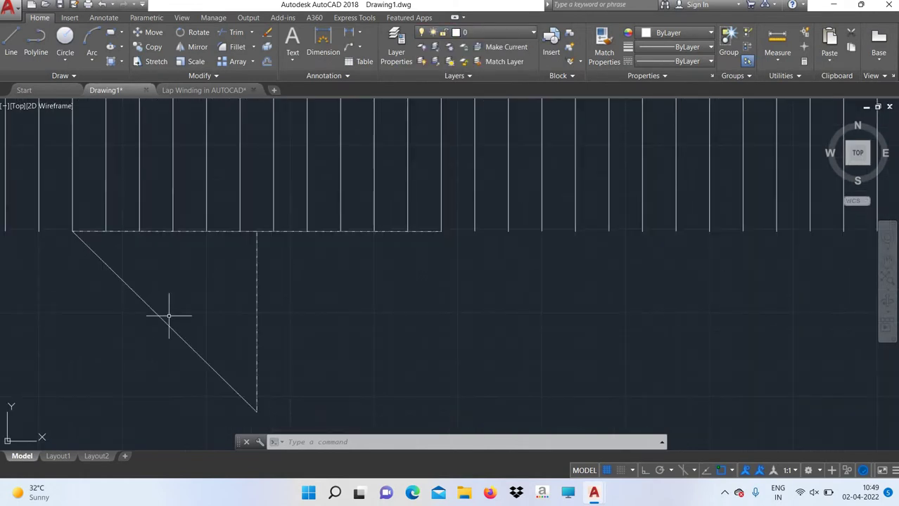
{"action": "right_click", "coordinate": [206, 307]}
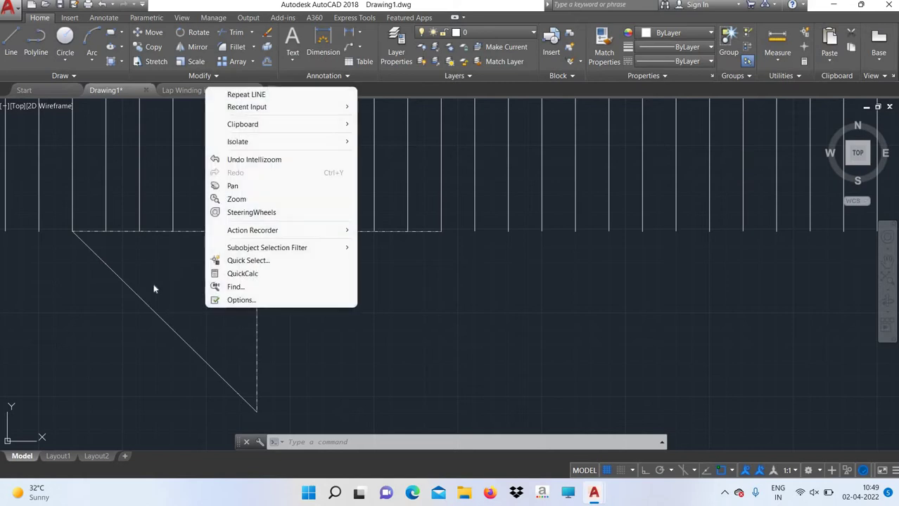
{"action": "left_click", "coordinate": [150, 281]}
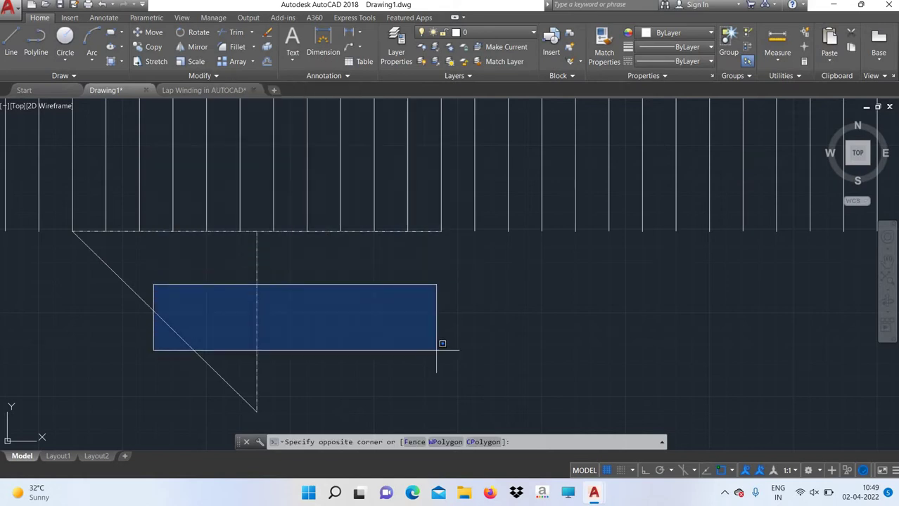
{"action": "left_click", "coordinate": [437, 349]}
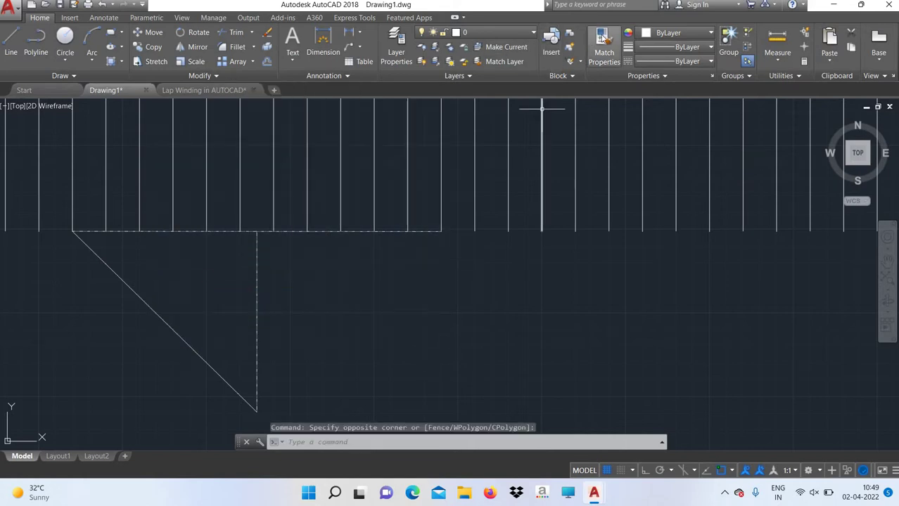
Match a solid slot line's properties onto the bottom diagonal.
{"action": "left_click", "coordinate": [604, 46]}
{"action": "left_click", "coordinate": [241, 174]}
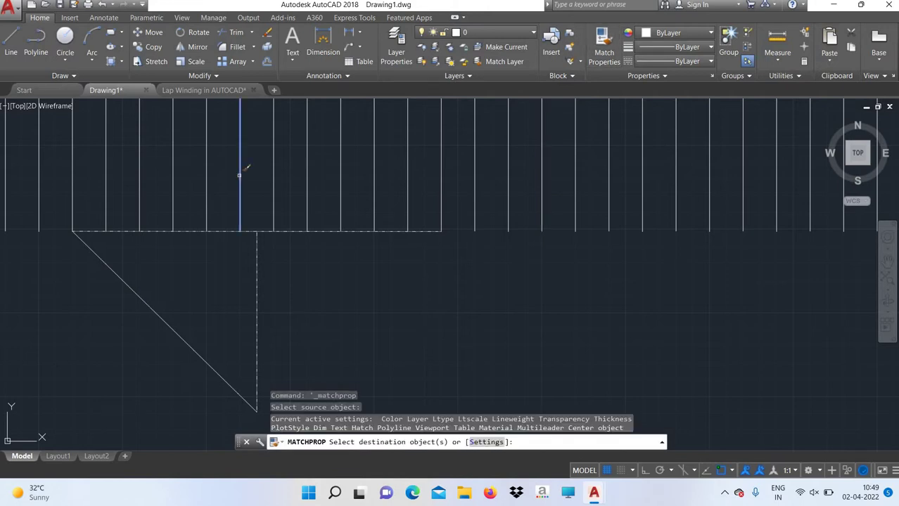
{"action": "scroll", "coordinate": [240, 180], "scroll_direction": "up", "scroll_amount": 5}
{"action": "scroll", "coordinate": [240, 181], "scroll_direction": "up", "scroll_amount": 2}
{"action": "scroll", "coordinate": [239, 181], "scroll_direction": "up", "scroll_amount": 4}
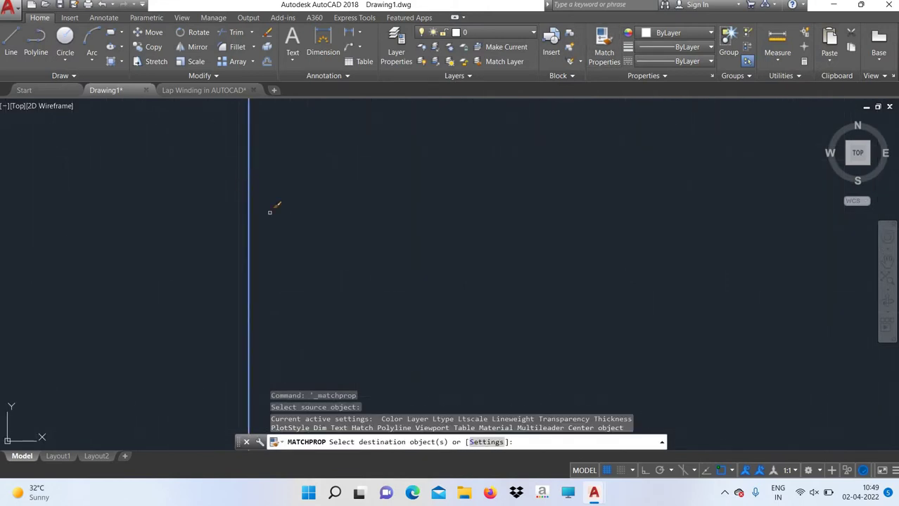
{"action": "scroll", "coordinate": [269, 212], "scroll_direction": "down", "scroll_amount": 5}
{"action": "scroll", "coordinate": [269, 213], "scroll_direction": "down", "scroll_amount": 5}
{"action": "scroll", "coordinate": [201, 218], "scroll_direction": "up", "scroll_amount": 2}
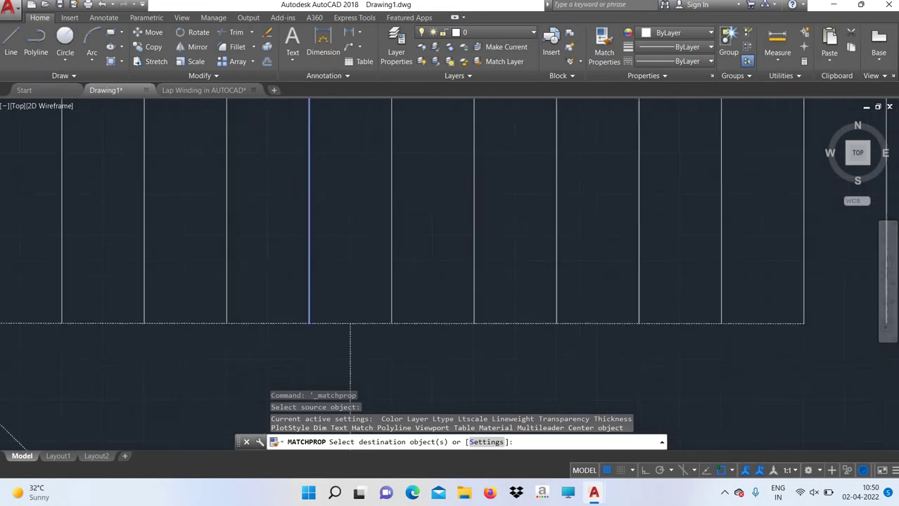
{"action": "scroll", "coordinate": [195, 253], "scroll_direction": "down", "scroll_amount": 4}
{"action": "left_click", "coordinate": [154, 329]}
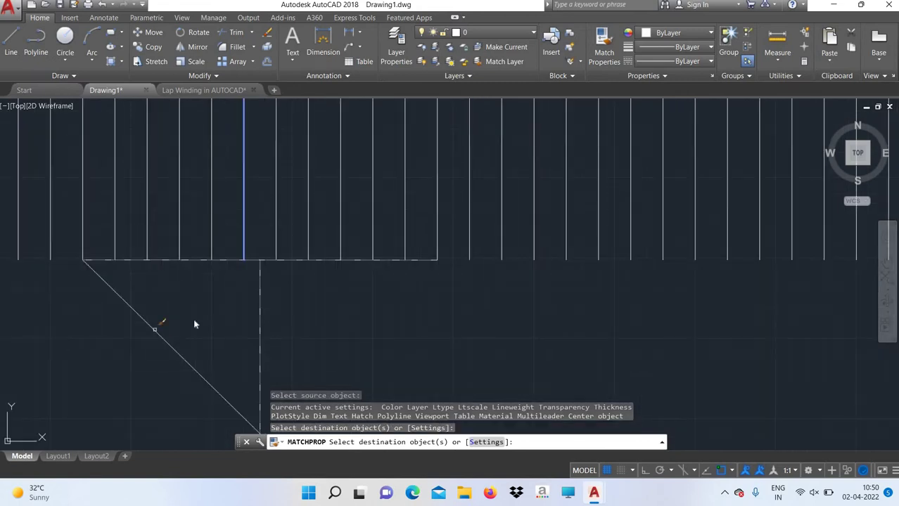
{"action": "right_click", "coordinate": [195, 321]}
{"action": "left_click", "coordinate": [203, 325]}
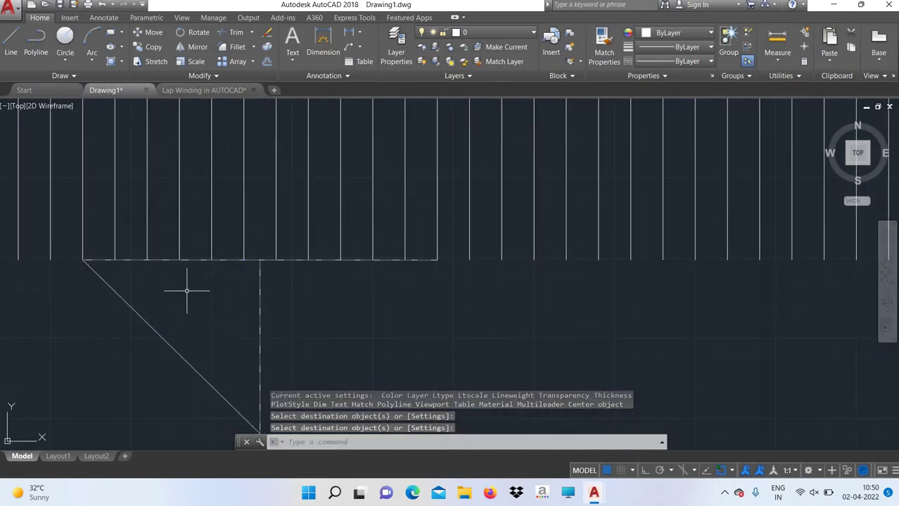
Select the bottom diagonal and assign it to layer 0 in the Layers list.
{"action": "left_click", "coordinate": [160, 332]}
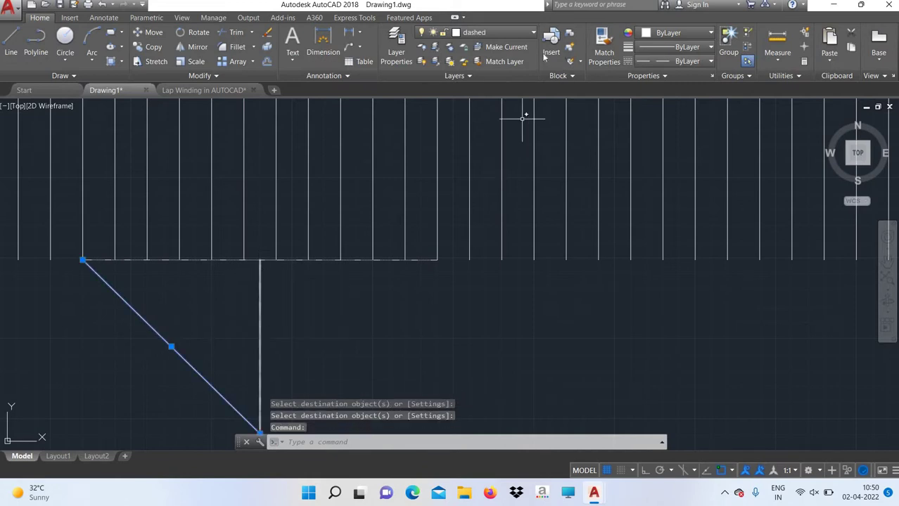
{"action": "left_click", "coordinate": [492, 33]}
{"action": "left_click", "coordinate": [484, 45]}
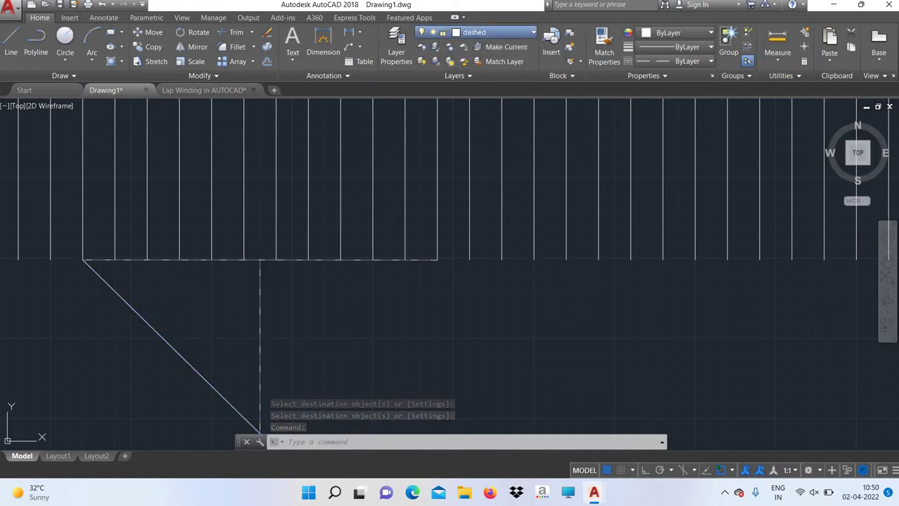
{"action": "scroll", "coordinate": [164, 331], "scroll_direction": "up", "scroll_amount": 2}
{"action": "left_click", "coordinate": [177, 307]}
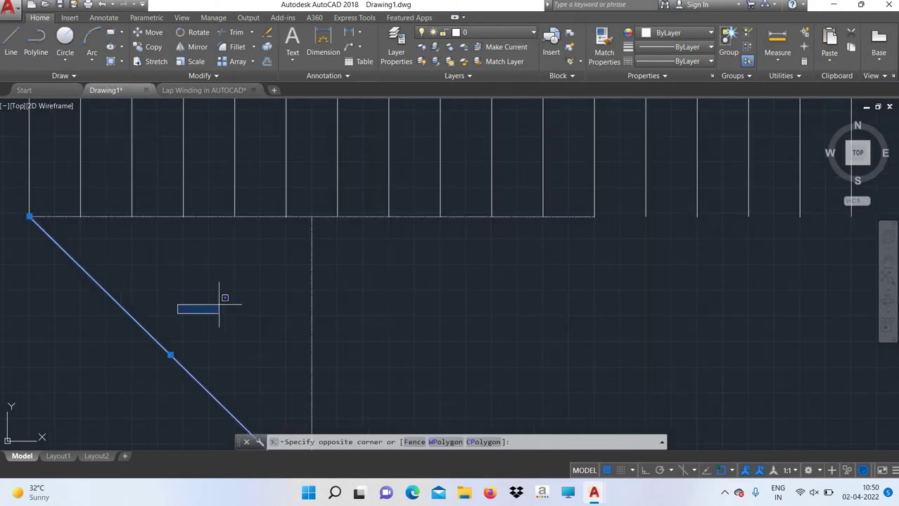
{"action": "left_click", "coordinate": [406, 269]}
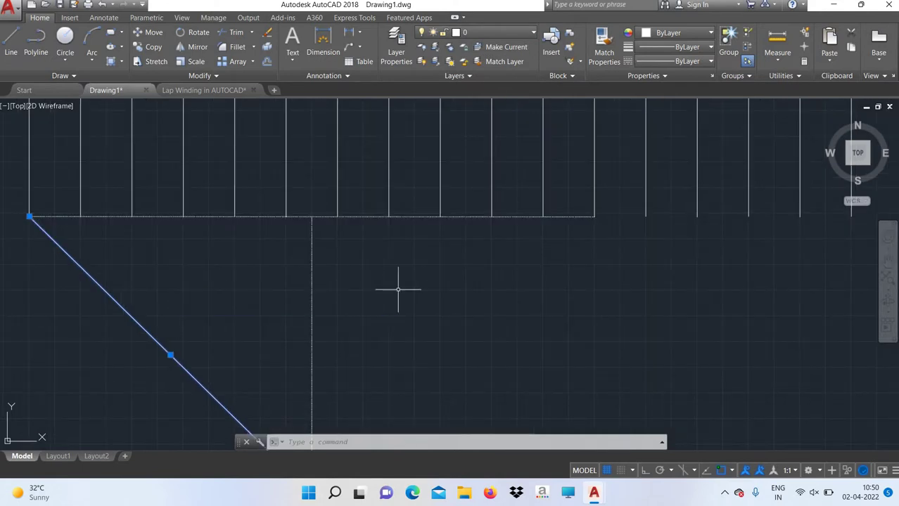
{"action": "left_click", "coordinate": [176, 315]}
{"action": "scroll", "coordinate": [176, 315], "scroll_direction": "down", "scroll_amount": 3}
{"action": "type", "text": "z"}
{"action": "key", "text": "Return"}
Zoom All to show the whole drawing and make the dashed layer current.
{"action": "type", "text": "a"}
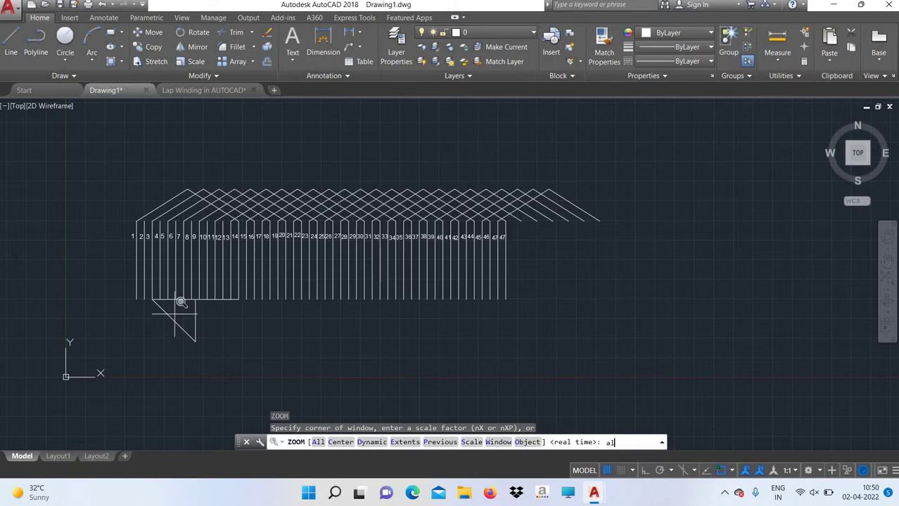
{"action": "type", "text": "l"}
{"action": "scroll", "coordinate": [181, 305], "scroll_direction": "up", "scroll_amount": 2}
{"action": "type", "text": "l"}
{"action": "key", "text": "Return"}
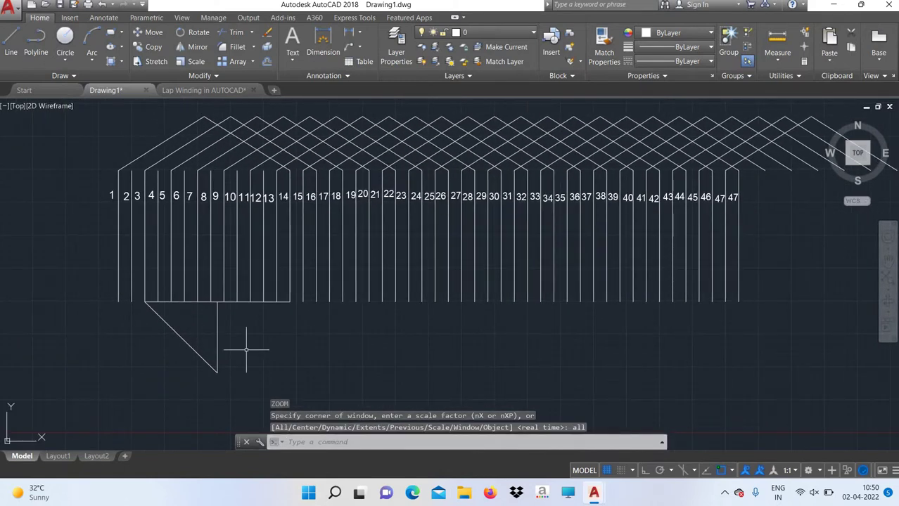
{"action": "left_click", "coordinate": [494, 33]}
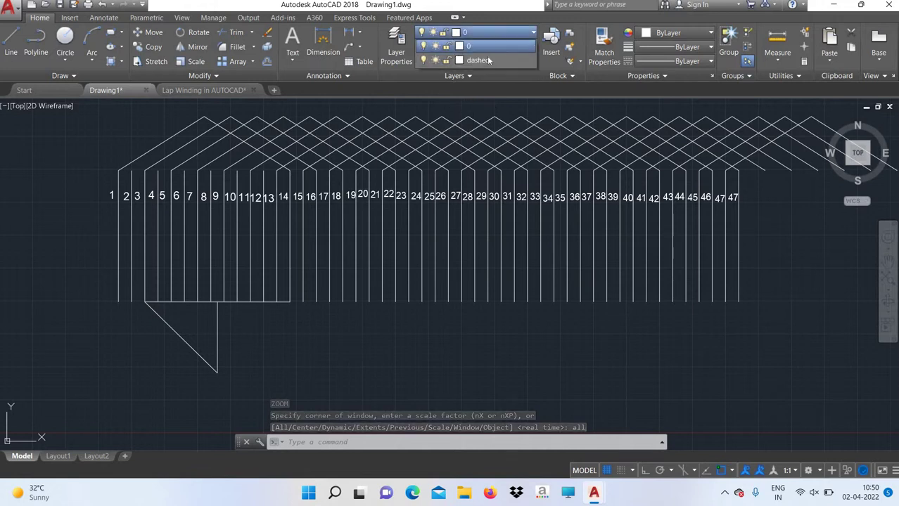
{"action": "left_click", "coordinate": [487, 60]}
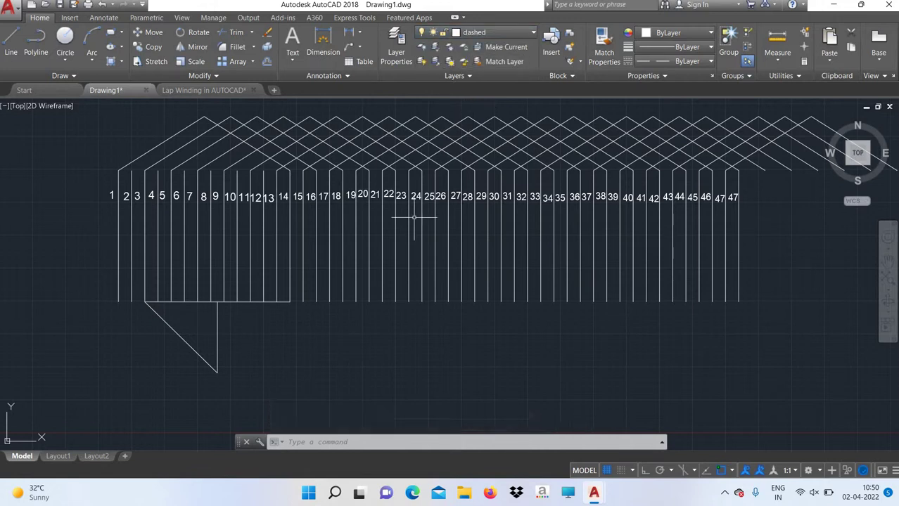
Draw a line from the triangle's bottom vertex up to slot 14's lower end.
{"action": "type", "text": "L"}
{"action": "key", "text": "Return"}
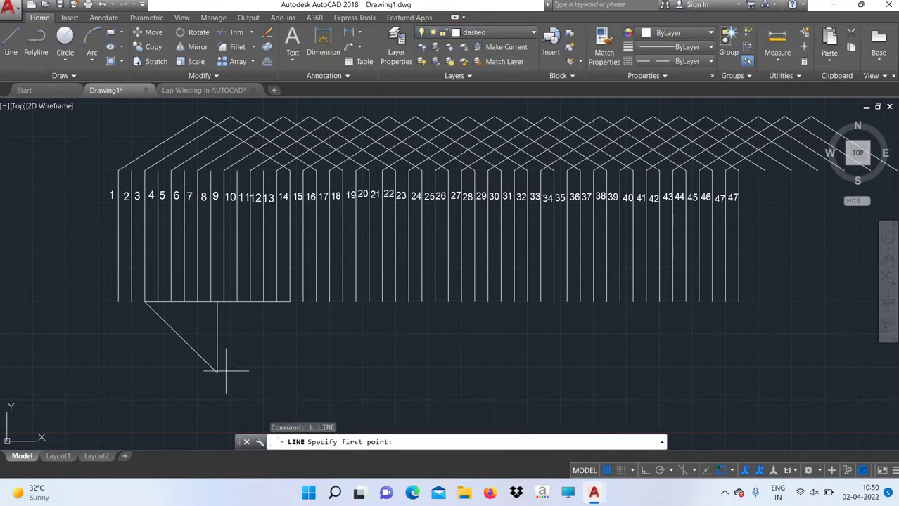
{"action": "left_click", "coordinate": [217, 372]}
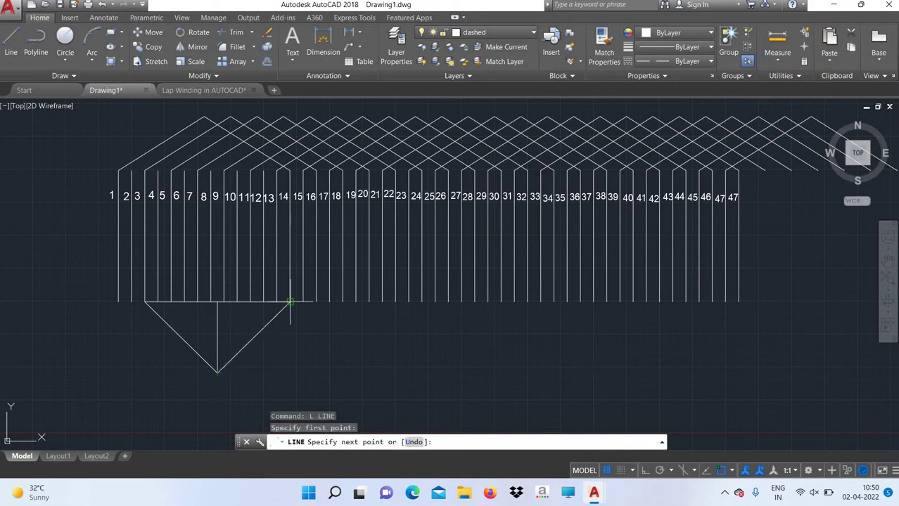
{"action": "left_click", "coordinate": [289, 303]}
{"action": "right_click", "coordinate": [356, 332]}
{"action": "left_click", "coordinate": [373, 352]}
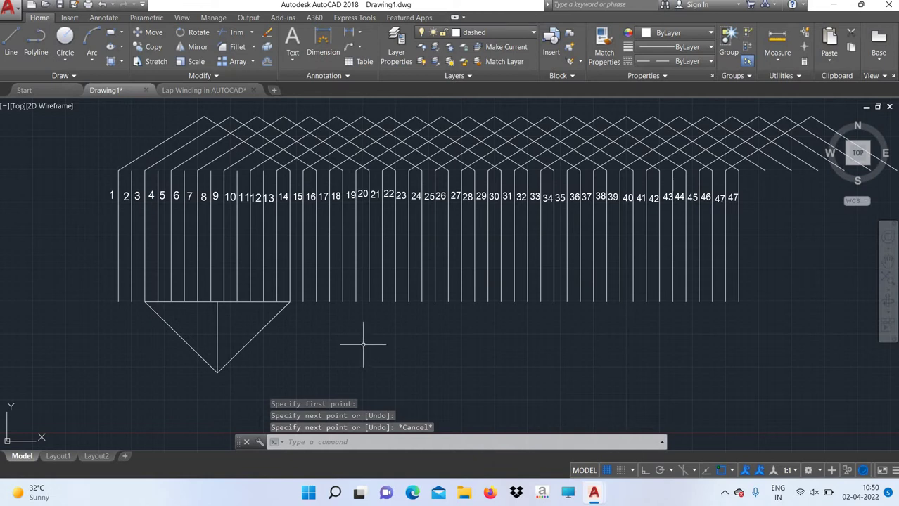
Erase the vertical and horizontal helper lines, then select the V's left diagonal.
{"action": "type", "text": "e"}
{"action": "key", "text": "Return"}
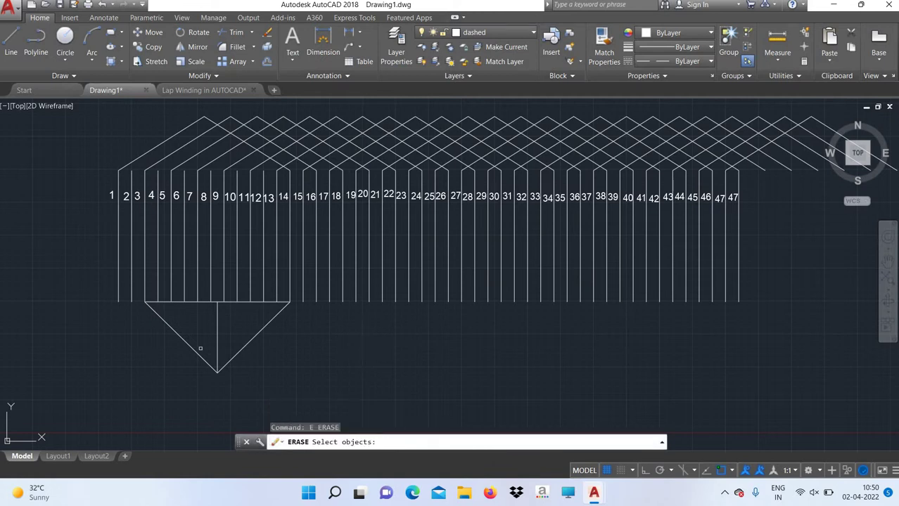
{"action": "left_click", "coordinate": [215, 338]}
{"action": "key", "text": "Return"}
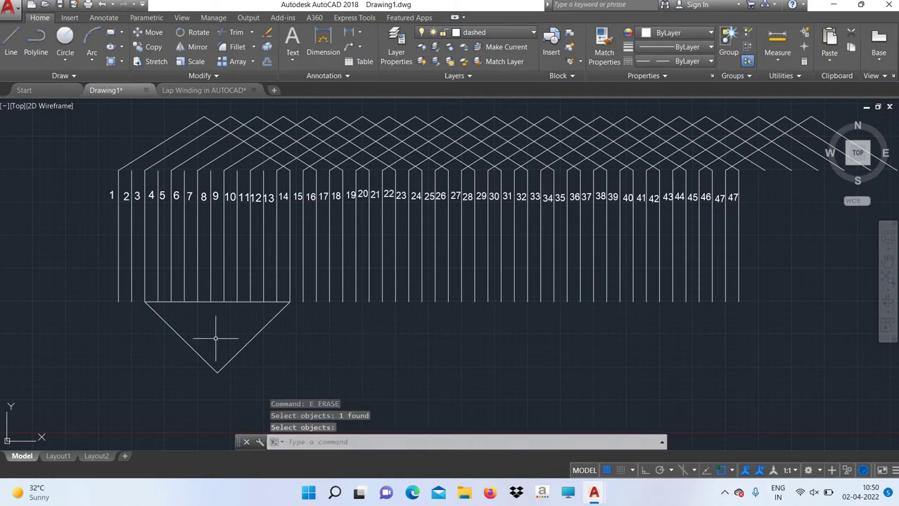
{"action": "type", "text": "e"}
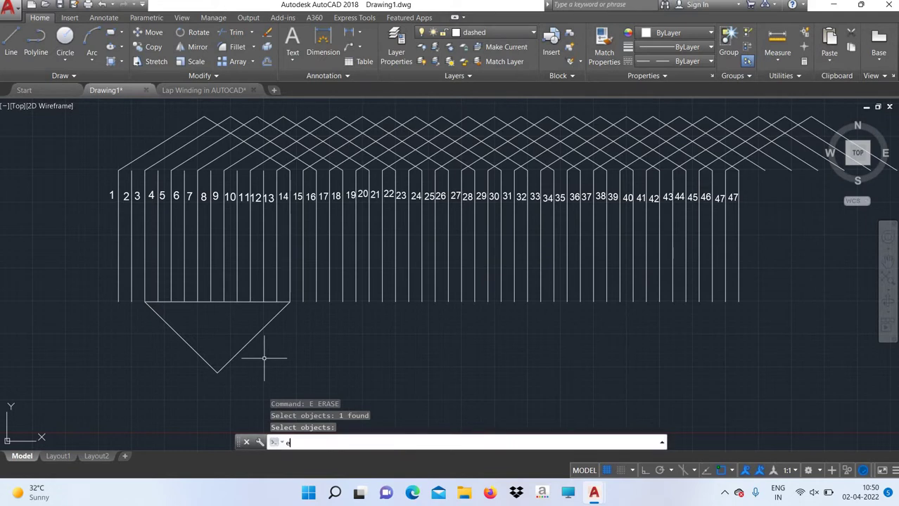
{"action": "key", "text": "Return"}
{"action": "left_click", "coordinate": [228, 303]}
{"action": "key", "text": "Return"}
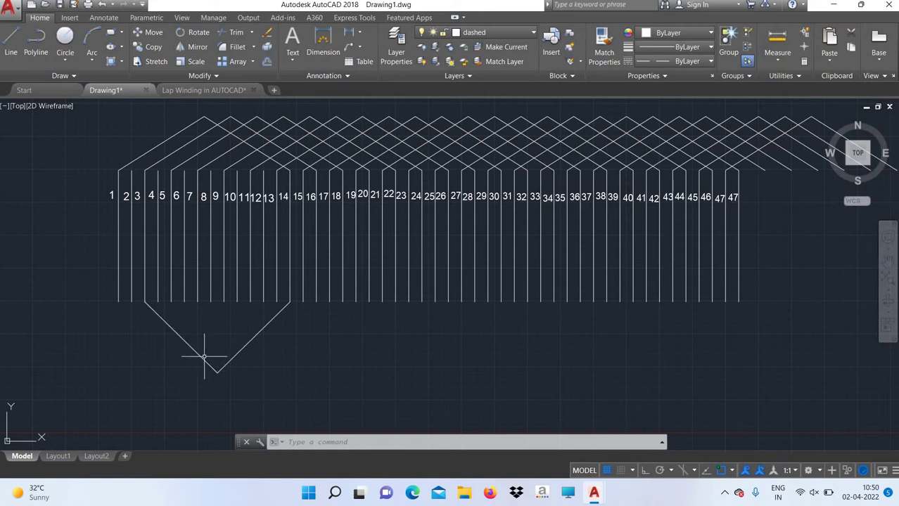
{"action": "left_click", "coordinate": [204, 358]}
Rectangular-array both V diagonals into 24 columns, 1 row, with 200 column spacing.
{"action": "left_click", "coordinate": [239, 353]}
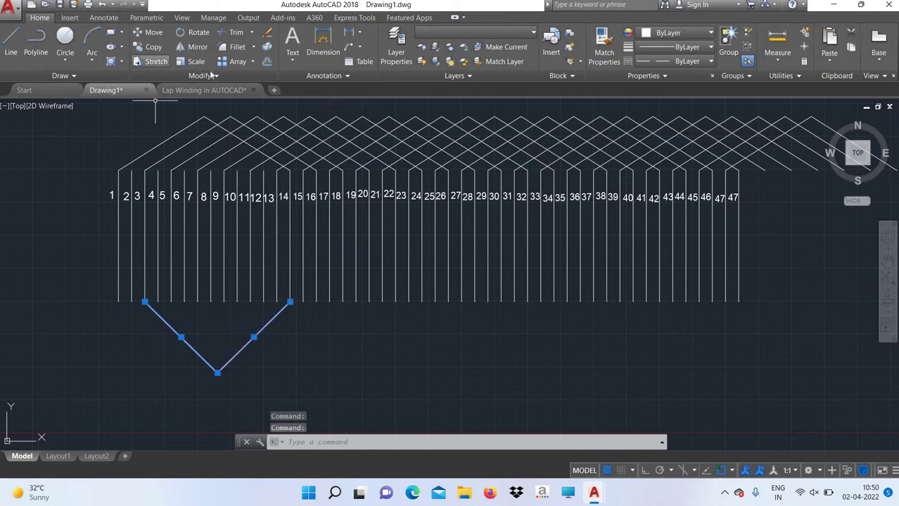
{"action": "left_click", "coordinate": [233, 61]}
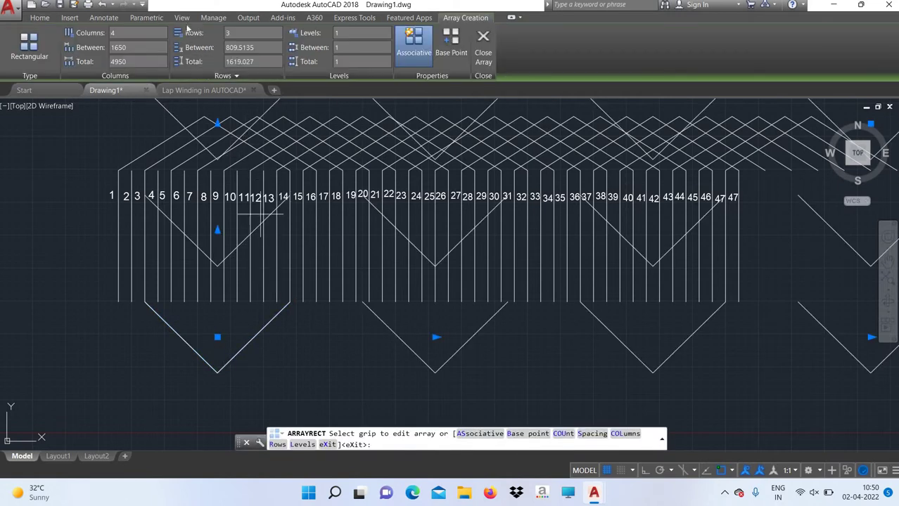
{"action": "left_click", "coordinate": [150, 33]}
{"action": "type", "text": "24"}
{"action": "key", "text": "Return"}
{"action": "type", "text": "1"}
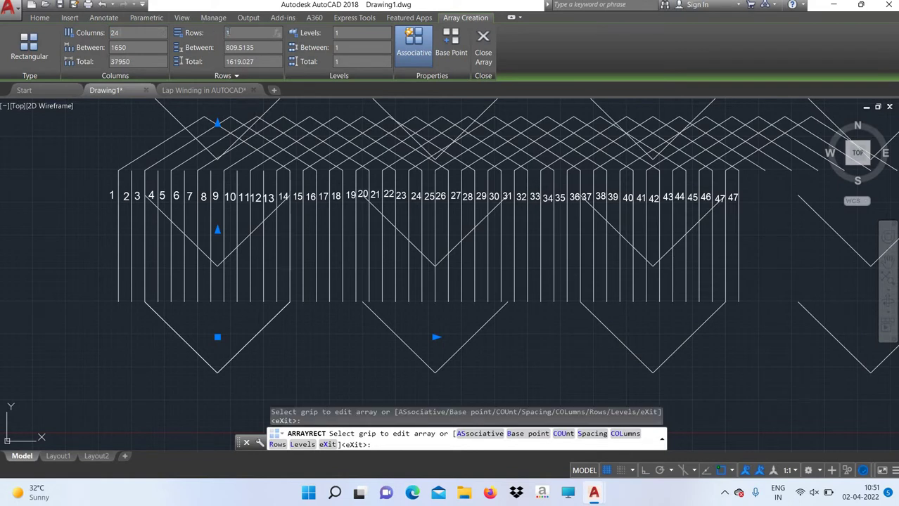
{"action": "key", "text": "Return"}
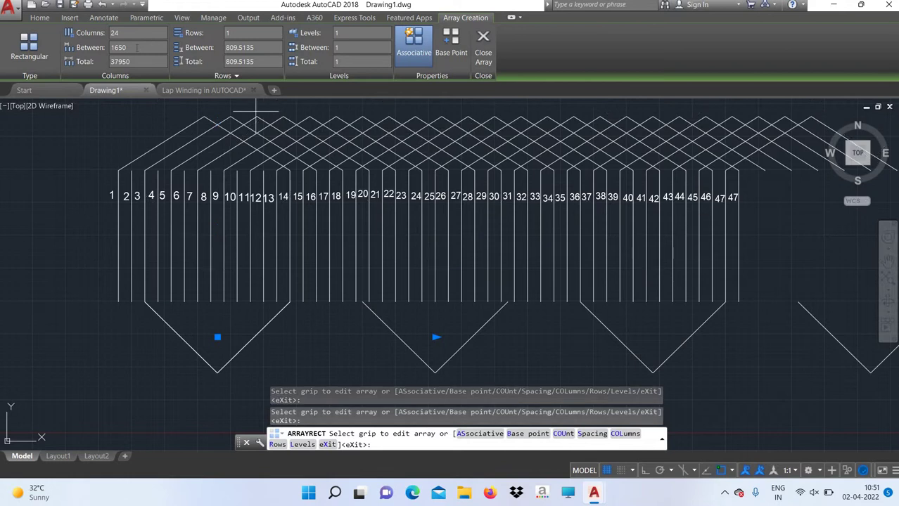
{"action": "left_click", "coordinate": [137, 47]}
{"action": "type", "text": "200"}
{"action": "key", "text": "Return"}
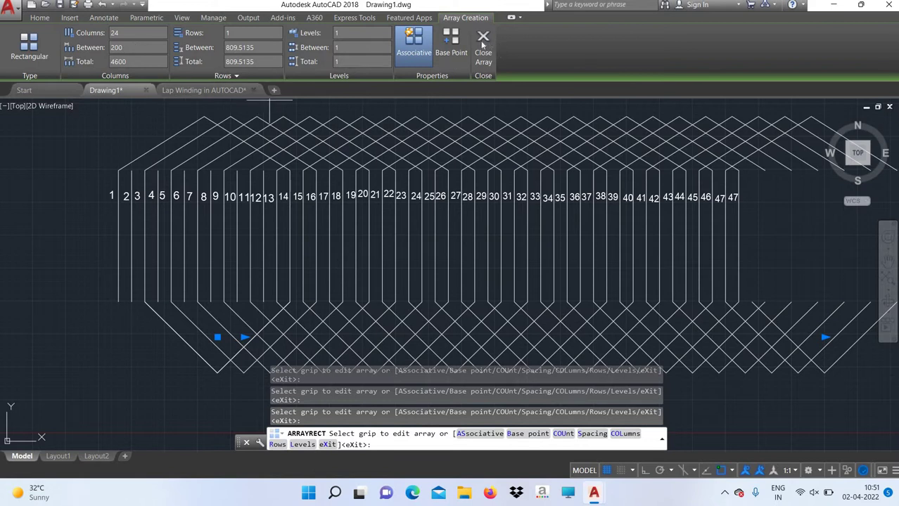
{"action": "left_click", "coordinate": [482, 42]}
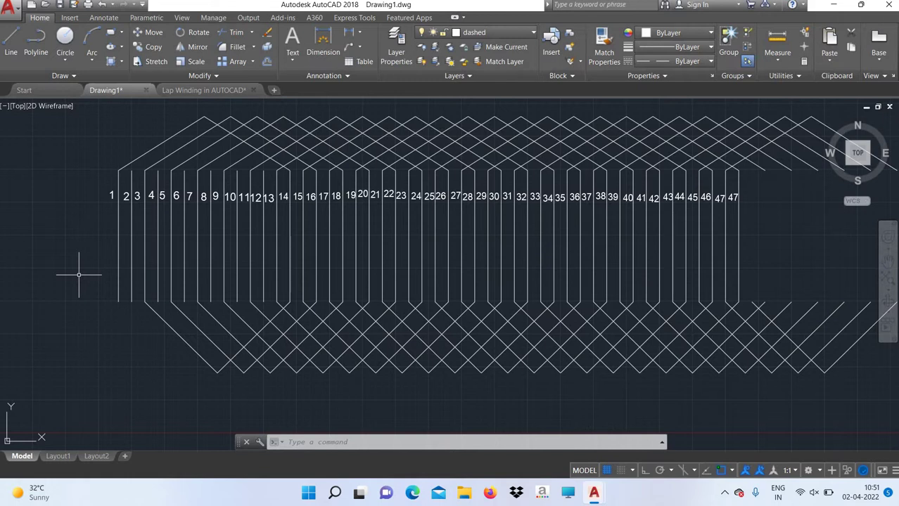
Select the lower coil-end array and put it on layer 0.
{"action": "scroll", "coordinate": [380, 332], "scroll_direction": "up", "scroll_amount": 3}
{"action": "scroll", "coordinate": [381, 332], "scroll_direction": "up", "scroll_amount": 3}
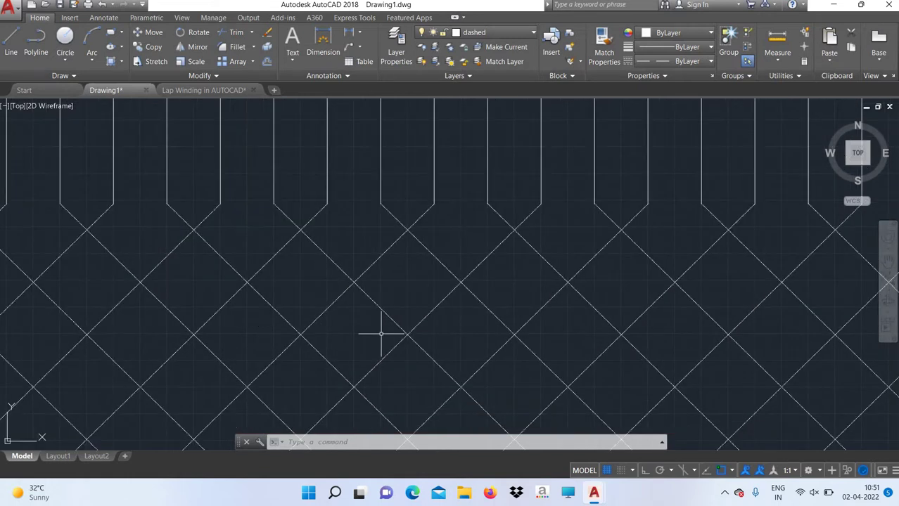
{"action": "scroll", "coordinate": [96, 357], "scroll_direction": "down", "scroll_amount": 1}
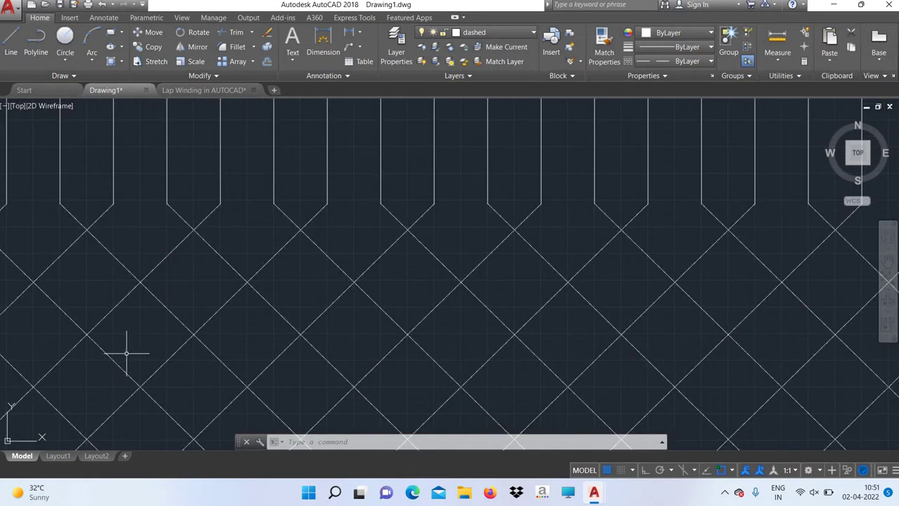
{"action": "scroll", "coordinate": [125, 353], "scroll_direction": "down", "scroll_amount": 4}
{"action": "scroll", "coordinate": [125, 355], "scroll_direction": "down", "scroll_amount": 3}
{"action": "scroll", "coordinate": [125, 362], "scroll_direction": "down", "scroll_amount": 1}
{"action": "scroll", "coordinate": [116, 366], "scroll_direction": "up", "scroll_amount": 3}
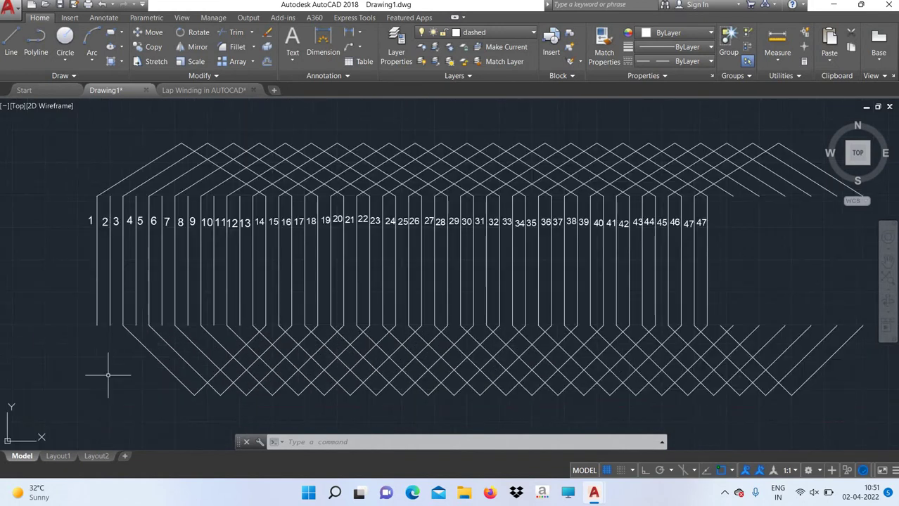
{"action": "scroll", "coordinate": [124, 366], "scroll_direction": "up", "scroll_amount": 2}
{"action": "scroll", "coordinate": [169, 378], "scroll_direction": "down", "scroll_amount": 3}
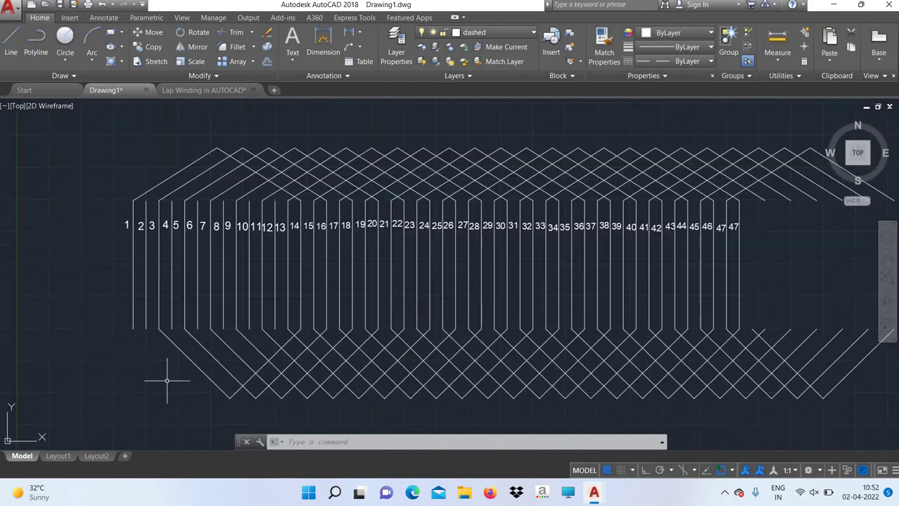
{"action": "left_click", "coordinate": [290, 363]}
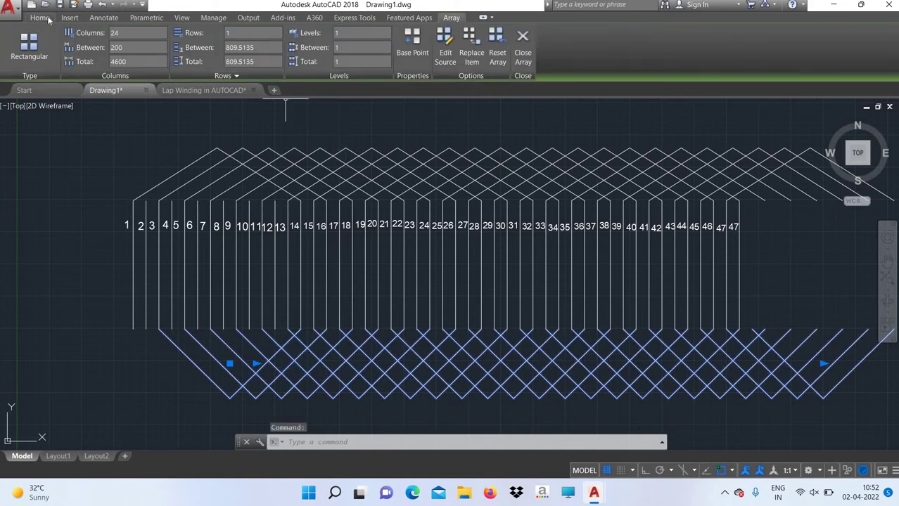
{"action": "left_click", "coordinate": [43, 17]}
{"action": "left_click", "coordinate": [475, 33]}
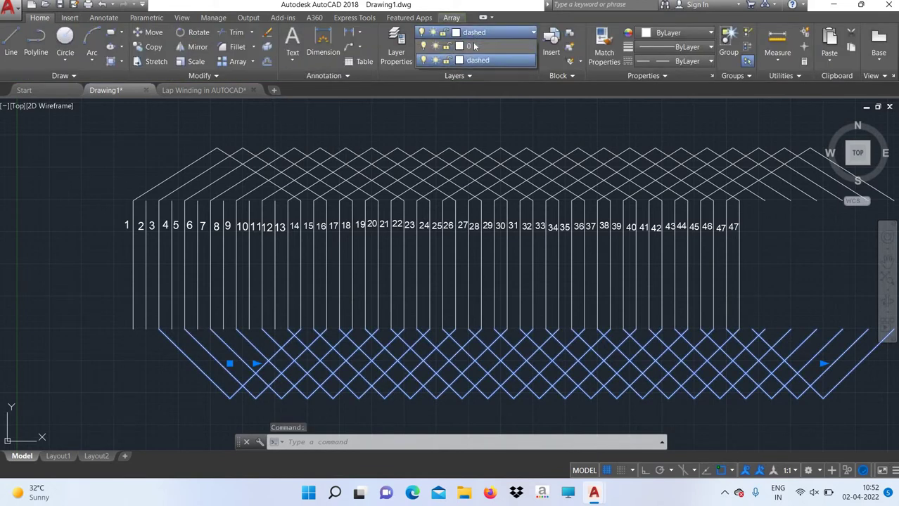
{"action": "left_click", "coordinate": [475, 46]}
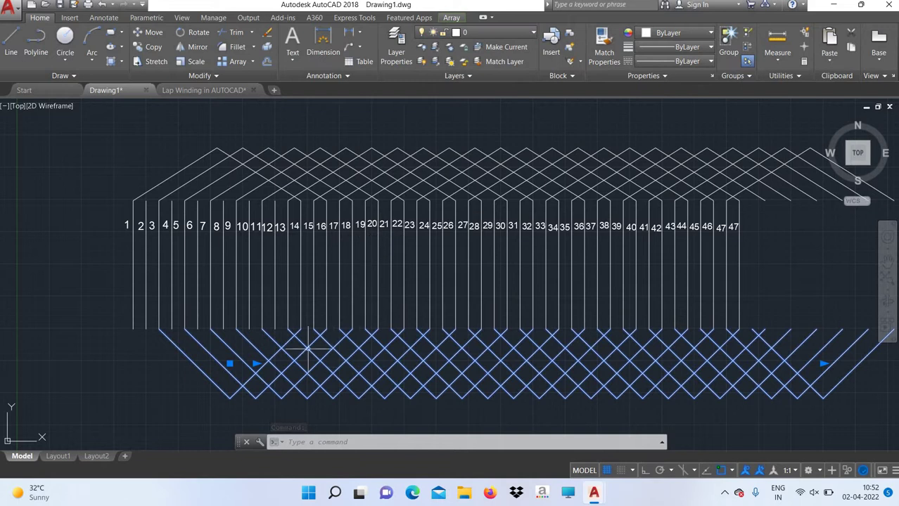
Window-select part of the lower lines, clear the selection, and ZOOM All.
{"action": "left_click", "coordinate": [157, 384]}
{"action": "scroll", "coordinate": [239, 374], "scroll_direction": "up", "scroll_amount": 3}
{"action": "scroll", "coordinate": [258, 363], "scroll_direction": "up", "scroll_amount": 3}
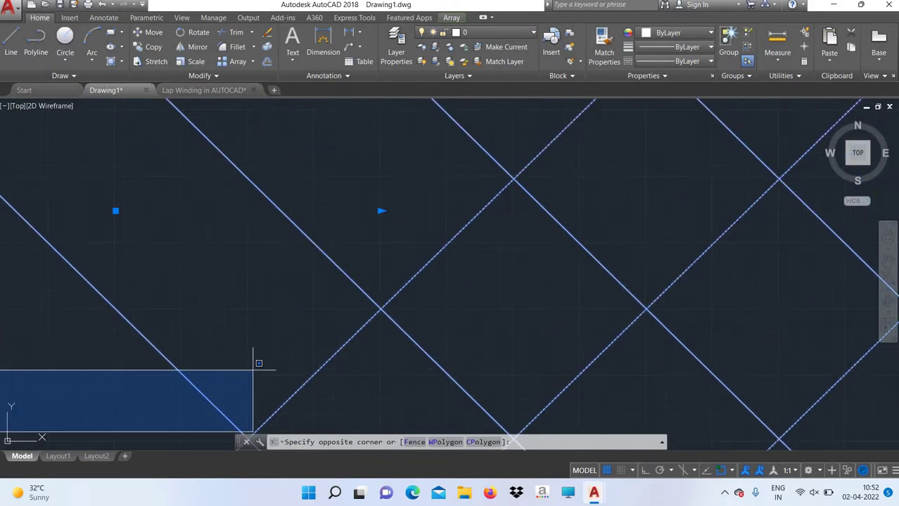
{"action": "left_click", "coordinate": [255, 366]}
{"action": "scroll", "coordinate": [257, 308], "scroll_direction": "down", "scroll_amount": 3}
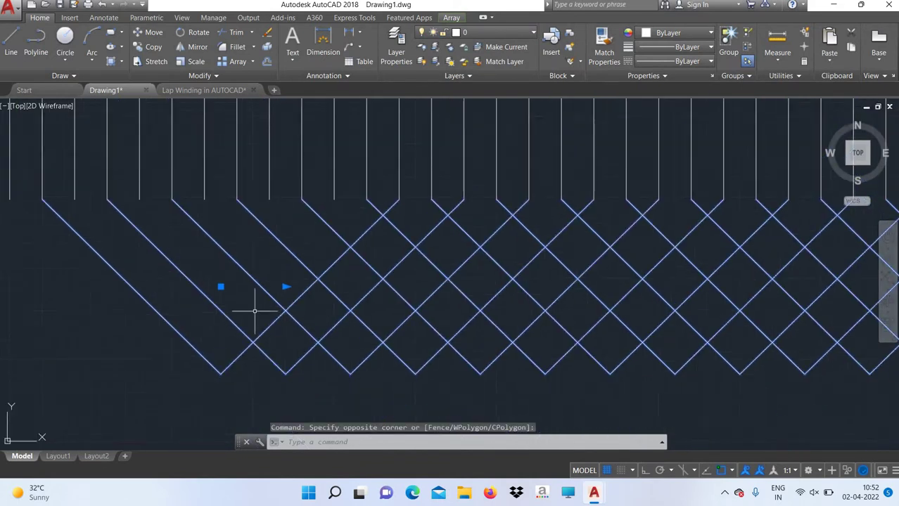
{"action": "scroll", "coordinate": [240, 296], "scroll_direction": "down", "scroll_amount": 2}
{"action": "scroll", "coordinate": [254, 309], "scroll_direction": "down", "scroll_amount": 2}
{"action": "key", "text": "Escape"}
{"action": "type", "text": "z"}
{"action": "key", "text": "Return"}
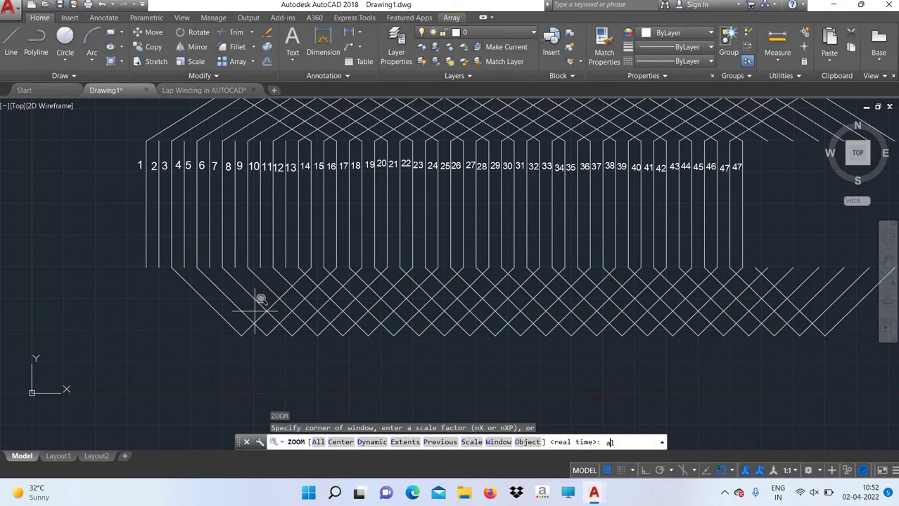
{"action": "type", "text": "all"}
{"action": "key", "text": "Return"}
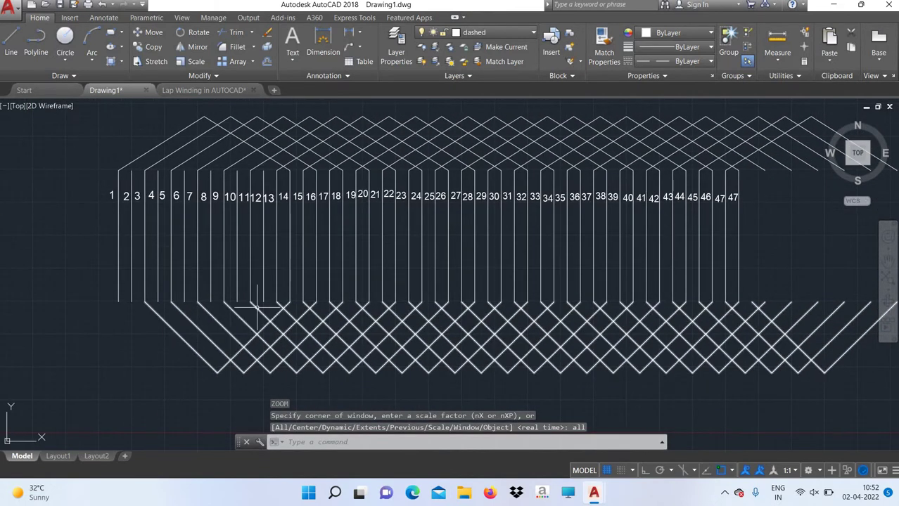
Pan and wheel-zoom to enlarge the lower crossing coil-end lines.
{"action": "type", "text": "pan"}
{"action": "key", "text": "Return"}
{"action": "left_click_drag", "start_coordinate": [505, 304], "coordinate": [425, 279]}
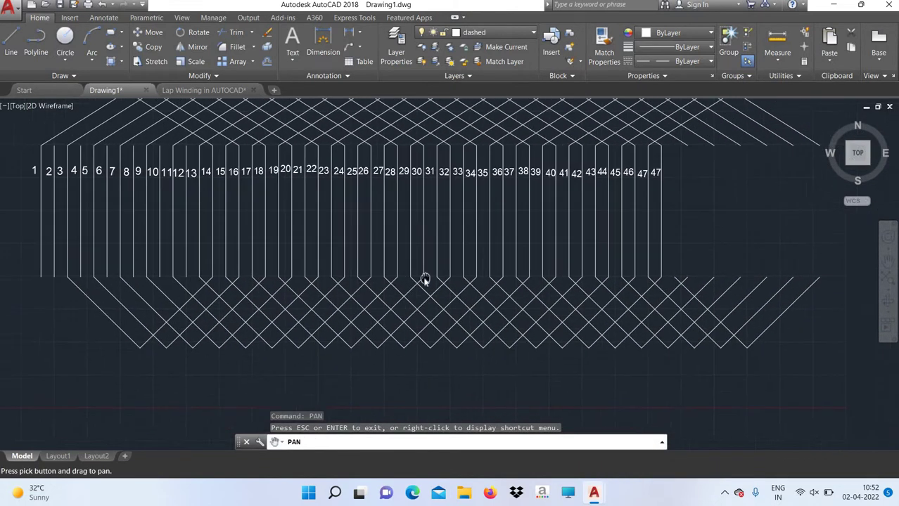
{"action": "right_click", "coordinate": [425, 280]}
{"action": "left_click", "coordinate": [436, 285]}
{"action": "scroll", "coordinate": [366, 298], "scroll_direction": "up", "scroll_amount": 10}
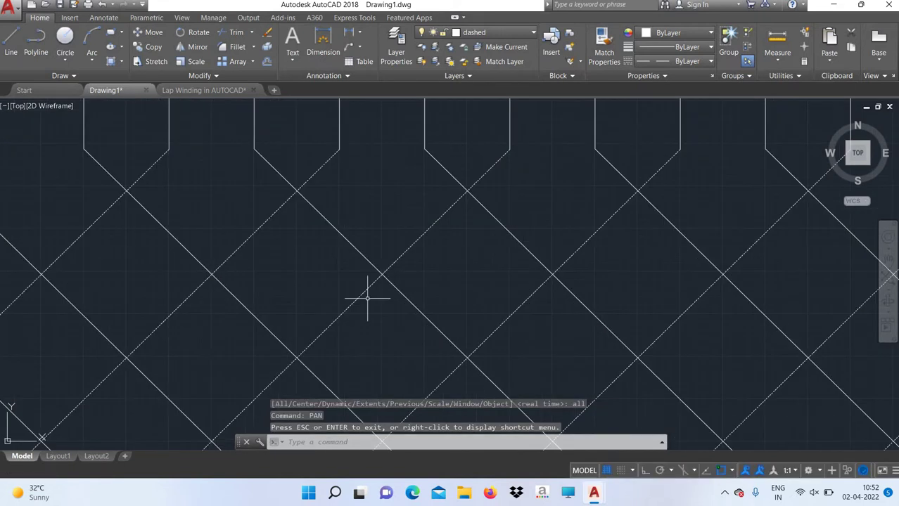
{"action": "scroll", "coordinate": [366, 299], "scroll_direction": "down", "scroll_amount": 4}
{"action": "scroll", "coordinate": [366, 298], "scroll_direction": "down", "scroll_amount": 3}
{"action": "scroll", "coordinate": [367, 298], "scroll_direction": "down", "scroll_amount": 3}
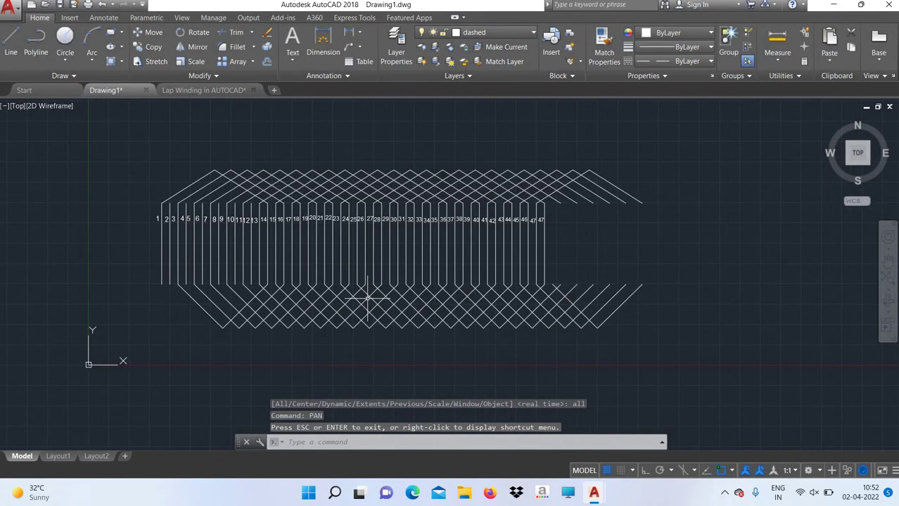
{"action": "type", "text": "pa"}
{"action": "key", "text": "Return"}
{"action": "left_click_drag", "start_coordinate": [344, 274], "coordinate": [298, 253]}
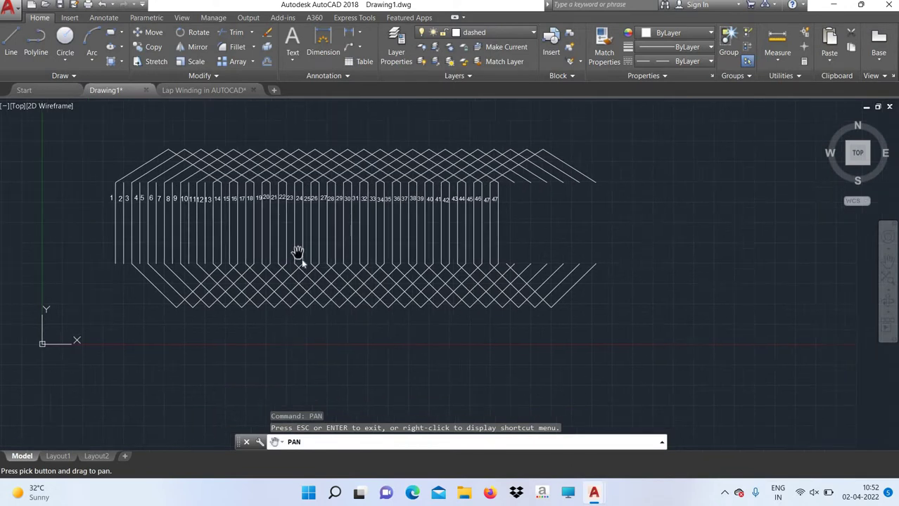
{"action": "right_click", "coordinate": [298, 253]}
{"action": "left_click", "coordinate": [302, 259]}
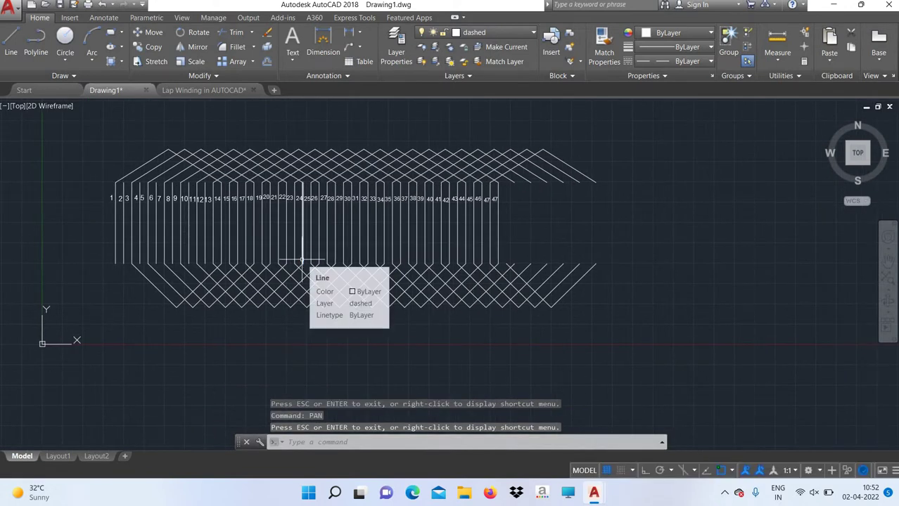
{"action": "scroll", "coordinate": [266, 277], "scroll_direction": "up", "scroll_amount": 2}
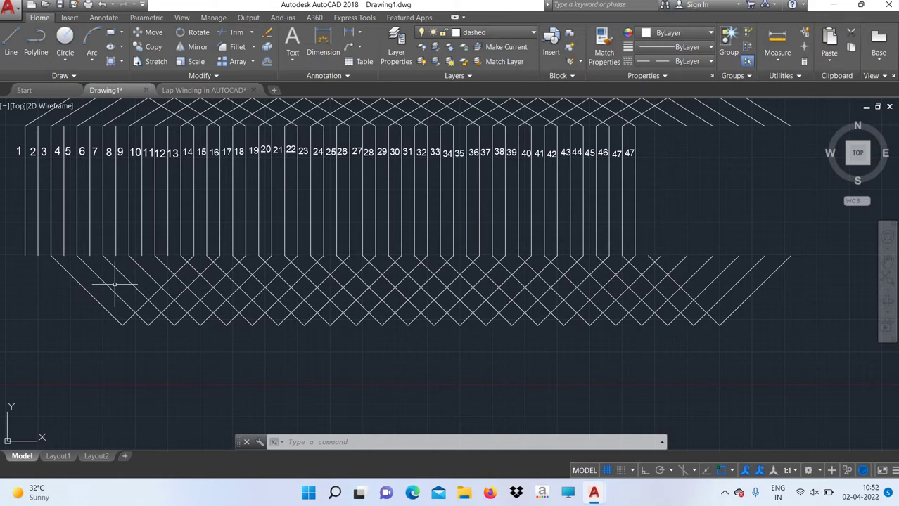
{"action": "left_click", "coordinate": [179, 268]}
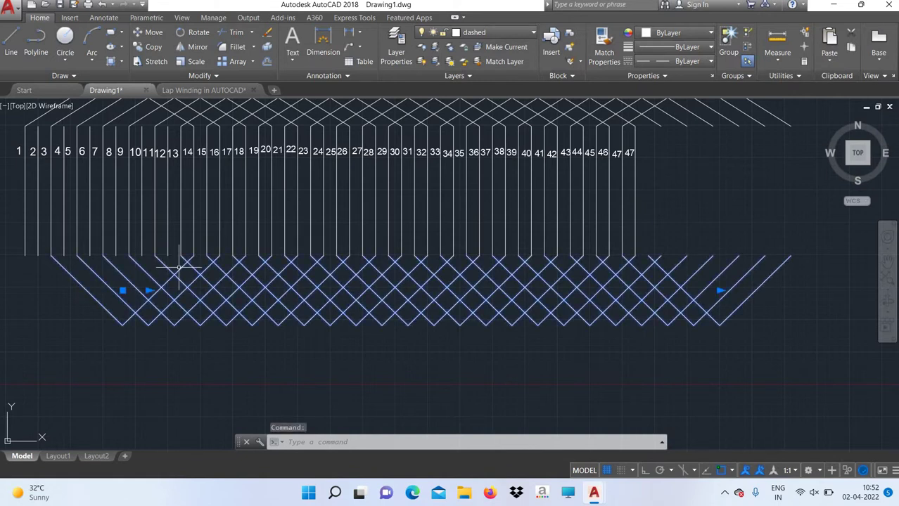
{"action": "right_click", "coordinate": [186, 356]}
{"action": "left_click", "coordinate": [167, 349]}
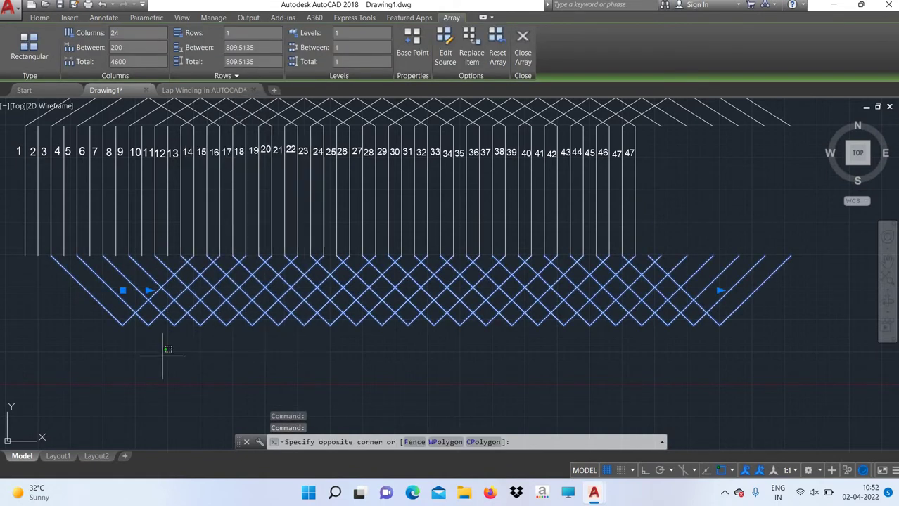
{"action": "type", "text": "explod"}
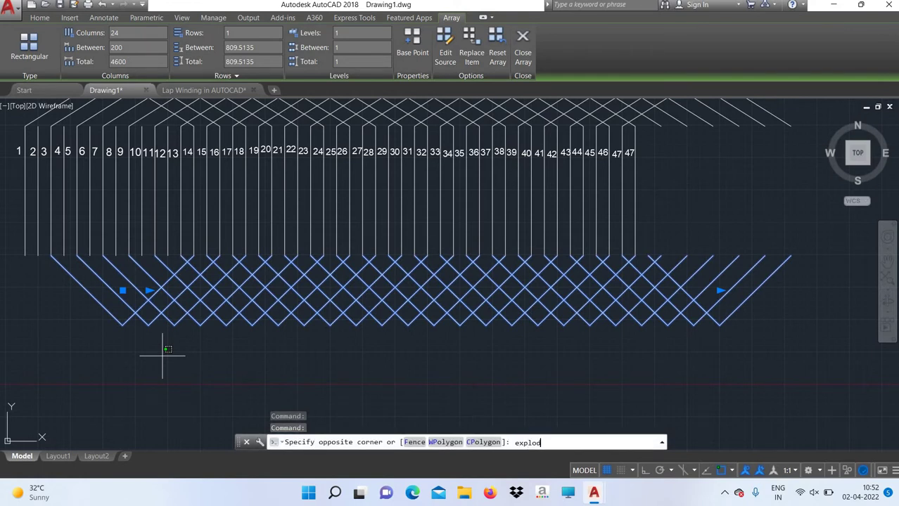
{"action": "type", "text": "e"}
{"action": "key", "text": "BackSpace"}
{"action": "key", "text": "BackSpace"}
{"action": "key", "text": "BackSpace"}
{"action": "key", "text": "BackSpace"}
{"action": "key", "text": "BackSpace"}
{"action": "key", "text": "BackSpace"}
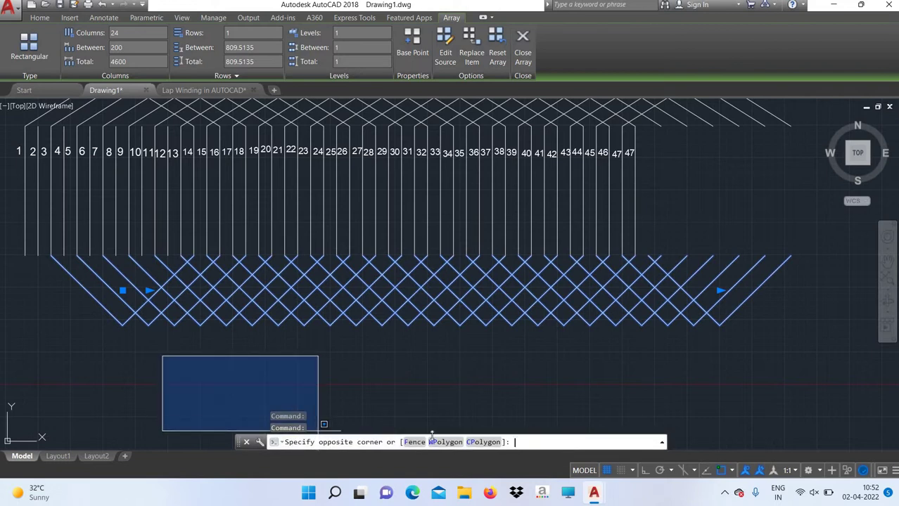
{"action": "type", "text": "explode"}
{"action": "key", "text": "Return"}
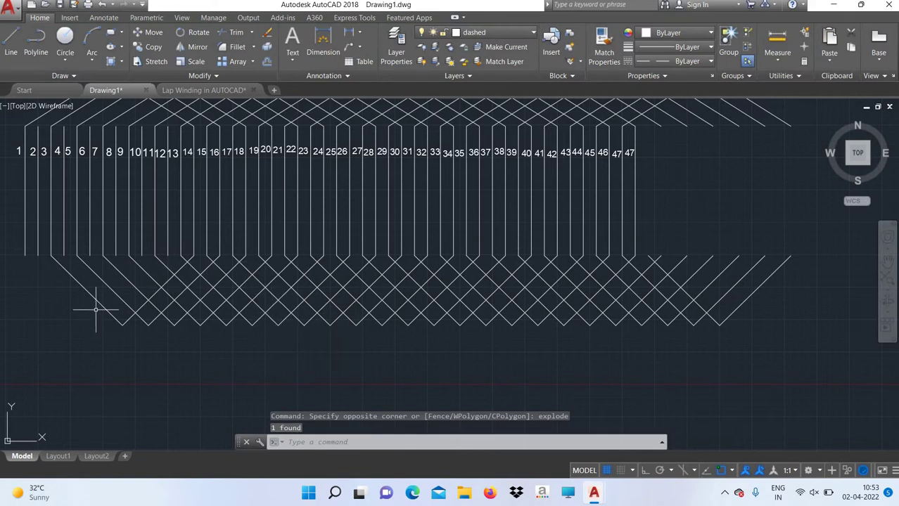
{"action": "type", "text": "cop"}
{"action": "key", "text": "Return"}
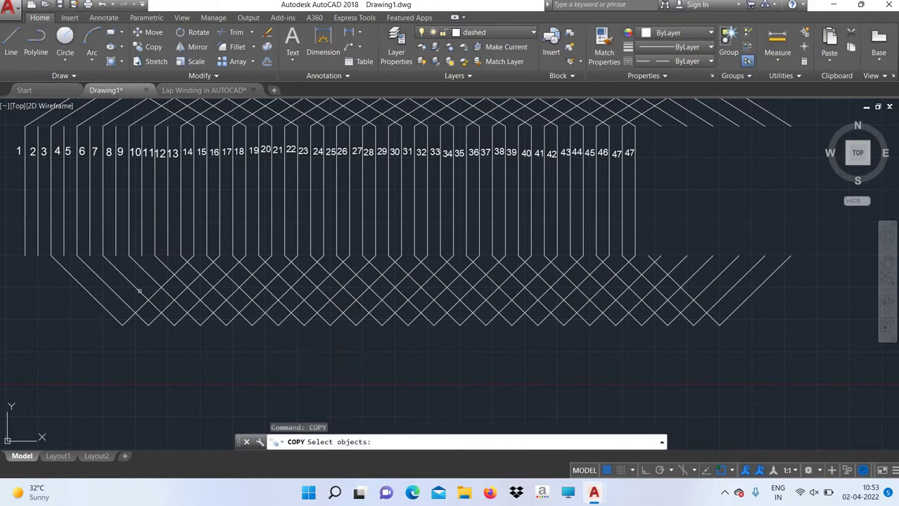
{"action": "left_click", "coordinate": [153, 291]}
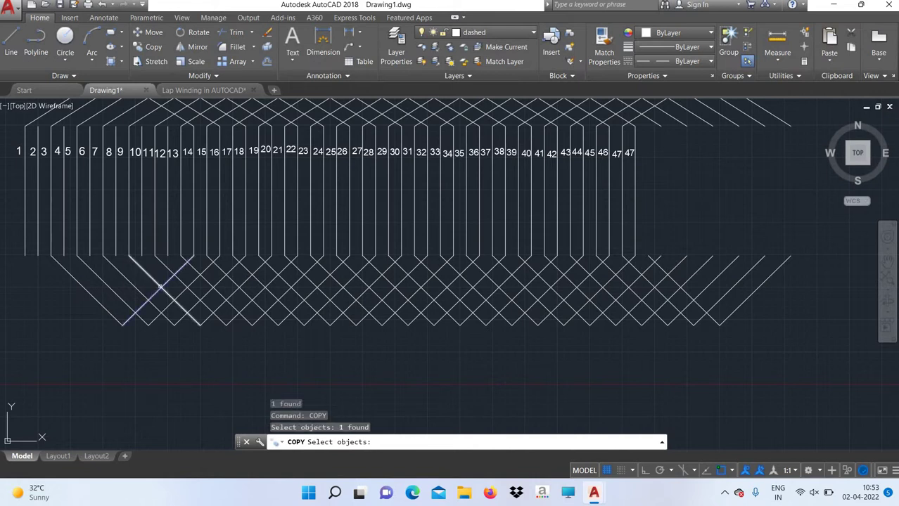
{"action": "key", "text": "Return"}
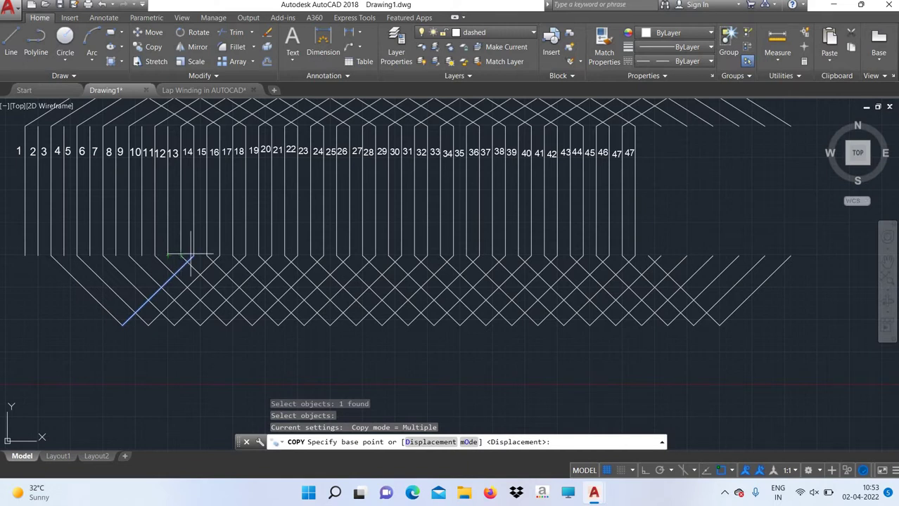
{"action": "left_click", "coordinate": [181, 254]}
{"action": "left_click", "coordinate": [181, 255]}
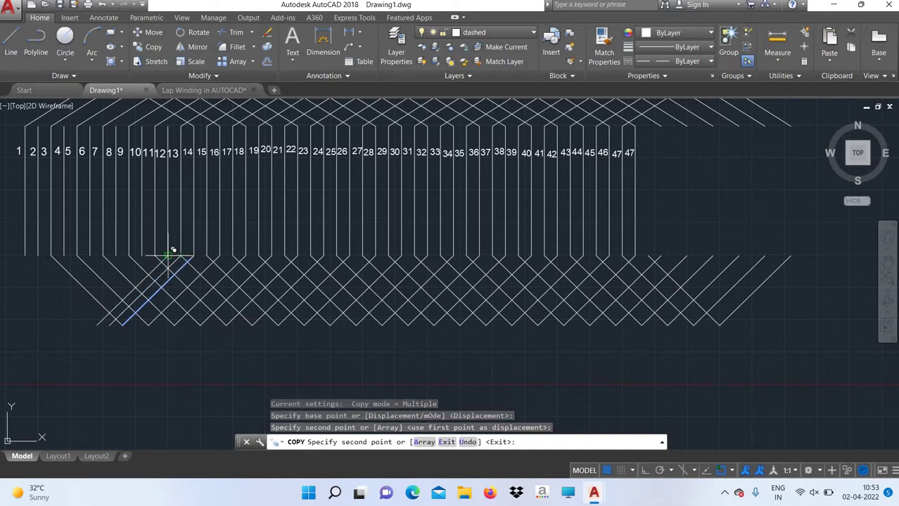
{"action": "left_click", "coordinate": [169, 255]}
{"action": "left_click", "coordinate": [154, 254]}
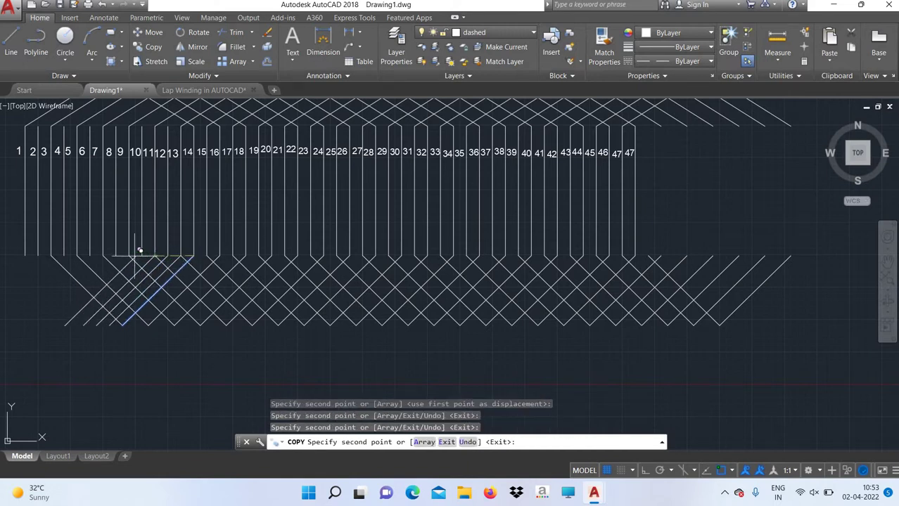
{"action": "left_click", "coordinate": [141, 254]}
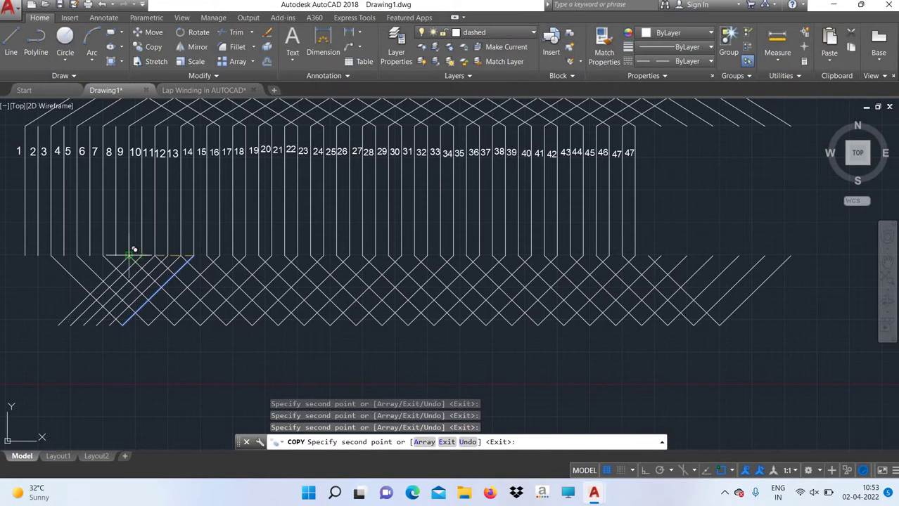
{"action": "left_click", "coordinate": [127, 255]}
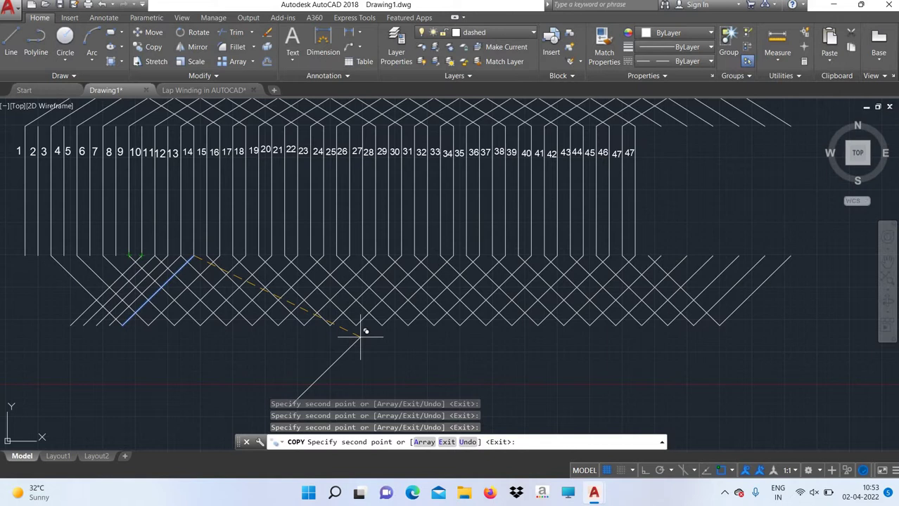
{"action": "left_click", "coordinate": [104, 255]}
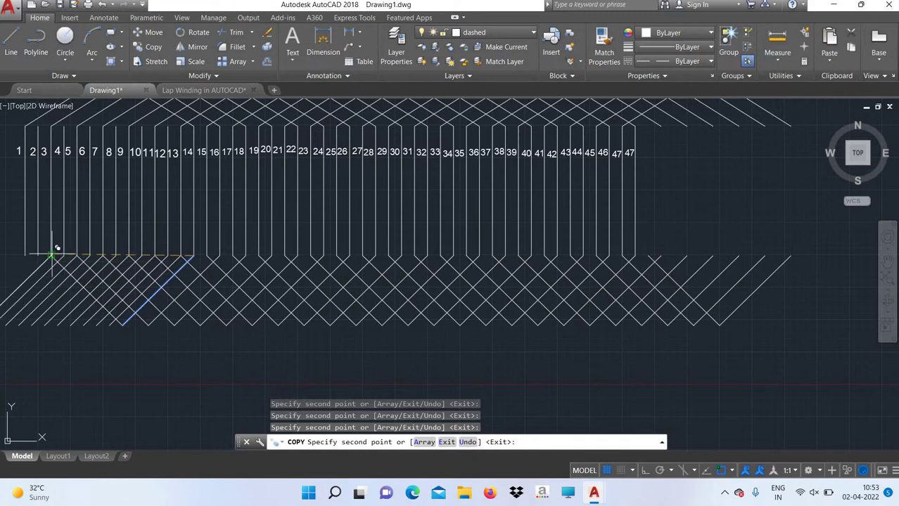
{"action": "right_click", "coordinate": [195, 317]}
{"action": "left_click", "coordinate": [211, 316]}
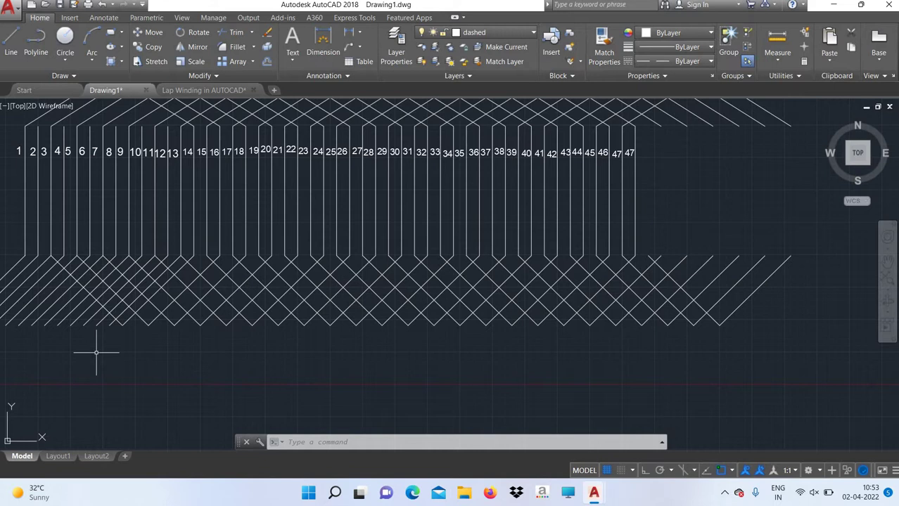
{"action": "key", "text": "ctrl+z"}
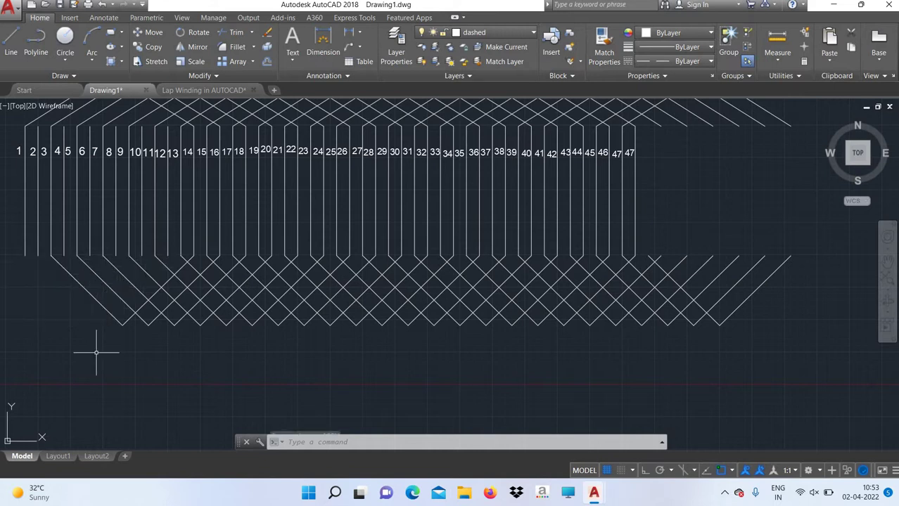
{"action": "key", "text": "ctrl+z"}
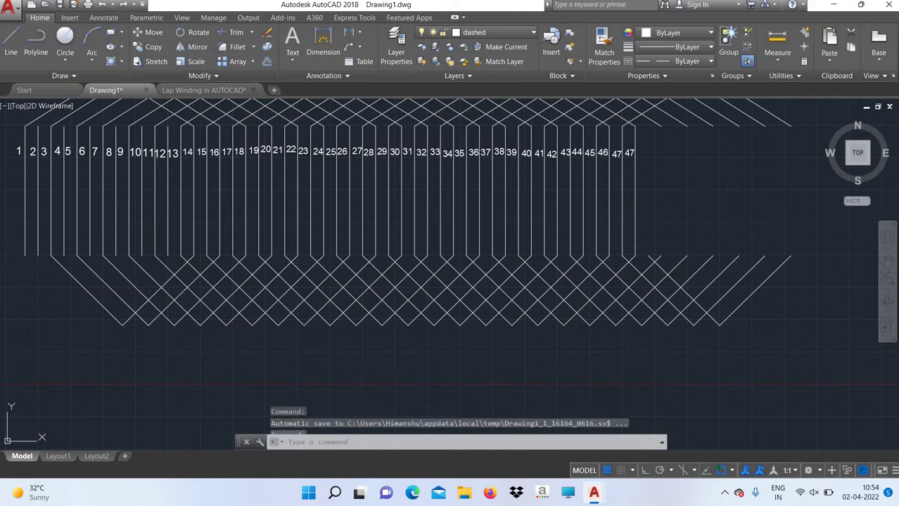
Delete the lower diamond array, set layer 0 current, and switch to Lap Winding in AUTOCAD.
{"action": "left_click", "coordinate": [344, 287]}
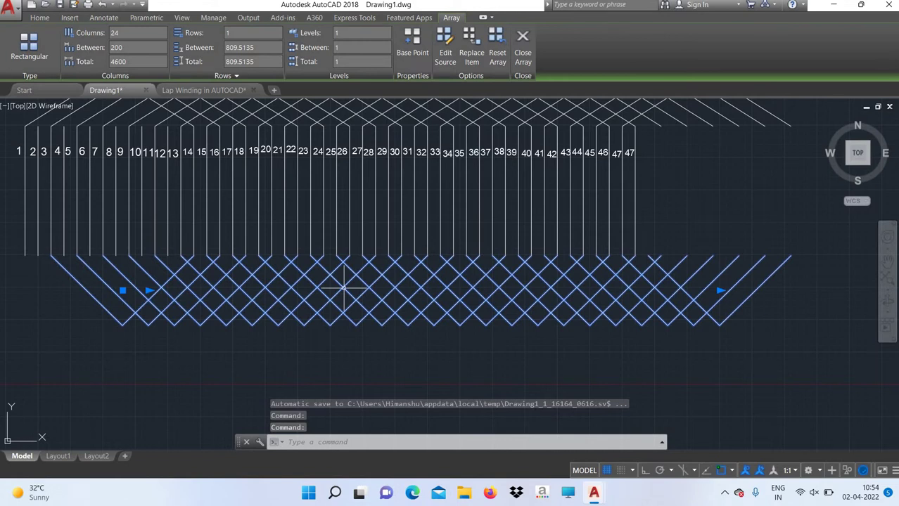
{"action": "key", "text": "Delete"}
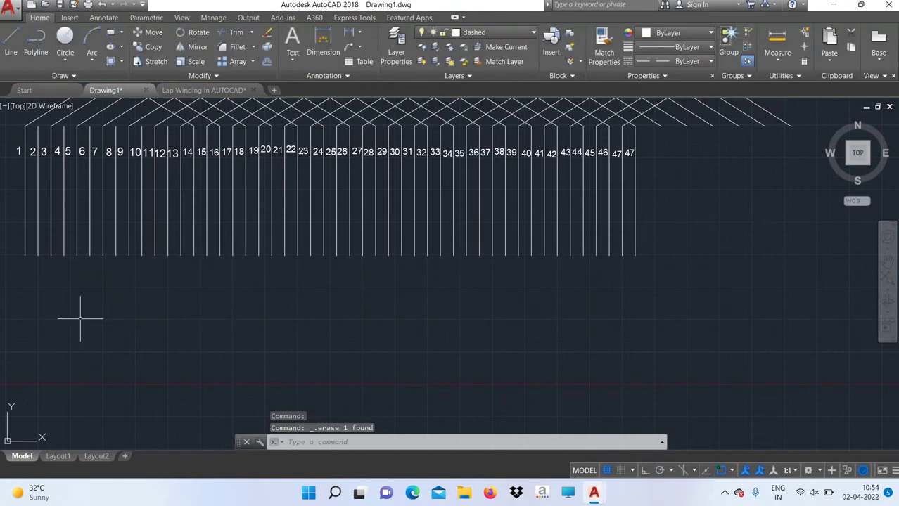
{"action": "scroll", "coordinate": [80, 319], "scroll_direction": "down", "scroll_amount": 1}
{"action": "scroll", "coordinate": [80, 316], "scroll_direction": "up", "scroll_amount": 1}
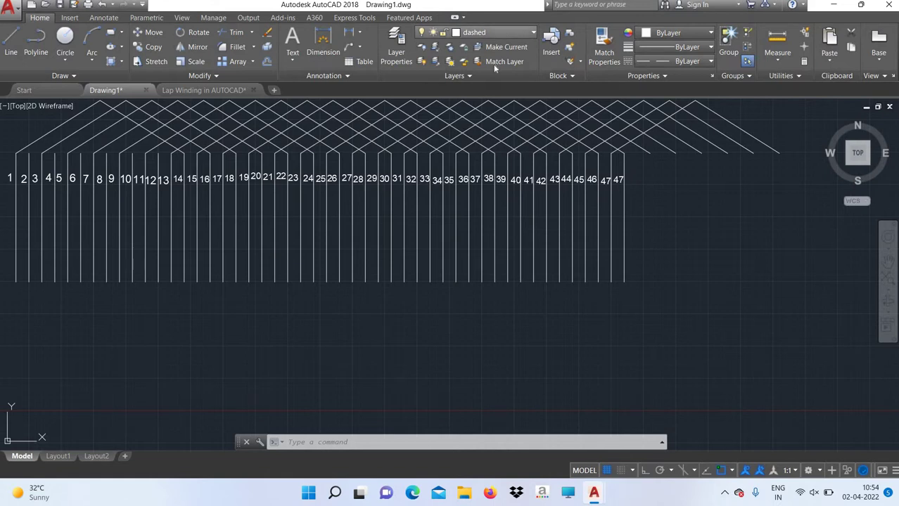
{"action": "left_click", "coordinate": [487, 47]}
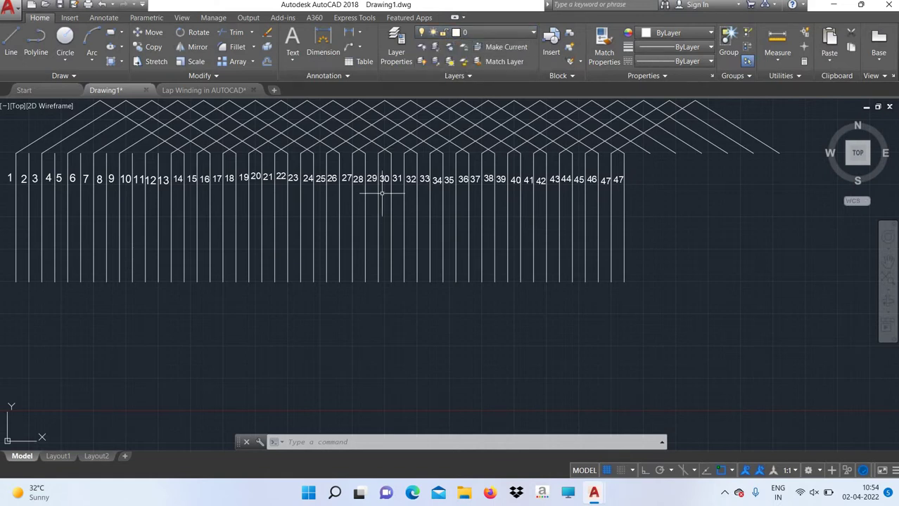
{"action": "key", "text": "ctrl+Tab"}
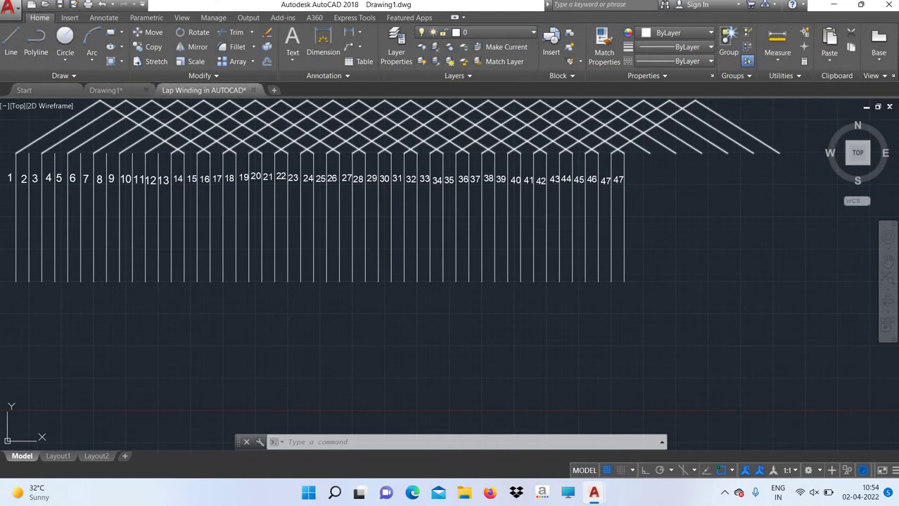
Zoom in and out over the finished 48-slot lap winding drawing, then return to Start.
{"action": "scroll", "coordinate": [197, 236], "scroll_direction": "up", "scroll_amount": 3}
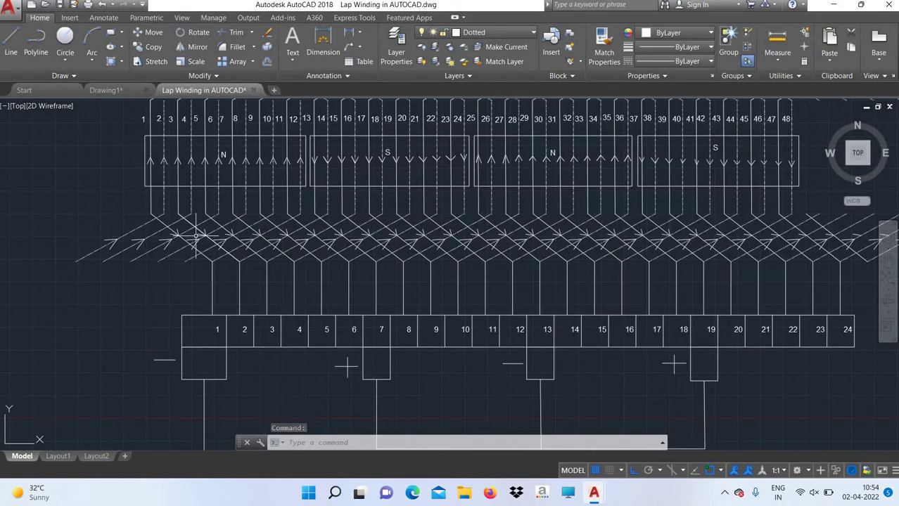
{"action": "scroll", "coordinate": [197, 235], "scroll_direction": "down", "scroll_amount": 2}
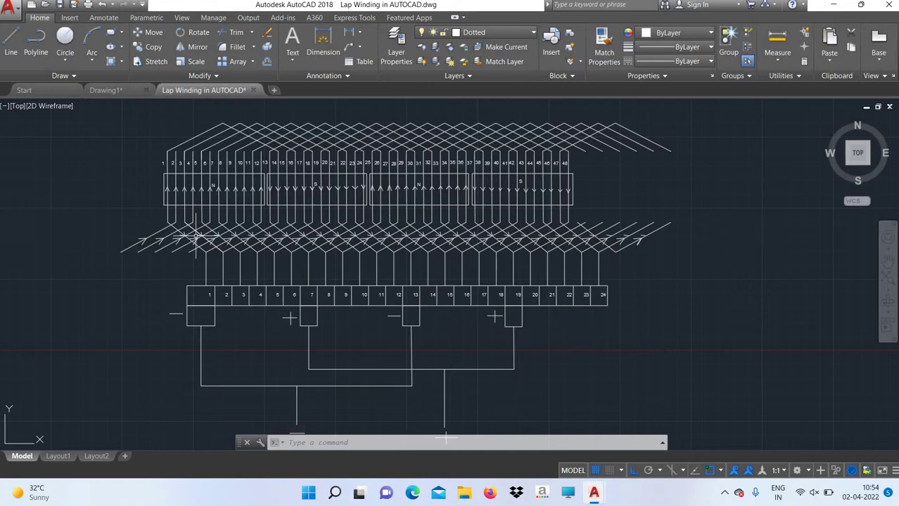
{"action": "left_click", "coordinate": [28, 90]}
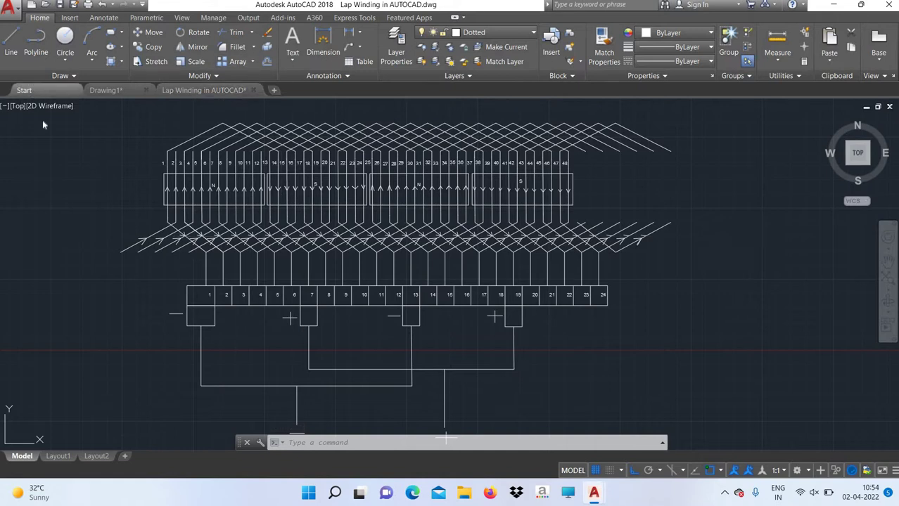
Back in Drawing1, draw a horizontal base line from slot 1's bottom end to under slot 13.
{"action": "left_click", "coordinate": [107, 90]}
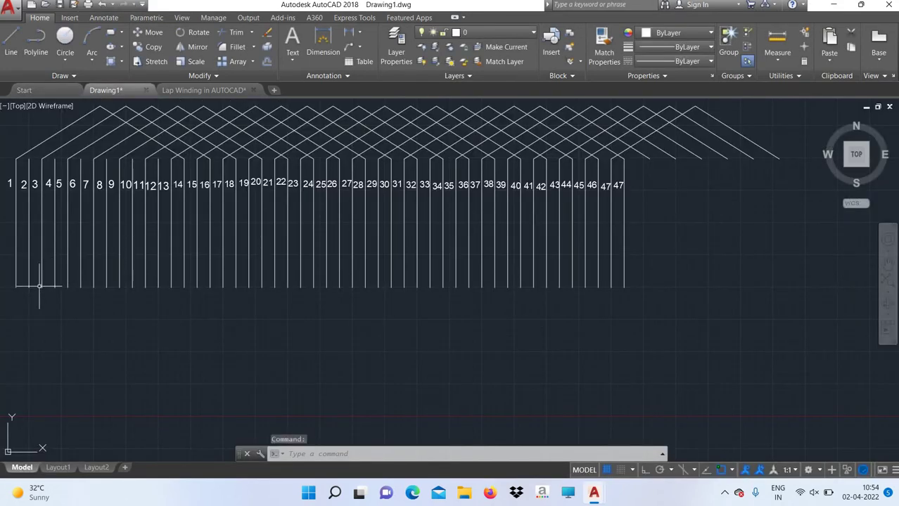
{"action": "type", "text": "l"}
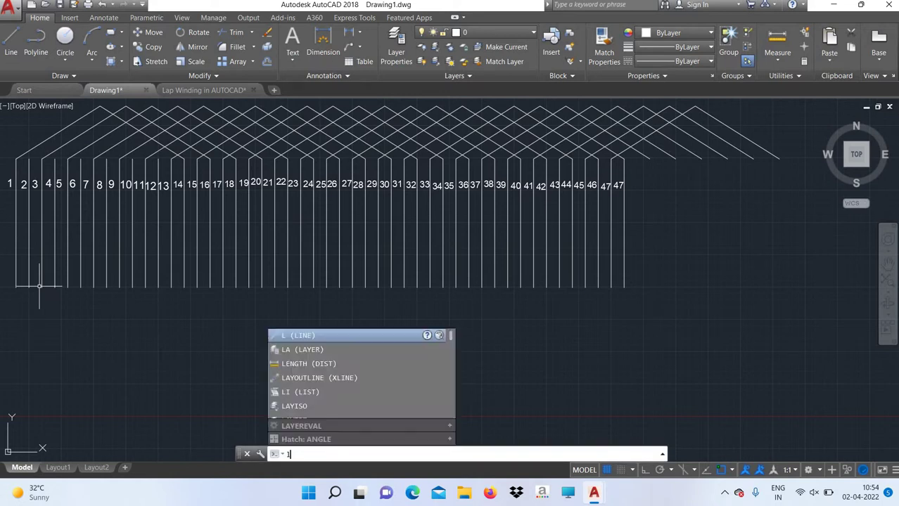
{"action": "key", "text": "Return"}
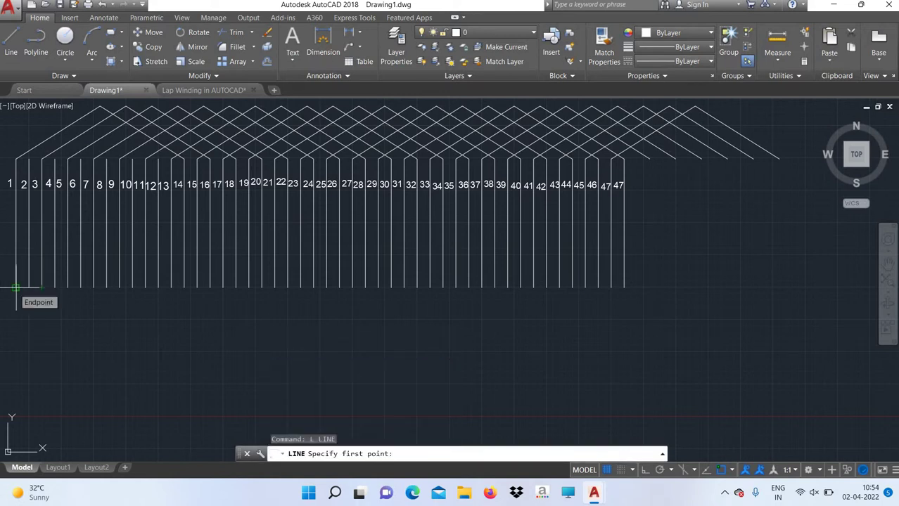
{"action": "left_click", "coordinate": [16, 287]}
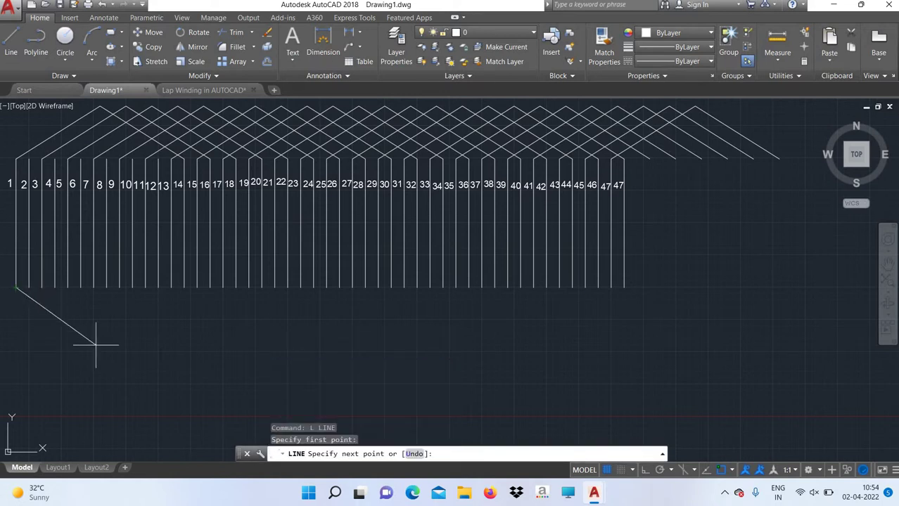
{"action": "left_click", "coordinate": [158, 286]}
{"action": "right_click", "coordinate": [184, 286]}
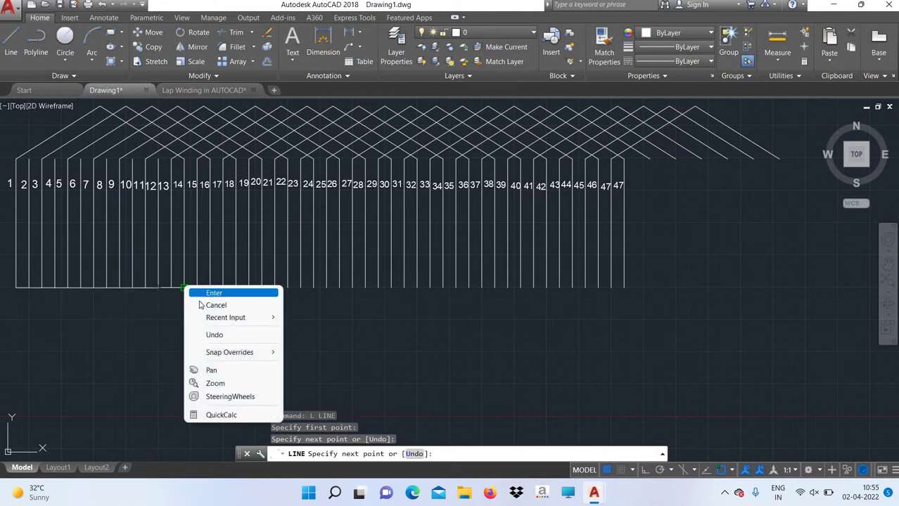
{"action": "left_click", "coordinate": [199, 304]}
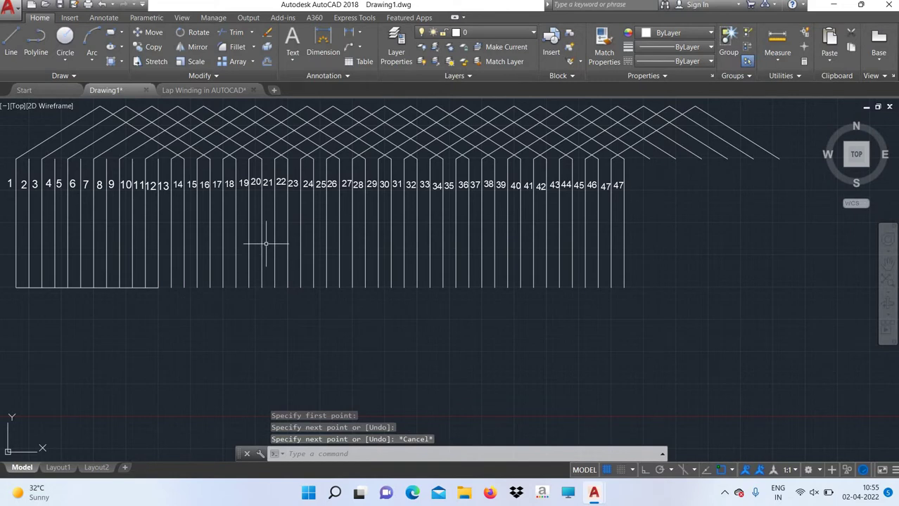
Draw a vertical line down from the base line's midpoint, then undo it.
{"action": "type", "text": "l"}
{"action": "key", "text": "Return"}
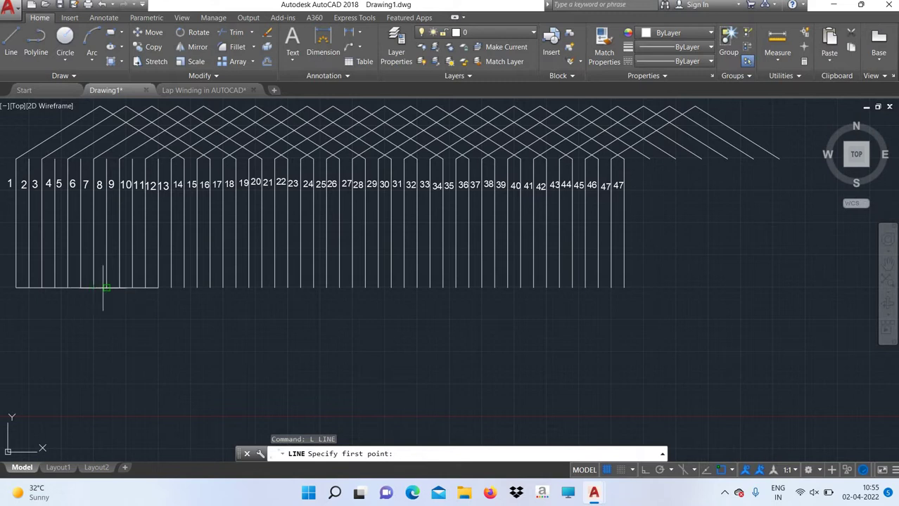
{"action": "left_click", "coordinate": [87, 287]}
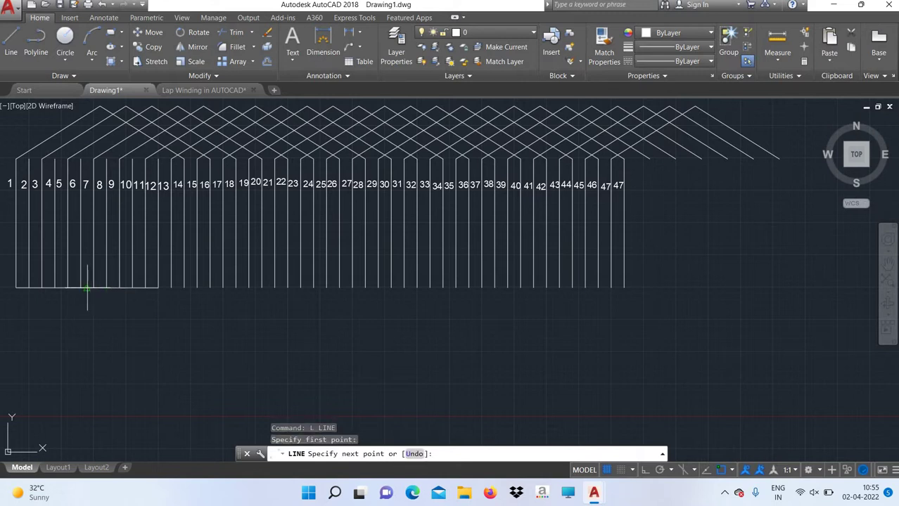
{"action": "left_click", "coordinate": [87, 350]}
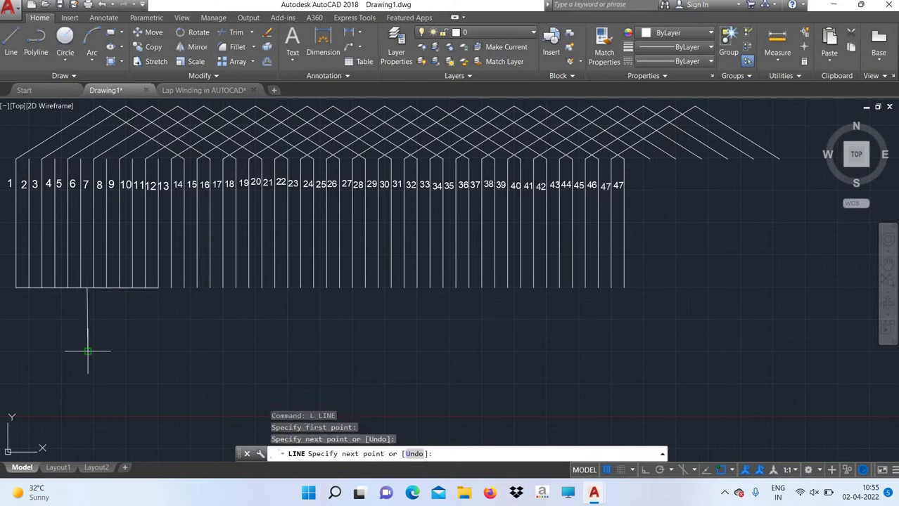
{"action": "right_click", "coordinate": [125, 338]}
{"action": "left_click", "coordinate": [131, 356]}
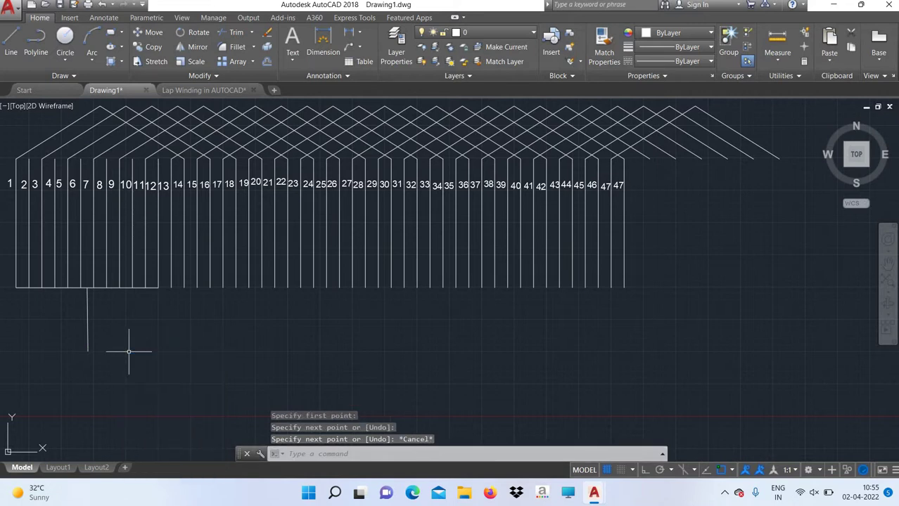
{"action": "key", "text": "ctrl+z"}
With Ortho on, redraw the vertical drop straight below the base line's midpoint.
{"action": "type", "text": "l"}
{"action": "key", "text": "Return"}
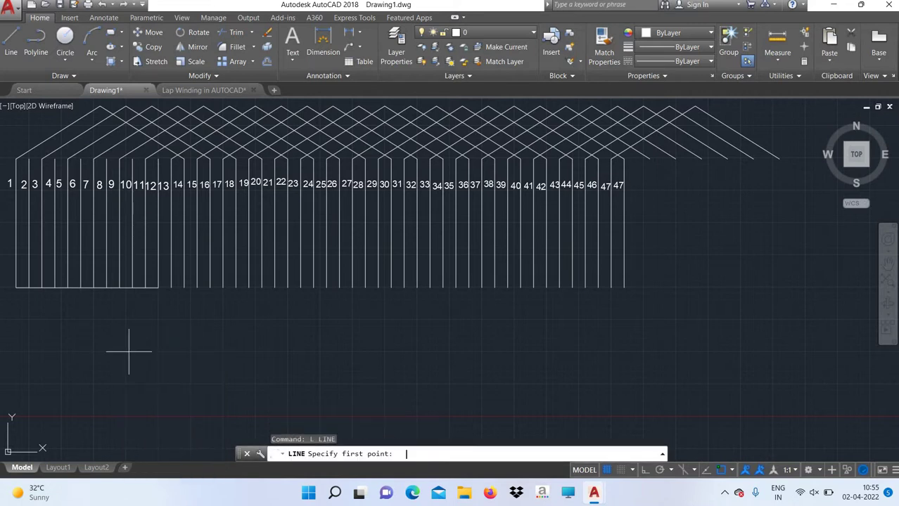
{"action": "left_click", "coordinate": [87, 288]}
{"action": "key", "text": "F8"}
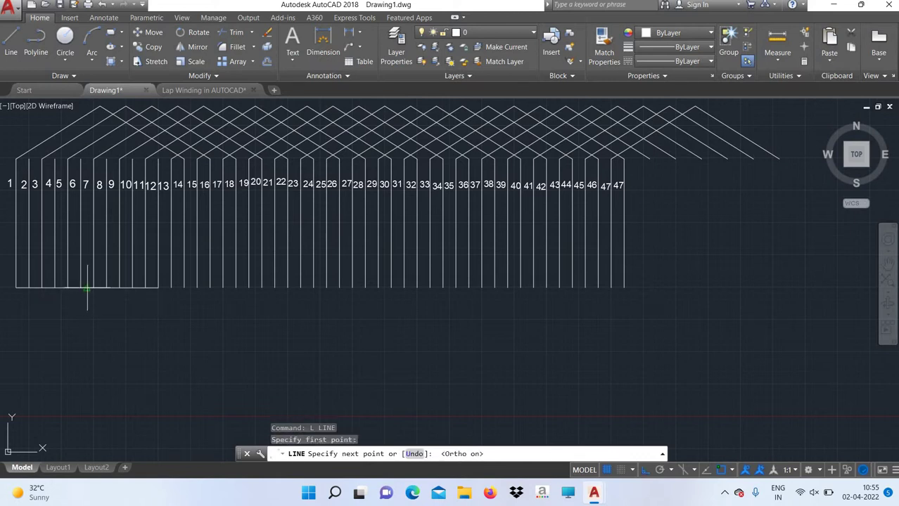
{"action": "left_click", "coordinate": [87, 286]}
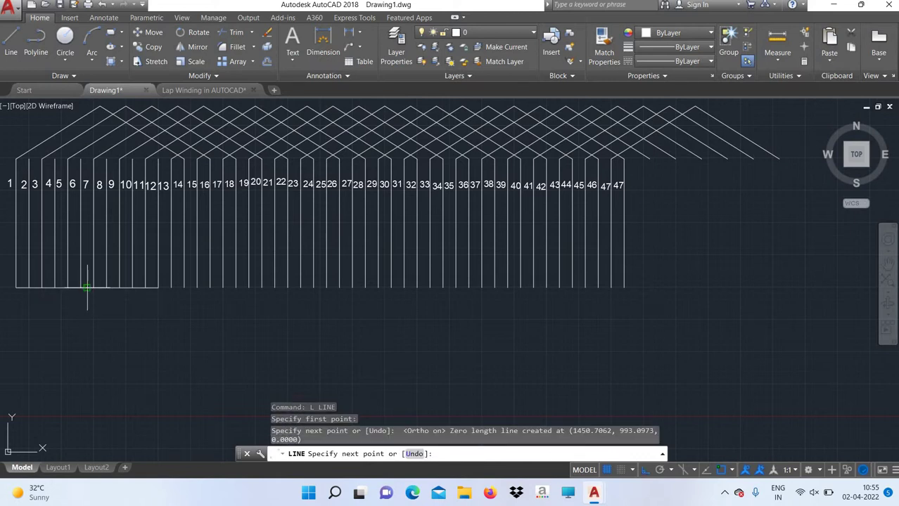
{"action": "left_click", "coordinate": [87, 351]}
{"action": "right_click", "coordinate": [168, 335]}
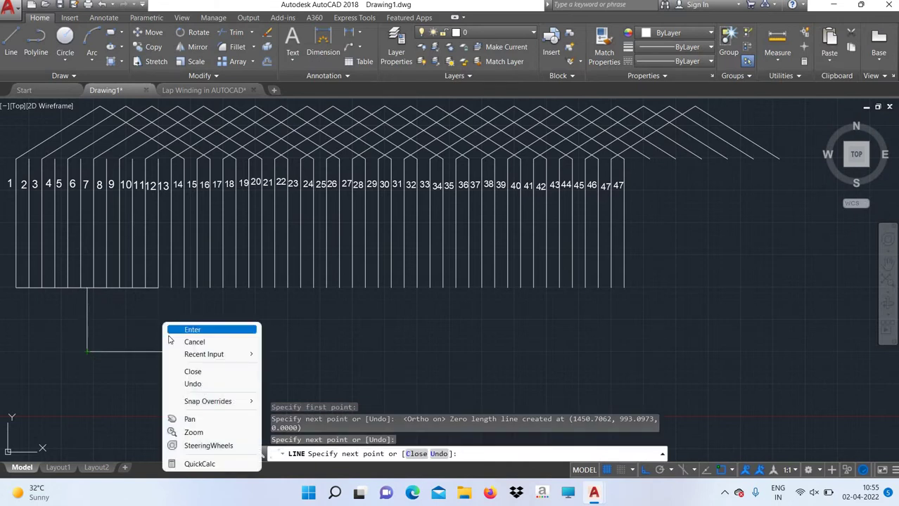
{"action": "left_click", "coordinate": [170, 340]}
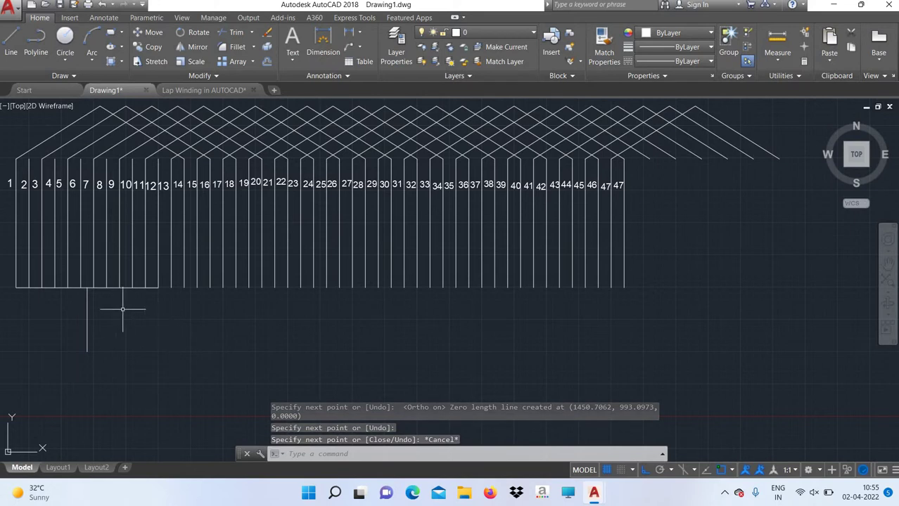
{"action": "key", "text": "F8"}
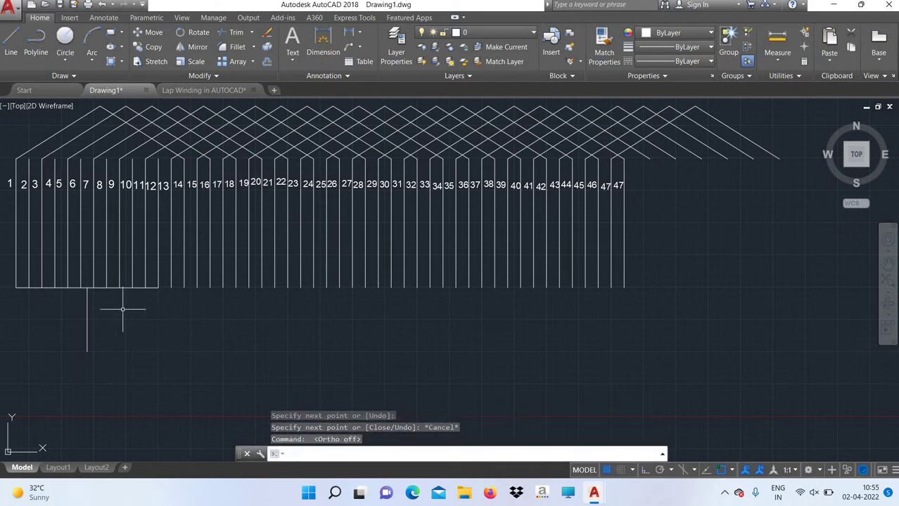
Draw a diagonal from slot 1's bottom end to the vertical drop's lower end.
{"action": "key", "text": "Return"}
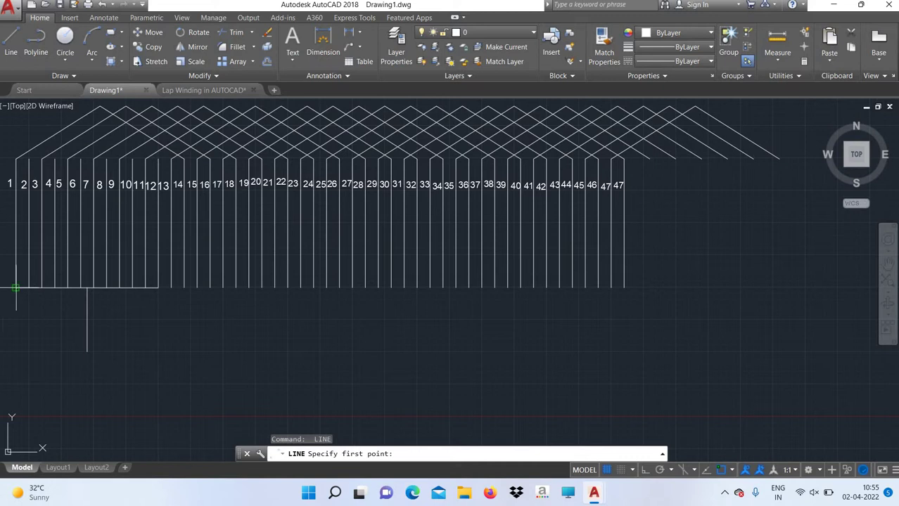
{"action": "left_click", "coordinate": [16, 288]}
{"action": "left_click", "coordinate": [87, 350]}
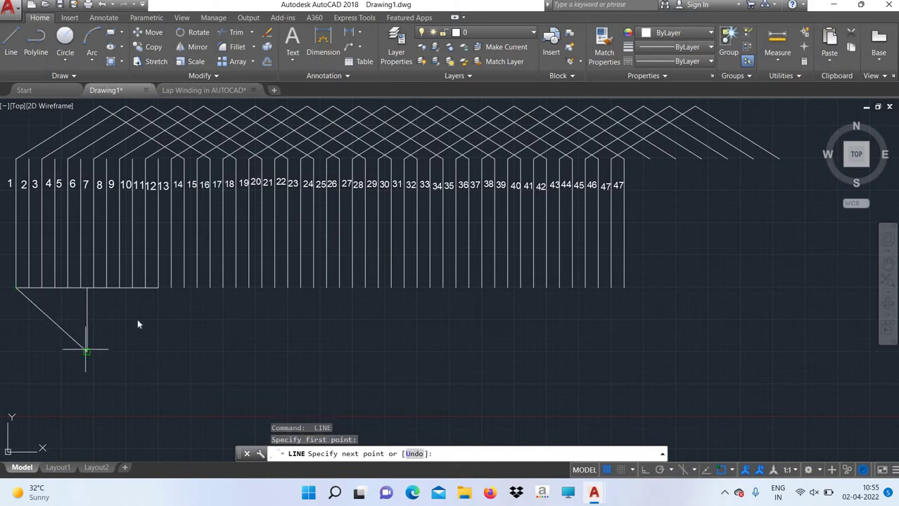
{"action": "right_click", "coordinate": [137, 320]}
{"action": "left_click", "coordinate": [169, 340]}
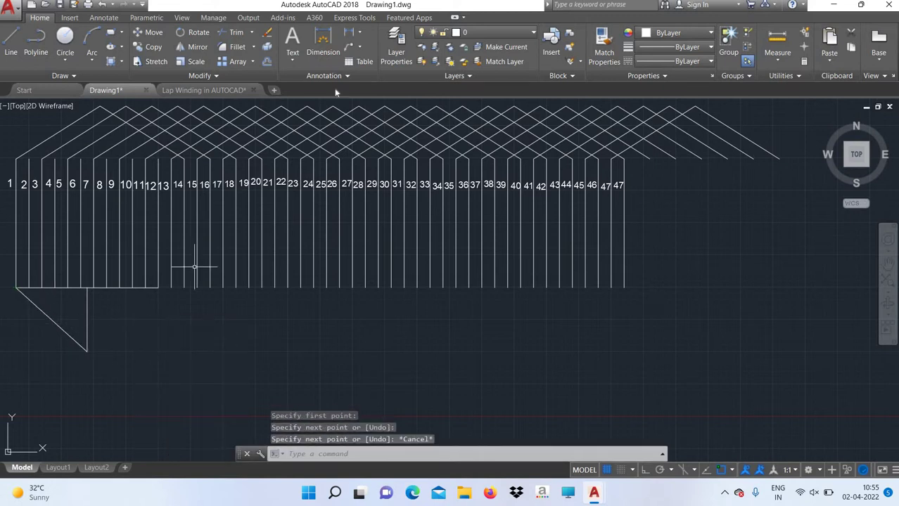
On the dashed layer, draw a diagonal from the V's bottom point up to slot 13's bottom end.
{"action": "left_click", "coordinate": [479, 33]}
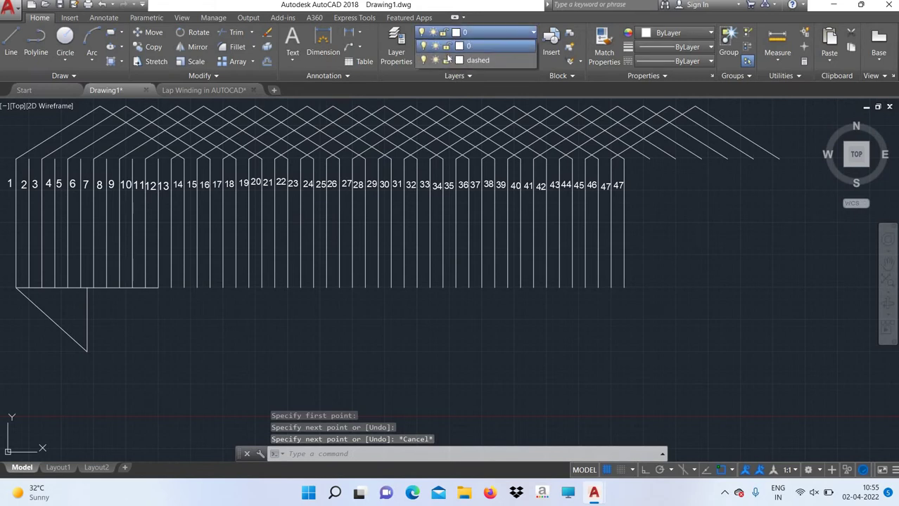
{"action": "left_click", "coordinate": [450, 60]}
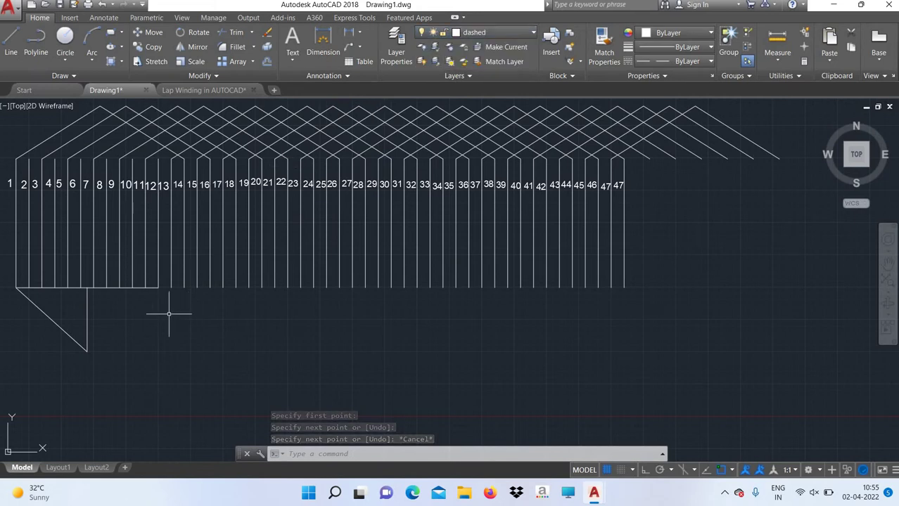
{"action": "type", "text": "l"}
{"action": "key", "text": "Return"}
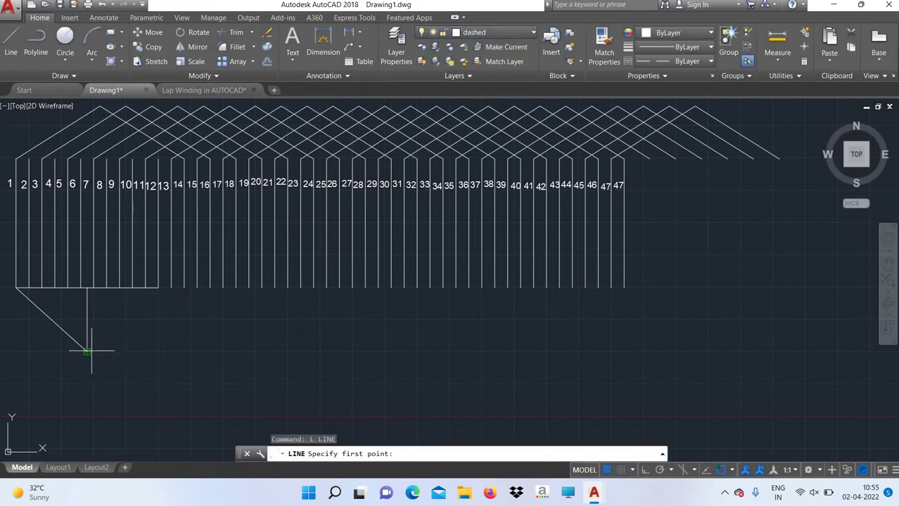
{"action": "left_click", "coordinate": [87, 350]}
{"action": "left_click", "coordinate": [158, 287]}
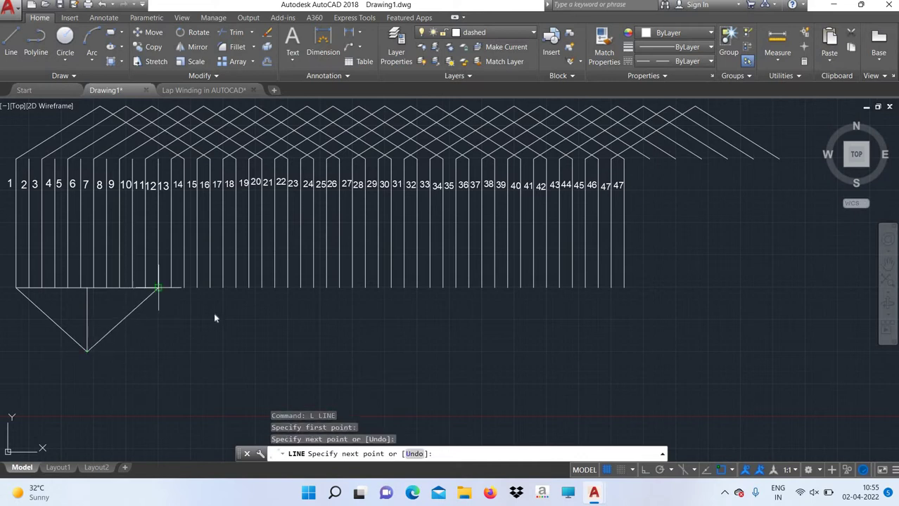
{"action": "right_click", "coordinate": [214, 313]}
{"action": "left_click", "coordinate": [246, 333]}
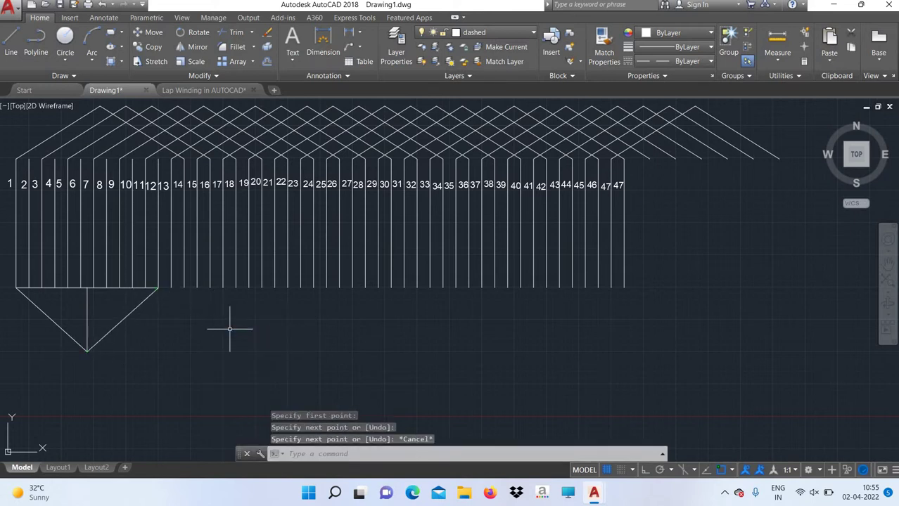
Erase the horizontal and vertical helper lines, then select both V diagonals.
{"action": "type", "text": "e"}
{"action": "key", "text": "Return"}
{"action": "left_click", "coordinate": [81, 286]}
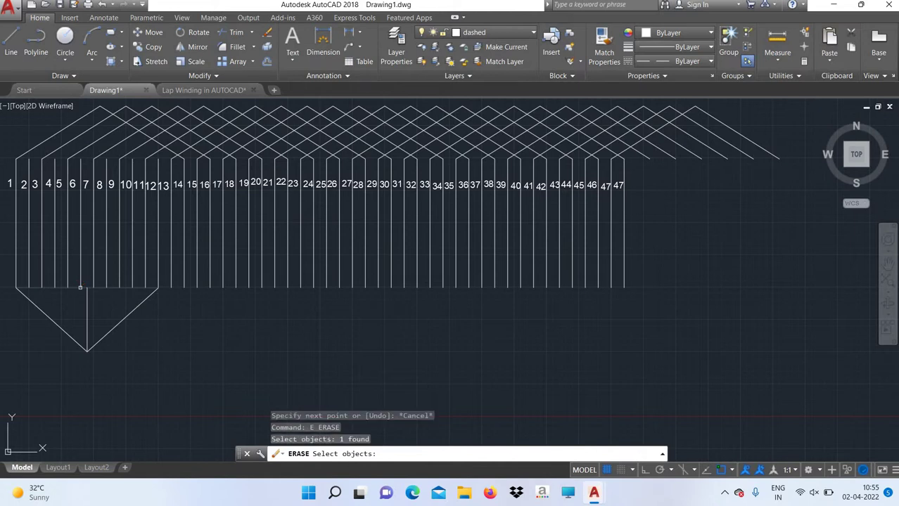
{"action": "left_click", "coordinate": [87, 296]}
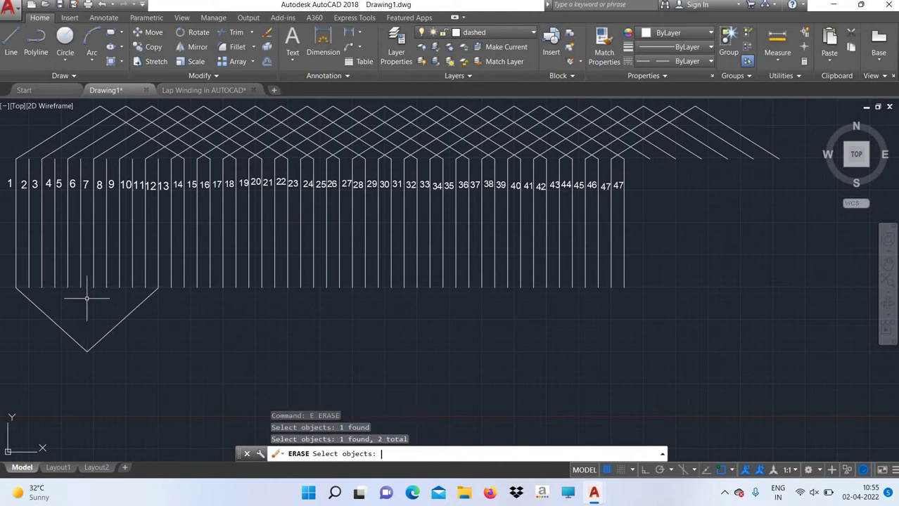
{"action": "key", "text": "Return"}
{"action": "left_click", "coordinate": [124, 319]}
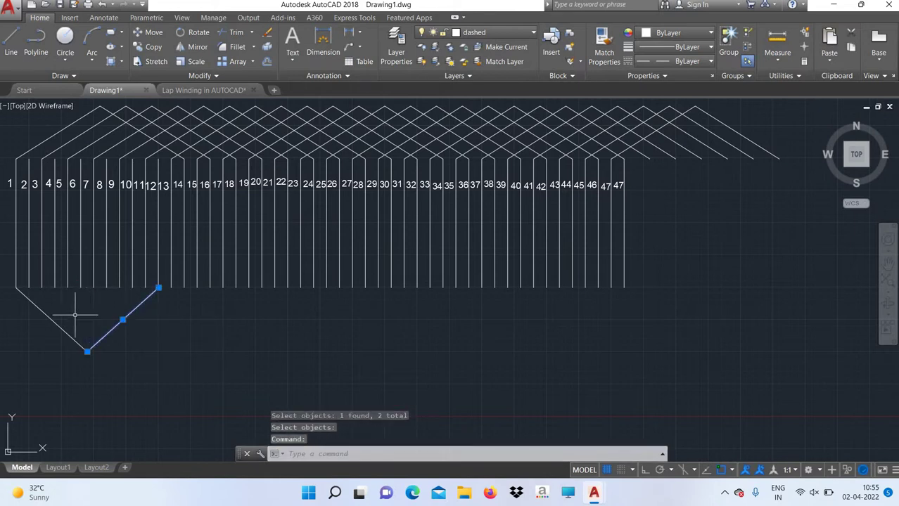
{"action": "left_click", "coordinate": [51, 317]}
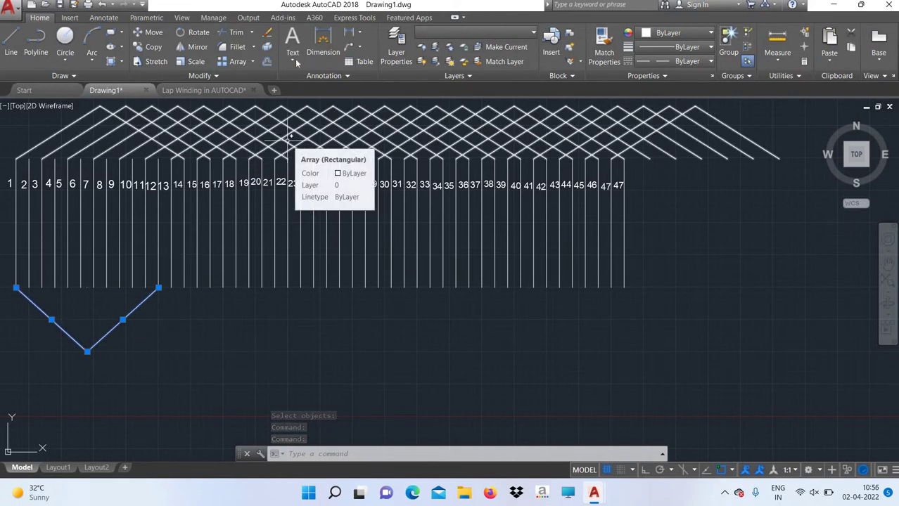
Rectangular-array the V diagonals into 24 columns and 1 row, 200 units apart.
{"action": "left_click", "coordinate": [235, 61]}
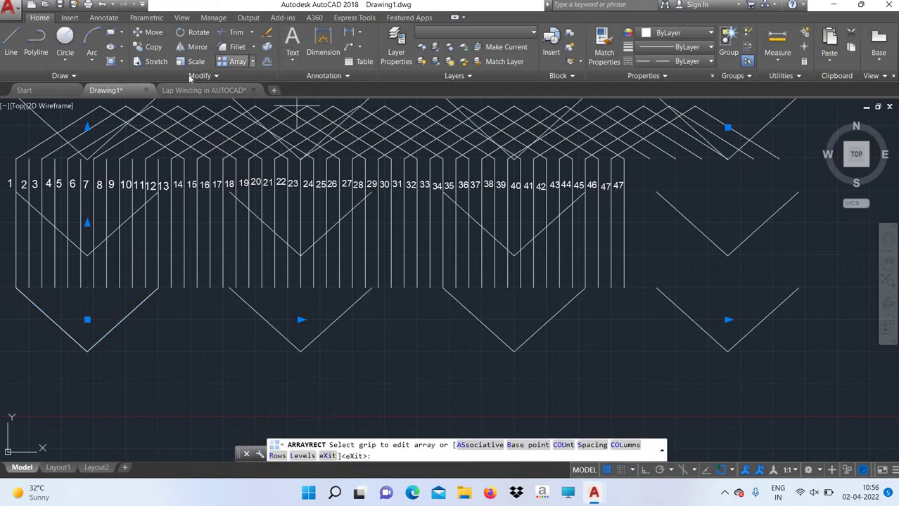
{"action": "left_click", "coordinate": [152, 33]}
{"action": "type", "text": "24"}
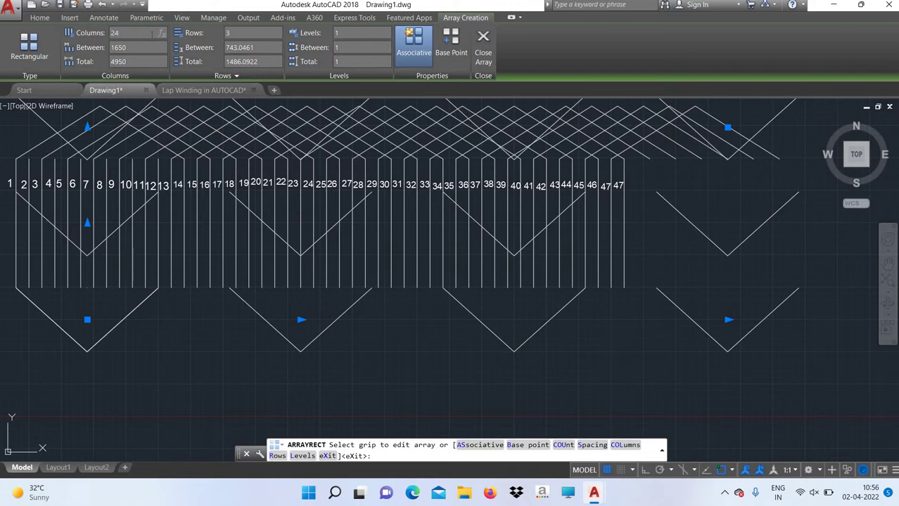
{"action": "key", "text": "Return"}
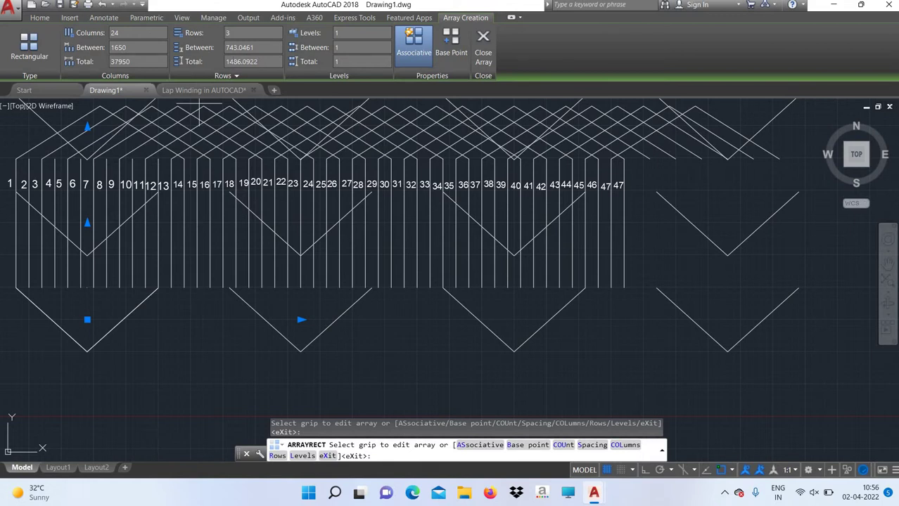
{"action": "left_click", "coordinate": [247, 33]}
{"action": "type", "text": "1"}
{"action": "key", "text": "Return"}
{"action": "left_click", "coordinate": [155, 47]}
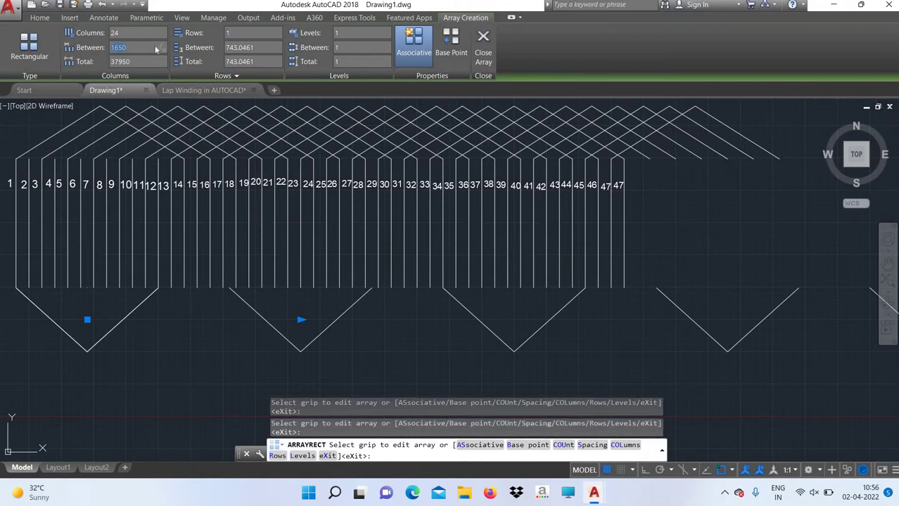
{"action": "type", "text": "200"}
{"action": "key", "text": "Return"}
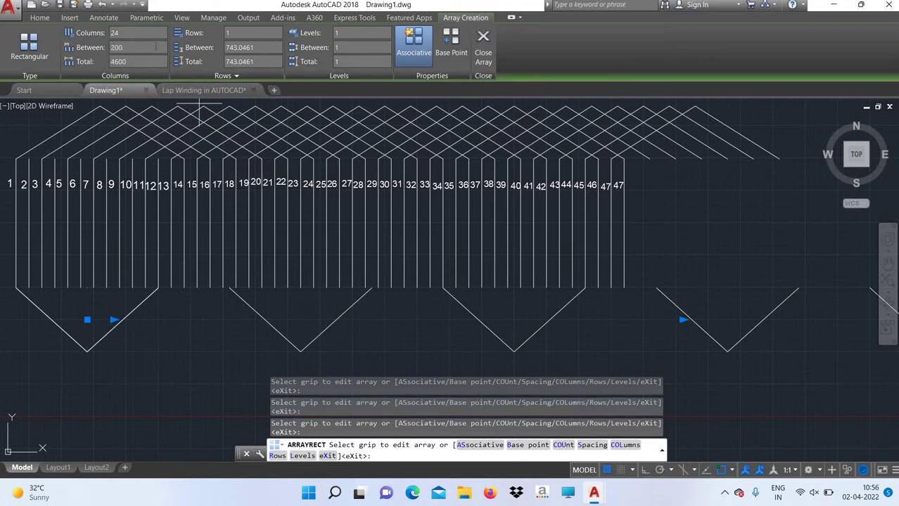
{"action": "key", "text": "Return"}
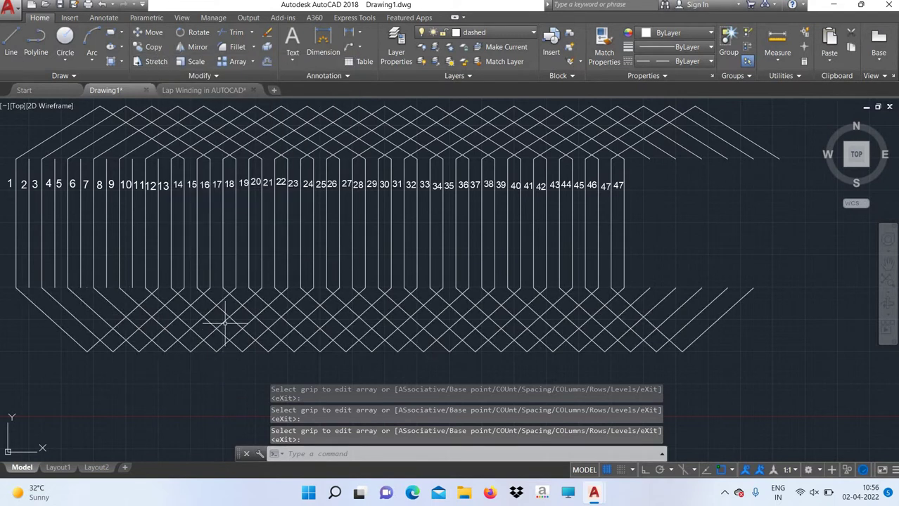
Explode the bottom crossing array into individual diagonal lines.
{"action": "left_click", "coordinate": [309, 450]}
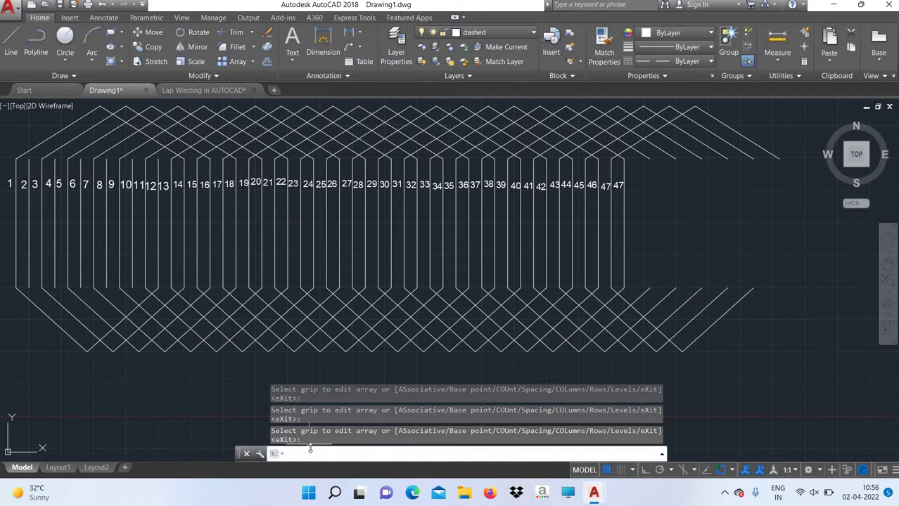
{"action": "type", "text": "EXPLODE"}
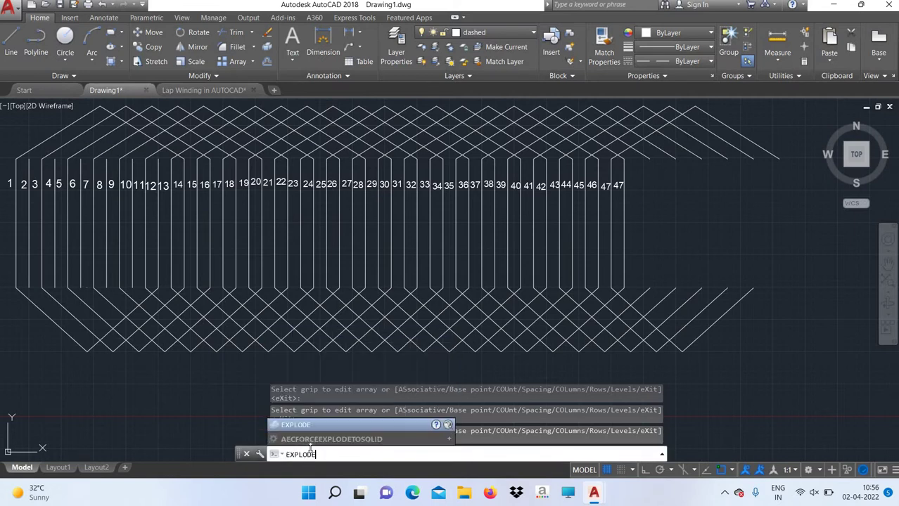
{"action": "key", "text": "Return"}
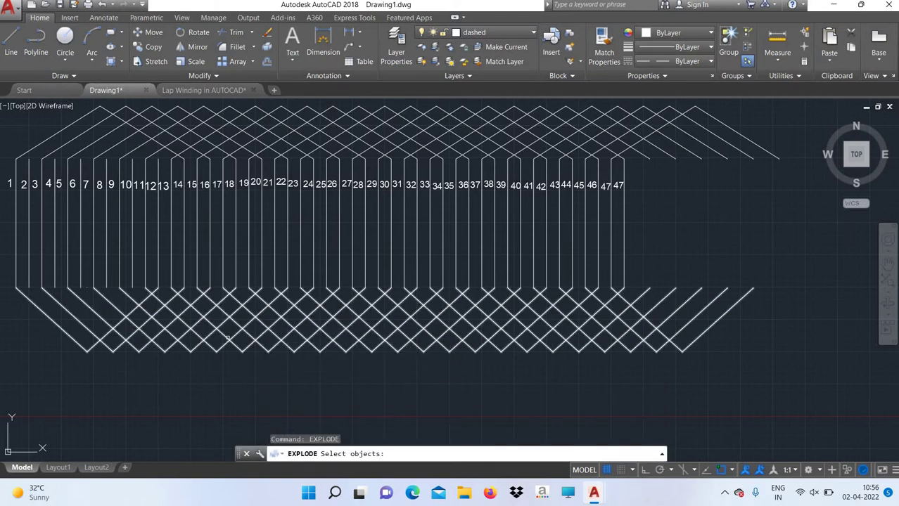
{"action": "left_click", "coordinate": [193, 351]}
{"action": "key", "text": "Return"}
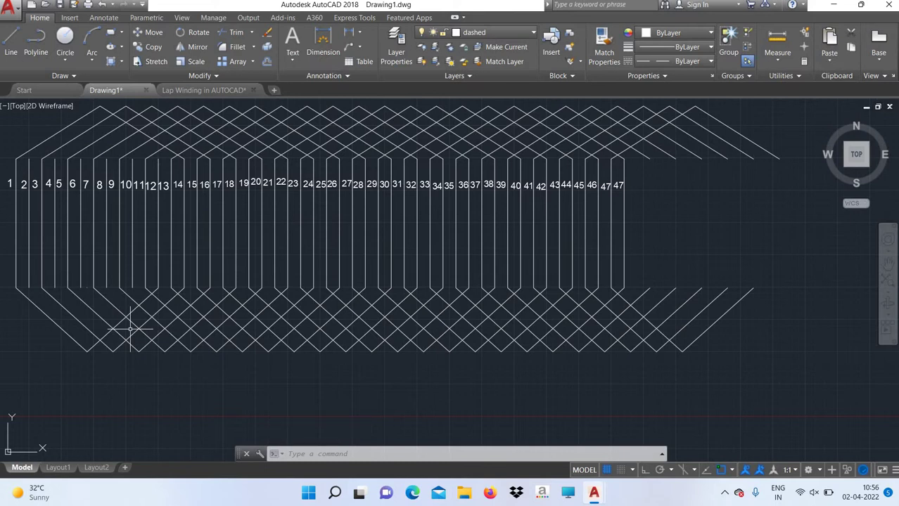
{"action": "type", "text": "ct o"}
{"action": "key", "text": "Return"}
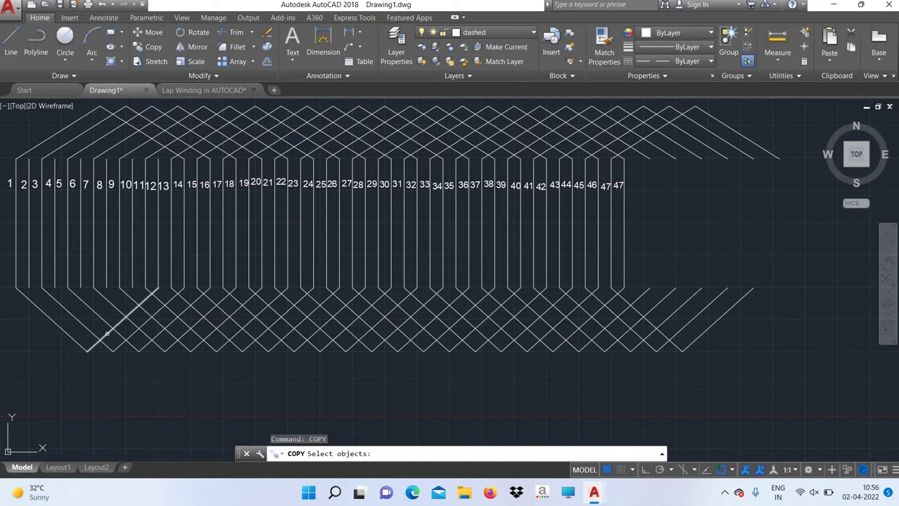
Copy the leftmost bottom diagonal once, undo the misplaced copy, and cancel a stray circle command.
{"action": "left_click", "coordinate": [106, 332]}
{"action": "key", "text": "Return"}
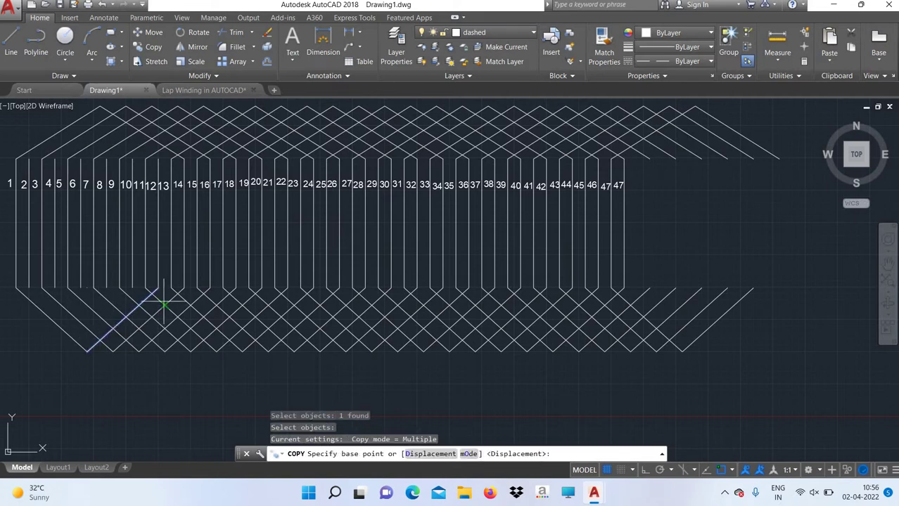
{"action": "left_click", "coordinate": [158, 286]}
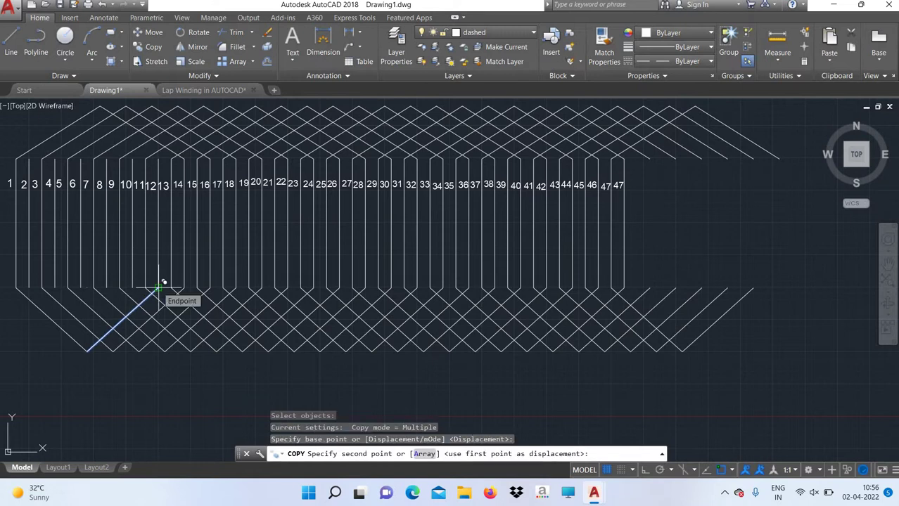
{"action": "left_click", "coordinate": [147, 287]}
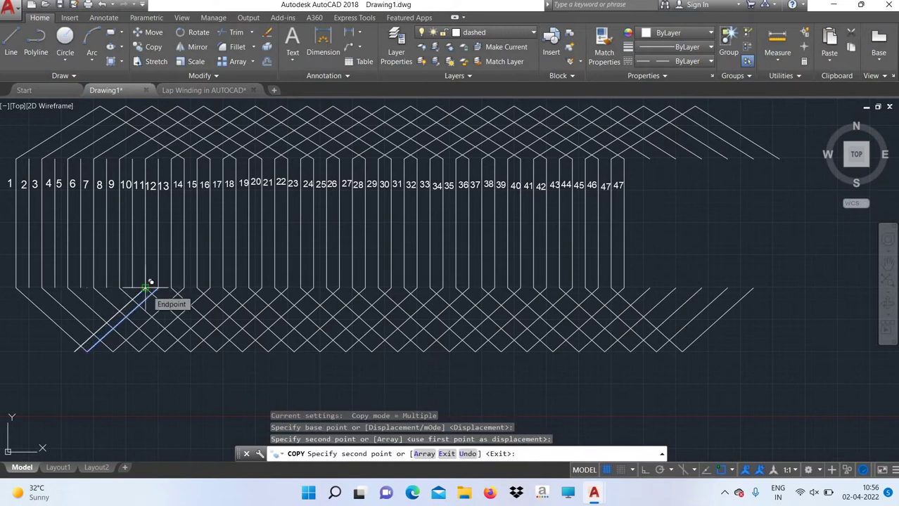
{"action": "right_click", "coordinate": [197, 320]}
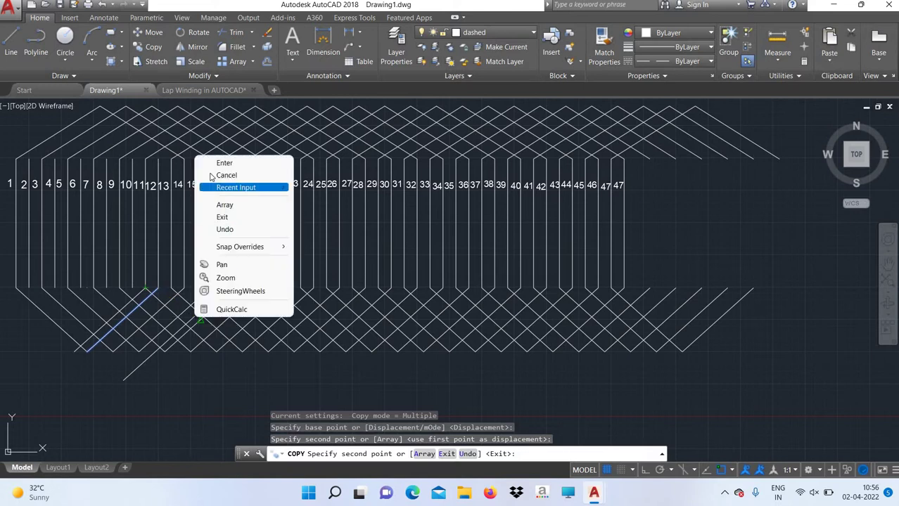
{"action": "left_click", "coordinate": [211, 176]}
{"action": "key", "text": "ctrl+z"}
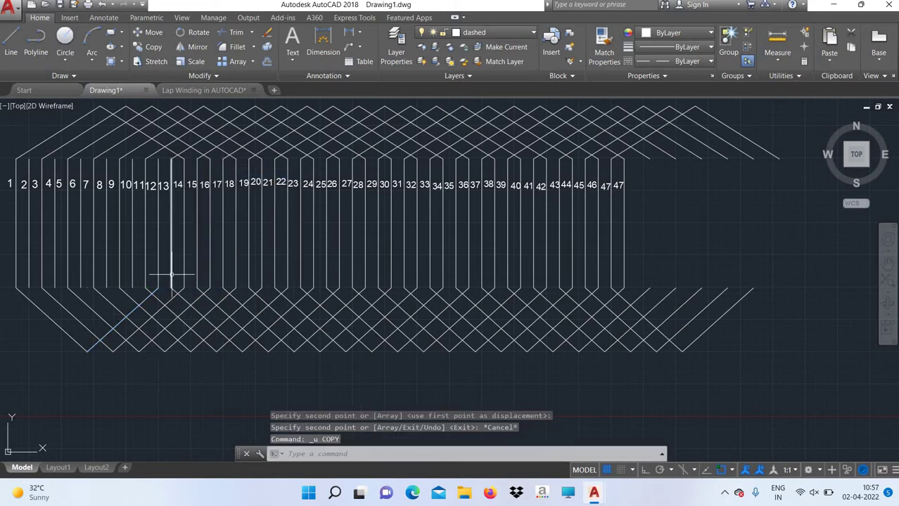
{"action": "type", "text": "c"}
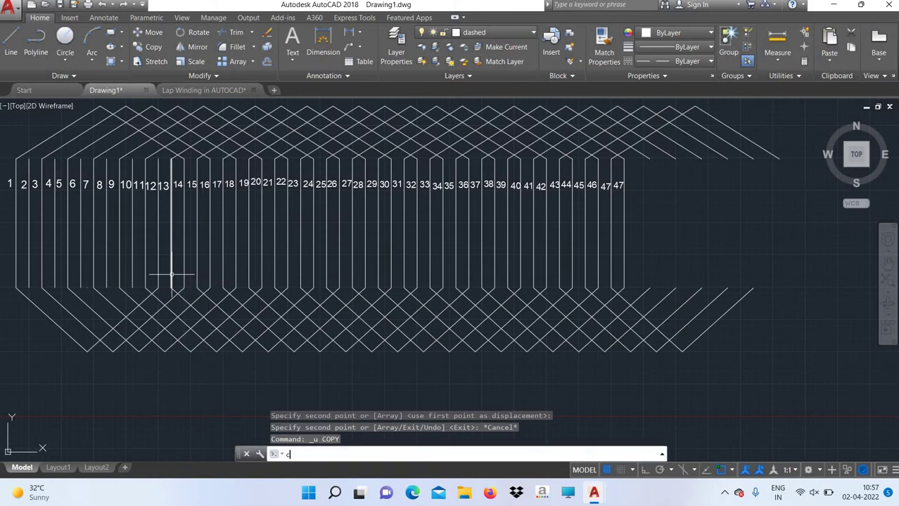
{"action": "key", "text": "Return"}
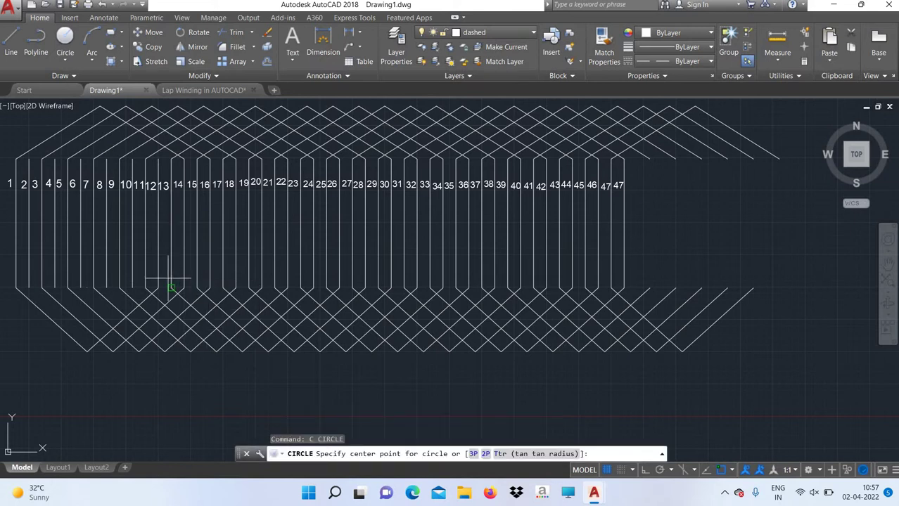
{"action": "right_click", "coordinate": [225, 388]}
{"action": "left_click", "coordinate": [250, 245]}
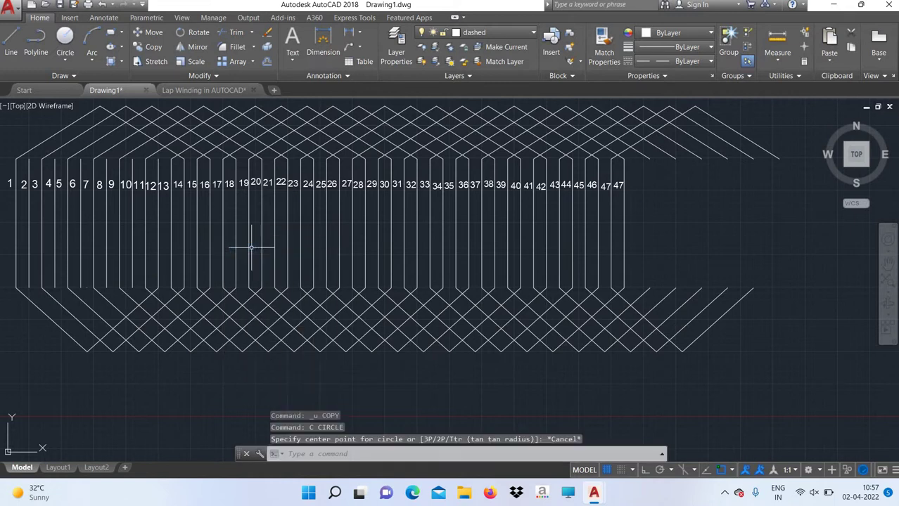
Copy the leftmost bottom diagonal to three positions further left, using its upper end as base.
{"action": "type", "text": "c"}
{"action": "type", "text": "y"}
{"action": "key", "text": "Return"}
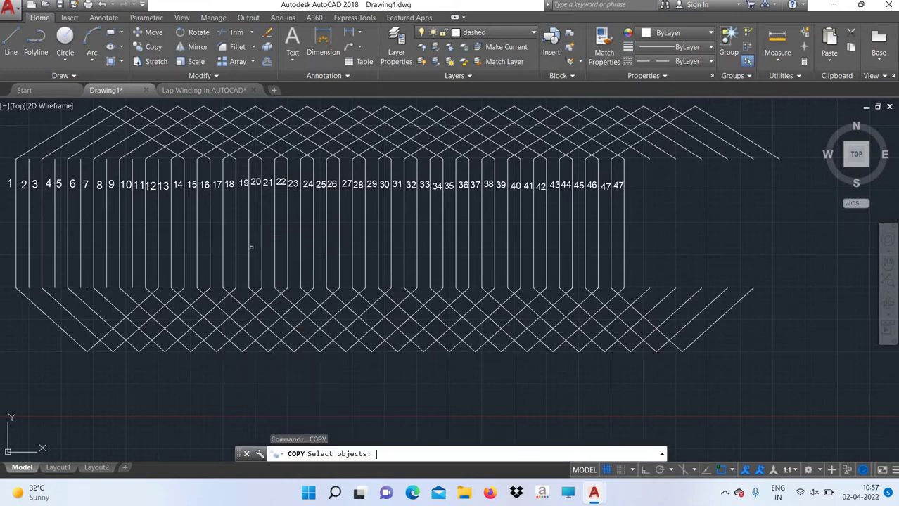
{"action": "left_click", "coordinate": [145, 300]}
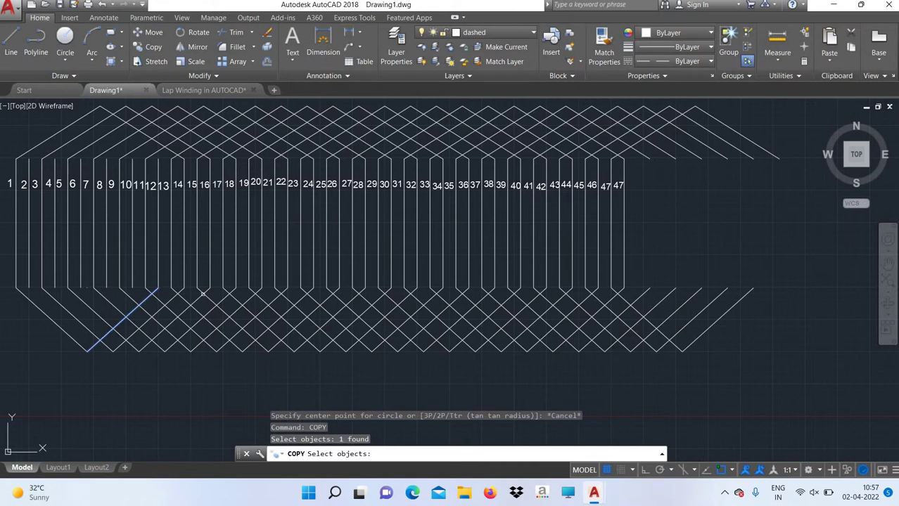
{"action": "key", "text": "Return"}
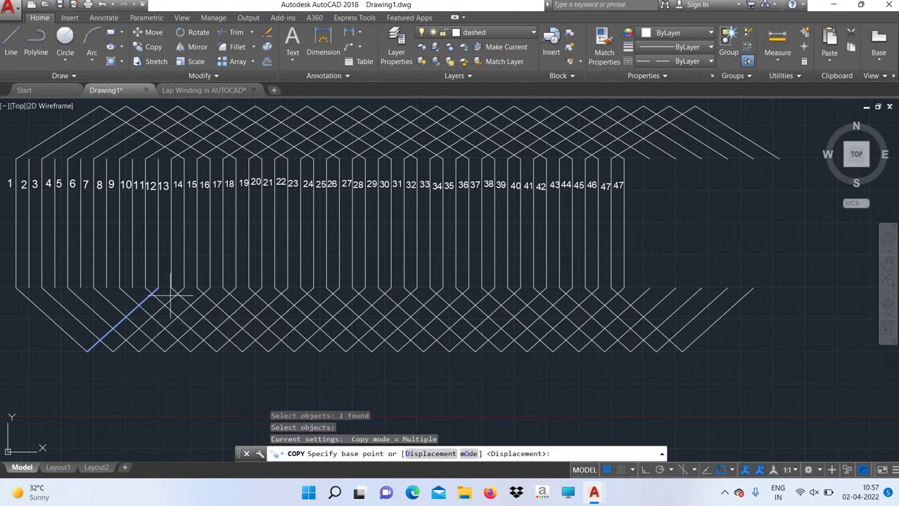
{"action": "left_click", "coordinate": [157, 288]}
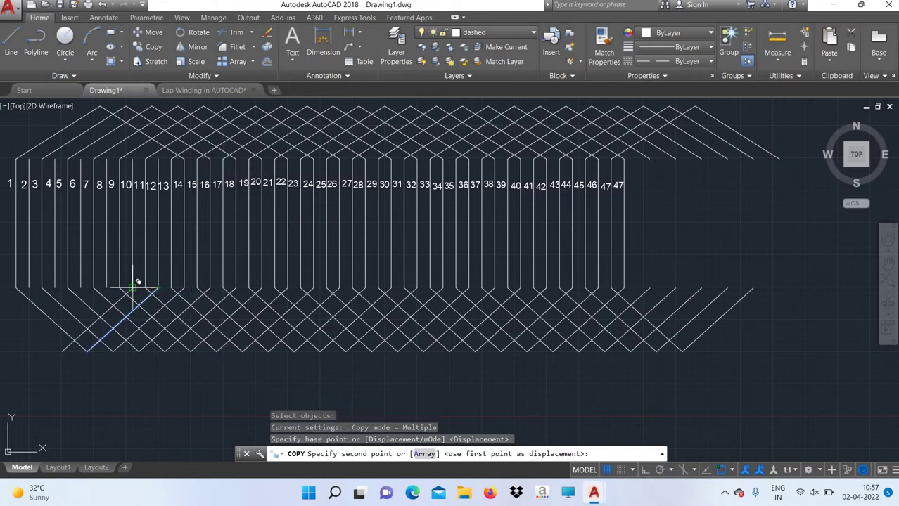
{"action": "left_click", "coordinate": [132, 287]}
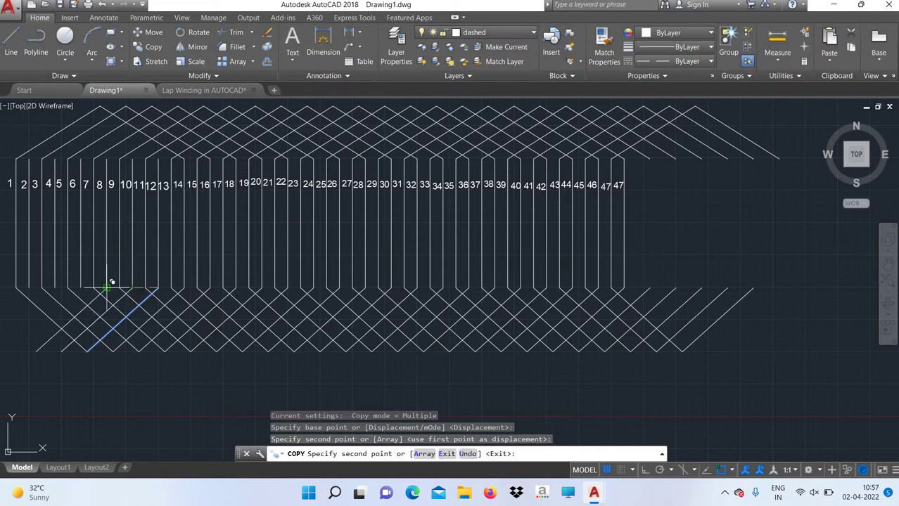
{"action": "left_click", "coordinate": [80, 287]}
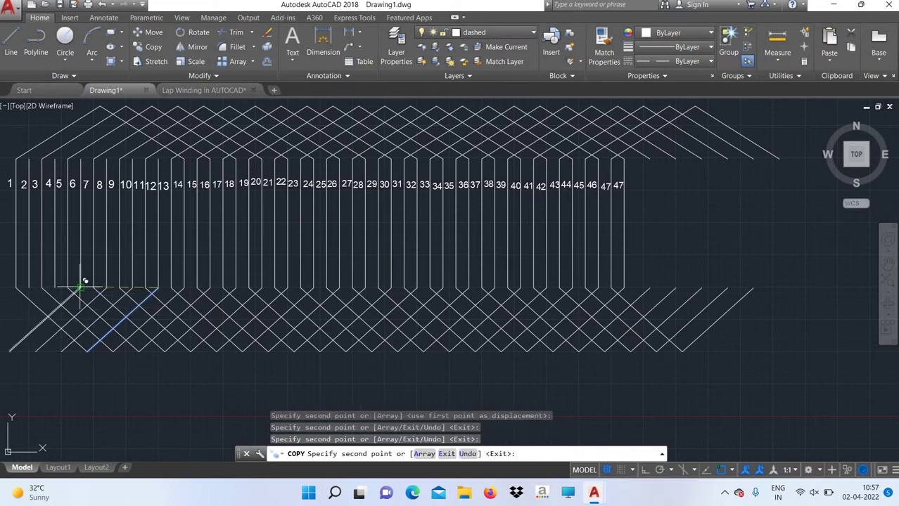
{"action": "left_click", "coordinate": [55, 287]}
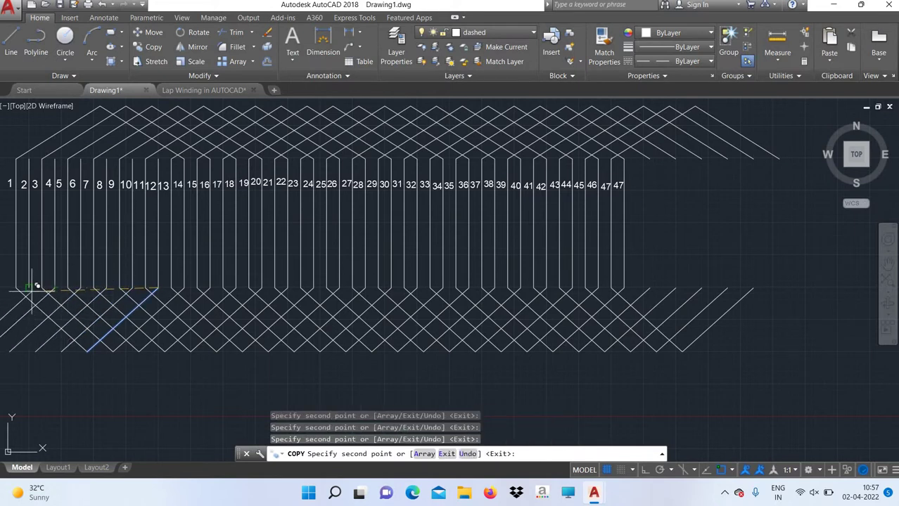
{"action": "right_click", "coordinate": [206, 267]}
{"action": "left_click", "coordinate": [215, 282]}
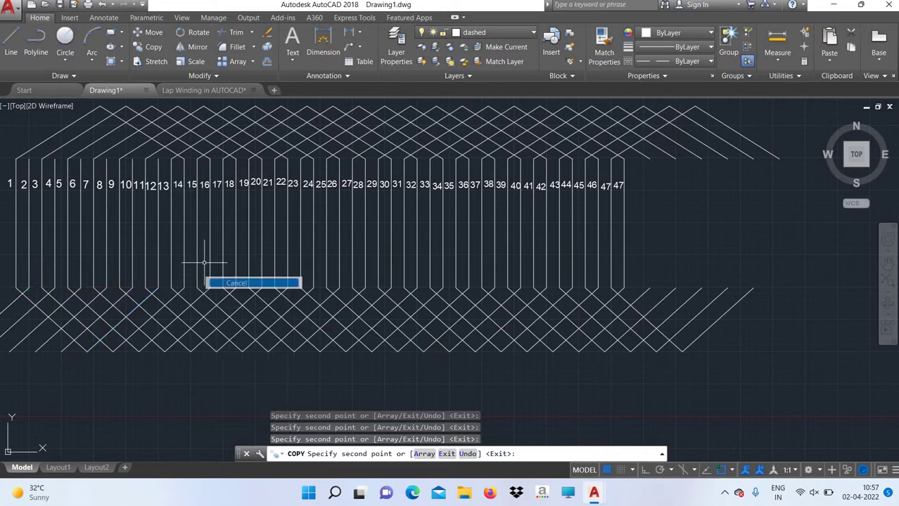
{"action": "scroll", "coordinate": [81, 303], "scroll_direction": "up", "scroll_amount": 4}
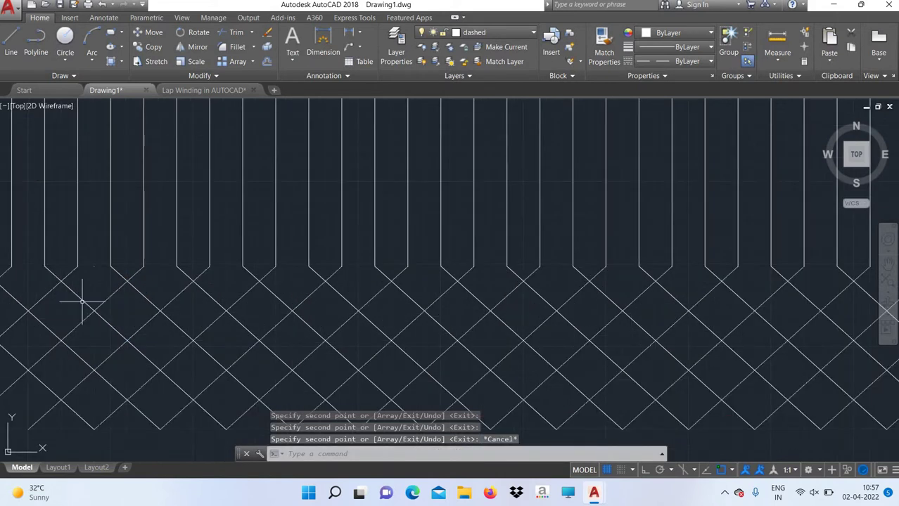
Erase the unwanted extra line near the lower-left crossings.
{"action": "type", "text": "e"}
{"action": "key", "text": "Return"}
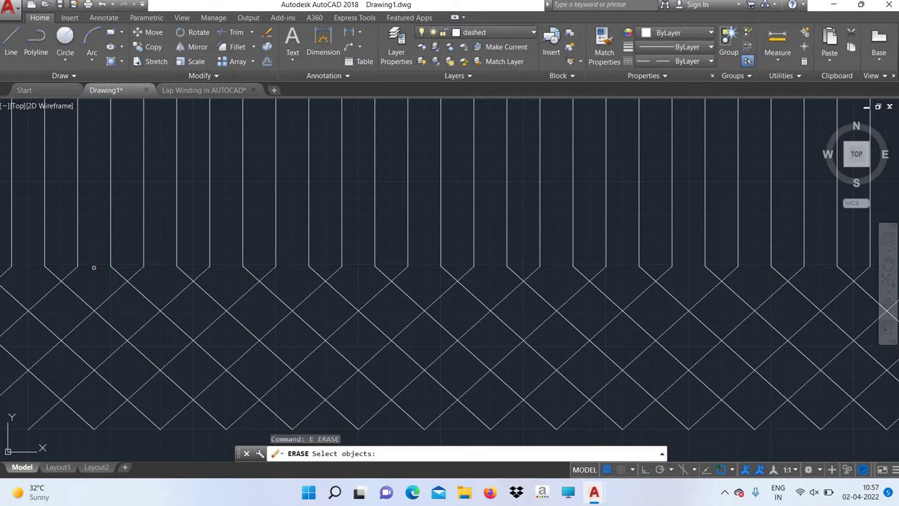
{"action": "left_click", "coordinate": [93, 268]}
{"action": "key", "text": "Return"}
{"action": "type", "text": "z"}
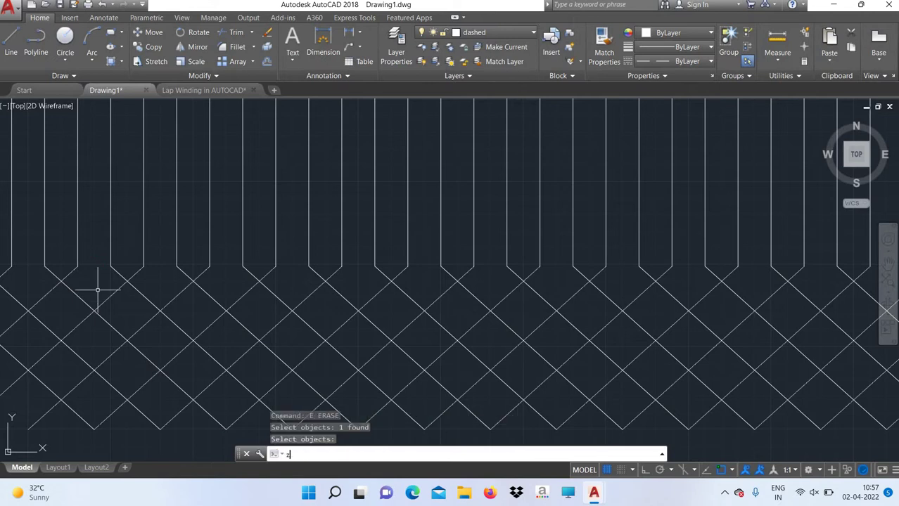
Zoom to show the whole drawing, then pan to recentre the winding diagram.
{"action": "key", "text": "Return"}
{"action": "type", "text": "all"}
{"action": "key", "text": "Return"}
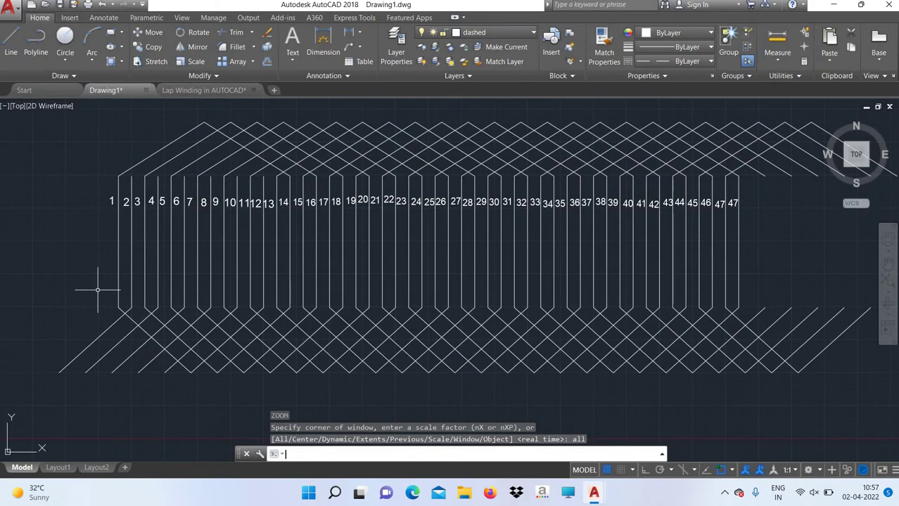
{"action": "scroll", "coordinate": [128, 362], "scroll_direction": "up", "scroll_amount": 5}
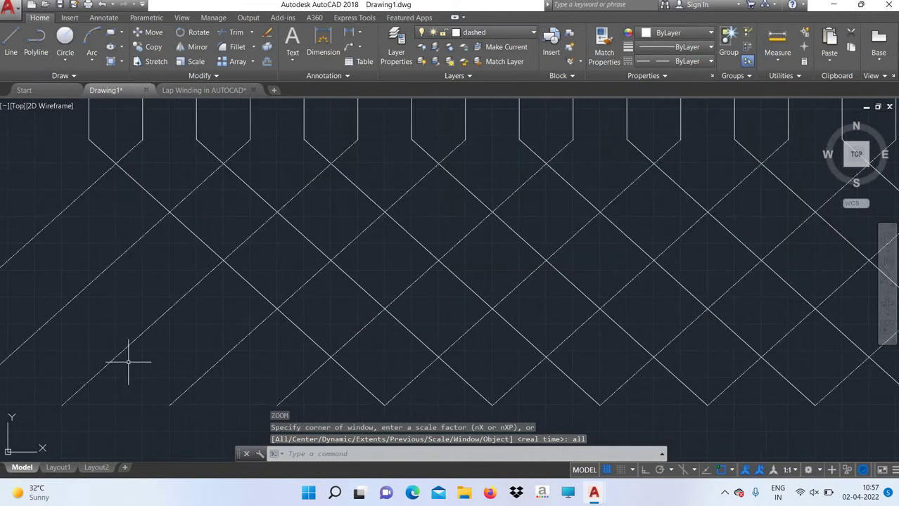
{"action": "scroll", "coordinate": [128, 363], "scroll_direction": "down", "scroll_amount": 3}
{"action": "scroll", "coordinate": [128, 362], "scroll_direction": "down", "scroll_amount": 3}
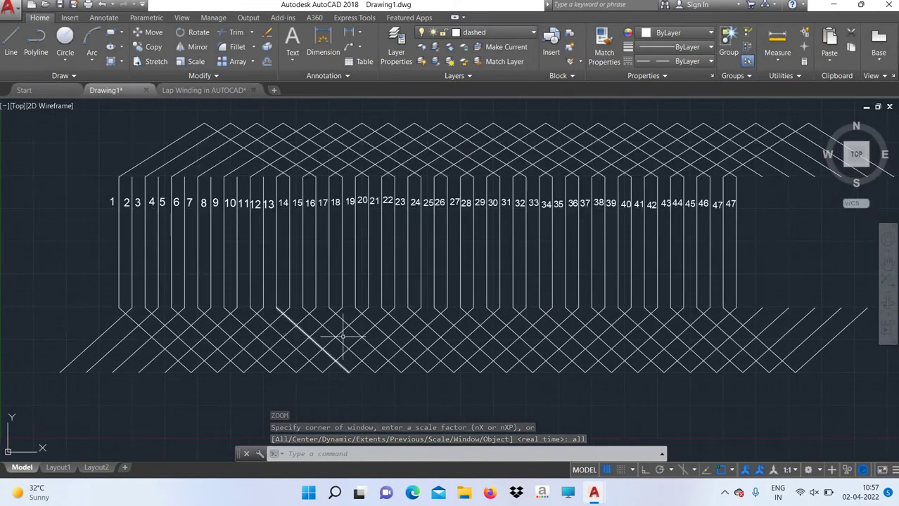
{"action": "type", "text": "pa"}
{"action": "key", "text": "Return"}
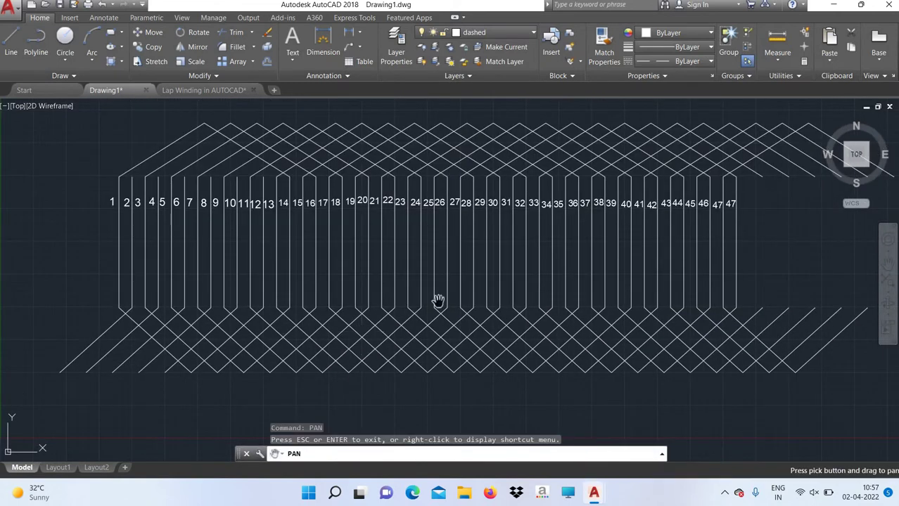
{"action": "left_click_drag", "start_coordinate": [437, 300], "coordinate": [371, 285]}
{"action": "right_click", "coordinate": [373, 287]}
{"action": "left_click", "coordinate": [387, 293]}
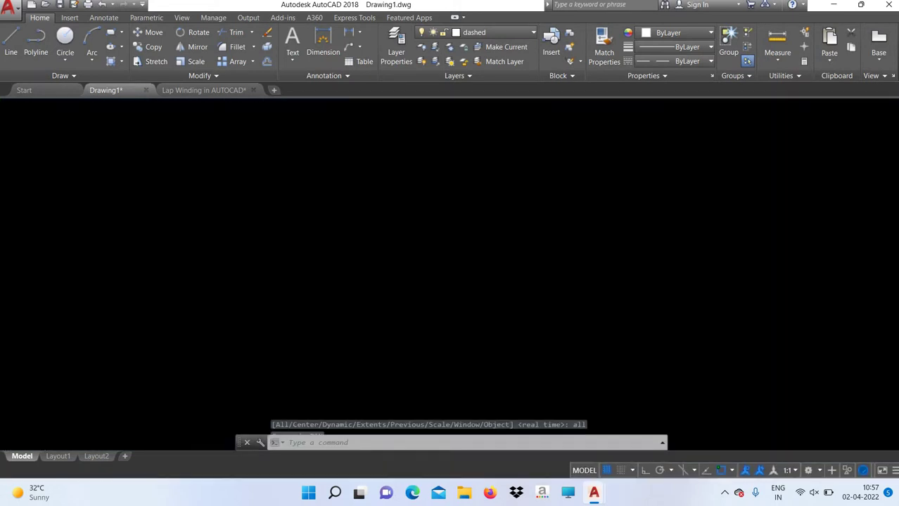
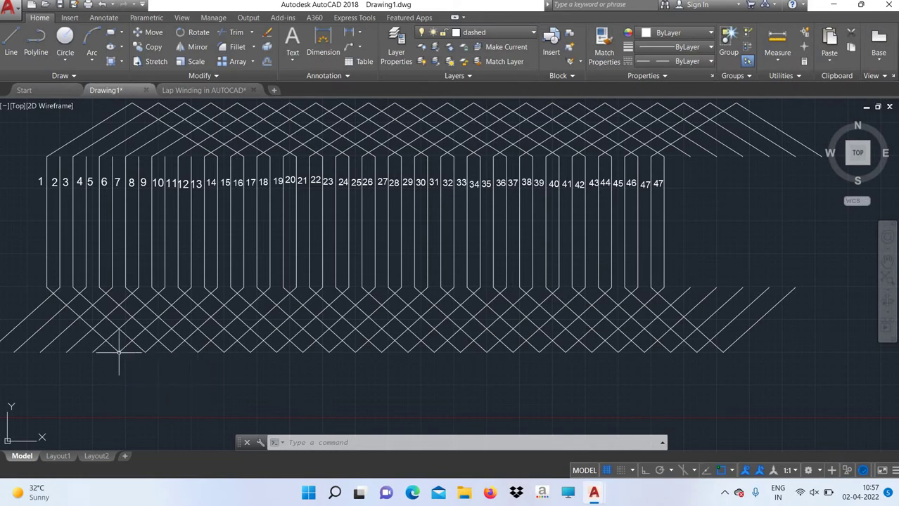
With Ortho on, draw a vertical lead line straight down from the leftmost bottom zigzag vertex.
{"action": "type", "text": "l"}
{"action": "key", "text": "Return"}
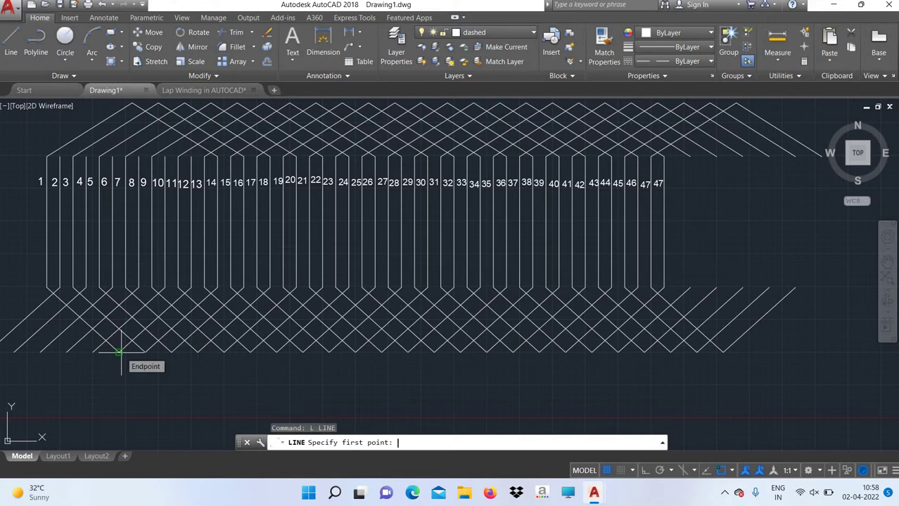
{"action": "key", "text": "F8"}
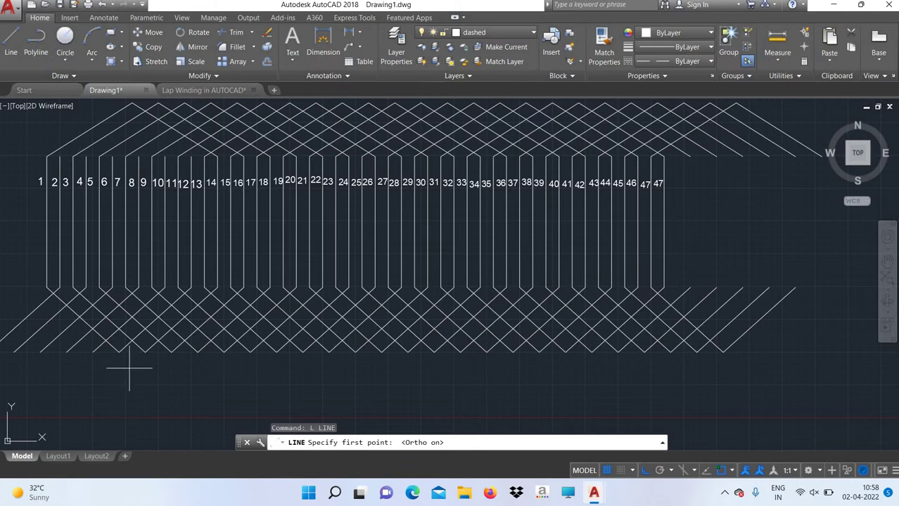
{"action": "left_click", "coordinate": [119, 351]}
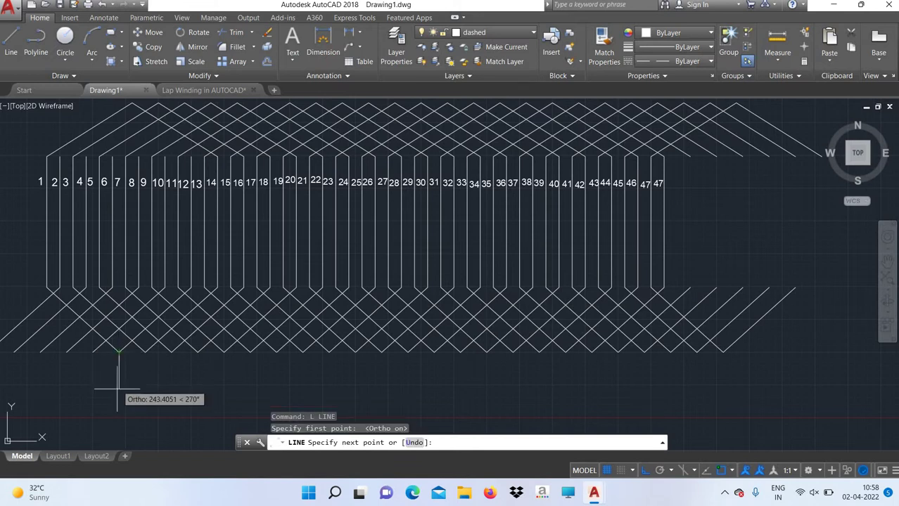
{"action": "left_click", "coordinate": [118, 417]}
{"action": "right_click", "coordinate": [176, 225]}
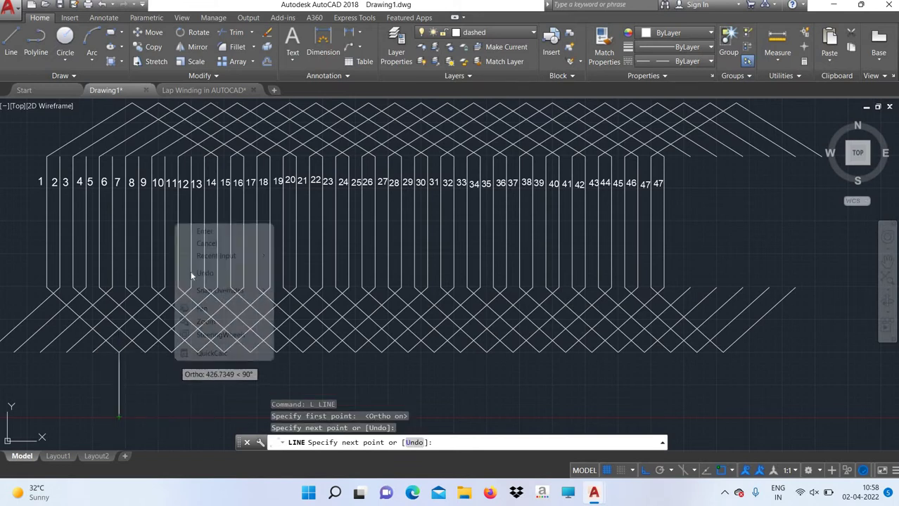
{"action": "left_click", "coordinate": [200, 243]}
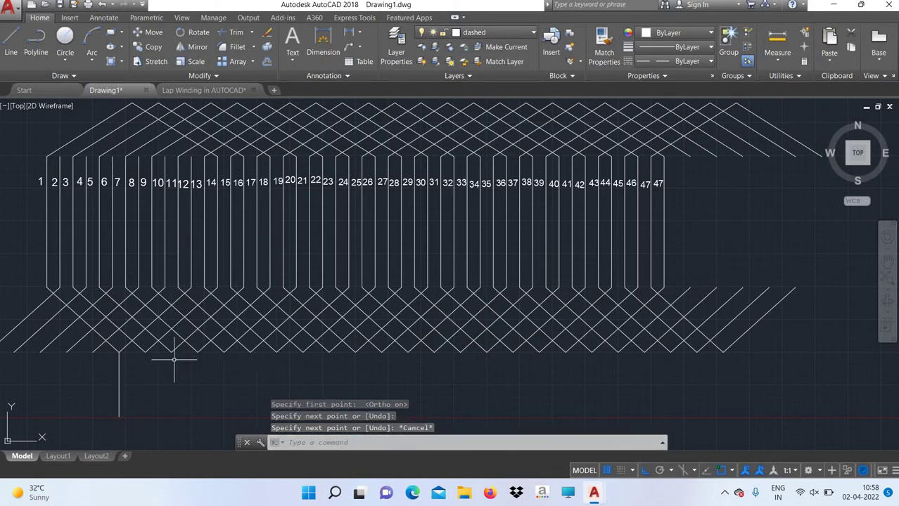
{"action": "type", "text": "pan"}
{"action": "key", "text": "Return"}
{"action": "left_click_drag", "start_coordinate": [204, 355], "coordinate": [206, 284]}
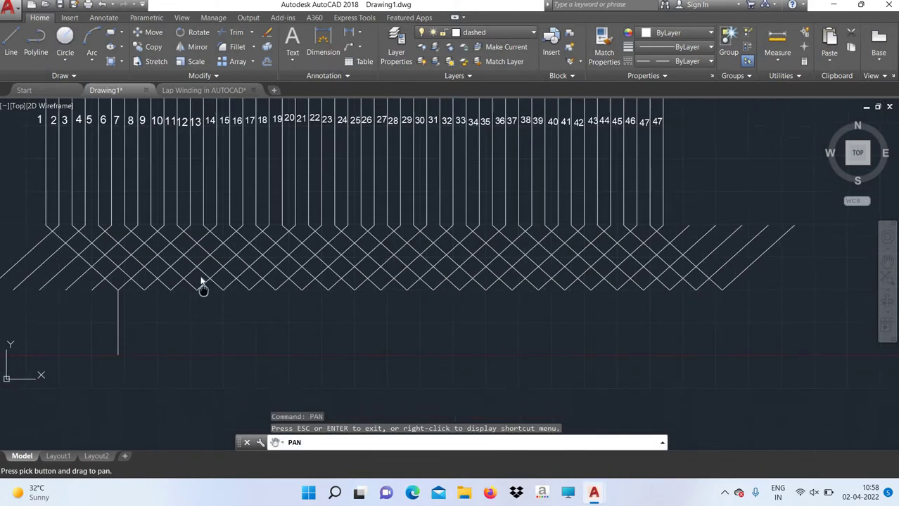
{"action": "right_click", "coordinate": [206, 284]}
{"action": "left_click", "coordinate": [206, 284]}
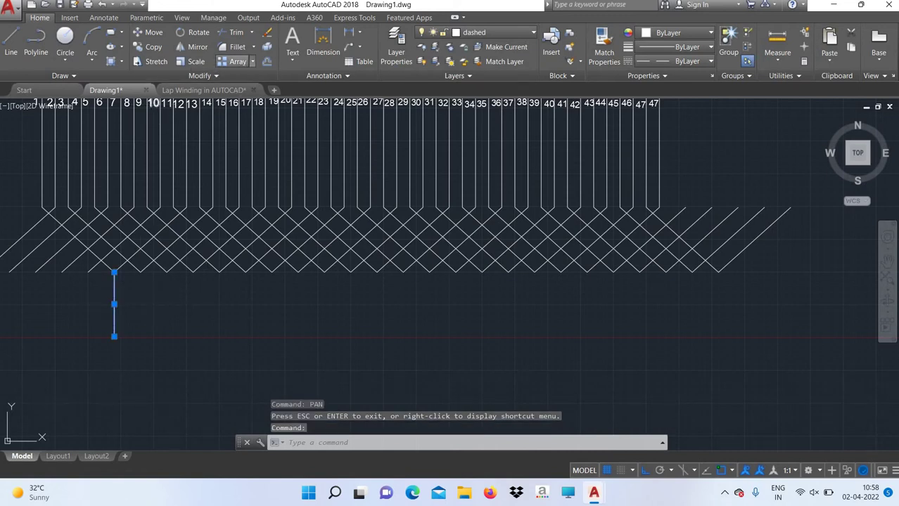
Array the lead line into 24 columns and 1 row, spaced 200 apart.
{"action": "left_click", "coordinate": [237, 61]}
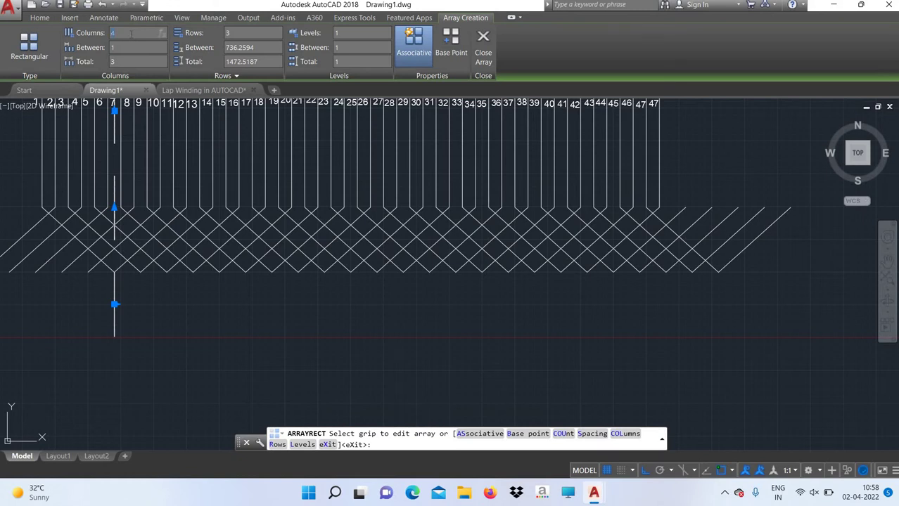
{"action": "type", "text": "24"}
{"action": "key", "text": "Return"}
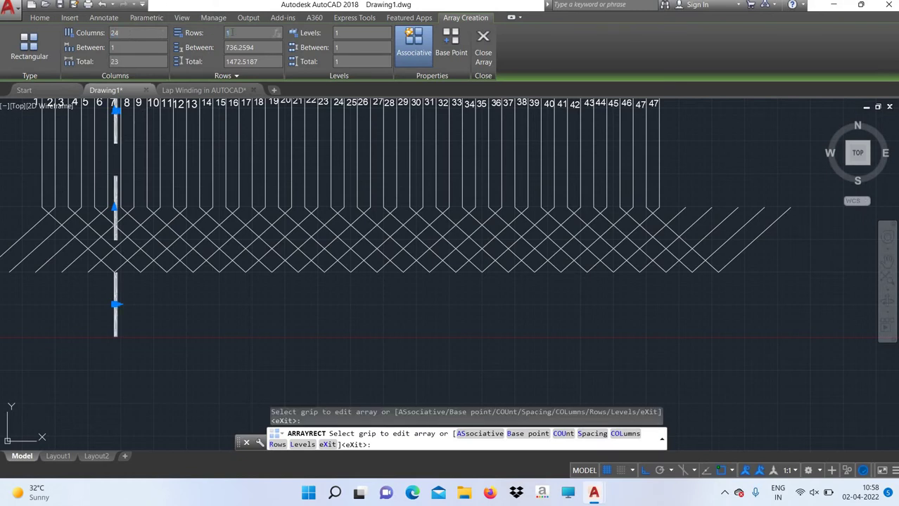
{"action": "key", "text": "Return"}
{"action": "left_click", "coordinate": [152, 47]}
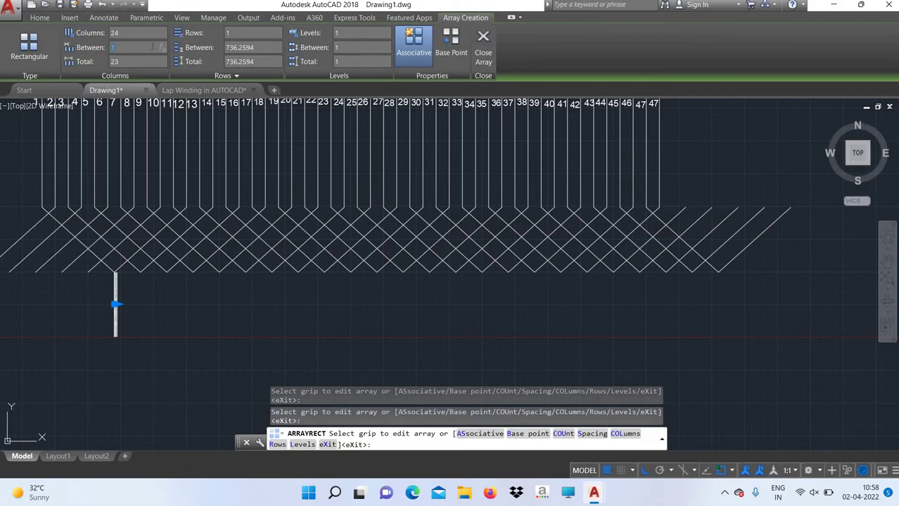
{"action": "type", "text": "24"}
{"action": "key", "text": "Return"}
{"action": "key", "text": "Return"}
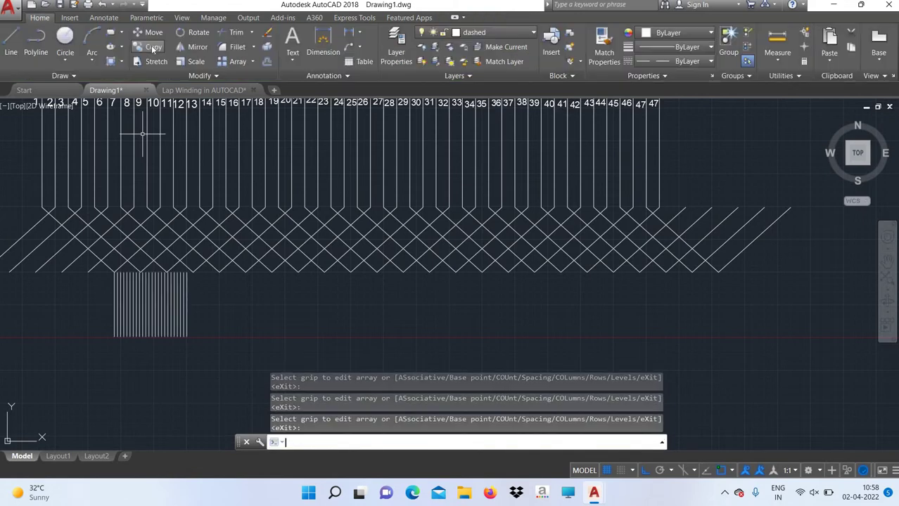
{"action": "key", "text": "Return"}
{"action": "type", "text": "2"}
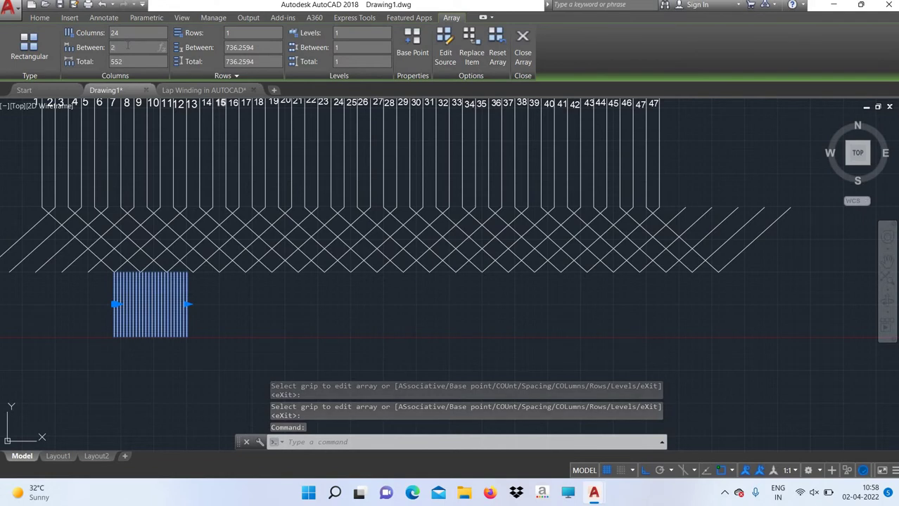
{"action": "type", "text": "00"}
{"action": "key", "text": "Return"}
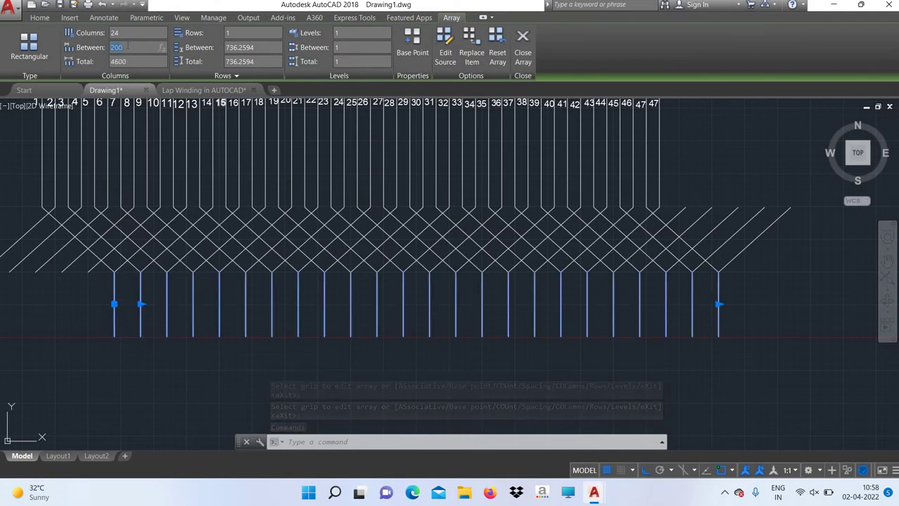
{"action": "left_click", "coordinate": [522, 41]}
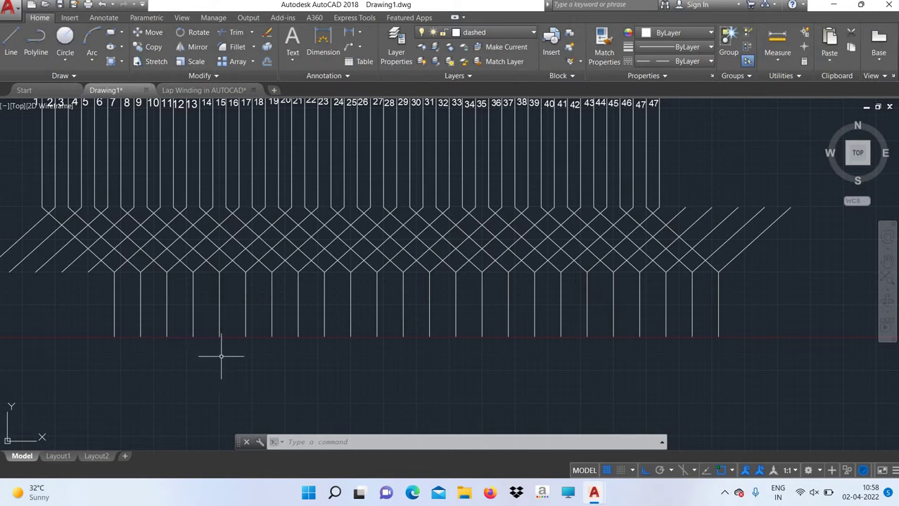
Draw a long narrow rectangle with its top edge at the leads' lower ends, past the last lead.
{"action": "type", "text": "rec"}
{"action": "key", "text": "Return"}
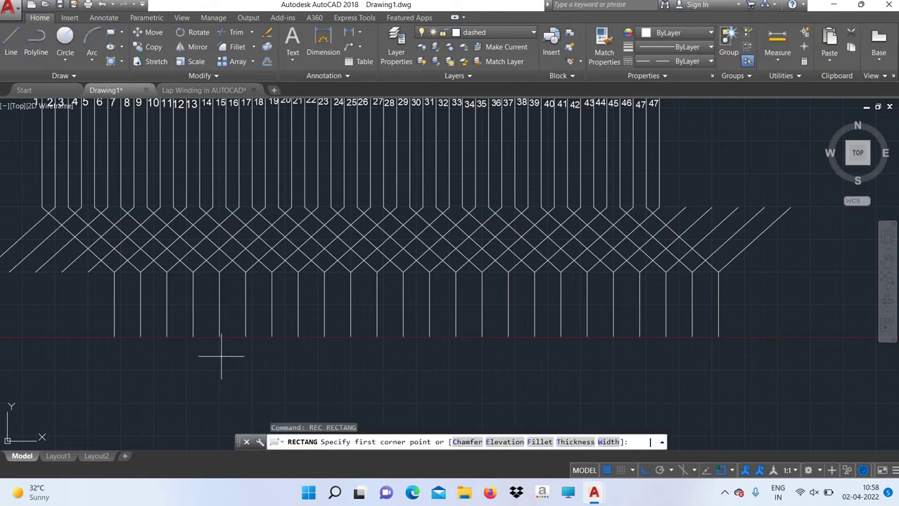
{"action": "left_click", "coordinate": [99, 338]}
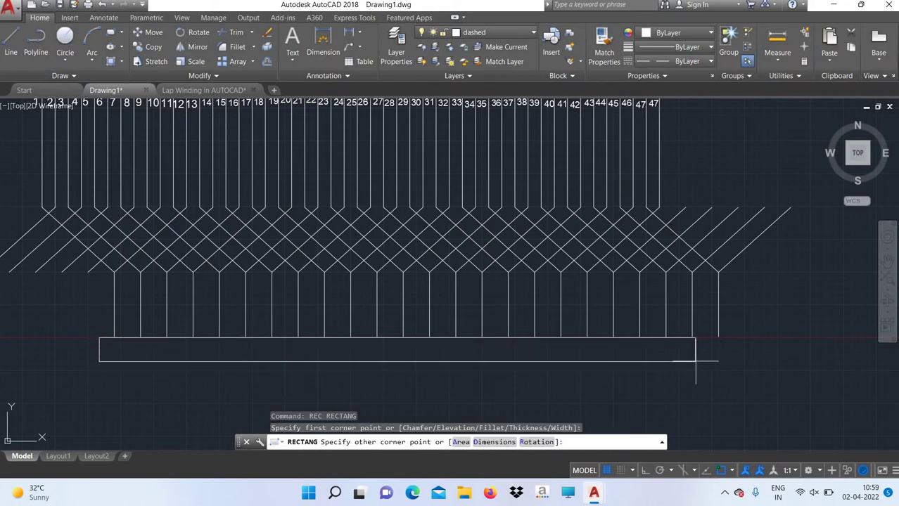
{"action": "left_click", "coordinate": [745, 367]}
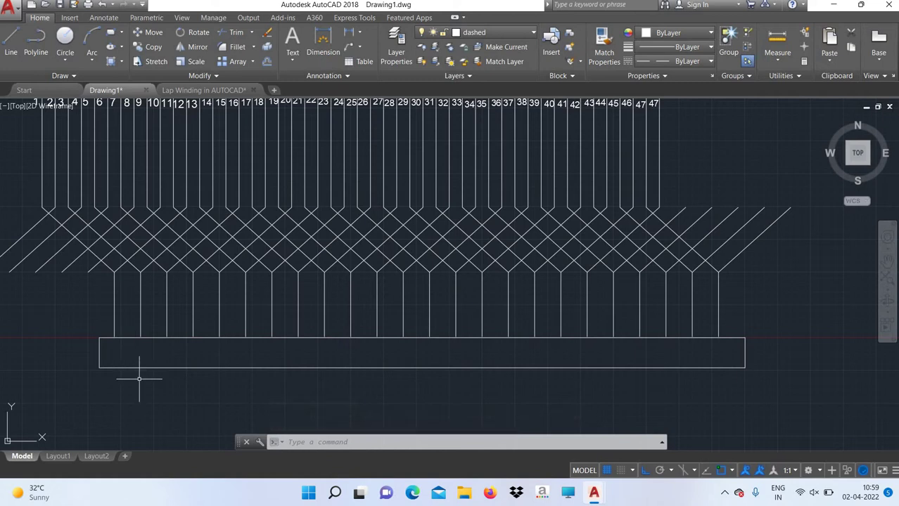
{"action": "type", "text": "l"}
{"action": "key", "text": "Return"}
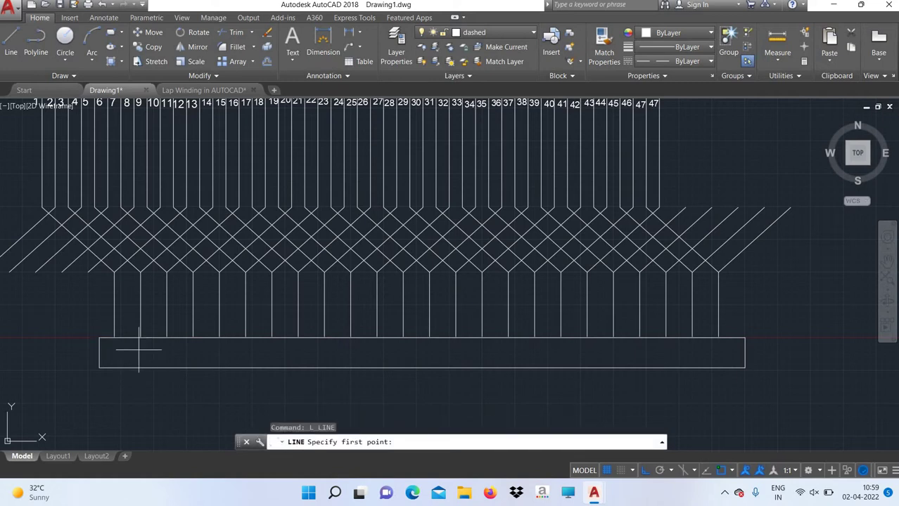
Cancel the unfinished line and turn off Endpoint and Midpoint object snaps.
{"action": "left_click", "coordinate": [139, 349]}
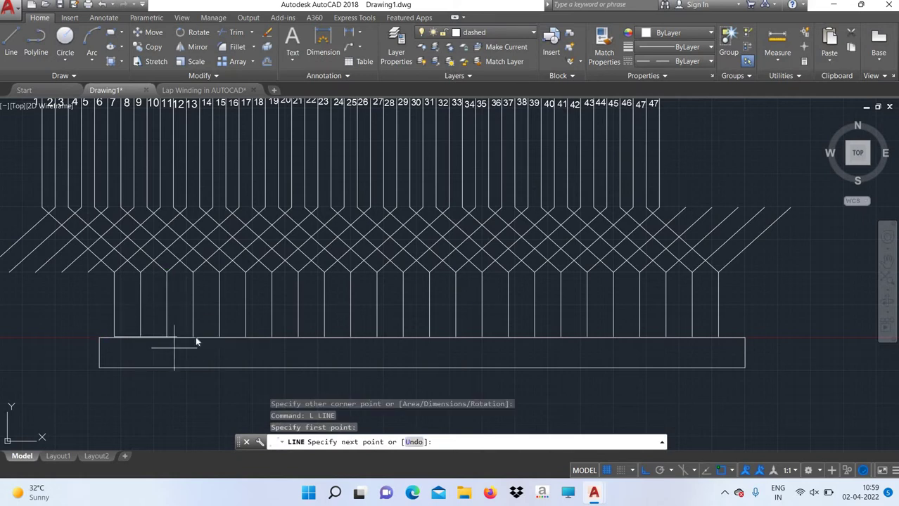
{"action": "right_click", "coordinate": [172, 343]}
{"action": "left_click", "coordinate": [205, 235]}
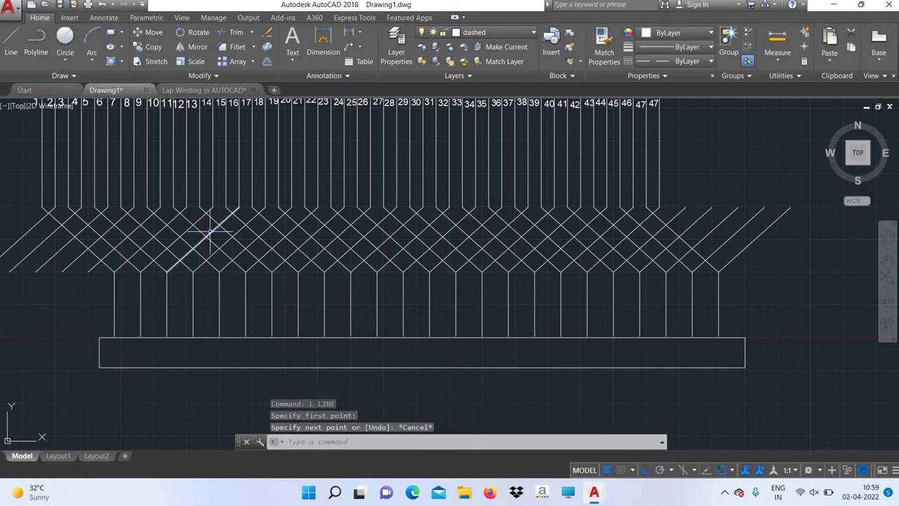
{"action": "type", "text": "osnap"}
{"action": "key", "text": "Return"}
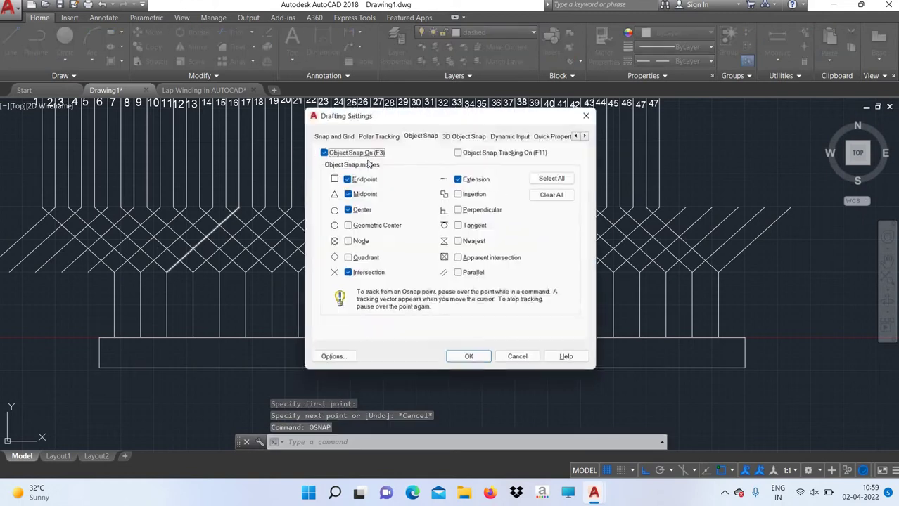
{"action": "left_click", "coordinate": [346, 193]}
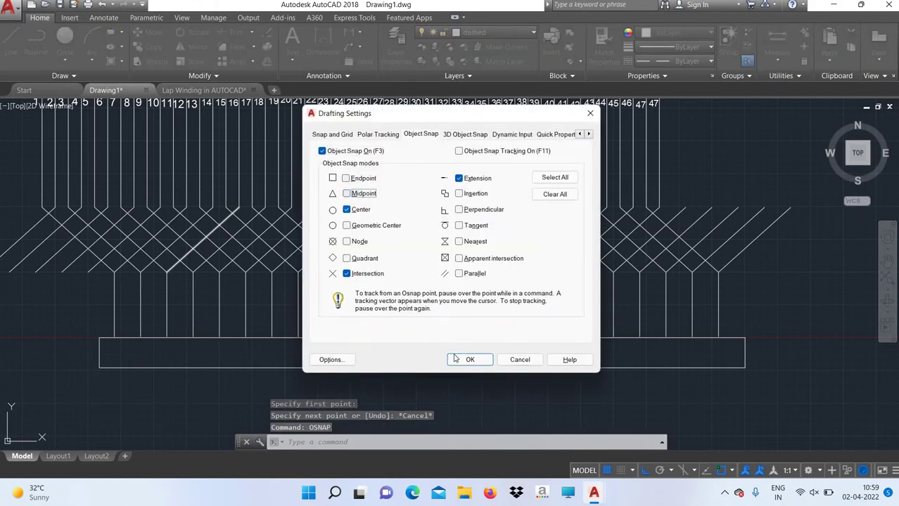
{"action": "left_click", "coordinate": [346, 210]}
{"action": "left_click", "coordinate": [467, 359]}
Try a line from the rectangle's top edge with the new snaps, then cancel it.
{"action": "type", "text": "l"}
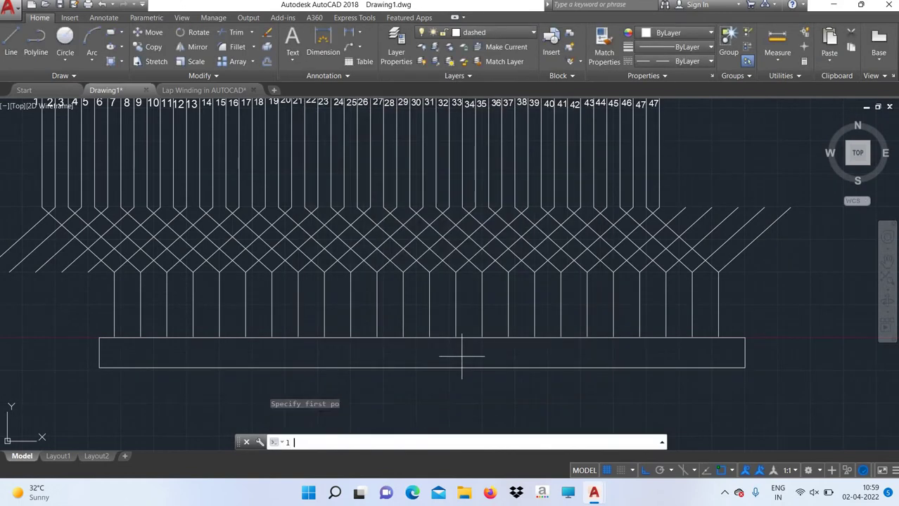
{"action": "key", "text": "Return"}
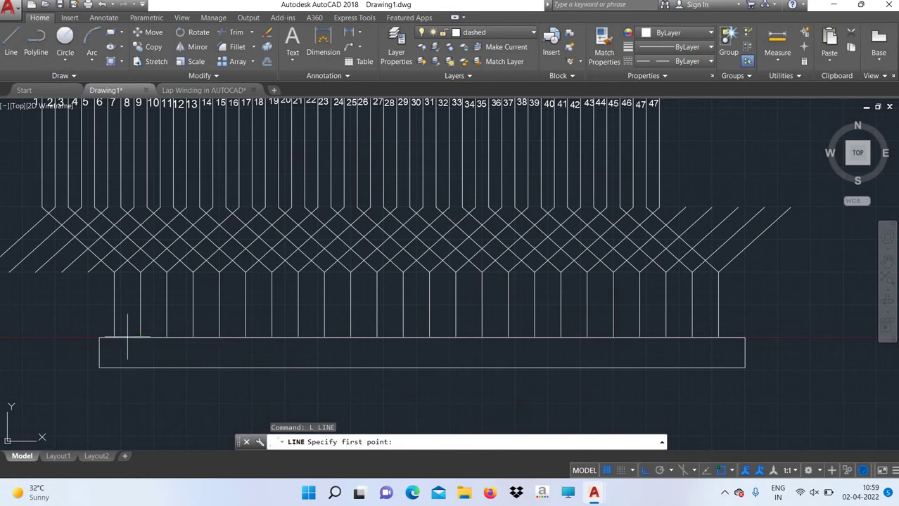
{"action": "scroll", "coordinate": [127, 337], "scroll_direction": "up", "scroll_amount": 3}
{"action": "scroll", "coordinate": [127, 345], "scroll_direction": "up", "scroll_amount": 1}
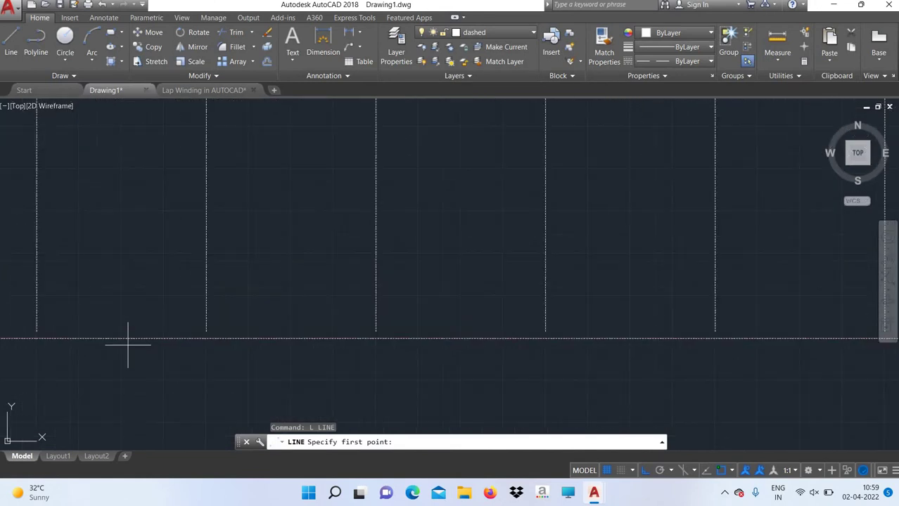
{"action": "scroll", "coordinate": [127, 344], "scroll_direction": "up", "scroll_amount": 3}
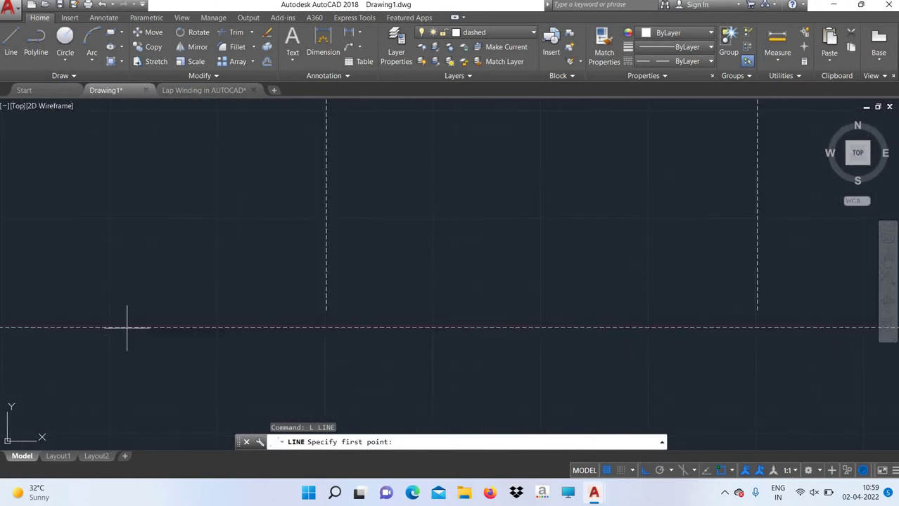
{"action": "scroll", "coordinate": [131, 355], "scroll_direction": "down", "scroll_amount": 5}
{"action": "scroll", "coordinate": [175, 345], "scroll_direction": "down", "scroll_amount": 1}
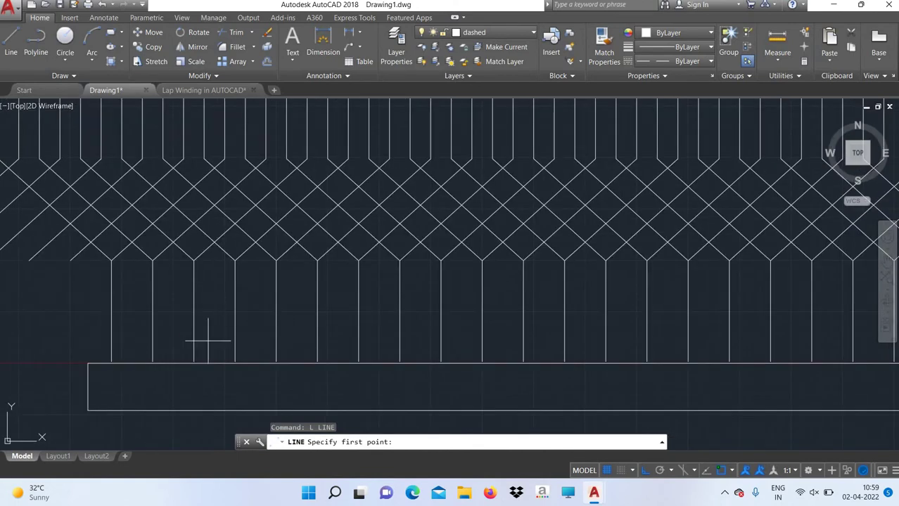
{"action": "scroll", "coordinate": [207, 341], "scroll_direction": "up", "scroll_amount": 3}
{"action": "scroll", "coordinate": [208, 341], "scroll_direction": "down", "scroll_amount": 3}
{"action": "left_click", "coordinate": [211, 351]}
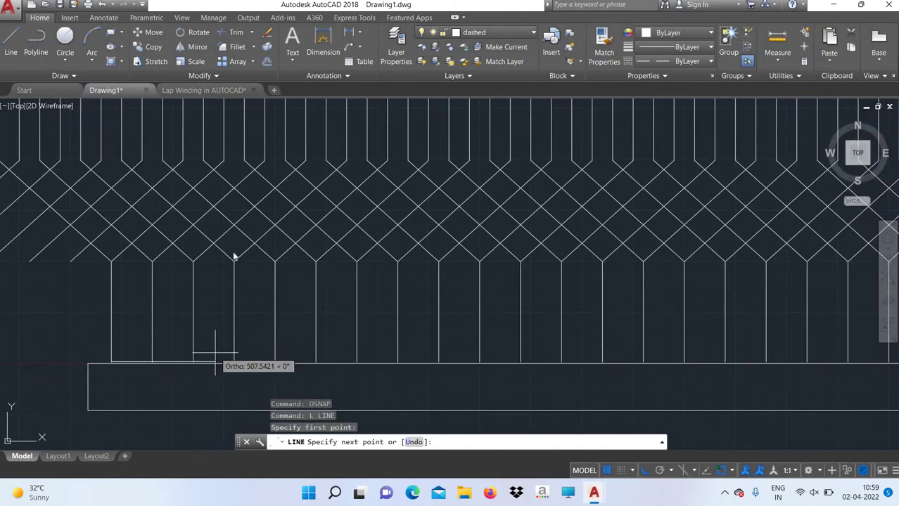
{"action": "right_click", "coordinate": [215, 353]}
{"action": "left_click", "coordinate": [242, 235]}
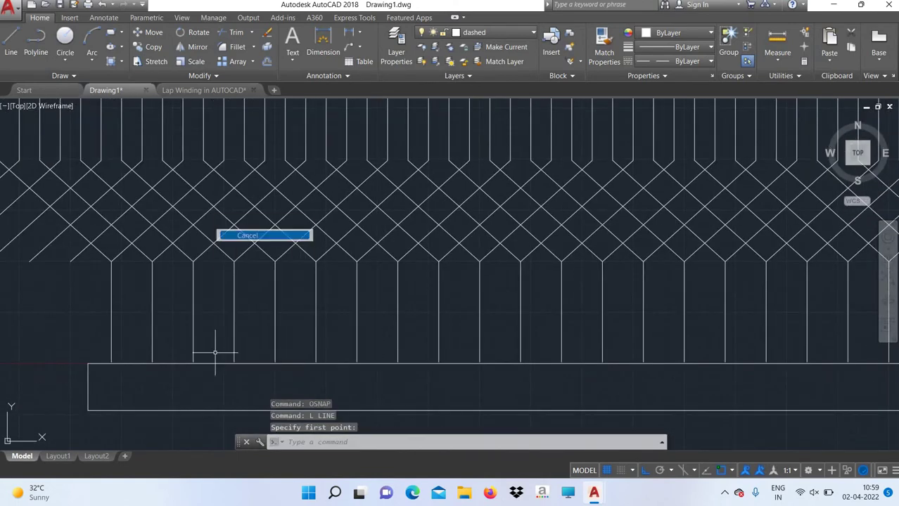
{"action": "left_click", "coordinate": [234, 317]}
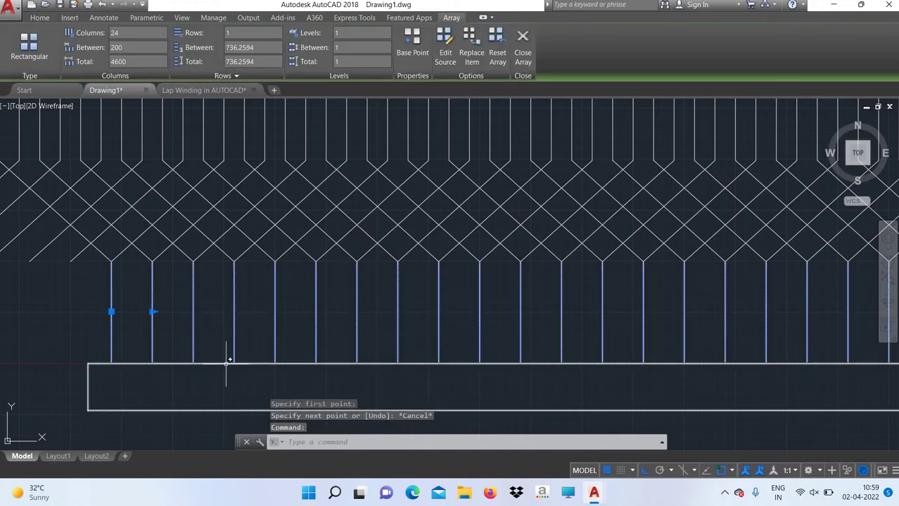
{"action": "key", "text": "Escape"}
{"action": "left_click", "coordinate": [457, 33]}
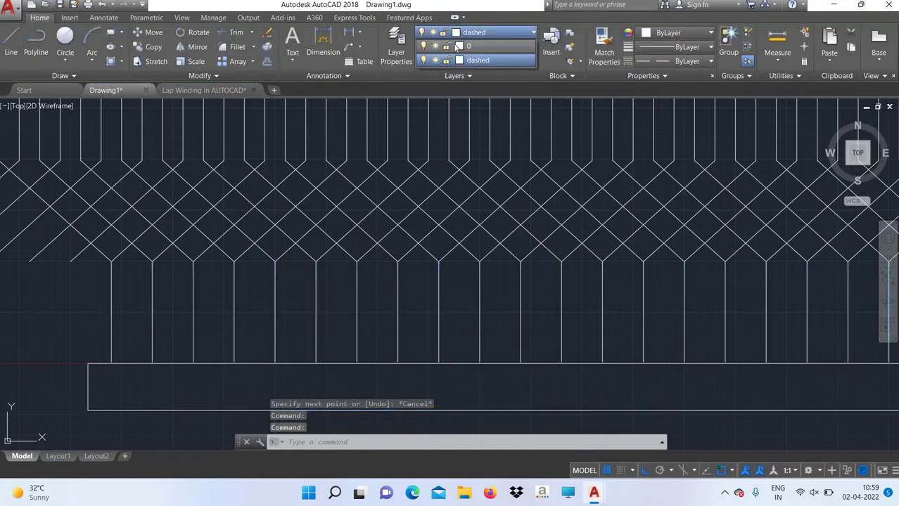
{"action": "left_click", "coordinate": [464, 46]}
{"action": "scroll", "coordinate": [140, 309], "scroll_direction": "up", "scroll_amount": 2}
{"action": "scroll", "coordinate": [140, 309], "scroll_direction": "up", "scroll_amount": 1}
{"action": "scroll", "coordinate": [143, 315], "scroll_direction": "up", "scroll_amount": 1}
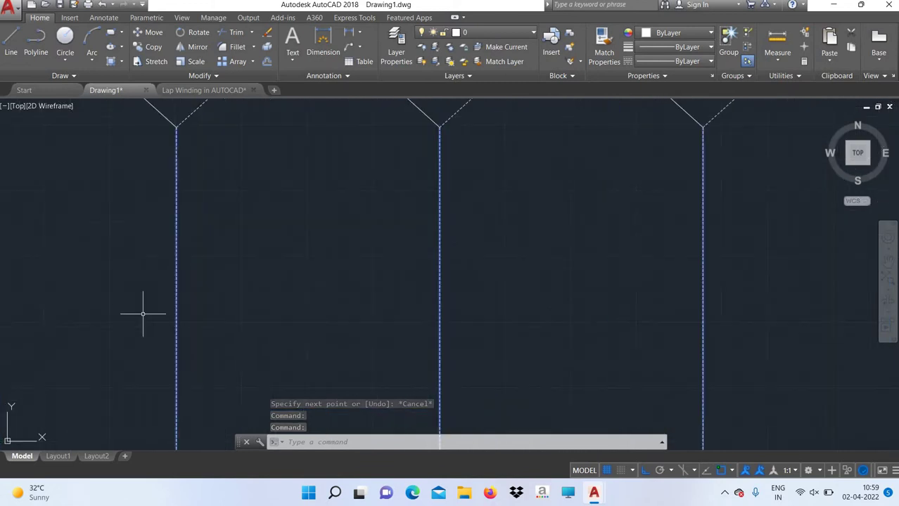
{"action": "scroll", "coordinate": [143, 314], "scroll_direction": "down", "scroll_amount": 2}
{"action": "left_click", "coordinate": [90, 305]}
{"action": "left_click", "coordinate": [110, 318]}
{"action": "scroll", "coordinate": [110, 320], "scroll_direction": "down", "scroll_amount": 2}
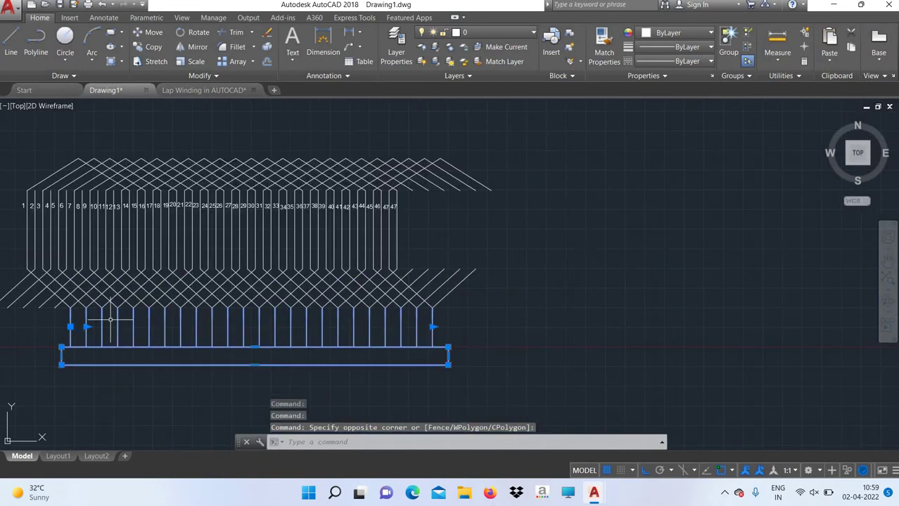
{"action": "left_click", "coordinate": [153, 243]}
{"action": "left_click", "coordinate": [631, 206]}
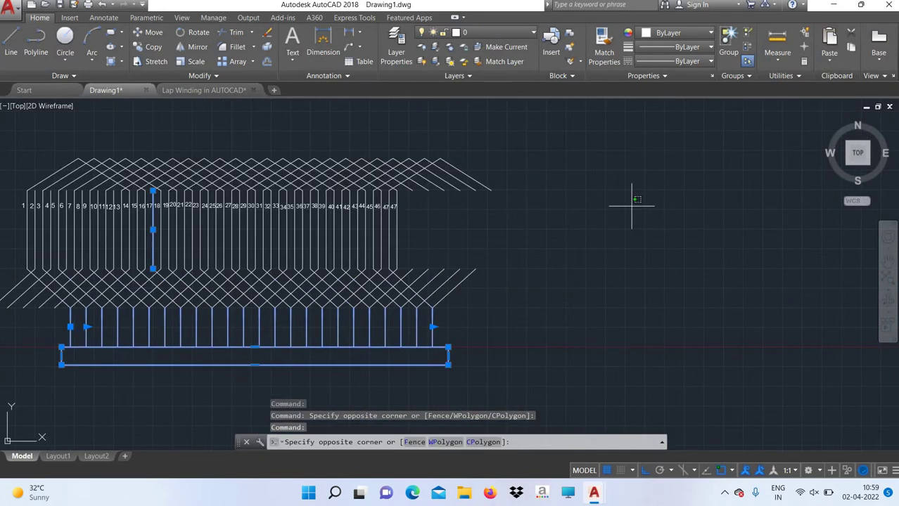
{"action": "type", "text": "pan"}
{"action": "key", "text": "Return"}
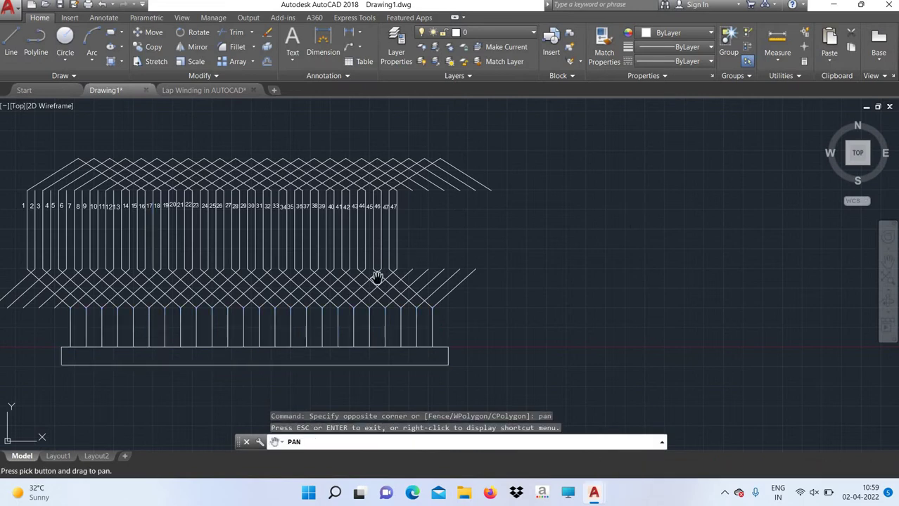
{"action": "left_click_drag", "start_coordinate": [377, 278], "coordinate": [464, 268]}
{"action": "right_click", "coordinate": [466, 270]}
{"action": "left_click", "coordinate": [485, 273]}
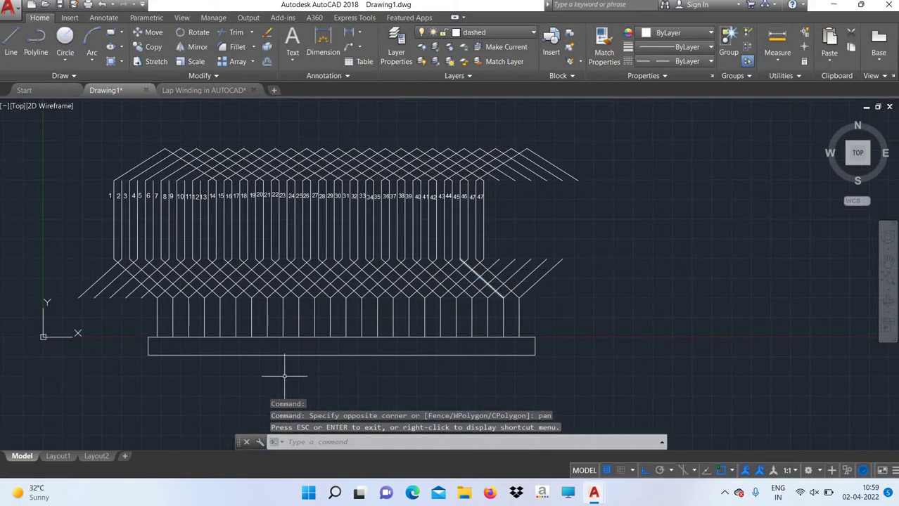
{"action": "scroll", "coordinate": [267, 377], "scroll_direction": "up", "scroll_amount": 3}
{"action": "scroll", "coordinate": [243, 267], "scroll_direction": "up", "scroll_amount": 1}
{"action": "scroll", "coordinate": [247, 180], "scroll_direction": "up", "scroll_amount": 1}
{"action": "scroll", "coordinate": [248, 176], "scroll_direction": "up", "scroll_amount": 1}
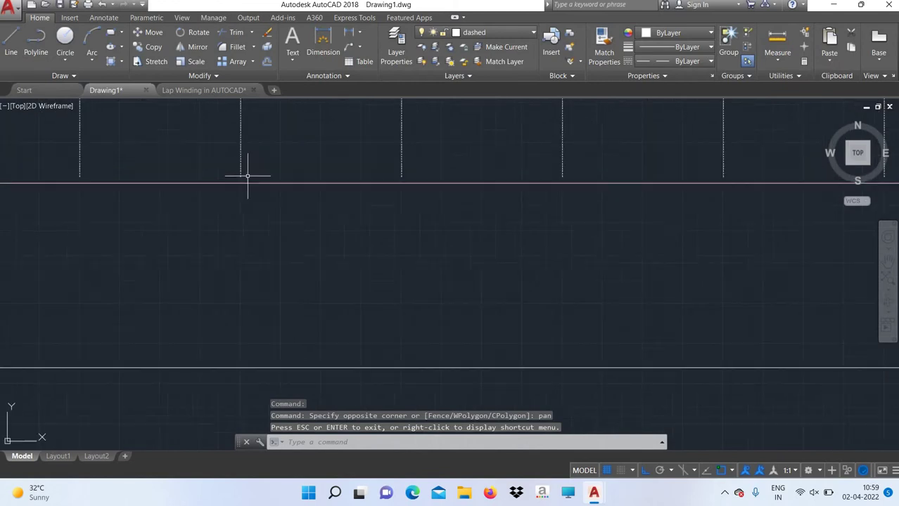
{"action": "scroll", "coordinate": [233, 236], "scroll_direction": "down", "scroll_amount": 3}
{"action": "scroll", "coordinate": [238, 165], "scroll_direction": "up", "scroll_amount": 2}
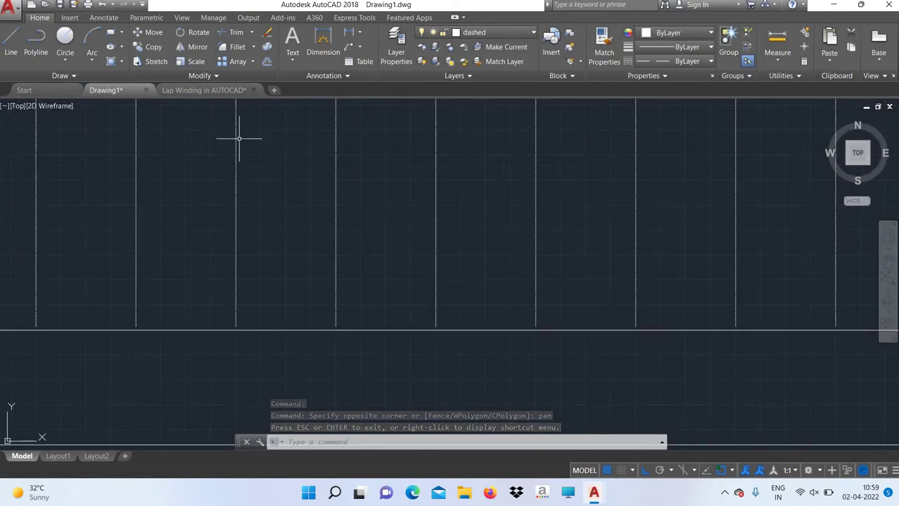
{"action": "left_click", "coordinate": [236, 211]}
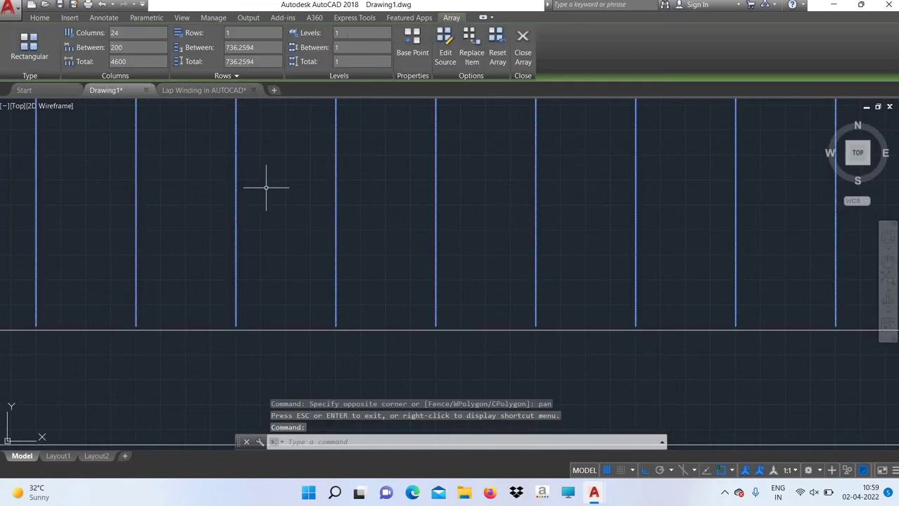
{"action": "left_click", "coordinate": [39, 18]}
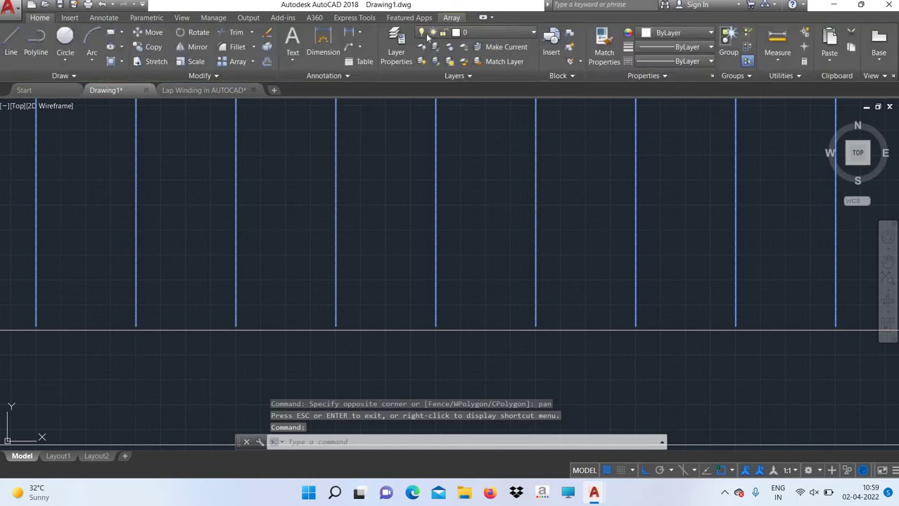
{"action": "key", "text": "Escape"}
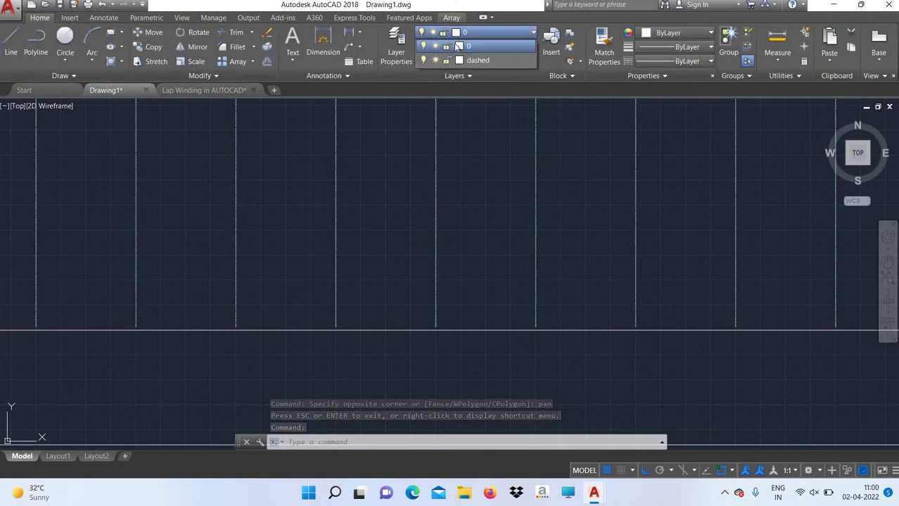
{"action": "left_click", "coordinate": [267, 232]}
{"action": "scroll", "coordinate": [267, 232], "scroll_direction": "down", "scroll_amount": 3}
{"action": "left_click", "coordinate": [346, 374]}
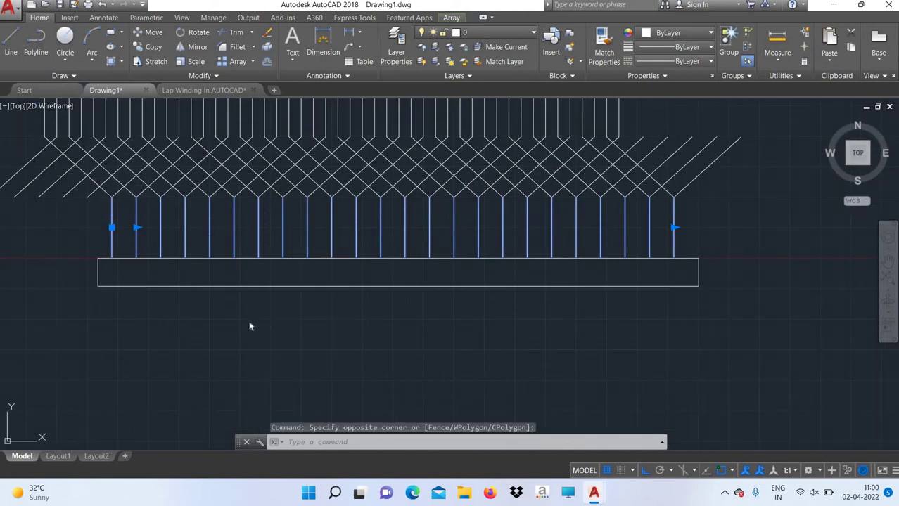
{"action": "left_click", "coordinate": [250, 320]}
{"action": "scroll", "coordinate": [259, 295], "scroll_direction": "up", "scroll_amount": 3}
{"action": "scroll", "coordinate": [258, 309], "scroll_direction": "down", "scroll_amount": 3}
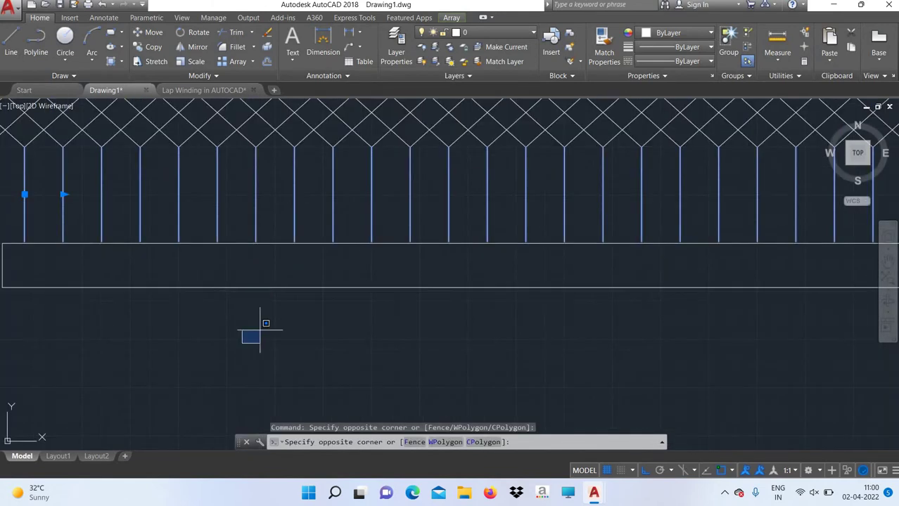
{"action": "left_click", "coordinate": [256, 338]}
{"action": "scroll", "coordinate": [235, 233], "scroll_direction": "up", "scroll_amount": 5}
{"action": "left_click", "coordinate": [236, 232]}
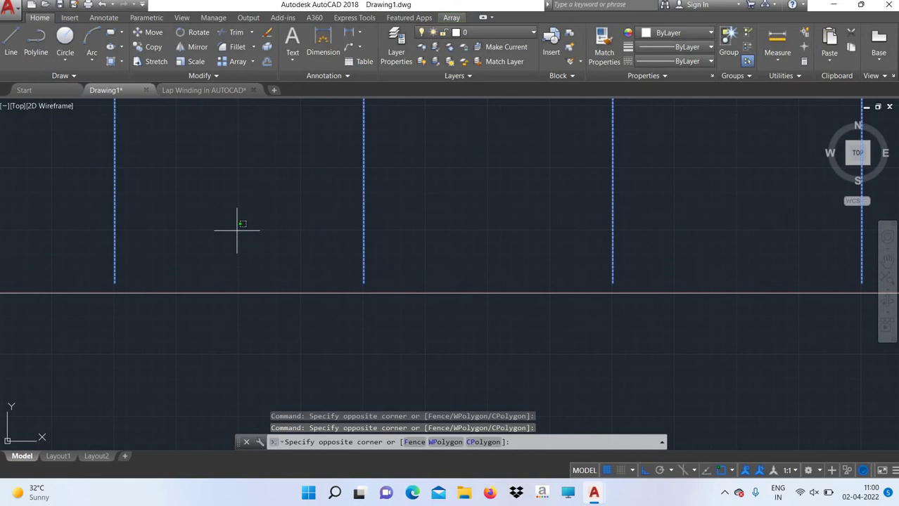
{"action": "scroll", "coordinate": [237, 230], "scroll_direction": "down", "scroll_amount": 5}
{"action": "scroll", "coordinate": [237, 230], "scroll_direction": "down", "scroll_amount": 2}
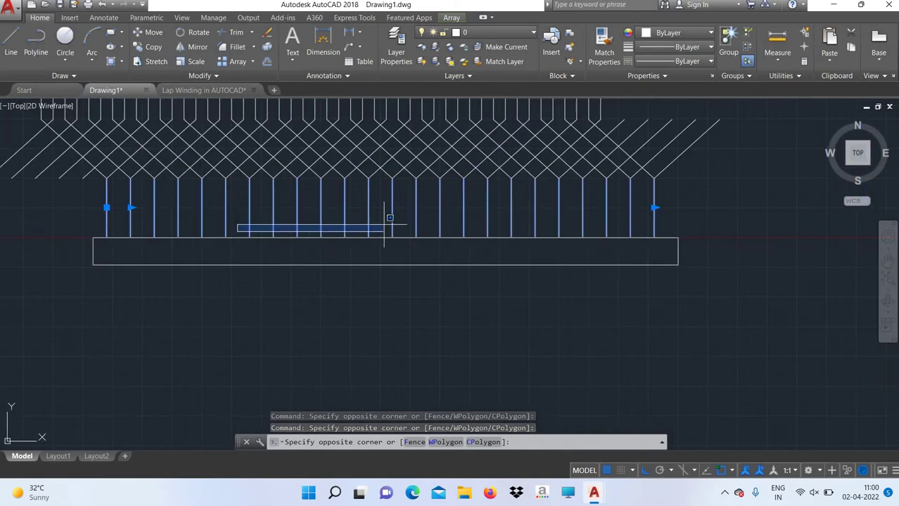
{"action": "left_click", "coordinate": [598, 315]}
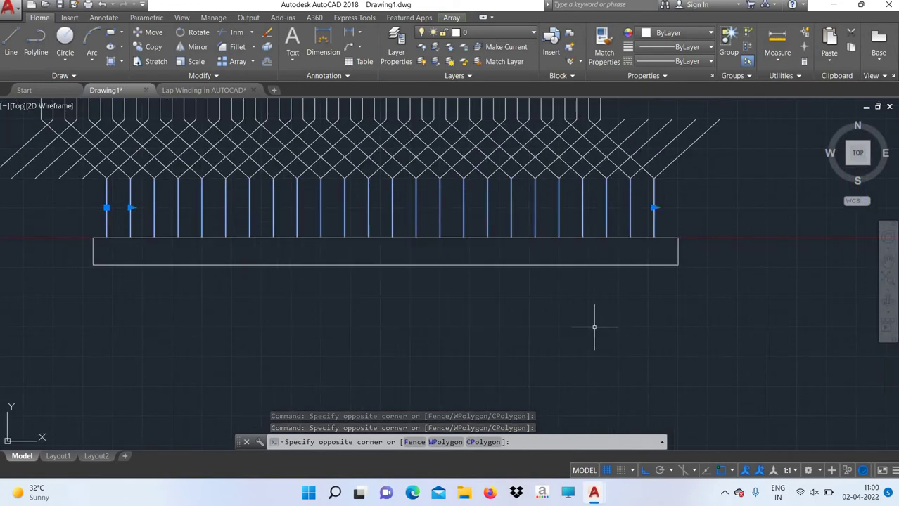
{"action": "right_click", "coordinate": [681, 327]}
{"action": "key", "text": "Escape"}
{"action": "left_click", "coordinate": [597, 328]}
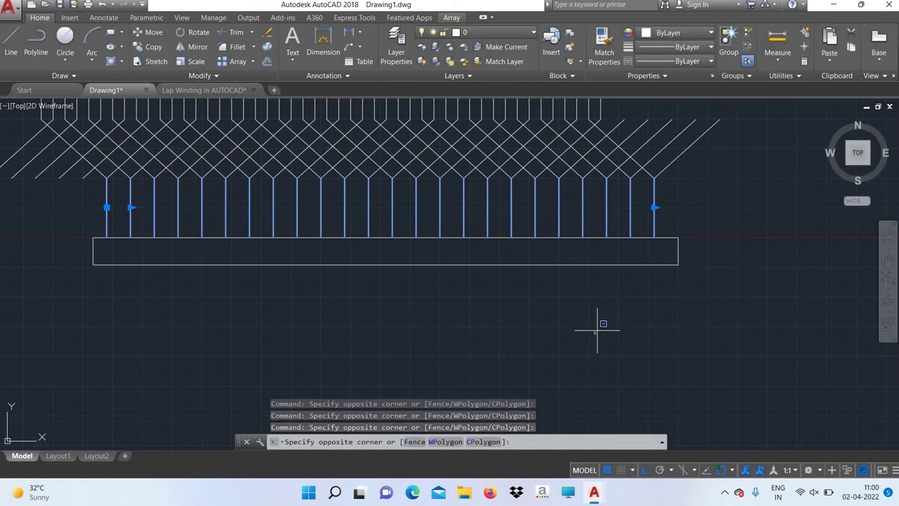
{"action": "type", "text": " pan"}
{"action": "key", "text": "Return"}
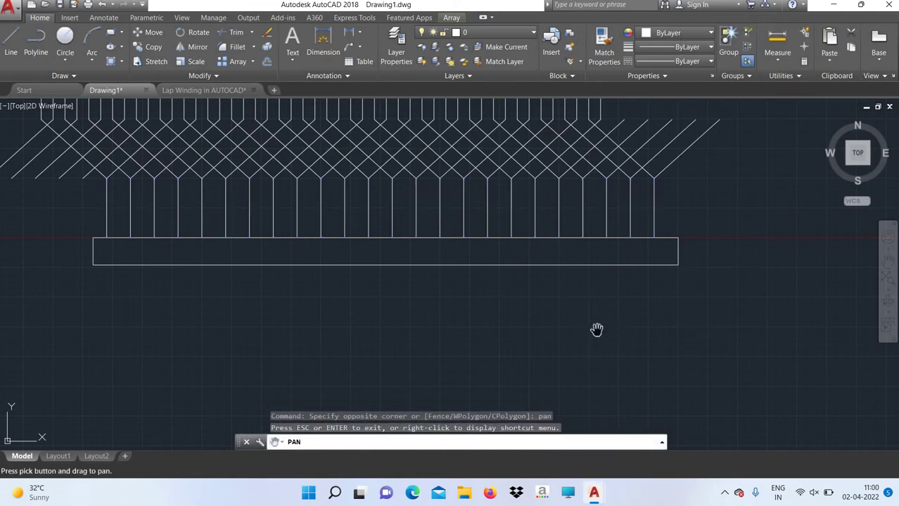
{"action": "left_click_drag", "start_coordinate": [574, 287], "coordinate": [584, 345]}
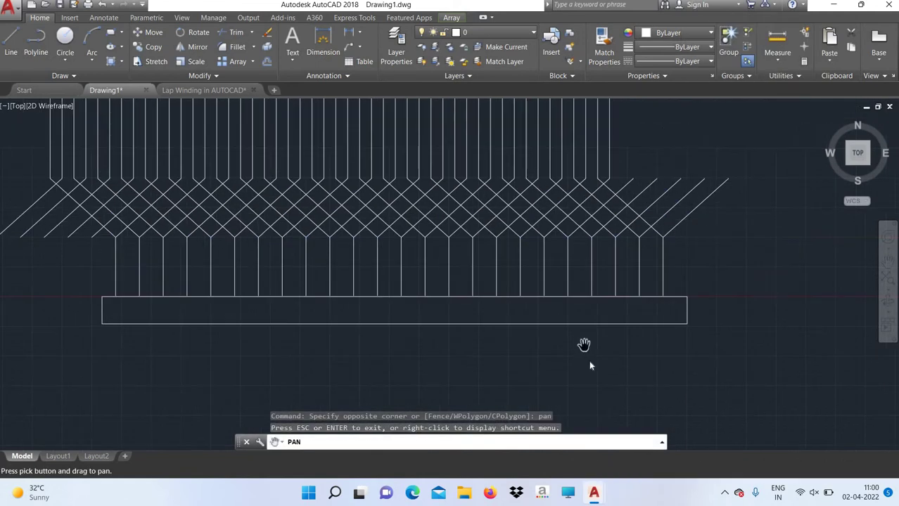
{"action": "right_click", "coordinate": [588, 349]}
{"action": "left_click", "coordinate": [609, 353]}
{"action": "scroll", "coordinate": [236, 289], "scroll_direction": "up", "scroll_amount": 8}
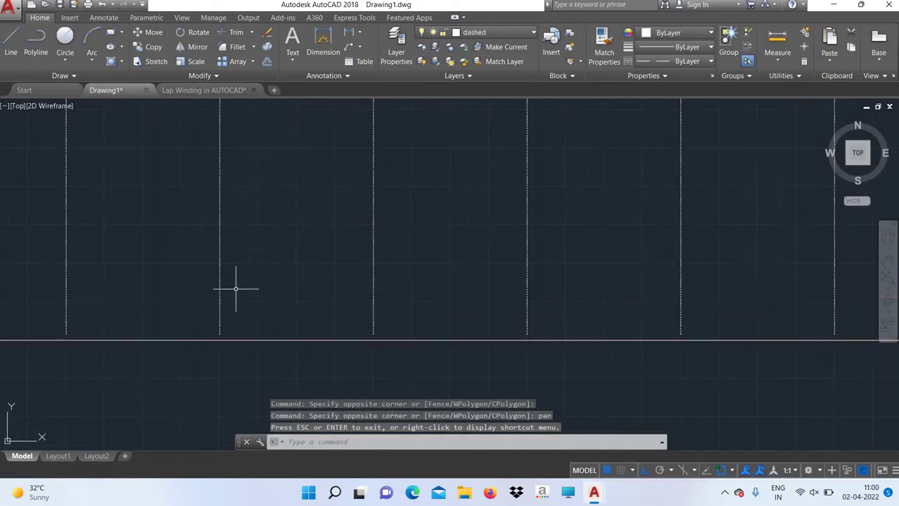
{"action": "left_click", "coordinate": [220, 283]}
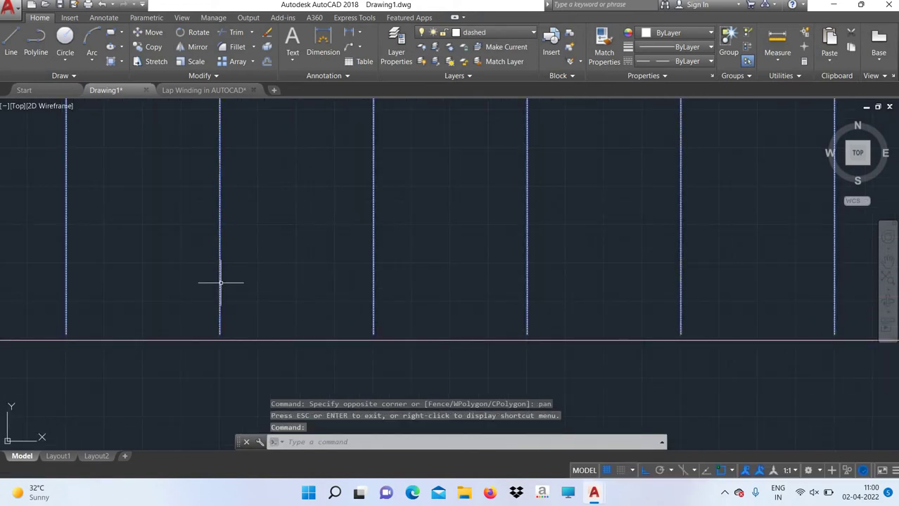
{"action": "left_click", "coordinate": [40, 18]}
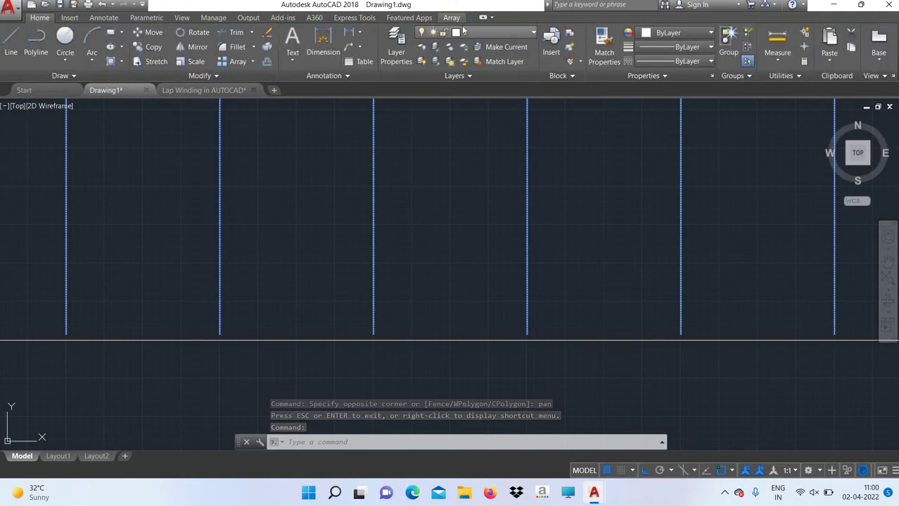
{"action": "key", "text": "Escape"}
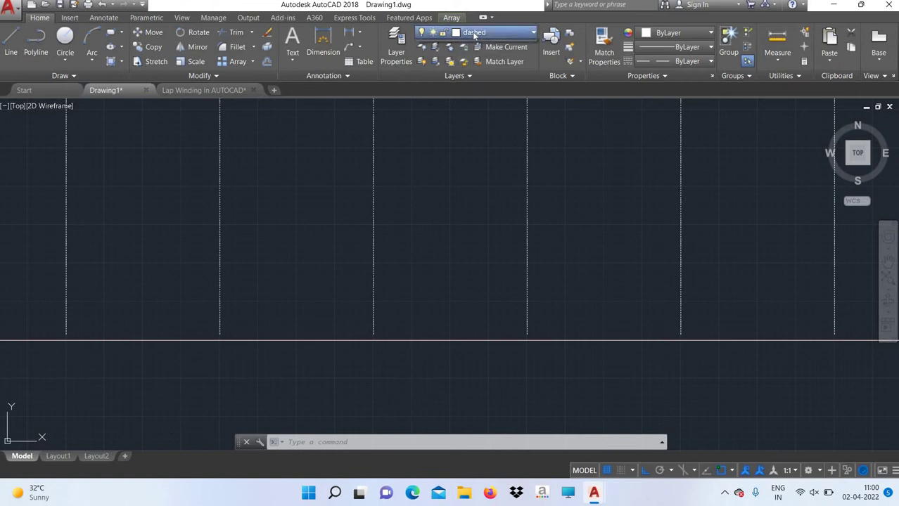
{"action": "left_click", "coordinate": [472, 33]}
{"action": "left_click", "coordinate": [477, 59]}
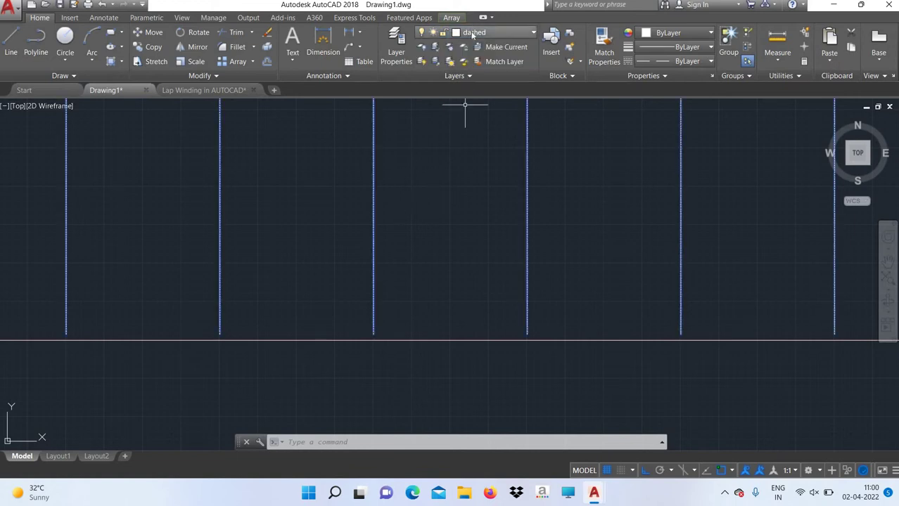
{"action": "key", "text": "Escape"}
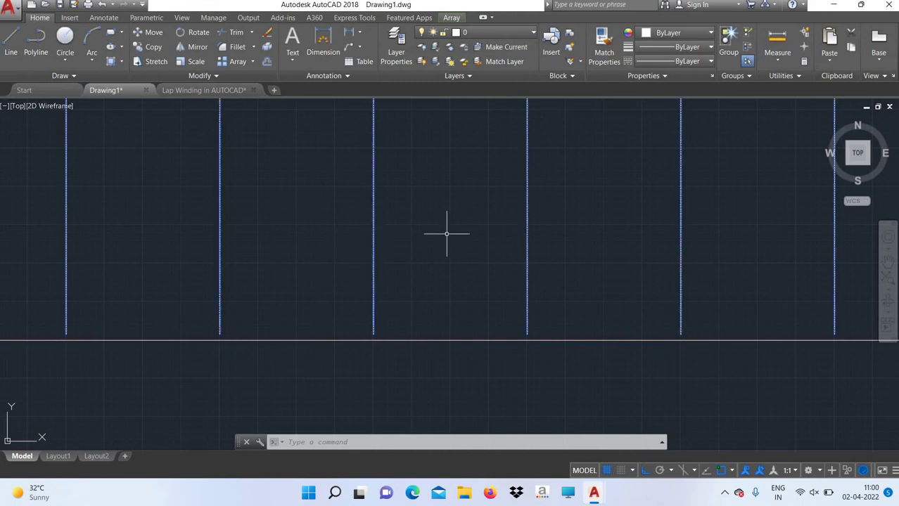
{"action": "left_click", "coordinate": [447, 233]}
{"action": "left_click", "coordinate": [433, 240]}
{"action": "scroll", "coordinate": [170, 297], "scroll_direction": "down", "scroll_amount": 4}
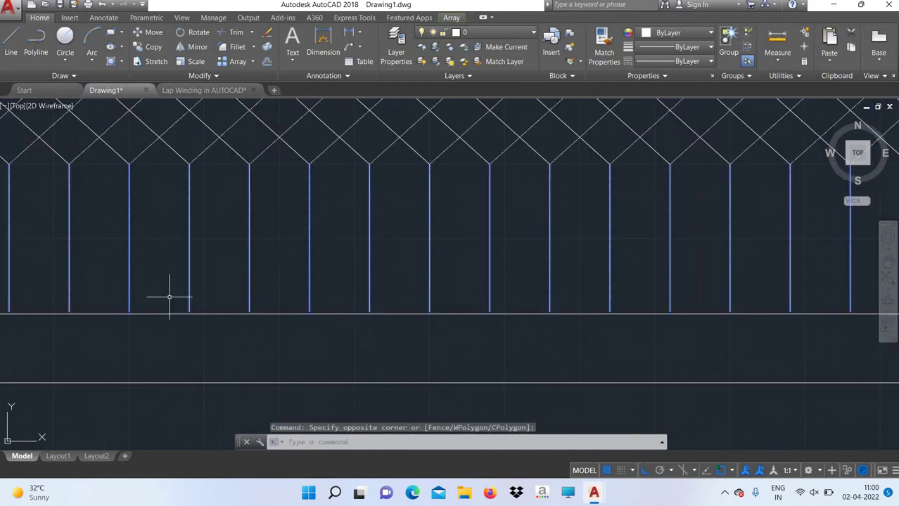
{"action": "scroll", "coordinate": [297, 215], "scroll_direction": "down", "scroll_amount": 5}
{"action": "scroll", "coordinate": [297, 224], "scroll_direction": "up", "scroll_amount": 3}
{"action": "scroll", "coordinate": [297, 221], "scroll_direction": "up", "scroll_amount": 4}
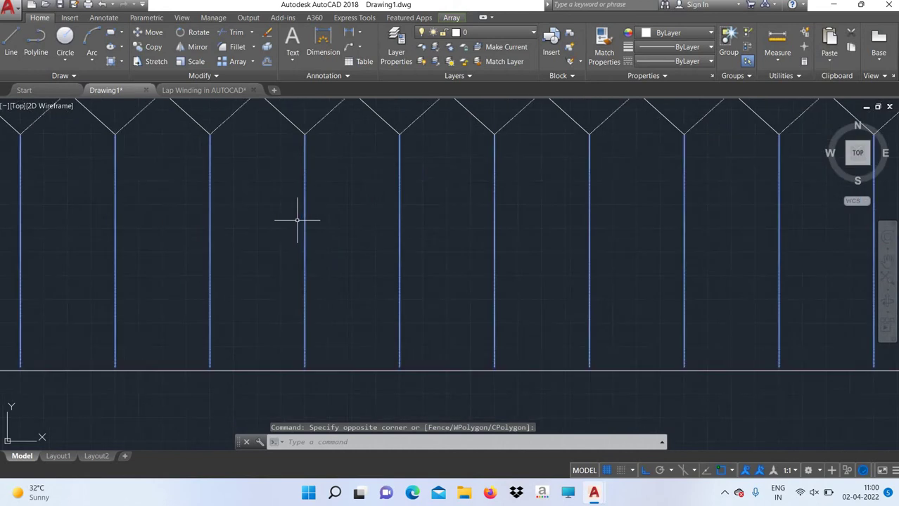
{"action": "scroll", "coordinate": [296, 220], "scroll_direction": "up", "scroll_amount": 5}
{"action": "scroll", "coordinate": [297, 220], "scroll_direction": "down", "scroll_amount": 3}
{"action": "scroll", "coordinate": [296, 220], "scroll_direction": "down", "scroll_amount": 3}
{"action": "scroll", "coordinate": [296, 220], "scroll_direction": "down", "scroll_amount": 3}
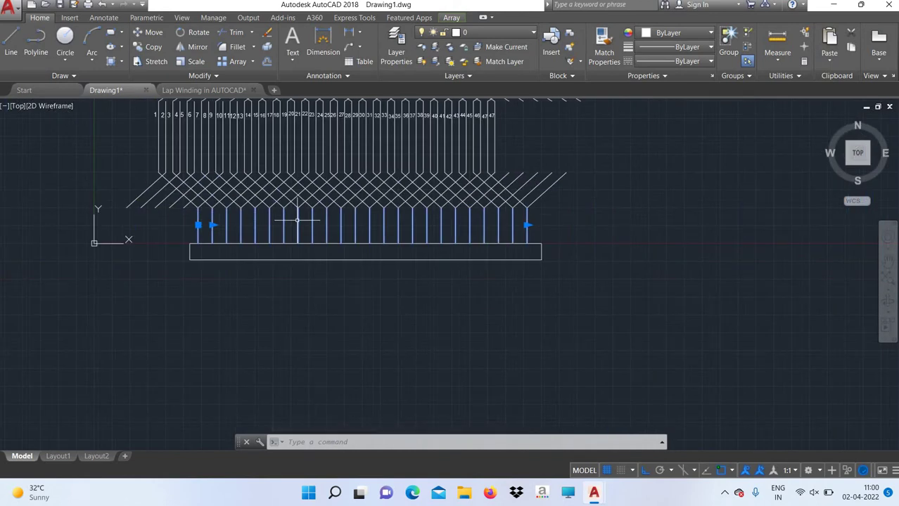
Erase the 24-lead array and shift the drawing down slightly.
{"action": "key", "text": "Delete"}
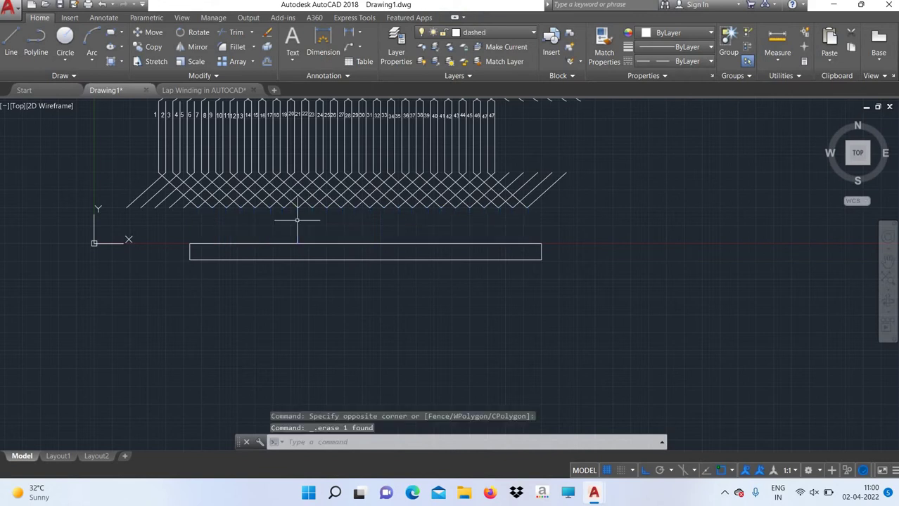
{"action": "scroll", "coordinate": [266, 214], "scroll_direction": "up", "scroll_amount": 2}
{"action": "scroll", "coordinate": [266, 214], "scroll_direction": "down", "scroll_amount": 2}
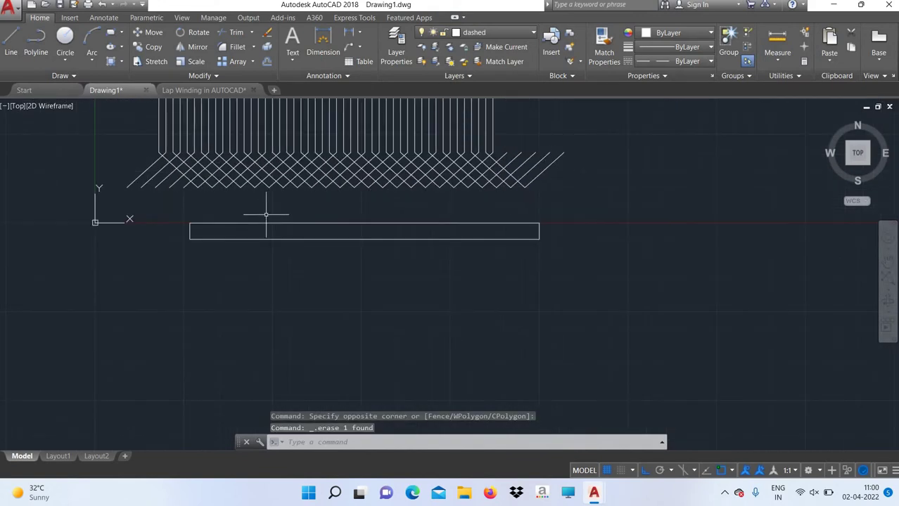
{"action": "type", "text": "pa"}
{"action": "key", "text": "Return"}
{"action": "left_click_drag", "start_coordinate": [266, 214], "coordinate": [266, 241]}
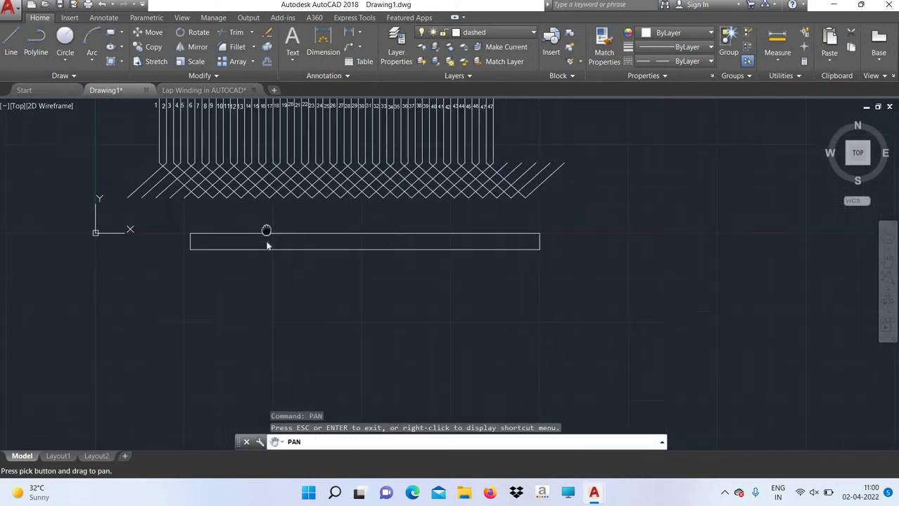
{"action": "right_click", "coordinate": [267, 241]}
{"action": "left_click", "coordinate": [280, 249]}
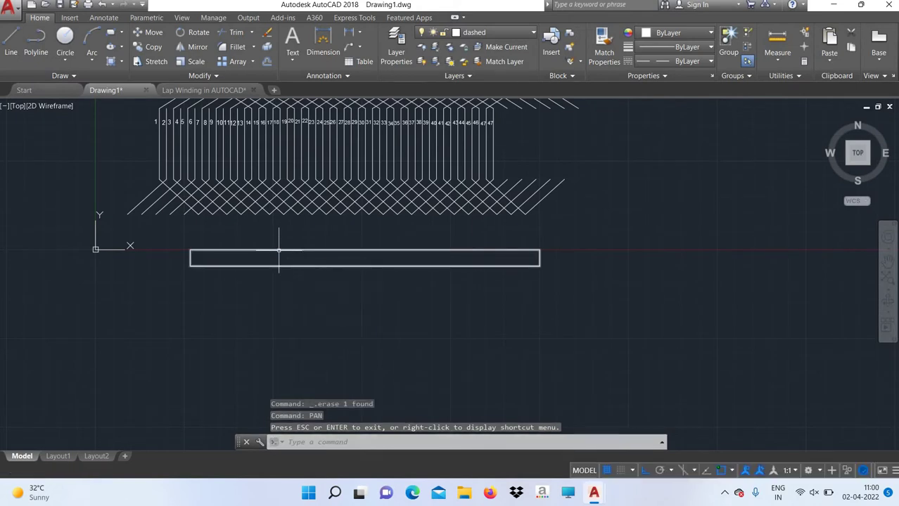
Zoom to the whole drawing, bring the rectangle below the winding into view, and choose from the layer list.
{"action": "type", "text": "z"}
{"action": "key", "text": "Return"}
{"action": "type", "text": "all"}
{"action": "key", "text": "Return"}
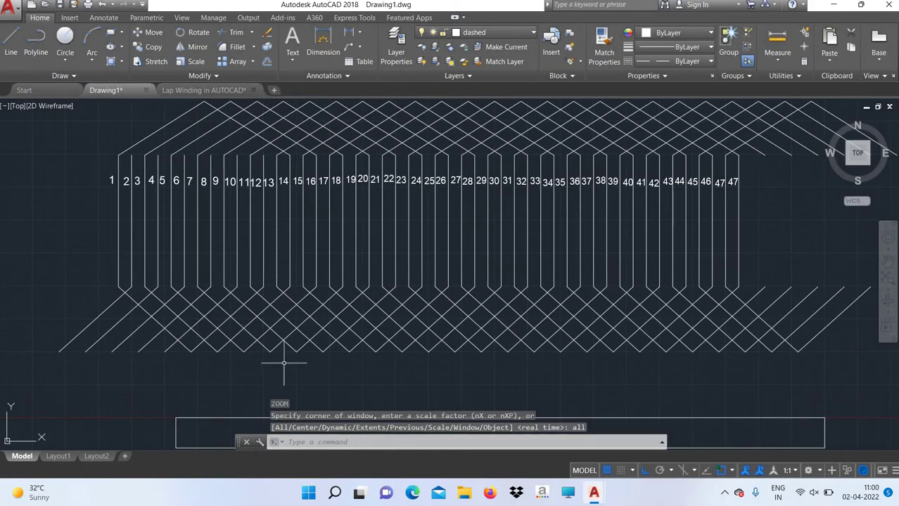
{"action": "type", "text": "pan"}
{"action": "key", "text": "Return"}
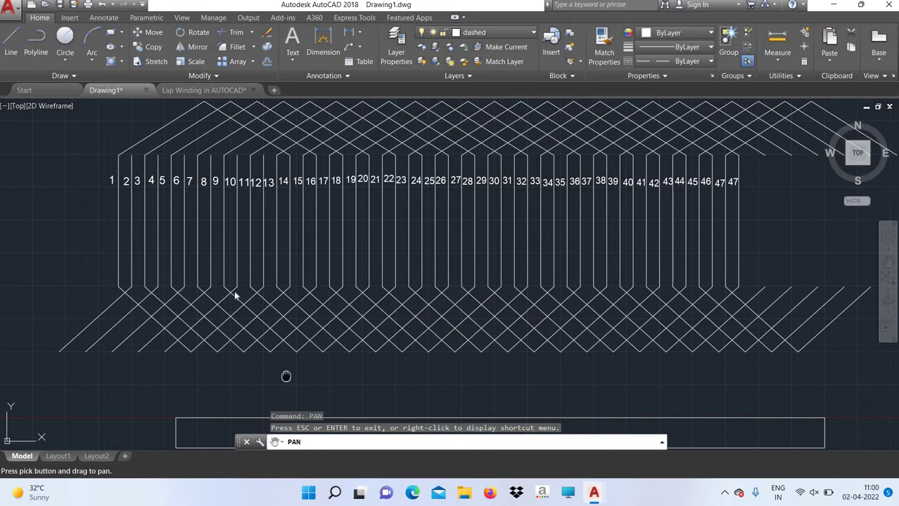
{"action": "left_click_drag", "start_coordinate": [286, 376], "coordinate": [234, 292]}
{"action": "right_click", "coordinate": [234, 293]}
{"action": "left_click", "coordinate": [249, 297]}
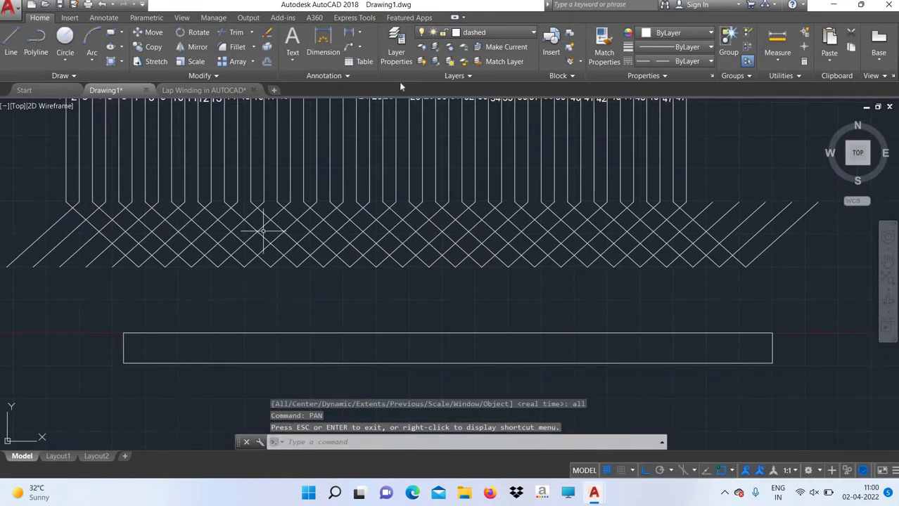
{"action": "left_click", "coordinate": [477, 32]}
Make layer 0 current and draw a vertical lead from a lower coil end to the rectangle.
{"action": "left_click", "coordinate": [485, 45]}
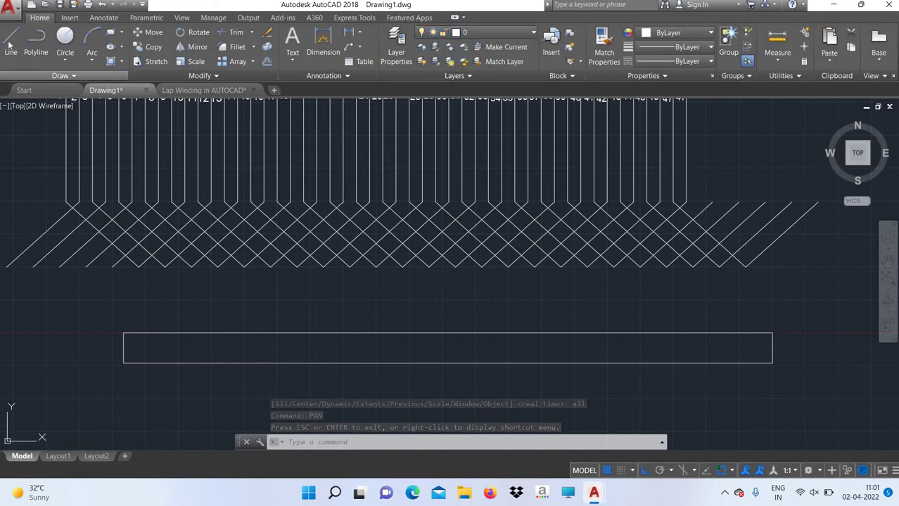
{"action": "left_click", "coordinate": [13, 42]}
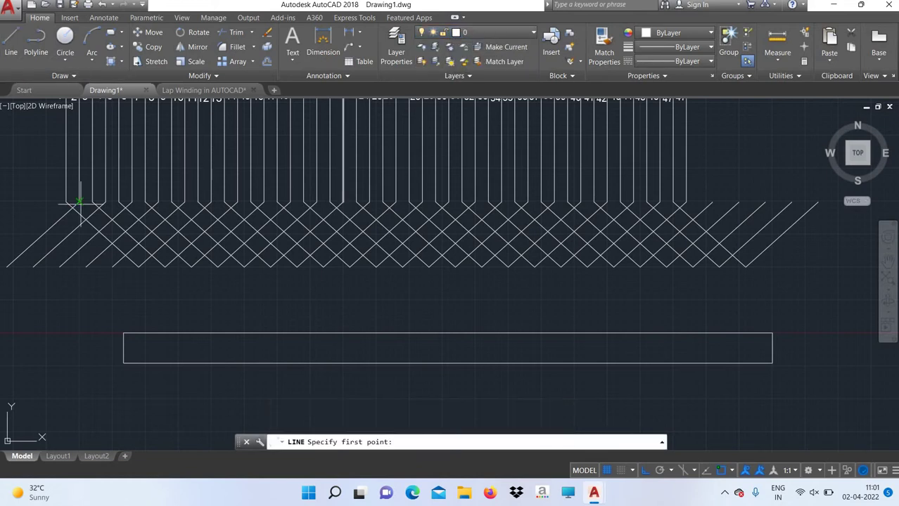
{"action": "left_click", "coordinate": [138, 266]}
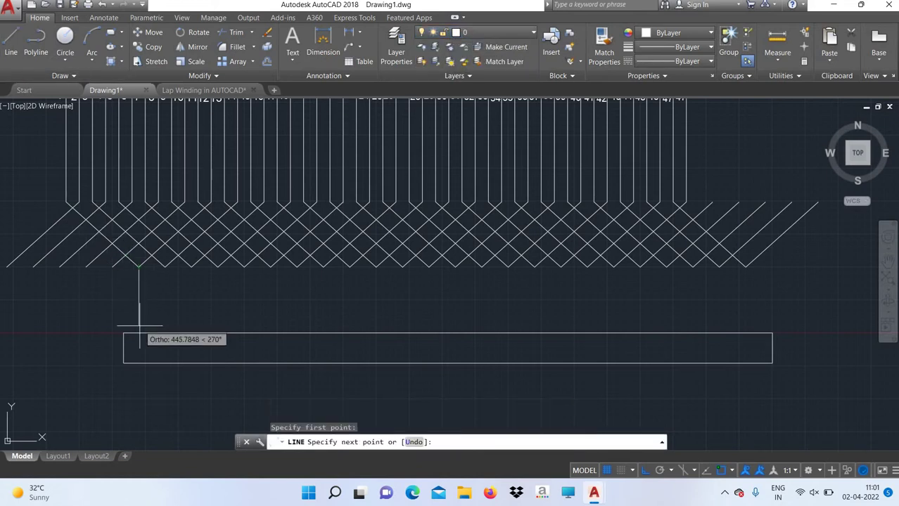
{"action": "scroll", "coordinate": [137, 332], "scroll_direction": "up", "scroll_amount": 4}
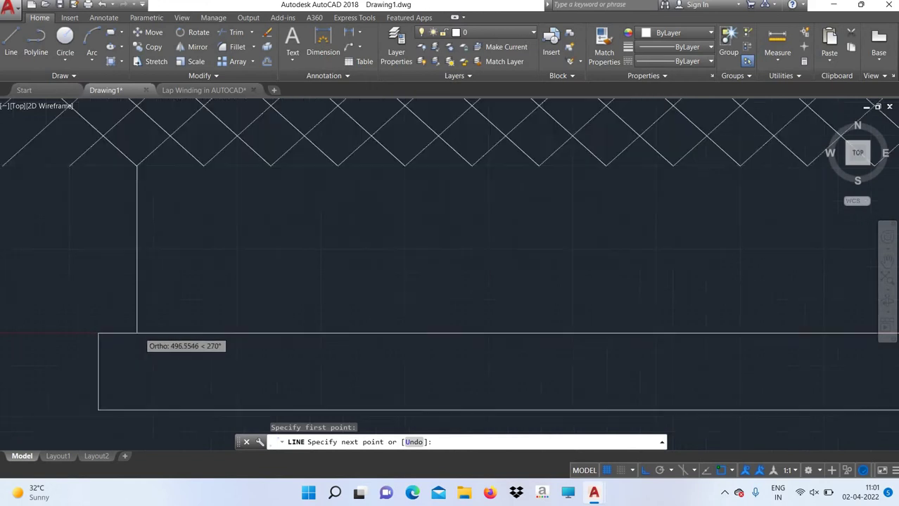
{"action": "scroll", "coordinate": [137, 332], "scroll_direction": "up", "scroll_amount": 2}
{"action": "scroll", "coordinate": [139, 329], "scroll_direction": "up", "scroll_amount": 1}
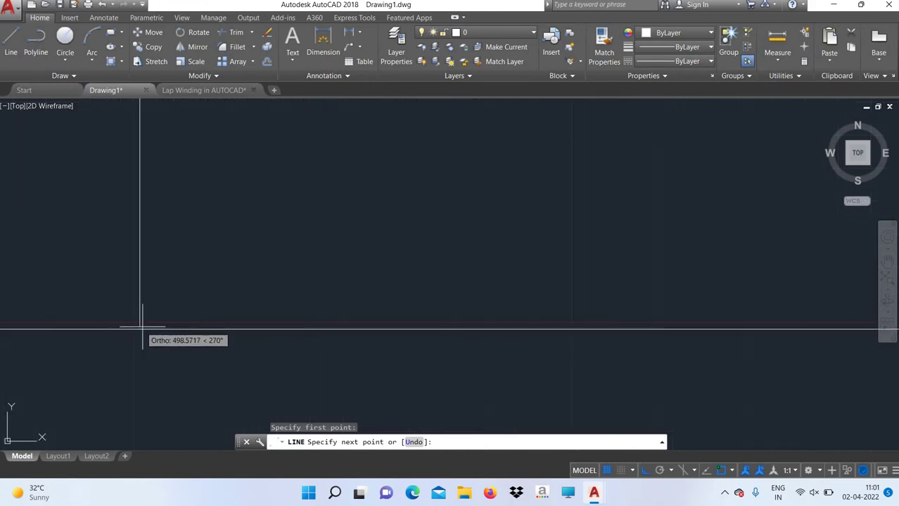
{"action": "scroll", "coordinate": [137, 329], "scroll_direction": "up", "scroll_amount": 1}
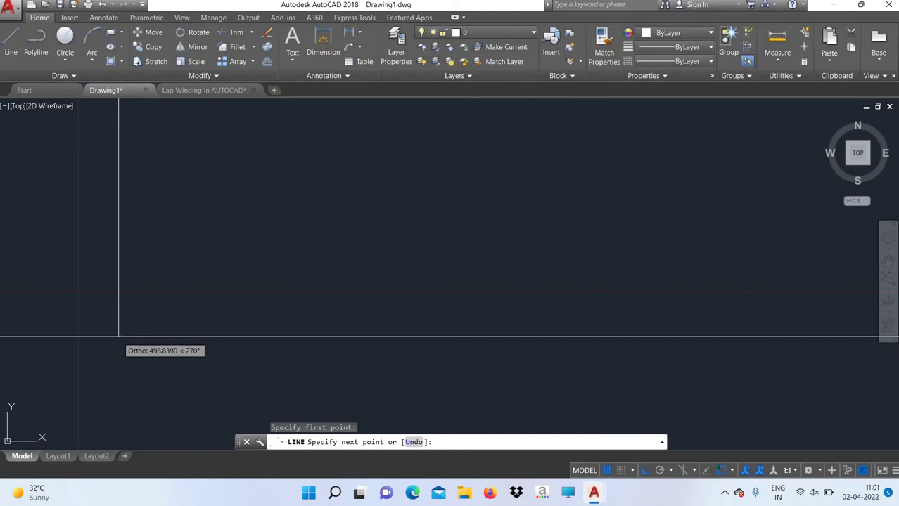
{"action": "right_click", "coordinate": [186, 307]}
{"action": "left_click", "coordinate": [200, 324]}
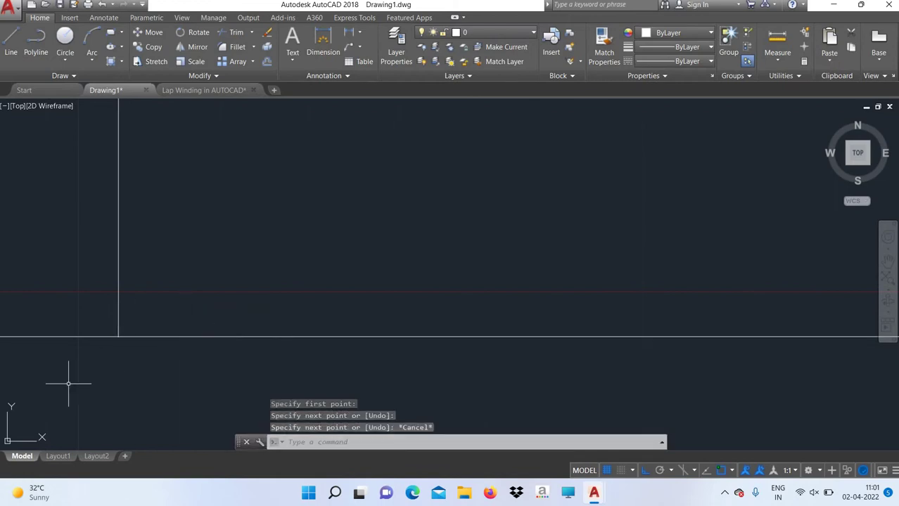
Zoom to the whole drawing and select the new lead line.
{"action": "type", "text": "z"}
{"action": "key", "text": "Return"}
{"action": "type", "text": "al"}
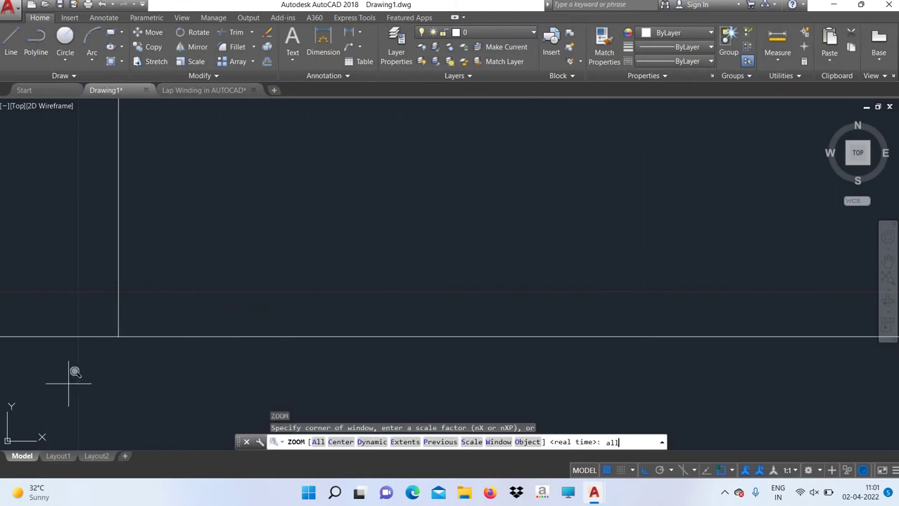
{"action": "key", "text": "Return"}
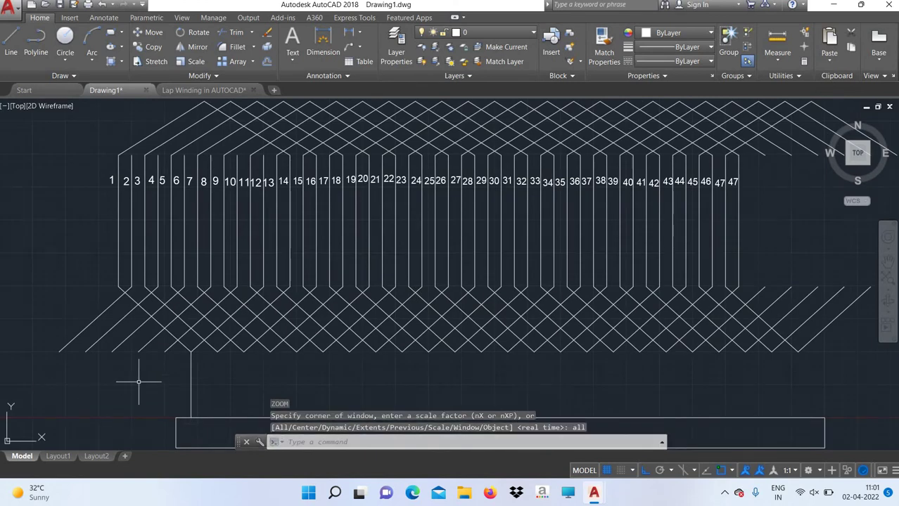
{"action": "left_click", "coordinate": [192, 374]}
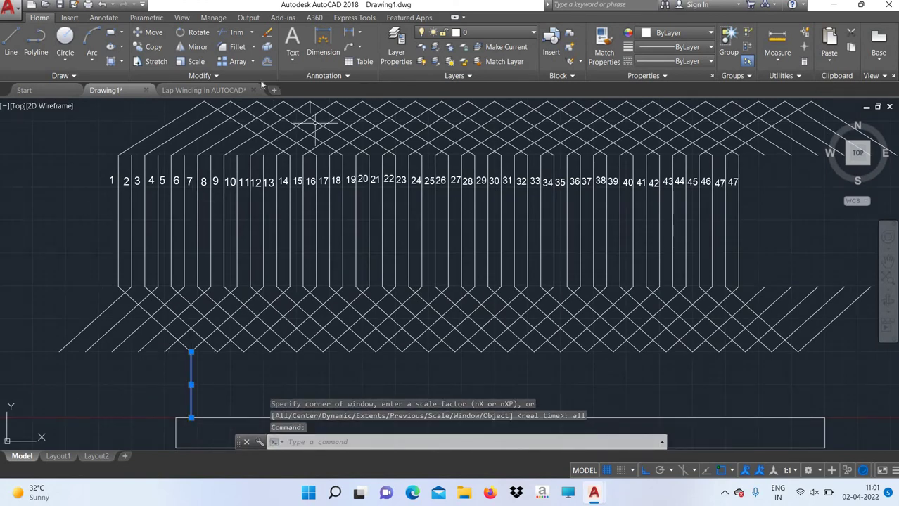
Array the lead line into 24 columns, 1 row, with 200 column spacing.
{"action": "left_click", "coordinate": [237, 61]}
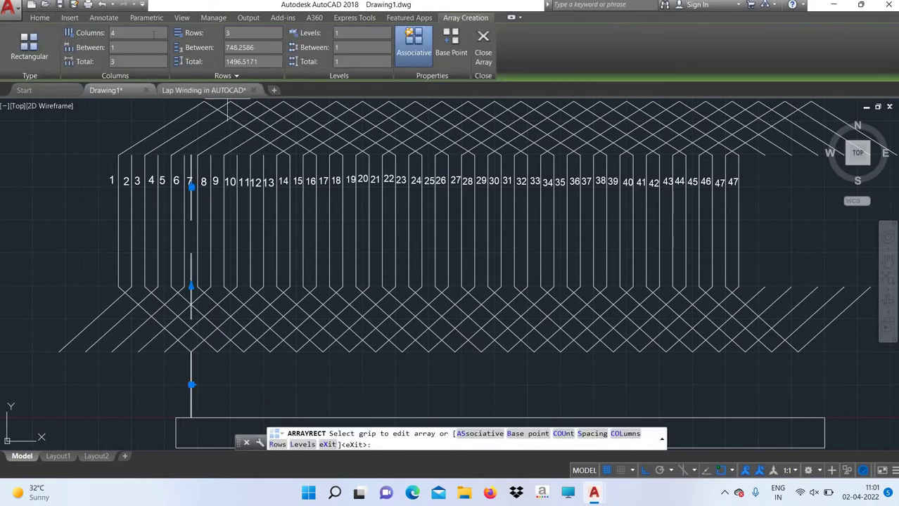
{"action": "left_click", "coordinate": [142, 32]}
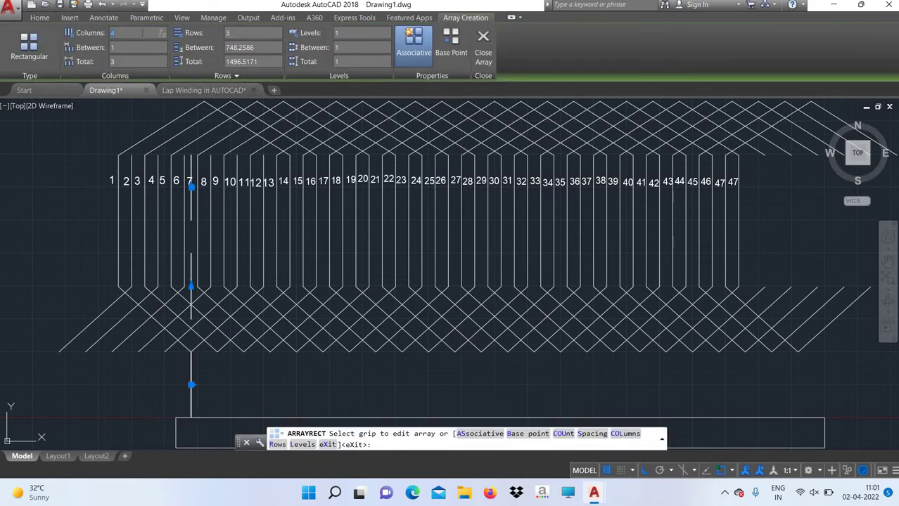
{"action": "type", "text": "24"}
{"action": "key", "text": "Return"}
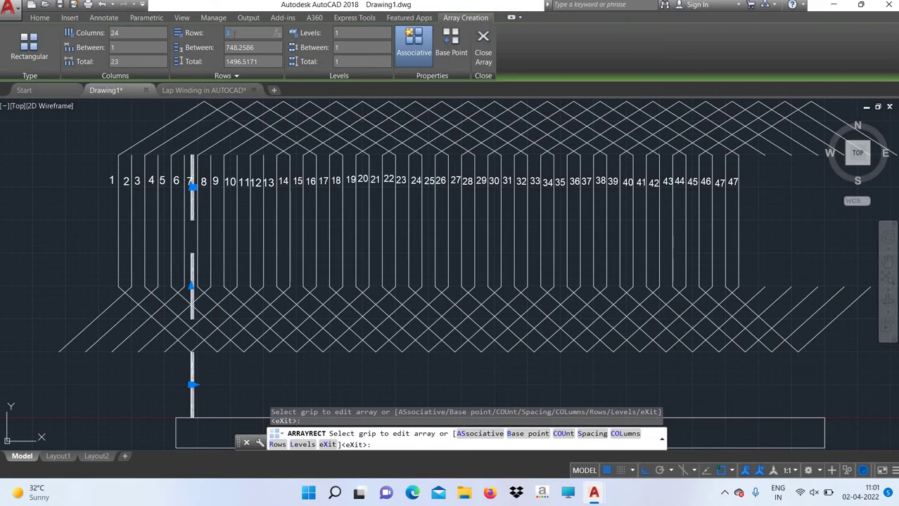
{"action": "type", "text": "1"}
{"action": "key", "text": "Return"}
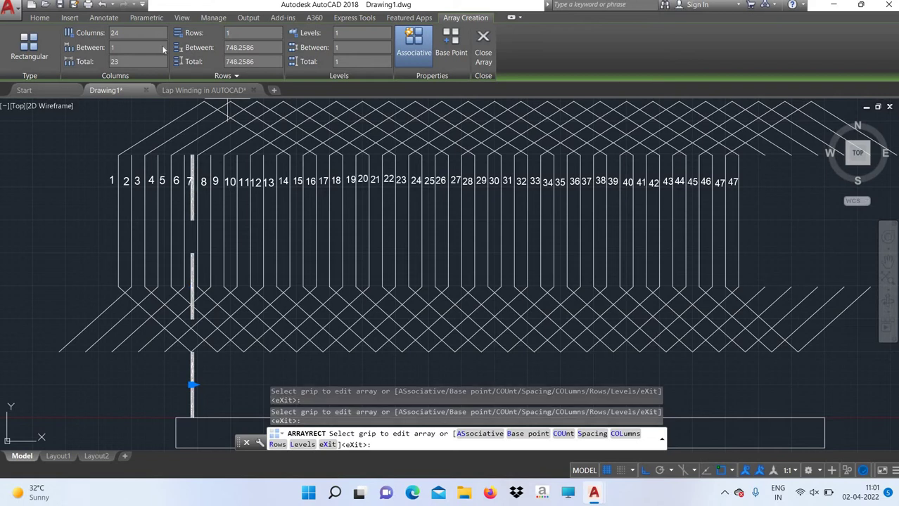
{"action": "left_click", "coordinate": [162, 45]}
{"action": "type", "text": "200"}
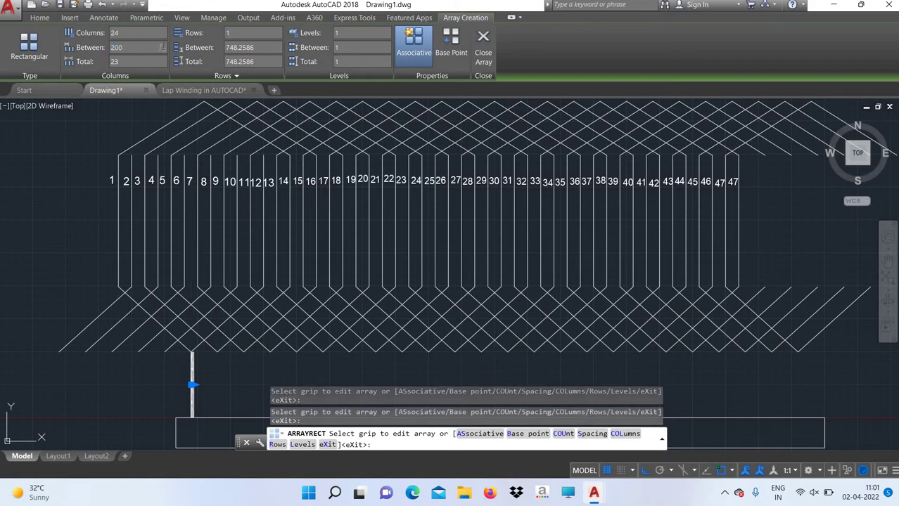
{"action": "key", "text": "Return"}
{"action": "key", "text": "Return"}
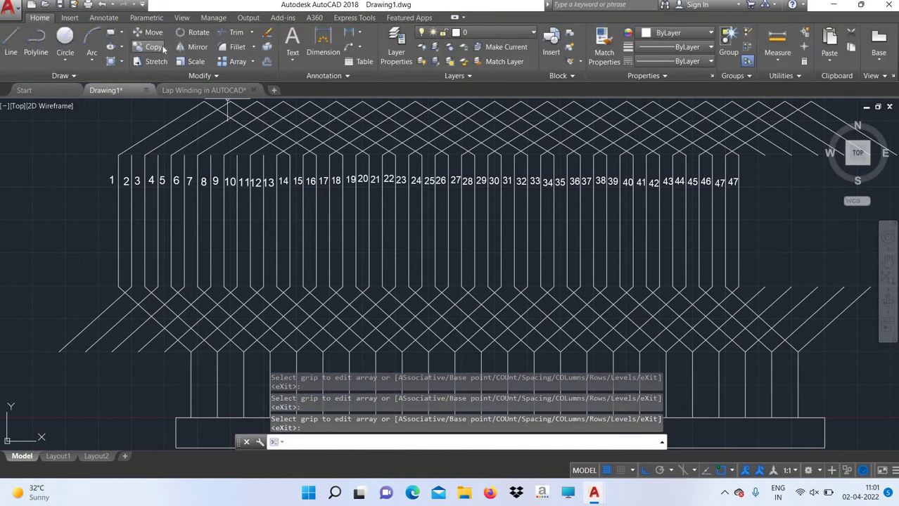
{"action": "scroll", "coordinate": [186, 376], "scroll_direction": "up", "scroll_amount": 5}
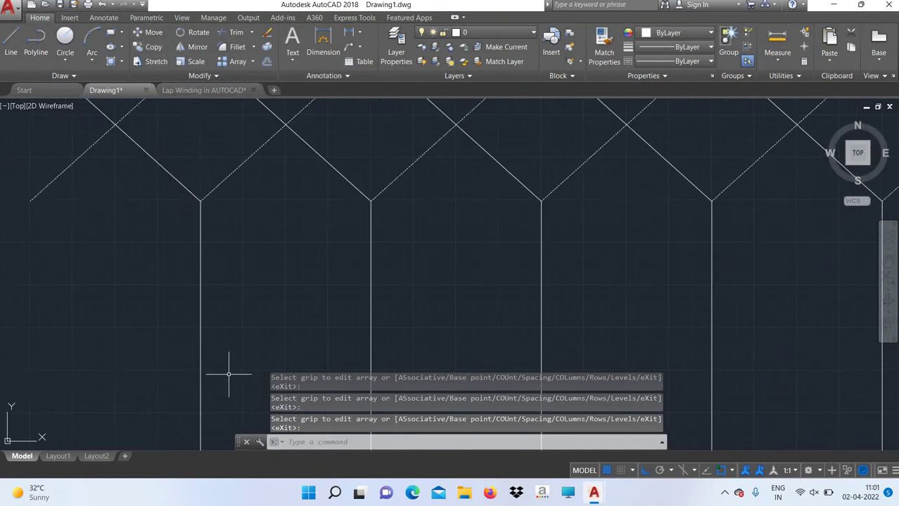
{"action": "scroll", "coordinate": [229, 375], "scroll_direction": "down", "scroll_amount": 2}
Zoom to the whole drawing and pan up so the rectangle is visible.
{"action": "type", "text": "z"}
{"action": "key", "text": "Return"}
{"action": "type", "text": "a"}
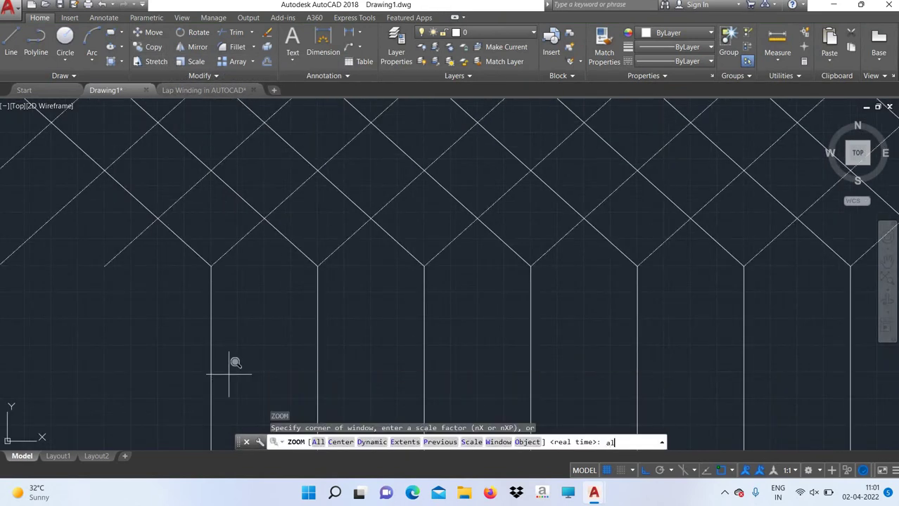
{"action": "type", "text": "ll"}
{"action": "key", "text": "Return"}
{"action": "type", "text": "pan"}
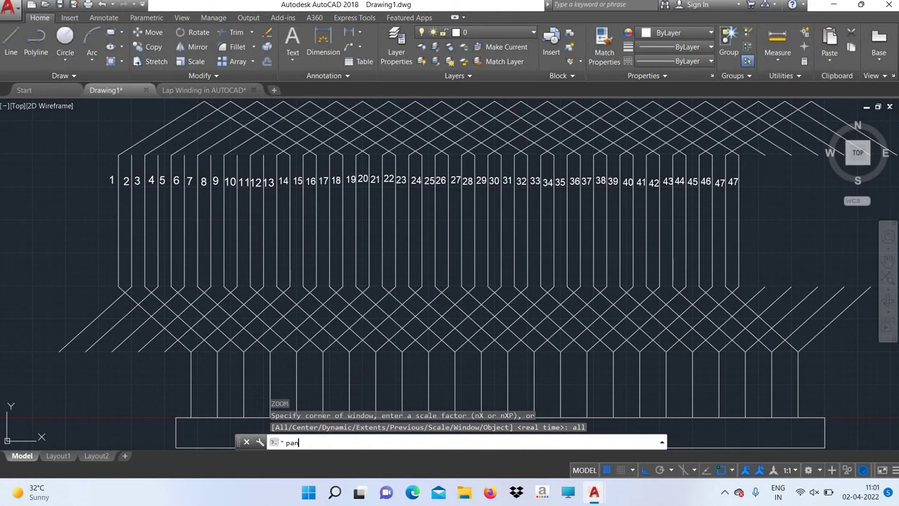
{"action": "key", "text": "Return"}
{"action": "left_click_drag", "start_coordinate": [362, 367], "coordinate": [297, 297]}
{"action": "right_click", "coordinate": [297, 298]}
{"action": "left_click", "coordinate": [323, 304]}
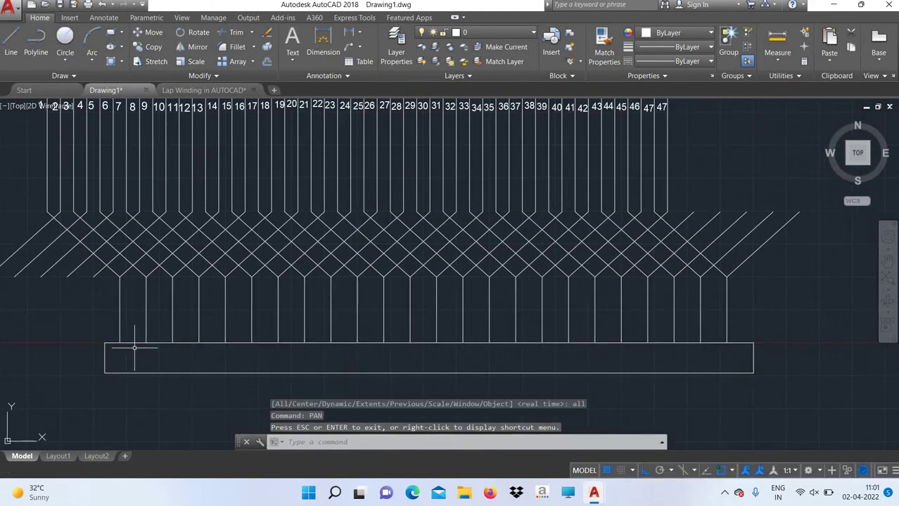
Draw a vertical divider line across the rectangle from its top edge to its bottom edge.
{"action": "type", "text": "l"}
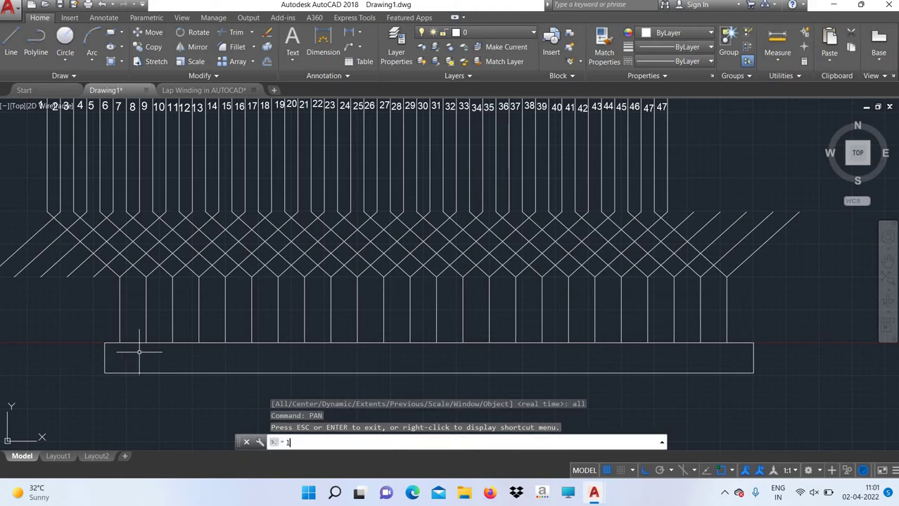
{"action": "key", "text": "Return"}
{"action": "left_click", "coordinate": [134, 343]}
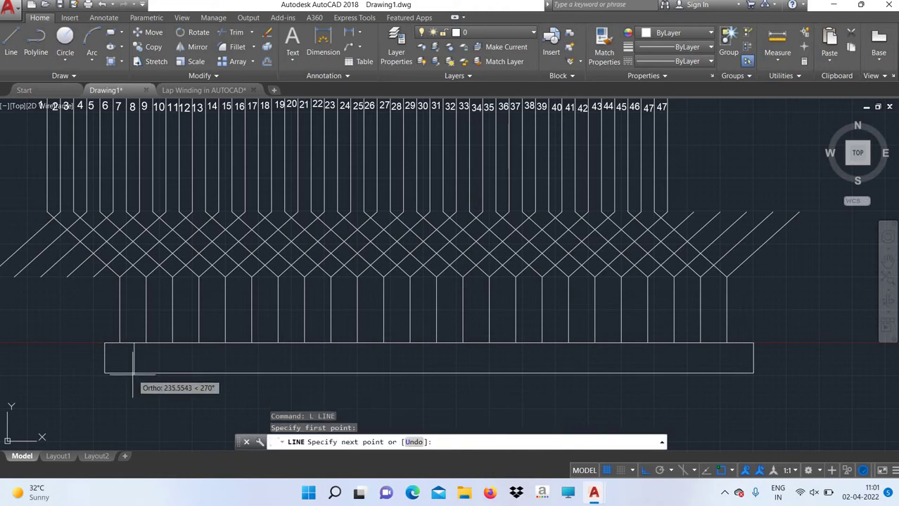
{"action": "left_click", "coordinate": [134, 374]}
{"action": "right_click", "coordinate": [135, 236]}
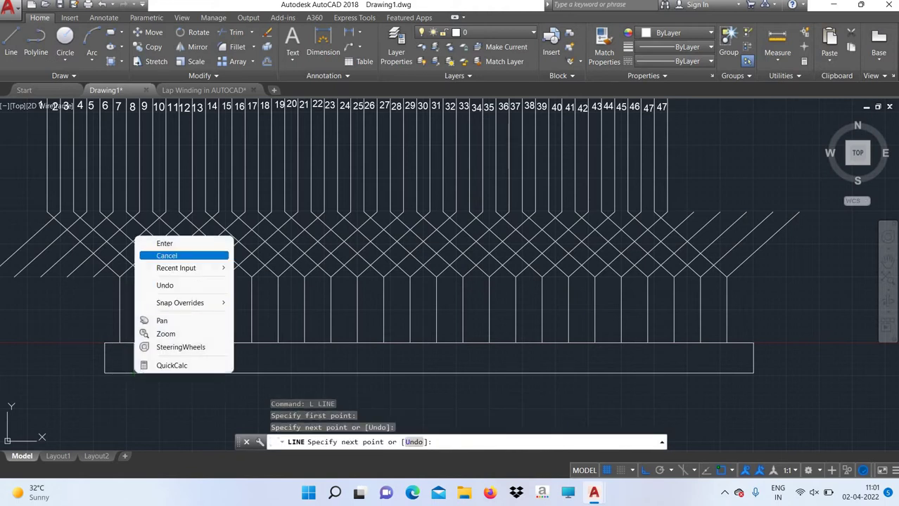
{"action": "left_click", "coordinate": [146, 257]}
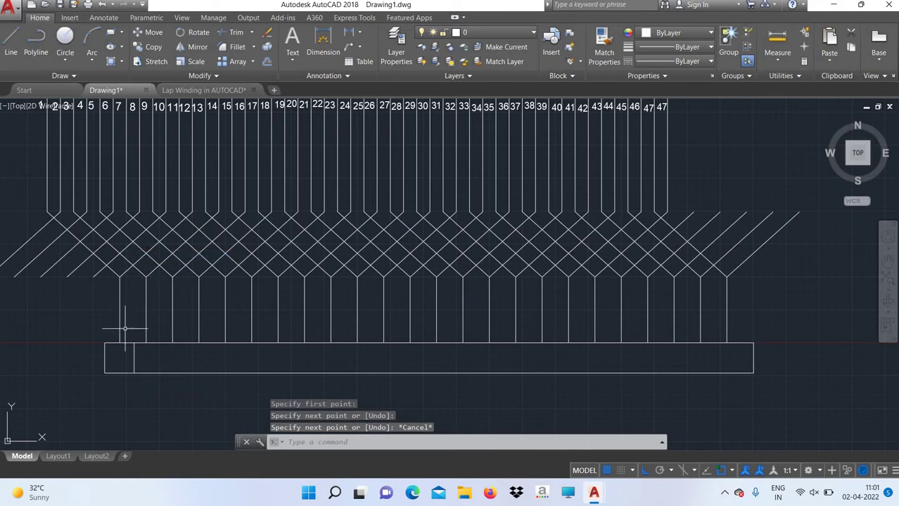
Array the divider into 24 columns spaced 200 apart along the rectangle.
{"action": "left_click", "coordinate": [134, 357]}
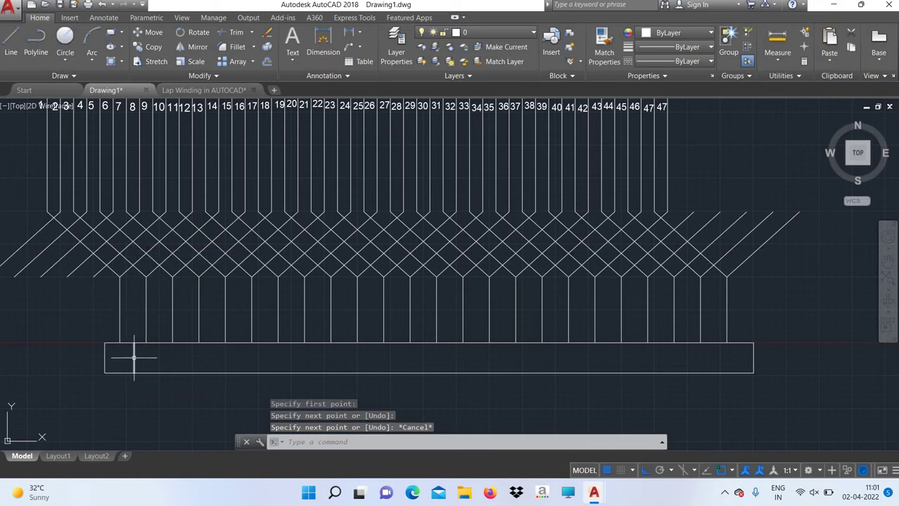
{"action": "left_click", "coordinate": [233, 62]}
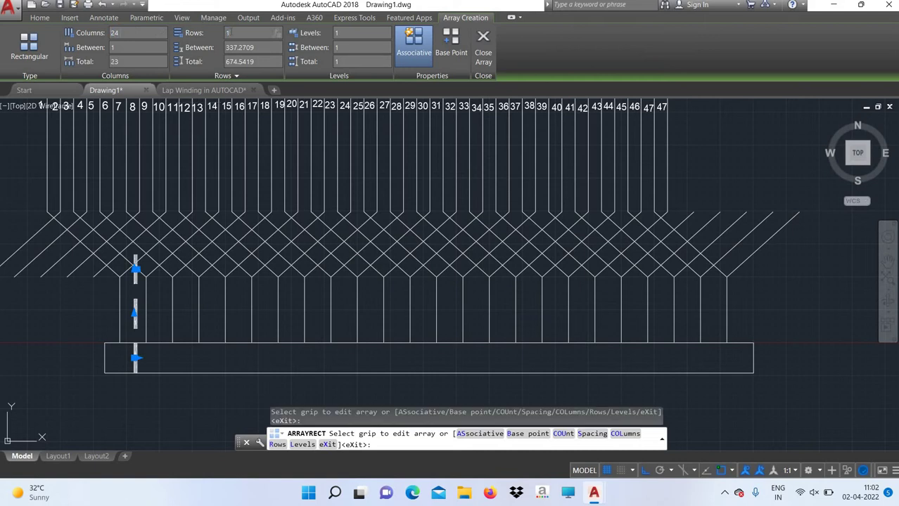
{"action": "left_click", "coordinate": [149, 47]}
{"action": "type", "text": "200"}
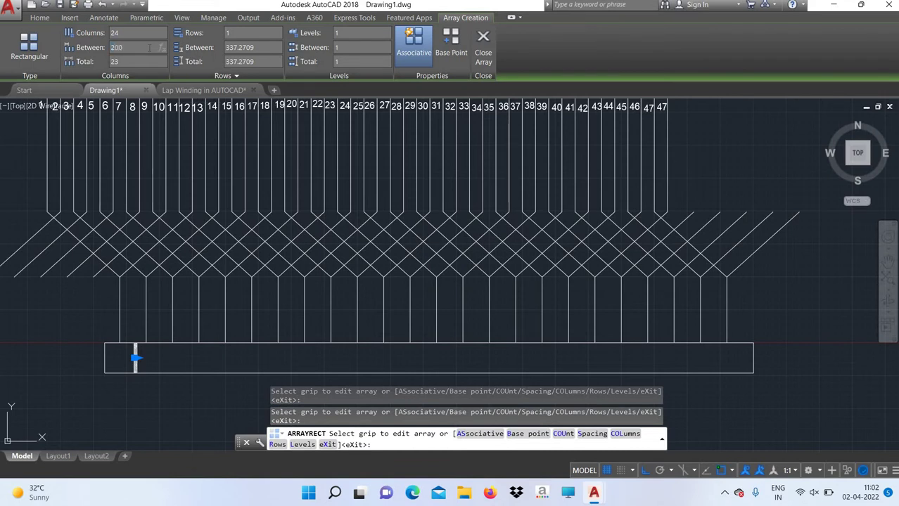
{"action": "key", "text": "Return"}
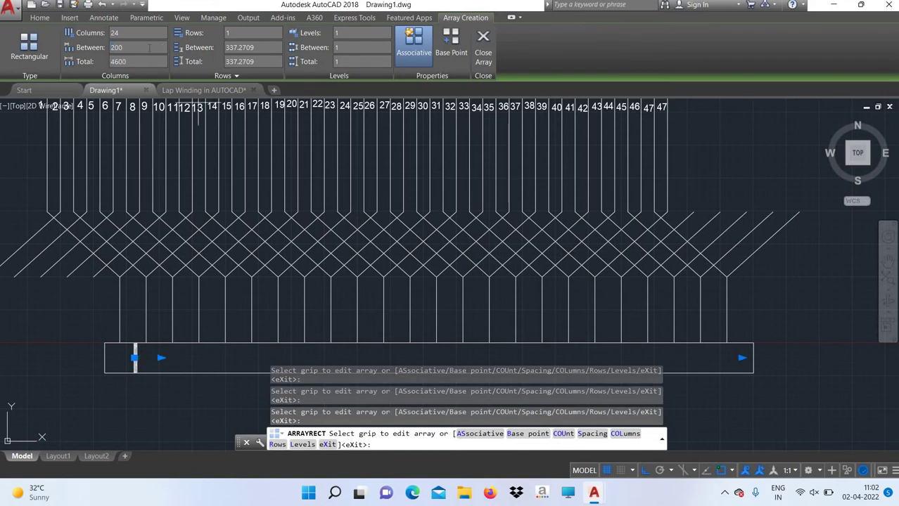
{"action": "key", "text": "Return"}
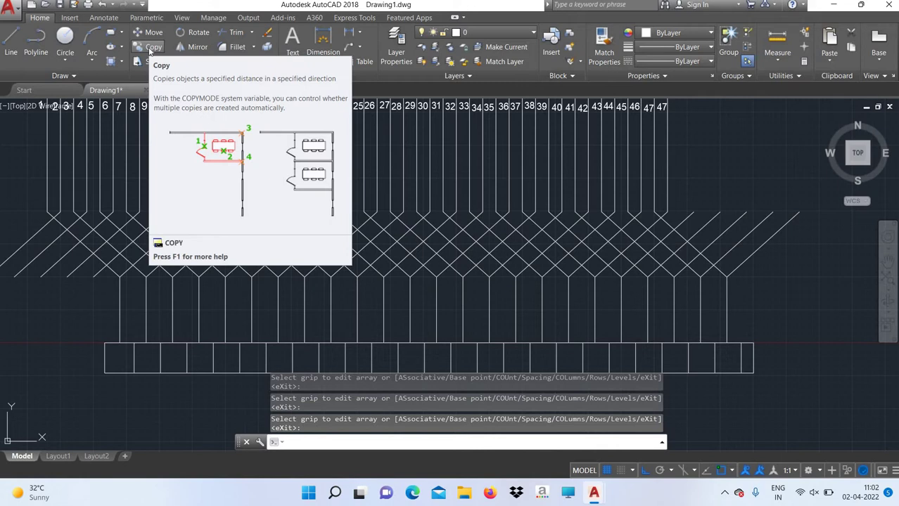
{"action": "left_click", "coordinate": [422, 354]}
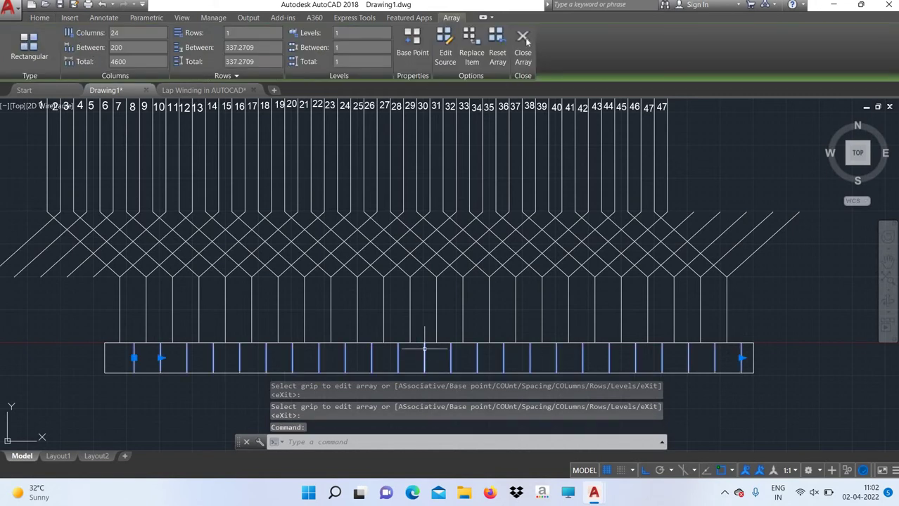
Explode the divider array into separate lines.
{"action": "left_click", "coordinate": [523, 42]}
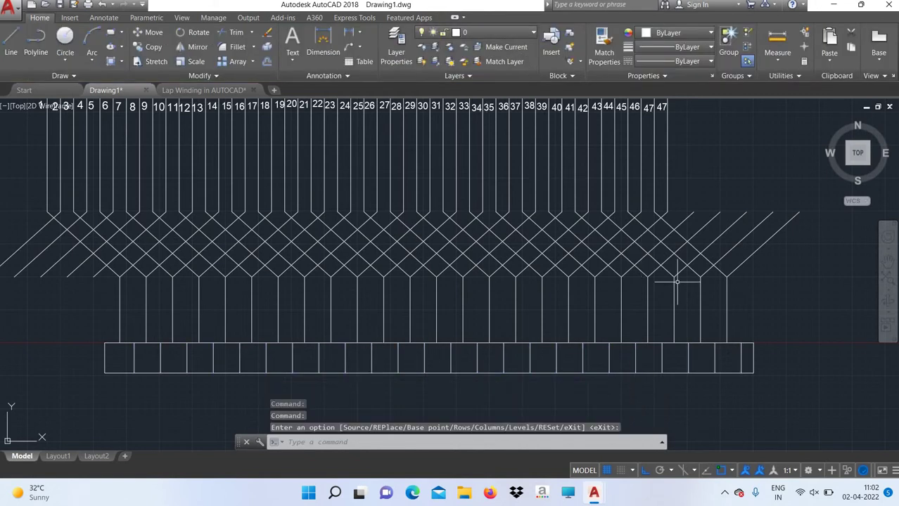
{"action": "type", "text": "explode"}
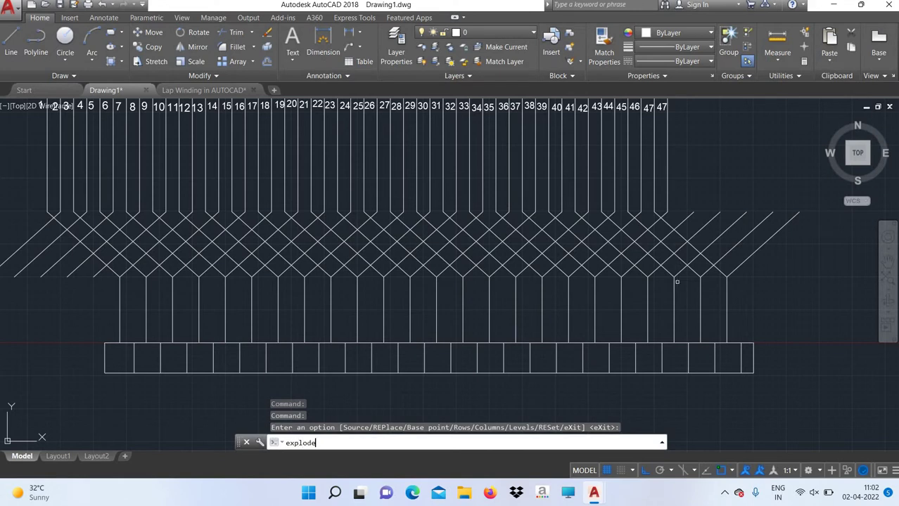
{"action": "key", "text": "Return"}
{"action": "left_click", "coordinate": [659, 359]}
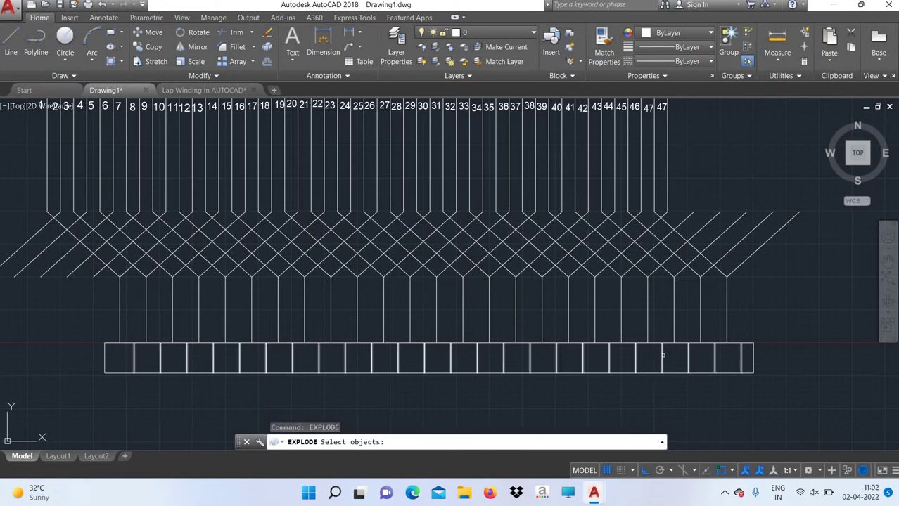
{"action": "key", "text": "Return"}
Erase the extra divider line at the strip's right end.
{"action": "type", "text": "e"}
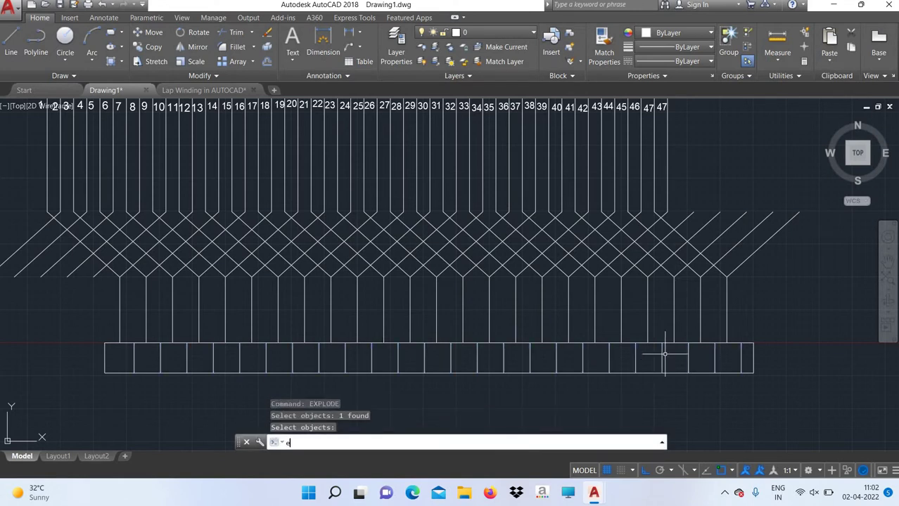
{"action": "key", "text": "Return"}
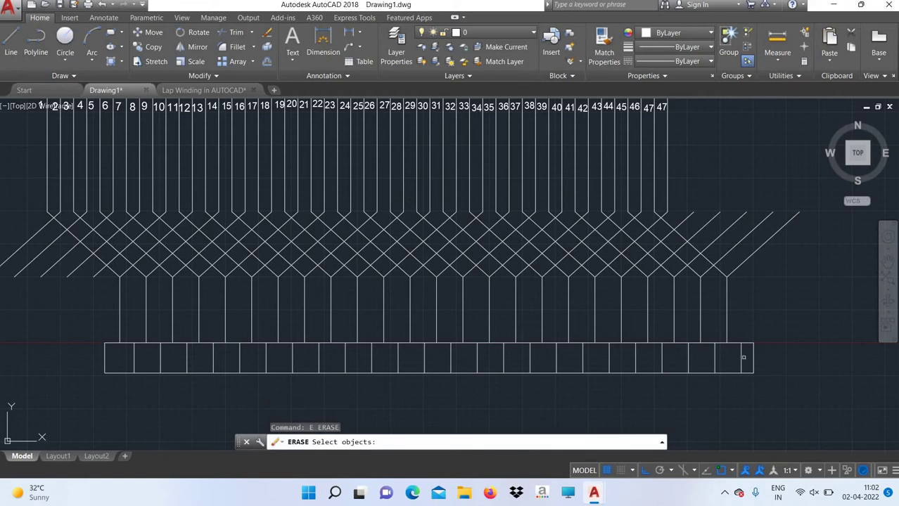
{"action": "left_click", "coordinate": [741, 357]}
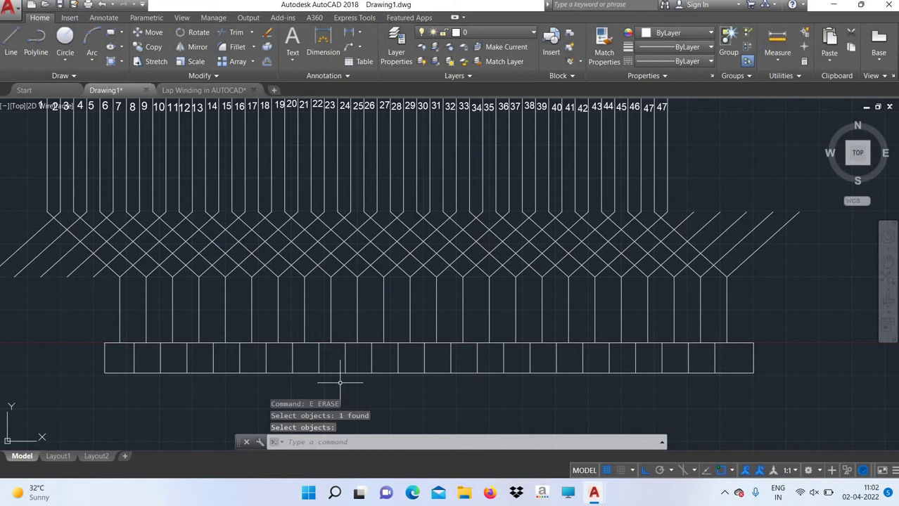
{"action": "type", "text": "par"}
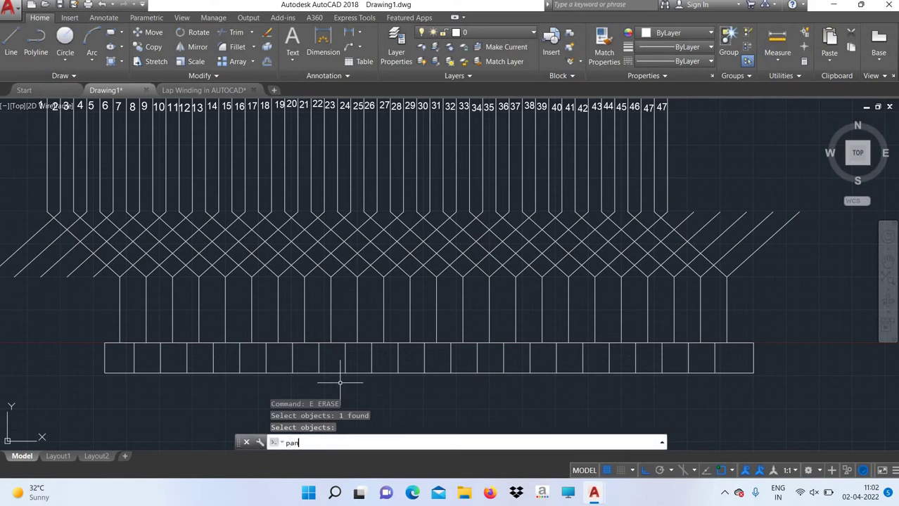
{"action": "key", "text": "Return"}
{"action": "left_click_drag", "start_coordinate": [339, 383], "coordinate": [328, 307]}
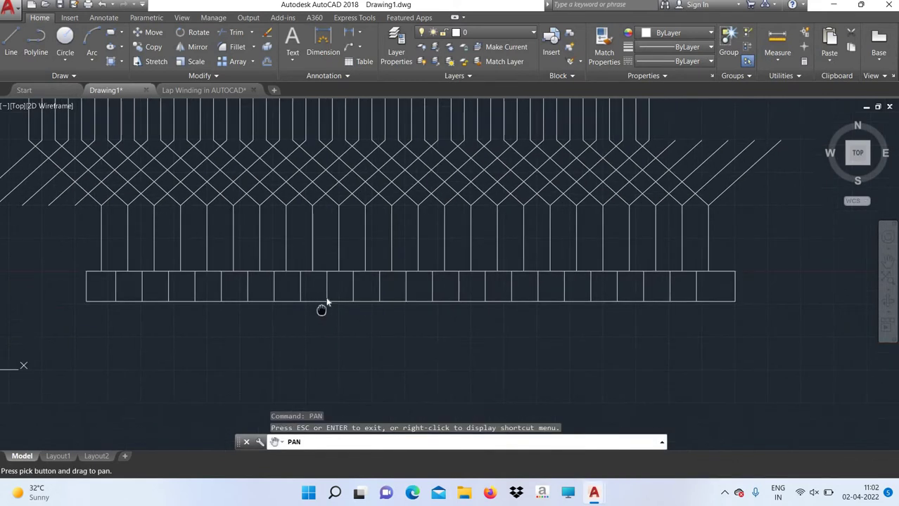
{"action": "right_click", "coordinate": [326, 302]}
{"action": "left_click", "coordinate": [331, 306]}
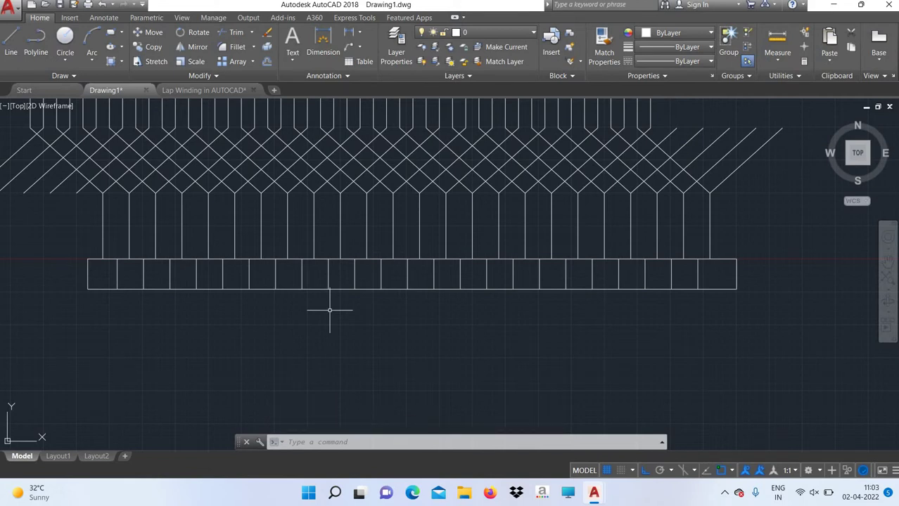
Draw a small rectangle beneath the leftmost commutator segment.
{"action": "type", "text": "rec"}
{"action": "key", "text": "Return"}
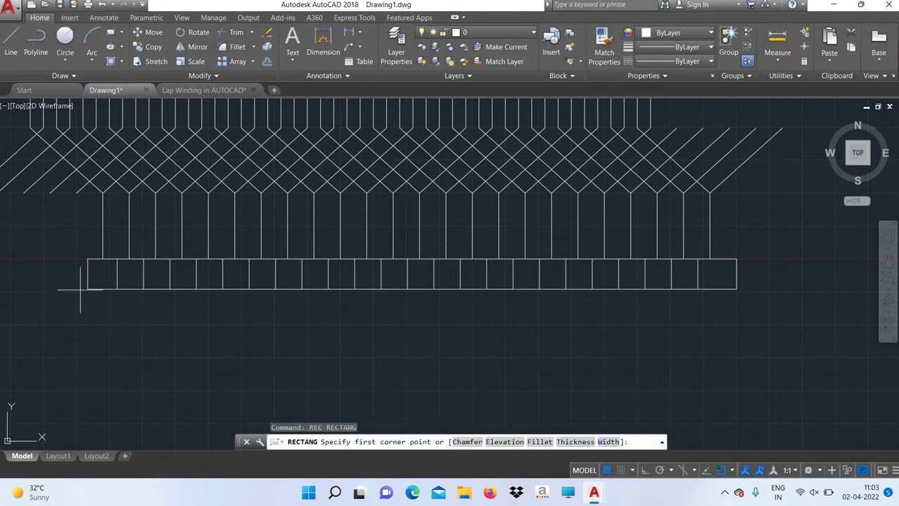
{"action": "left_click", "coordinate": [88, 288]}
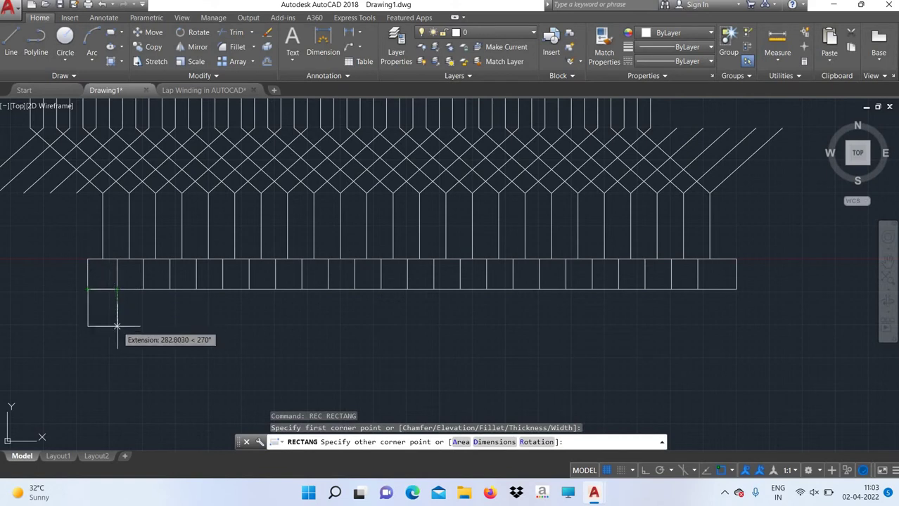
{"action": "left_click", "coordinate": [116, 321]}
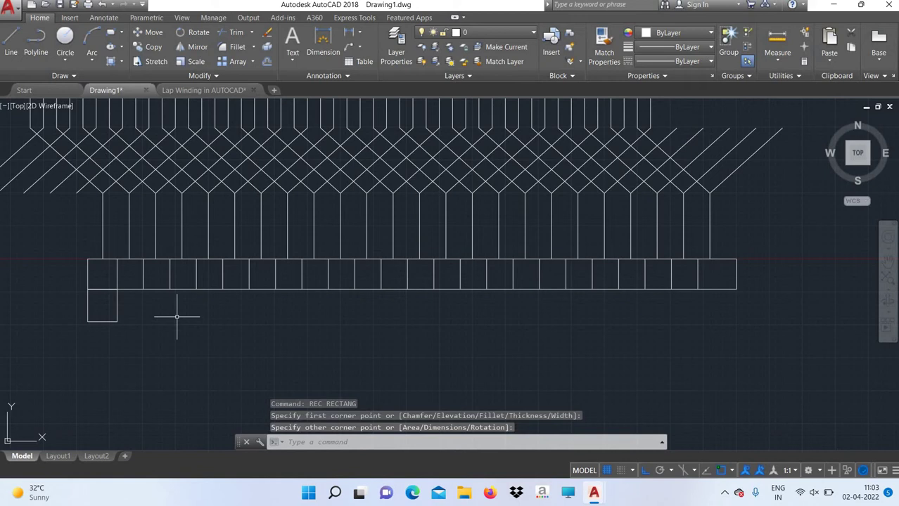
Turn Endpoint and Midpoint snapping back on, plus one more object snap mode.
{"action": "type", "text": "osnap"}
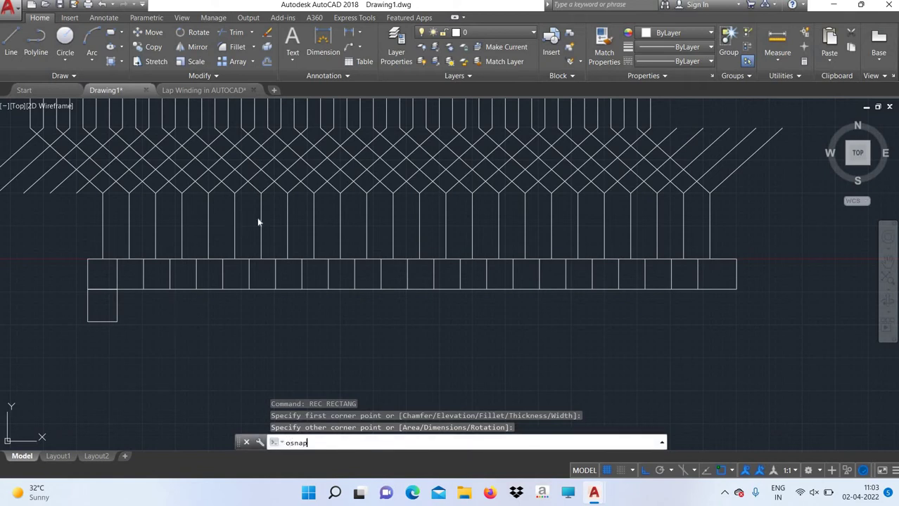
{"action": "key", "text": "Return"}
{"action": "left_click", "coordinate": [346, 178]}
{"action": "left_click", "coordinate": [346, 193]}
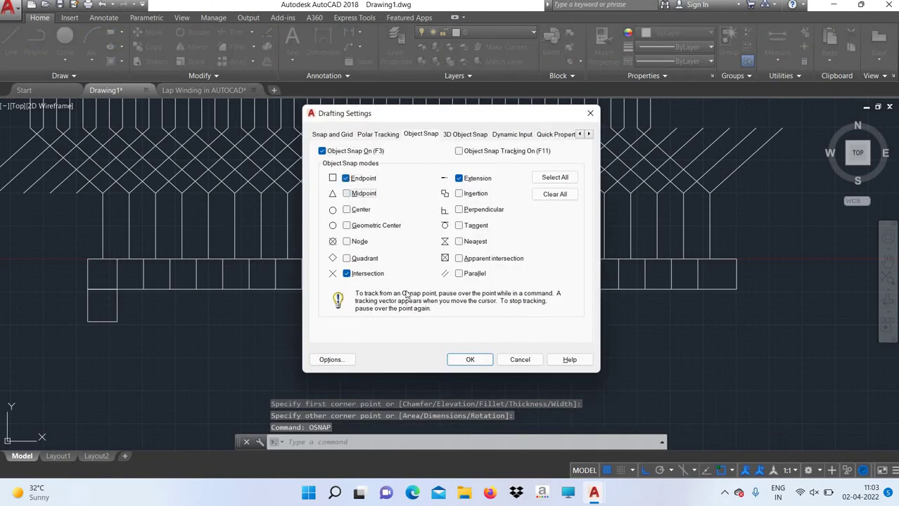
{"action": "left_click", "coordinate": [346, 209]}
{"action": "left_click", "coordinate": [467, 360]}
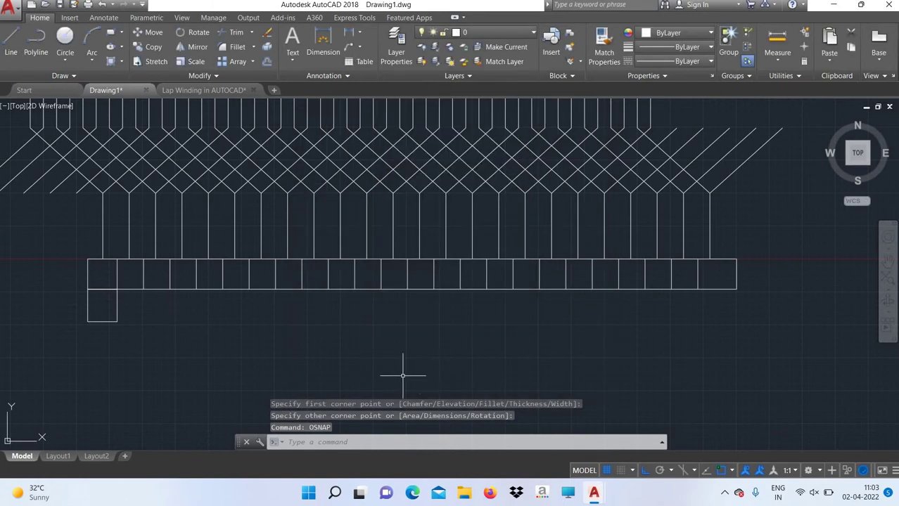
Draw the second brush rectangle beneath the seventh commutator segment.
{"action": "type", "text": "rec"}
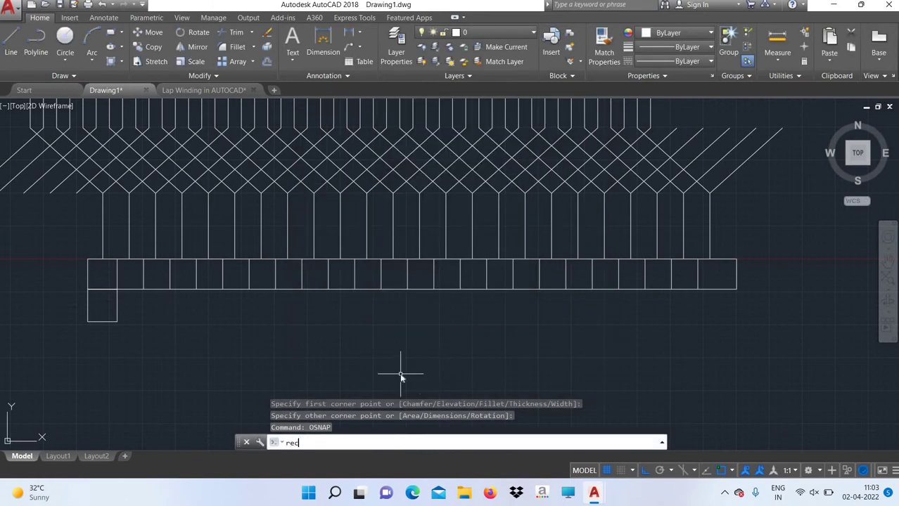
{"action": "key", "text": "Return"}
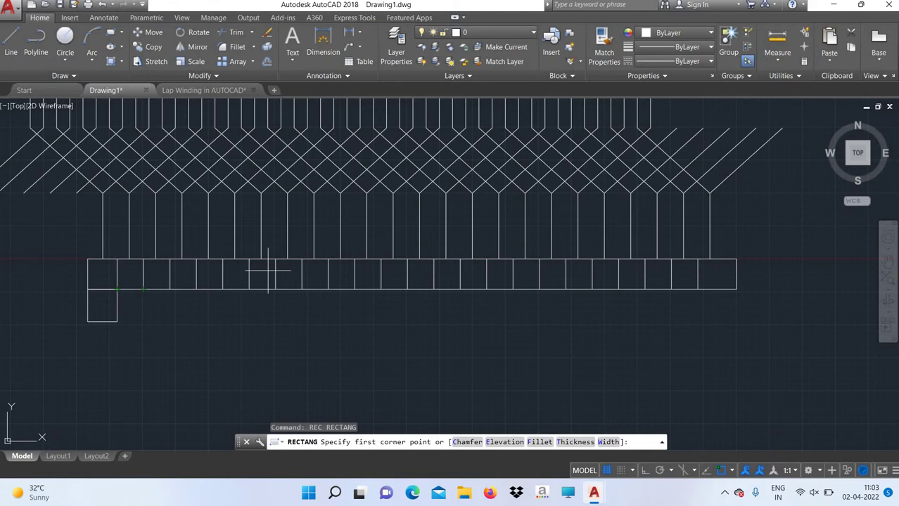
{"action": "left_click", "coordinate": [249, 289]}
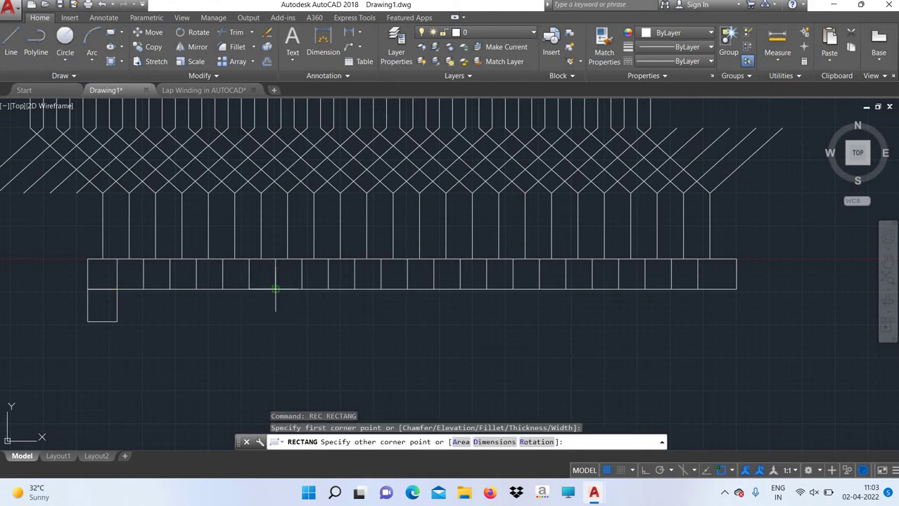
{"action": "left_click", "coordinate": [275, 324]}
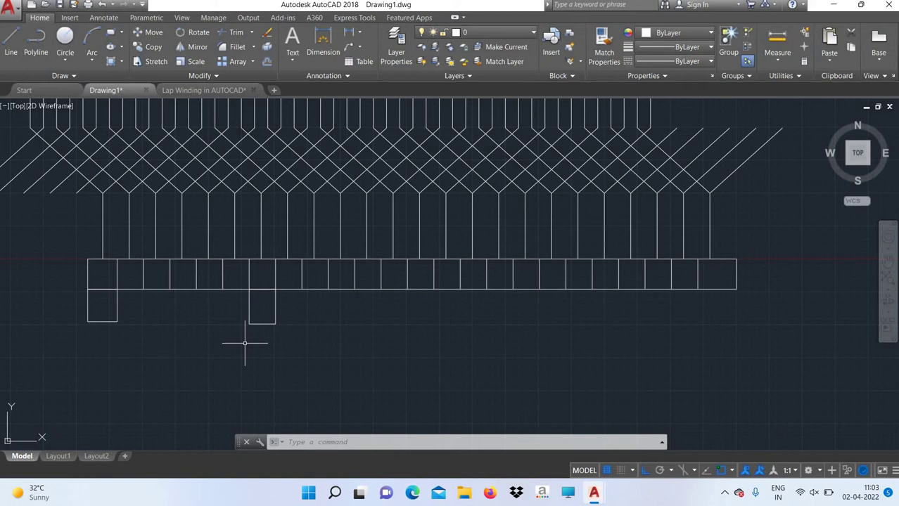
Draw the third brush rectangle beneath a middle commutator segment.
{"action": "type", "text": "rec"}
{"action": "key", "text": "Return"}
{"action": "left_click", "coordinate": [407, 289]}
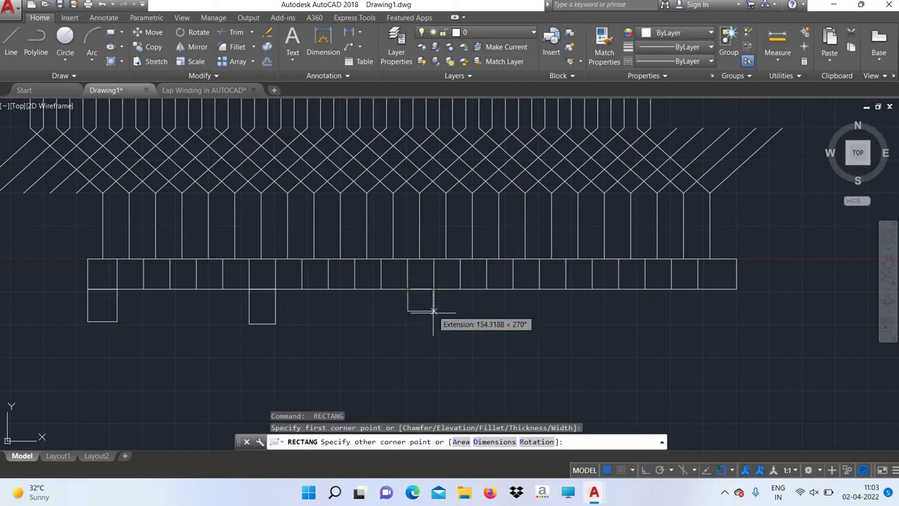
{"action": "left_click", "coordinate": [434, 324]}
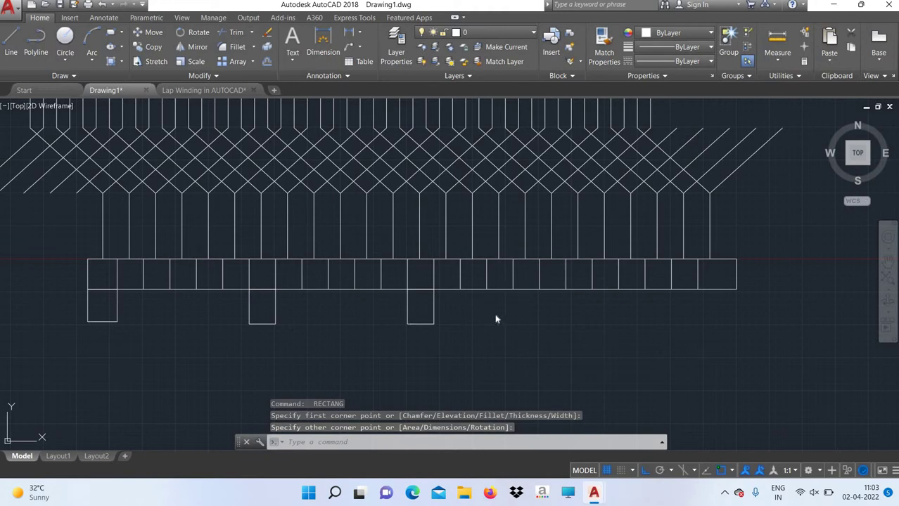
{"action": "right_click", "coordinate": [500, 303]}
{"action": "left_click", "coordinate": [495, 314]}
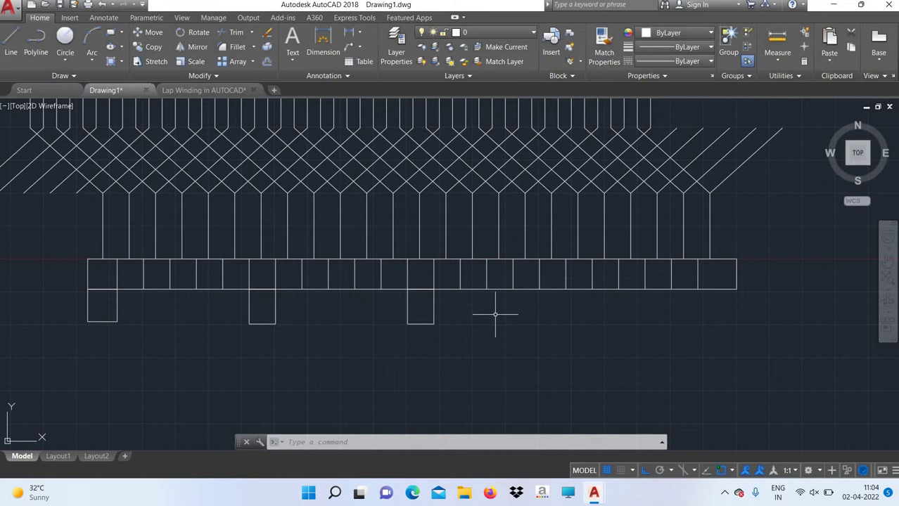
Draw the fourth brush rectangle beneath a right-hand commutator segment.
{"action": "type", "text": "rec"}
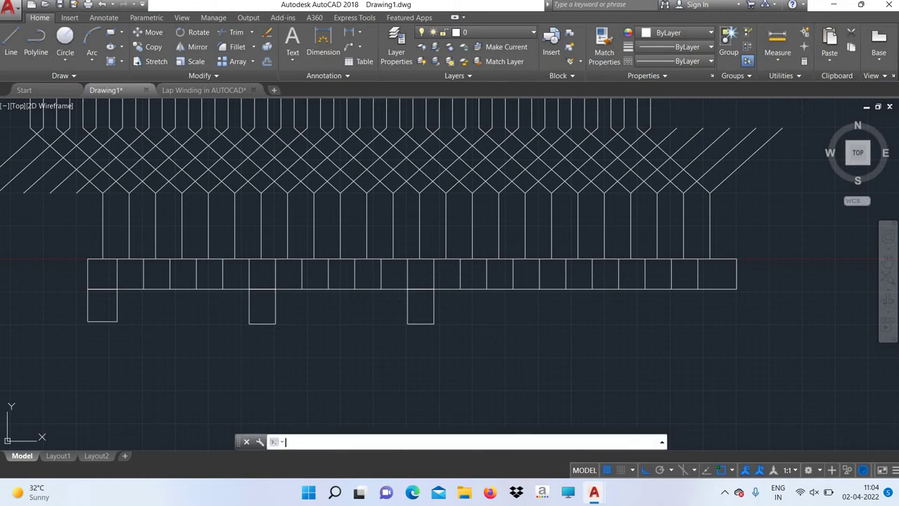
{"action": "key", "text": "Return"}
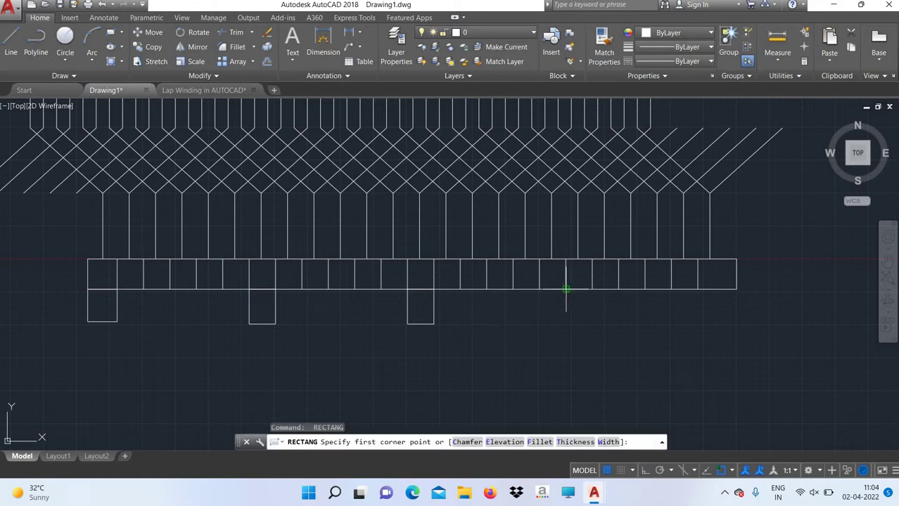
{"action": "left_click", "coordinate": [565, 289]}
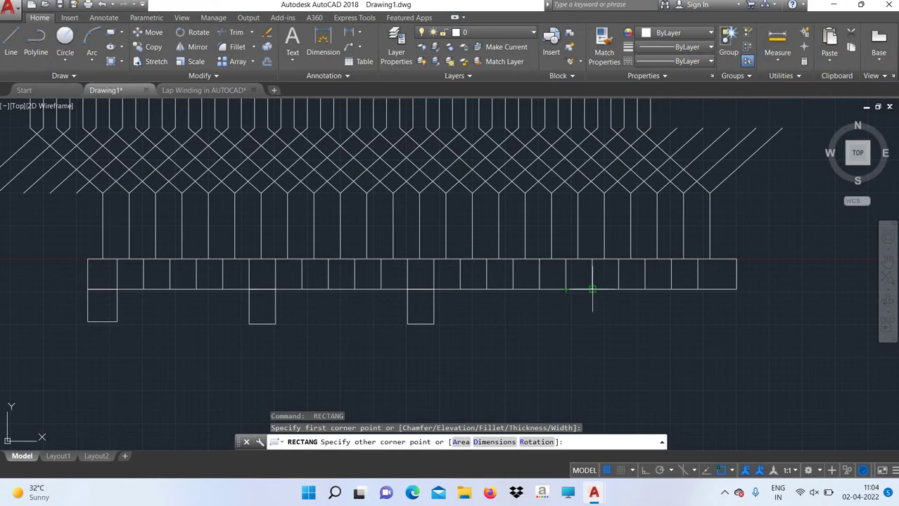
{"action": "left_click", "coordinate": [592, 322]}
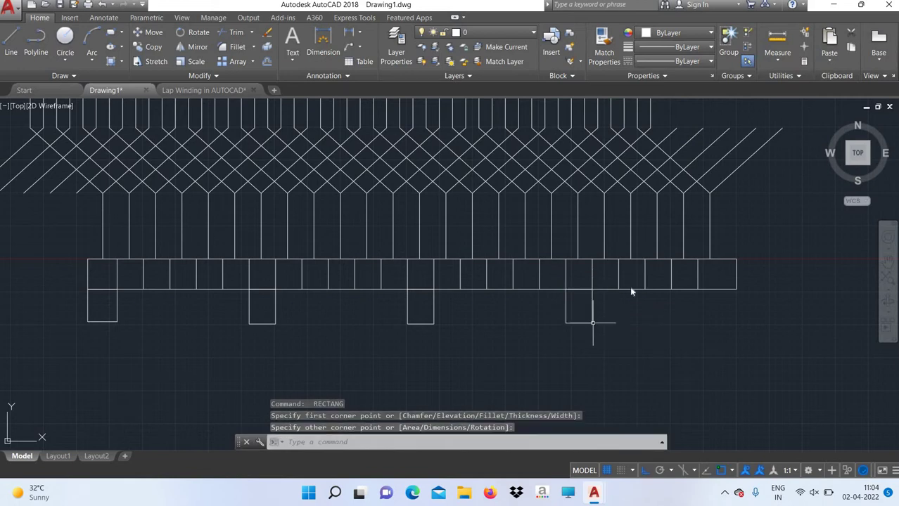
{"action": "right_click", "coordinate": [630, 291]}
{"action": "left_click", "coordinate": [634, 331]}
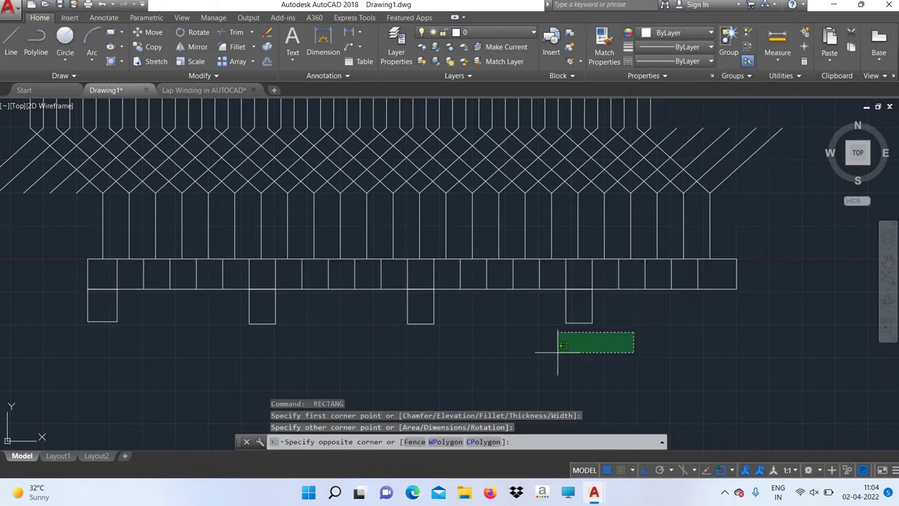
{"action": "left_click", "coordinate": [459, 370]}
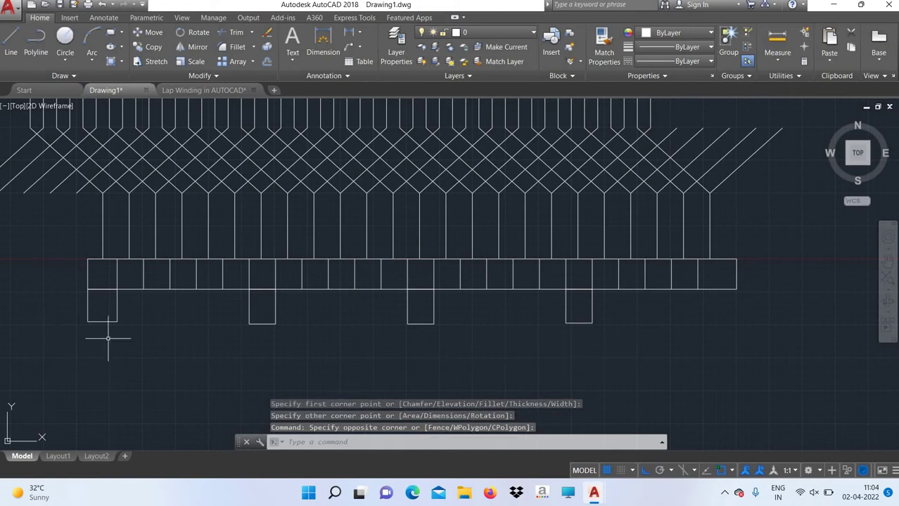
Try a lead line and a short stroke by the first brushes, then undo the stray line.
{"action": "type", "text": "l"}
{"action": "key", "text": "Return"}
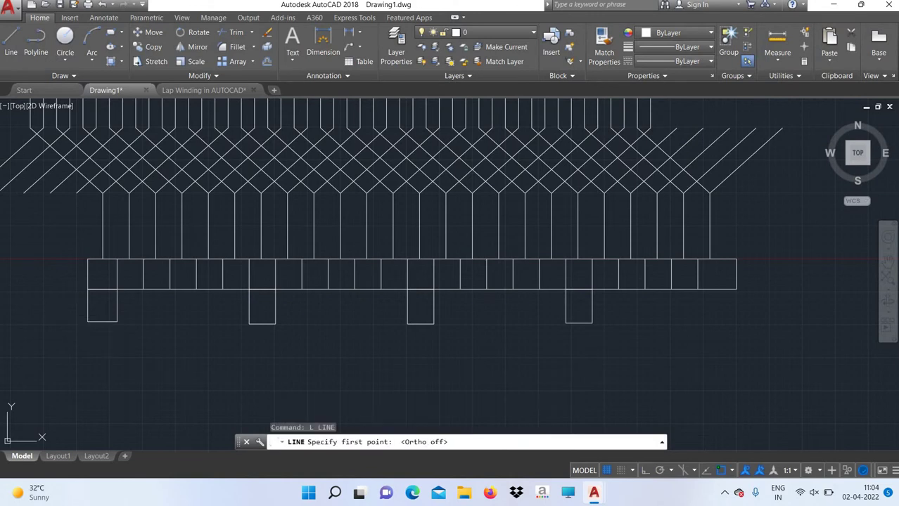
{"action": "left_click", "coordinate": [58, 296]}
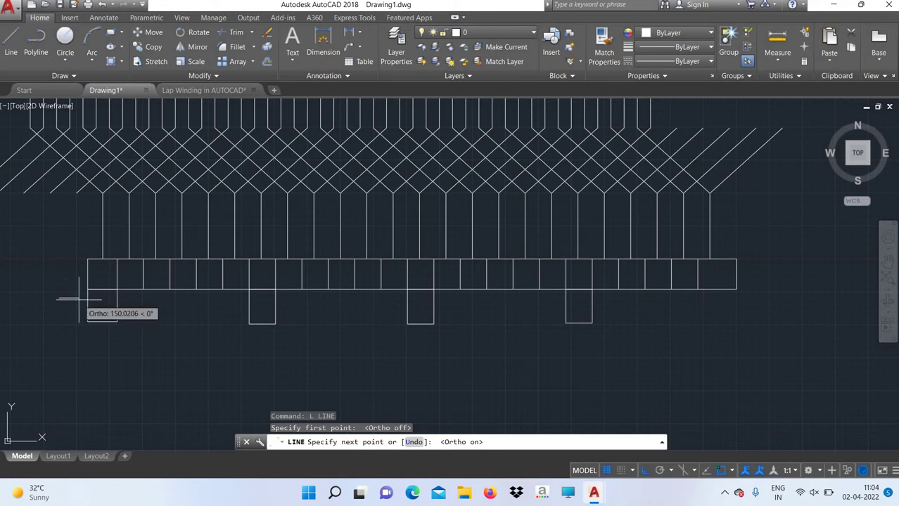
{"action": "right_click", "coordinate": [143, 317]}
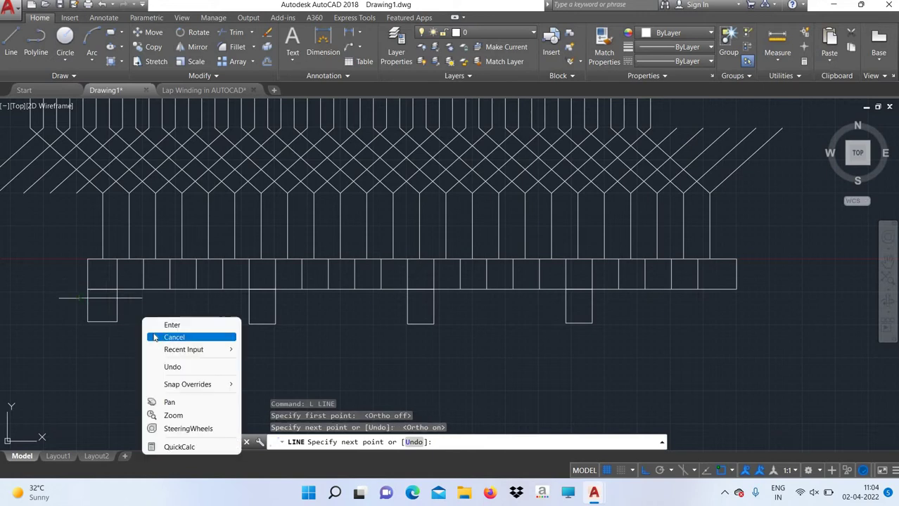
{"action": "left_click", "coordinate": [156, 337]}
{"action": "key", "text": "Return"}
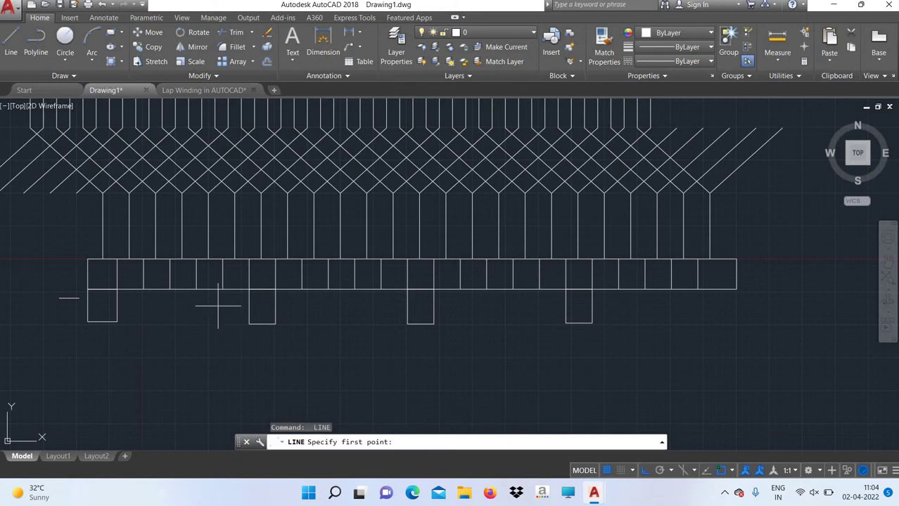
{"action": "left_click", "coordinate": [218, 306]}
{"action": "left_click", "coordinate": [233, 306]}
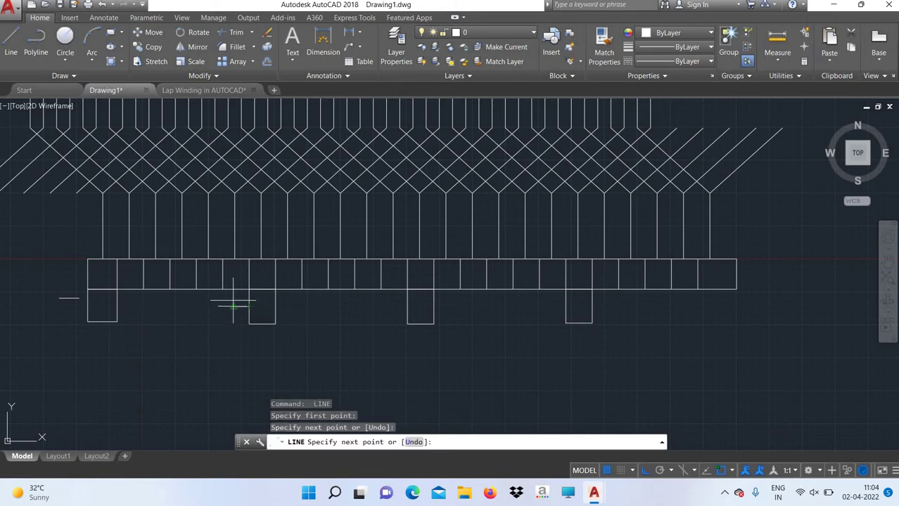
{"action": "right_click", "coordinate": [246, 320]}
{"action": "left_click", "coordinate": [250, 323]}
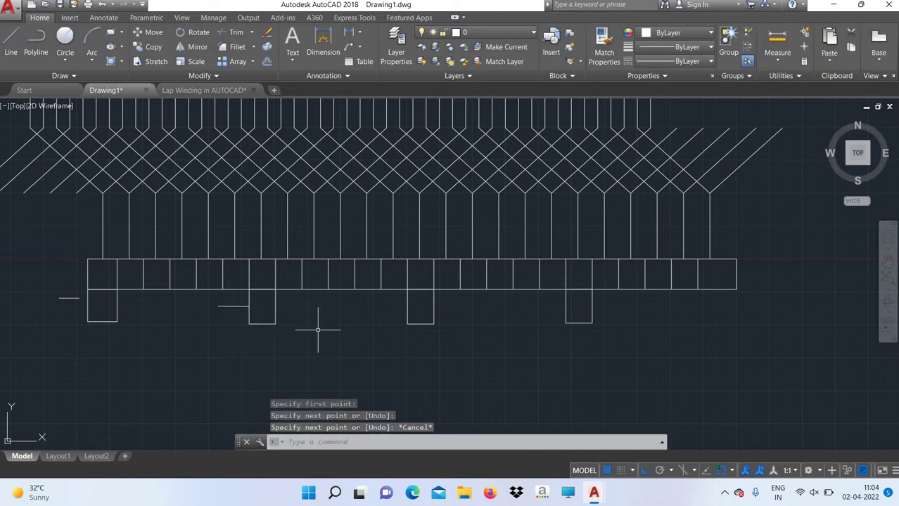
{"action": "key", "text": "ctrl+z"}
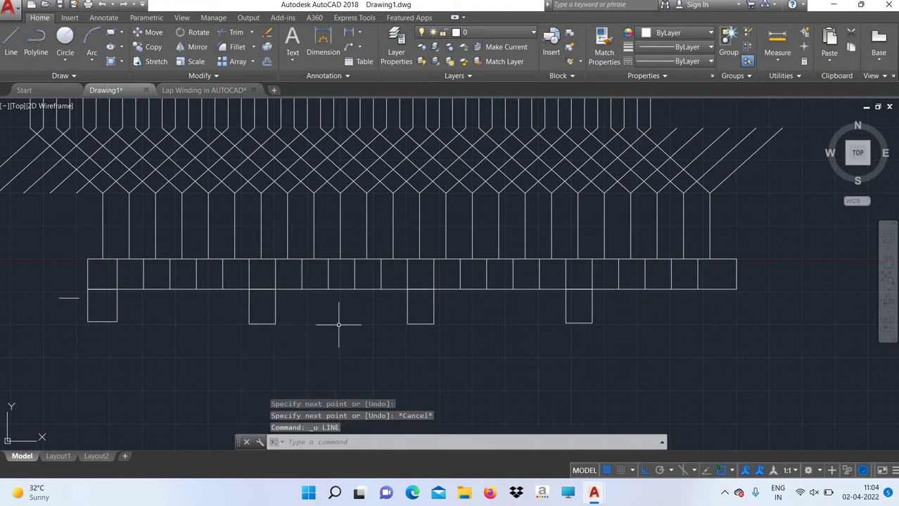
Draw the two strokes of a plus sign beside the second brush box.
{"action": "type", "text": "osnap"}
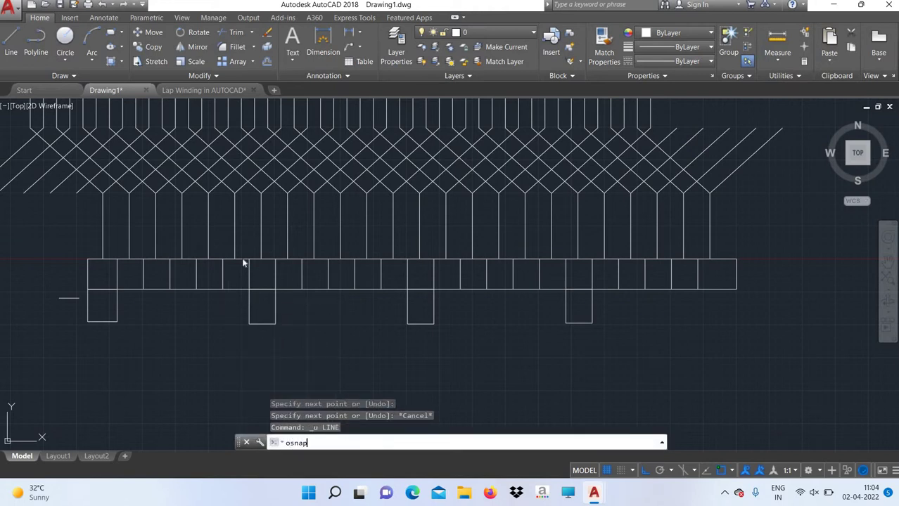
{"action": "key", "text": "Return"}
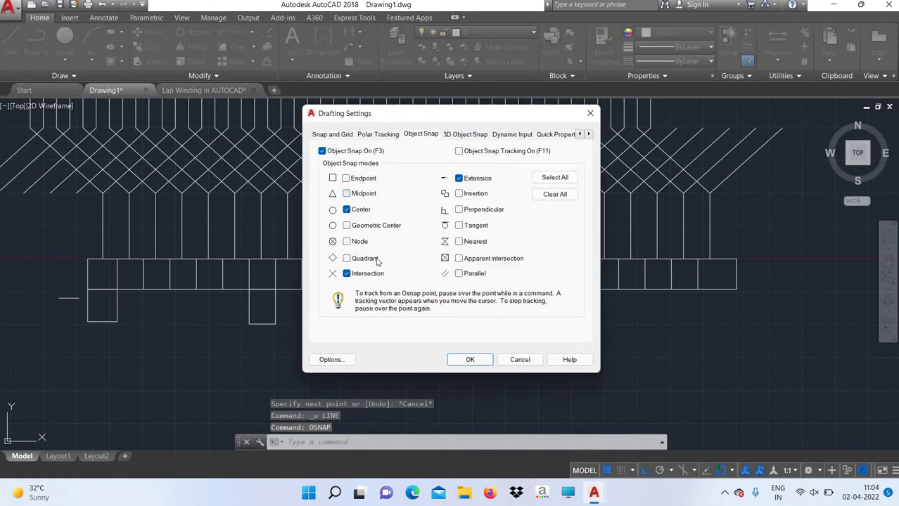
{"action": "left_click", "coordinate": [590, 113]}
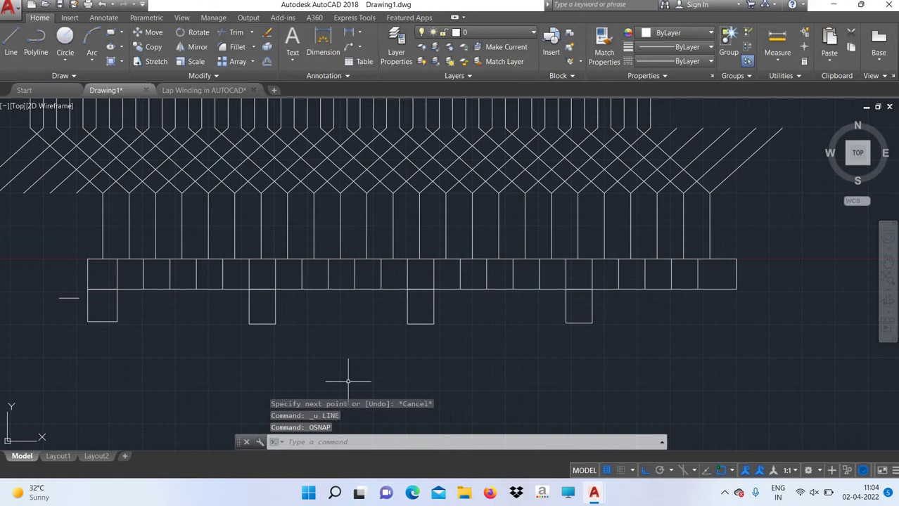
{"action": "type", "text": "l"}
{"action": "key", "text": "Return"}
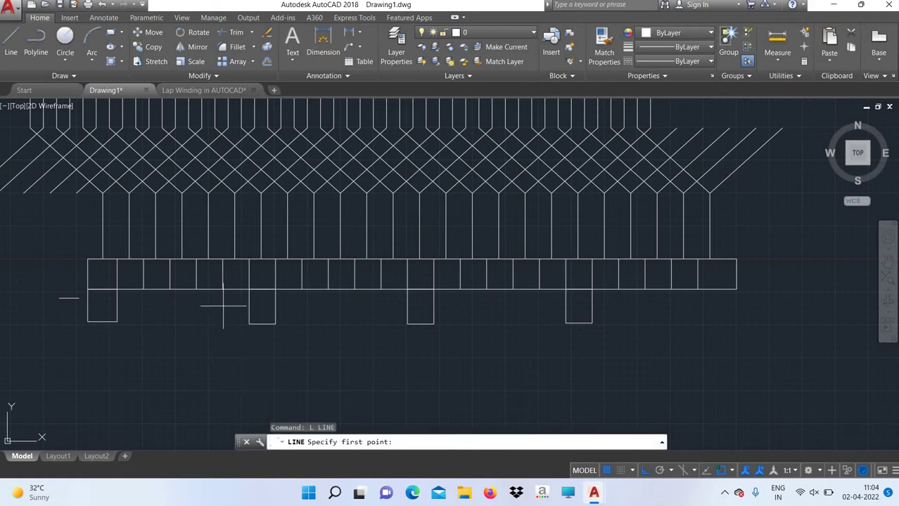
{"action": "left_click", "coordinate": [220, 305]}
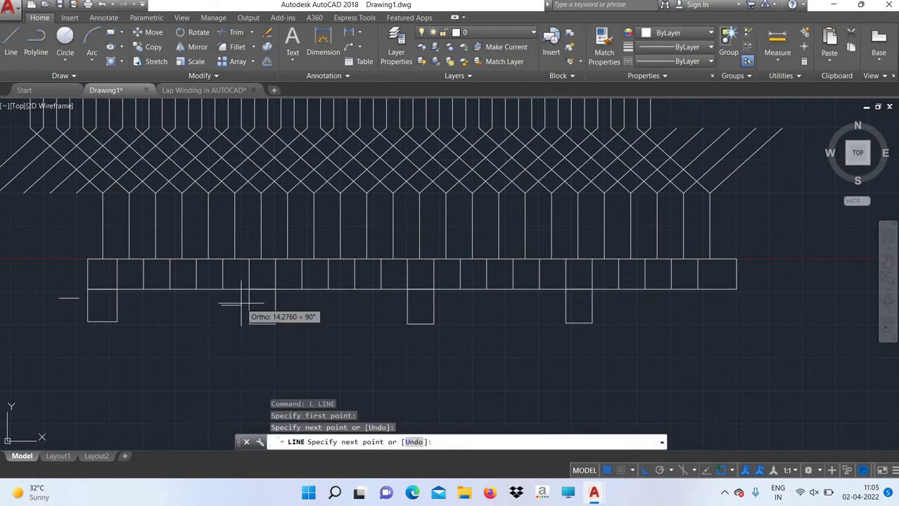
{"action": "right_click", "coordinate": [257, 302]}
{"action": "left_click", "coordinate": [267, 311]}
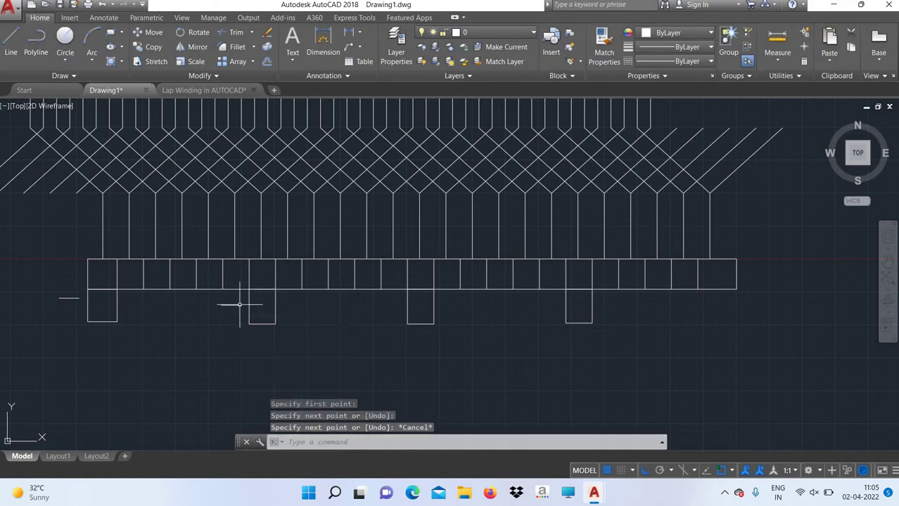
{"action": "key", "text": "Return"}
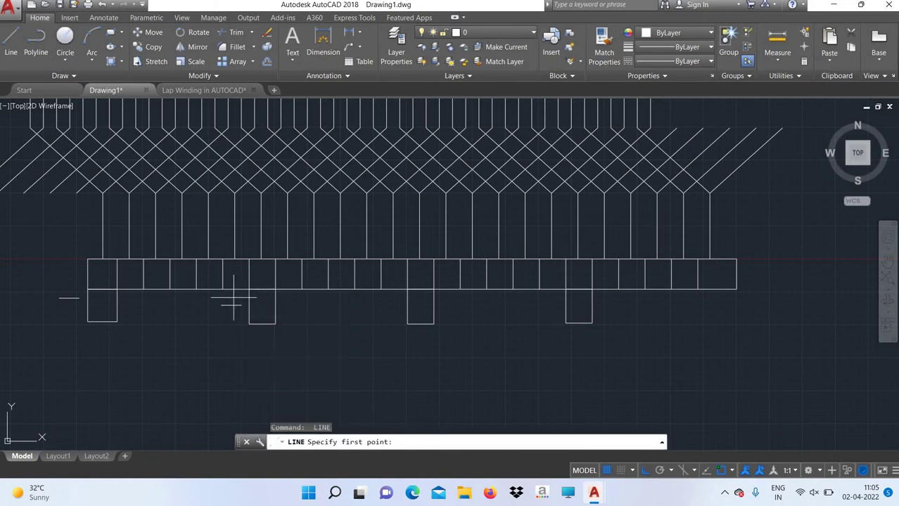
{"action": "left_click", "coordinate": [231, 309]}
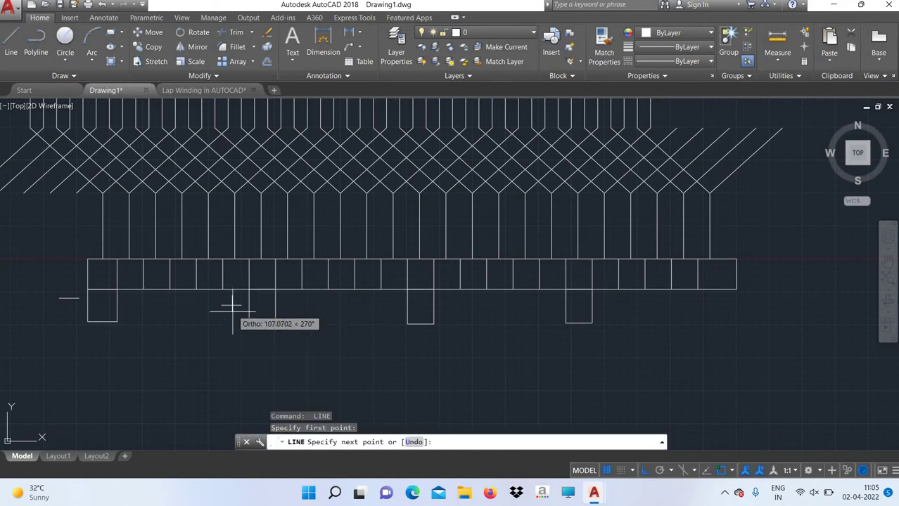
{"action": "right_click", "coordinate": [280, 320]}
{"action": "left_click", "coordinate": [304, 322]}
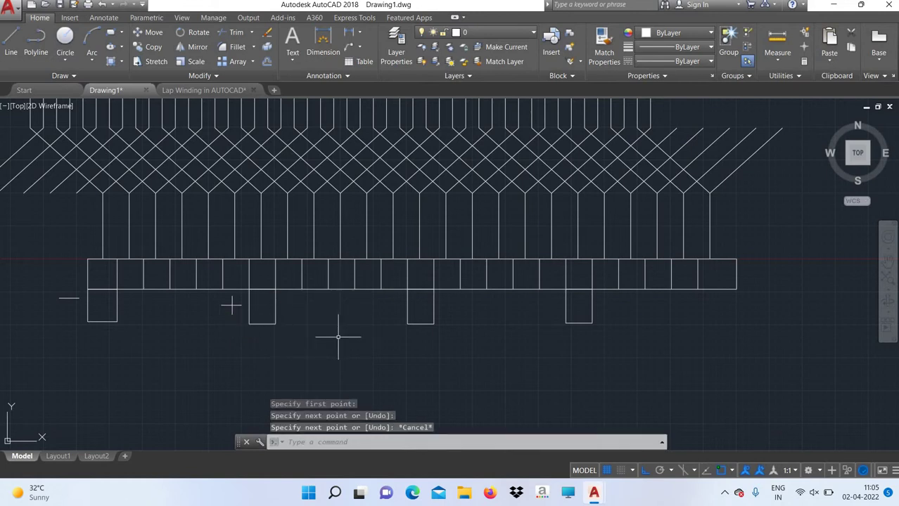
Draw a minus sign beside the third brush box.
{"action": "key", "text": "Return"}
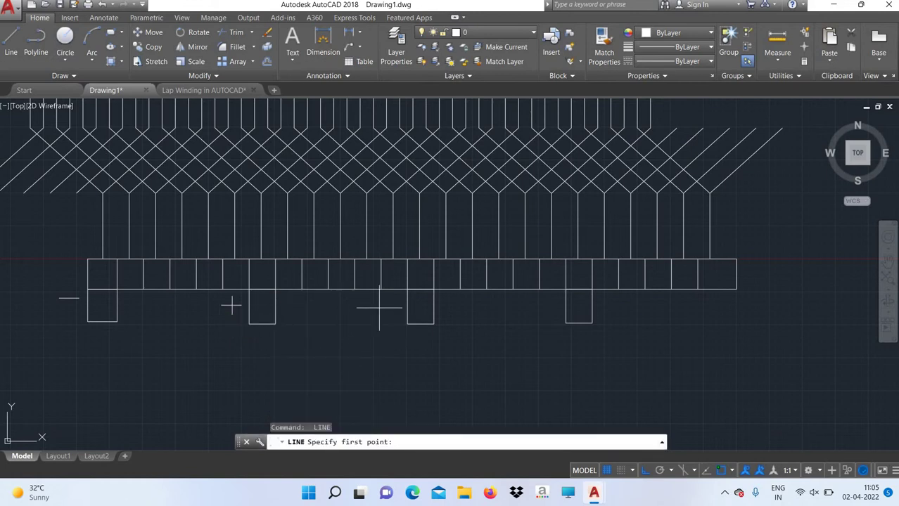
{"action": "left_click", "coordinate": [380, 304]}
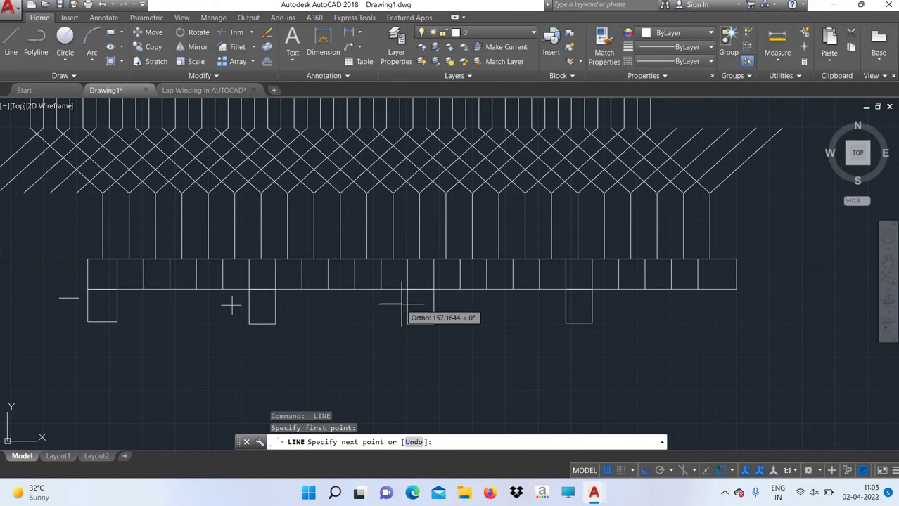
{"action": "right_click", "coordinate": [412, 302]}
{"action": "left_click", "coordinate": [422, 302]}
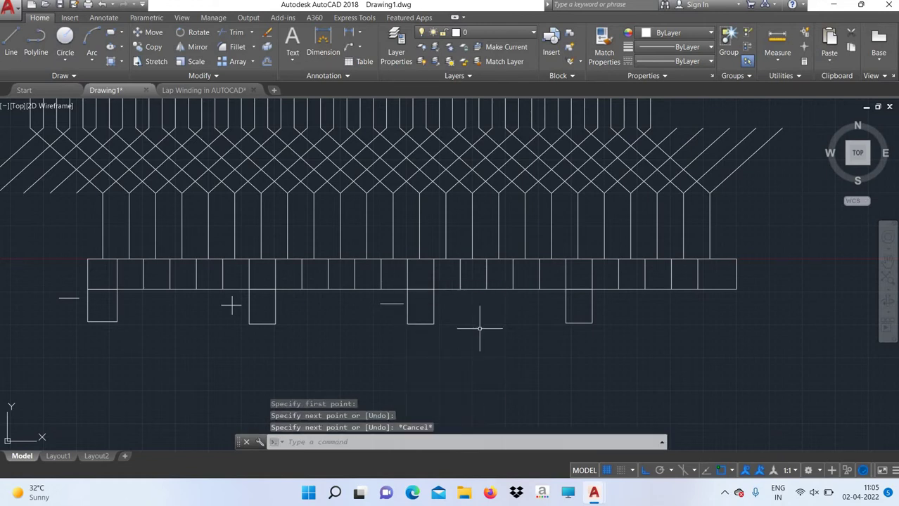
Draw the two strokes of a plus sign beside the fourth brush box.
{"action": "key", "text": "Return"}
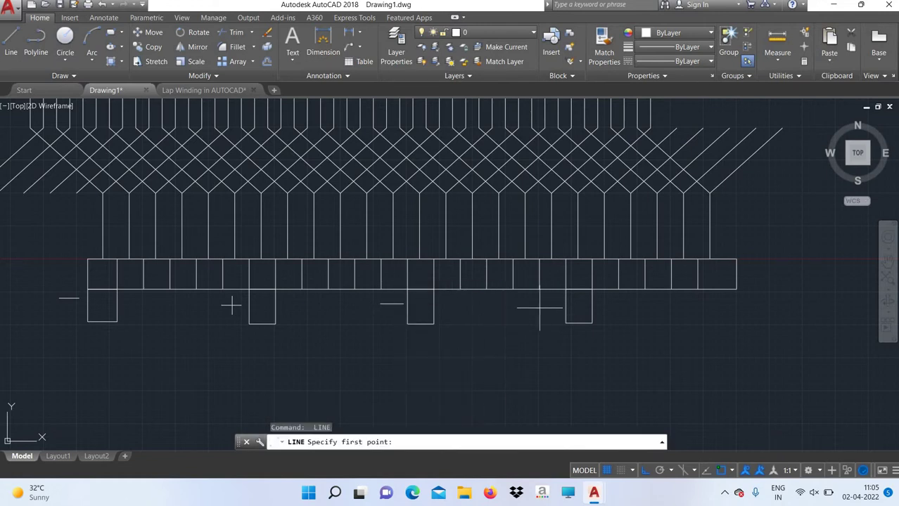
{"action": "left_click", "coordinate": [539, 308]}
{"action": "left_click", "coordinate": [559, 307]}
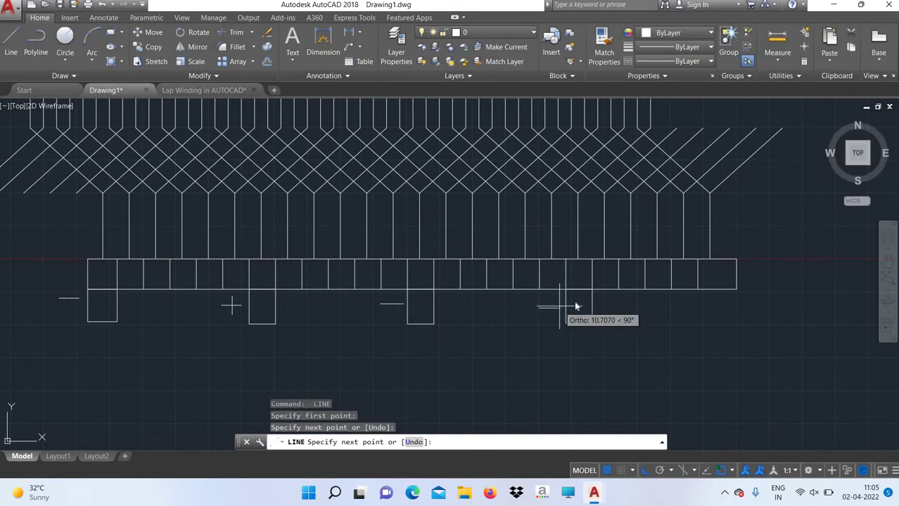
{"action": "right_click", "coordinate": [565, 292]}
{"action": "left_click", "coordinate": [597, 312]}
{"action": "key", "text": "Return"}
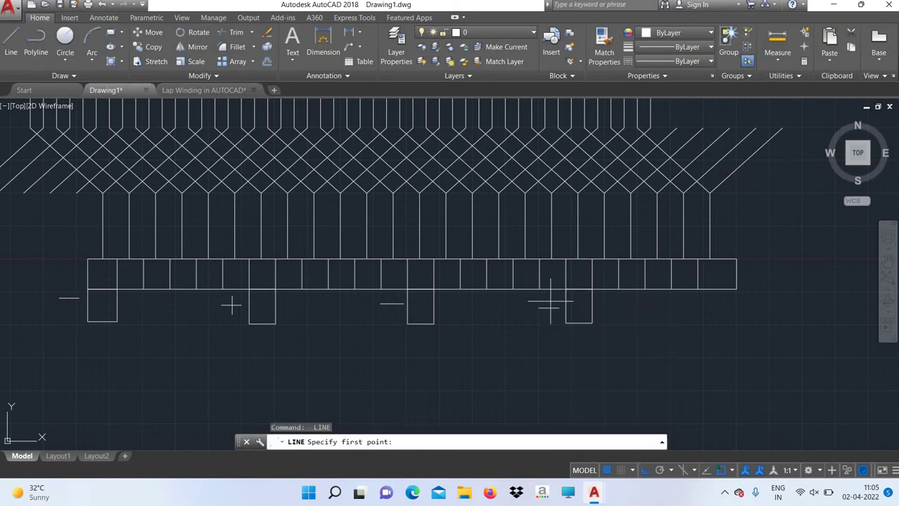
{"action": "left_click", "coordinate": [549, 308]}
{"action": "right_click", "coordinate": [567, 313]}
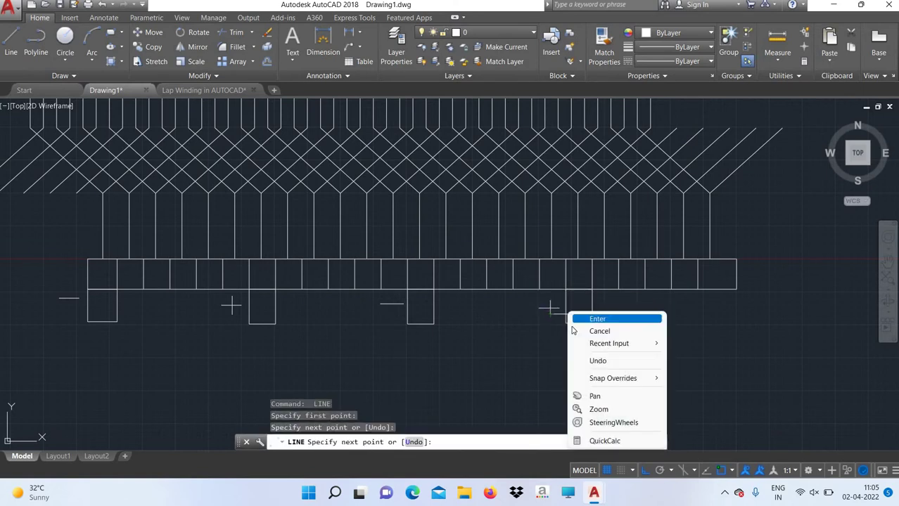
{"action": "left_click", "coordinate": [599, 331]}
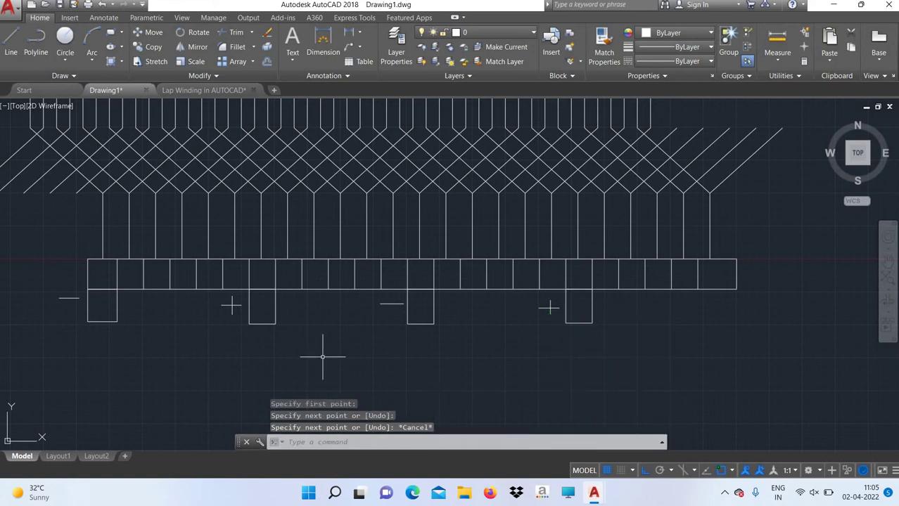
{"action": "type", "text": "pa"}
{"action": "key", "text": "Return"}
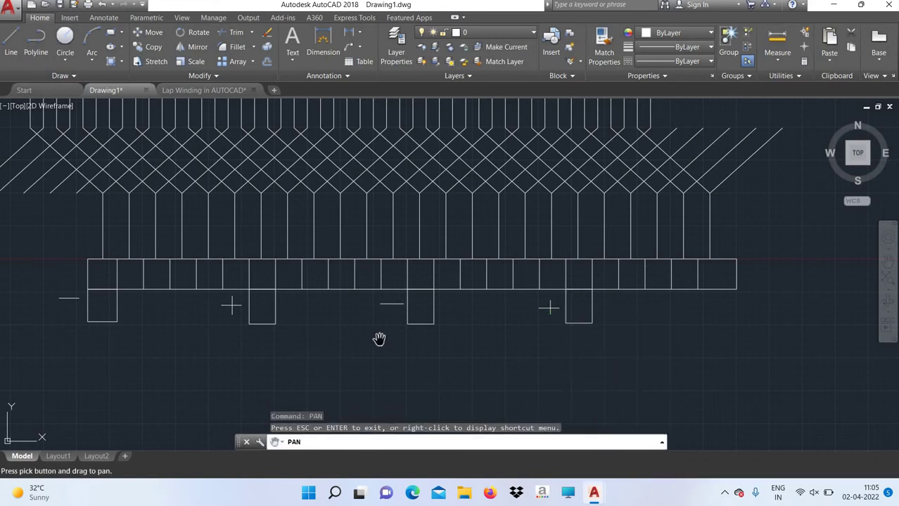
Pan the drawing up to free space below the brush signs.
{"action": "mouse_move", "coordinate": [379, 339]}
{"action": "left_mouse_down"}
{"action": "mouse_move", "coordinate": [366, 244]}
{"action": "mouse_move", "coordinate": [372, 234]}
{"action": "left_mouse_up"}
{"action": "right_click", "coordinate": [373, 235]}
{"action": "left_click", "coordinate": [394, 240]}
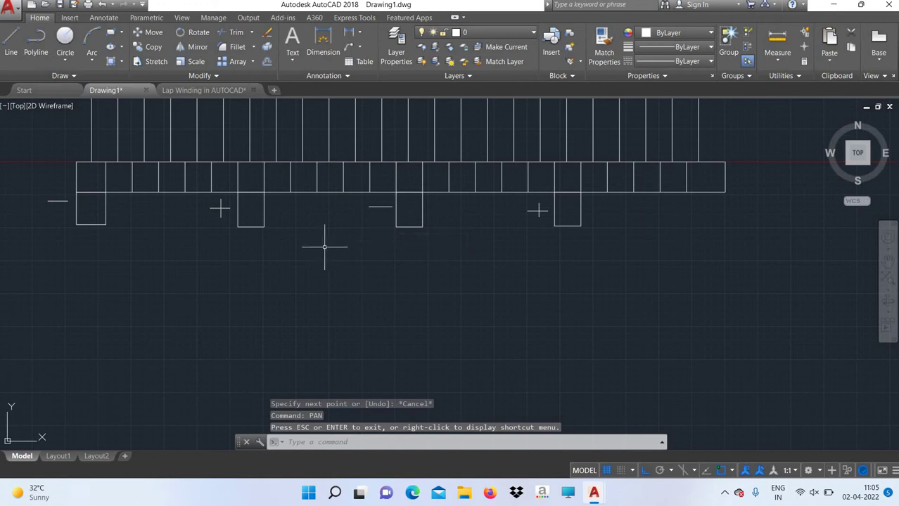
{"action": "type", "text": "1"}
{"action": "key", "text": "Return"}
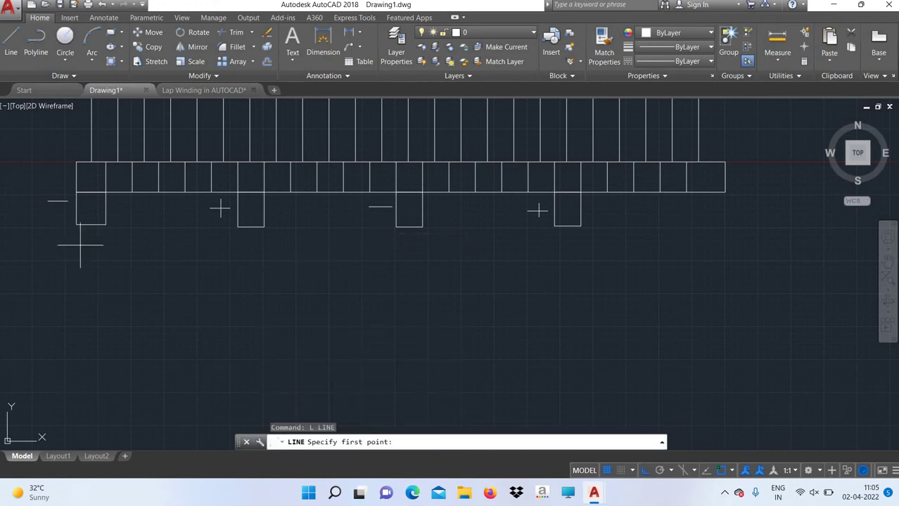
{"action": "left_click", "coordinate": [155, 275]}
{"action": "right_click", "coordinate": [155, 276]}
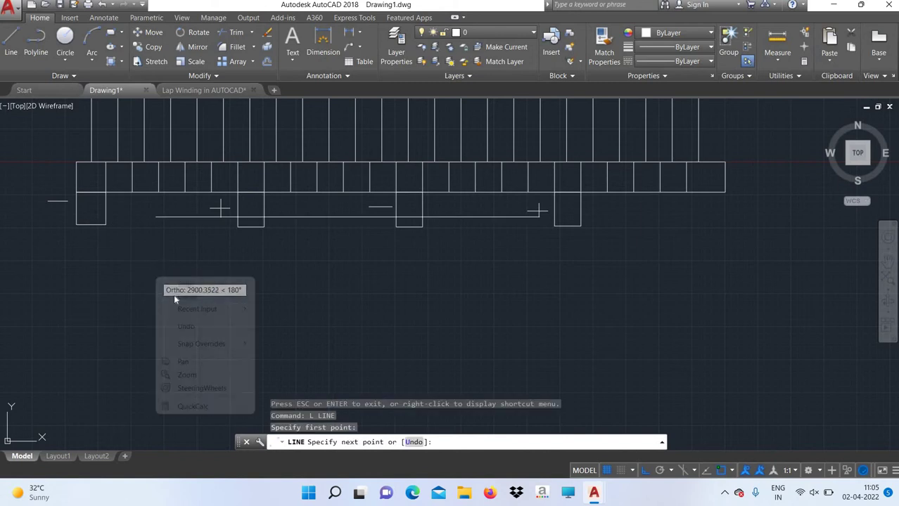
{"action": "left_click", "coordinate": [188, 296]}
Turn on Endpoint, Midpoint and Center snaps via OSNAP and confirm with OK.
{"action": "type", "text": "osnap"}
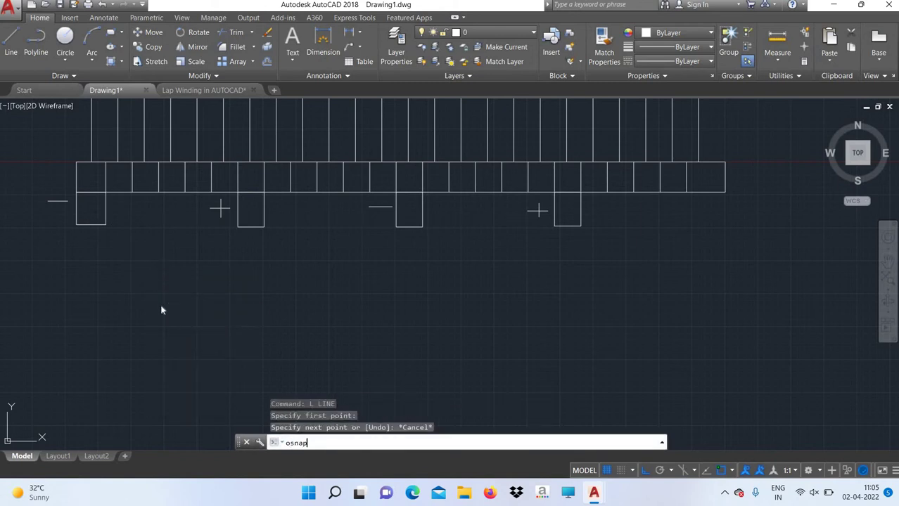
{"action": "key", "text": "Return"}
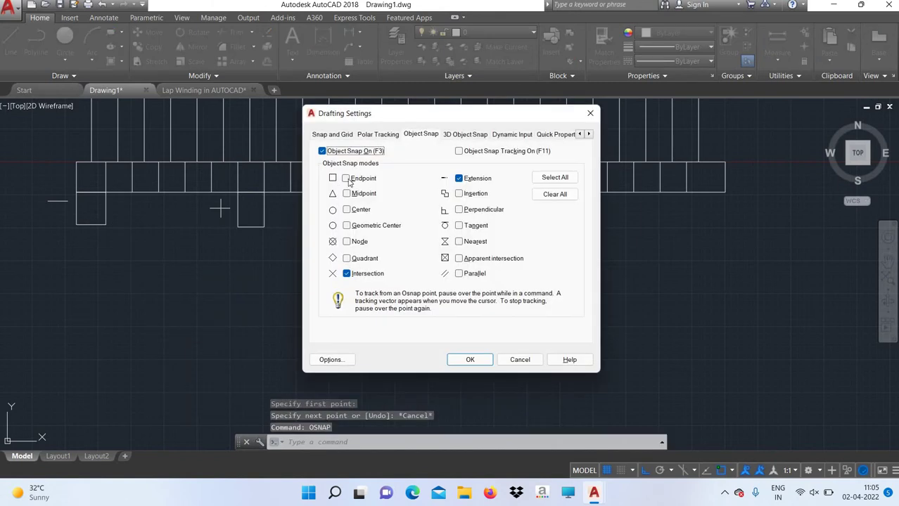
{"action": "left_click", "coordinate": [346, 210]}
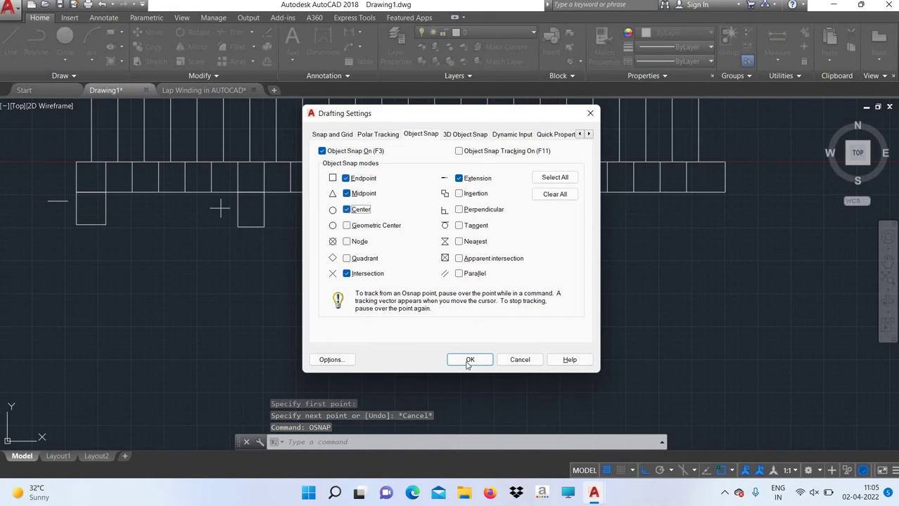
{"action": "left_click", "coordinate": [468, 361]}
{"action": "type", "text": "l"}
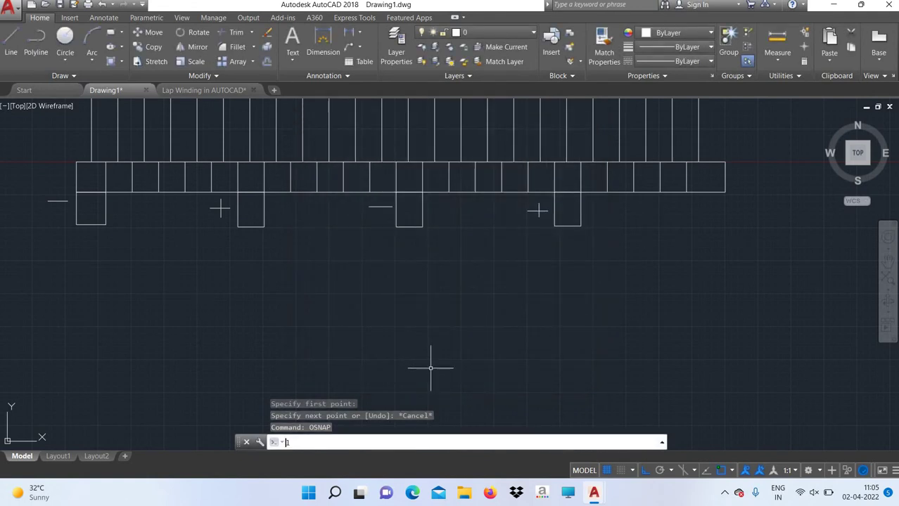
{"action": "key", "text": "Return"}
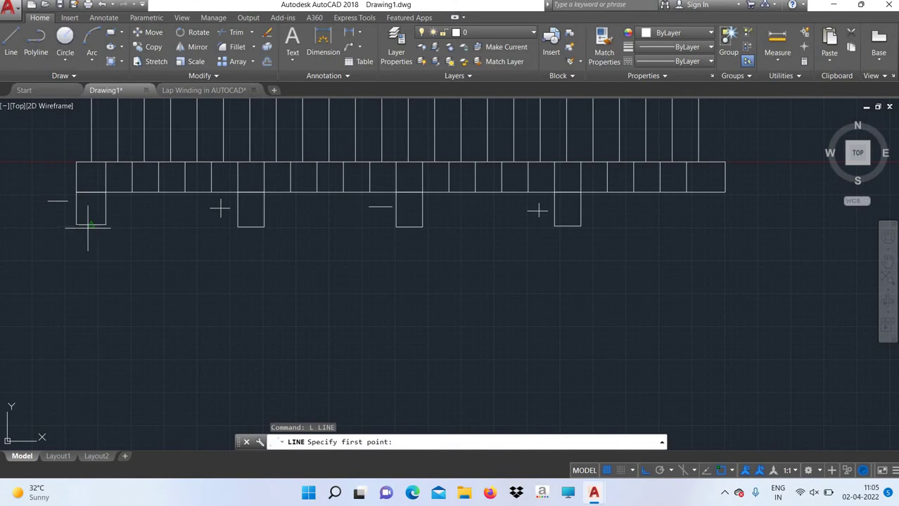
Draw a trial lead from the first brush box down and across under the middle box.
{"action": "left_click", "coordinate": [91, 225]}
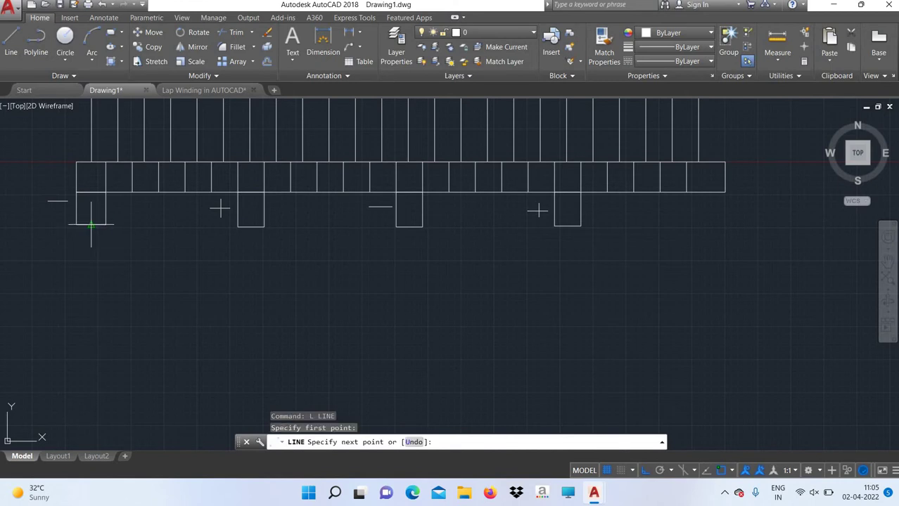
{"action": "left_click", "coordinate": [92, 325]}
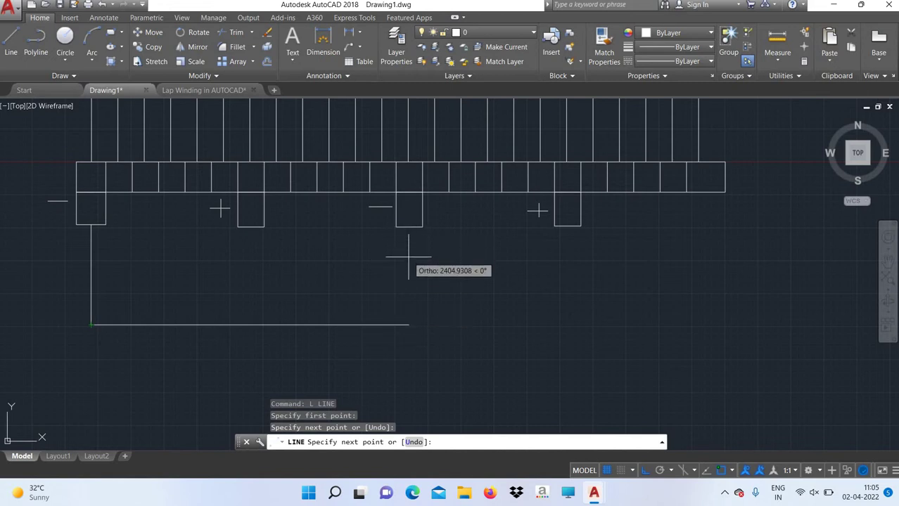
{"action": "key", "text": "F8"}
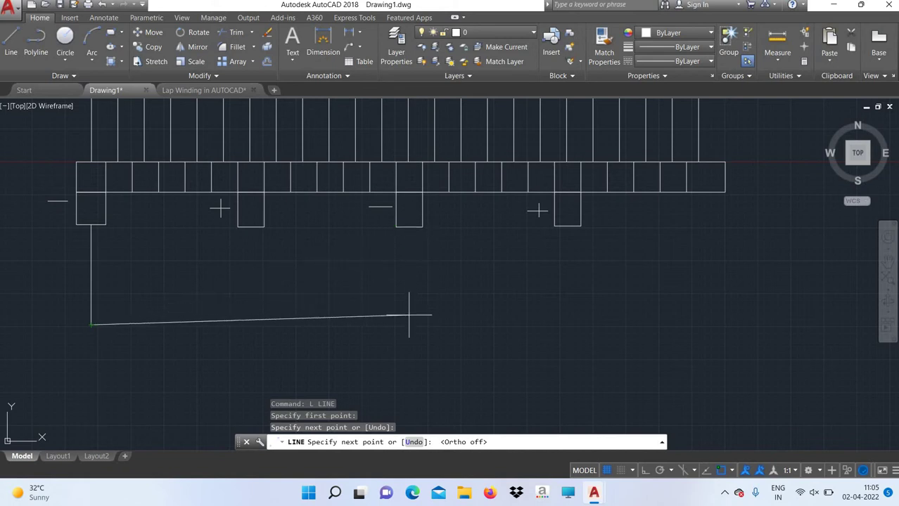
{"action": "key", "text": "F8"}
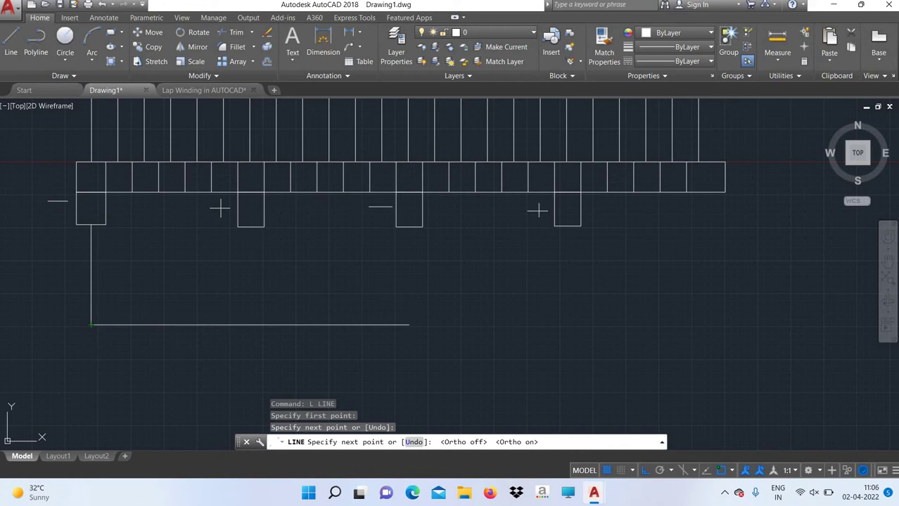
{"action": "left_click", "coordinate": [409, 316]}
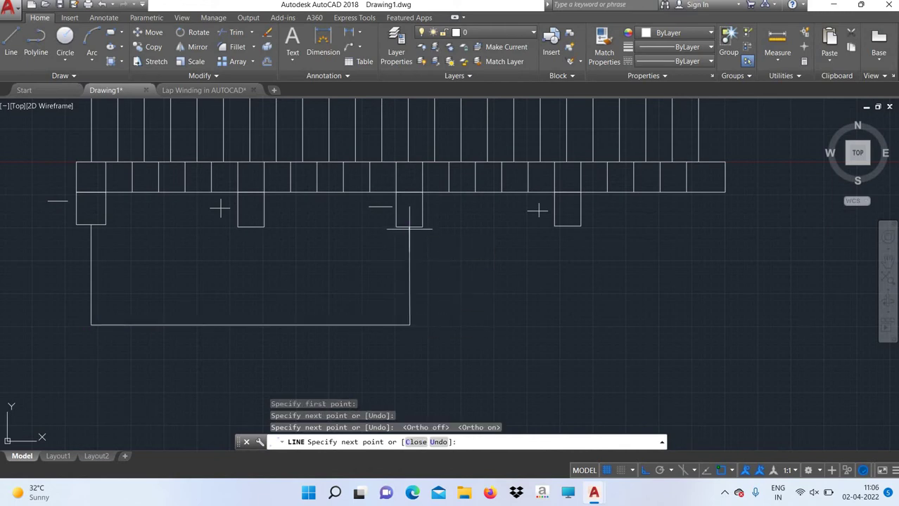
{"action": "right_click", "coordinate": [502, 260]}
{"action": "left_click", "coordinate": [534, 278]}
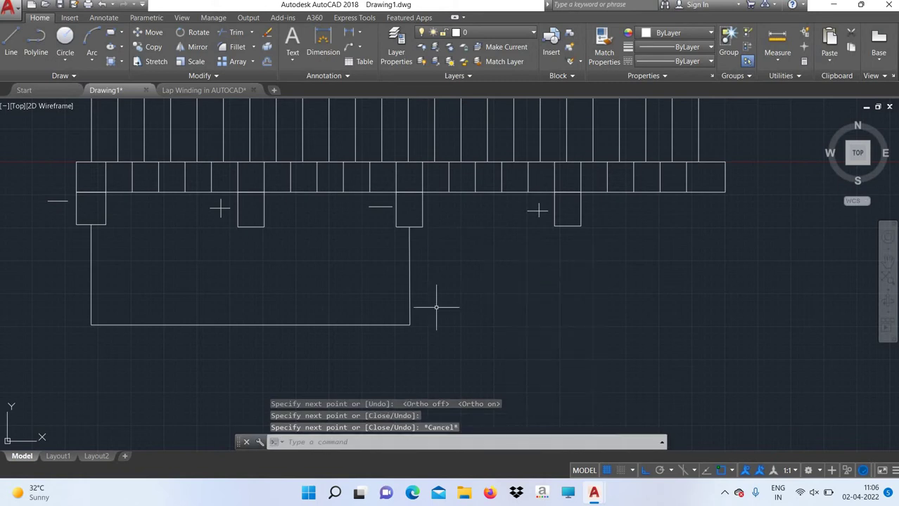
Draw a trial lead from the second box down, across and up to the right box, then undo it.
{"action": "key", "text": "Return"}
{"action": "left_click", "coordinate": [251, 227]}
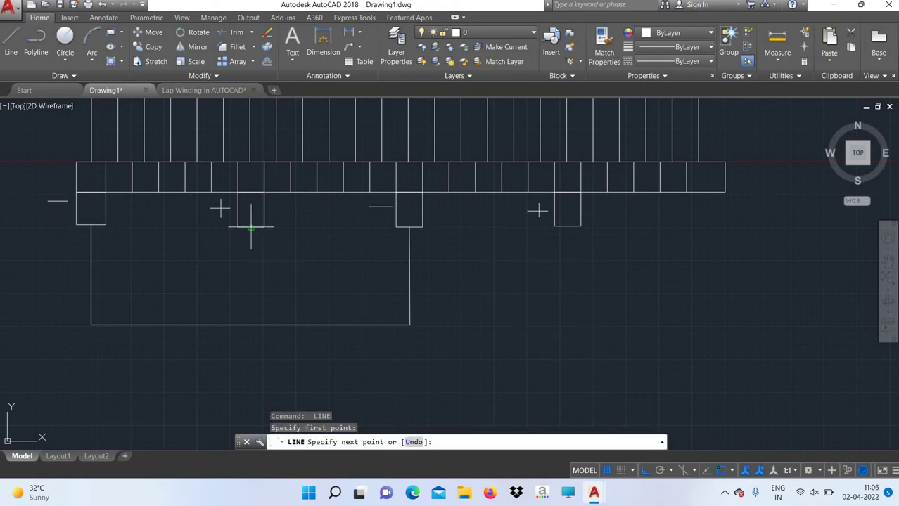
{"action": "left_click", "coordinate": [251, 351]}
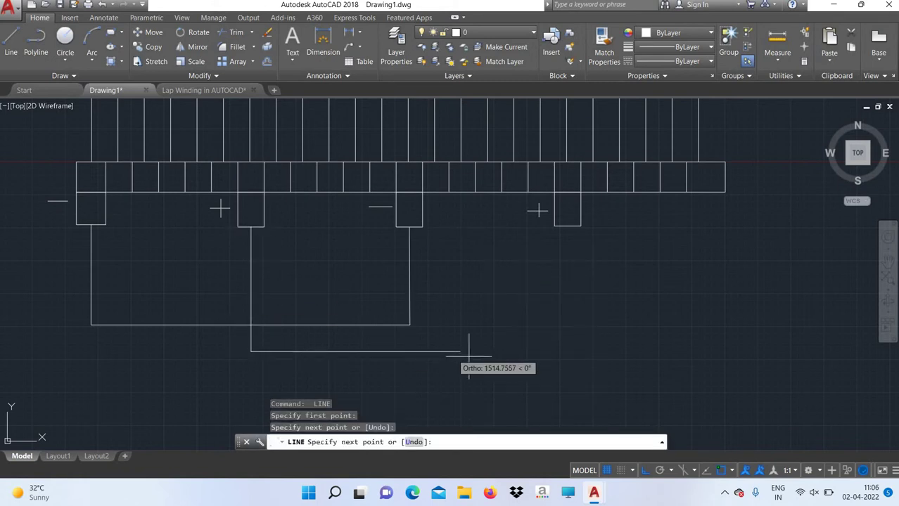
{"action": "left_click", "coordinate": [565, 351]}
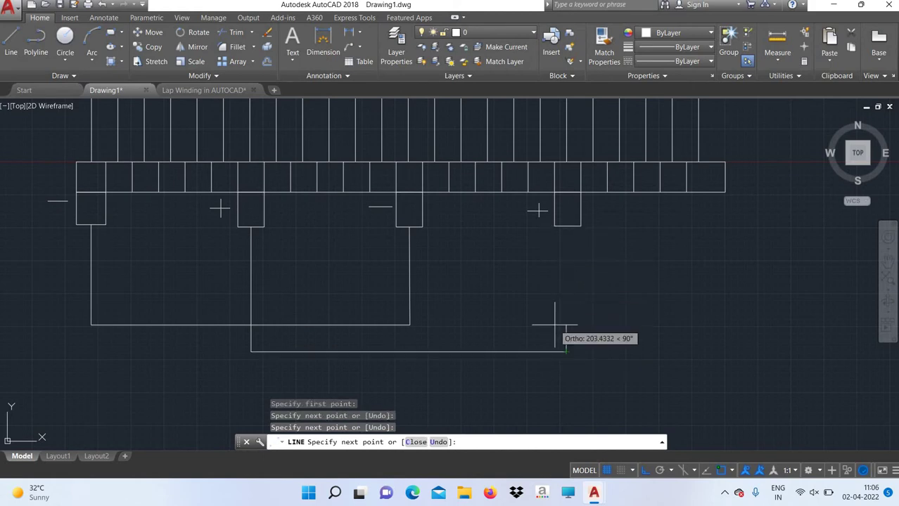
{"action": "key", "text": "ctrl+z"}
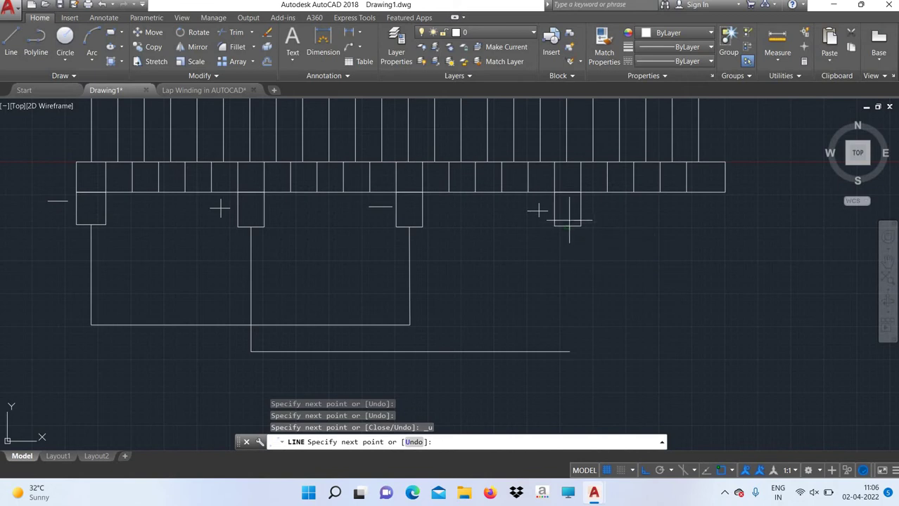
{"action": "left_click", "coordinate": [569, 320]}
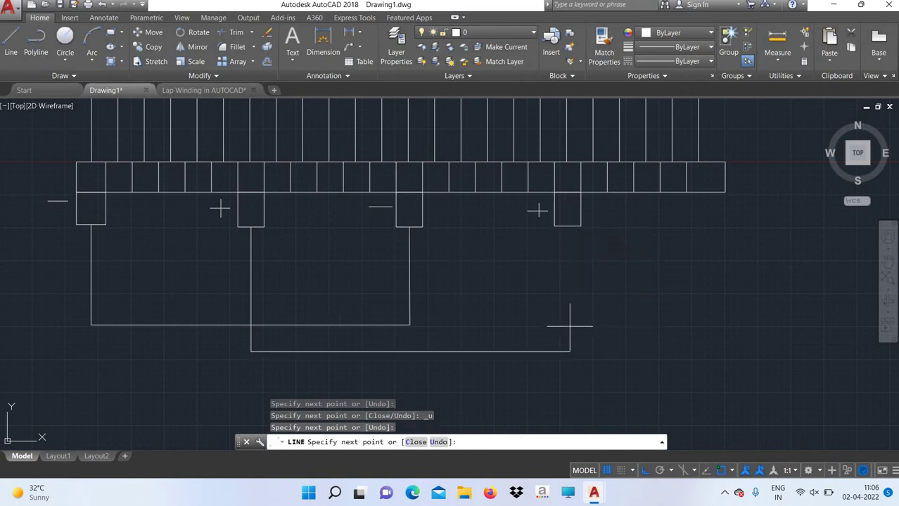
{"action": "left_click", "coordinate": [568, 227]}
{"action": "right_click", "coordinate": [649, 290]}
{"action": "left_click", "coordinate": [661, 311]}
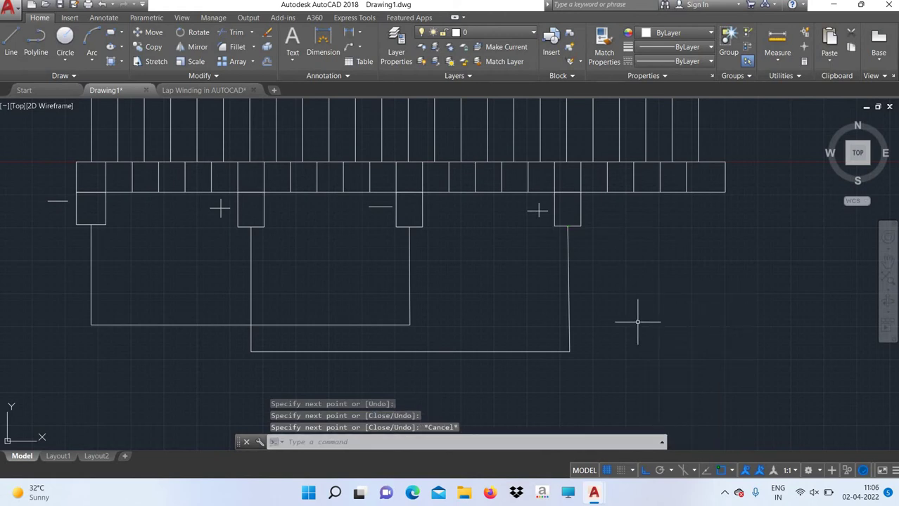
{"action": "key", "text": "ctrl+z"}
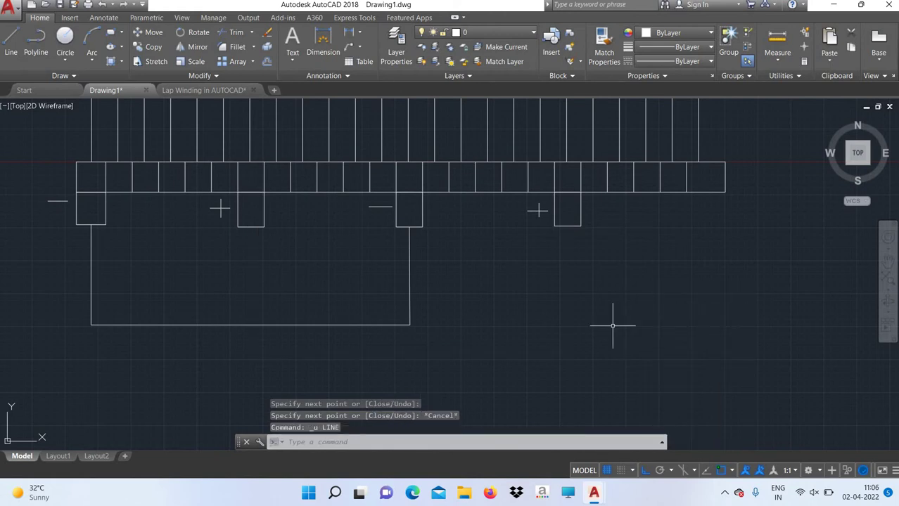
Undo the remaining trial lead with U and cancel a stray line.
{"action": "type", "text": "u"}
{"action": "key", "text": "Return"}
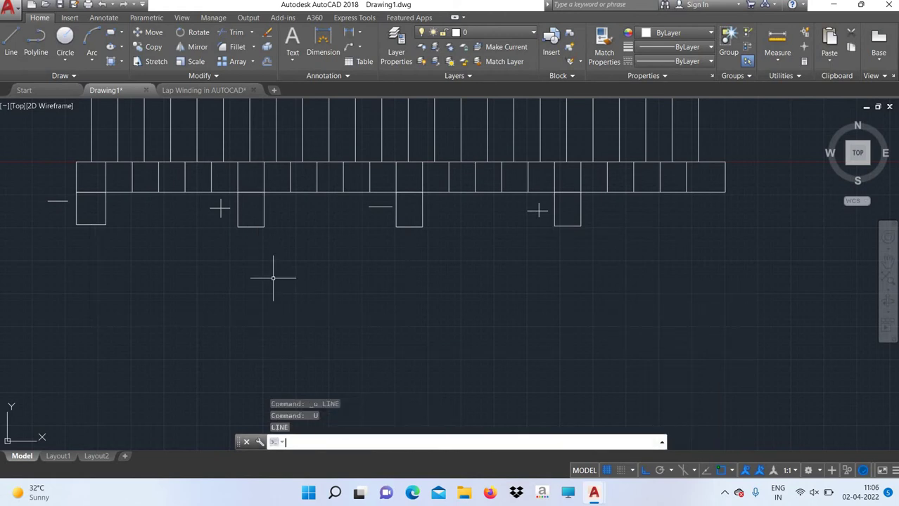
{"action": "type", "text": "u"}
{"action": "key", "text": "Return"}
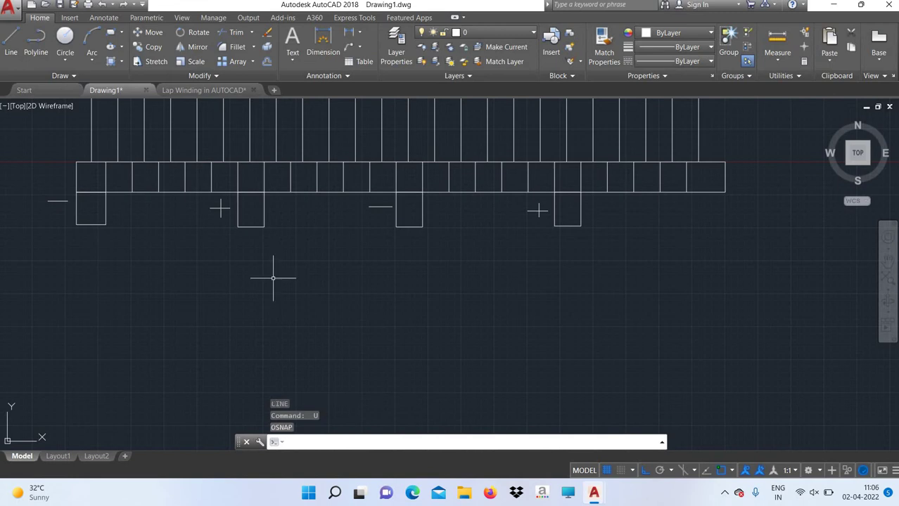
{"action": "type", "text": "L"}
{"action": "key", "text": "Return"}
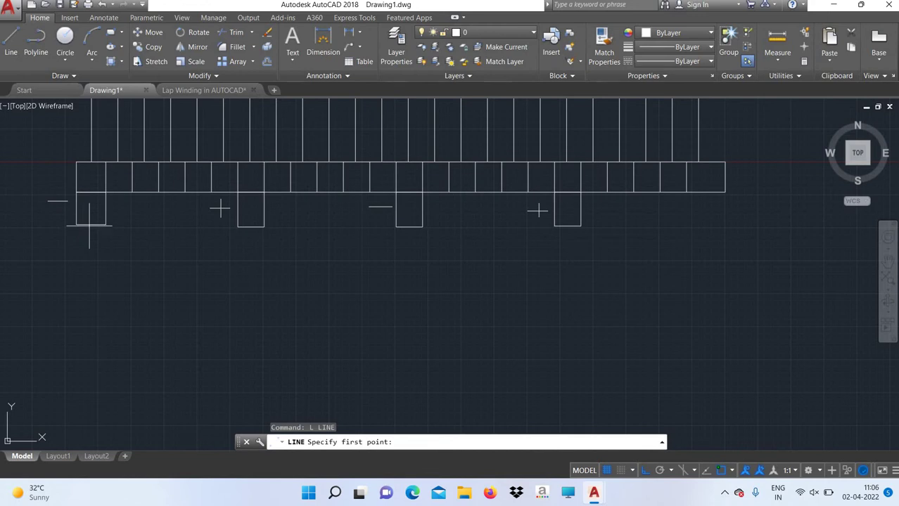
{"action": "key", "text": "Return"}
{"action": "right_click", "coordinate": [282, 327]}
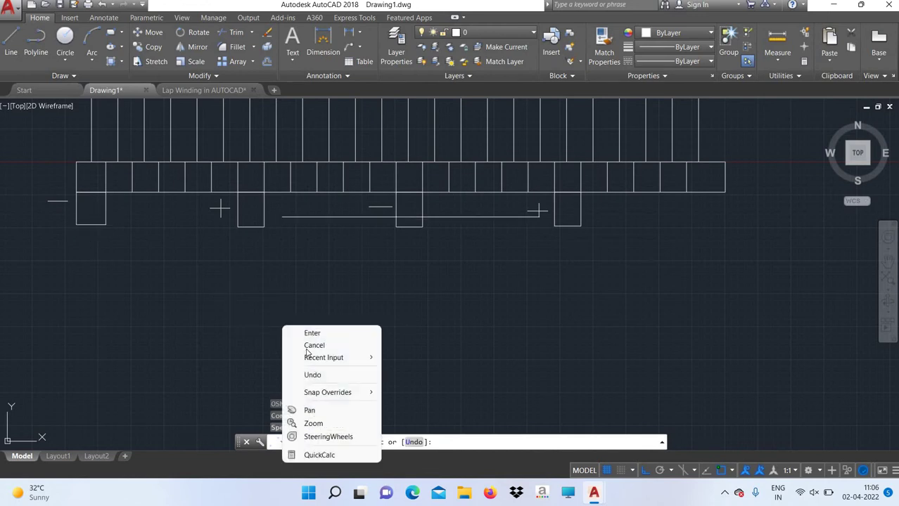
{"action": "left_click", "coordinate": [315, 345]}
Check Endpoint, Midpoint and Center on the Object Snap tab via DS and confirm with OK.
{"action": "type", "text": "ds"}
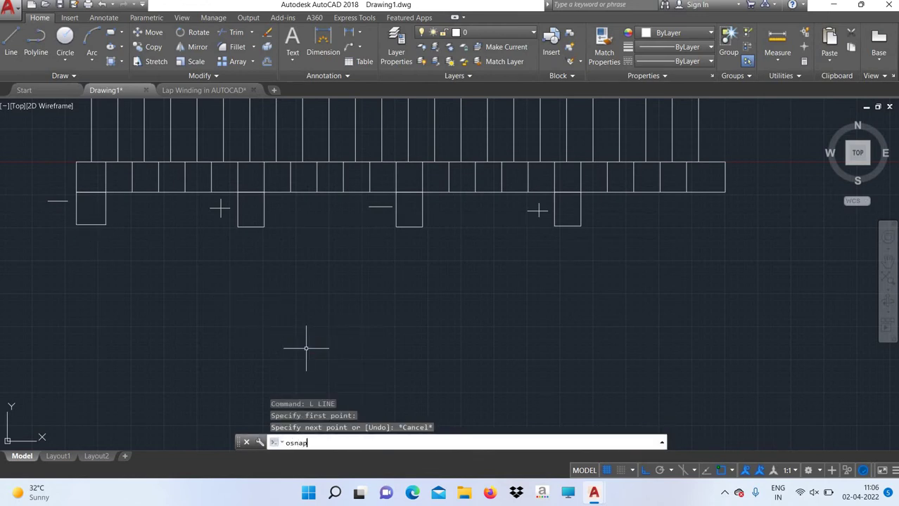
{"action": "key", "text": "Return"}
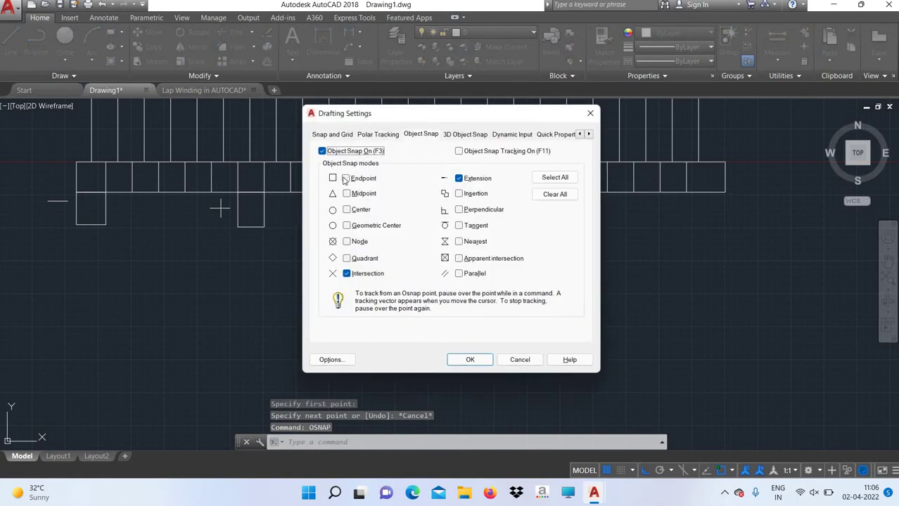
{"action": "left_click", "coordinate": [345, 178]}
{"action": "left_click", "coordinate": [346, 193]}
{"action": "left_click", "coordinate": [346, 209]}
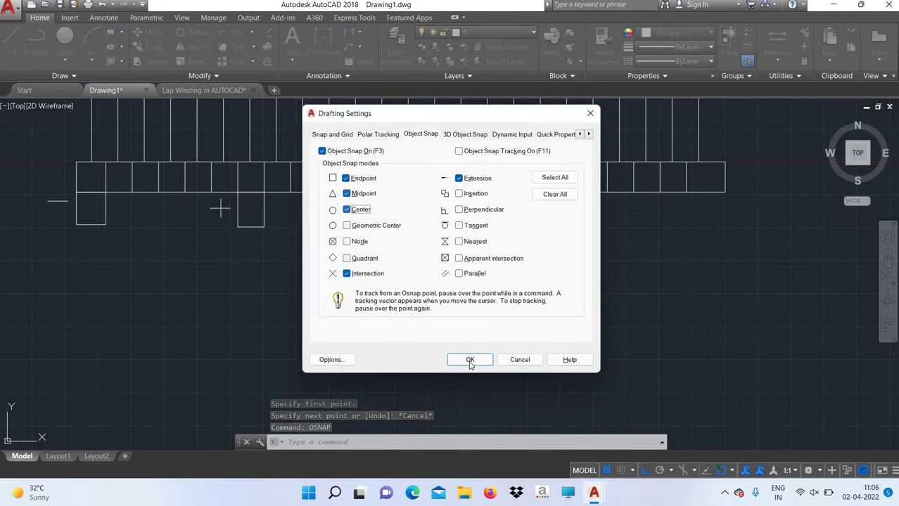
{"action": "left_click", "coordinate": [469, 360]}
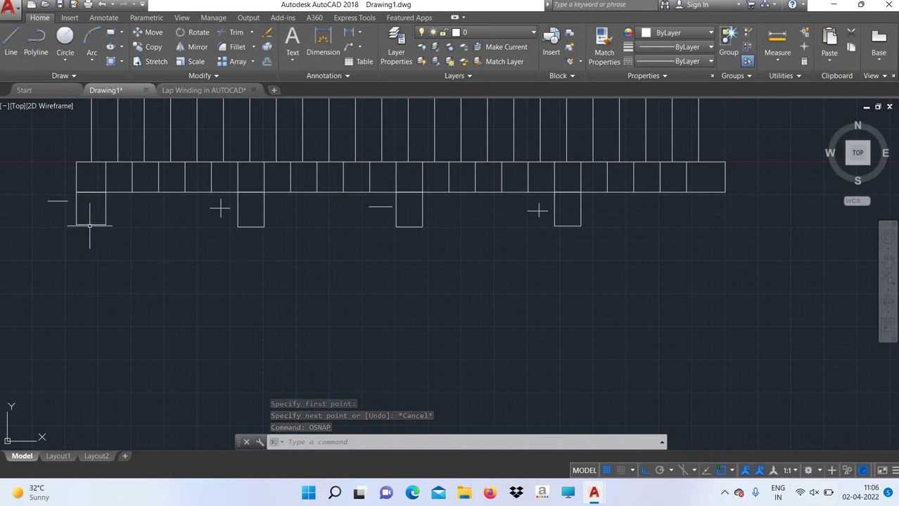
Draw a lead loop from the first brush box down, across and up to the middle box.
{"action": "type", "text": "l"}
{"action": "key", "text": "Return"}
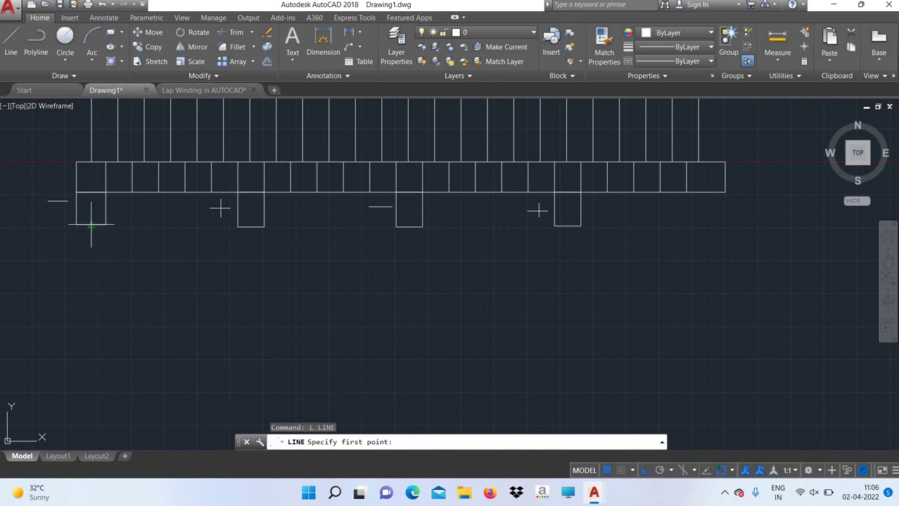
{"action": "left_click", "coordinate": [91, 225]}
{"action": "left_click", "coordinate": [90, 331]}
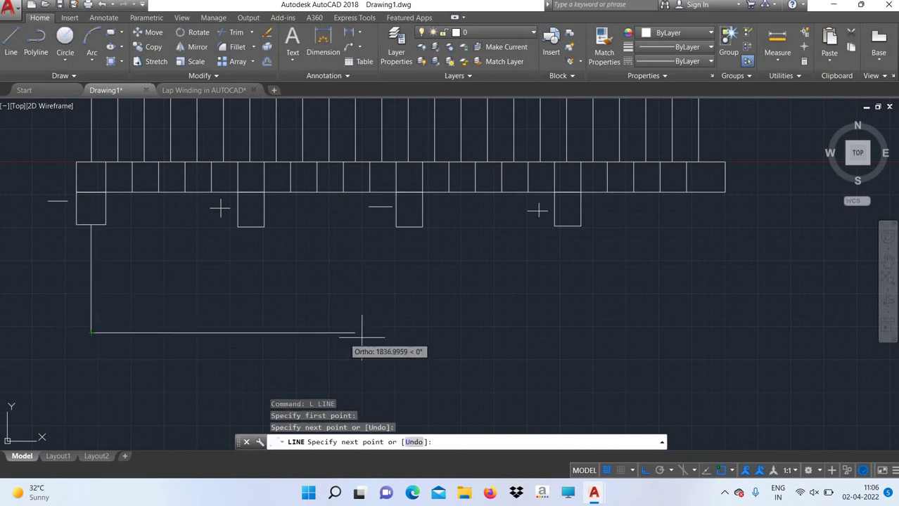
{"action": "left_click", "coordinate": [408, 329]}
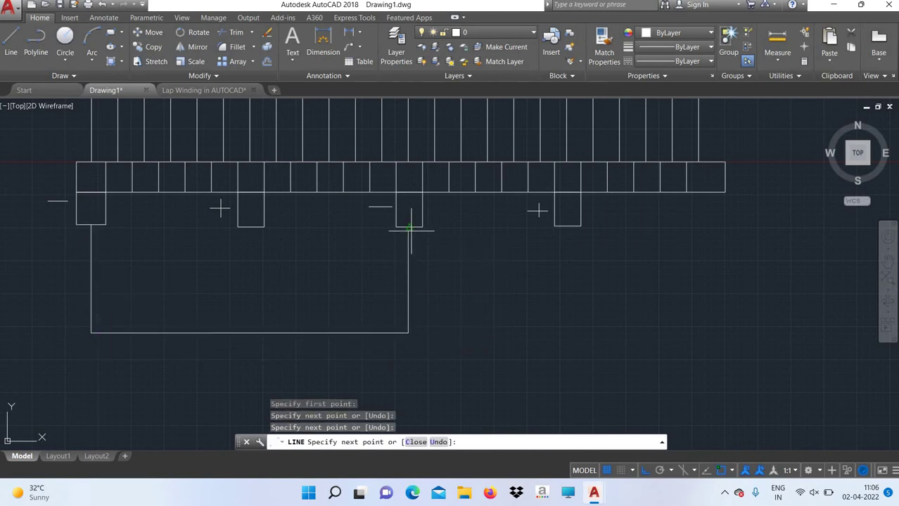
{"action": "left_click", "coordinate": [409, 227]}
{"action": "right_click", "coordinate": [472, 304]}
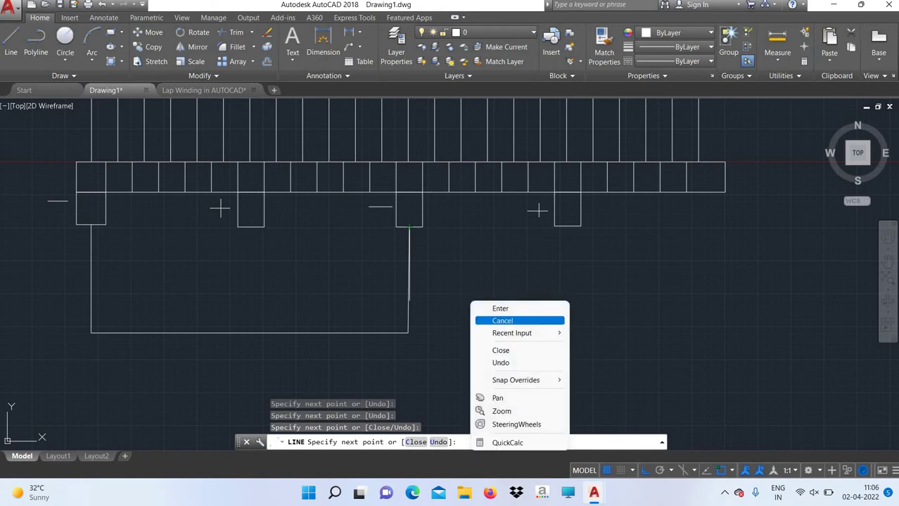
{"action": "left_click", "coordinate": [485, 320]}
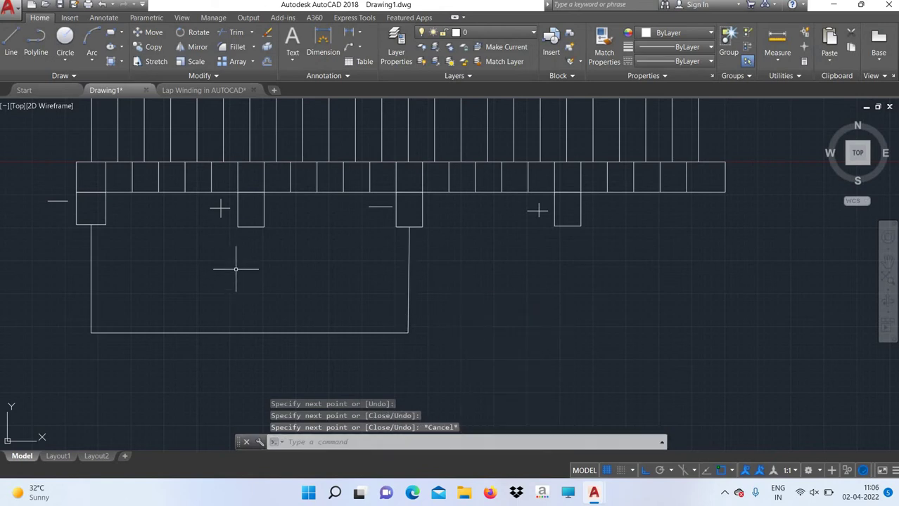
Draw a second lead from the second box down and across beneath the right box.
{"action": "key", "text": "Return"}
{"action": "left_click", "coordinate": [251, 226]}
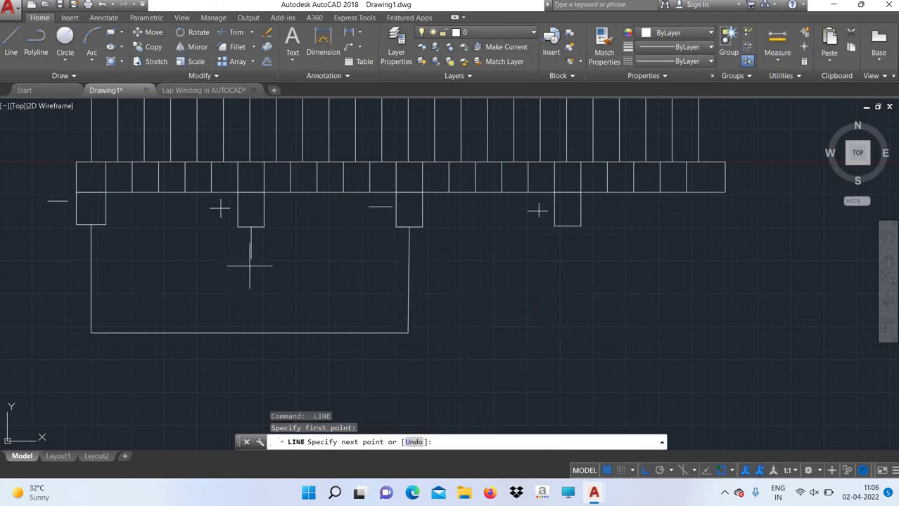
{"action": "left_click", "coordinate": [251, 381]}
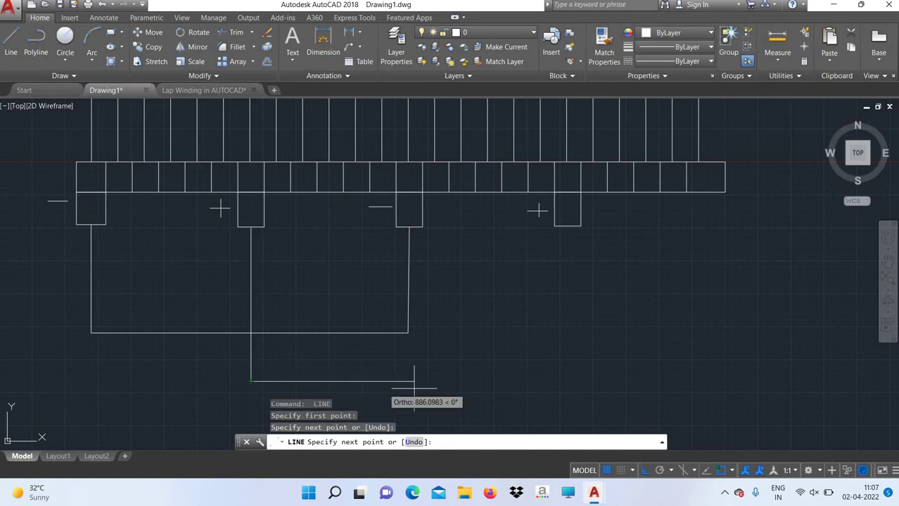
{"action": "left_click", "coordinate": [569, 380]}
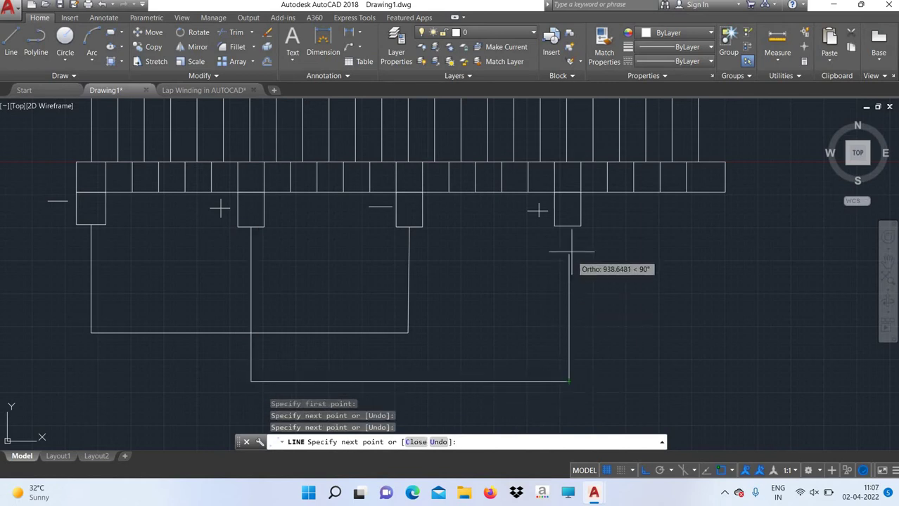
{"action": "right_click", "coordinate": [635, 320]}
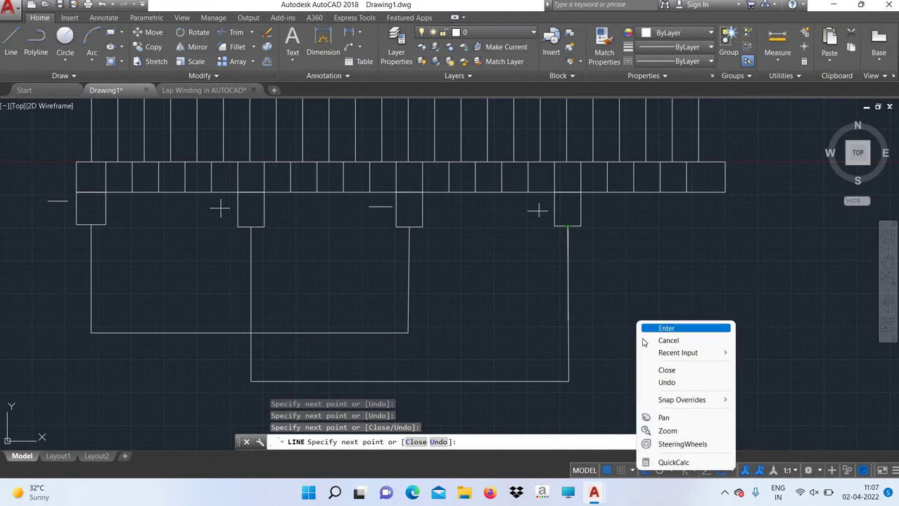
{"action": "left_click", "coordinate": [651, 341]}
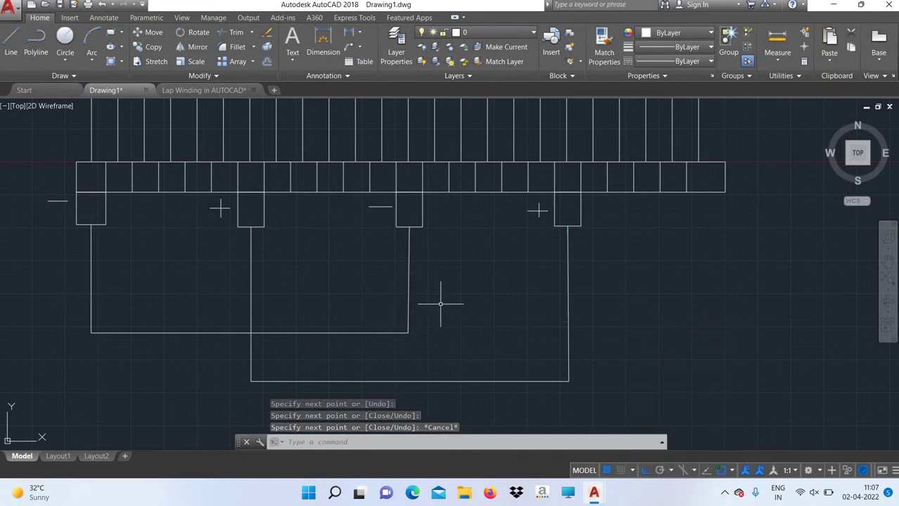
Erase the vertical lead under the middle box and abandon a replacement line.
{"action": "type", "text": "e"}
{"action": "key", "text": "Return"}
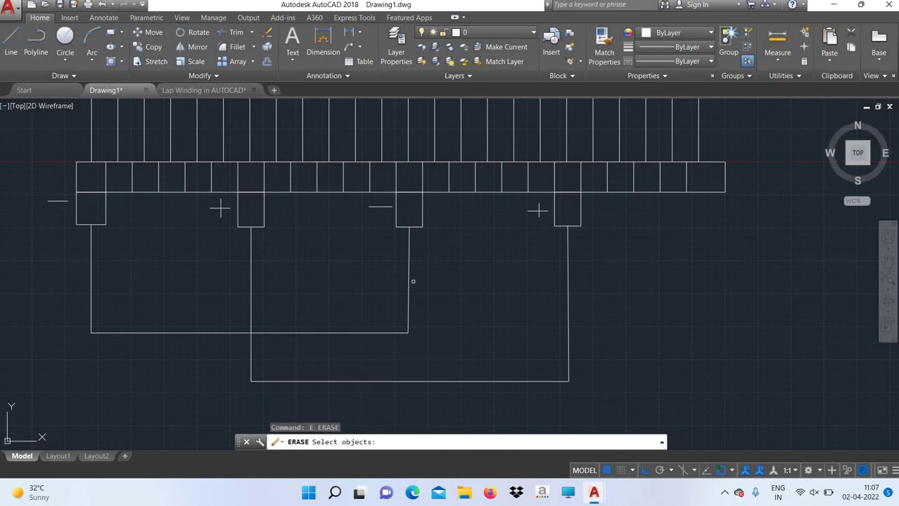
{"action": "left_click", "coordinate": [412, 281]}
{"action": "key", "text": "Return"}
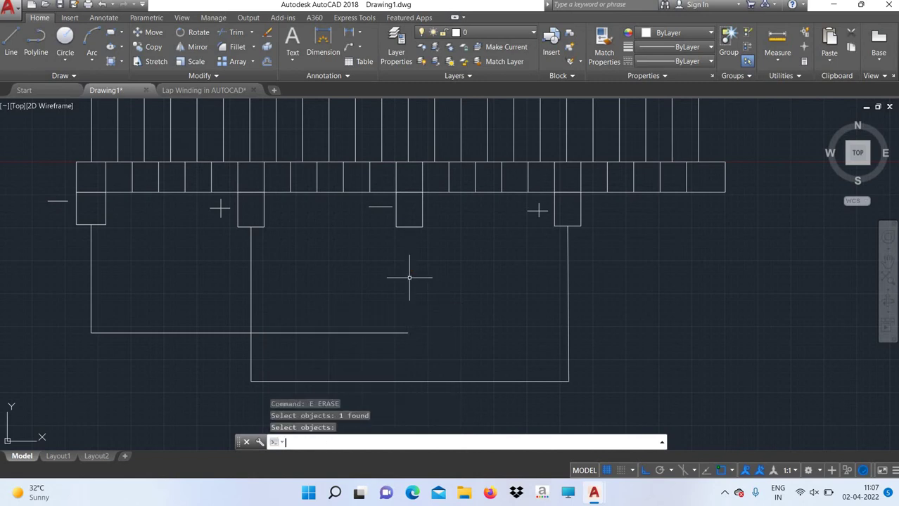
{"action": "type", "text": "l"}
{"action": "key", "text": "Return"}
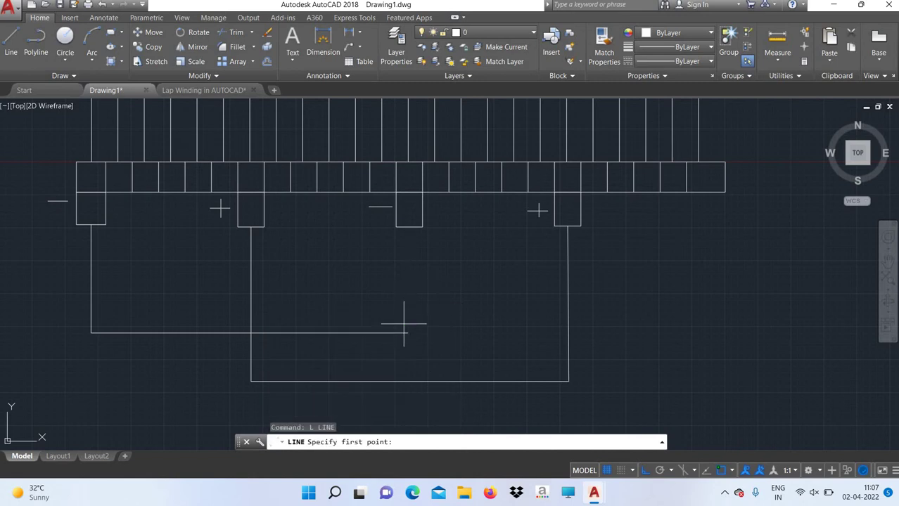
{"action": "left_click", "coordinate": [408, 333]}
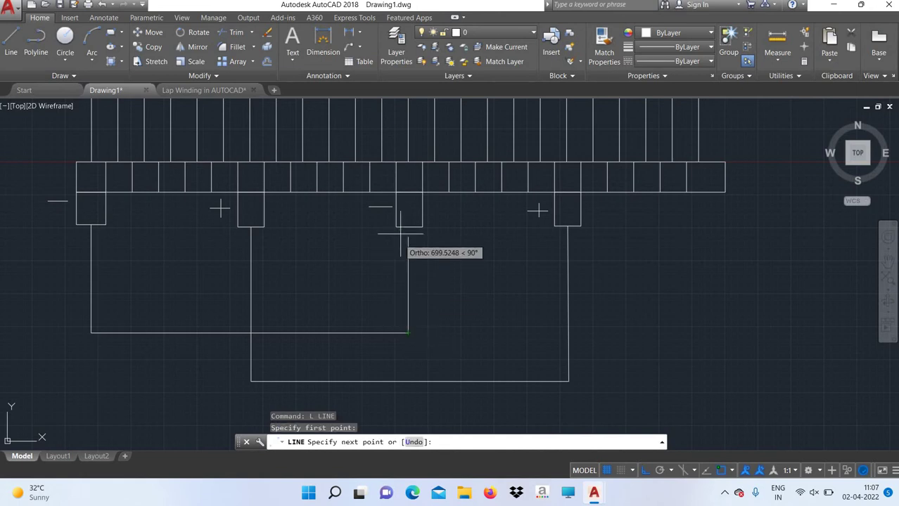
{"action": "right_click", "coordinate": [474, 340]}
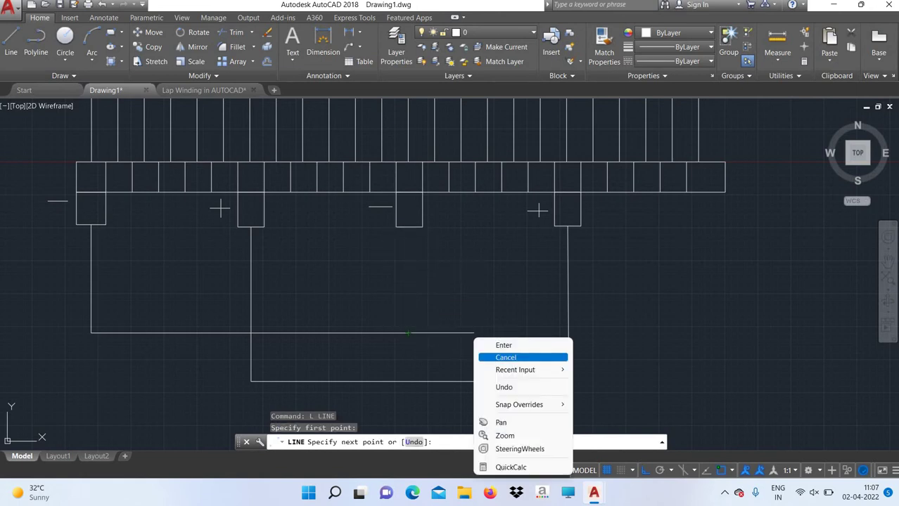
{"action": "left_click", "coordinate": [486, 356]}
Erase the short horizontal connector and redraw it from the left lead's end up to the third box.
{"action": "type", "text": "e"}
{"action": "key", "text": "Return"}
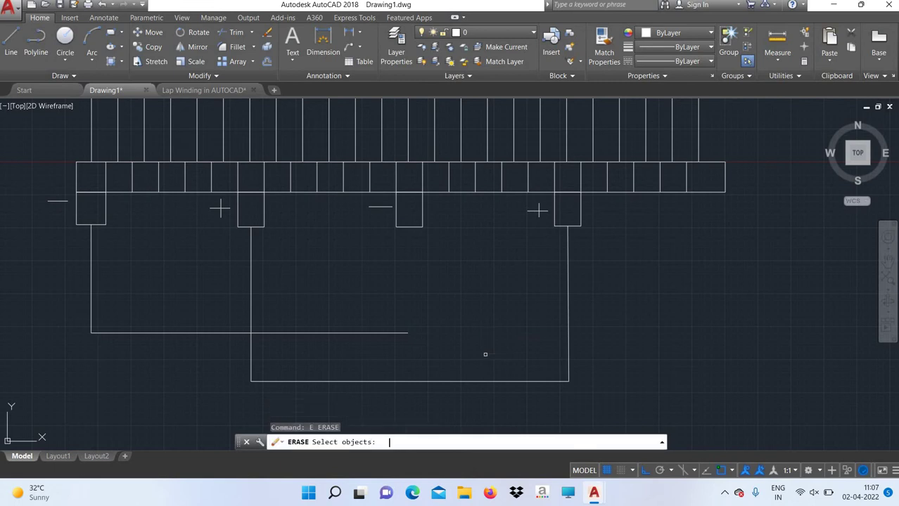
{"action": "left_click", "coordinate": [390, 332]}
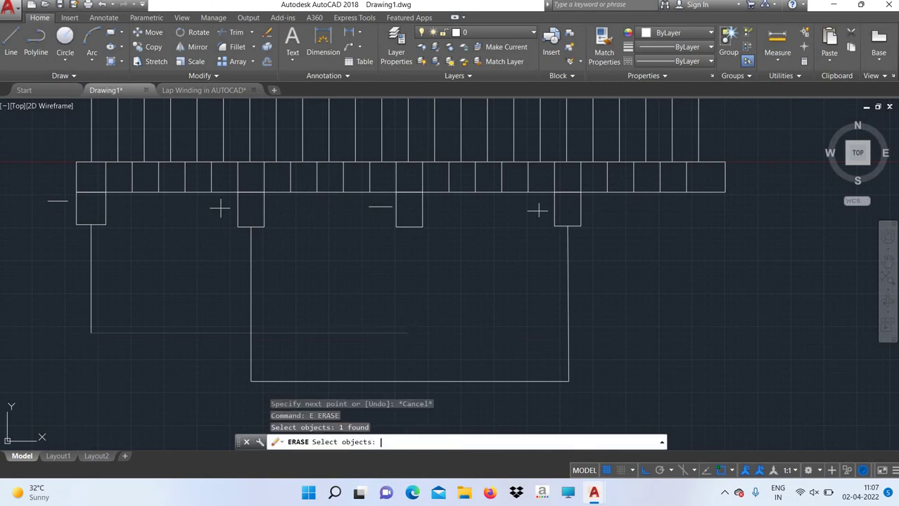
{"action": "key", "text": "Return"}
{"action": "type", "text": "l"}
{"action": "key", "text": "Return"}
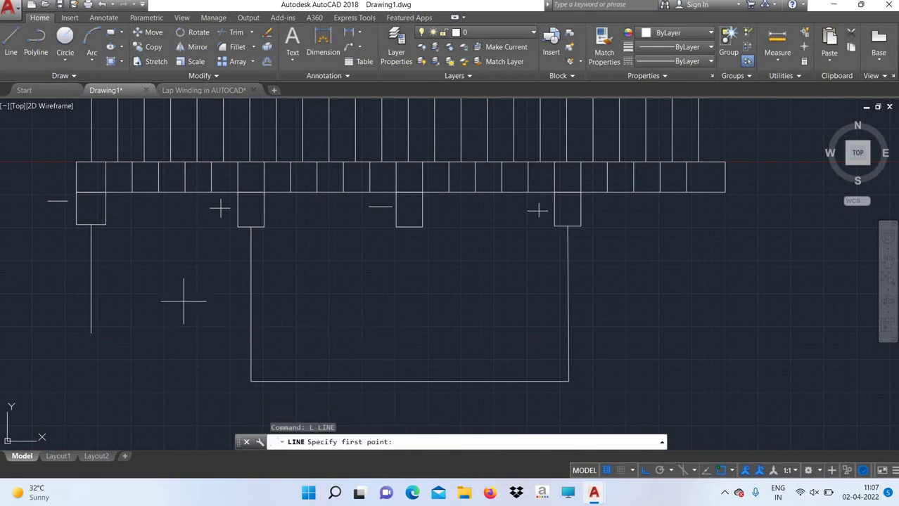
{"action": "left_click", "coordinate": [91, 332]}
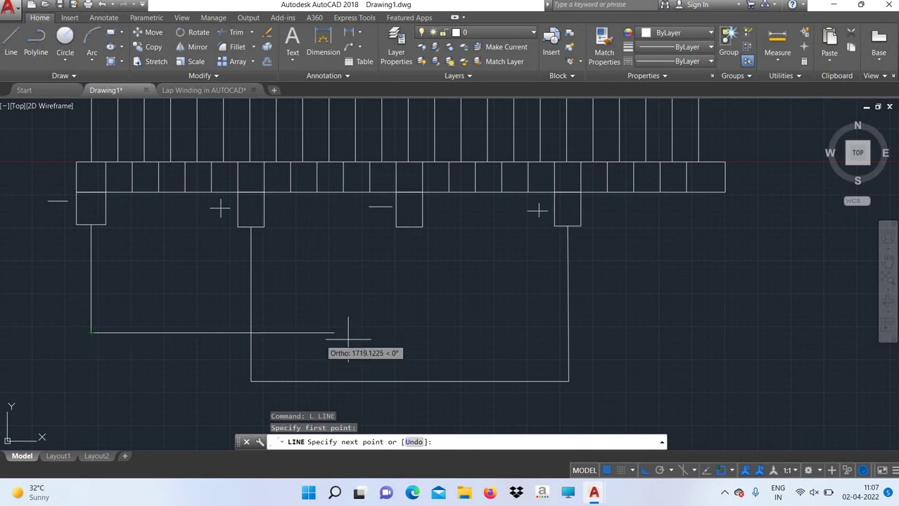
{"action": "left_click", "coordinate": [409, 331]}
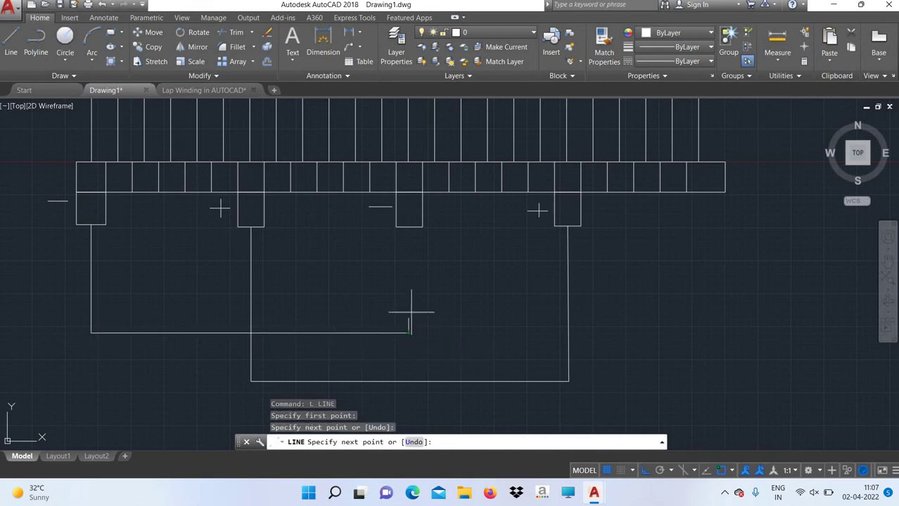
{"action": "left_click", "coordinate": [408, 226]}
{"action": "right_click", "coordinate": [483, 286]}
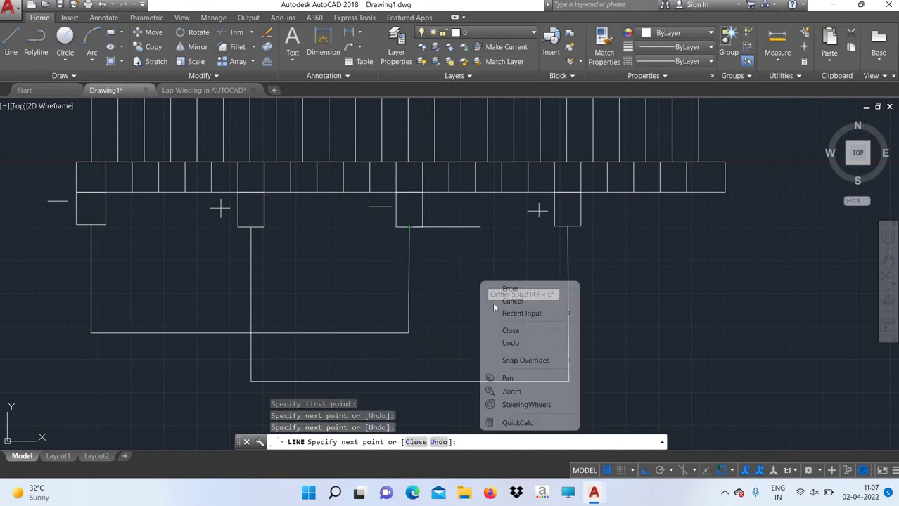
{"action": "left_click", "coordinate": [496, 301]}
Pan the view upward to expose the area below the brush loops.
{"action": "type", "text": "par"}
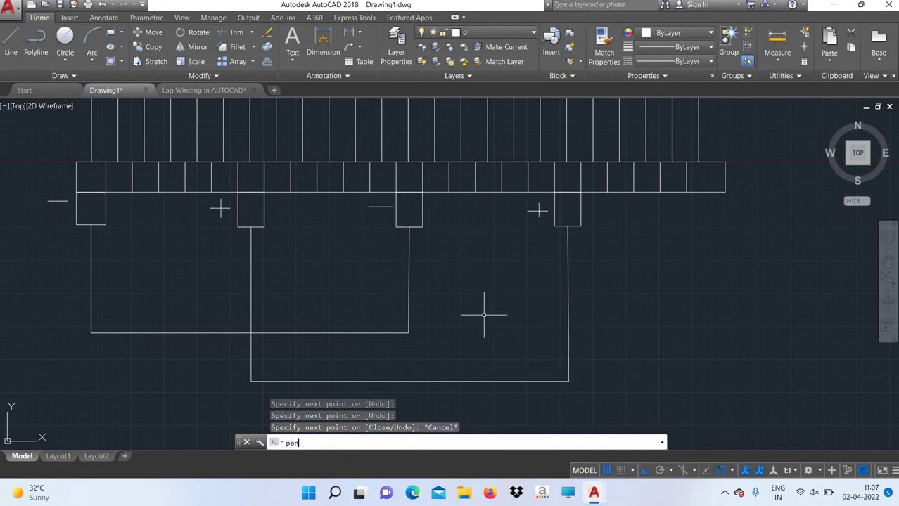
{"action": "key", "text": "Return"}
{"action": "left_click_drag", "start_coordinate": [490, 360], "coordinate": [482, 275]}
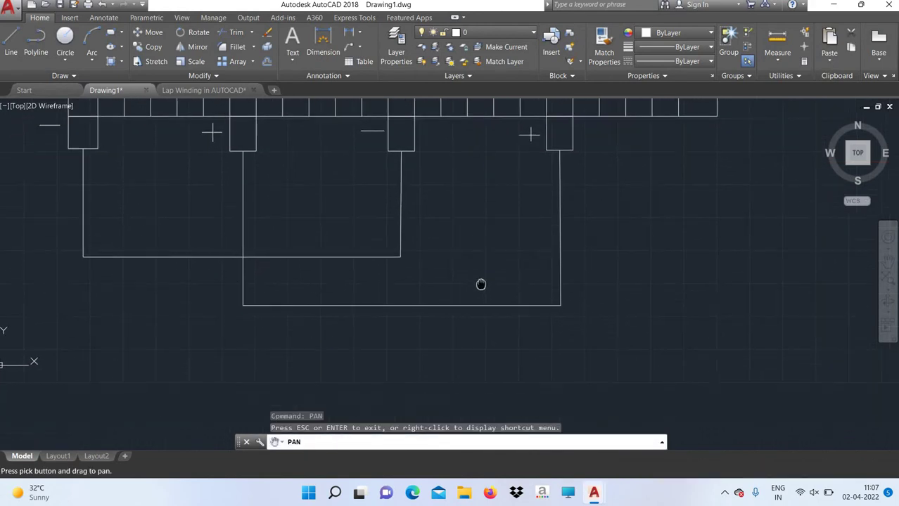
{"action": "right_click", "coordinate": [484, 279]}
{"action": "left_click", "coordinate": [509, 284]}
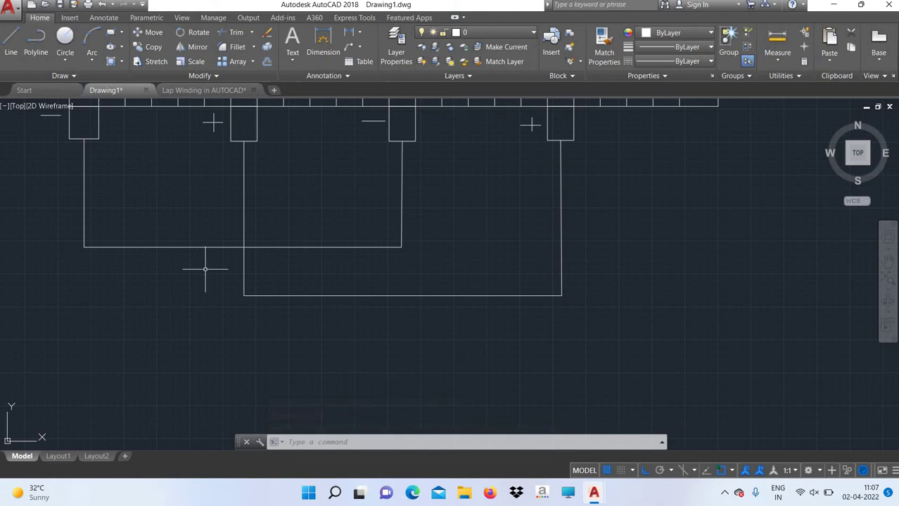
Erase the left loop's bottom, left and right lines joining the first and third boxes.
{"action": "type", "text": "e"}
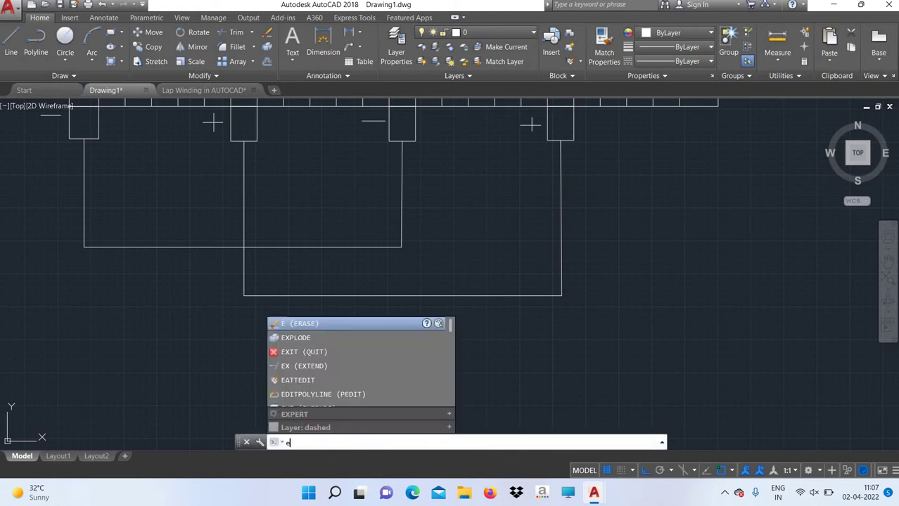
{"action": "key", "text": "Return"}
{"action": "left_click", "coordinate": [208, 246]}
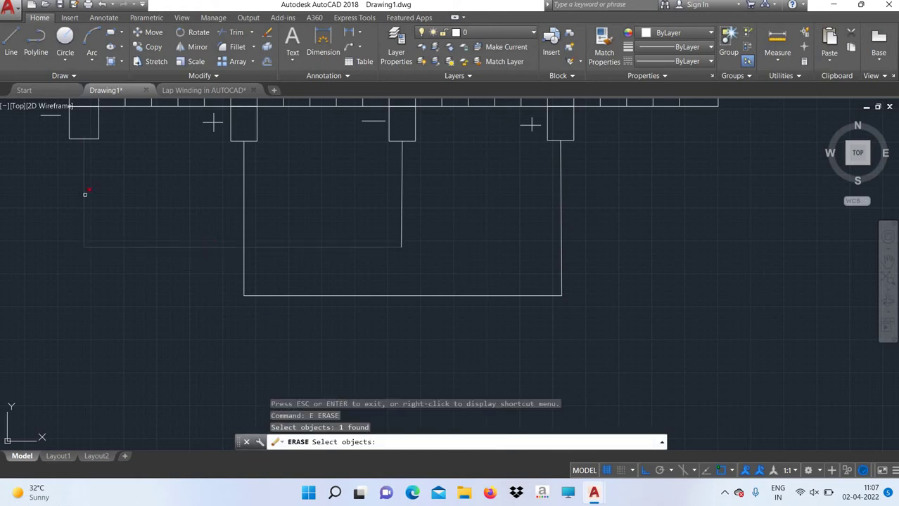
{"action": "left_click", "coordinate": [84, 194]}
{"action": "left_click", "coordinate": [404, 195]}
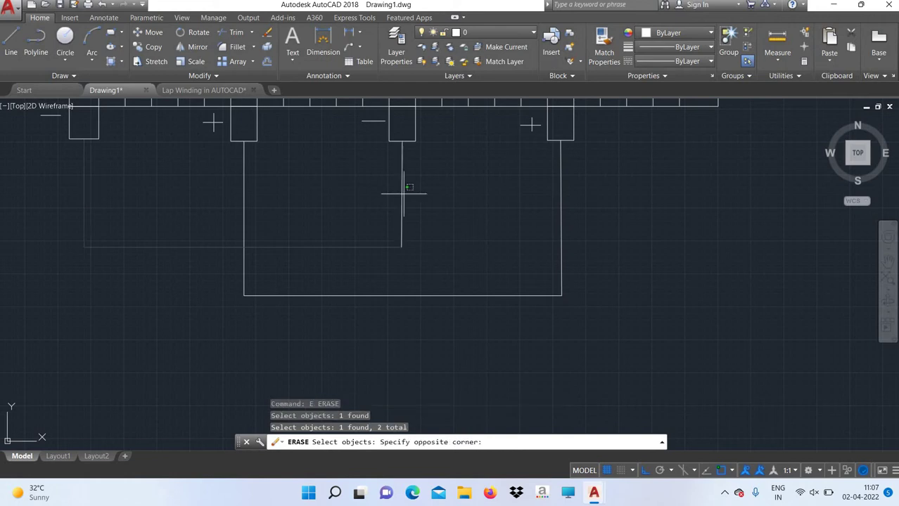
{"action": "left_click", "coordinate": [400, 192]}
{"action": "key", "text": "Return"}
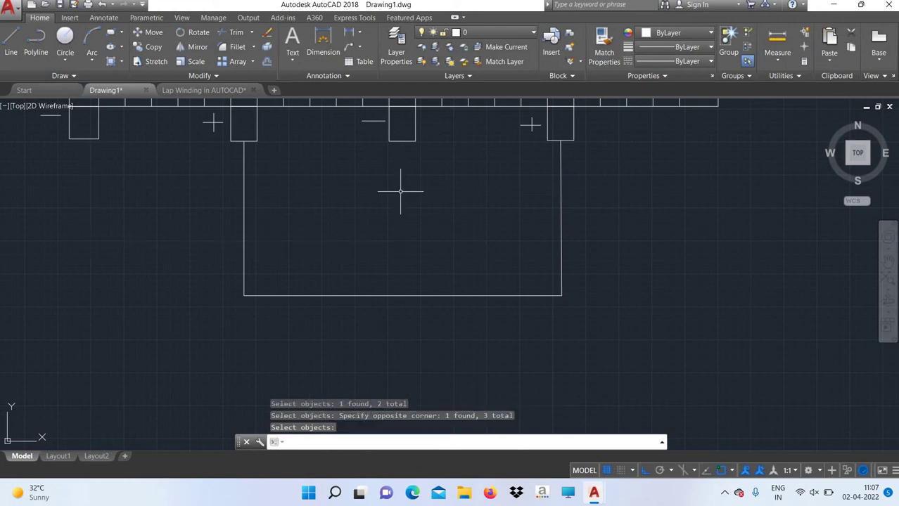
{"action": "key", "text": "Return"}
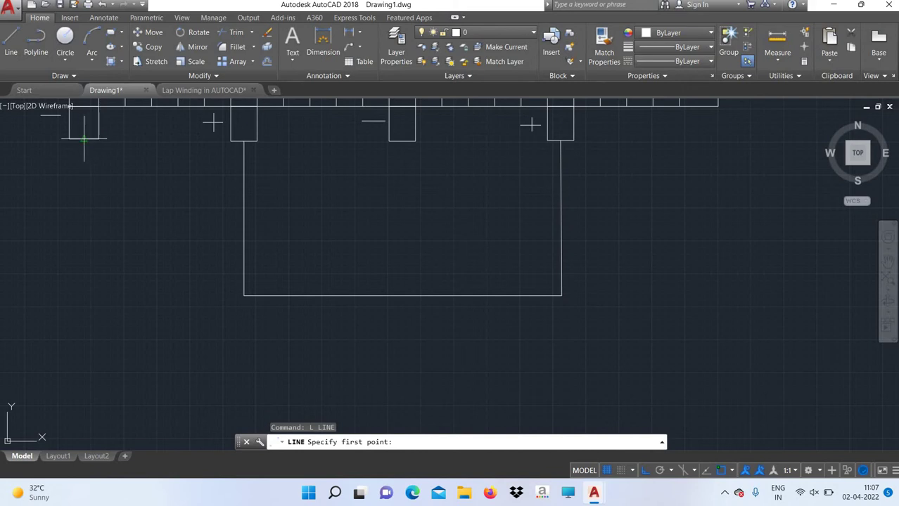
Redraw the left loop from the first box, down below the right loop, across, and up to the third box.
{"action": "left_click", "coordinate": [84, 139]}
{"action": "left_click", "coordinate": [84, 340]}
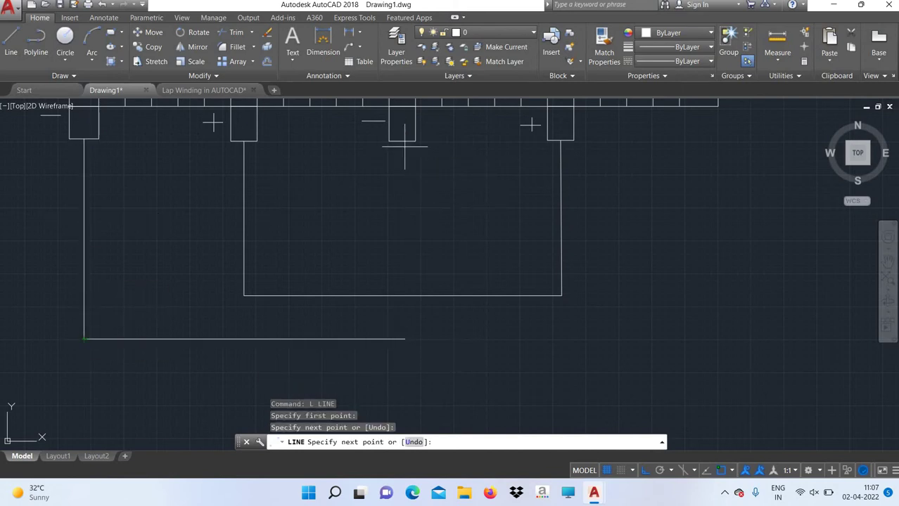
{"action": "left_click", "coordinate": [401, 339]}
{"action": "left_click", "coordinate": [402, 141]}
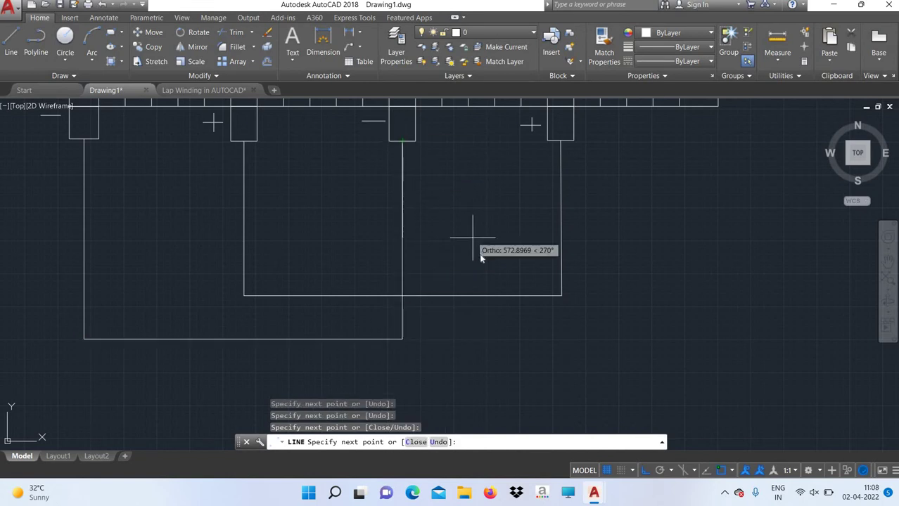
{"action": "right_click", "coordinate": [473, 239]}
{"action": "left_click", "coordinate": [504, 258]}
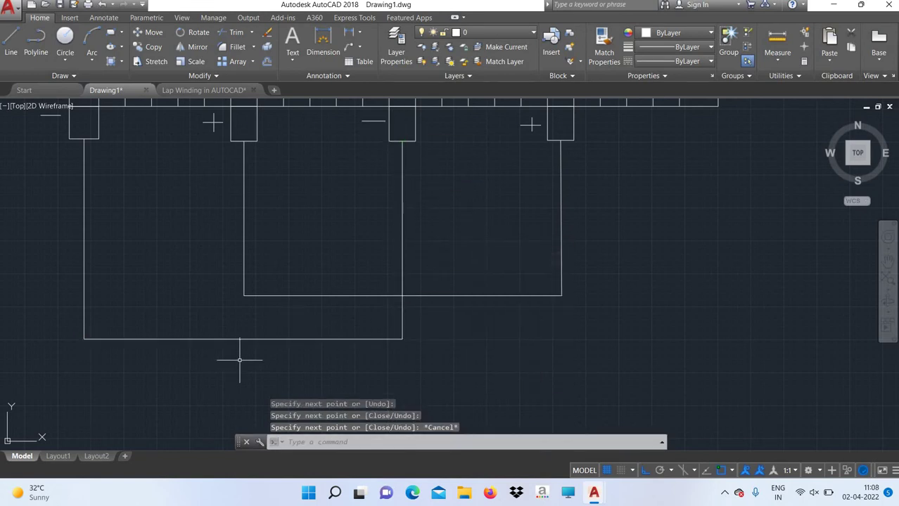
Pan the drawing up to make room below the loops.
{"action": "type", "text": "pan"}
{"action": "key", "text": "Return"}
{"action": "left_click_drag", "start_coordinate": [240, 358], "coordinate": [281, 225]}
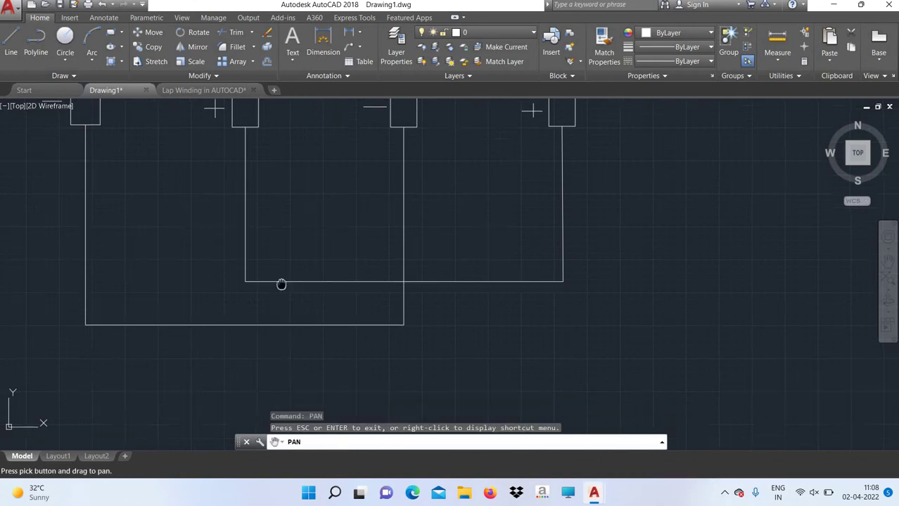
{"action": "right_click", "coordinate": [281, 225]}
{"action": "left_click", "coordinate": [296, 234]}
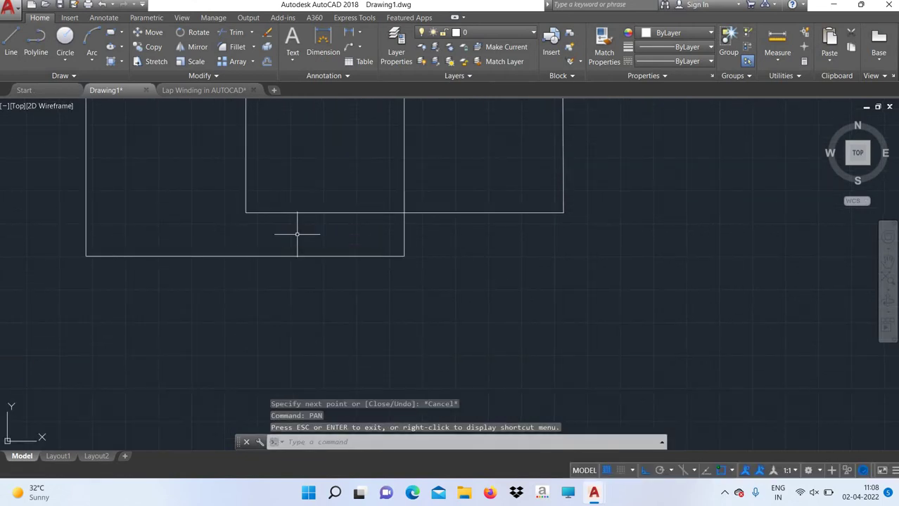
{"action": "key", "text": "Return"}
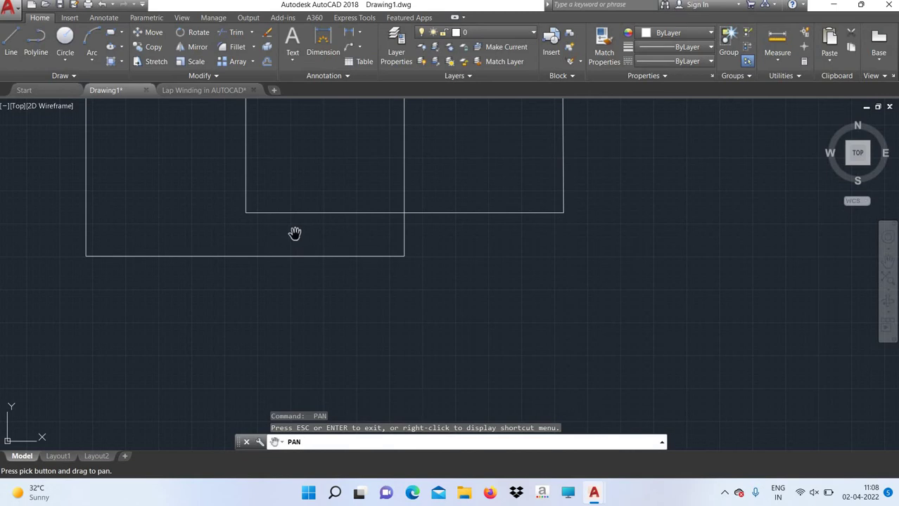
{"action": "key", "text": "Escape"}
Draw a vertical lead down from the left loop's bottom midpoint.
{"action": "type", "text": "l"}
{"action": "key", "text": "Return"}
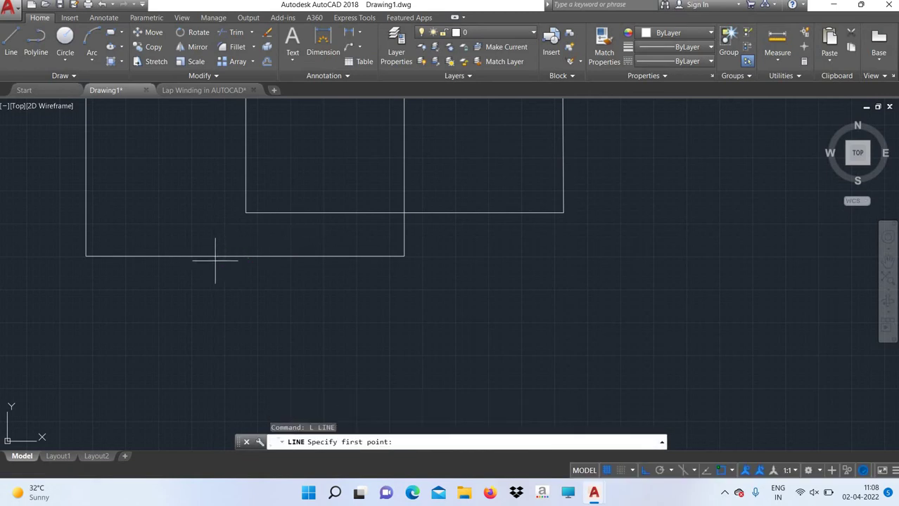
{"action": "left_click", "coordinate": [245, 256]}
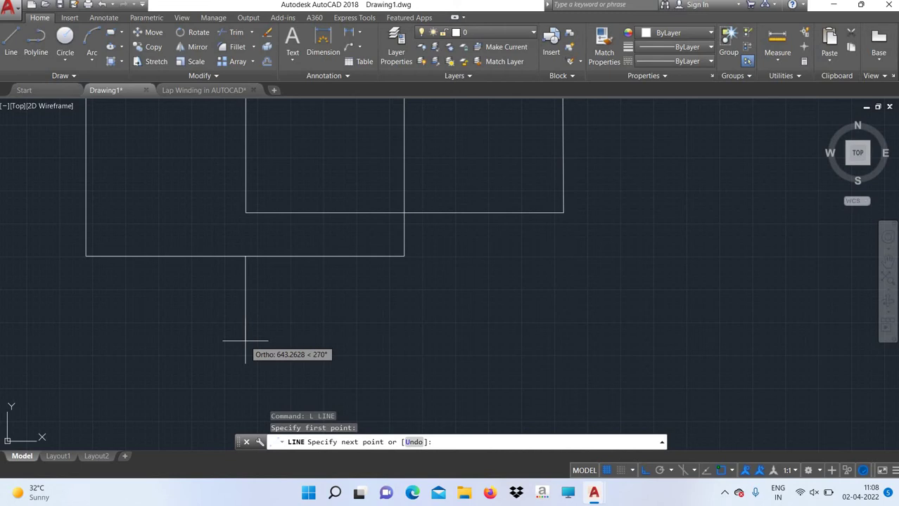
{"action": "left_click", "coordinate": [245, 341]}
{"action": "right_click", "coordinate": [314, 341]}
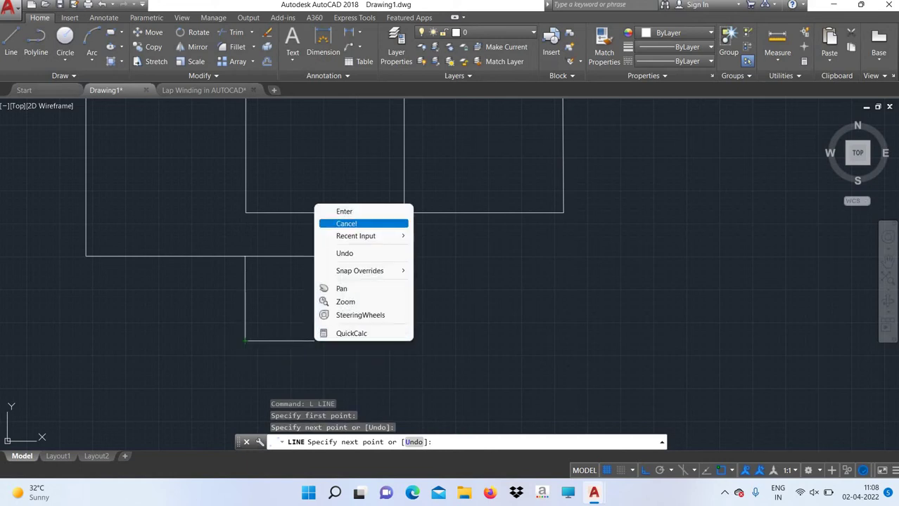
{"action": "left_click", "coordinate": [346, 223]}
Add a short horizontal terminal bar across the lower end of the lead.
{"action": "key", "text": "Return"}
{"action": "left_click", "coordinate": [232, 357]}
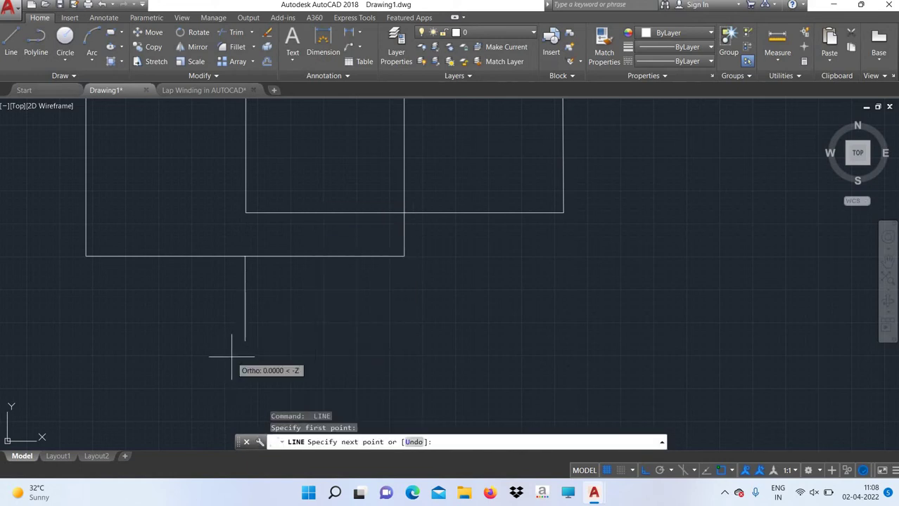
{"action": "left_click", "coordinate": [254, 357]}
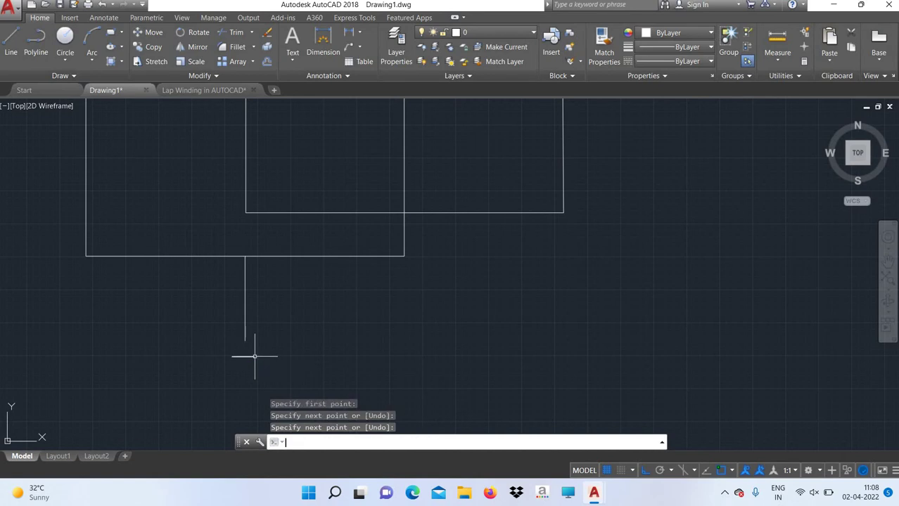
{"action": "key", "text": "Return"}
{"action": "key", "text": "Return"}
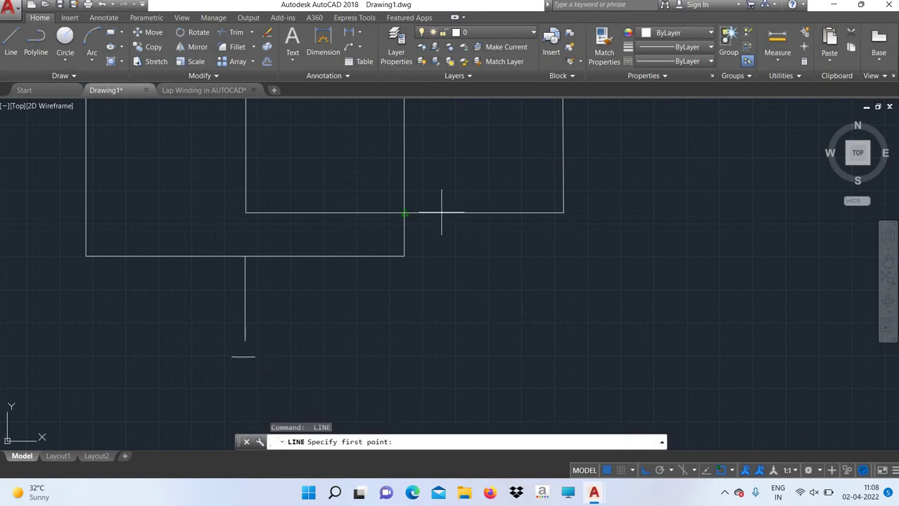
{"action": "key", "text": "Return"}
{"action": "right_click", "coordinate": [491, 288]}
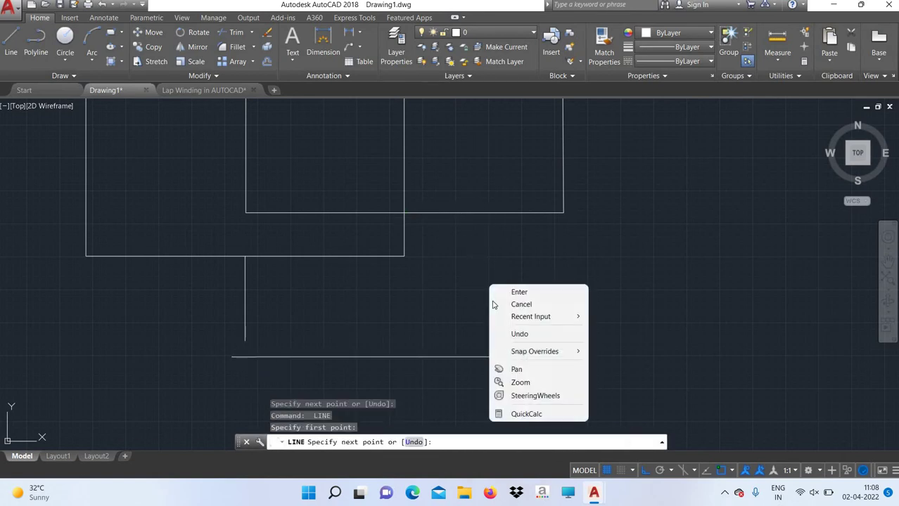
{"action": "left_click", "coordinate": [492, 302]}
Turn off endpoint and midpoint object snapping.
{"action": "type", "text": "c"}
{"action": "key", "text": "Tab"}
{"action": "type", "text": "osnap"}
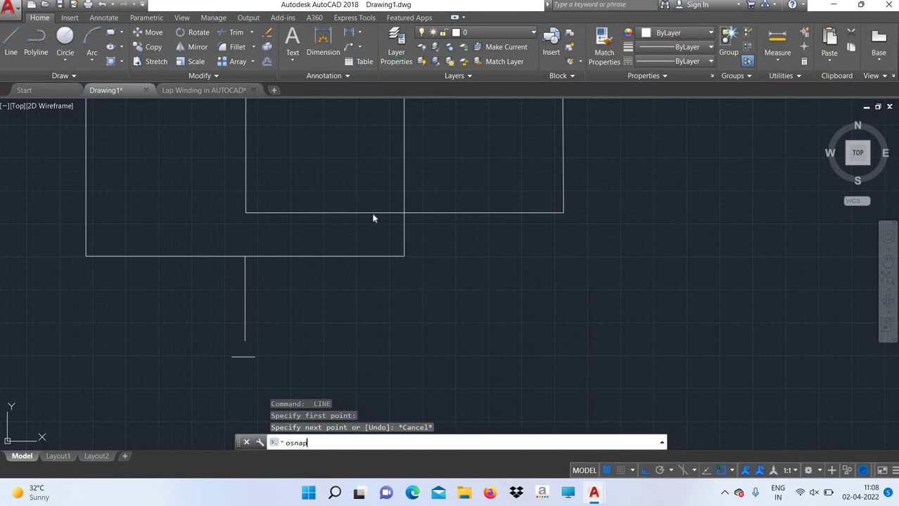
{"action": "key", "text": "Return"}
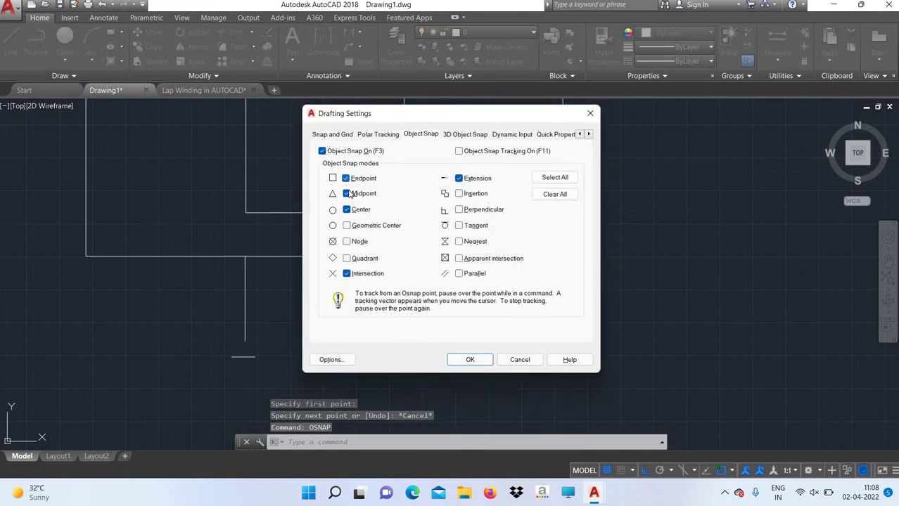
{"action": "left_click", "coordinate": [346, 178]}
{"action": "left_click", "coordinate": [346, 193]}
{"action": "left_click", "coordinate": [469, 359]}
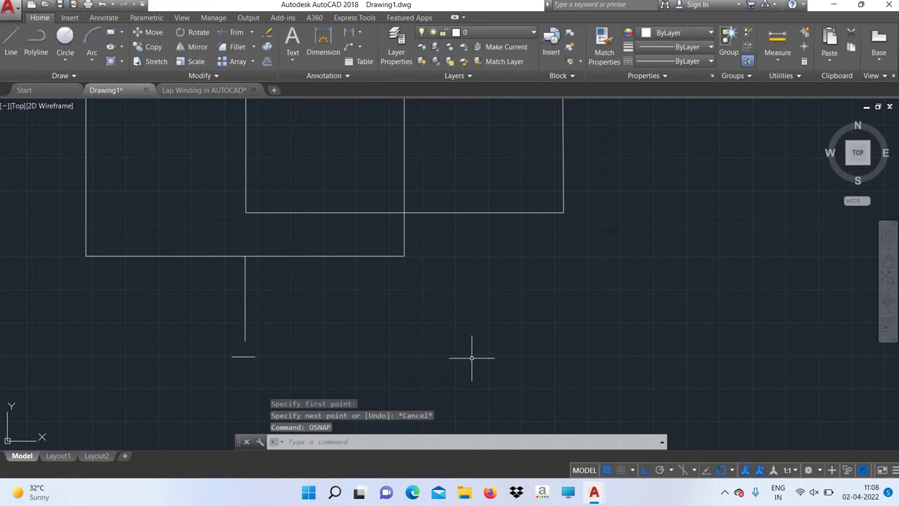
Draw a short horizontal bar just below the right lead's end.
{"action": "type", "text": "l"}
{"action": "key", "text": "Return"}
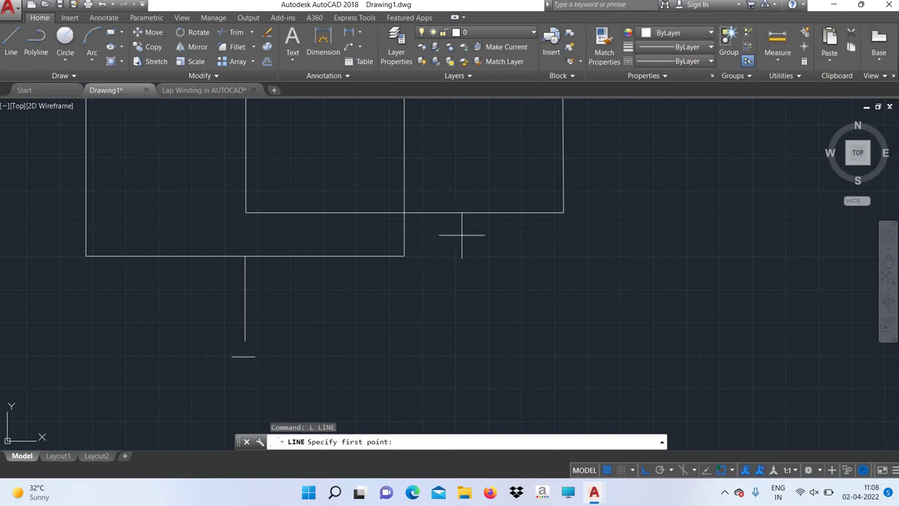
{"action": "left_click", "coordinate": [466, 213]}
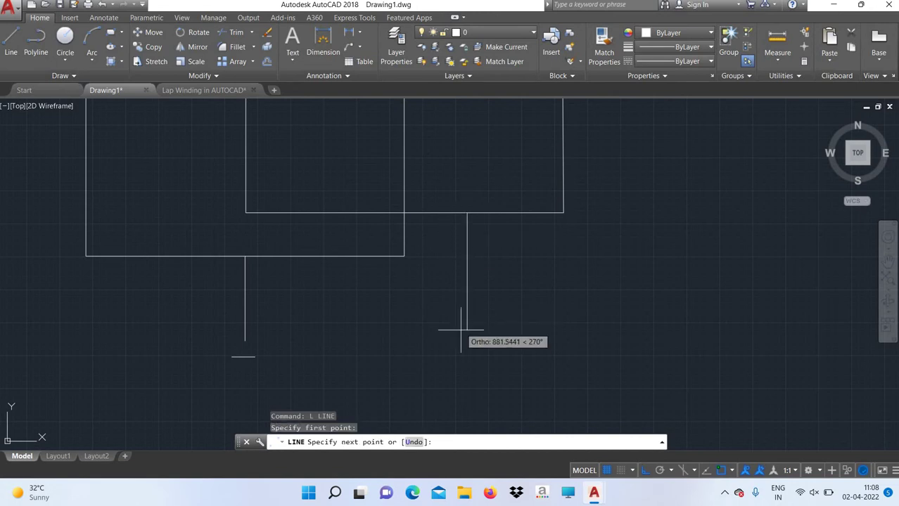
{"action": "right_click", "coordinate": [570, 294]}
{"action": "left_click", "coordinate": [616, 301]}
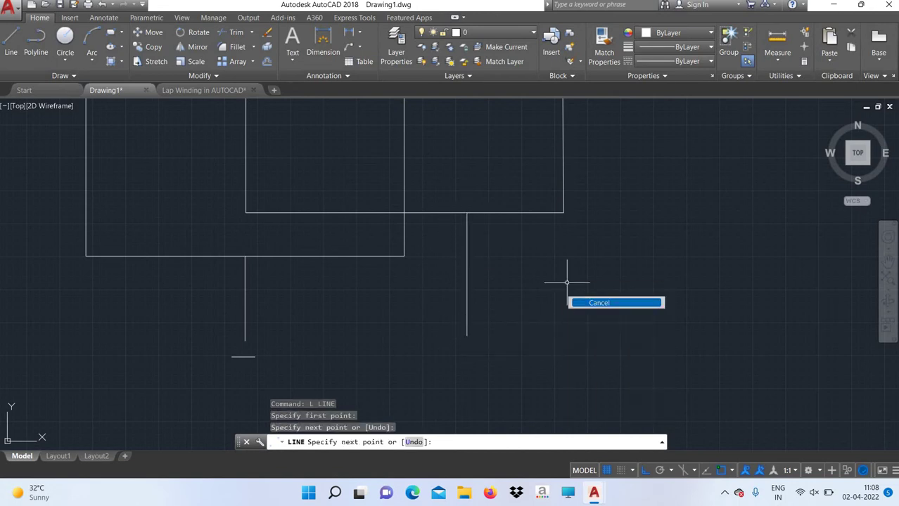
{"action": "key", "text": "Return"}
{"action": "left_click", "coordinate": [466, 335]}
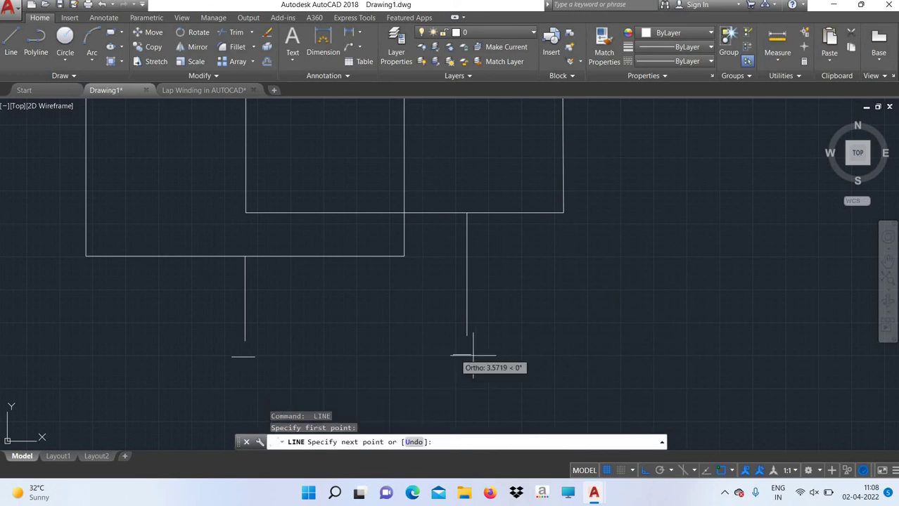
{"action": "key", "text": "Escape"}
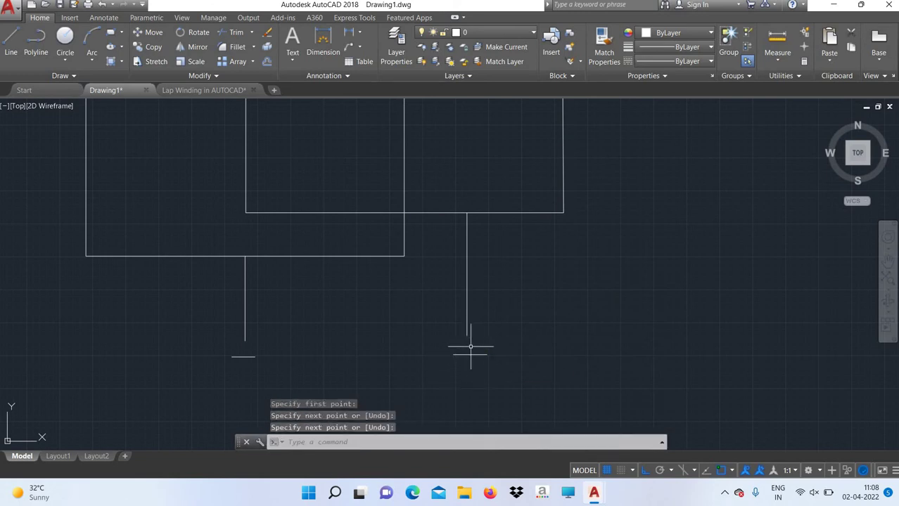
Select the new bar, then start a vertical stroke from its middle.
{"action": "left_click", "coordinate": [474, 357]}
{"action": "left_click", "coordinate": [496, 344]}
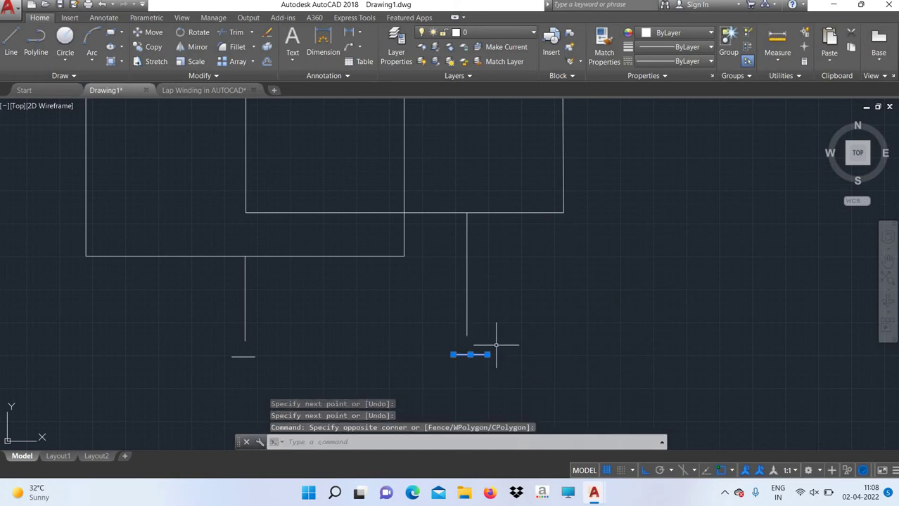
{"action": "key", "text": "Return"}
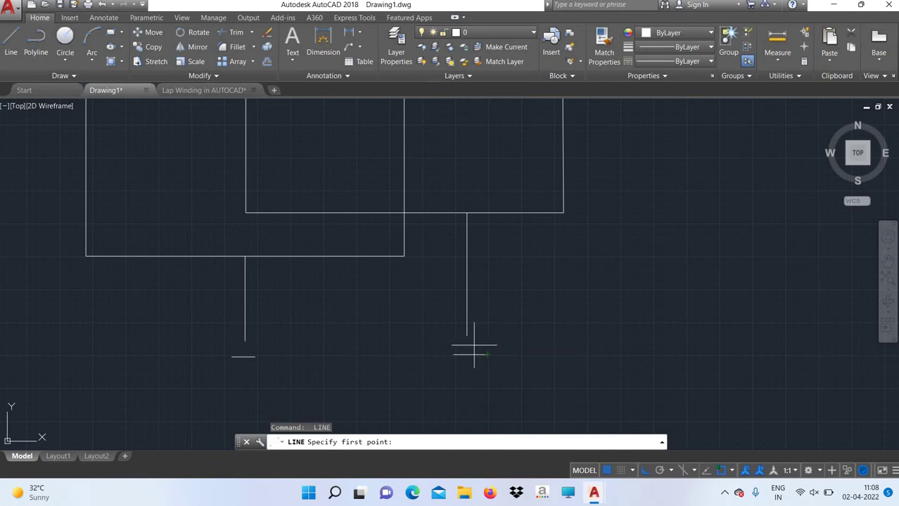
{"action": "left_click", "coordinate": [474, 358]}
{"action": "right_click", "coordinate": [598, 363]}
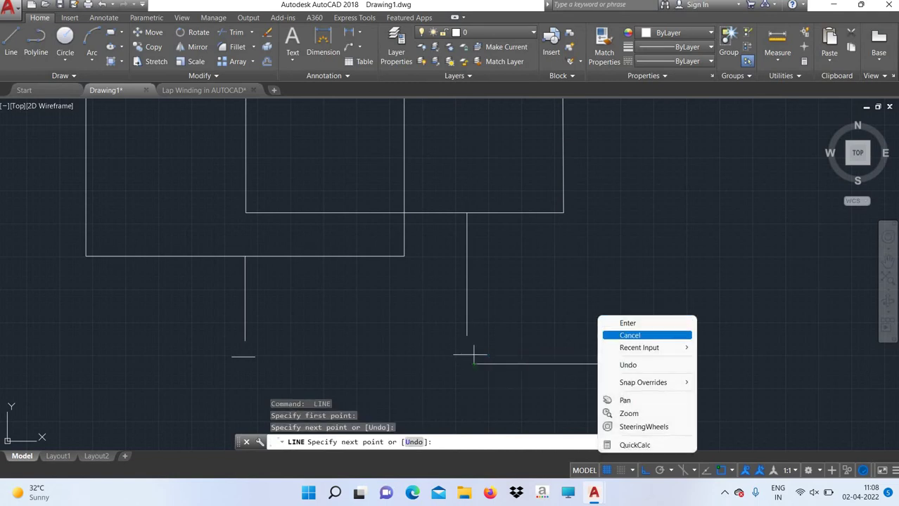
{"action": "left_click", "coordinate": [630, 335]}
Zoom and pan to shift the diagram upward in the view.
{"action": "scroll", "coordinate": [411, 378], "scroll_direction": "down", "scroll_amount": 3}
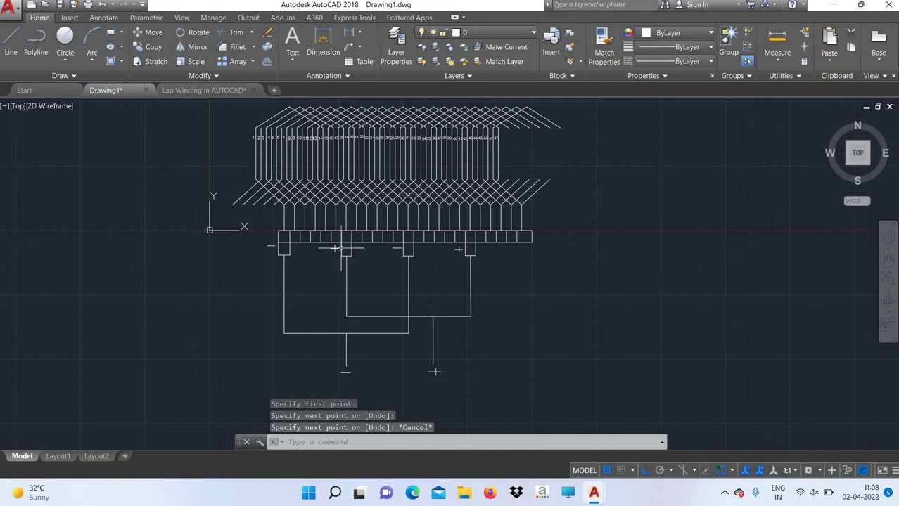
{"action": "scroll", "coordinate": [304, 138], "scroll_direction": "up", "scroll_amount": 1}
{"action": "scroll", "coordinate": [304, 138], "scroll_direction": "down", "scroll_amount": 1}
{"action": "scroll", "coordinate": [304, 110], "scroll_direction": "up", "scroll_amount": 2}
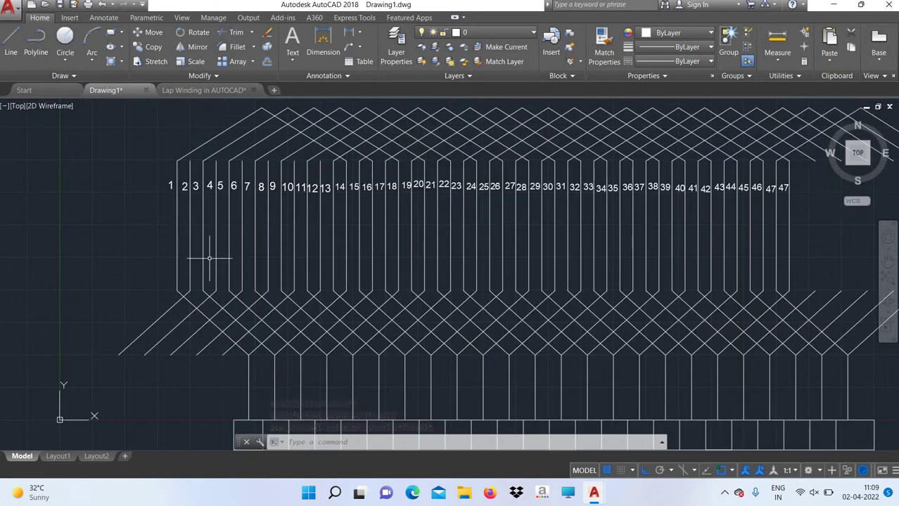
{"action": "scroll", "coordinate": [258, 401], "scroll_direction": "down", "scroll_amount": 3}
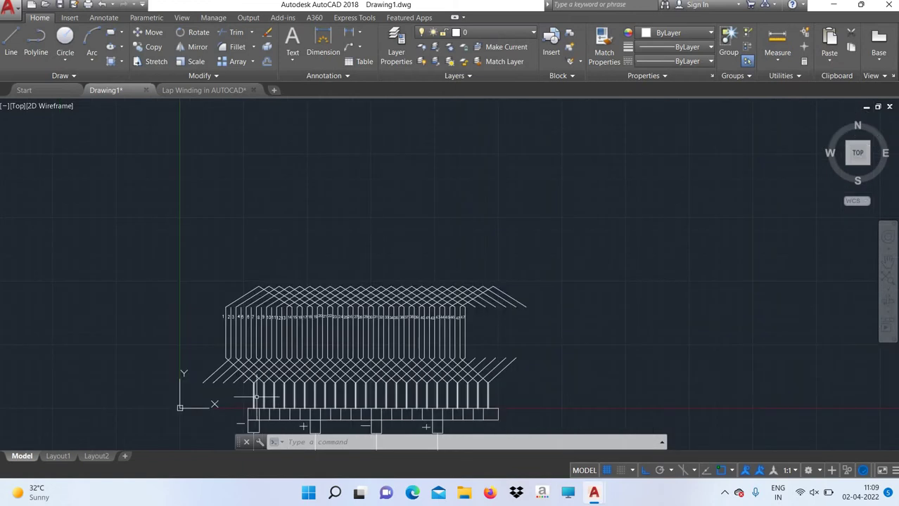
{"action": "type", "text": "pan"}
{"action": "key", "text": "Return"}
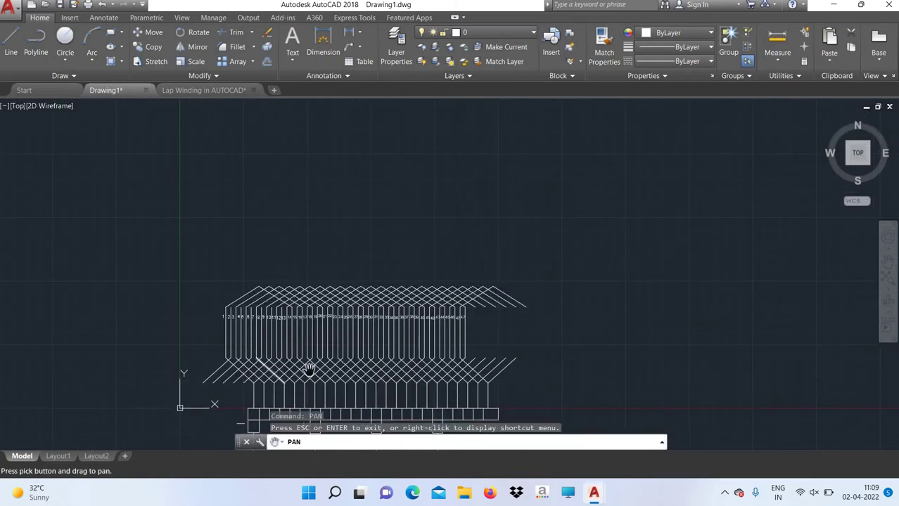
{"action": "left_click_drag", "start_coordinate": [309, 369], "coordinate": [309, 299]}
{"action": "right_click", "coordinate": [492, 266]}
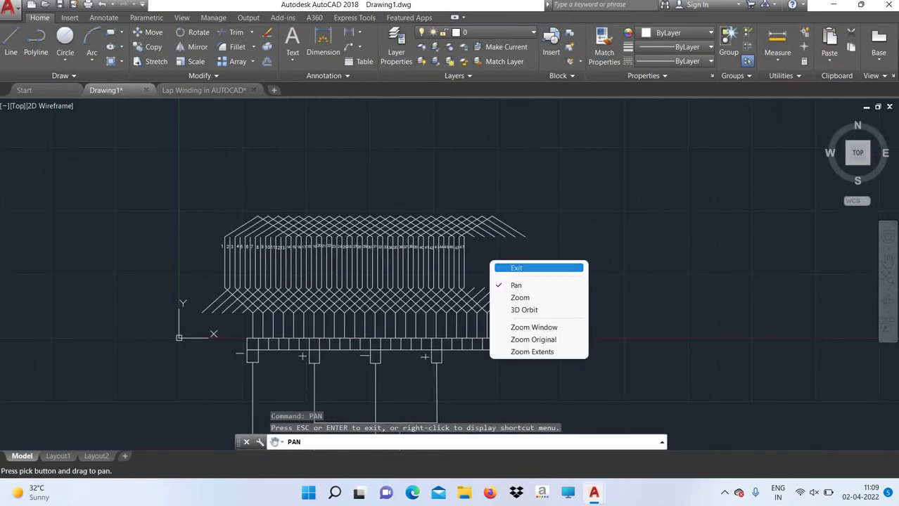
{"action": "left_click", "coordinate": [517, 268]}
{"action": "scroll", "coordinate": [288, 313], "scroll_direction": "up", "scroll_amount": 3}
{"action": "scroll", "coordinate": [383, 334], "scroll_direction": "up", "scroll_amount": 2}
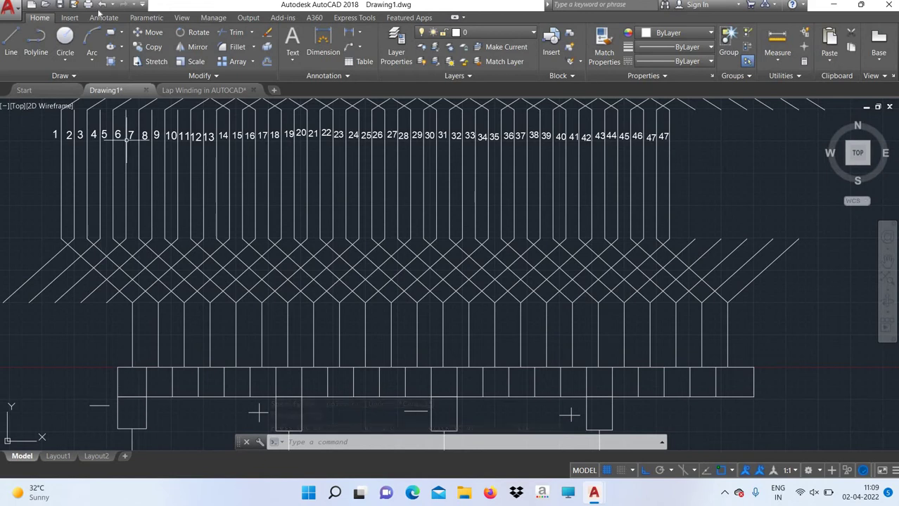
Undo back until the vertical stroke under the right lead is removed.
{"action": "left_click", "coordinate": [102, 5]}
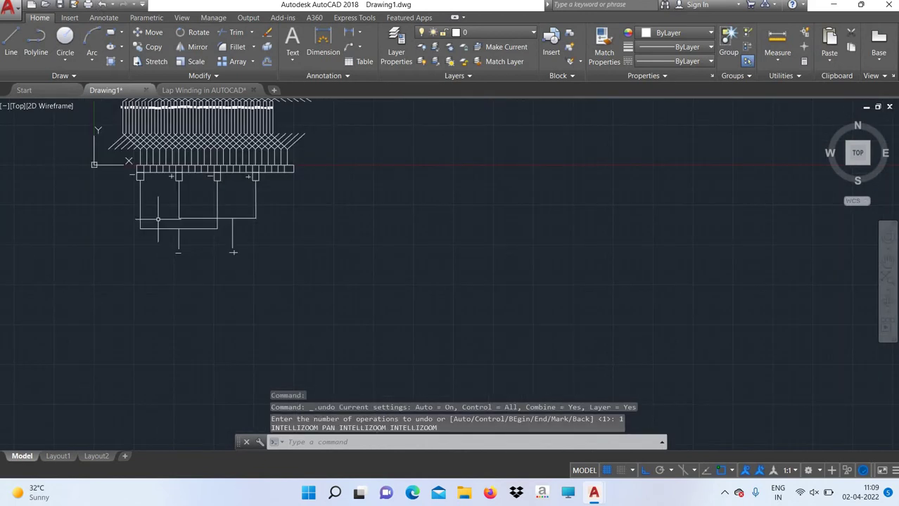
{"action": "key", "text": "ctrl+z"}
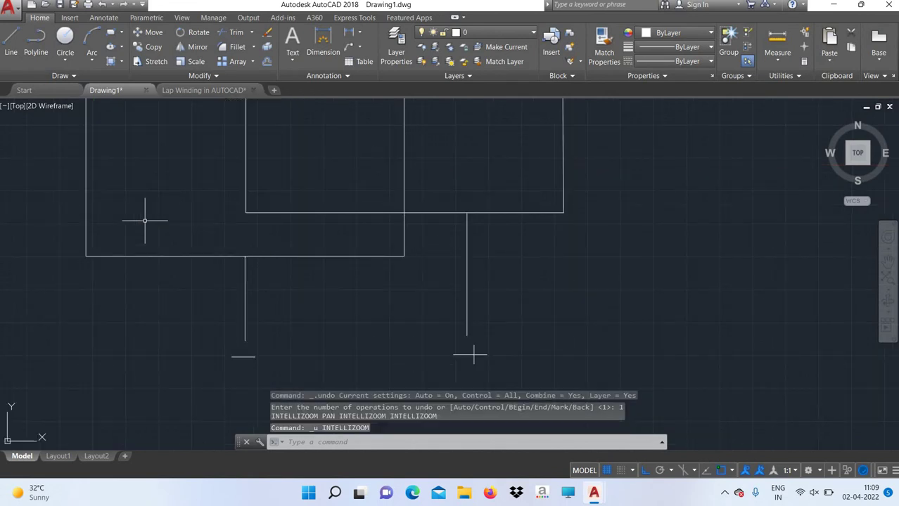
{"action": "key", "text": "ctrl+z"}
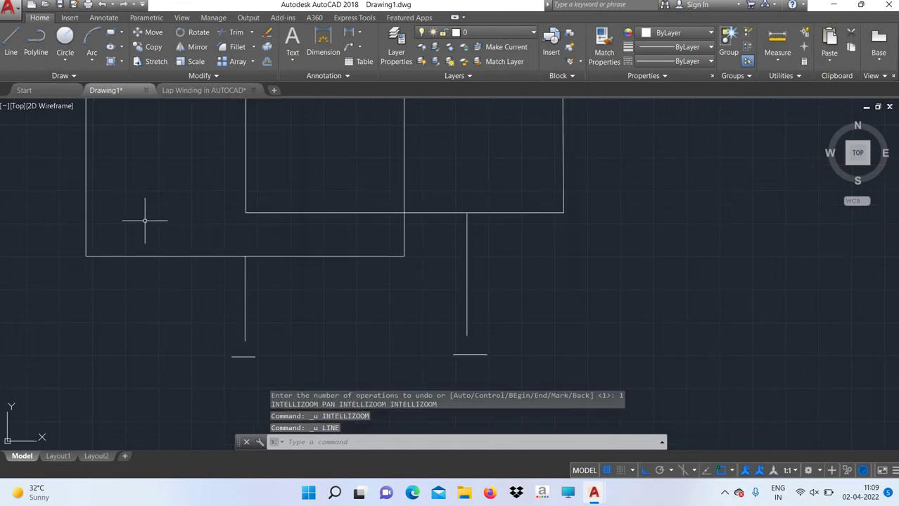
Pan the view to bring the commutator segments back into sight.
{"action": "type", "text": "pan"}
{"action": "key", "text": "Return"}
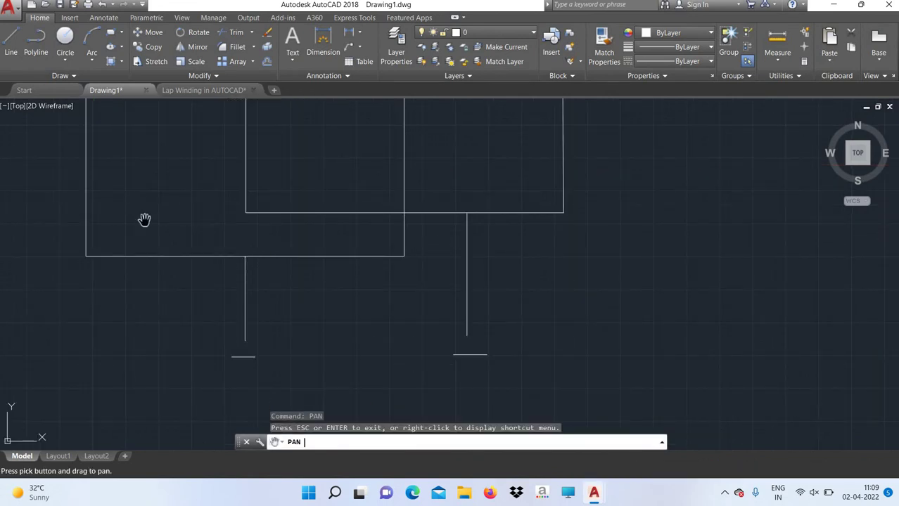
{"action": "mouse_move", "coordinate": [145, 220]}
{"action": "left_mouse_down"}
{"action": "mouse_move", "coordinate": [197, 271]}
{"action": "mouse_move", "coordinate": [195, 441]}
{"action": "left_mouse_up"}
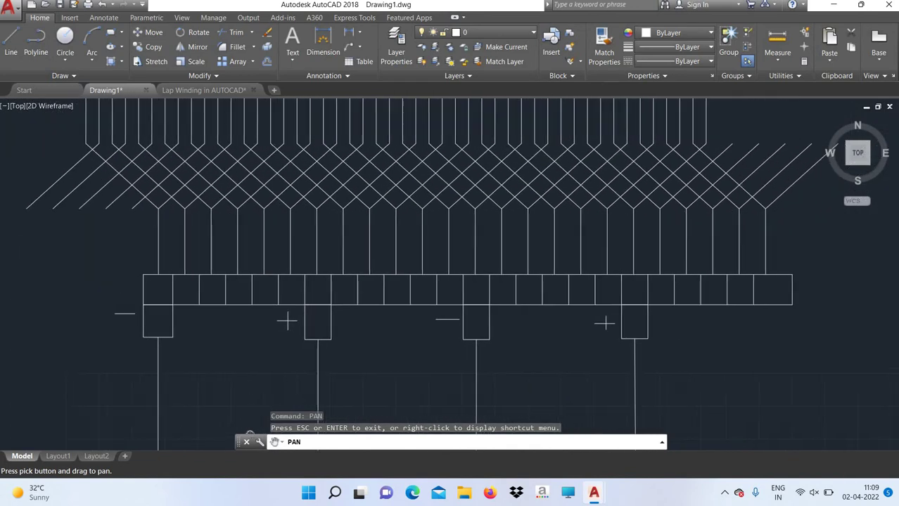
{"action": "right_click", "coordinate": [232, 225]}
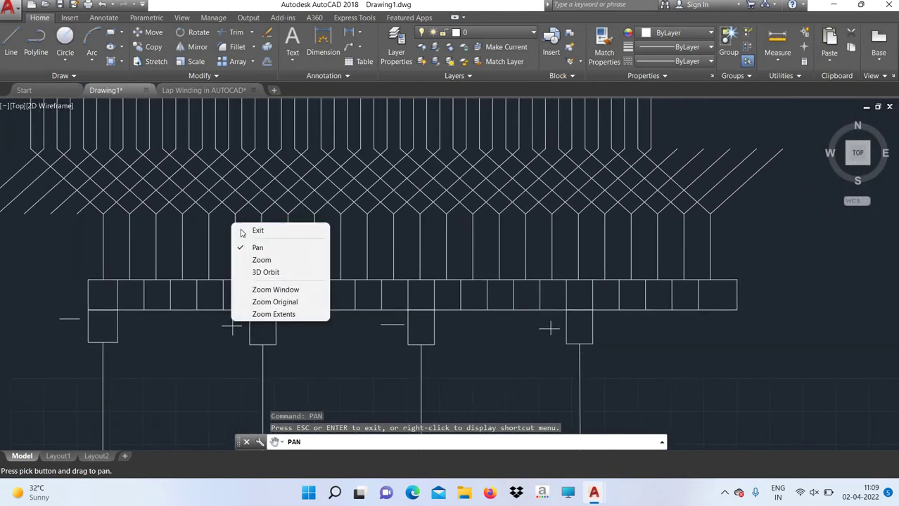
{"action": "left_click", "coordinate": [243, 230]}
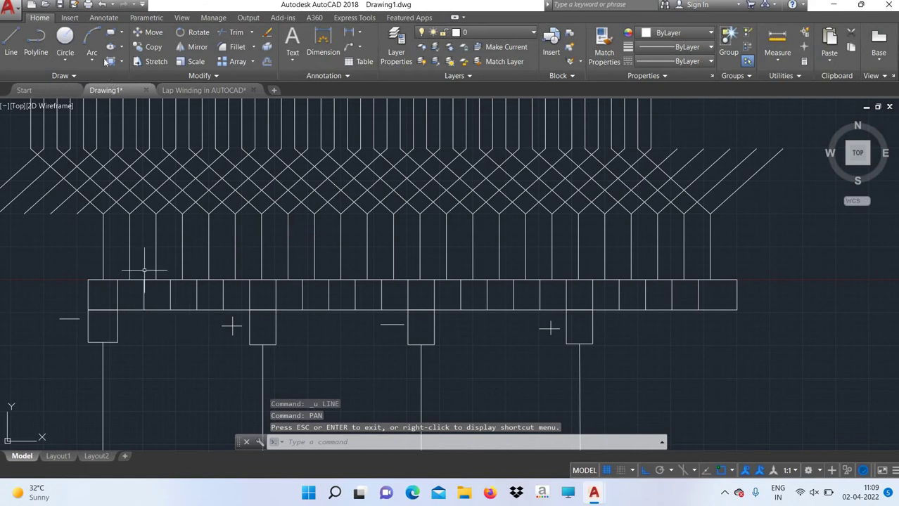
{"action": "left_click", "coordinate": [103, 17]}
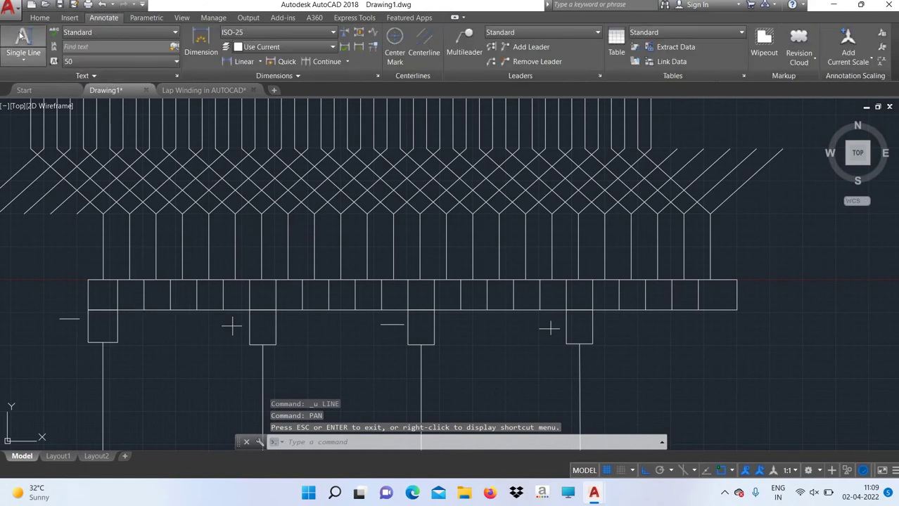
Place single-line text at height 50 and number commutator segments 1 through 8.
{"action": "left_click", "coordinate": [23, 38]}
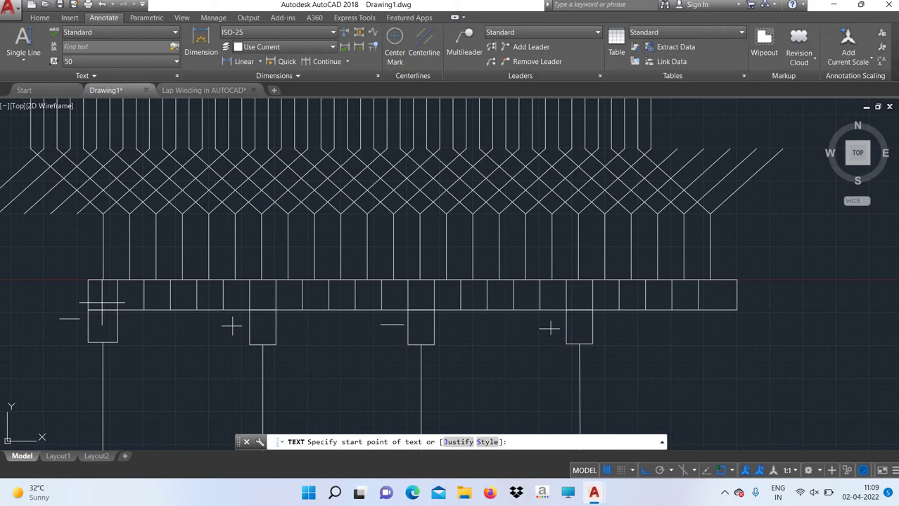
{"action": "left_click", "coordinate": [102, 304]}
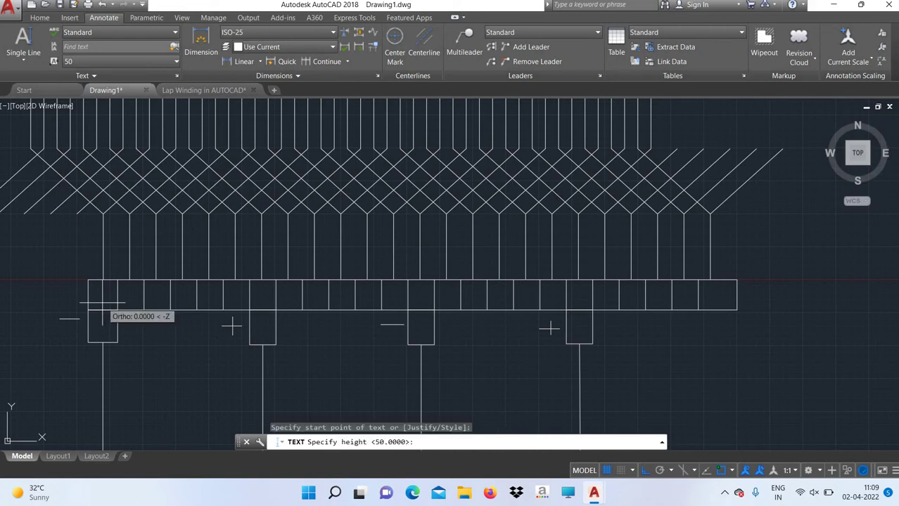
{"action": "left_click", "coordinate": [102, 304]}
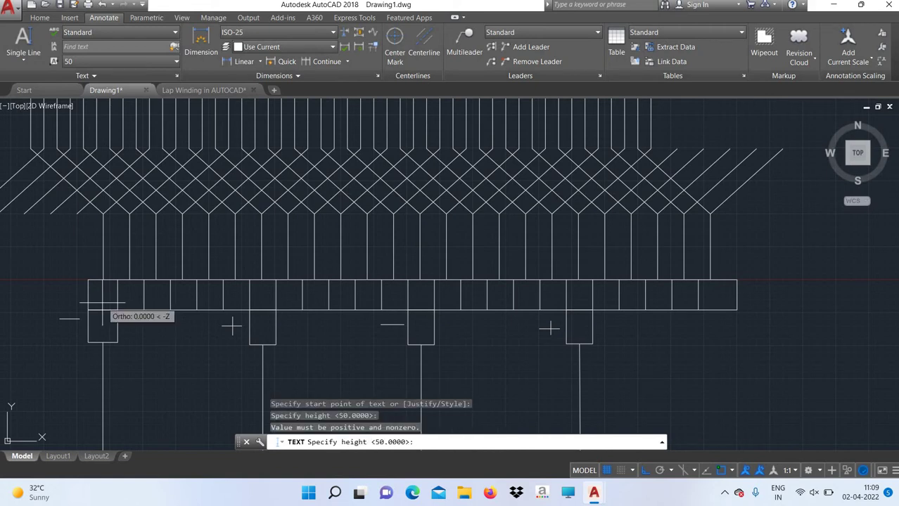
{"action": "key", "text": "Return"}
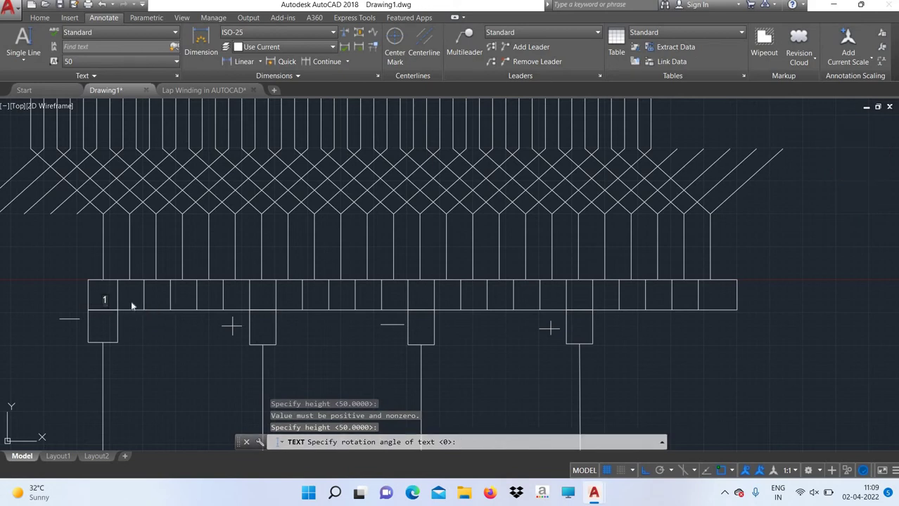
{"action": "left_click", "coordinate": [131, 300]}
{"action": "type", "text": "2"}
{"action": "left_click", "coordinate": [149, 302]}
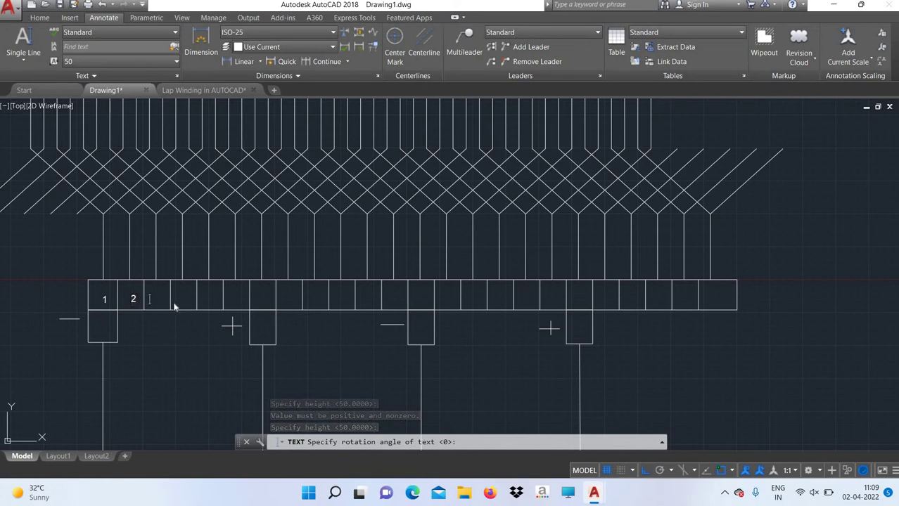
{"action": "type", "text": "3"}
{"action": "left_click", "coordinate": [177, 300]}
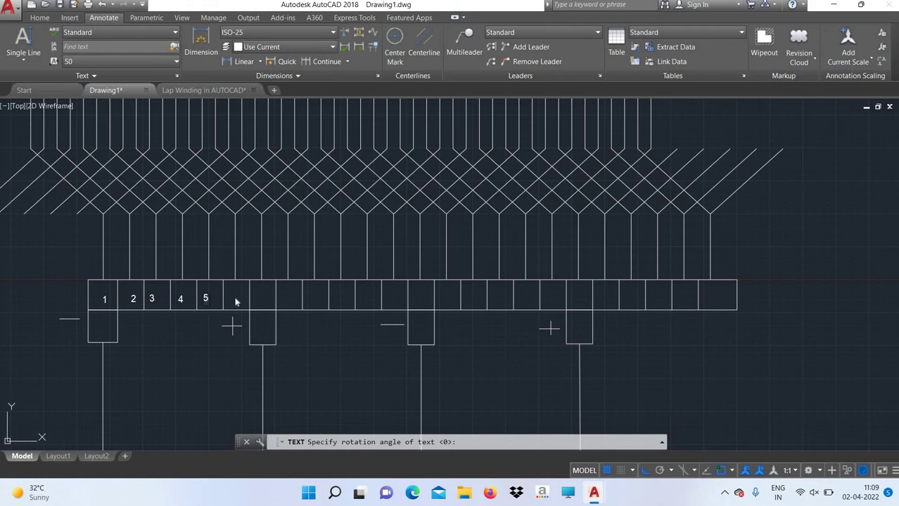
{"action": "left_click", "coordinate": [235, 300]}
{"action": "type", "text": "6"}
{"action": "type", "text": "8"}
Number the remaining commutator segments 9 through 24.
{"action": "left_click", "coordinate": [307, 298]}
{"action": "left_click", "coordinate": [336, 302]}
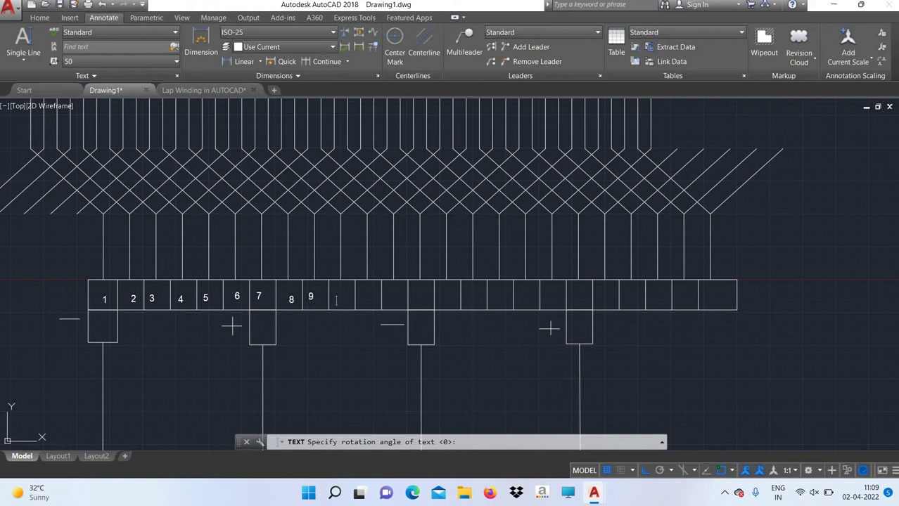
{"action": "left_click", "coordinate": [387, 302]}
{"action": "type", "text": "1"}
{"action": "left_click", "coordinate": [415, 302]}
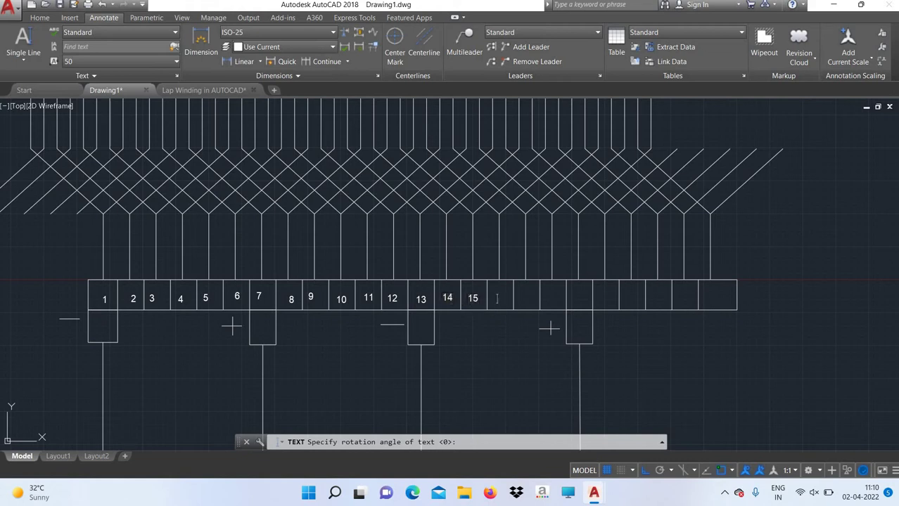
{"action": "type", "text": "16"}
{"action": "left_click", "coordinate": [517, 301]}
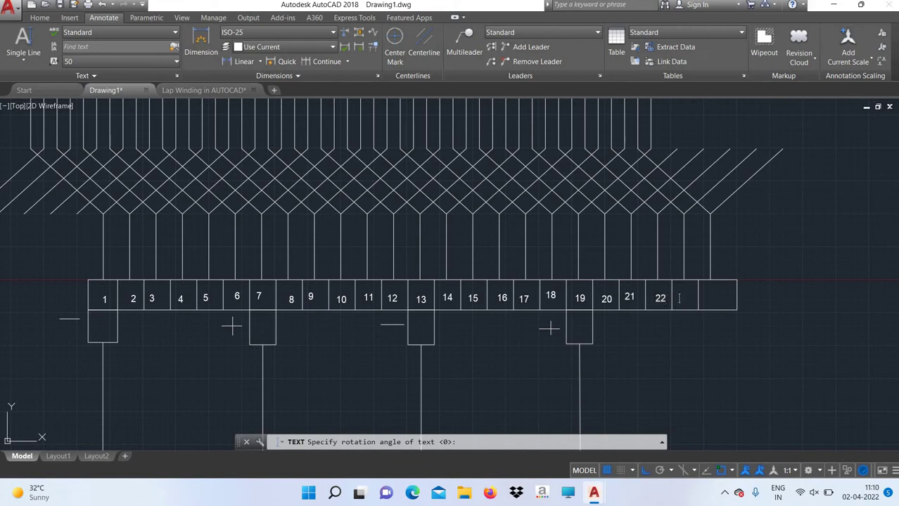
{"action": "left_click", "coordinate": [711, 296]}
{"action": "type", "text": "2"}
{"action": "type", "text": "4"}
{"action": "scroll", "coordinate": [339, 373], "scroll_direction": "down", "scroll_amount": 4}
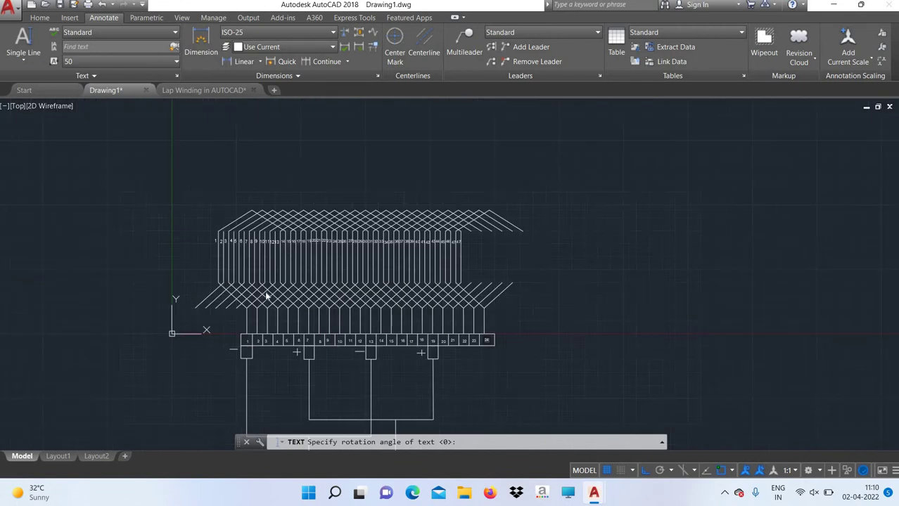
{"action": "scroll", "coordinate": [265, 296], "scroll_direction": "up", "scroll_amount": 4}
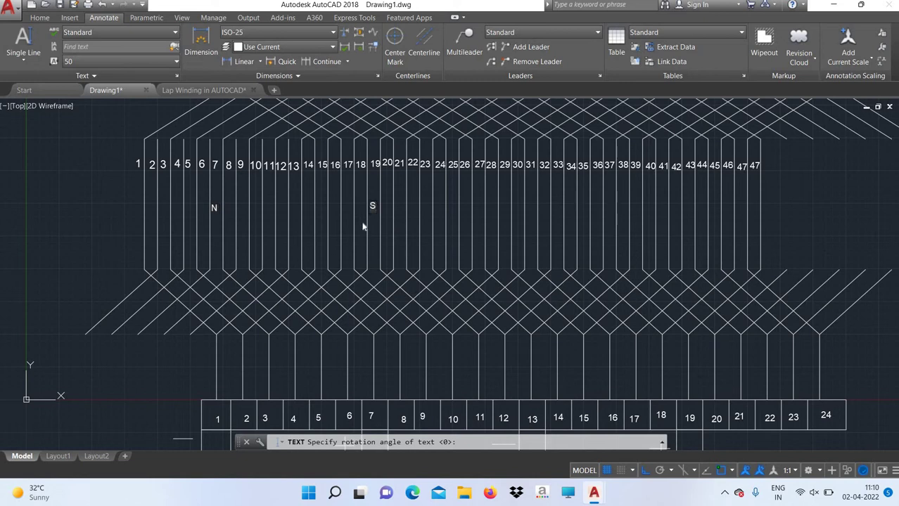
Add pole label N below slot 31 and S below slot 43, then end the text command.
{"action": "left_click", "coordinate": [527, 208]}
{"action": "type", "text": "N"}
{"action": "left_click", "coordinate": [686, 208]}
{"action": "type", "text": "S"}
{"action": "right_click", "coordinate": [102, 200]}
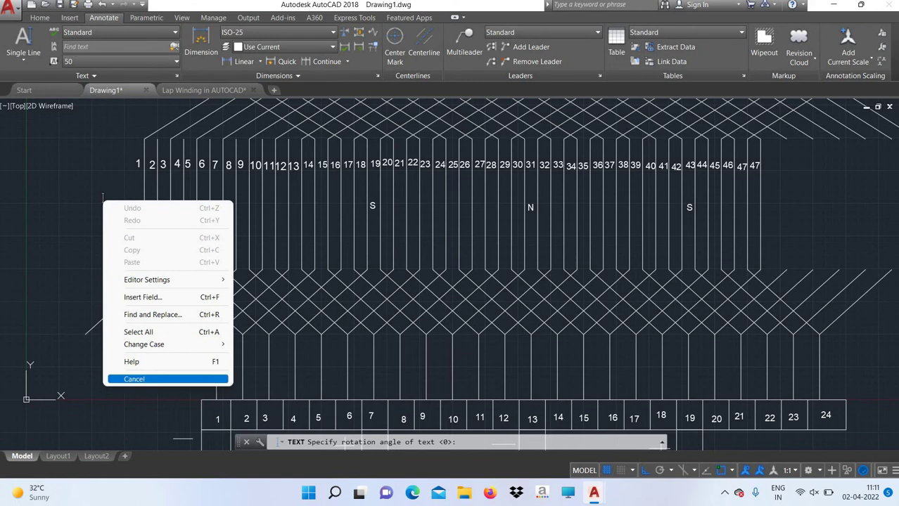
{"action": "left_click", "coordinate": [126, 379]}
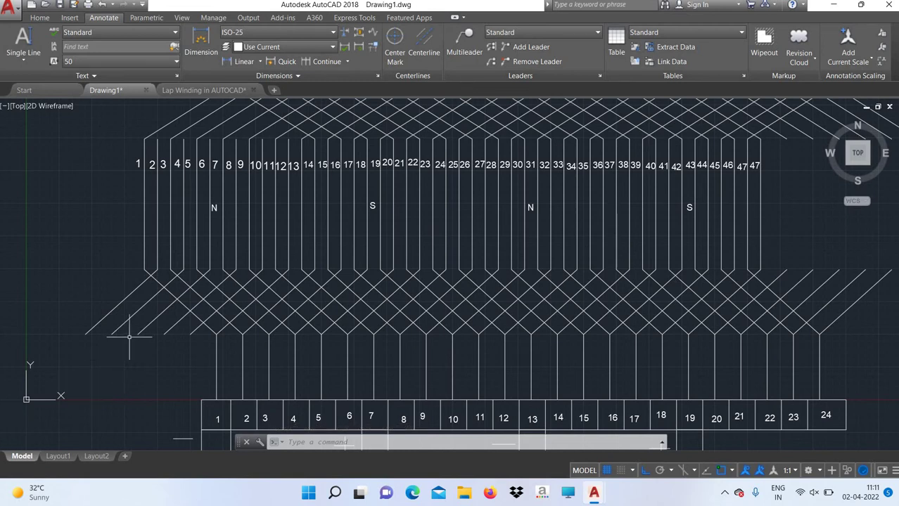
Draw a rectangle around the first N pole label, from left of slot 1 across the pole.
{"action": "type", "text": "rec"}
{"action": "key", "text": "Return"}
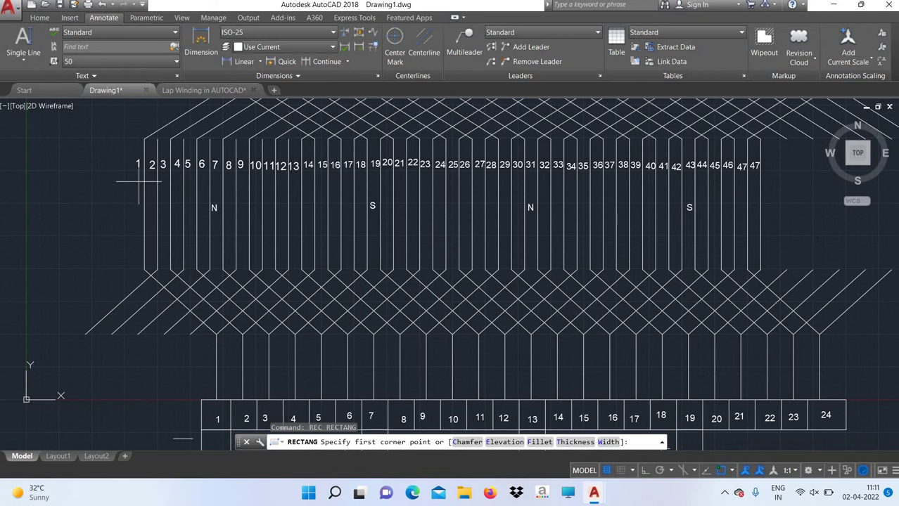
{"action": "left_click", "coordinate": [138, 182]}
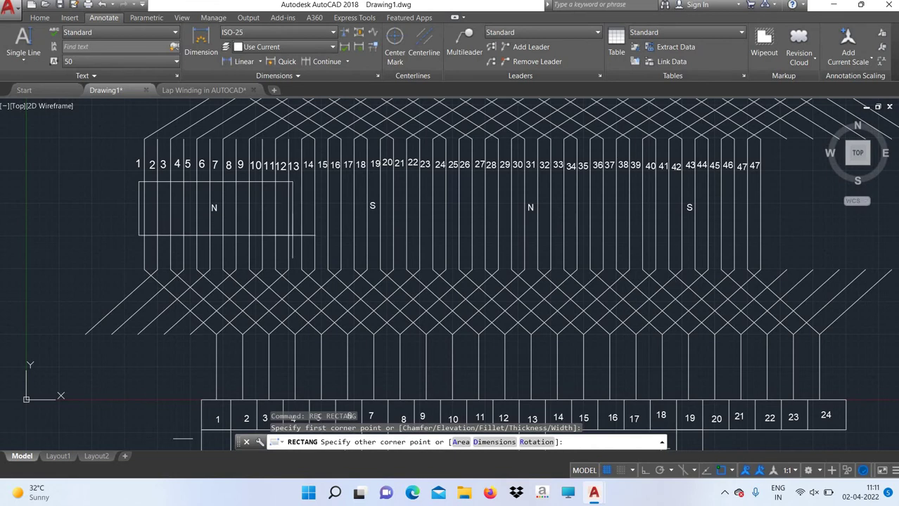
{"action": "left_click", "coordinate": [293, 236]}
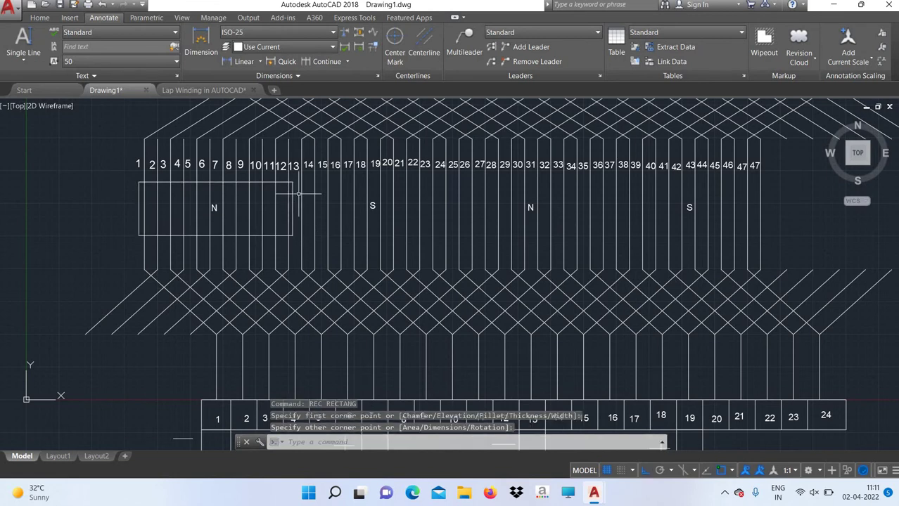
Abandon an unfinished second rectangle and open the object snap settings with OSNAP.
{"action": "key", "text": "Return"}
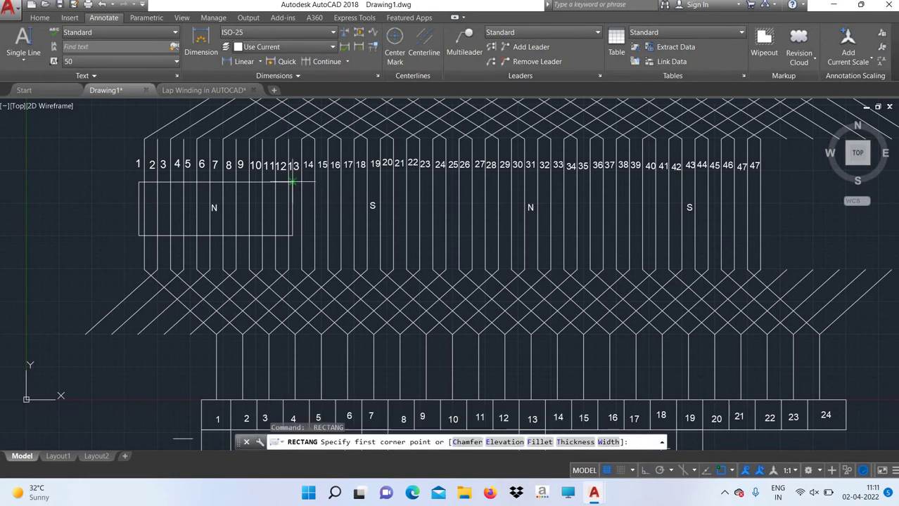
{"action": "right_click", "coordinate": [296, 183]}
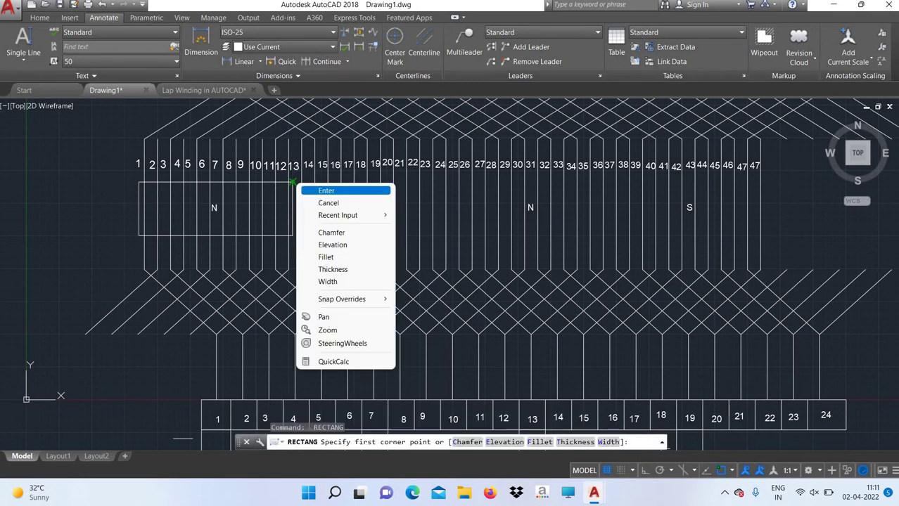
{"action": "left_click", "coordinate": [301, 190]}
{"action": "type", "text": "c"}
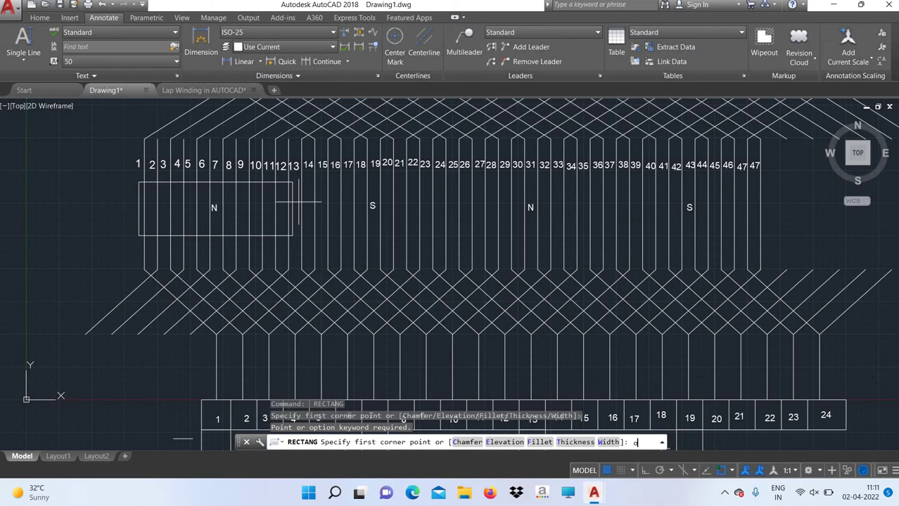
{"action": "type", "text": "snap"}
{"action": "key", "text": "Return"}
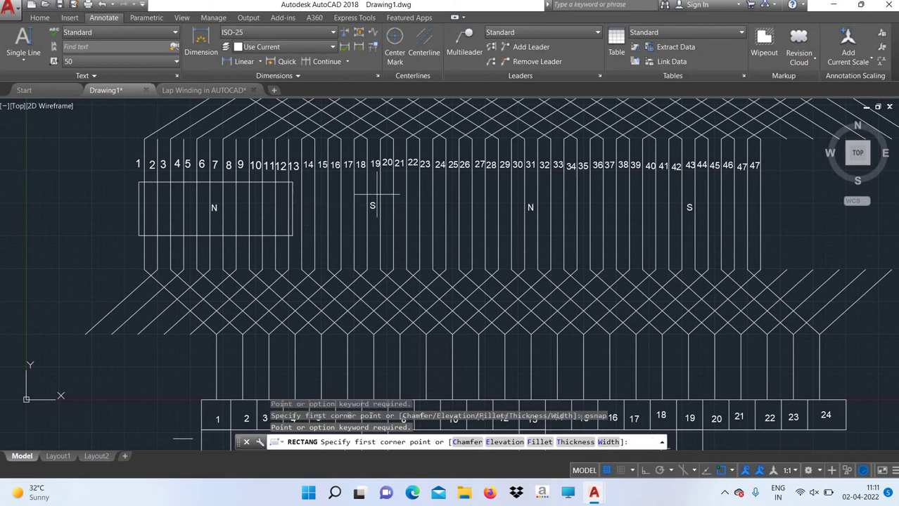
{"action": "right_click", "coordinate": [106, 206]}
{"action": "left_click", "coordinate": [86, 191]}
{"action": "right_click", "coordinate": [73, 169]}
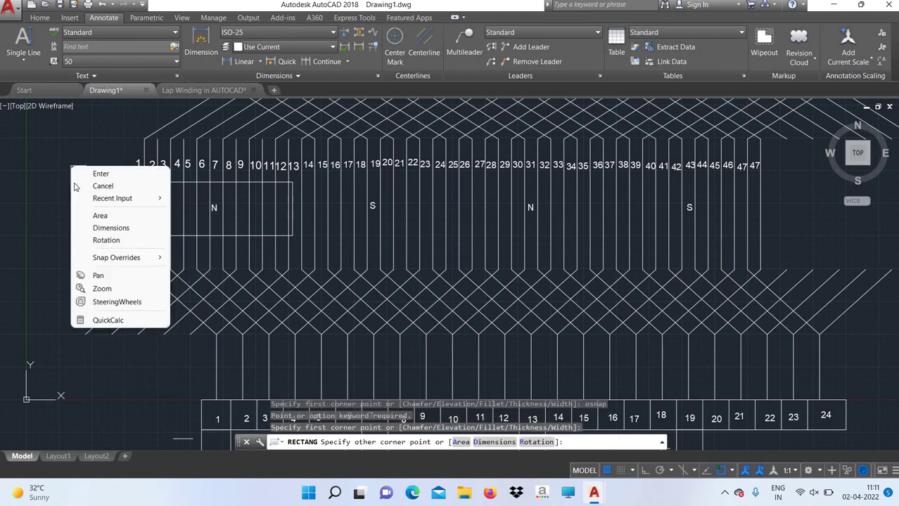
{"action": "left_click", "coordinate": [75, 185]}
{"action": "type", "text": "os"}
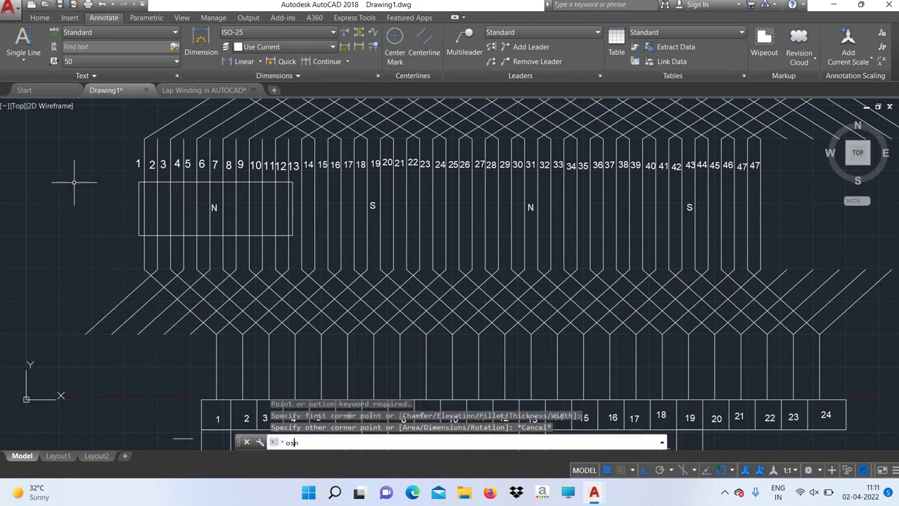
{"action": "type", "text": "nap"}
{"action": "key", "text": "Return"}
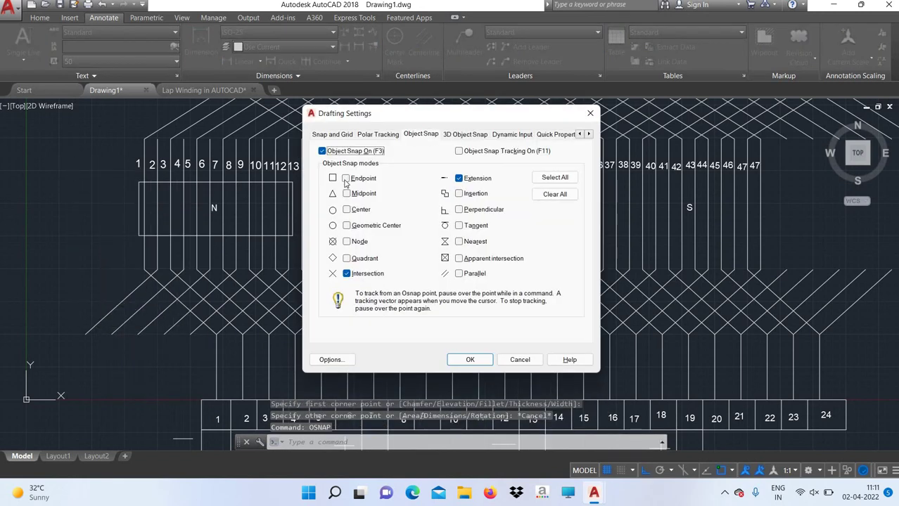
Turn on Endpoint, Midpoint and Center snaps, then start and abandon a rectangle.
{"action": "left_click", "coordinate": [345, 178]}
{"action": "left_click", "coordinate": [346, 194]}
{"action": "left_click", "coordinate": [346, 210]}
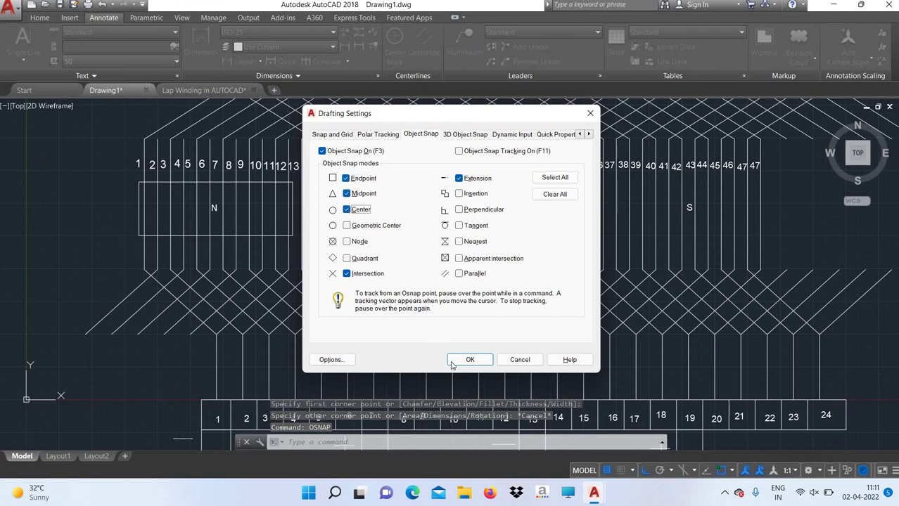
{"action": "left_click", "coordinate": [469, 359]}
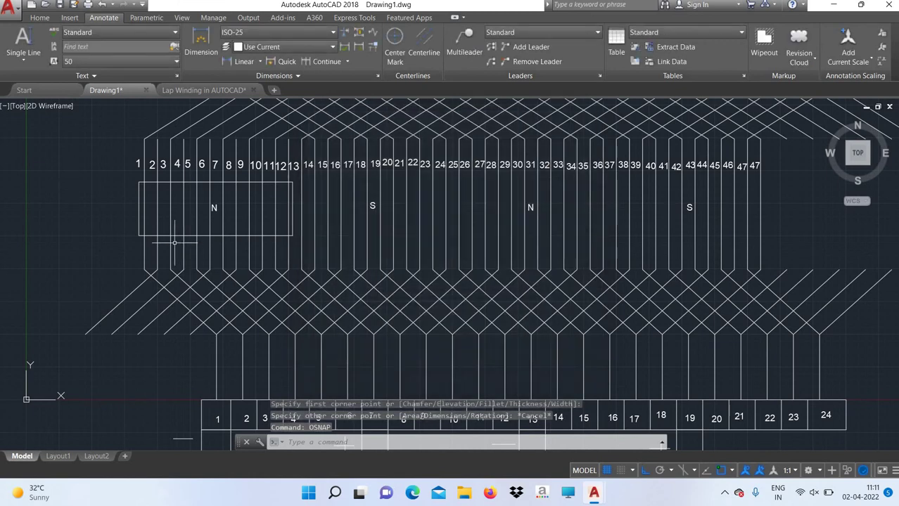
{"action": "type", "text": "rec"}
{"action": "key", "text": "Return"}
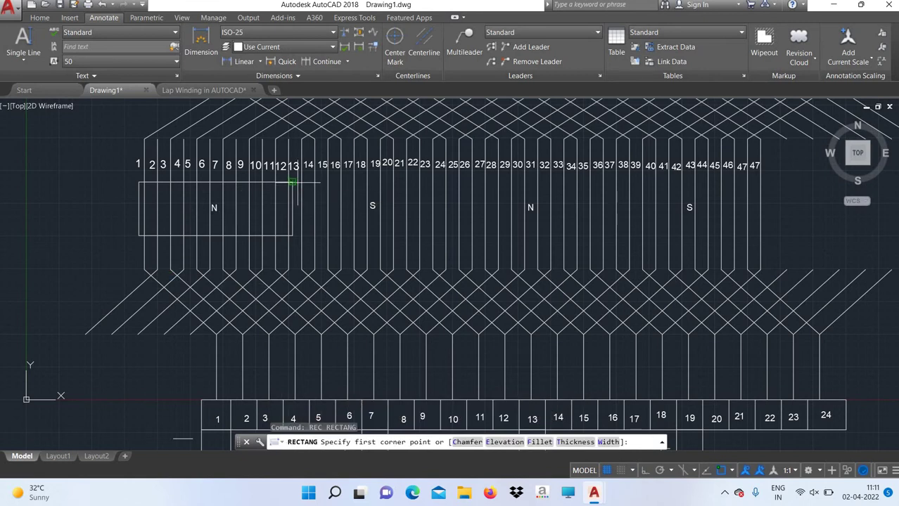
{"action": "right_click", "coordinate": [30, 188]}
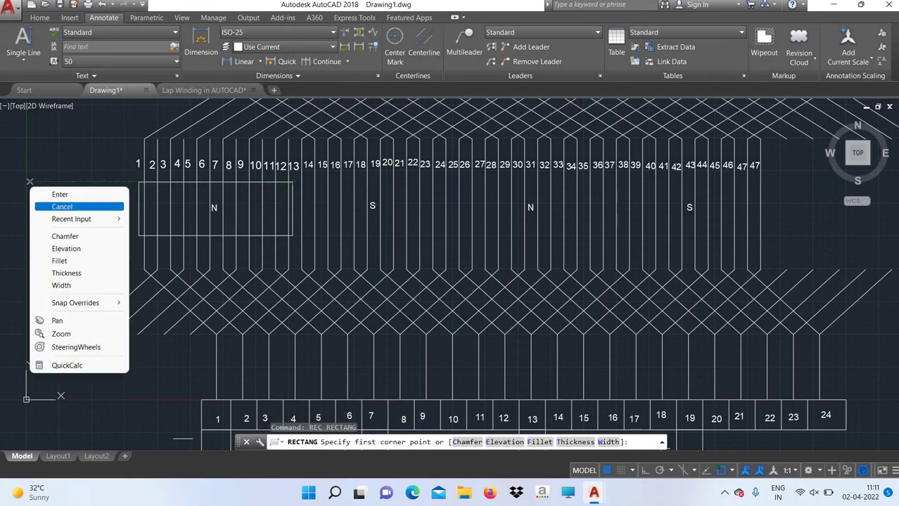
{"action": "left_click", "coordinate": [48, 203]}
Switch the Endpoint, Midpoint and Center object snaps back off.
{"action": "type", "text": "osna"}
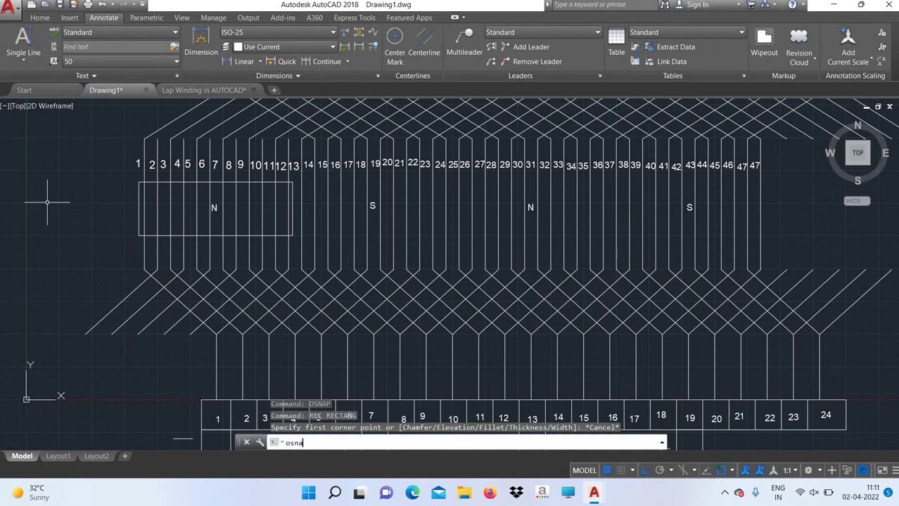
{"action": "type", "text": "p"}
{"action": "key", "text": "Return"}
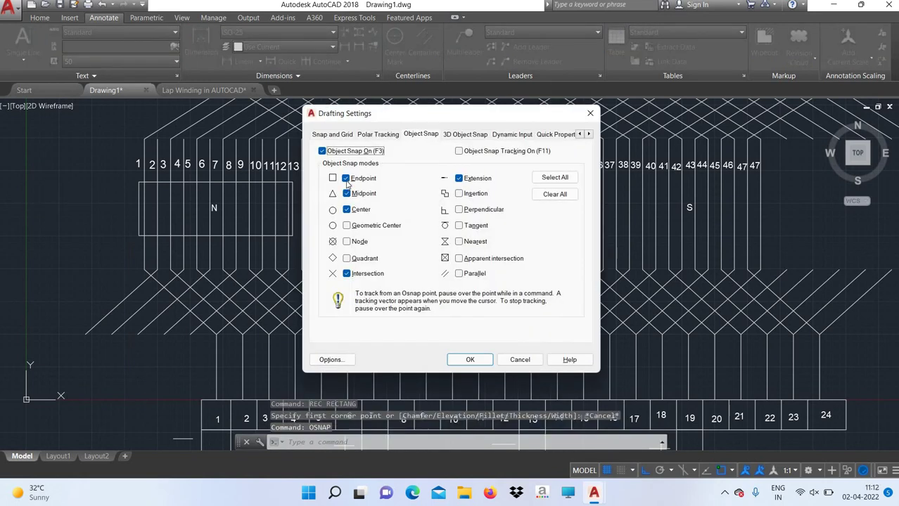
{"action": "left_click", "coordinate": [346, 178]}
{"action": "left_click", "coordinate": [346, 194]}
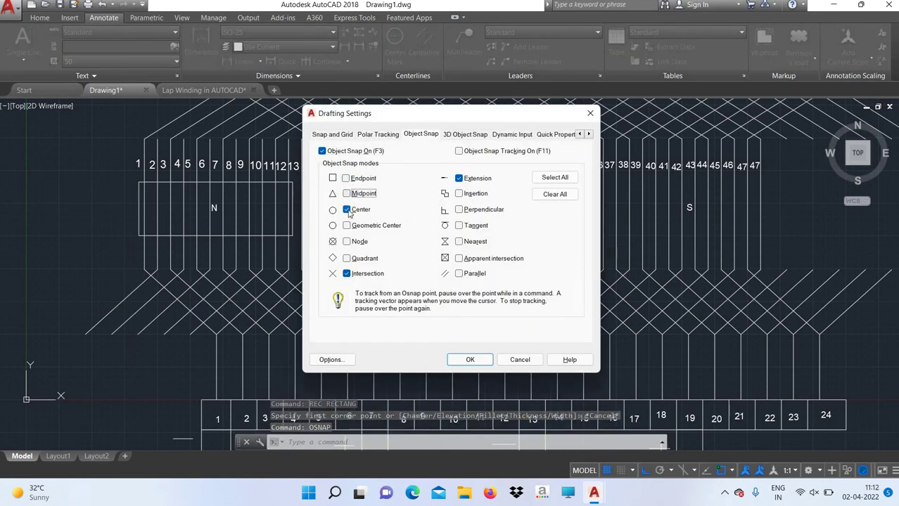
{"action": "left_click", "coordinate": [346, 209]}
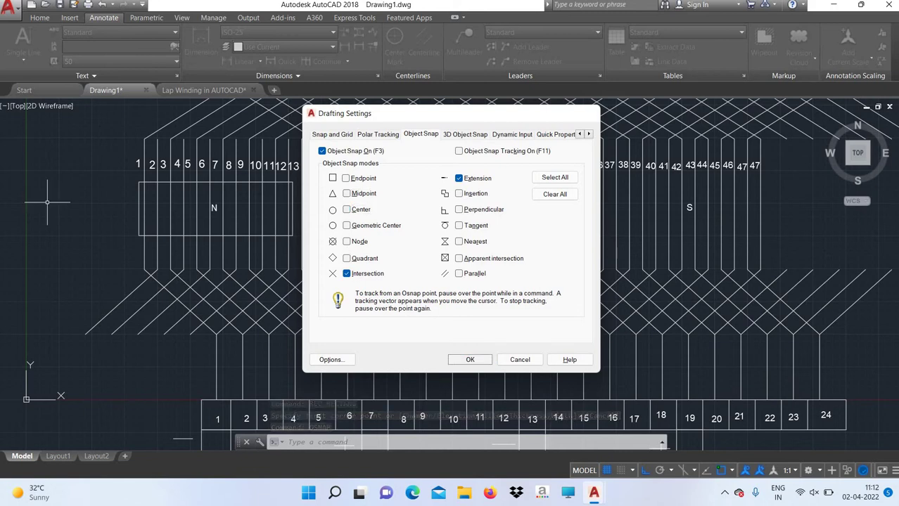
{"action": "left_click", "coordinate": [470, 360]}
Start a rectangle at the N box's top-right corner, then abandon it.
{"action": "type", "text": "rec"}
{"action": "key", "text": "Return"}
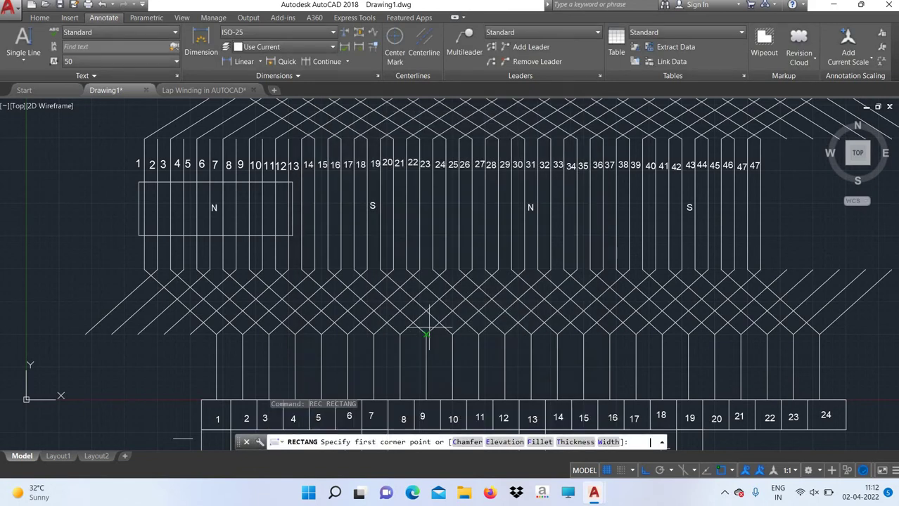
{"action": "left_click", "coordinate": [292, 182]}
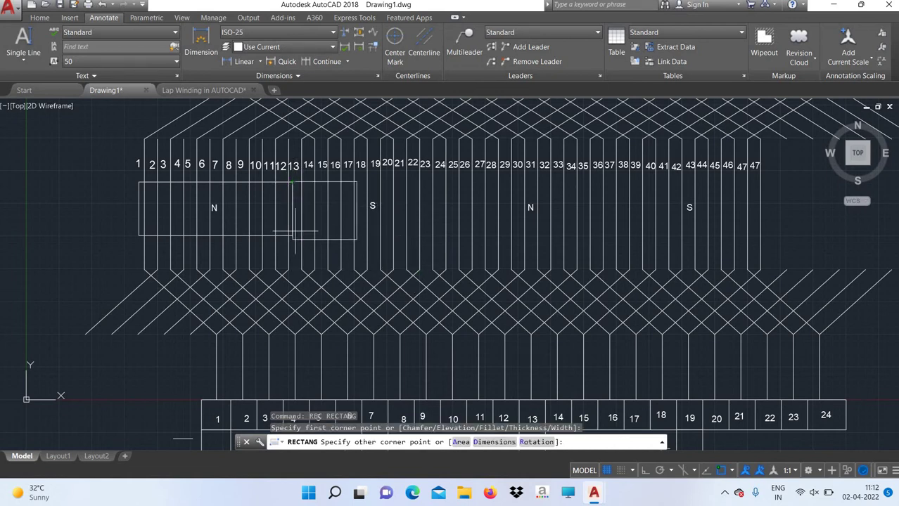
{"action": "right_click", "coordinate": [36, 178]}
{"action": "left_click", "coordinate": [49, 194]}
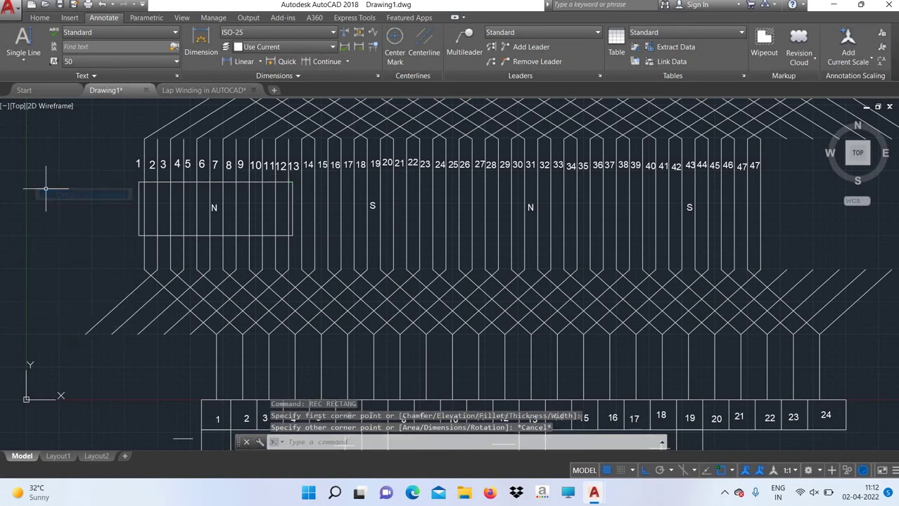
Turn off Intersection snap so only Extension remains, and start RECTANG again.
{"action": "type", "text": "osnap"}
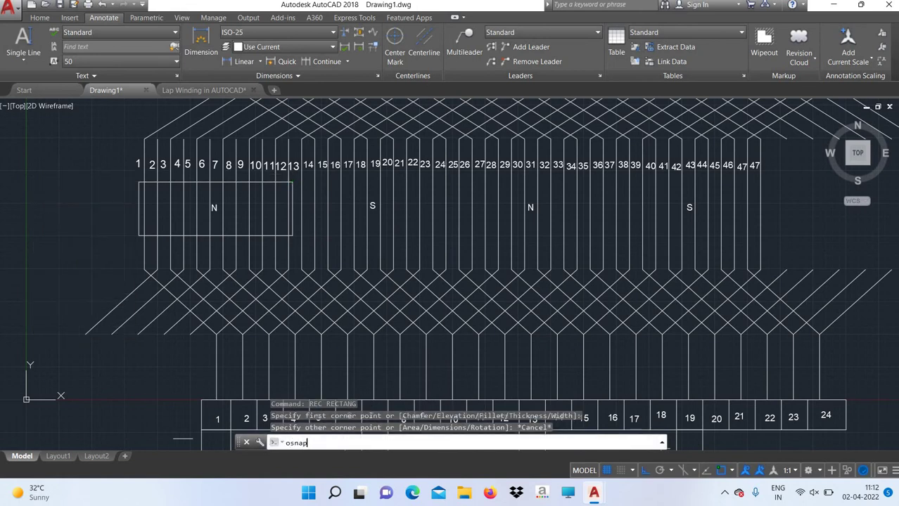
{"action": "key", "text": "Return"}
{"action": "left_click", "coordinate": [346, 273]}
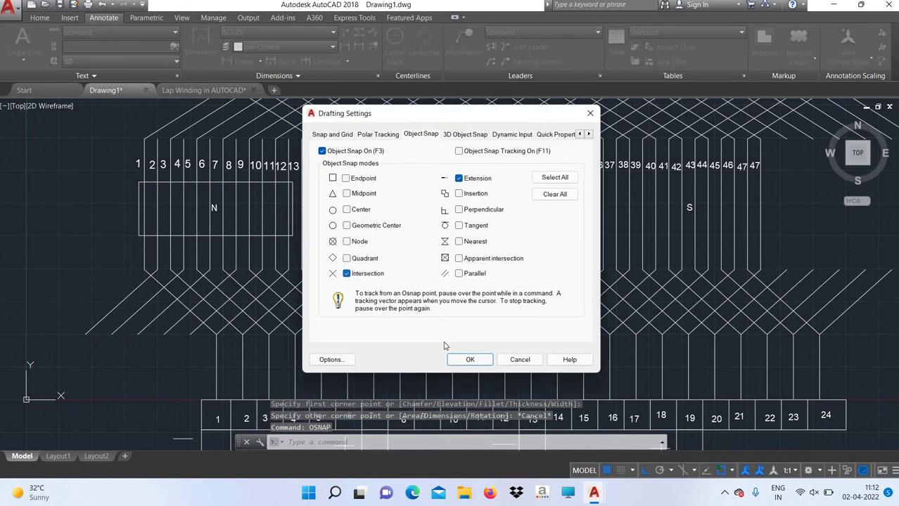
{"action": "left_click", "coordinate": [590, 113]}
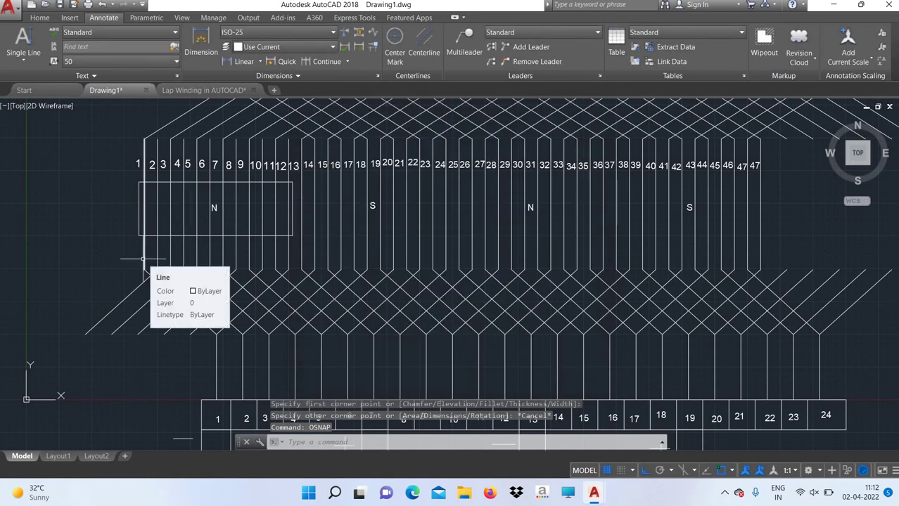
{"action": "type", "text": "rec"}
{"action": "key", "text": "Return"}
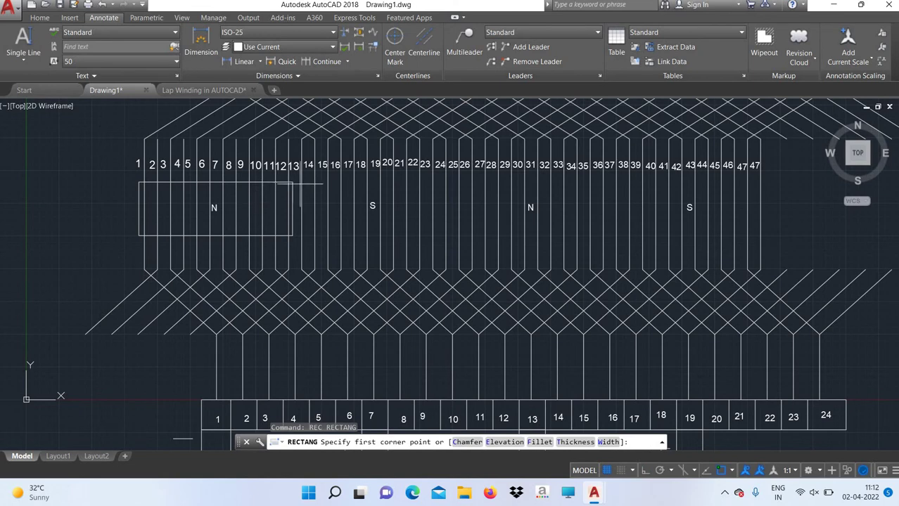
Draw rectangles around the S, second N and second S pole labels beside each other.
{"action": "left_click", "coordinate": [296, 182]}
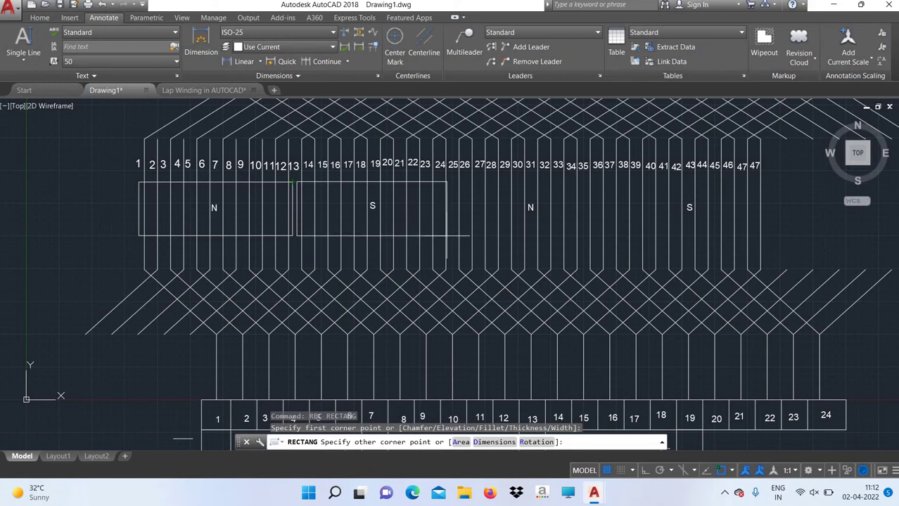
{"action": "left_click", "coordinate": [448, 235]}
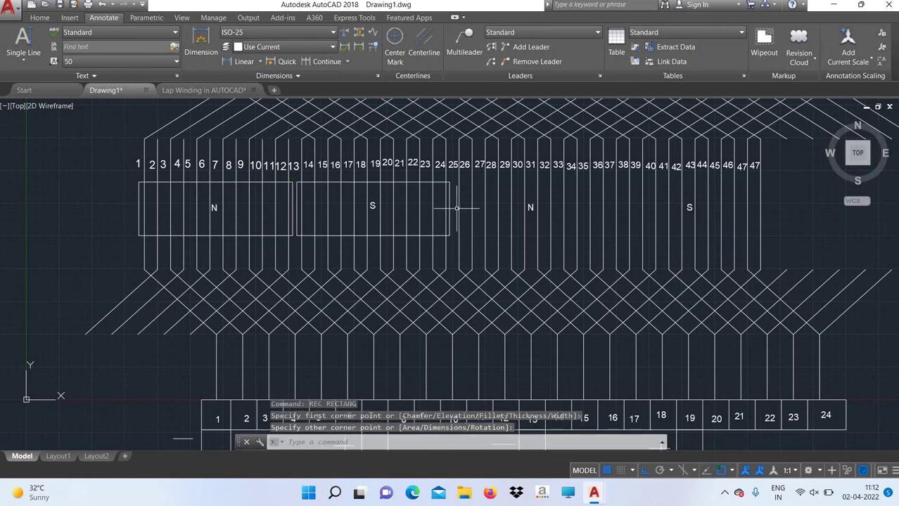
{"action": "key", "text": "Return"}
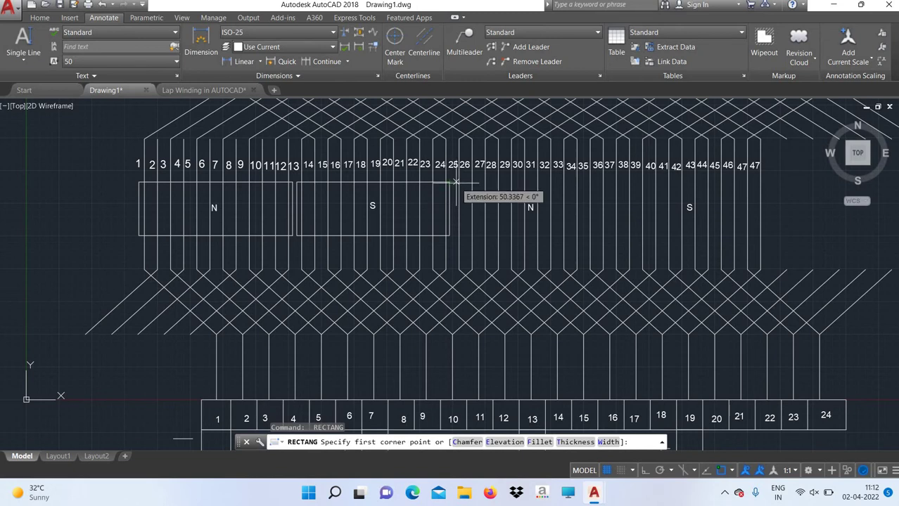
{"action": "left_click", "coordinate": [453, 182]}
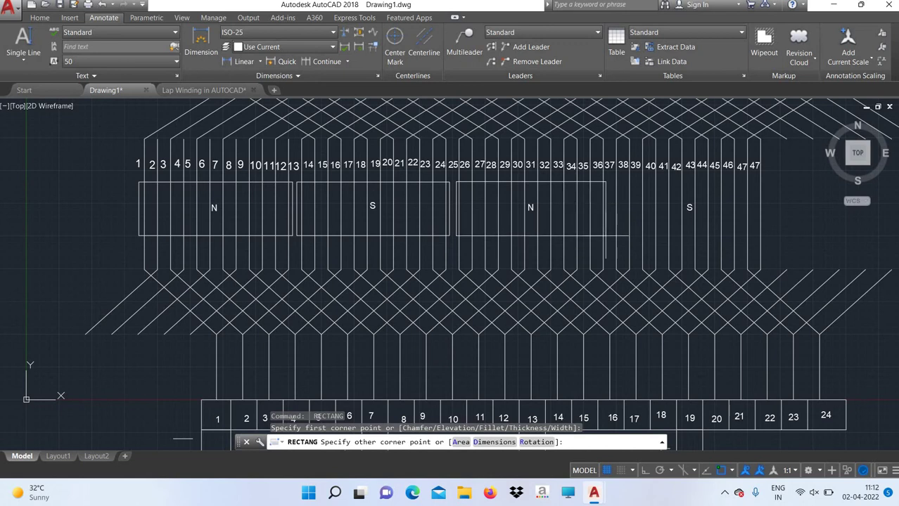
{"action": "left_click", "coordinate": [607, 236]}
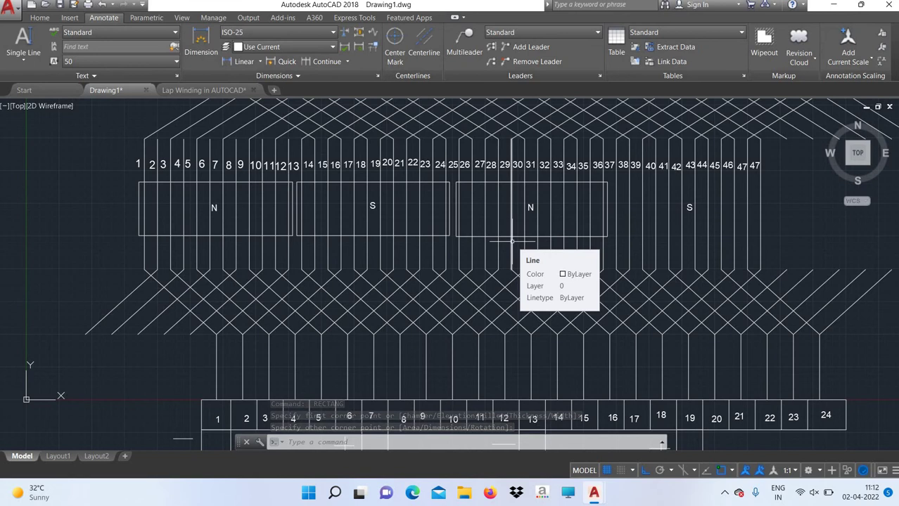
{"action": "key", "text": "Return"}
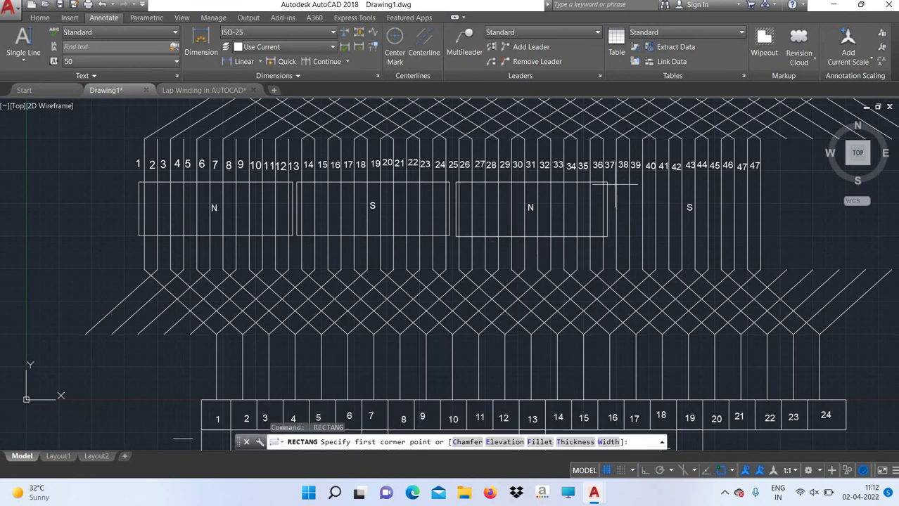
{"action": "left_click", "coordinate": [613, 183]}
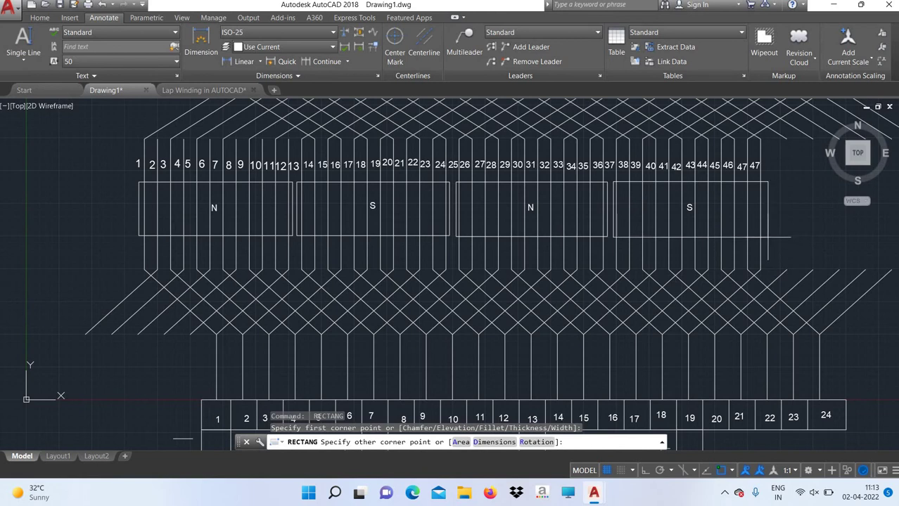
{"action": "left_click", "coordinate": [770, 236]}
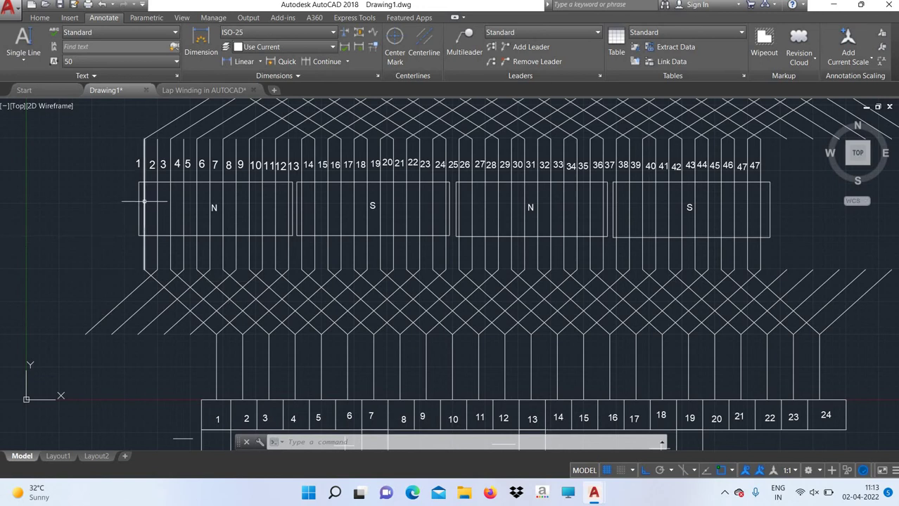
With Ortho off, draw a two-line upward arrowhead at the first N box's left edge and select it.
{"action": "type", "text": "l"}
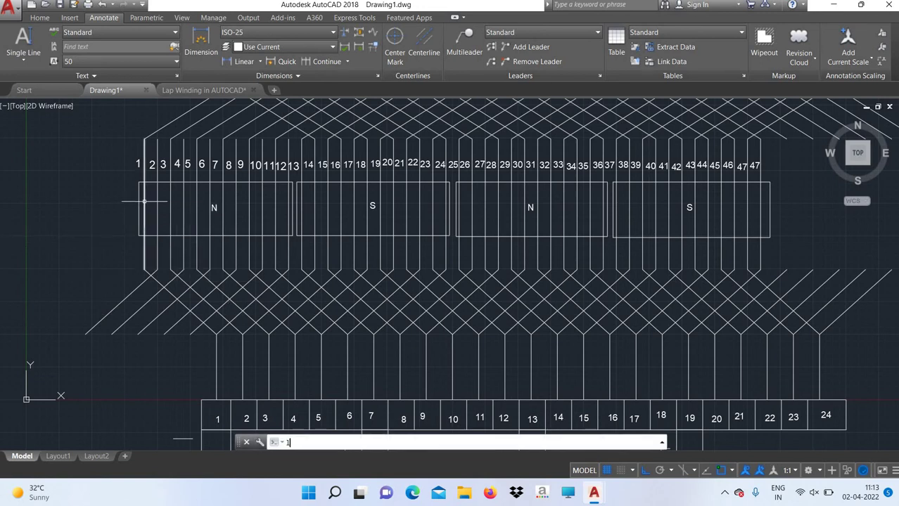
{"action": "key", "text": "Return"}
{"action": "key", "text": "Return"}
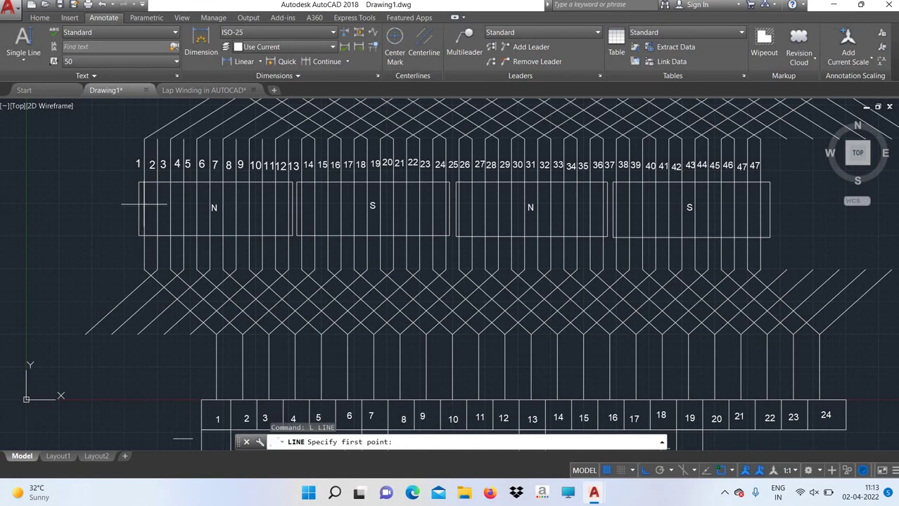
{"action": "scroll", "coordinate": [144, 217], "scroll_direction": "up", "scroll_amount": 2}
{"action": "scroll", "coordinate": [144, 216], "scroll_direction": "up", "scroll_amount": 2}
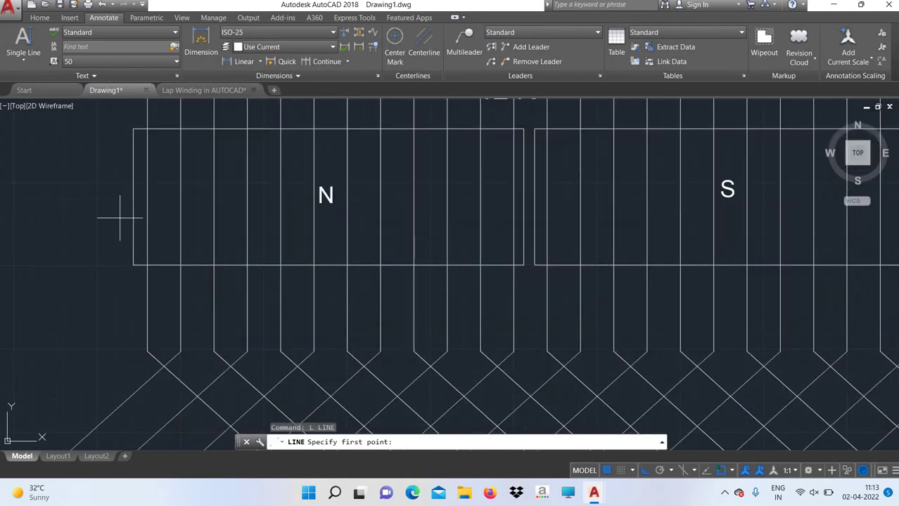
{"action": "left_click", "coordinate": [147, 185]}
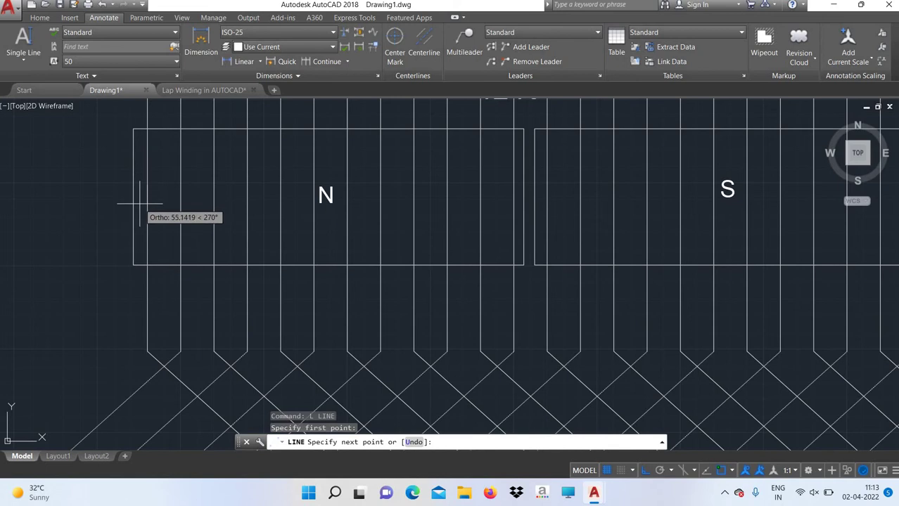
{"action": "key", "text": "F8"}
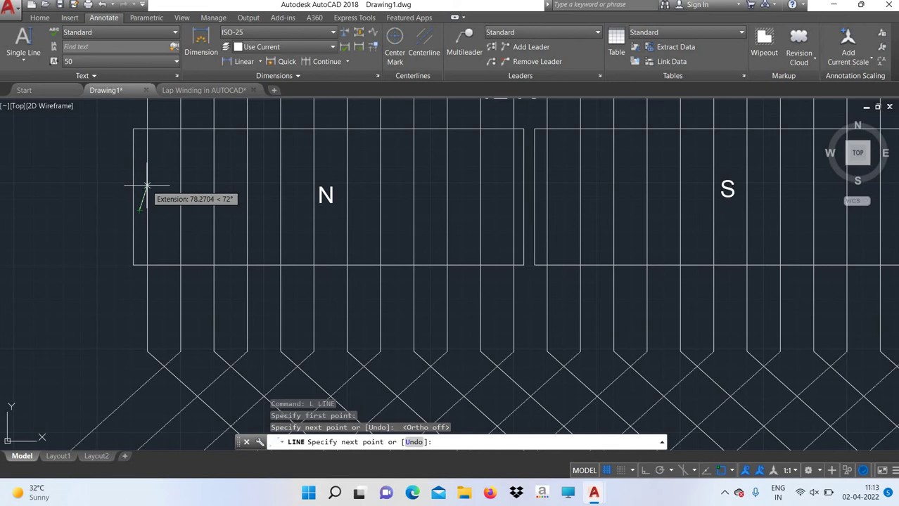
{"action": "left_click", "coordinate": [146, 185]}
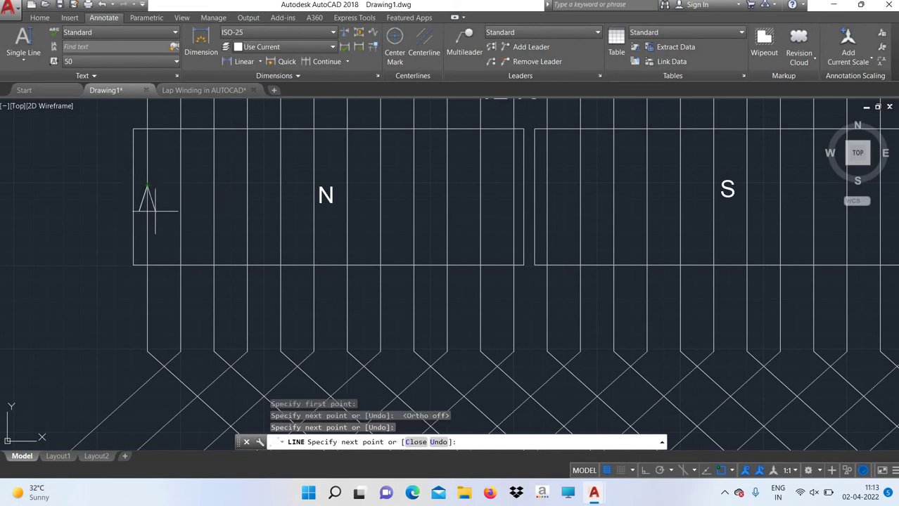
{"action": "left_click", "coordinate": [155, 211]}
{"action": "right_click", "coordinate": [161, 181]}
{"action": "left_click", "coordinate": [171, 197]}
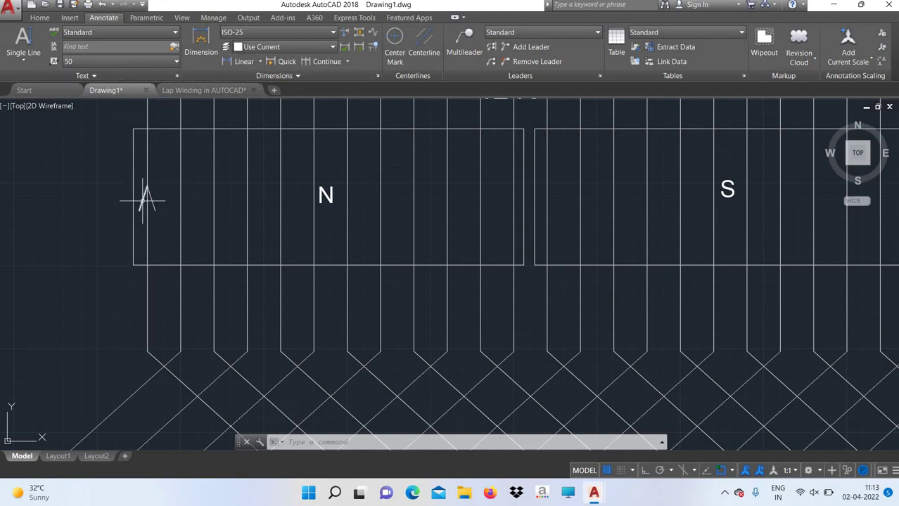
{"action": "left_click", "coordinate": [145, 200]}
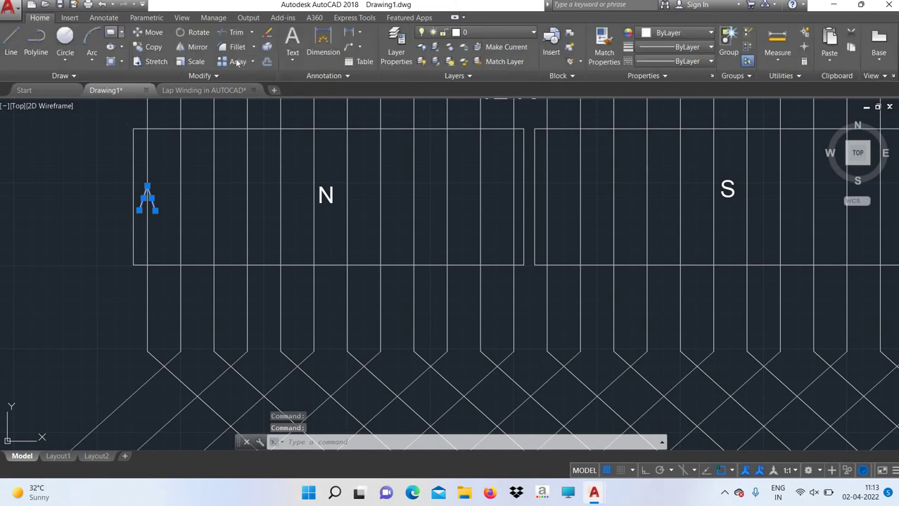
Array the arrowhead into 11 columns and 1 row, spaced 100 apart.
{"action": "left_click", "coordinate": [237, 62]}
{"action": "type", "text": "11"}
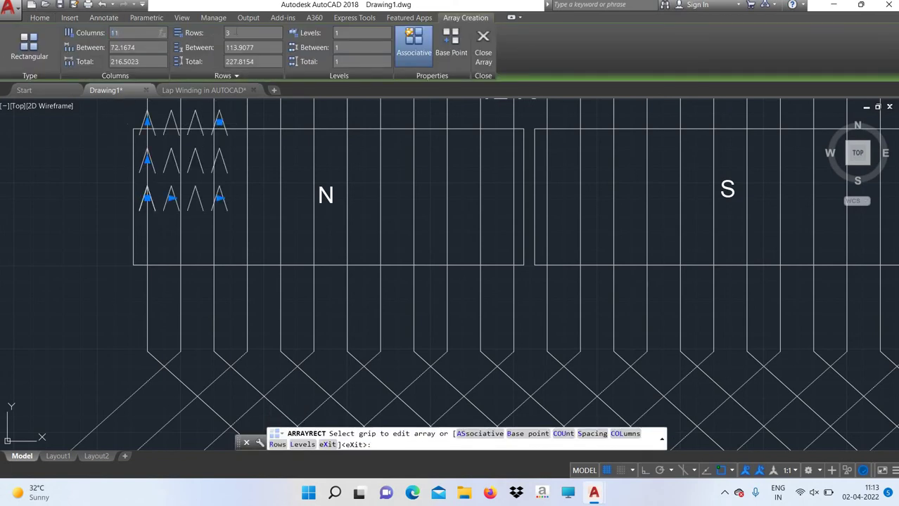
{"action": "key", "text": "Return"}
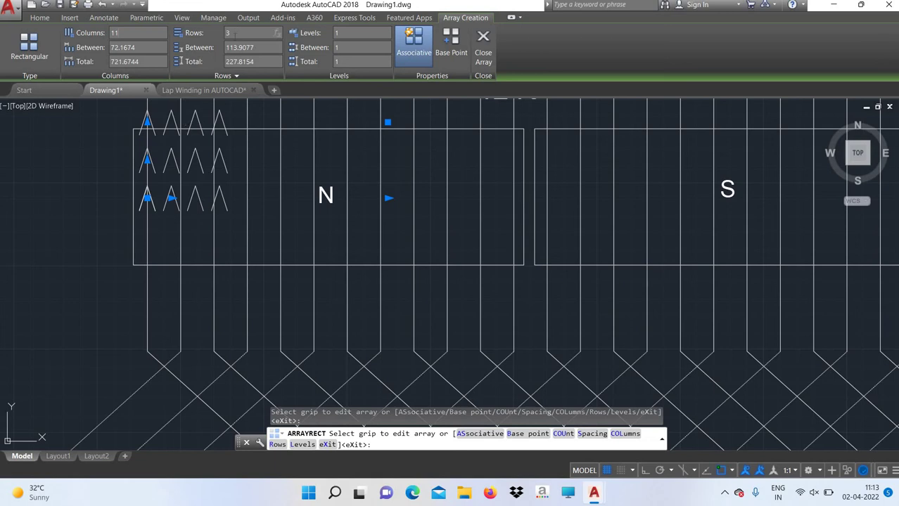
{"action": "type", "text": "1"}
{"action": "key", "text": "Return"}
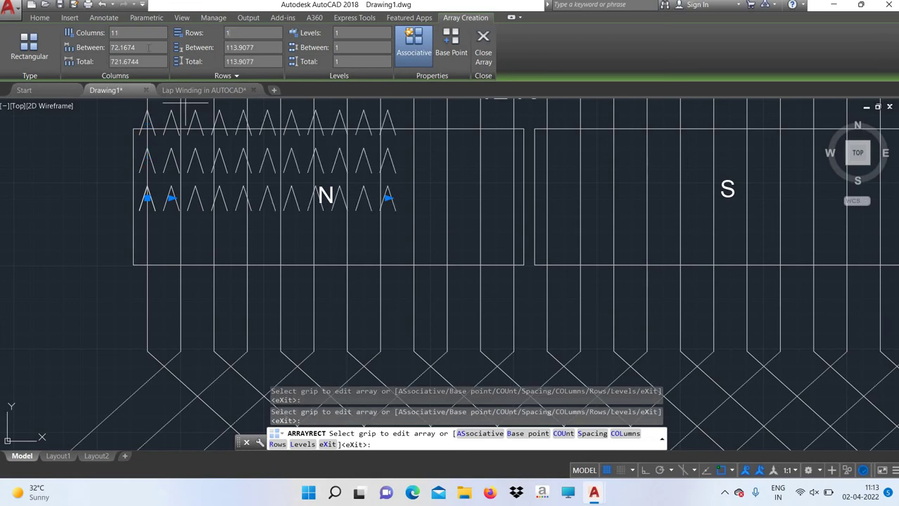
{"action": "left_click", "coordinate": [149, 47]}
{"action": "type", "text": "200"}
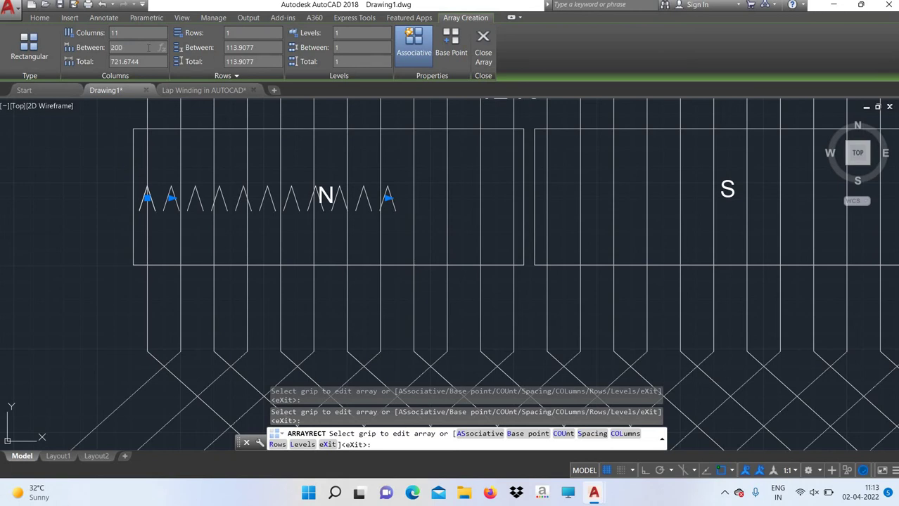
{"action": "type", "text": "100"}
{"action": "key", "text": "Return"}
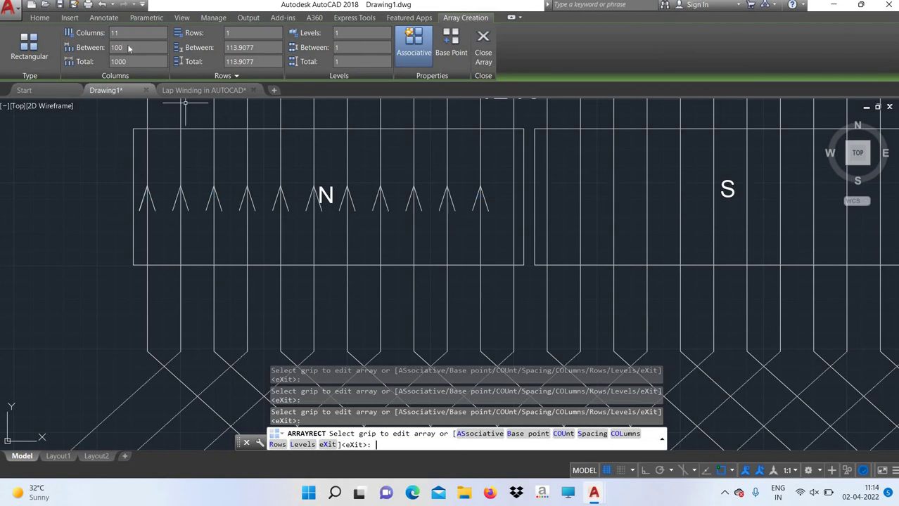
{"action": "key", "text": "Return"}
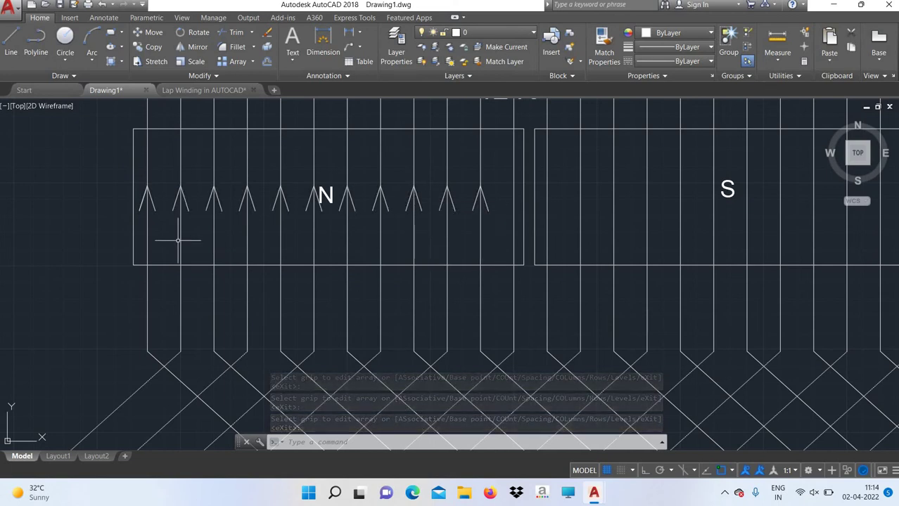
Explode the arrow array into separate lines.
{"action": "type", "text": "eplo"}
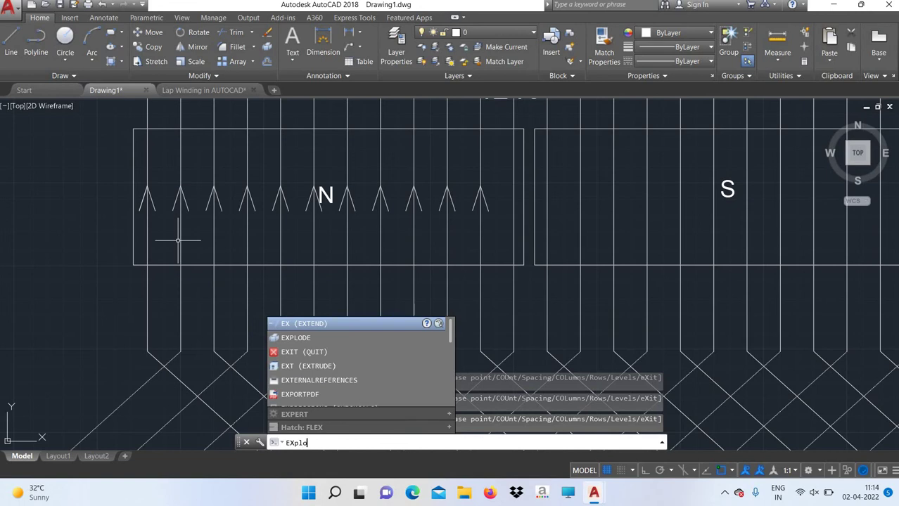
{"action": "type", "text": "de"}
{"action": "key", "text": "Return"}
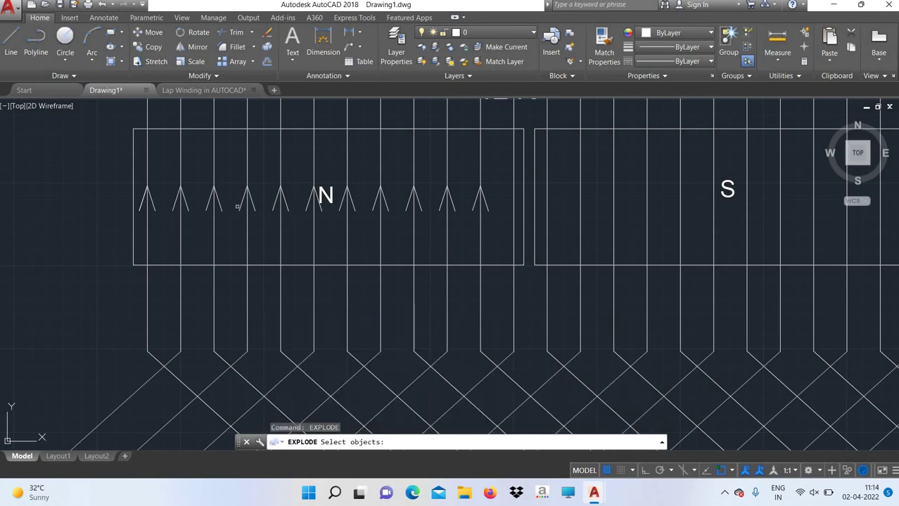
{"action": "left_click", "coordinate": [238, 206]}
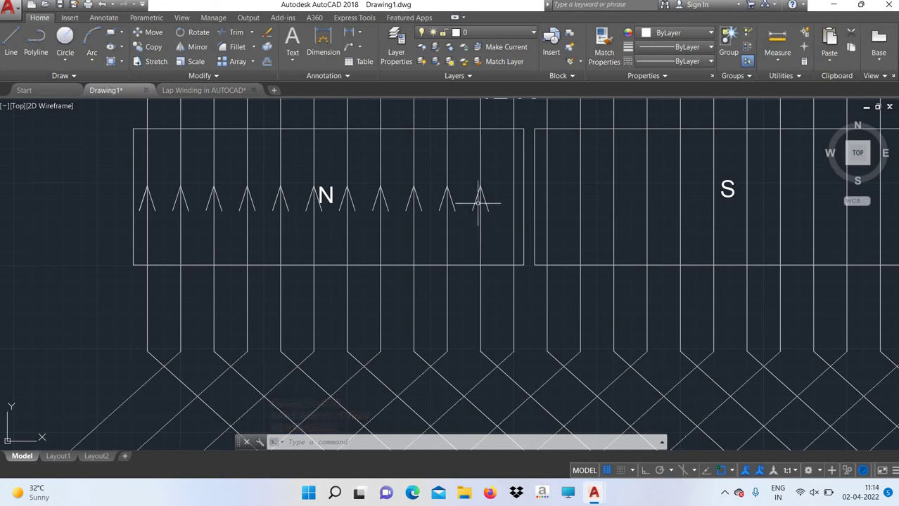
Copy the last arrow onto the next coil line to the right.
{"action": "type", "text": "copy"}
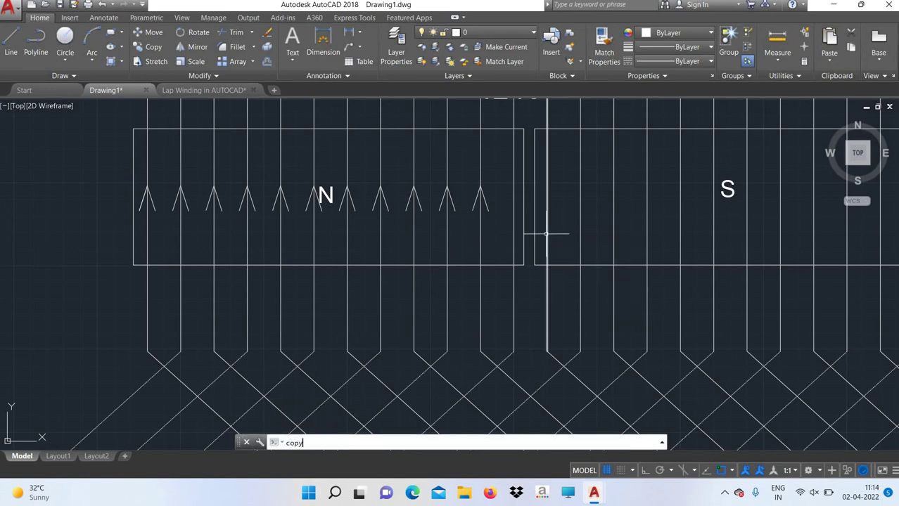
{"action": "key", "text": "Return"}
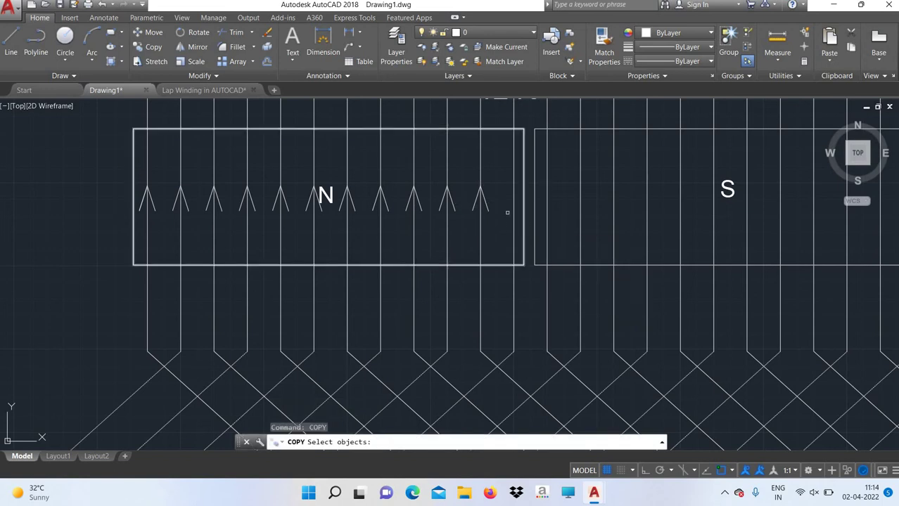
{"action": "left_click", "coordinate": [474, 202]}
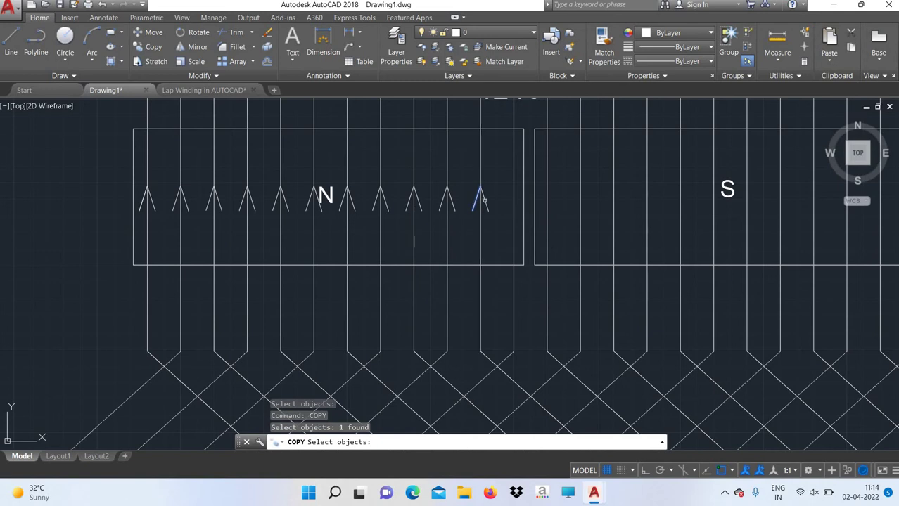
{"action": "left_click", "coordinate": [484, 200]}
{"action": "key", "text": "Return"}
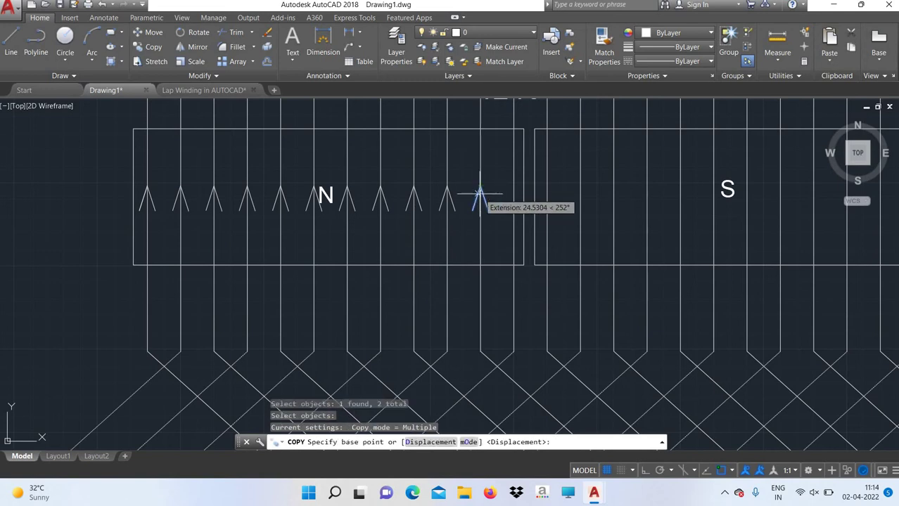
{"action": "scroll", "coordinate": [478, 192], "scroll_direction": "up", "scroll_amount": 5}
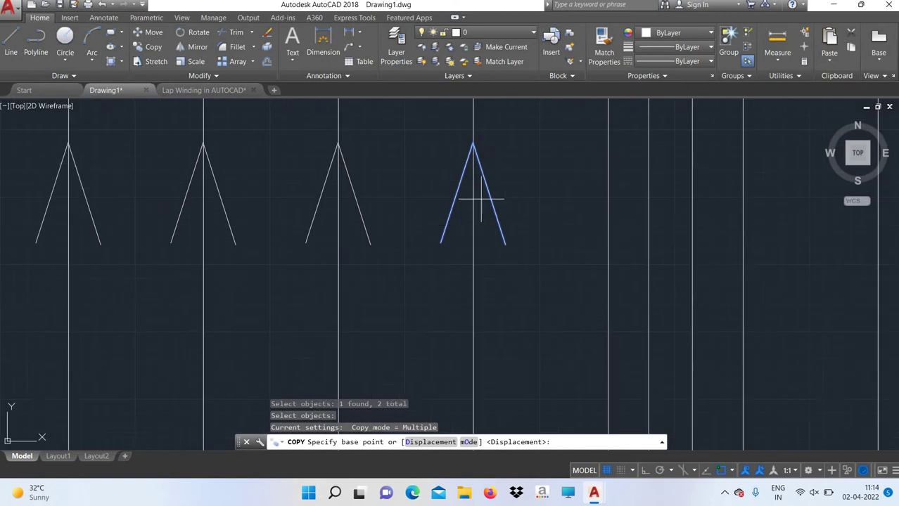
{"action": "left_click", "coordinate": [472, 144]}
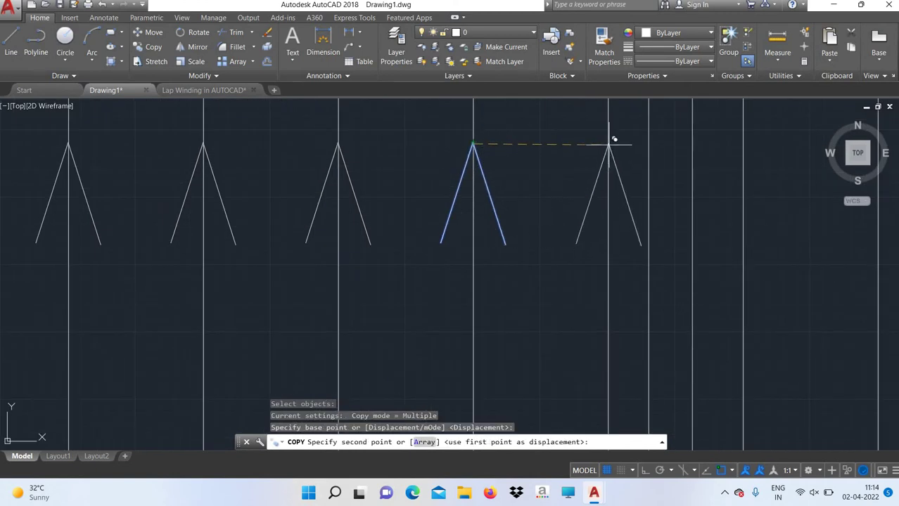
{"action": "left_click", "coordinate": [609, 144]}
{"action": "right_click", "coordinate": [546, 172]}
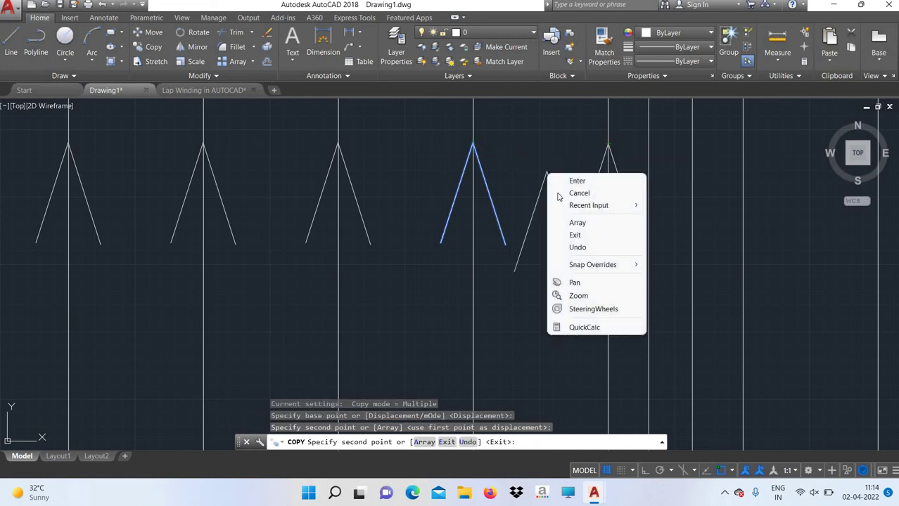
{"action": "left_click", "coordinate": [559, 193]}
Zoom to show the whole diagram, then zoom in on the pole boxes near slot 14.
{"action": "type", "text": "z"}
{"action": "key", "text": "Return"}
{"action": "type", "text": "a"}
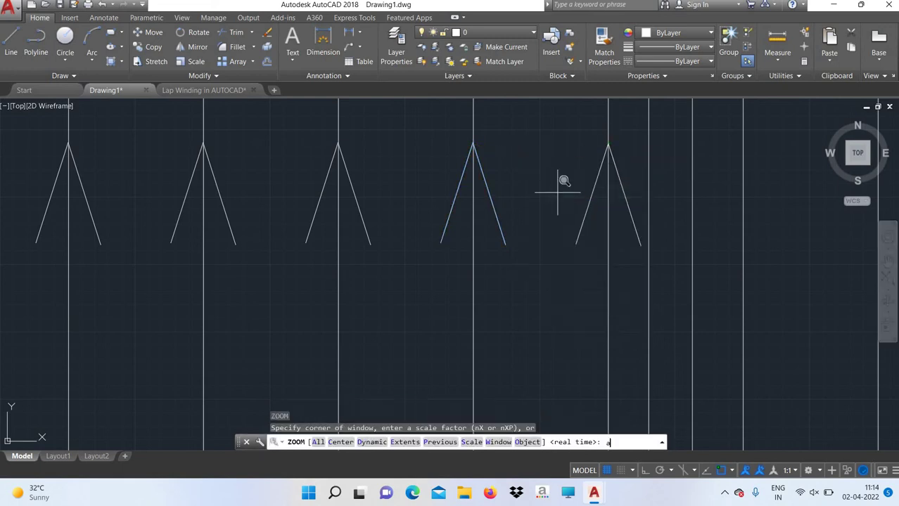
{"action": "type", "text": "ll"}
{"action": "key", "text": "Return"}
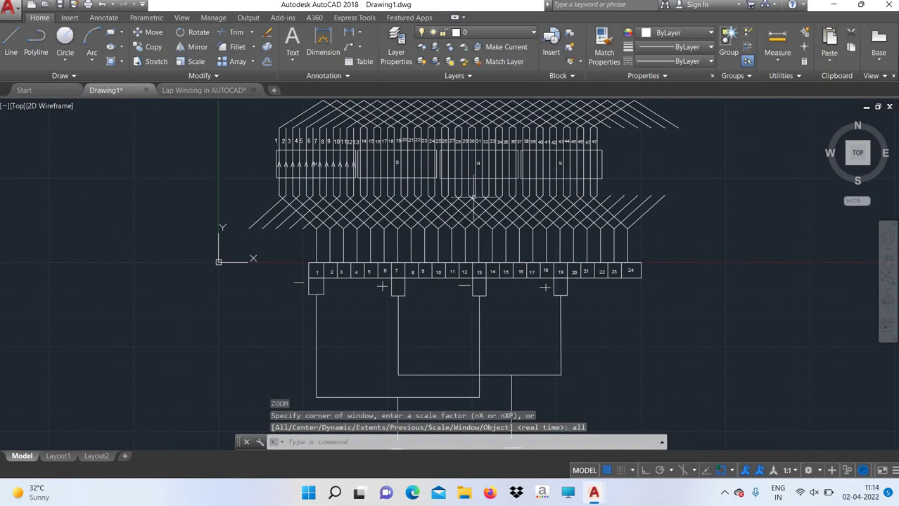
{"action": "type", "text": "pan"}
{"action": "key", "text": "Return"}
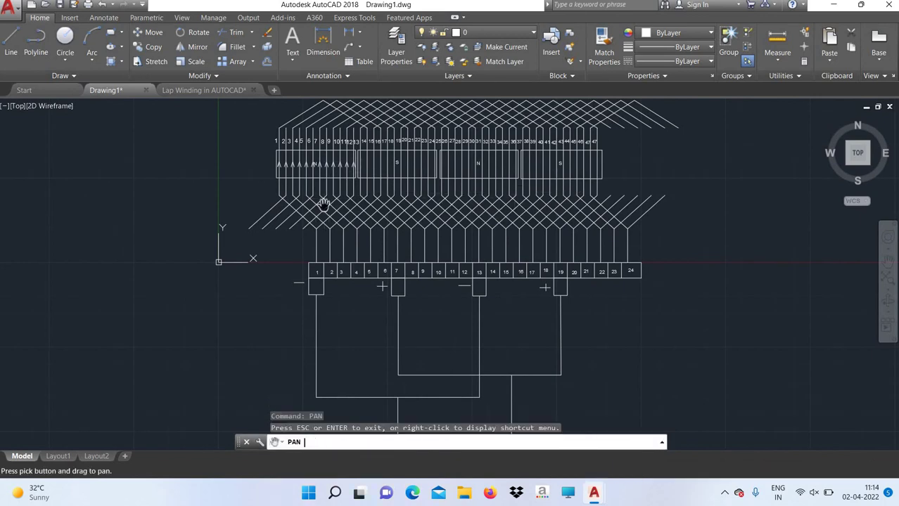
{"action": "scroll", "coordinate": [323, 218], "scroll_direction": "up", "scroll_amount": 3}
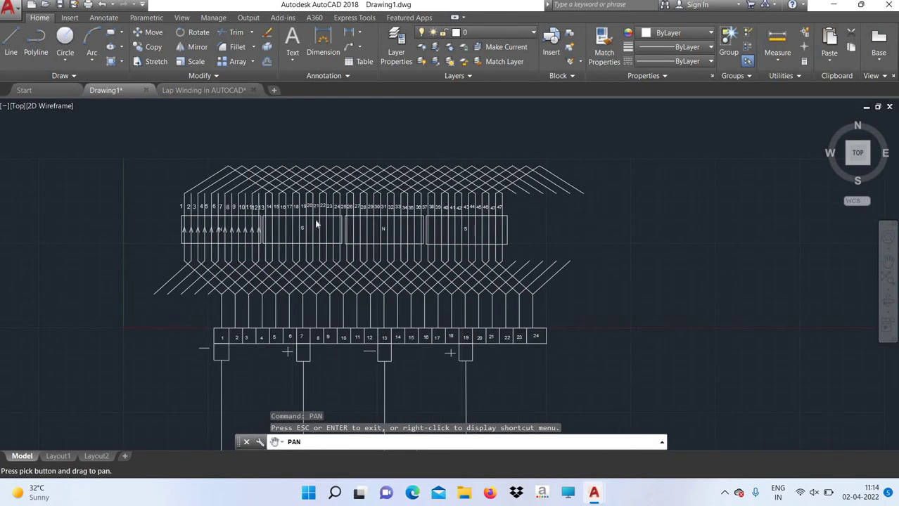
{"action": "right_click", "coordinate": [320, 232]}
{"action": "left_click", "coordinate": [338, 227]}
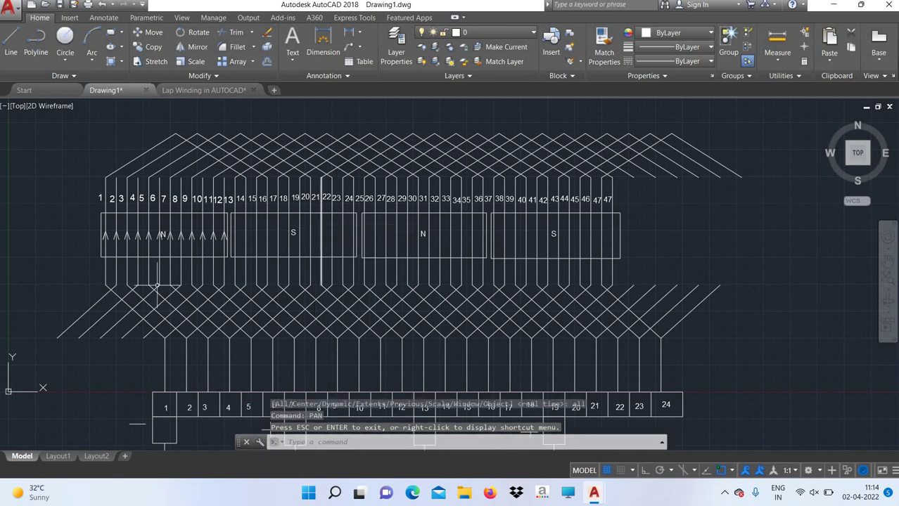
{"action": "scroll", "coordinate": [213, 267], "scroll_direction": "up", "scroll_amount": 2}
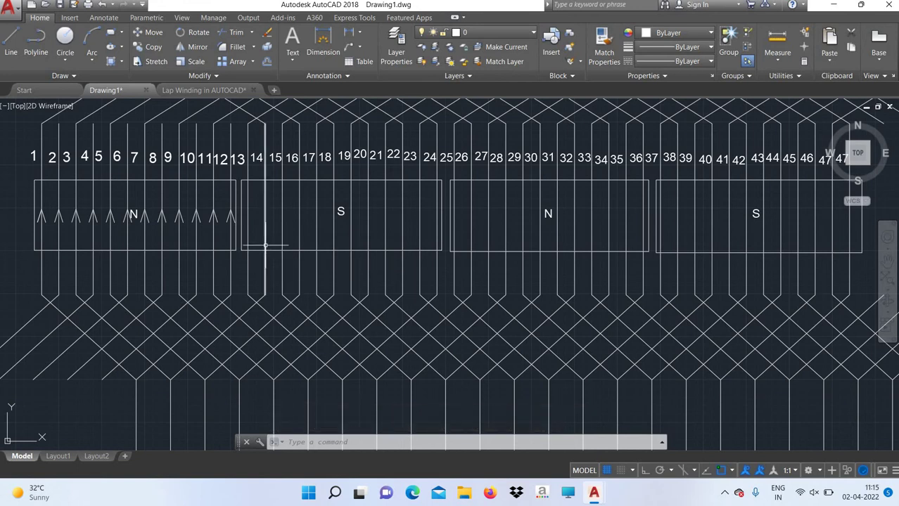
{"action": "scroll", "coordinate": [306, 203], "scroll_direction": "up", "scroll_amount": 2}
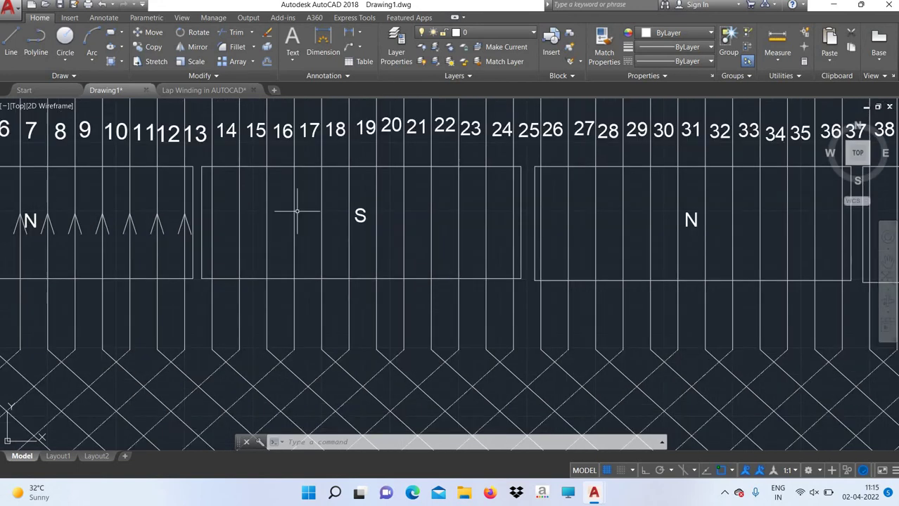
Cancel a stray line and turn on Intersection object snap.
{"action": "type", "text": "l"}
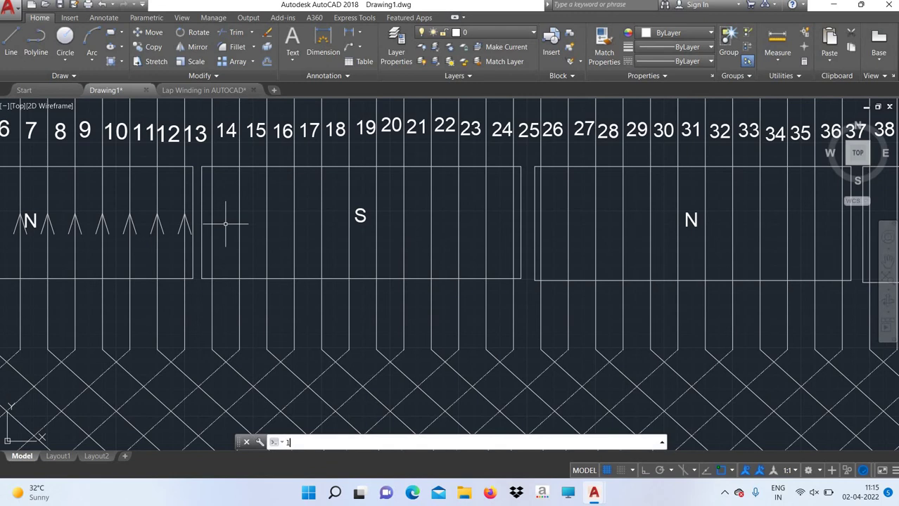
{"action": "key", "text": "Return"}
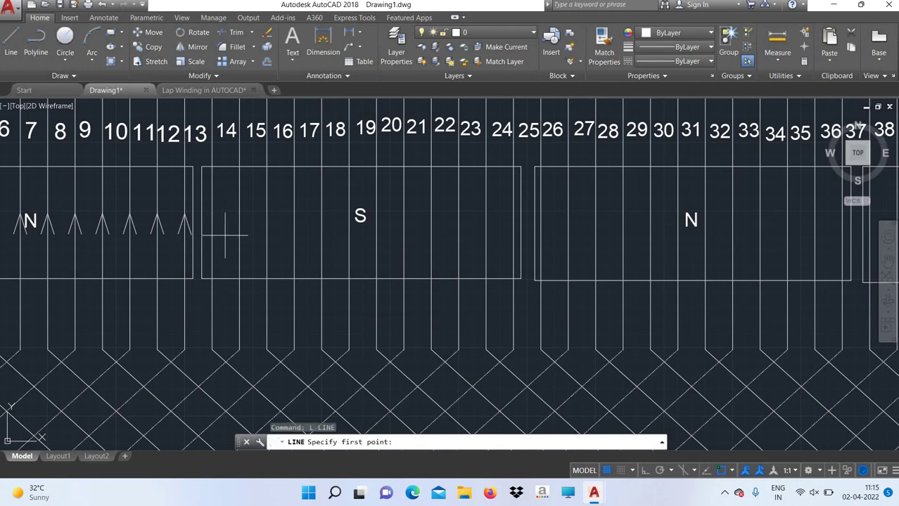
{"action": "left_click", "coordinate": [225, 236]}
{"action": "right_click", "coordinate": [227, 239]}
{"action": "left_click", "coordinate": [232, 254]}
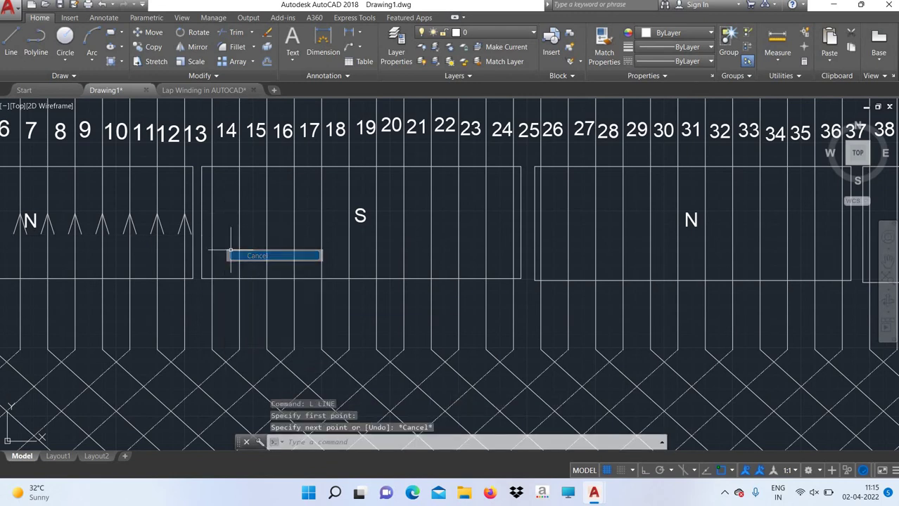
{"action": "type", "text": "osnap"}
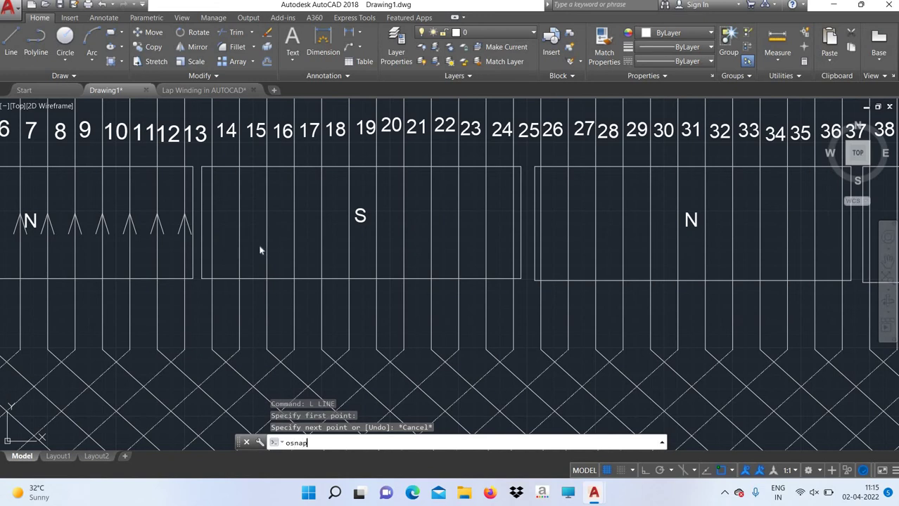
{"action": "key", "text": "Return"}
{"action": "left_click", "coordinate": [346, 273]}
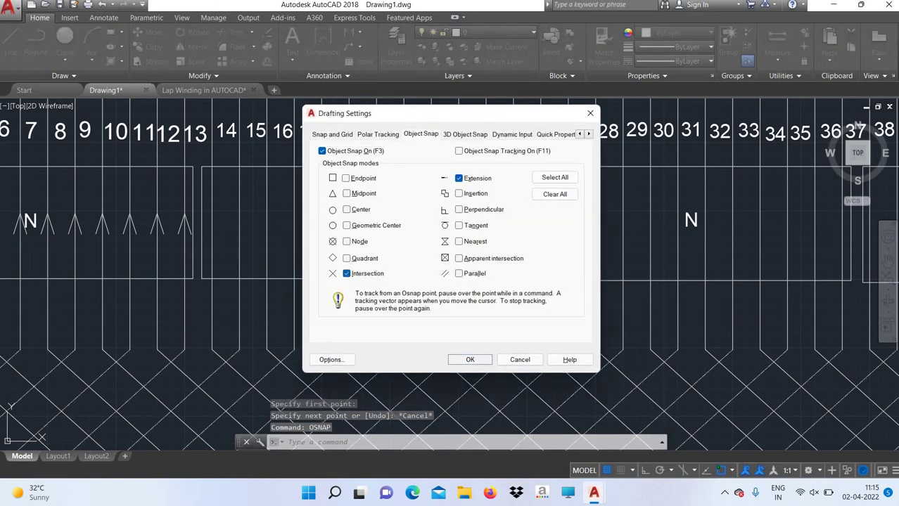
{"action": "left_click", "coordinate": [470, 359]}
Draw a downward-pointing V arrowhead beside slot 14 in the S pole box.
{"action": "type", "text": "l"}
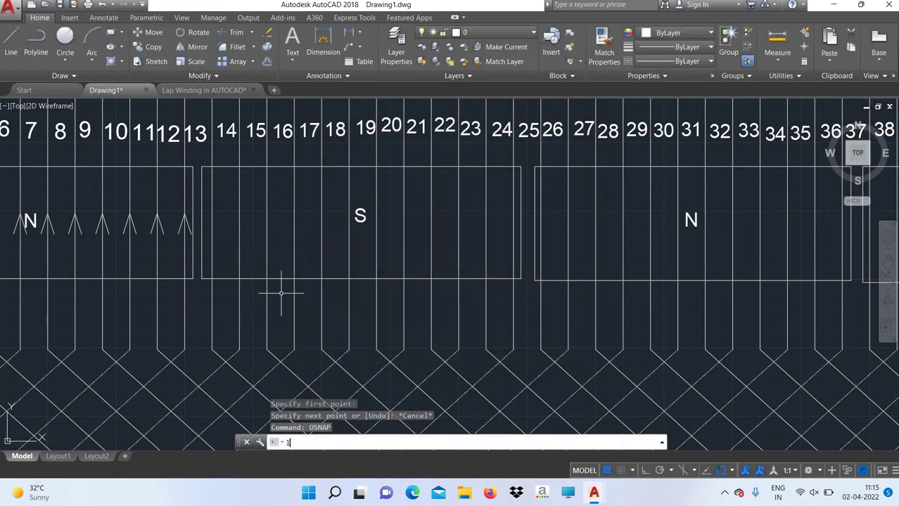
{"action": "key", "text": "Return"}
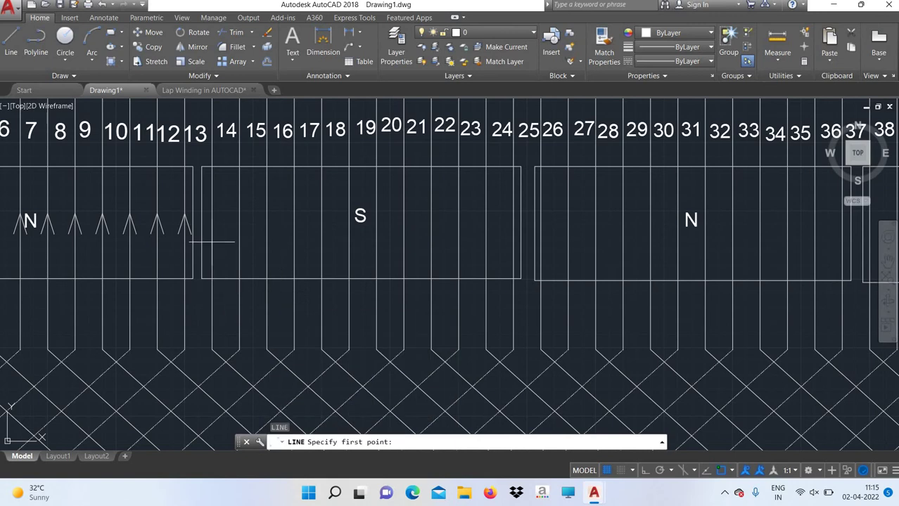
{"action": "left_click", "coordinate": [213, 234]}
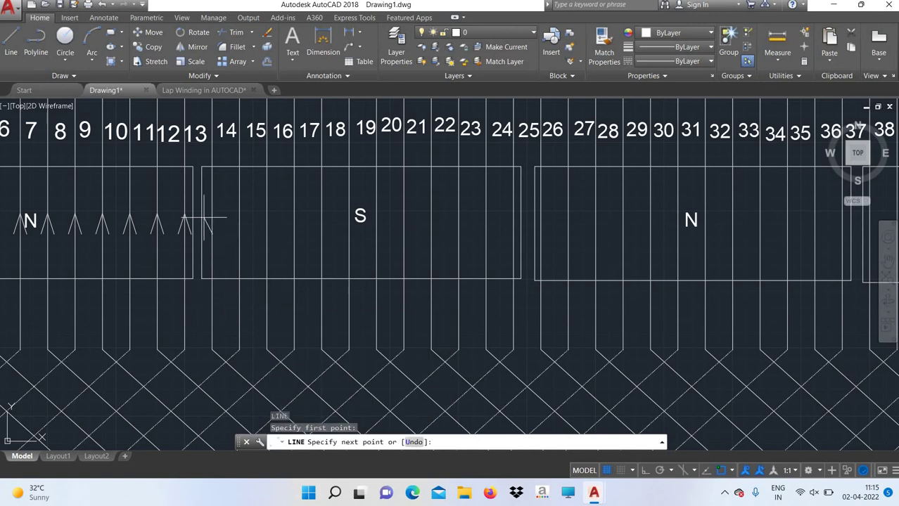
{"action": "left_click", "coordinate": [204, 217]}
{"action": "left_click", "coordinate": [211, 235]}
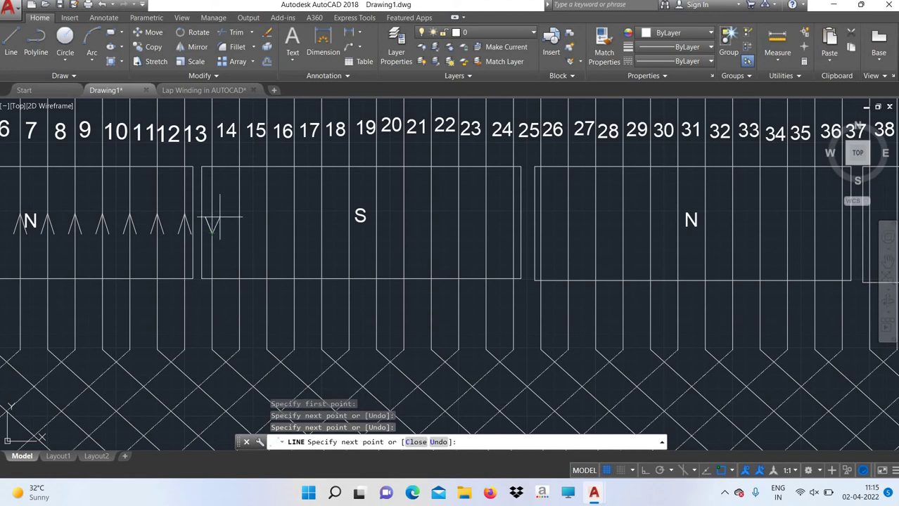
{"action": "left_click", "coordinate": [219, 218]}
{"action": "right_click", "coordinate": [234, 236]}
{"action": "left_click", "coordinate": [242, 239]}
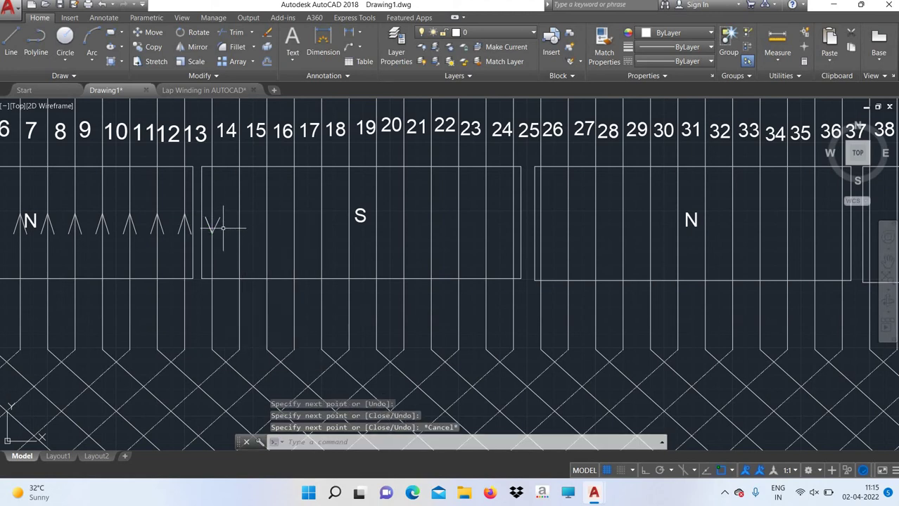
Copy the downward arrowhead, with Ortho on, onto the next four slots of the S pole box.
{"action": "type", "text": "copy"}
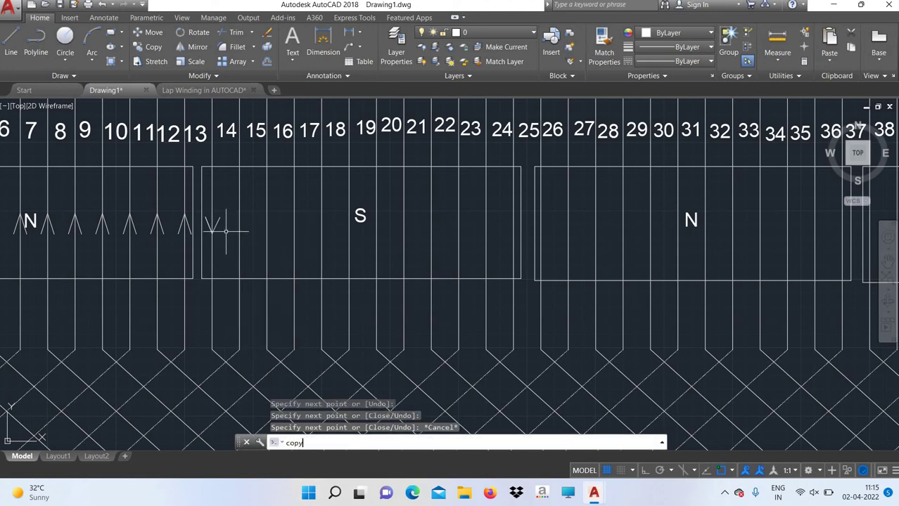
{"action": "key", "text": "Return"}
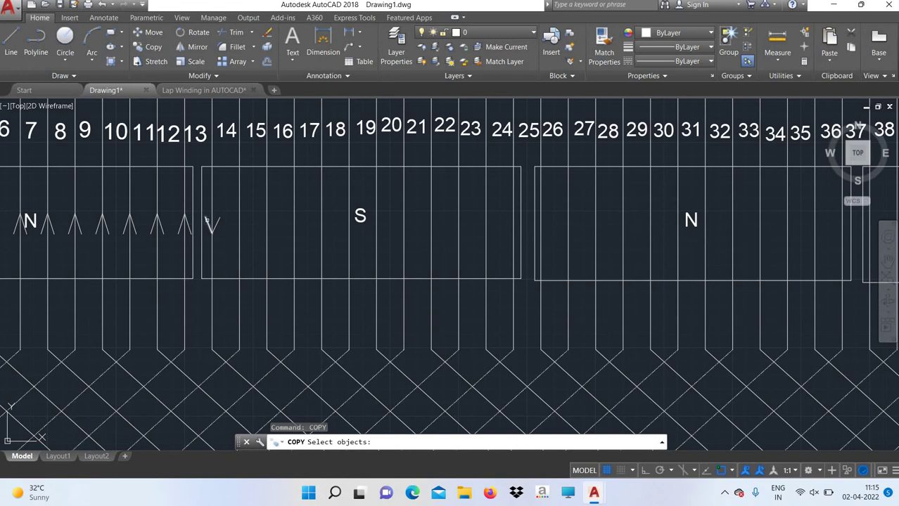
{"action": "left_click", "coordinate": [207, 221]}
{"action": "left_click", "coordinate": [216, 224]}
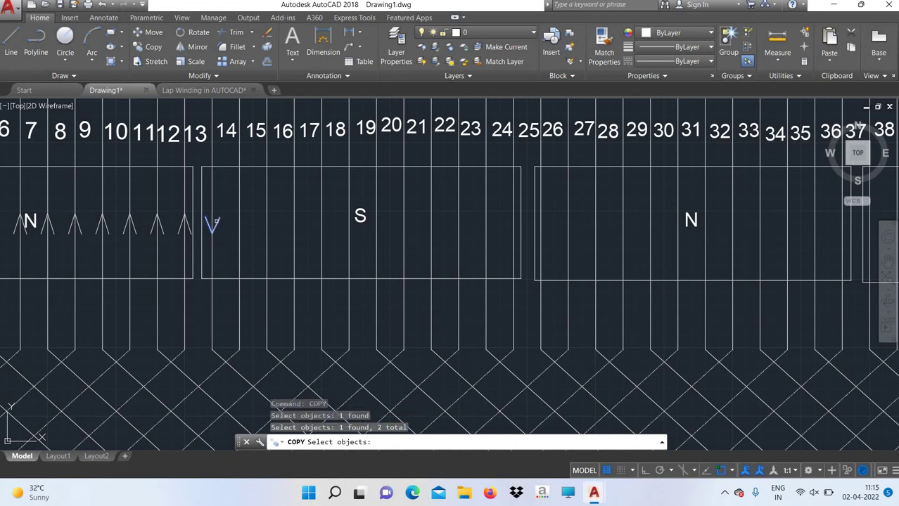
{"action": "key", "text": "Return"}
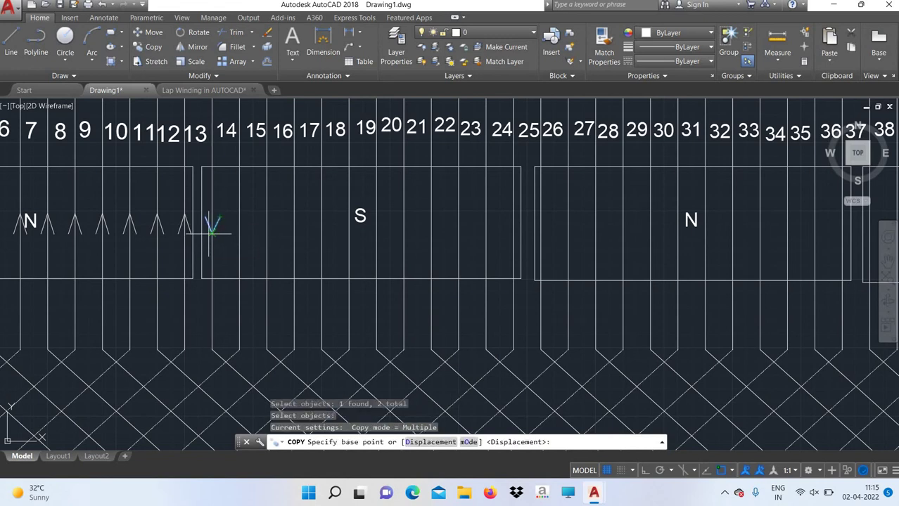
{"action": "left_click", "coordinate": [211, 233]}
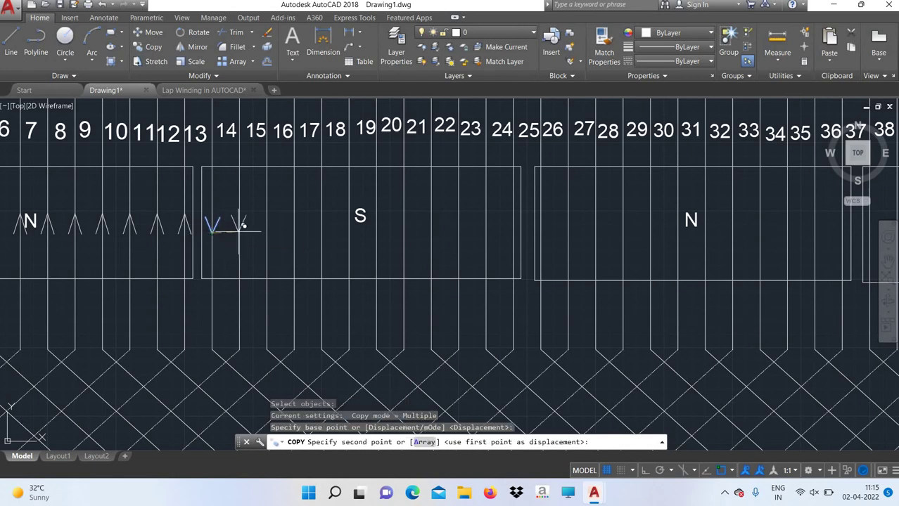
{"action": "key", "text": "F8"}
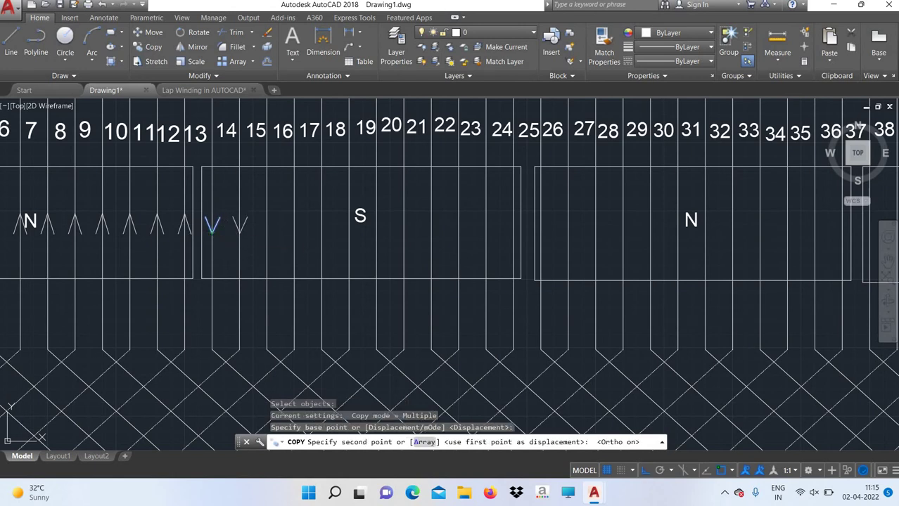
{"action": "left_click", "coordinate": [240, 232]}
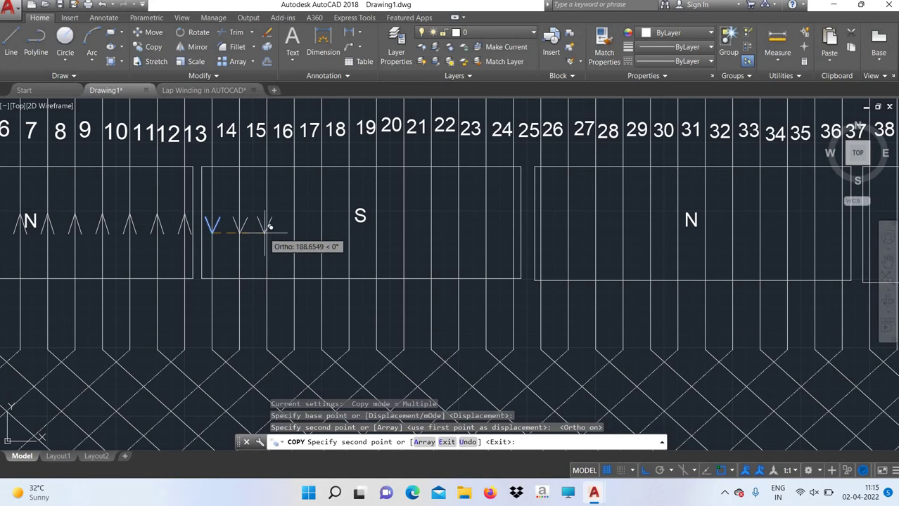
{"action": "left_click", "coordinate": [272, 228]}
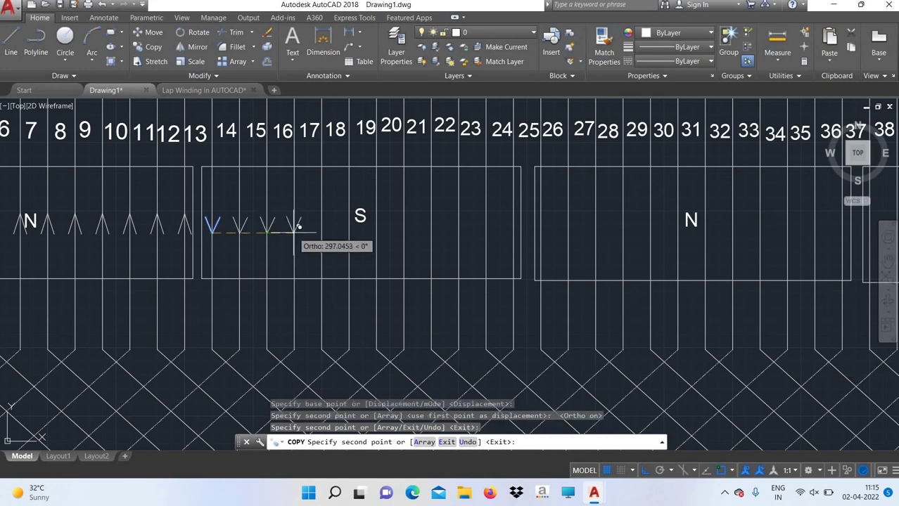
{"action": "left_click", "coordinate": [298, 227]}
{"action": "left_click", "coordinate": [323, 227]}
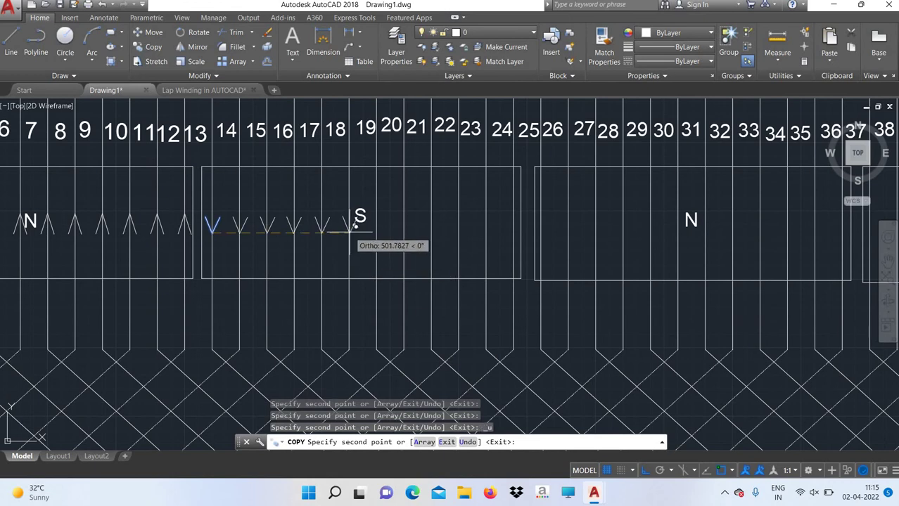
Add arrowheads beside the S label, undo one misplaced copy, and end the copy.
{"action": "left_click", "coordinate": [380, 225]}
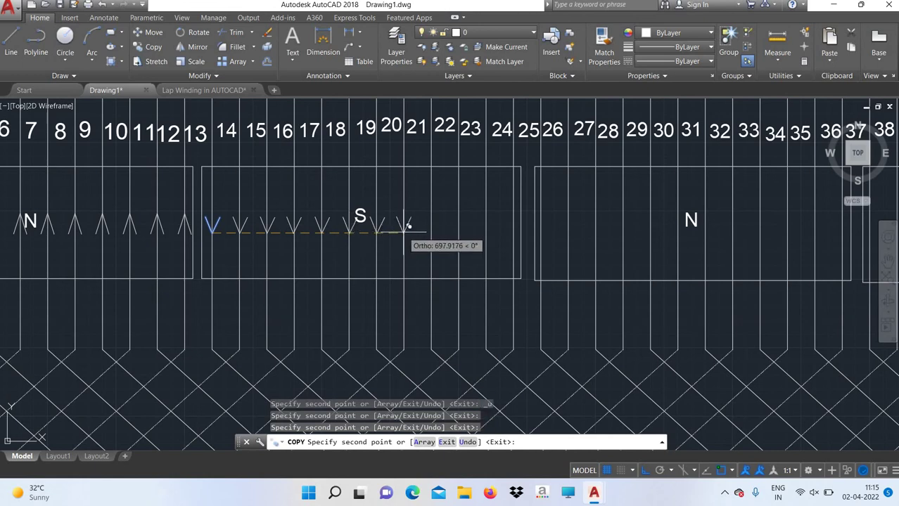
{"action": "left_click", "coordinate": [407, 225]}
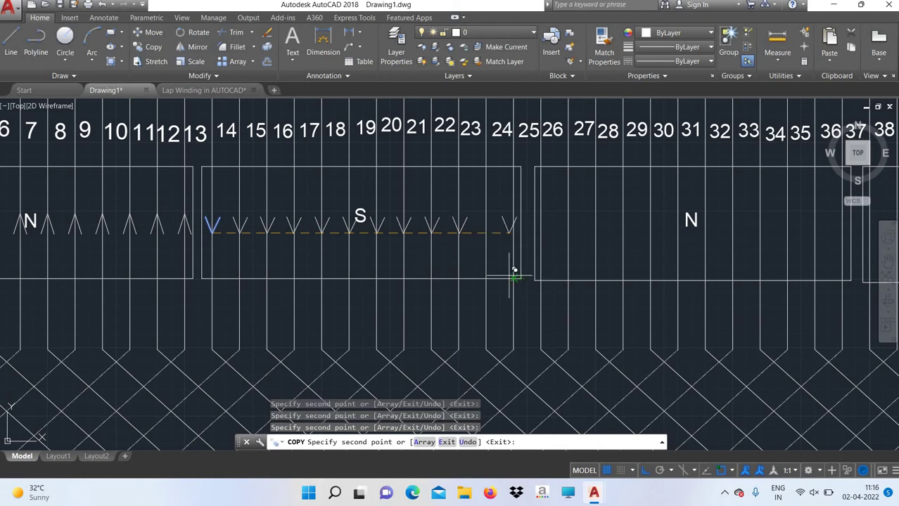
{"action": "key", "text": "ctrl+z"}
{"action": "scroll", "coordinate": [453, 234], "scroll_direction": "up", "scroll_amount": 2}
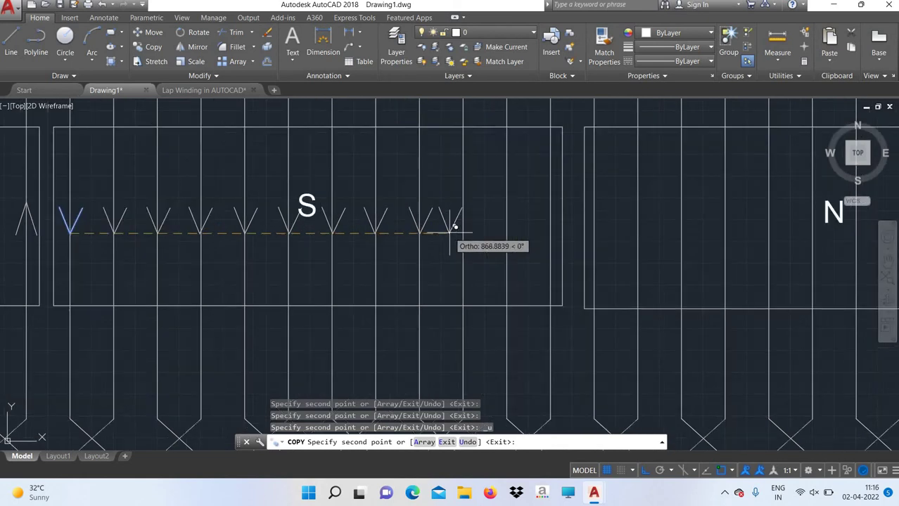
{"action": "left_click", "coordinate": [464, 235]}
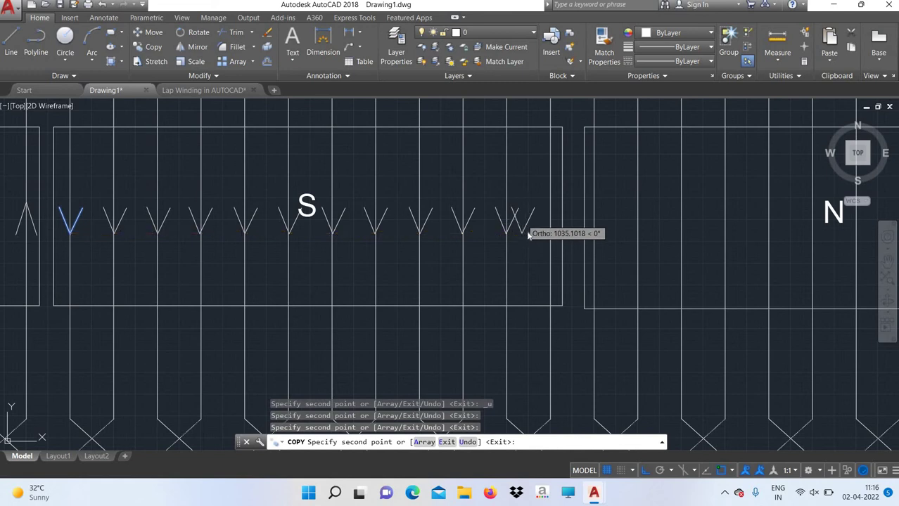
{"action": "right_click", "coordinate": [529, 236]}
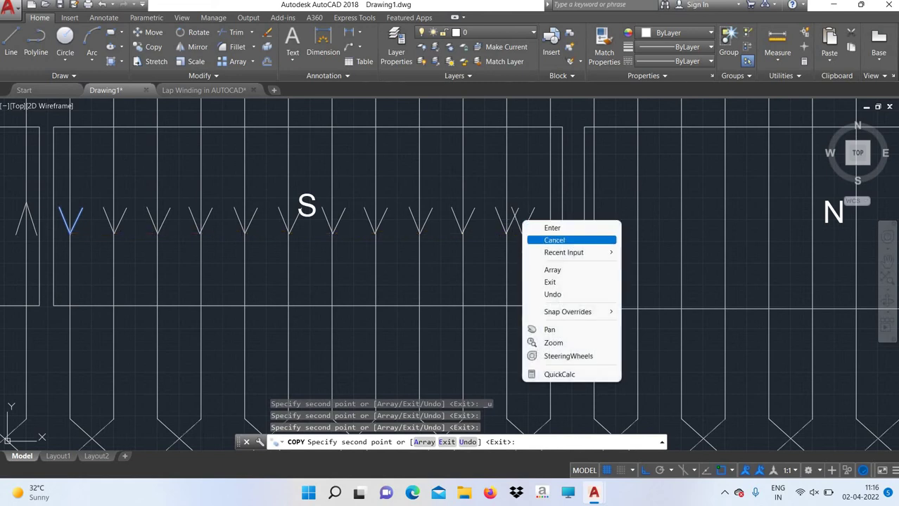
{"action": "left_click", "coordinate": [552, 228]}
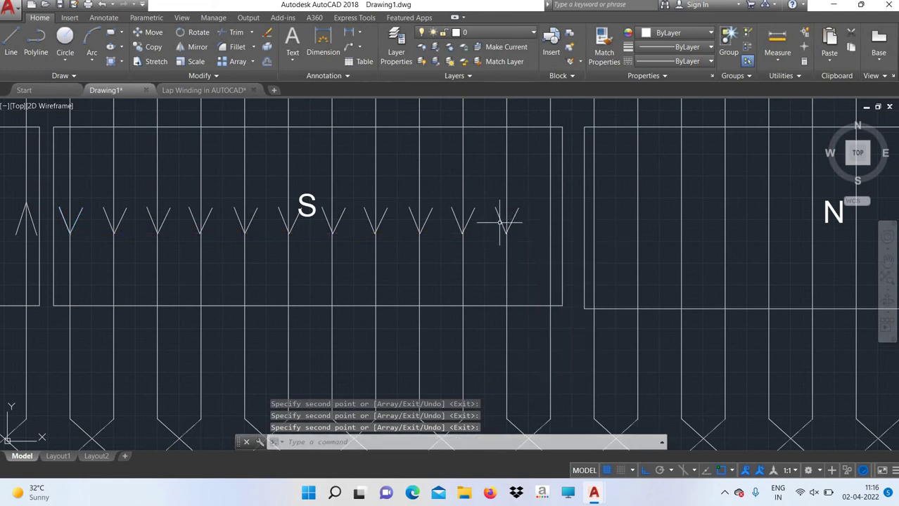
Copy the last arrow onto the remaining slot so the first S box is complete.
{"action": "type", "text": "C"}
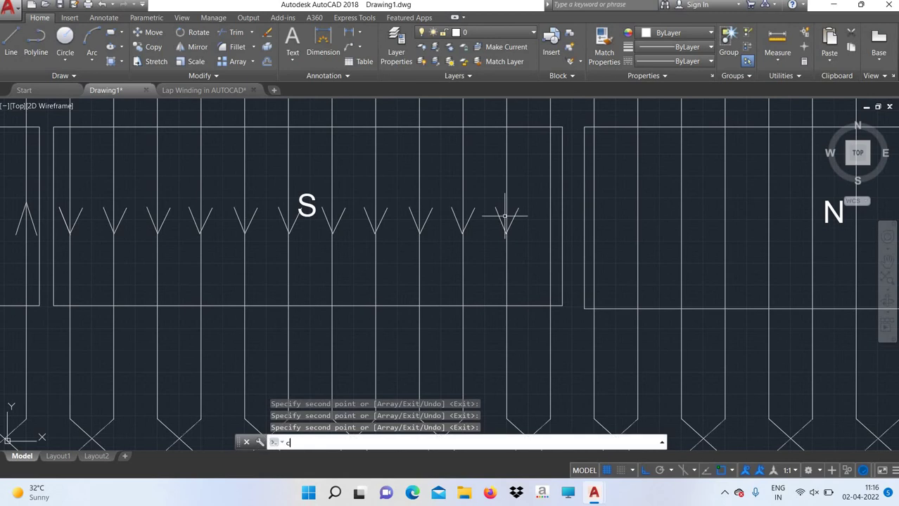
{"action": "type", "text": "OPy"}
{"action": "key", "text": "Return"}
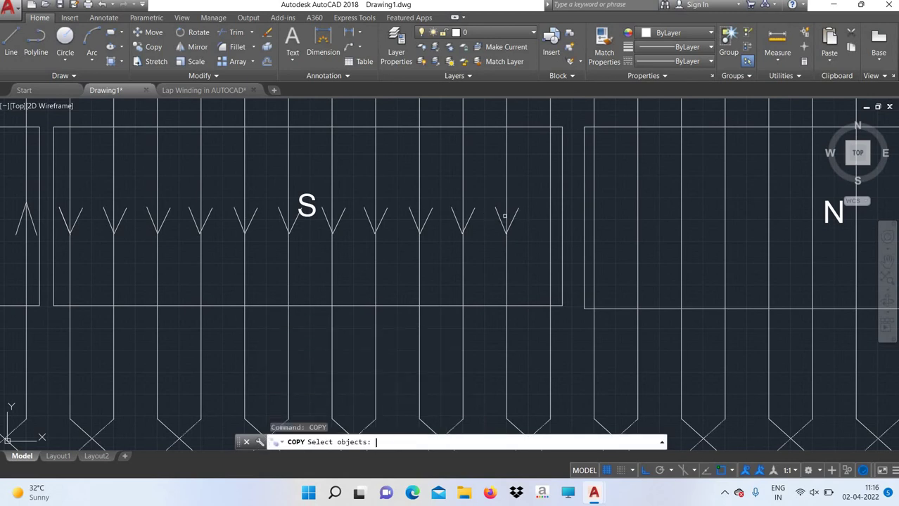
{"action": "left_click", "coordinate": [500, 222]}
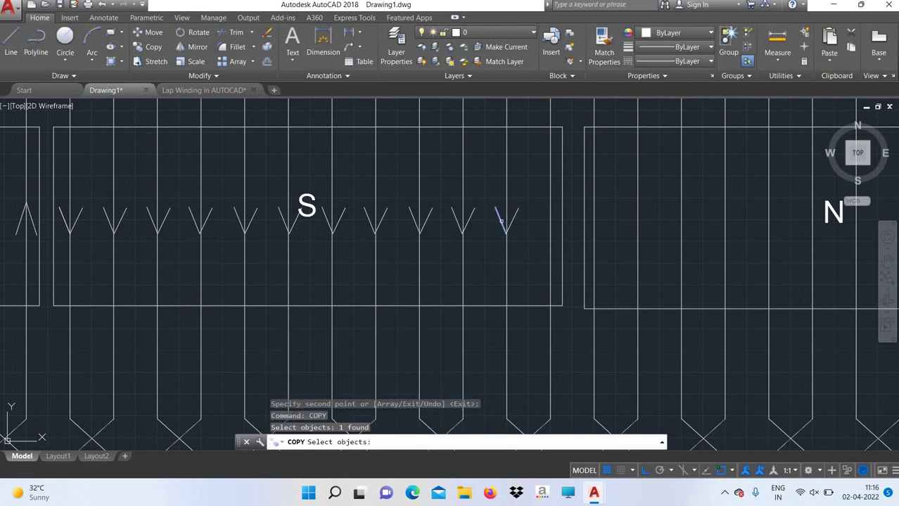
{"action": "left_click", "coordinate": [514, 219]}
{"action": "key", "text": "Return"}
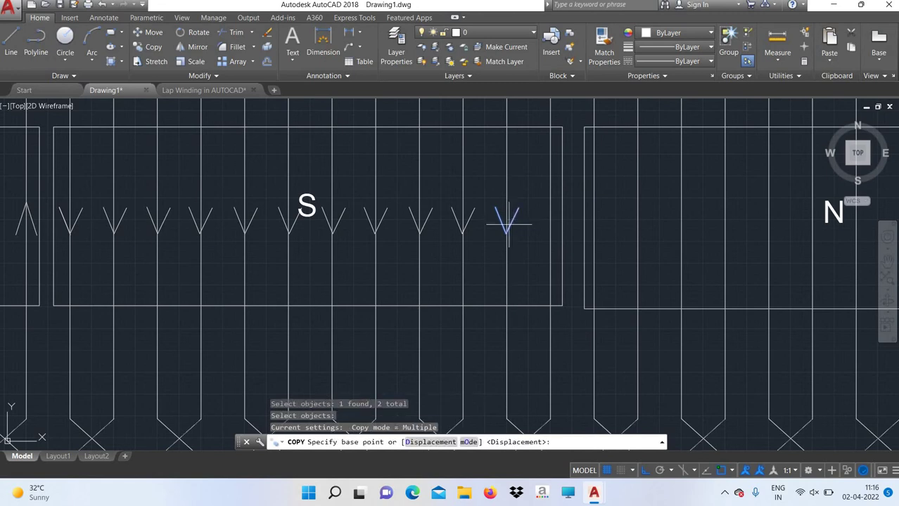
{"action": "left_click", "coordinate": [507, 230]}
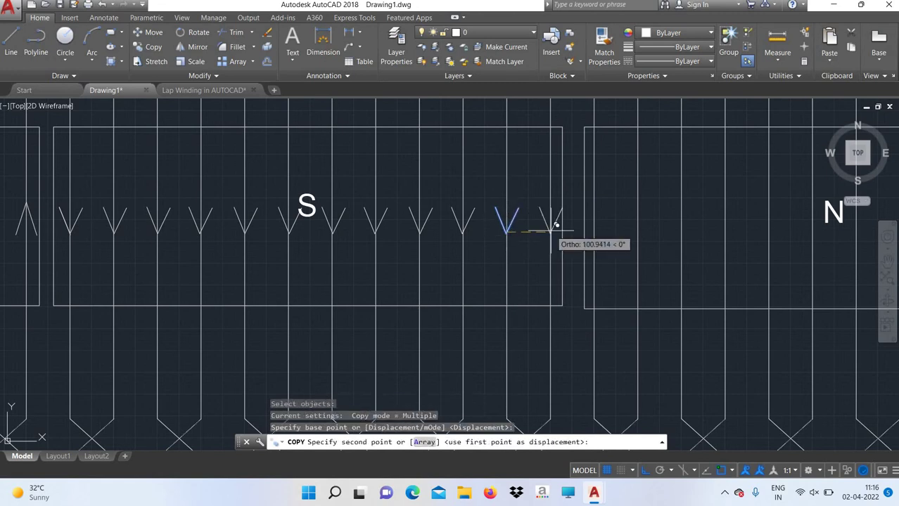
{"action": "left_click", "coordinate": [554, 227]}
{"action": "right_click", "coordinate": [533, 205]}
{"action": "left_click", "coordinate": [538, 228]}
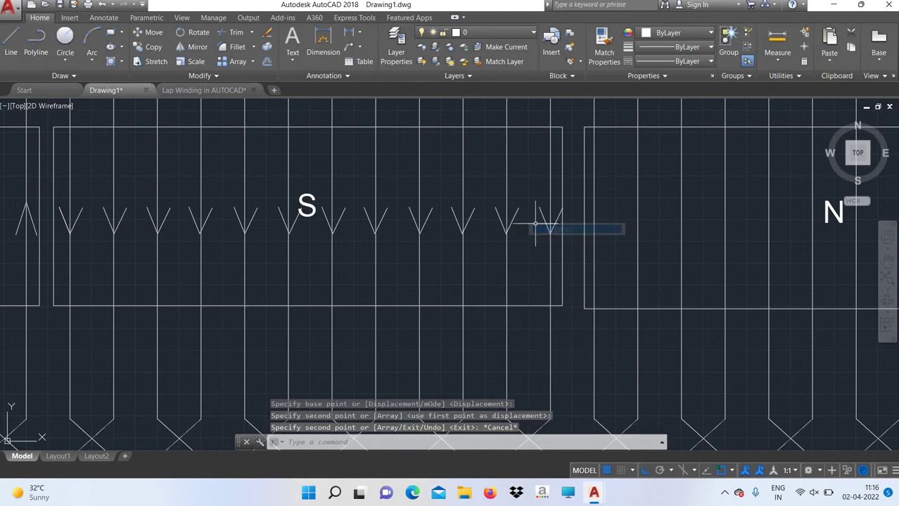
{"action": "scroll", "coordinate": [202, 326], "scroll_direction": "down", "scroll_amount": 2}
{"action": "scroll", "coordinate": [206, 329], "scroll_direction": "down", "scroll_amount": 2}
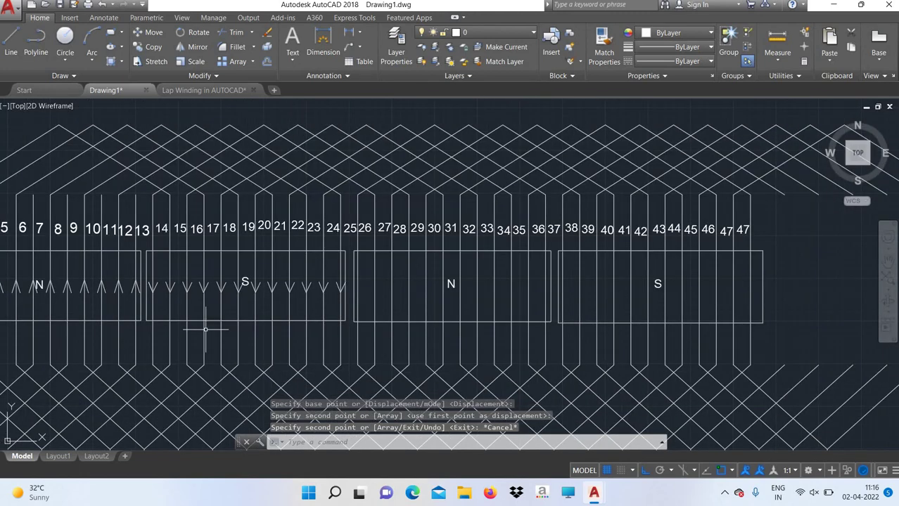
{"action": "scroll", "coordinate": [161, 334], "scroll_direction": "down", "scroll_amount": 1}
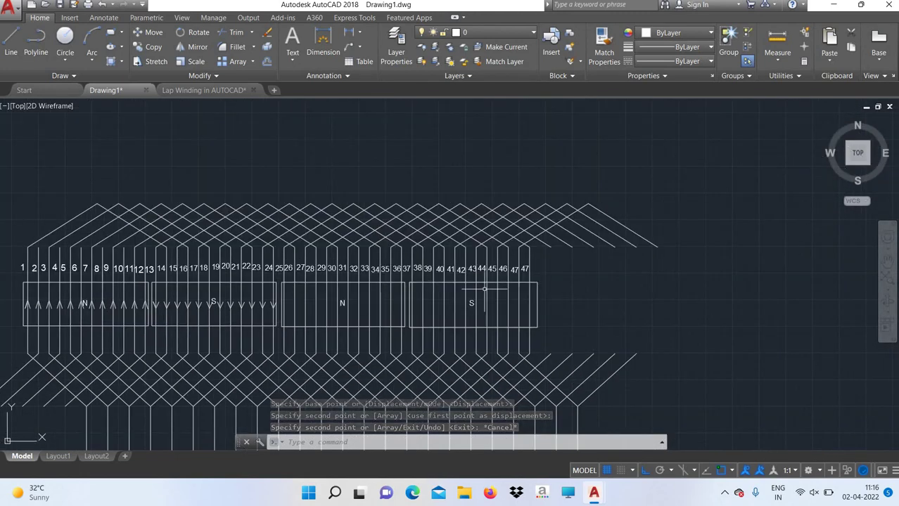
{"action": "scroll", "coordinate": [484, 288], "scroll_direction": "up", "scroll_amount": 2}
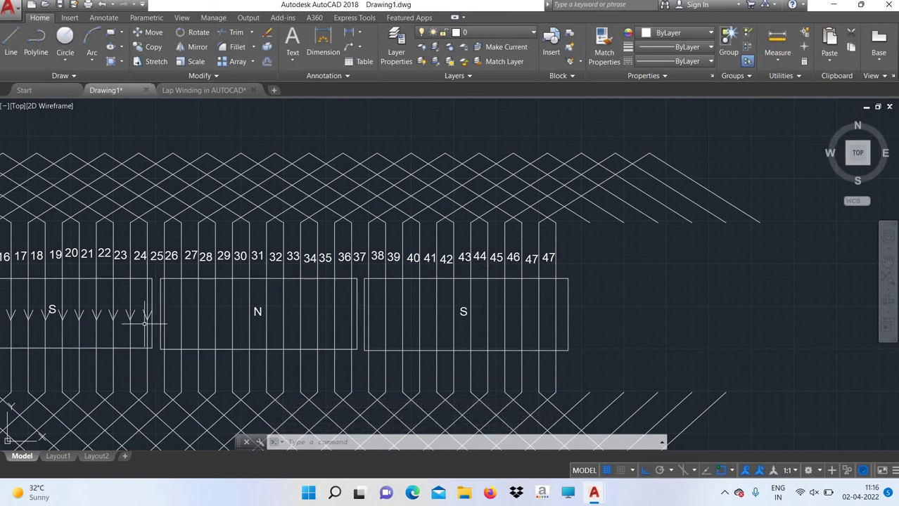
Copy the last S-box arrow onto the first four slots of the second S pole box.
{"action": "type", "text": "copy"}
{"action": "key", "text": "Return"}
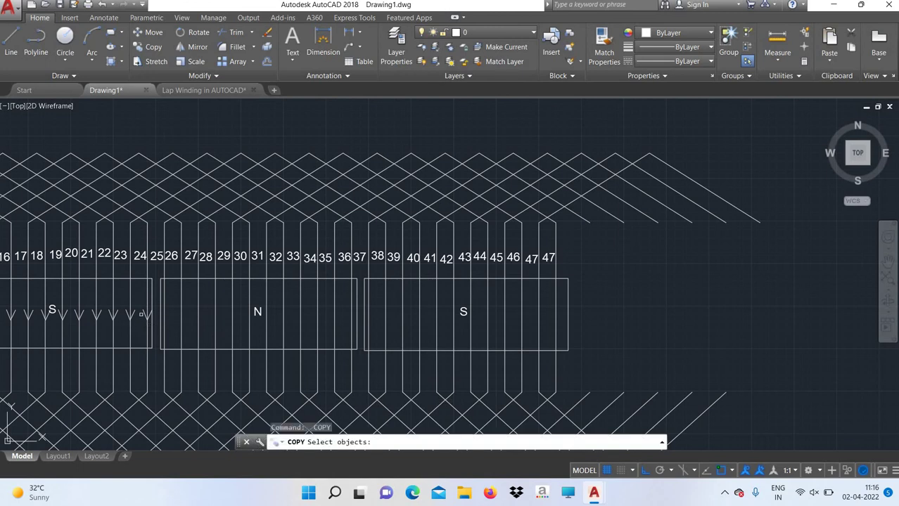
{"action": "left_click", "coordinate": [145, 314]}
{"action": "left_click", "coordinate": [145, 316]}
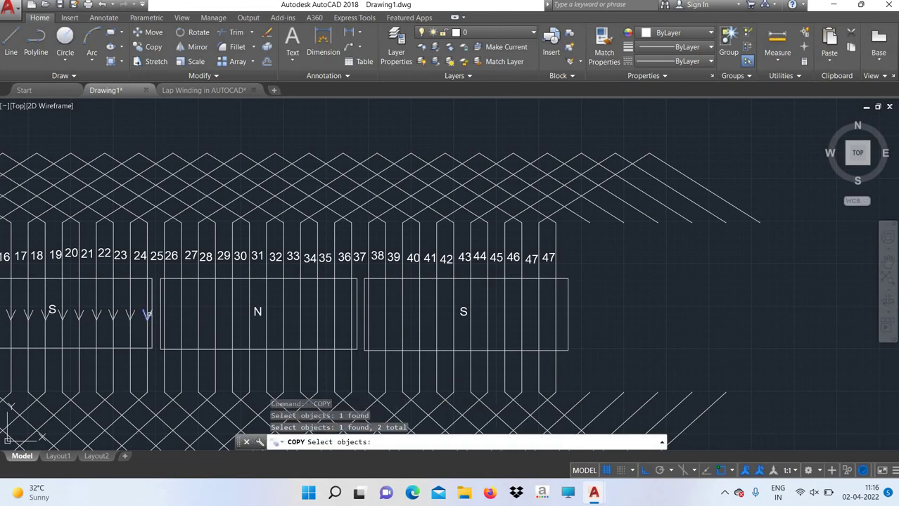
{"action": "key", "text": "Return"}
{"action": "left_click", "coordinate": [146, 316]}
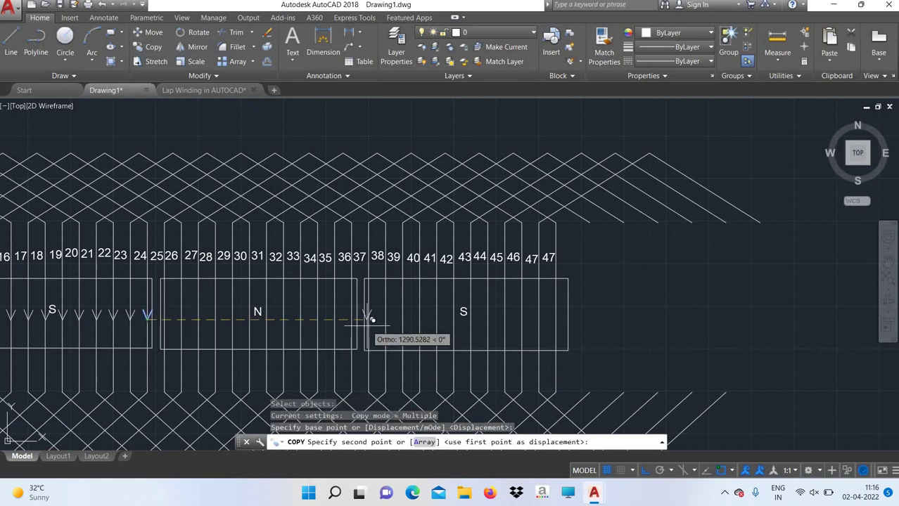
{"action": "scroll", "coordinate": [370, 318], "scroll_direction": "up", "scroll_amount": 4}
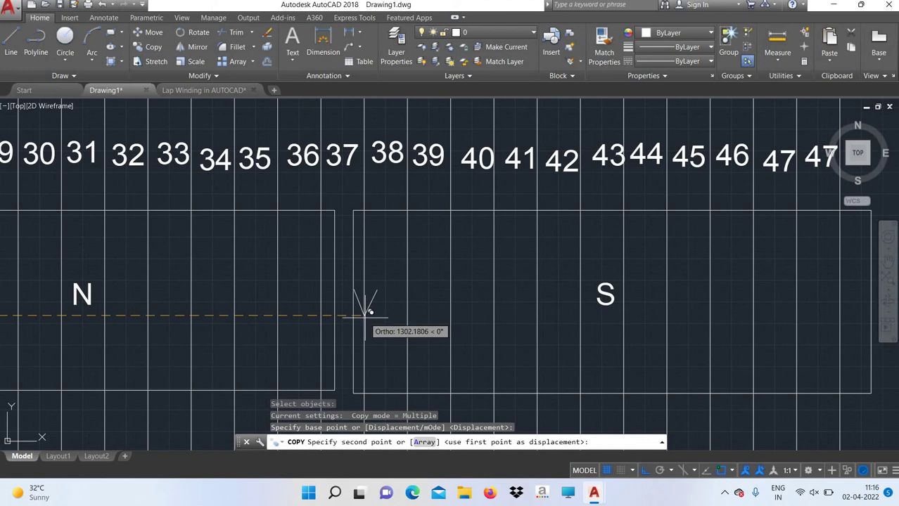
{"action": "left_click", "coordinate": [365, 315]}
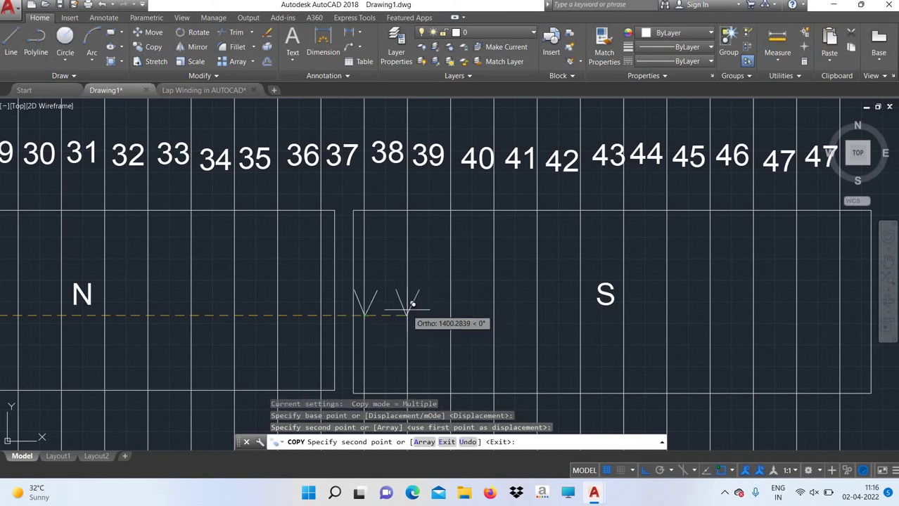
{"action": "left_click", "coordinate": [407, 313]}
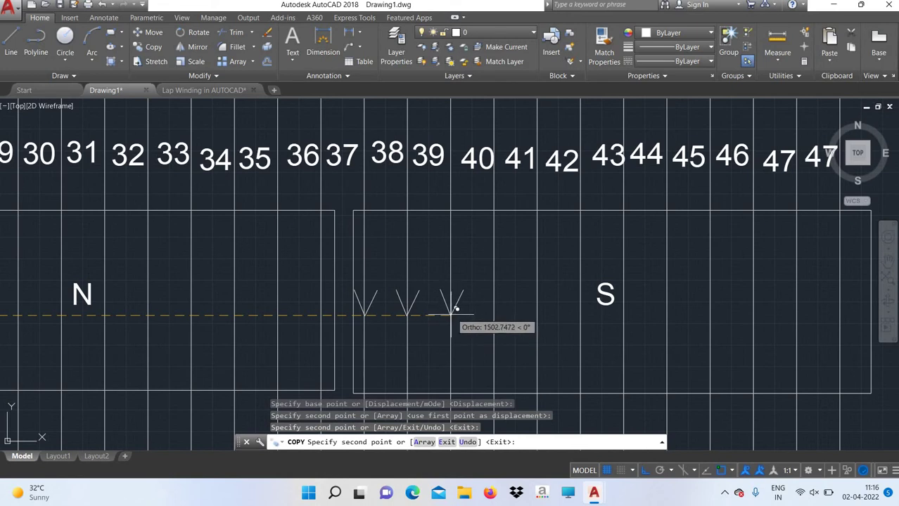
{"action": "left_click", "coordinate": [451, 313]}
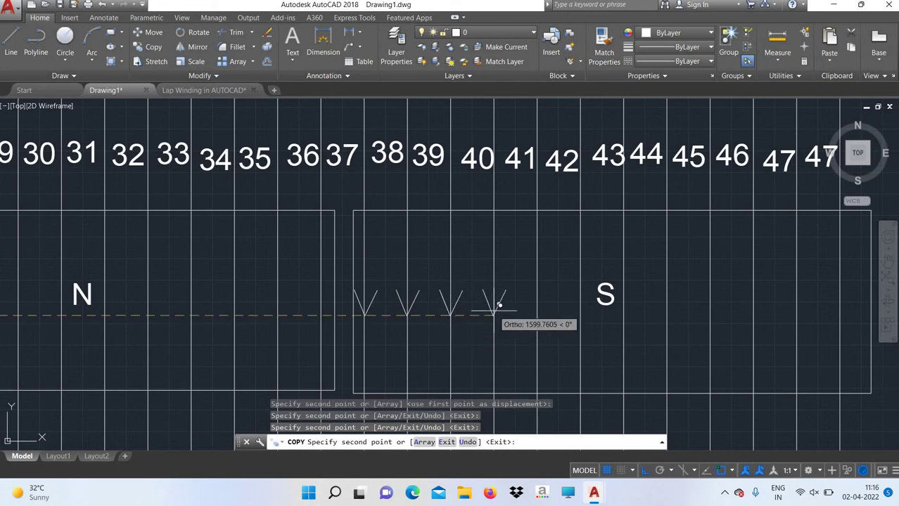
{"action": "left_click", "coordinate": [494, 310]}
{"action": "scroll", "coordinate": [373, 323], "scroll_direction": "down", "scroll_amount": 2}
{"action": "scroll", "coordinate": [436, 316], "scroll_direction": "down", "scroll_amount": 2}
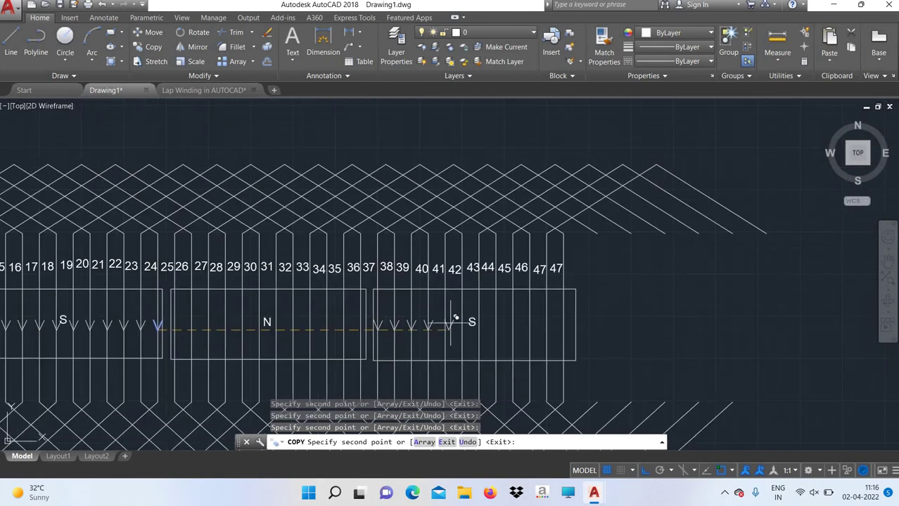
{"action": "scroll", "coordinate": [492, 313], "scroll_direction": "up", "scroll_amount": 2}
{"action": "scroll", "coordinate": [500, 365], "scroll_direction": "up", "scroll_amount": 2}
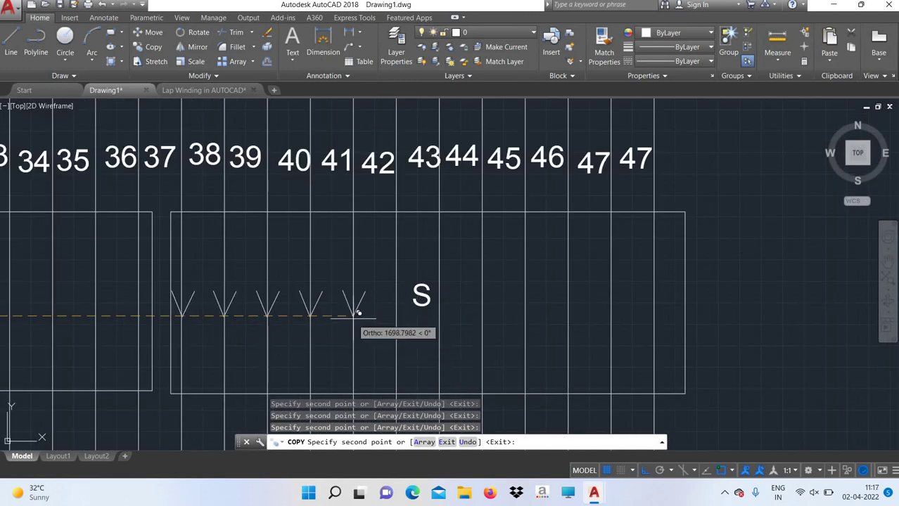
Place arrows at the remaining eight slots through the box's end, then end copying.
{"action": "left_click", "coordinate": [356, 318]}
{"action": "left_click", "coordinate": [402, 306]}
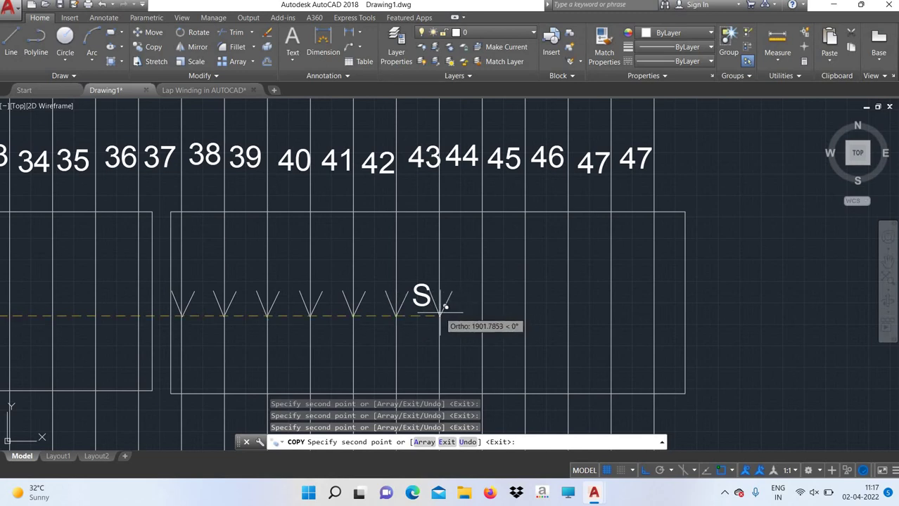
{"action": "left_click", "coordinate": [441, 312]}
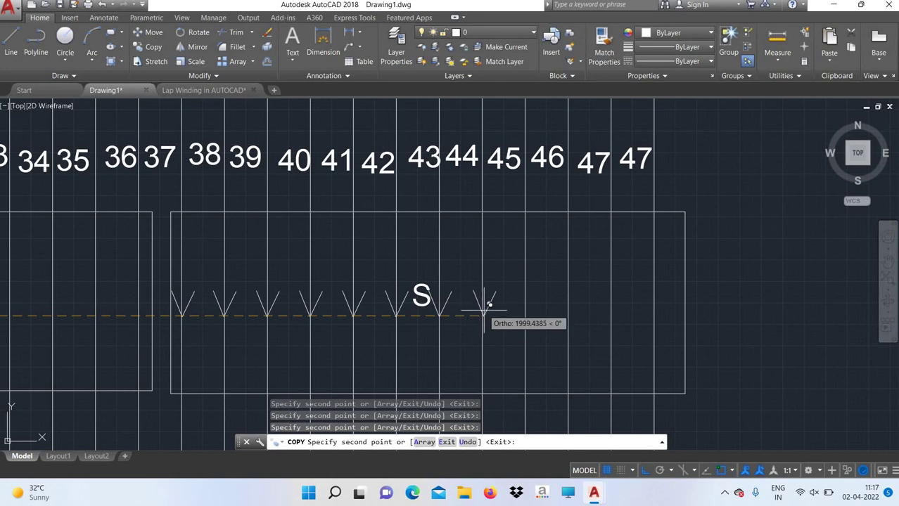
{"action": "left_click", "coordinate": [482, 313]}
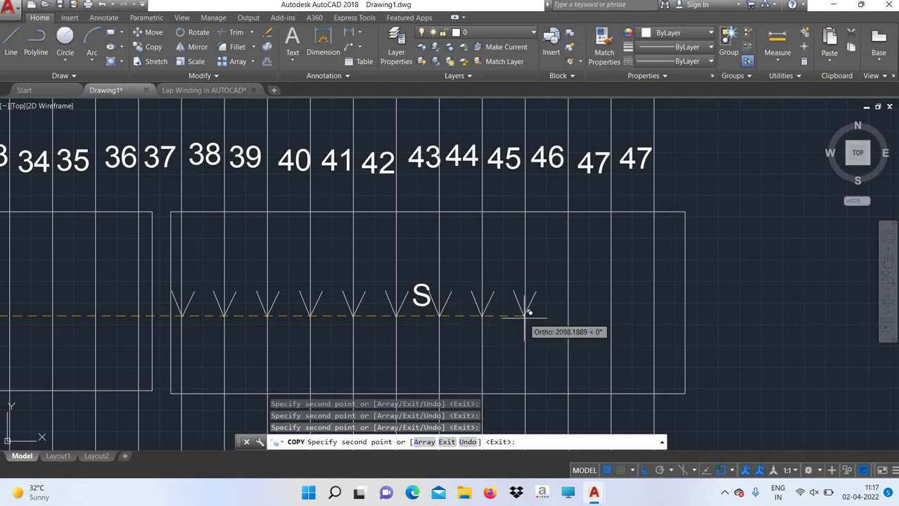
{"action": "left_click", "coordinate": [528, 313]}
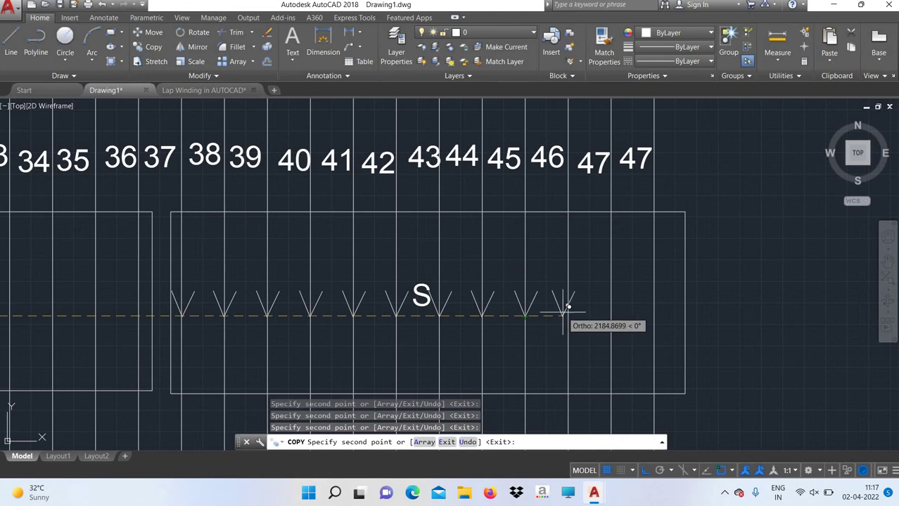
{"action": "left_click", "coordinate": [569, 313]}
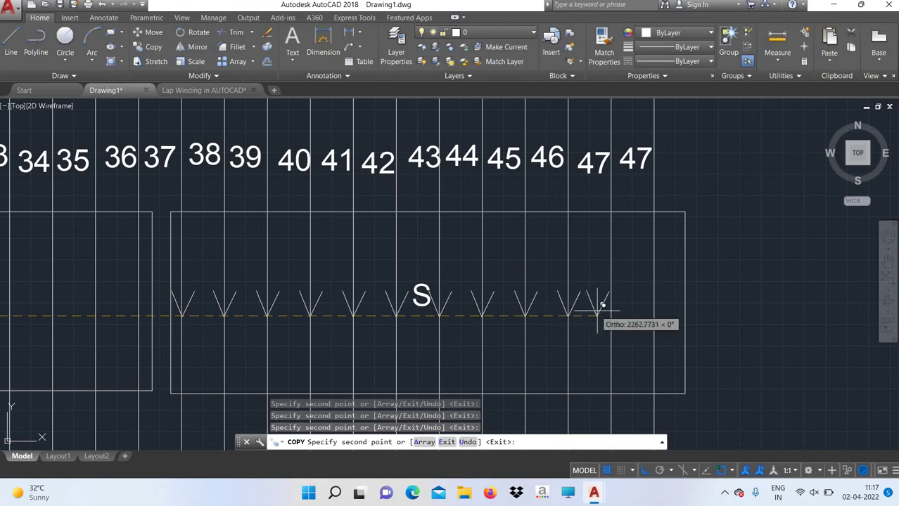
{"action": "left_click", "coordinate": [613, 313]}
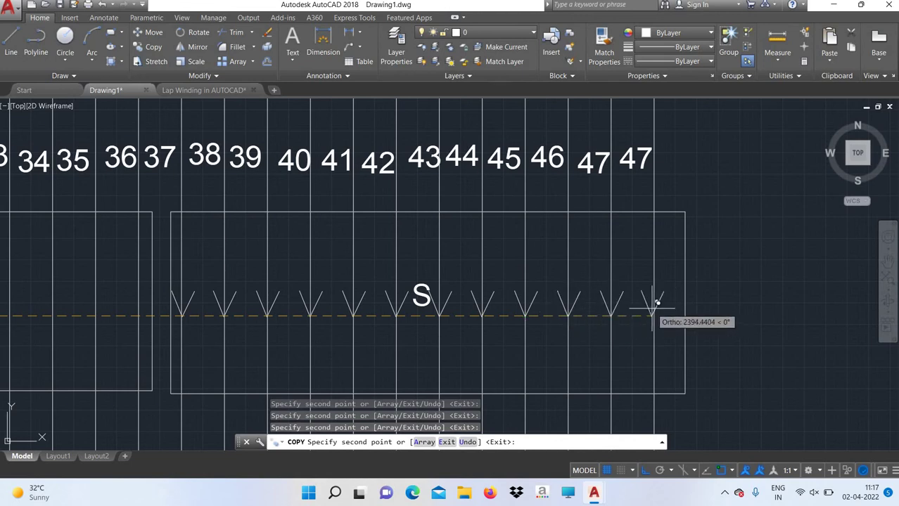
{"action": "left_click", "coordinate": [658, 303]}
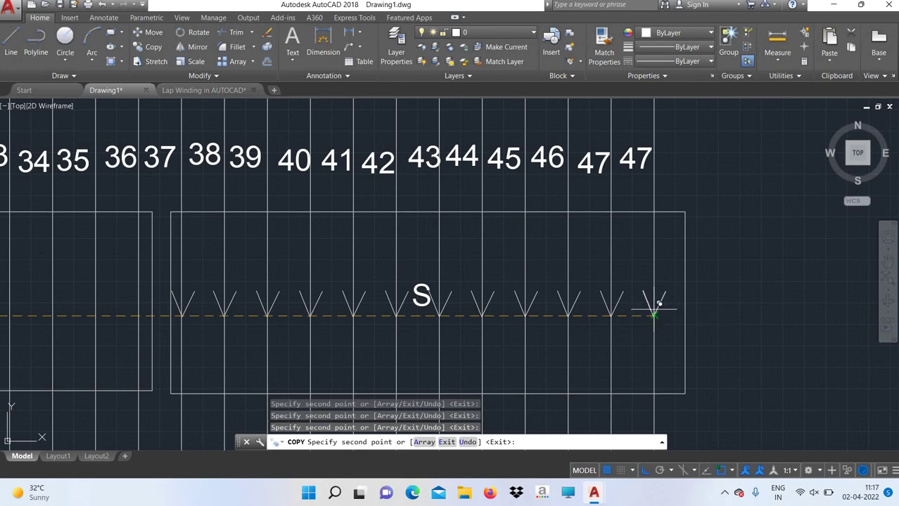
{"action": "scroll", "coordinate": [276, 367], "scroll_direction": "down", "scroll_amount": 2}
{"action": "scroll", "coordinate": [274, 368], "scroll_direction": "down", "scroll_amount": 4}
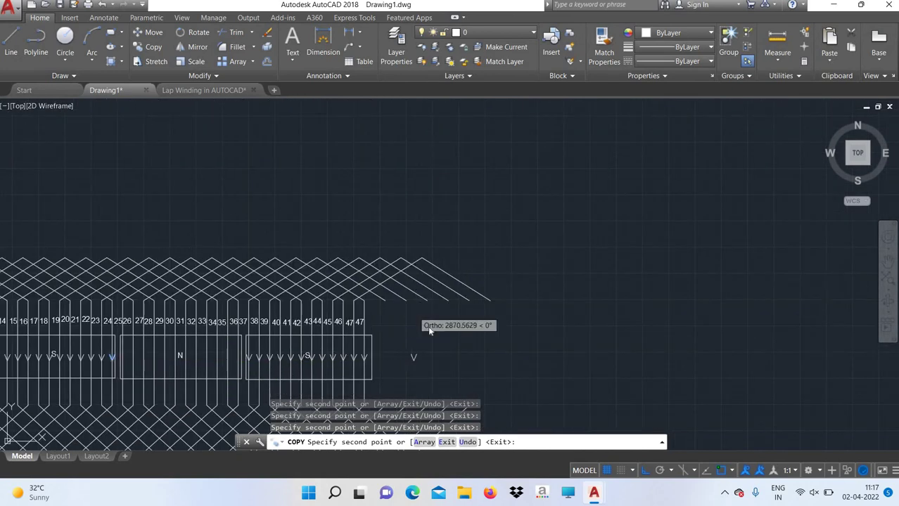
{"action": "right_click", "coordinate": [416, 312]}
{"action": "left_click", "coordinate": [428, 329]}
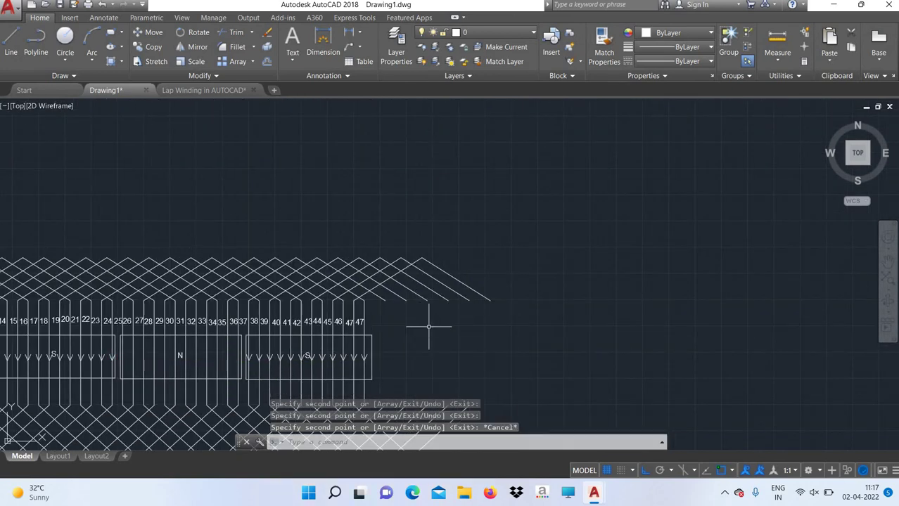
Zoom to the whole drawing and pan to bring the middle N pole box into view.
{"action": "type", "text": "z"}
{"action": "key", "text": "Return"}
{"action": "type", "text": "all"}
{"action": "key", "text": "Return"}
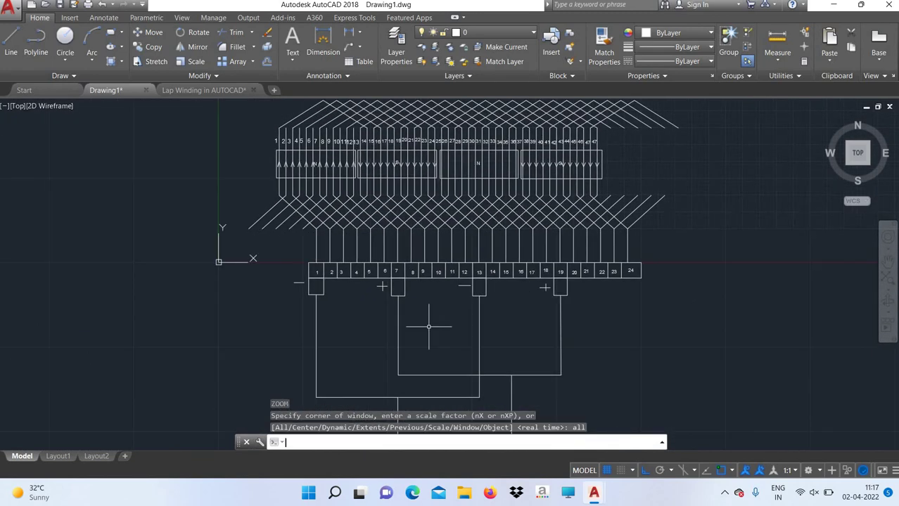
{"action": "type", "text": "p"}
{"action": "key", "text": "Return"}
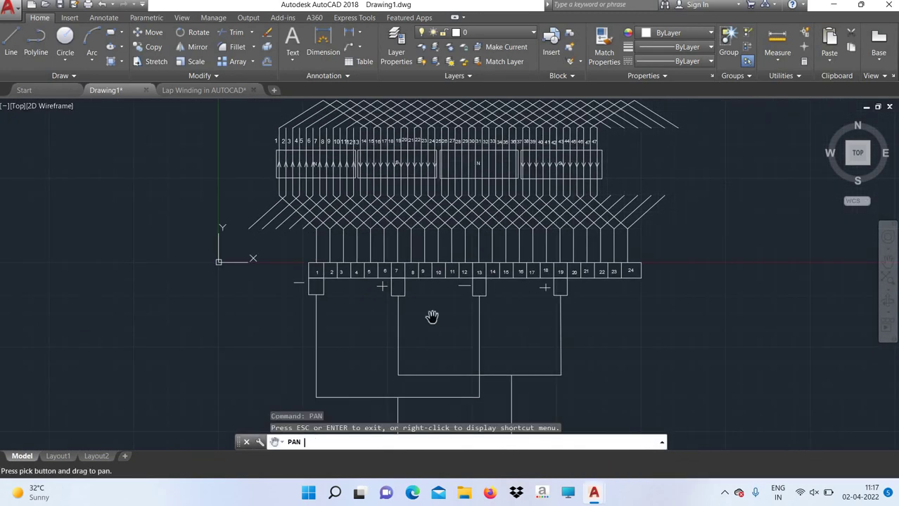
{"action": "left_click_drag", "start_coordinate": [484, 186], "coordinate": [392, 297]}
{"action": "right_click", "coordinate": [393, 297]}
{"action": "left_click", "coordinate": [398, 299]}
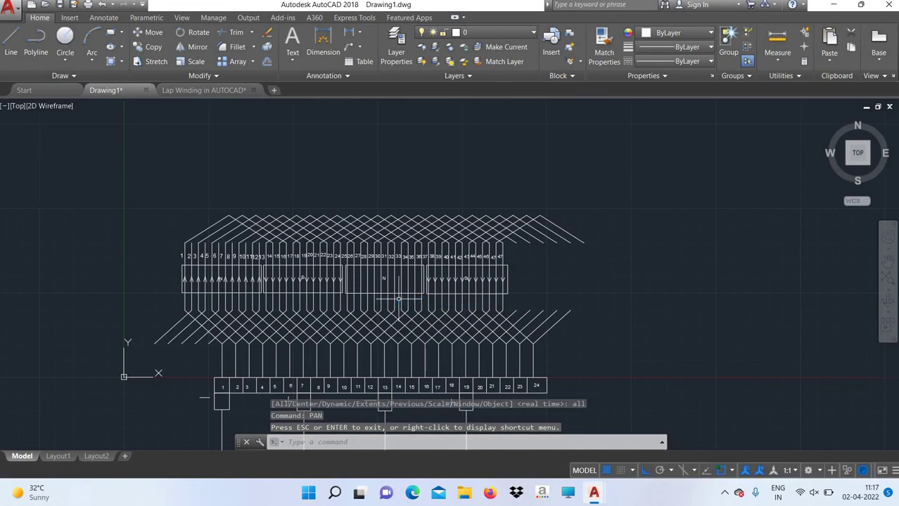
{"action": "scroll", "coordinate": [398, 299], "scroll_direction": "up", "scroll_amount": 3}
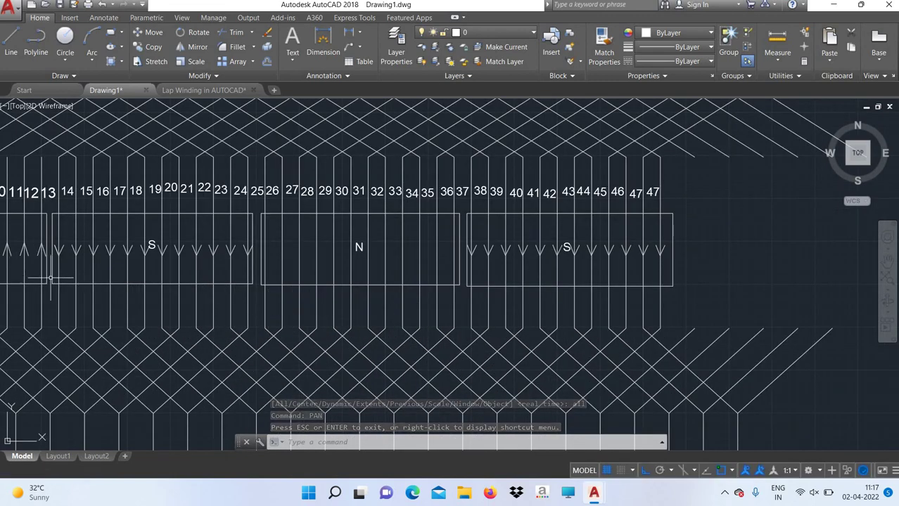
Copy the up arrow from slot 13 onto the first two coil sides in the N box.
{"action": "type", "text": "c"}
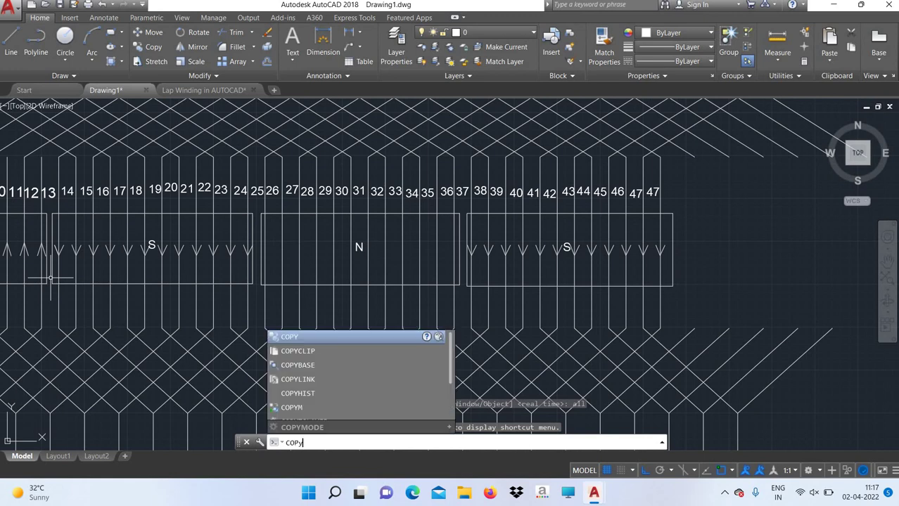
{"action": "key", "text": "Return"}
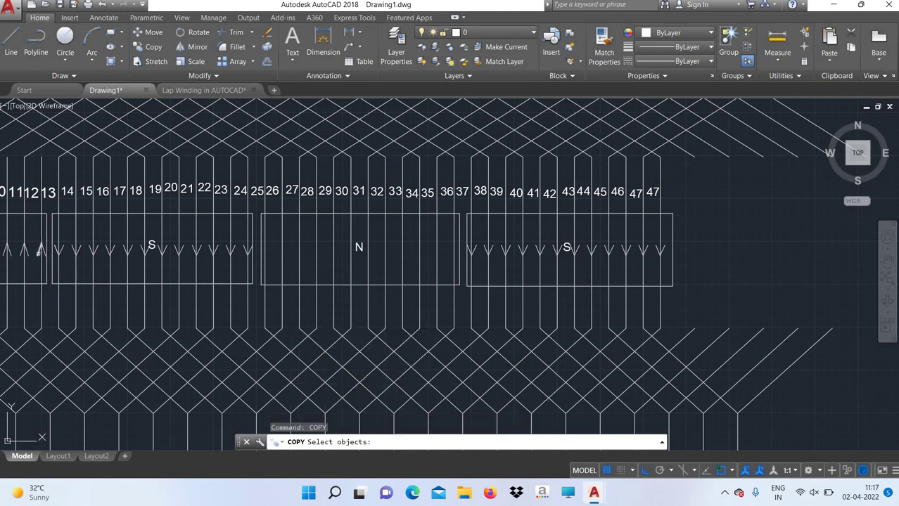
{"action": "left_click", "coordinate": [41, 250]}
{"action": "left_click", "coordinate": [41, 250]}
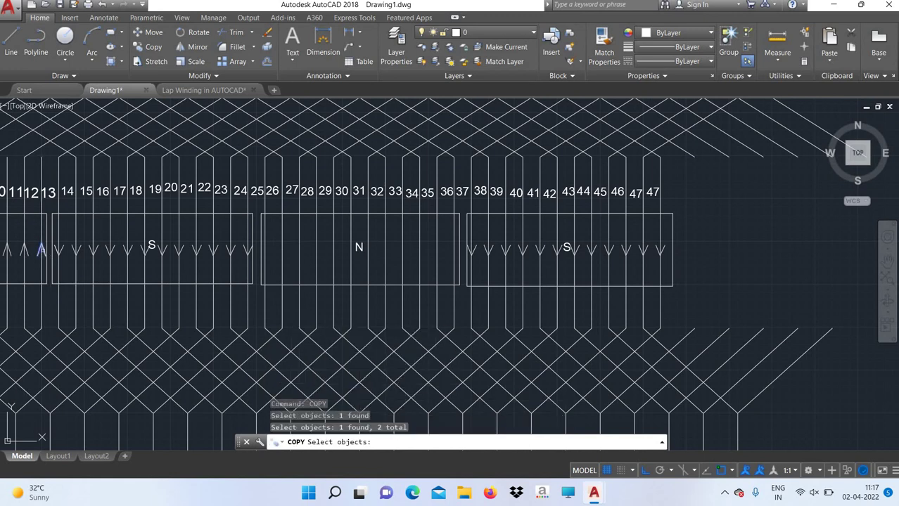
{"action": "key", "text": "Return"}
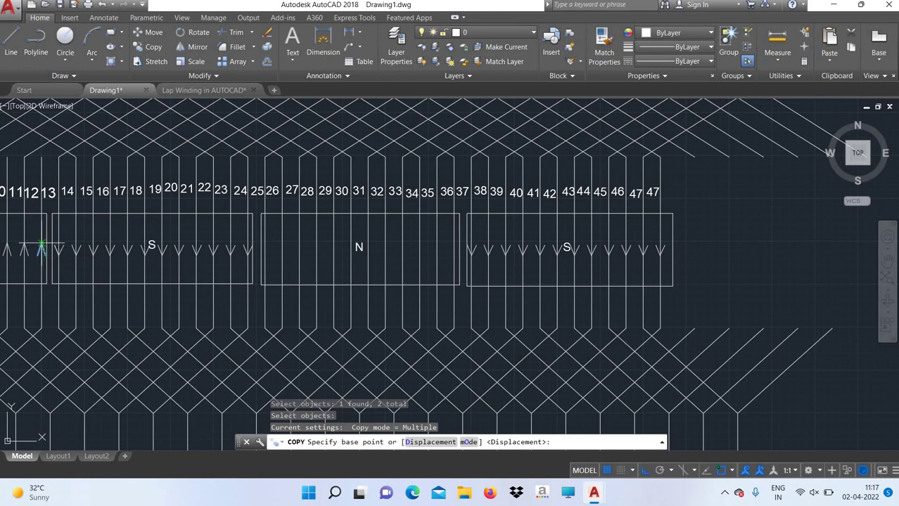
{"action": "left_click", "coordinate": [41, 246]}
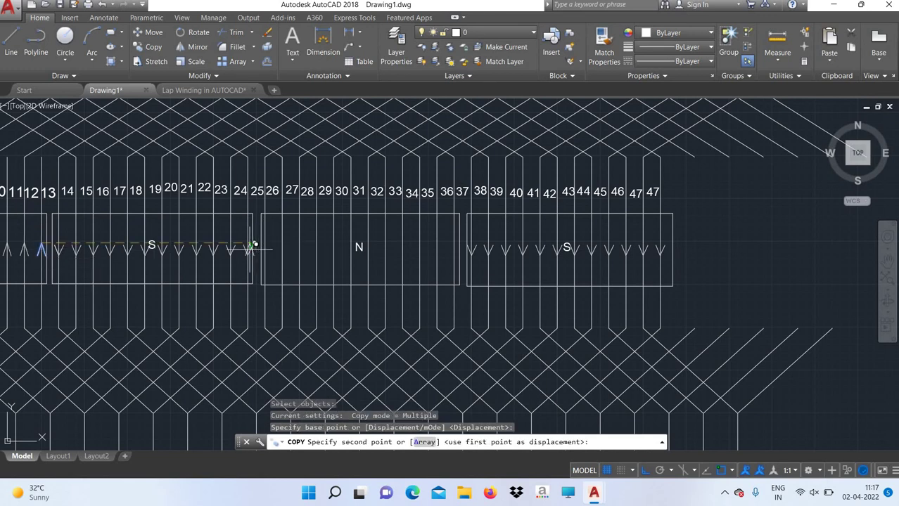
{"action": "scroll", "coordinate": [254, 245], "scroll_direction": "up", "scroll_amount": 1}
{"action": "scroll", "coordinate": [261, 245], "scroll_direction": "up", "scroll_amount": 1}
{"action": "scroll", "coordinate": [261, 239], "scroll_direction": "up", "scroll_amount": 1}
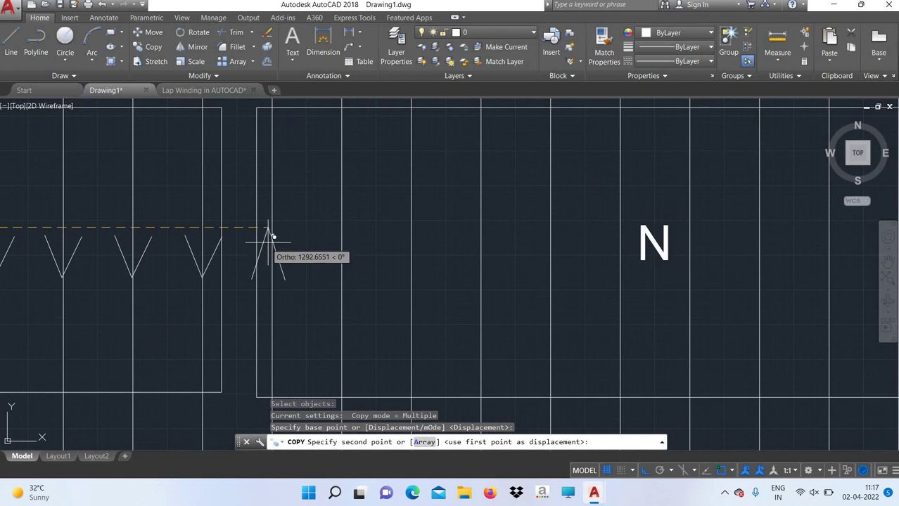
{"action": "left_click", "coordinate": [273, 235]}
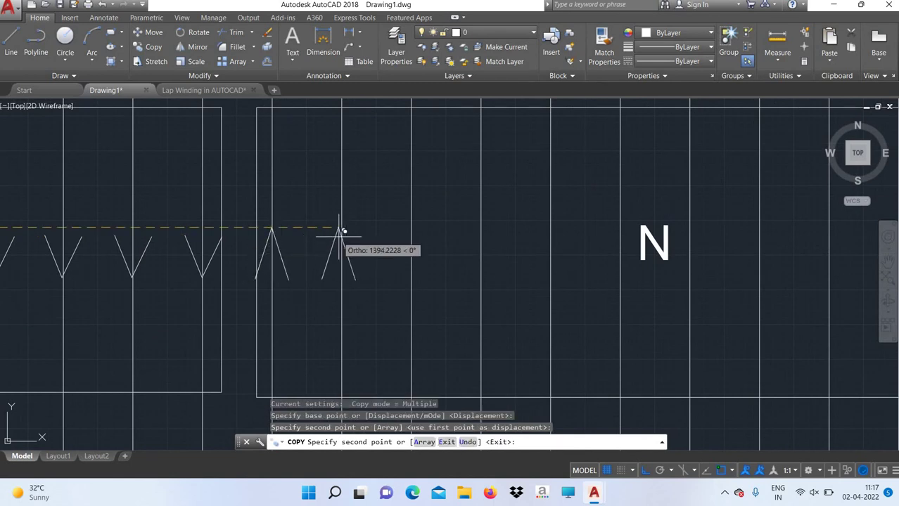
{"action": "left_click", "coordinate": [345, 228]}
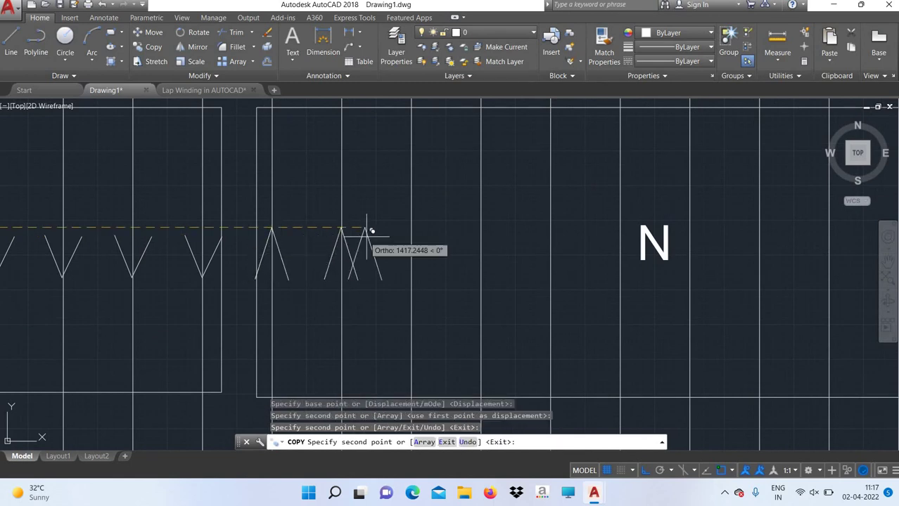
{"action": "scroll", "coordinate": [373, 245], "scroll_direction": "down", "scroll_amount": 4}
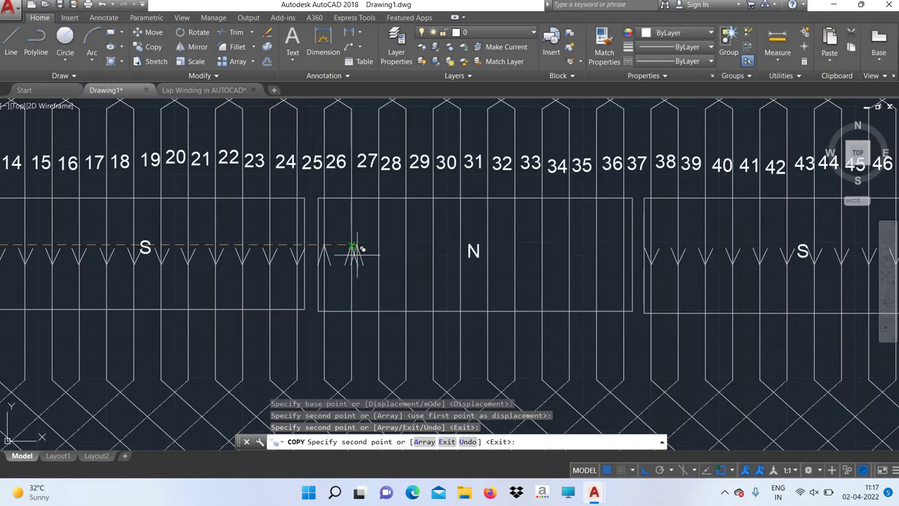
Add up arrows on the remaining coil sides through slot 37, then finish copying.
{"action": "left_click", "coordinate": [382, 247]}
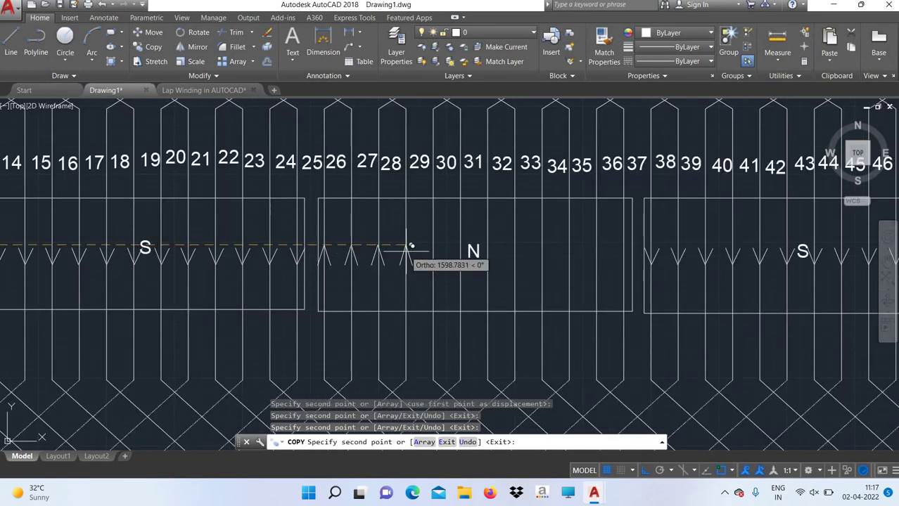
{"action": "left_click", "coordinate": [409, 246]}
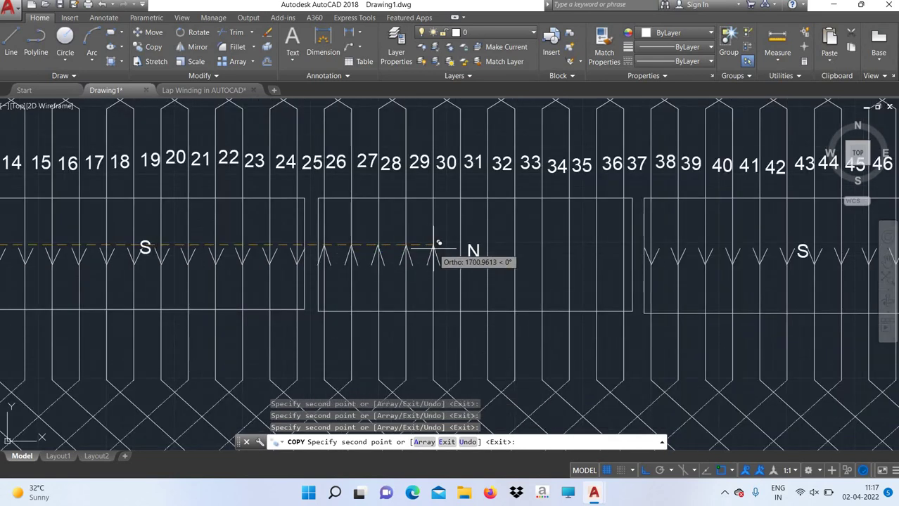
{"action": "left_click", "coordinate": [433, 246]}
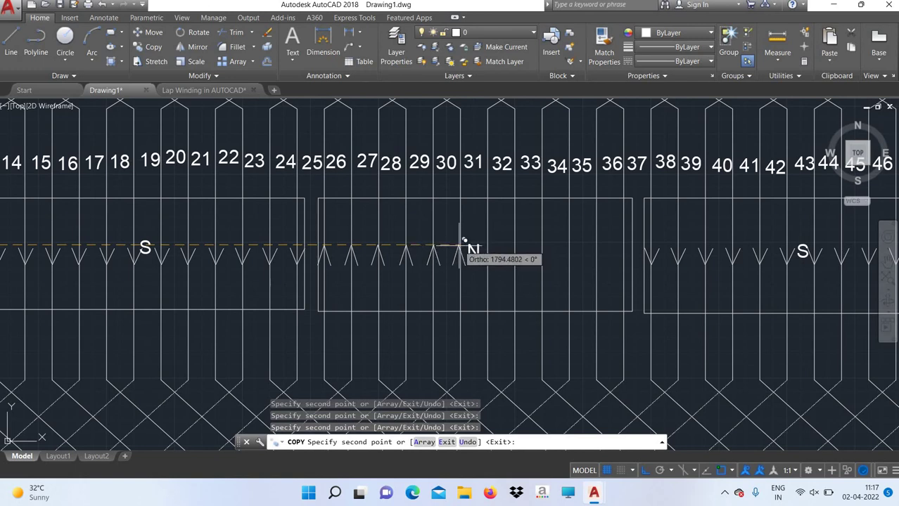
{"action": "left_click", "coordinate": [460, 245]}
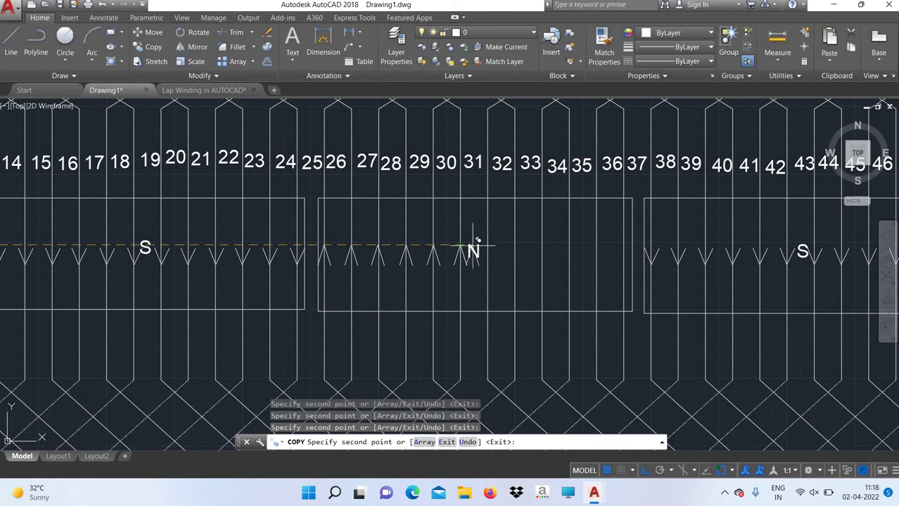
{"action": "left_click", "coordinate": [492, 239]}
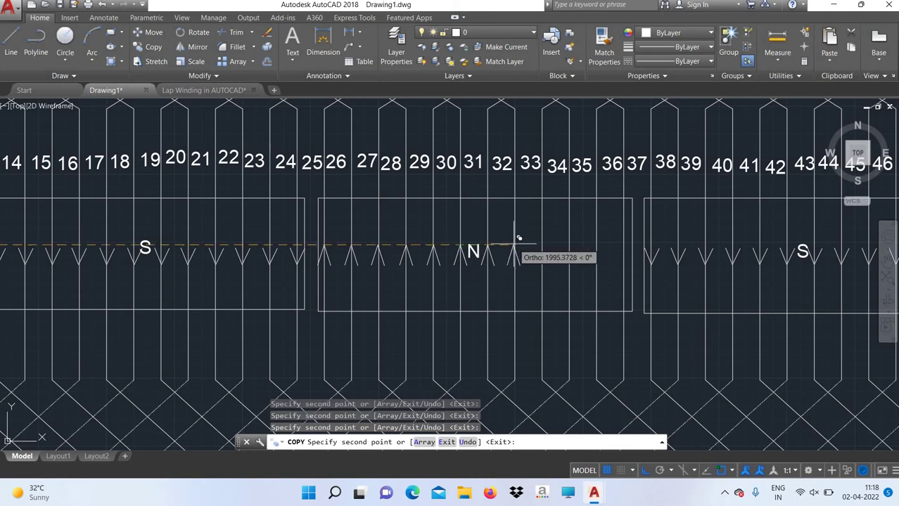
{"action": "left_click", "coordinate": [519, 239]}
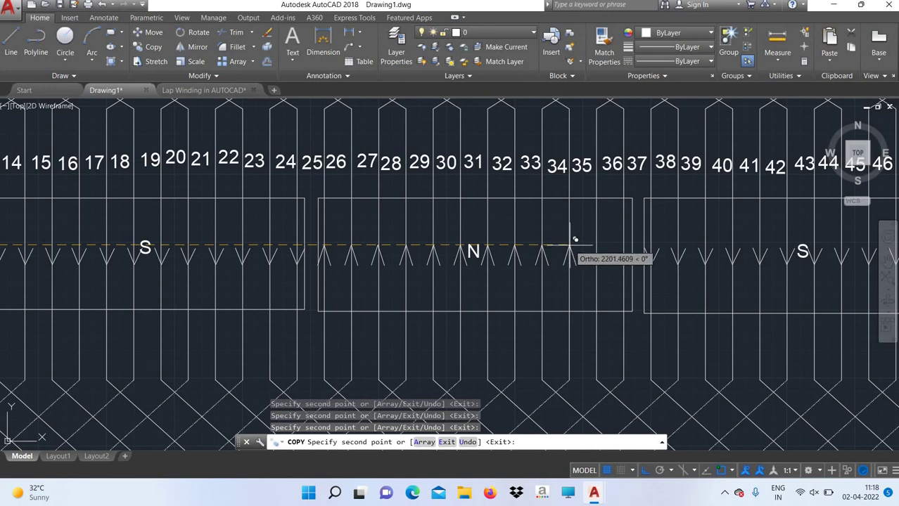
{"action": "left_click", "coordinate": [569, 239]}
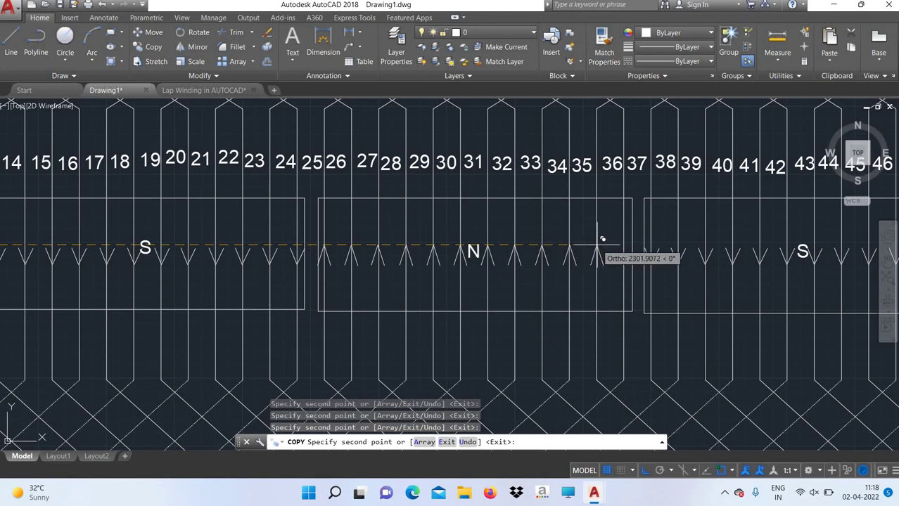
{"action": "left_click", "coordinate": [597, 239]}
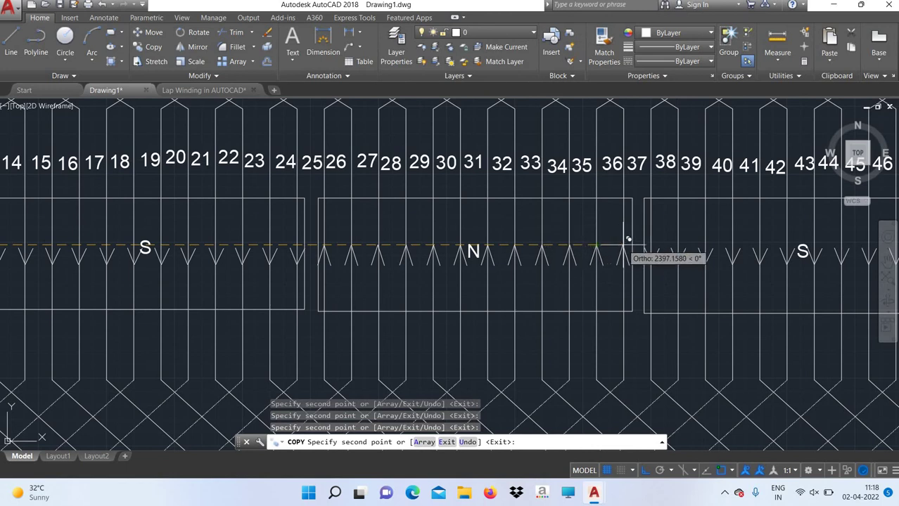
{"action": "right_click", "coordinate": [543, 215]}
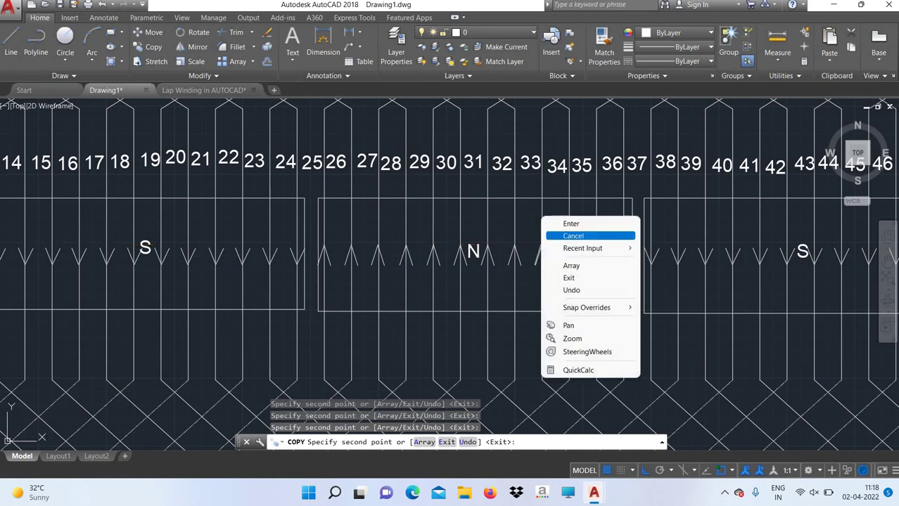
{"action": "left_click", "coordinate": [543, 233]}
{"action": "type", "text": "z"}
{"action": "key", "text": "Return"}
{"action": "type", "text": "all"}
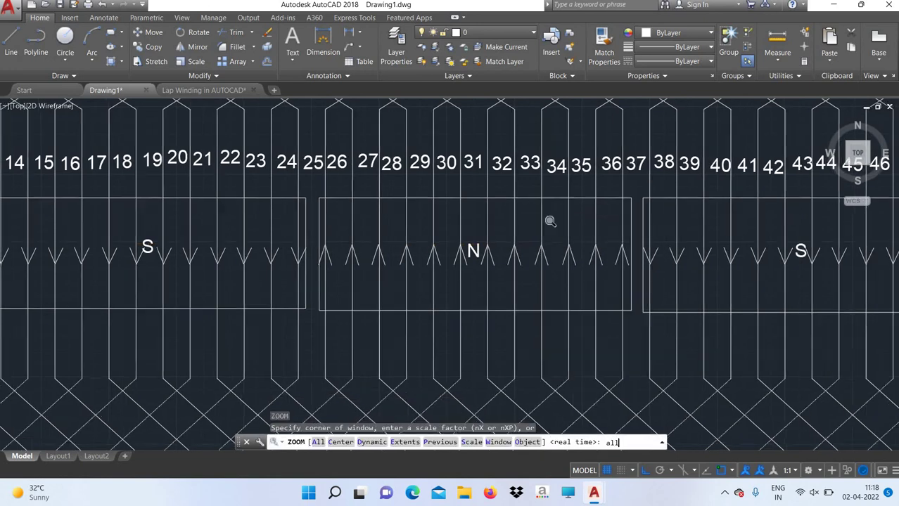
{"action": "scroll", "coordinate": [543, 232], "scroll_direction": "down", "scroll_amount": 5}
{"action": "type", "text": "ll"}
{"action": "key", "text": "Return"}
{"action": "type", "text": "pan"}
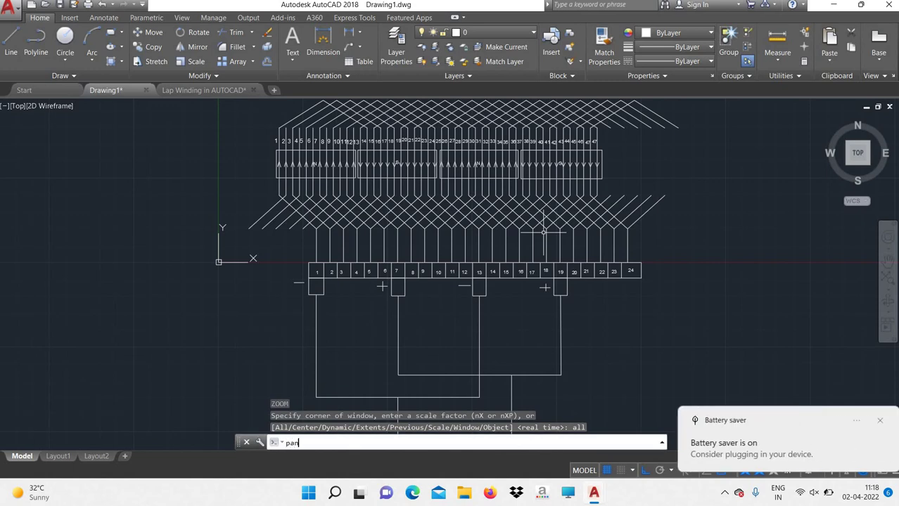
{"action": "key", "text": "Return"}
{"action": "left_click_drag", "start_coordinate": [470, 174], "coordinate": [423, 237]}
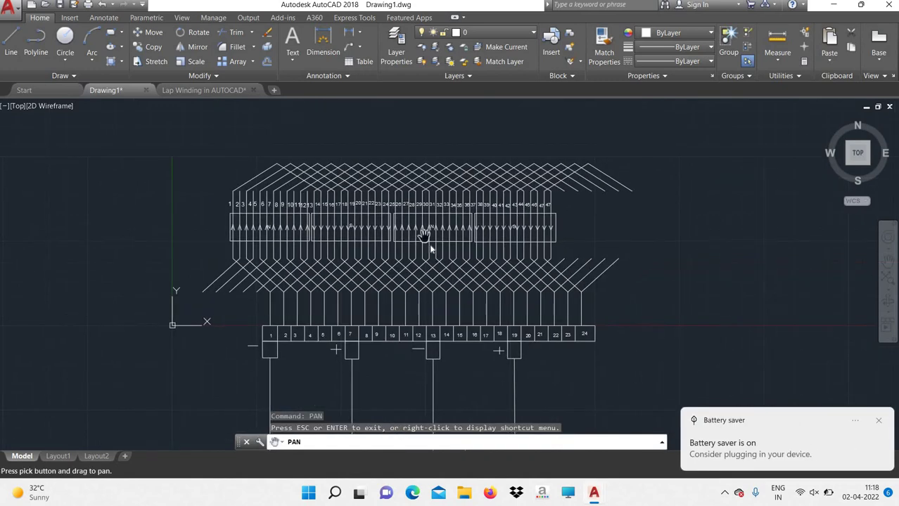
{"action": "right_click", "coordinate": [427, 240]}
{"action": "left_click", "coordinate": [451, 245]}
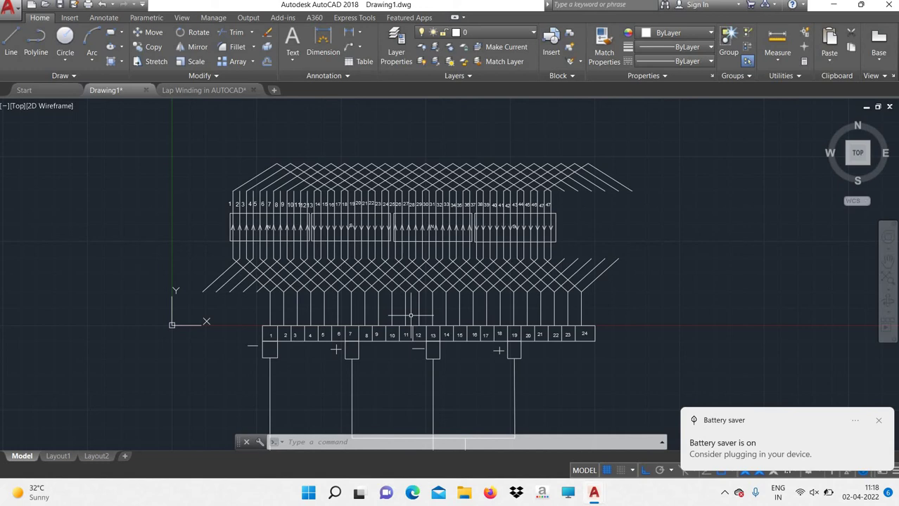
{"action": "scroll", "coordinate": [364, 294], "scroll_direction": "up", "scroll_amount": 2}
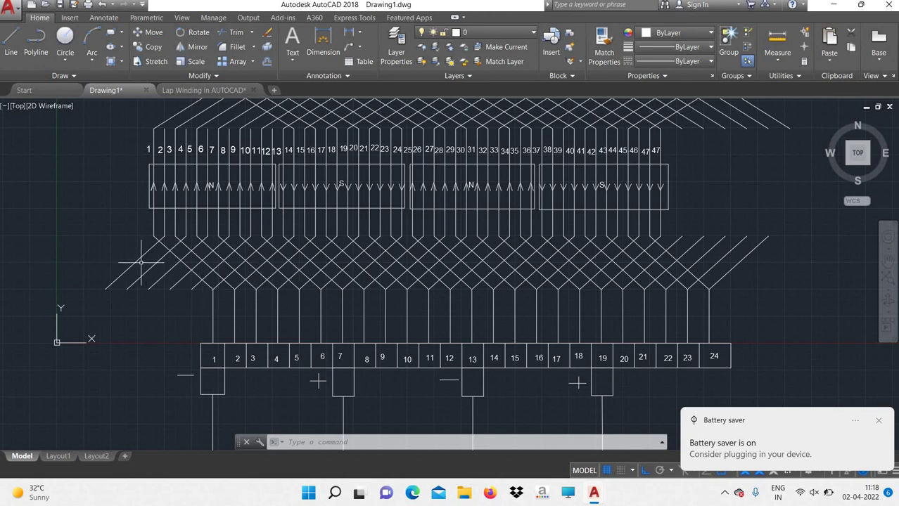
{"action": "mouse_move", "coordinate": [136, 262]}
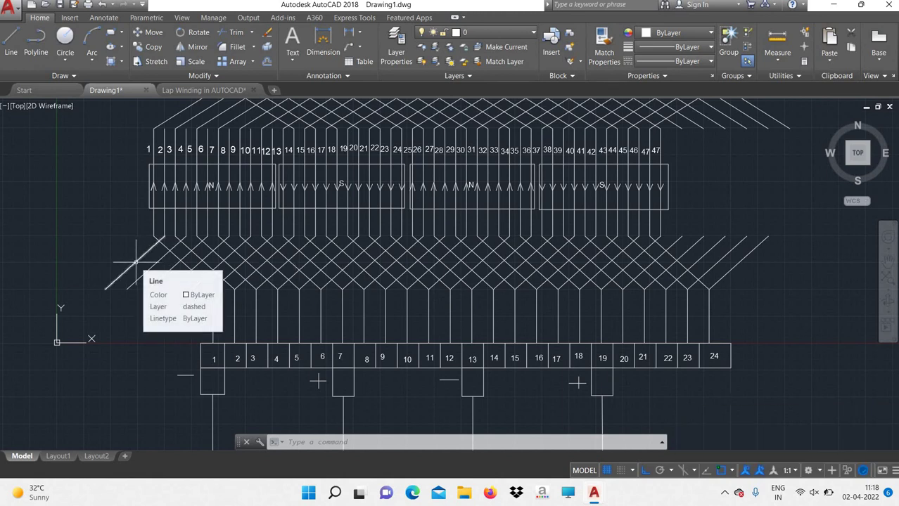
{"action": "type", "text": "l"}
{"action": "key", "text": "Return"}
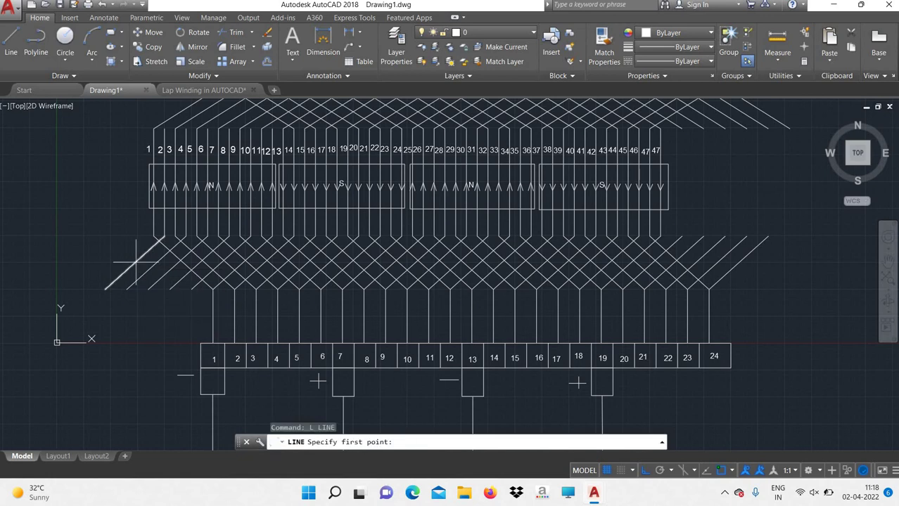
{"action": "left_click", "coordinate": [135, 263]}
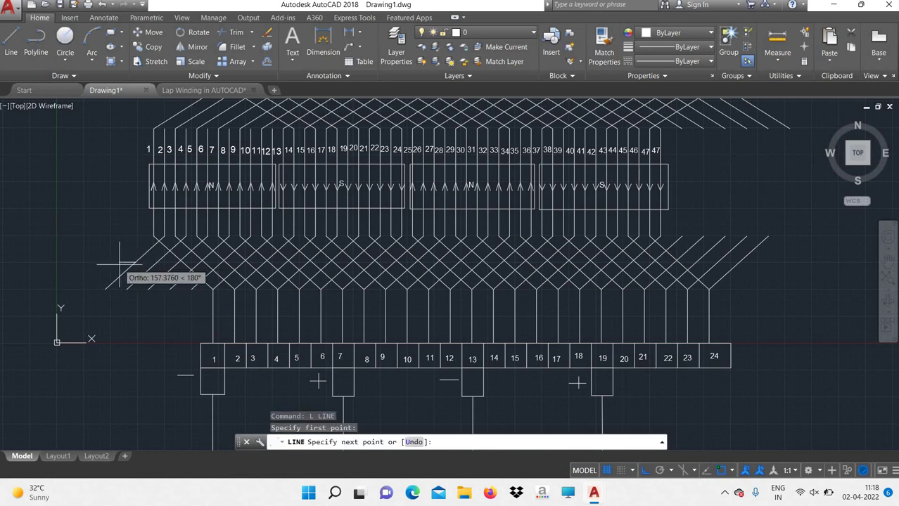
{"action": "left_click", "coordinate": [120, 265]}
{"action": "left_click", "coordinate": [132, 263]}
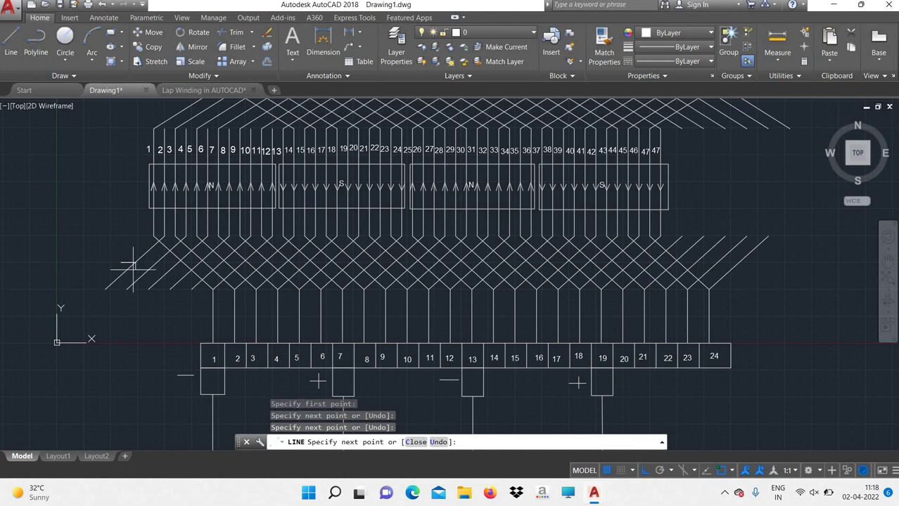
{"action": "right_click", "coordinate": [170, 262]}
{"action": "left_click", "coordinate": [184, 275]}
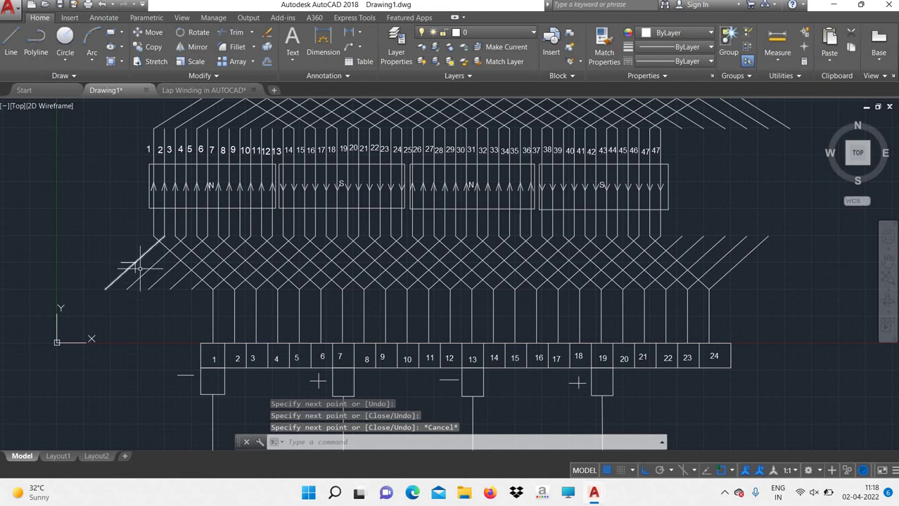
{"action": "type", "text": "ct o"}
{"action": "key", "text": "Return"}
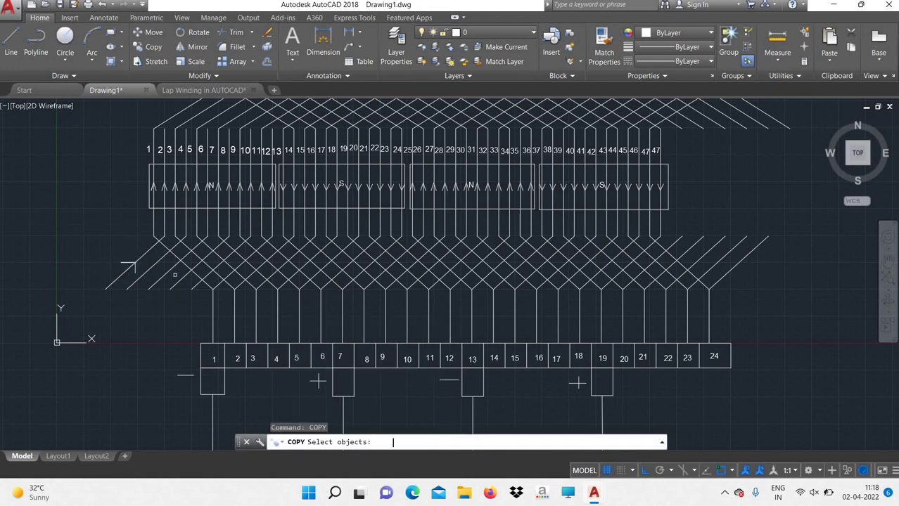
{"action": "scroll", "coordinate": [261, 284], "scroll_direction": "up", "scroll_amount": 2}
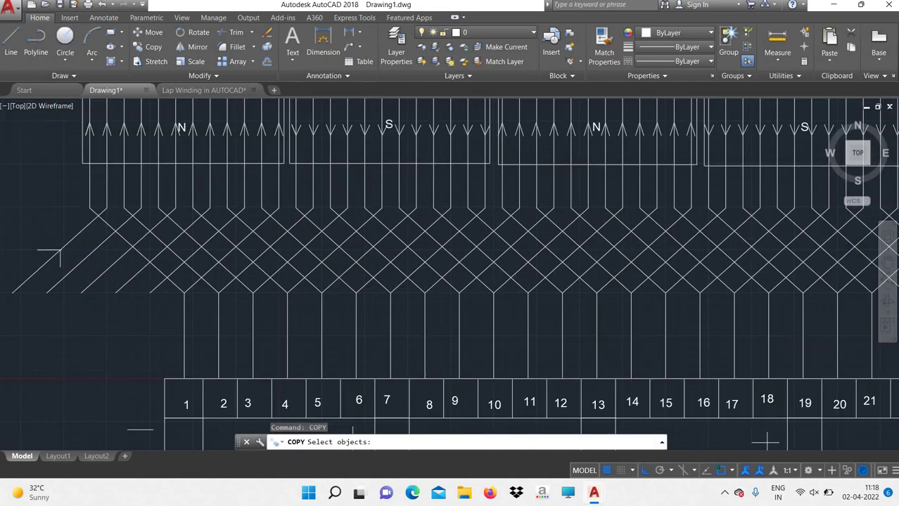
{"action": "scroll", "coordinate": [260, 286], "scroll_direction": "down", "scroll_amount": 2}
{"action": "left_click", "coordinate": [127, 265]}
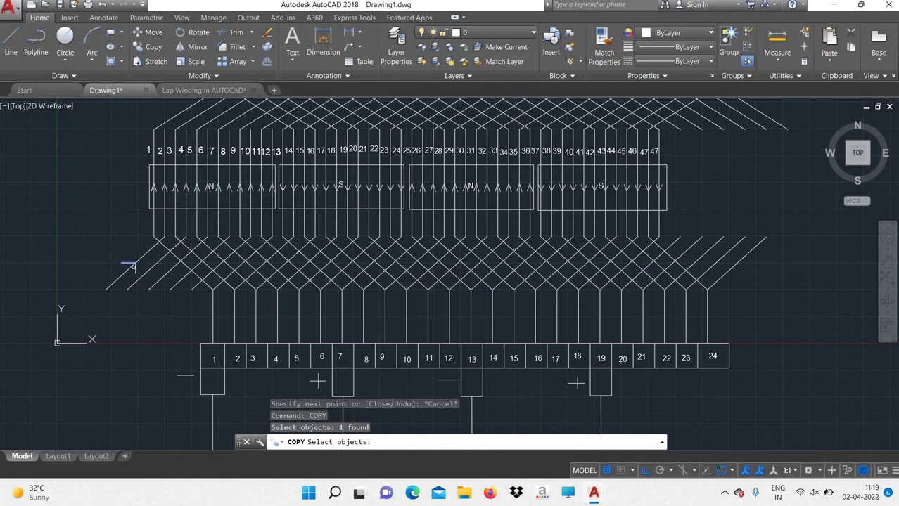
{"action": "left_click", "coordinate": [130, 266]}
{"action": "key", "text": "Return"}
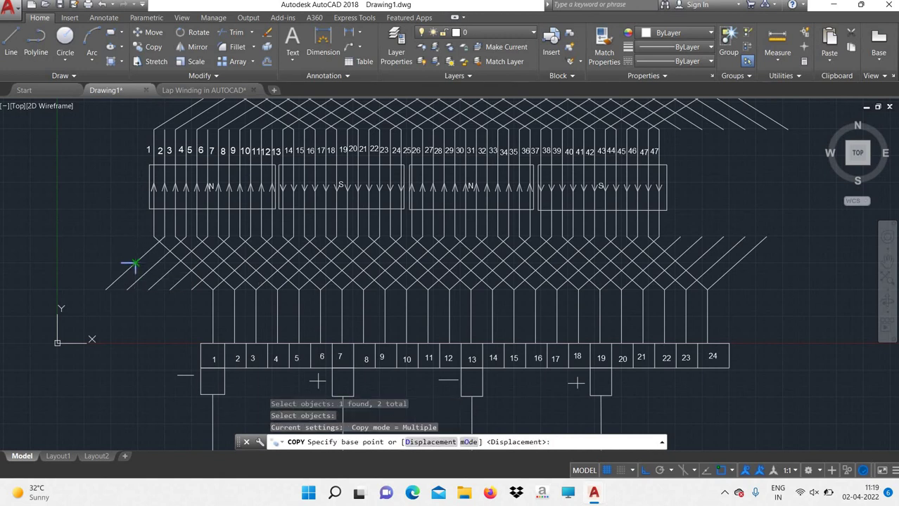
{"action": "left_click", "coordinate": [132, 264]}
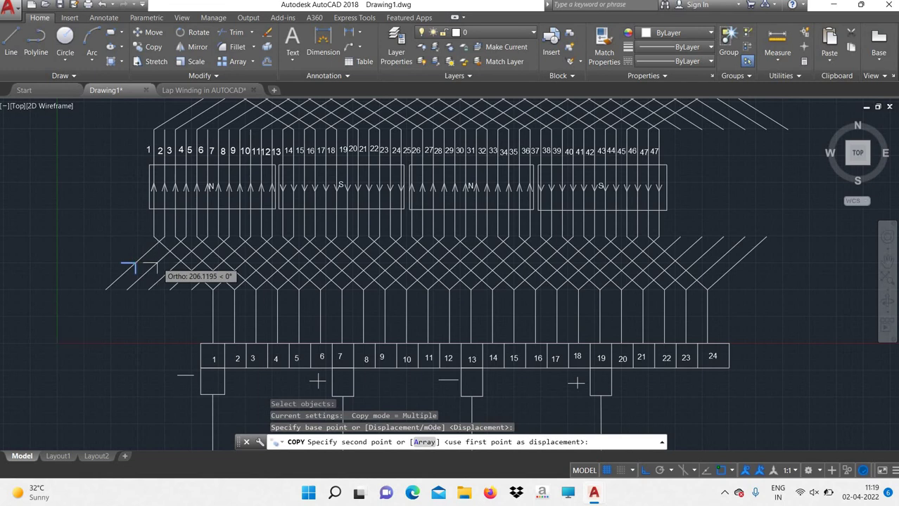
{"action": "scroll", "coordinate": [151, 266], "scroll_direction": "up", "scroll_amount": 3}
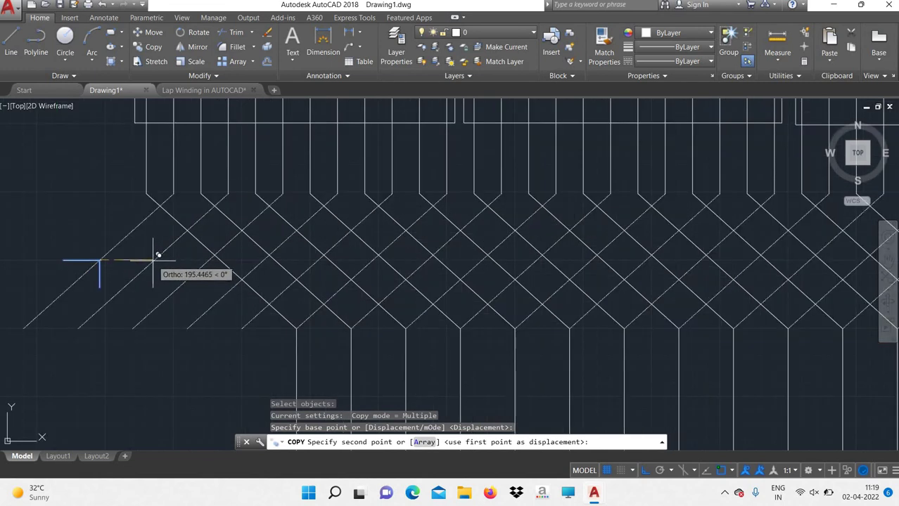
{"action": "left_click", "coordinate": [155, 261]}
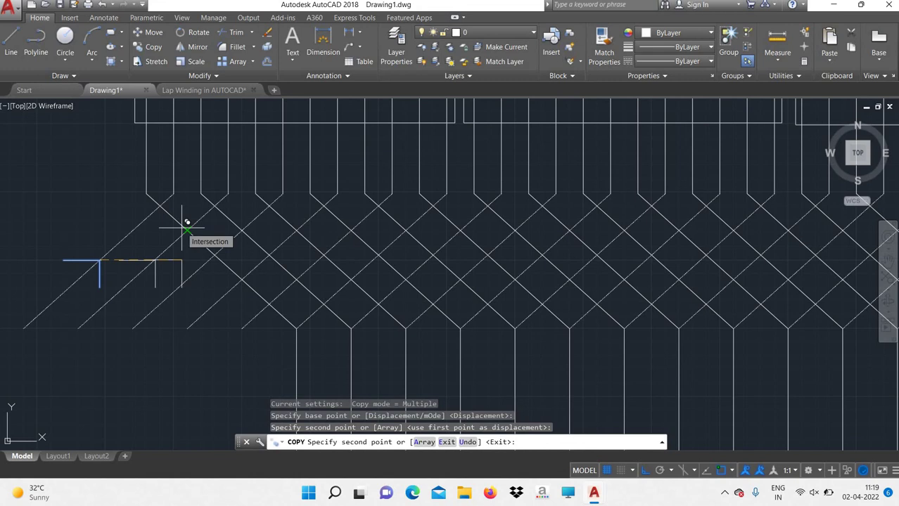
{"action": "left_click", "coordinate": [215, 258]}
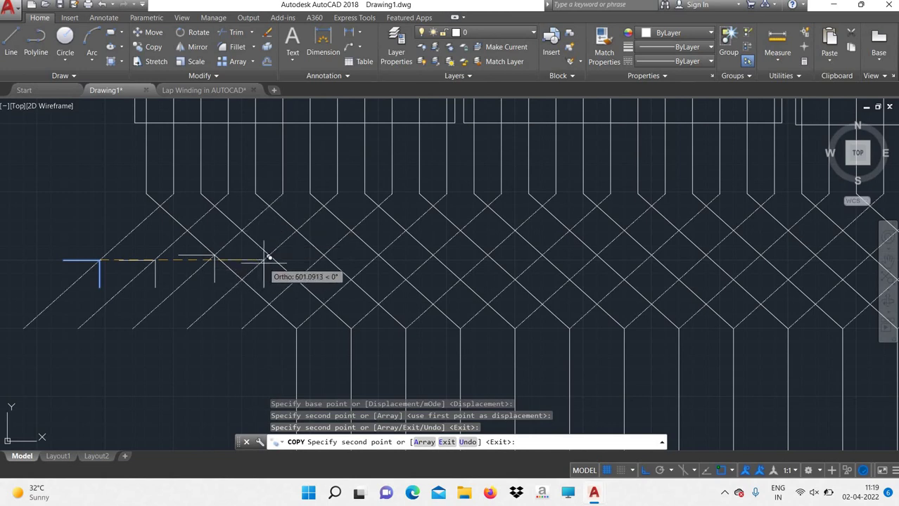
{"action": "right_click", "coordinate": [304, 246]}
{"action": "left_click", "coordinate": [323, 263]}
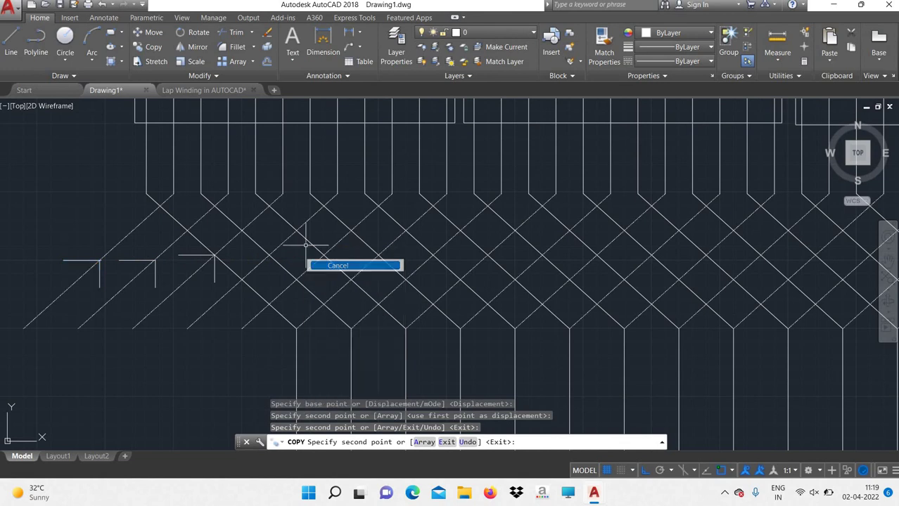
{"action": "key", "text": "ctrl+z"}
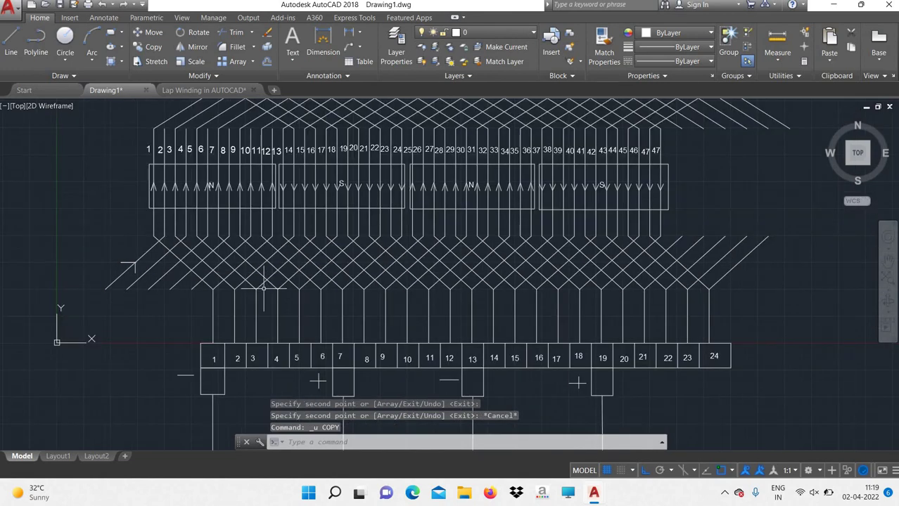
Undo the previous arrowhead line and redraw the stroke at the diagonal's tip with Ortho off.
{"action": "key", "text": "ctrl+z"}
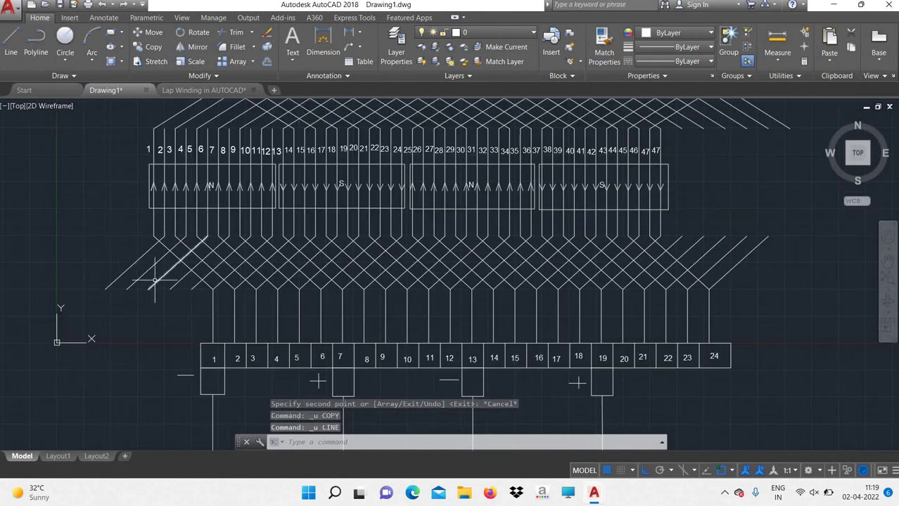
{"action": "mouse_move", "coordinate": [155, 281]}
{"action": "key", "text": "F8"}
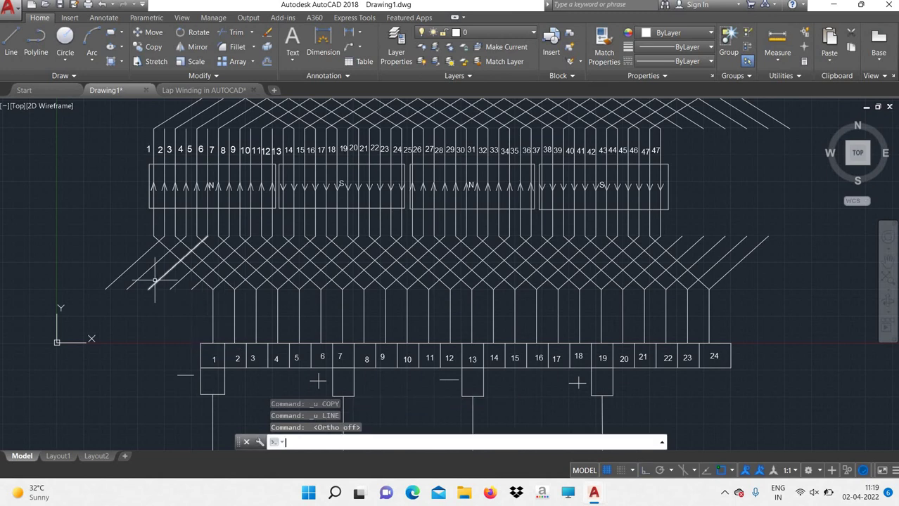
{"action": "type", "text": "l"}
{"action": "key", "text": "Return"}
{"action": "scroll", "coordinate": [119, 276], "scroll_direction": "up", "scroll_amount": 2}
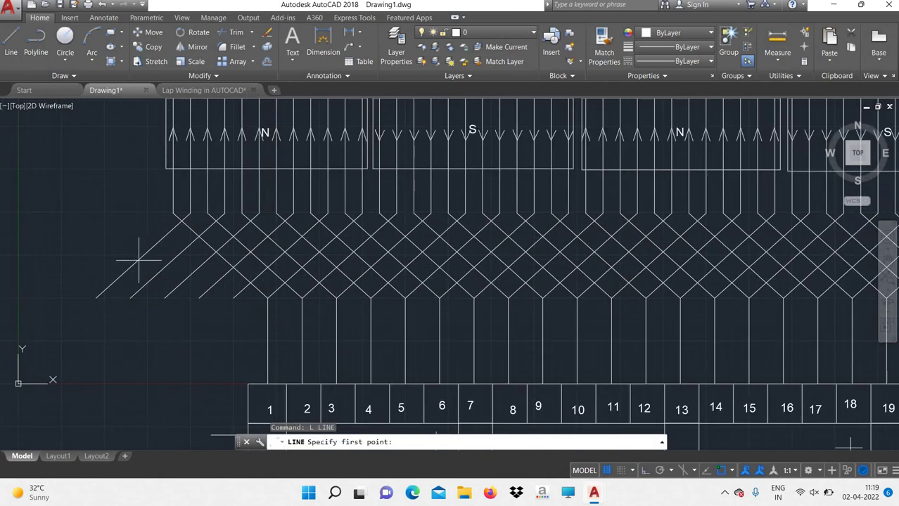
{"action": "left_click", "coordinate": [138, 259]}
{"action": "left_click", "coordinate": [138, 260]}
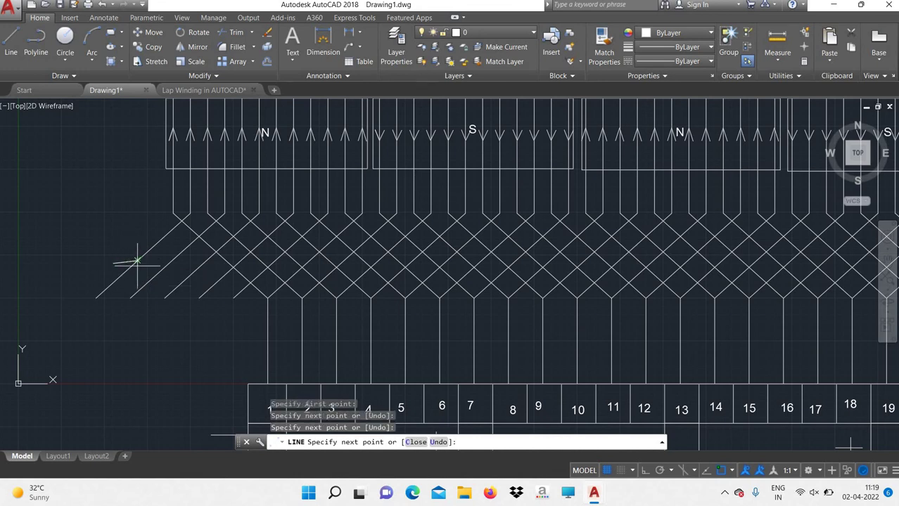
{"action": "right_click", "coordinate": [155, 264]}
{"action": "left_click", "coordinate": [176, 282]}
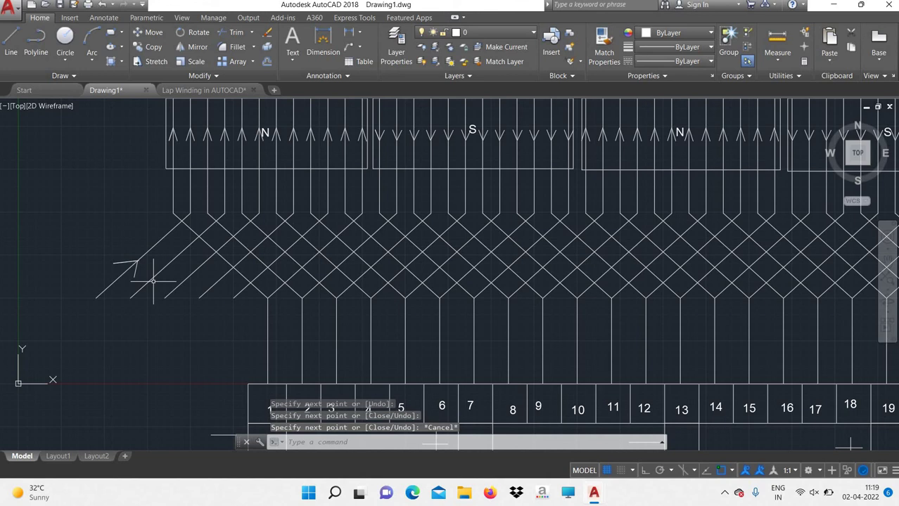
Check the object snap settings via OS, leaving only Extension active.
{"action": "type", "text": "cop"}
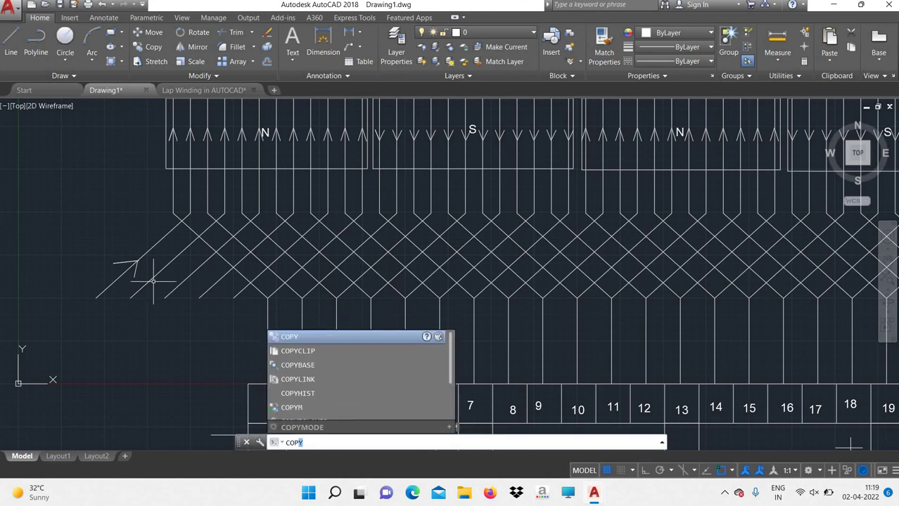
{"action": "key", "text": "BackSpace"}
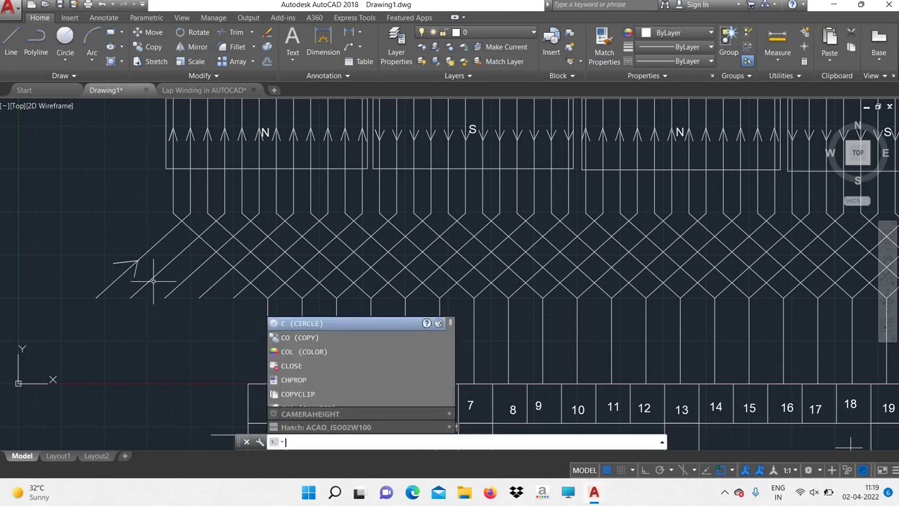
{"action": "type", "text": "osnap"}
{"action": "key", "text": "Return"}
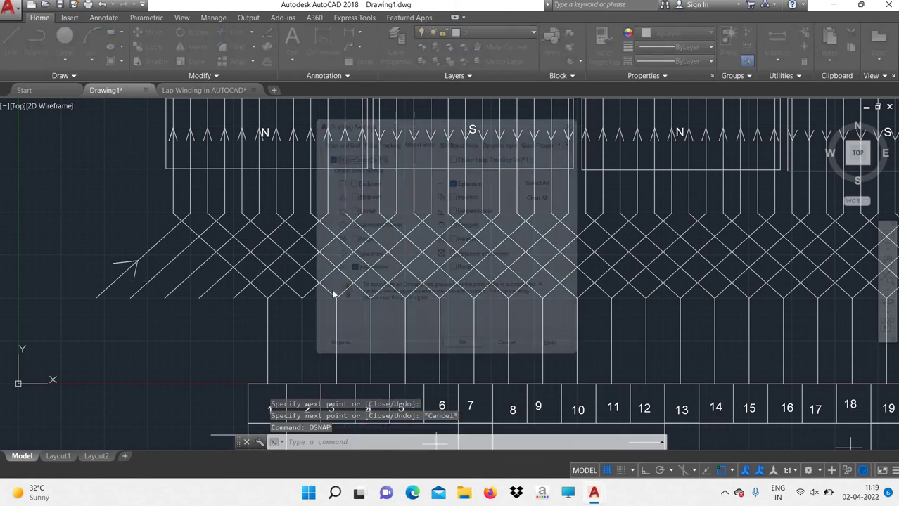
{"action": "left_click", "coordinate": [462, 363]}
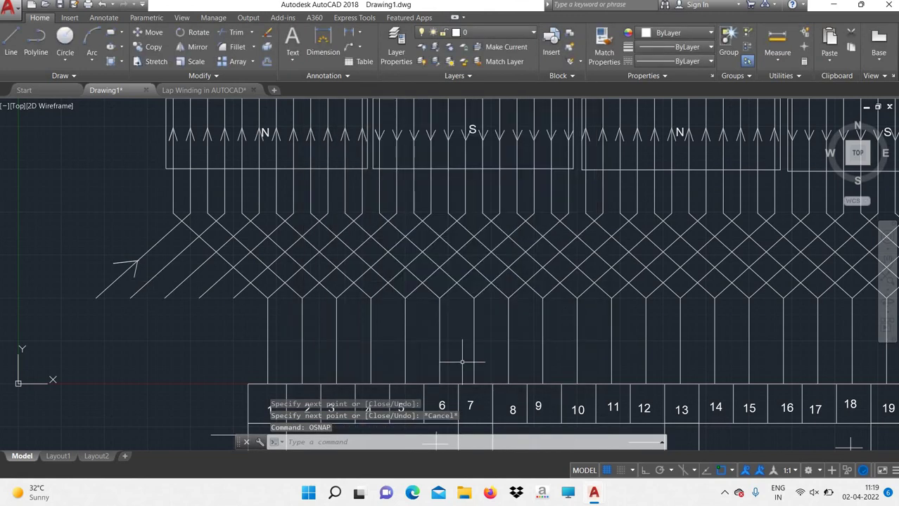
Copy the arrowhead onto five more lower-left diagonal overhang lines, giving six evenly spaced arrows.
{"action": "type", "text": "cy"}
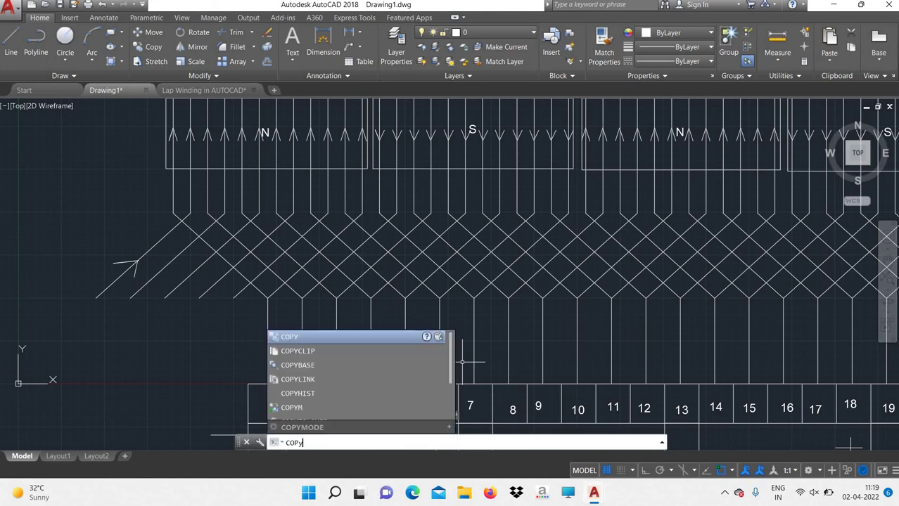
{"action": "key", "text": "Return"}
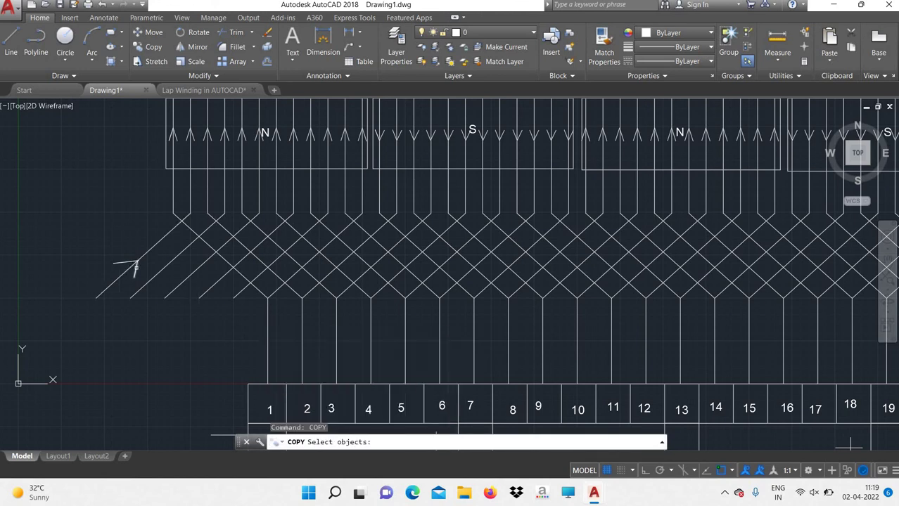
{"action": "left_click", "coordinate": [131, 264]}
{"action": "left_click", "coordinate": [130, 264]}
{"action": "key", "text": "Return"}
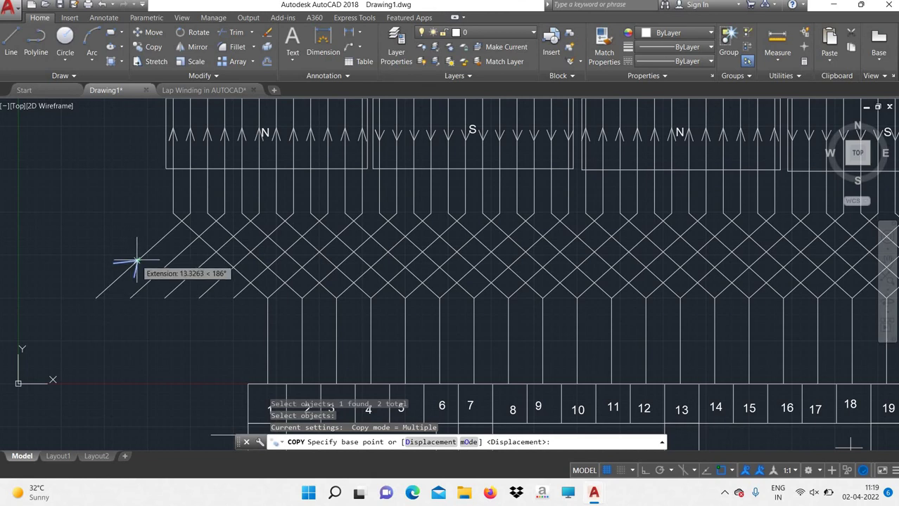
{"action": "left_click", "coordinate": [137, 261]}
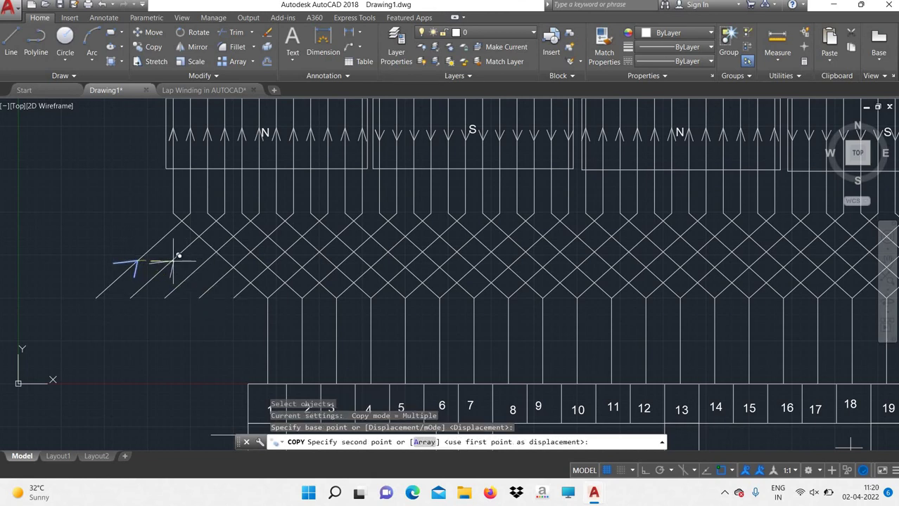
{"action": "scroll", "coordinate": [179, 257], "scroll_direction": "up", "scroll_amount": 2}
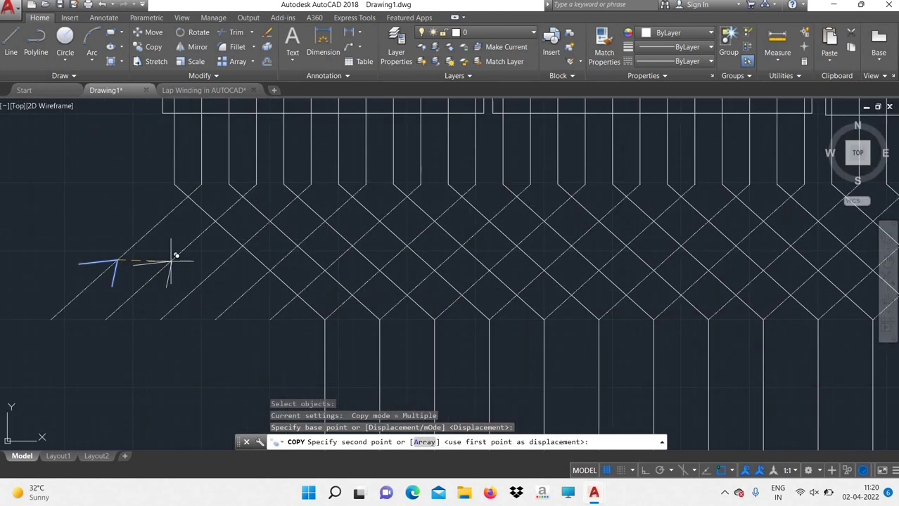
{"action": "left_click", "coordinate": [170, 261]}
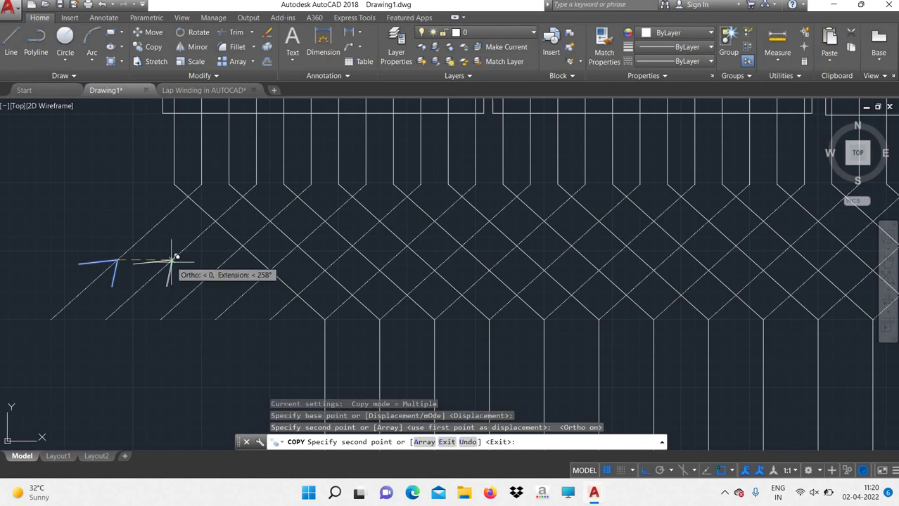
{"action": "left_click", "coordinate": [225, 261]}
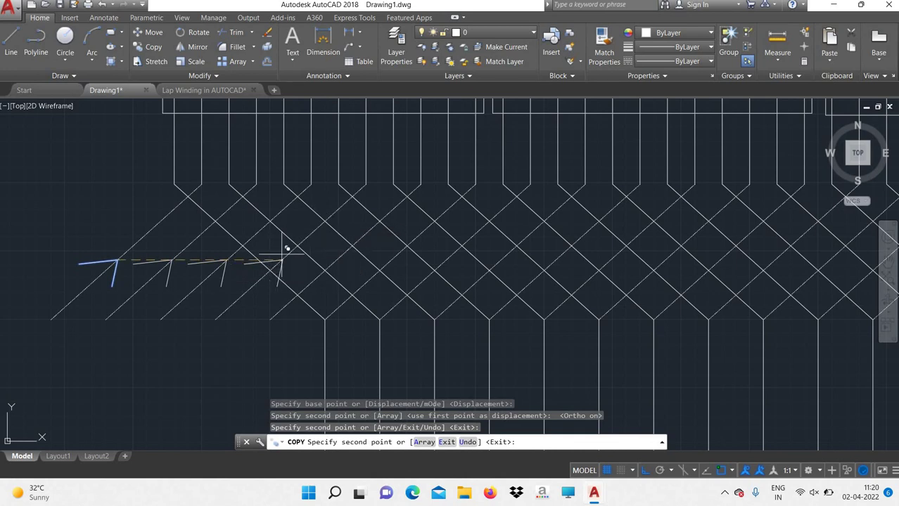
{"action": "left_click", "coordinate": [281, 261]}
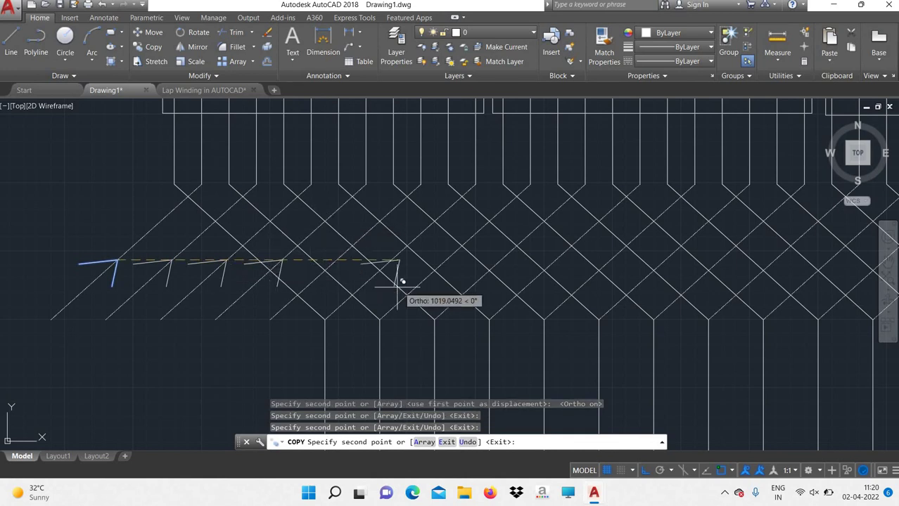
{"action": "left_click", "coordinate": [335, 261]}
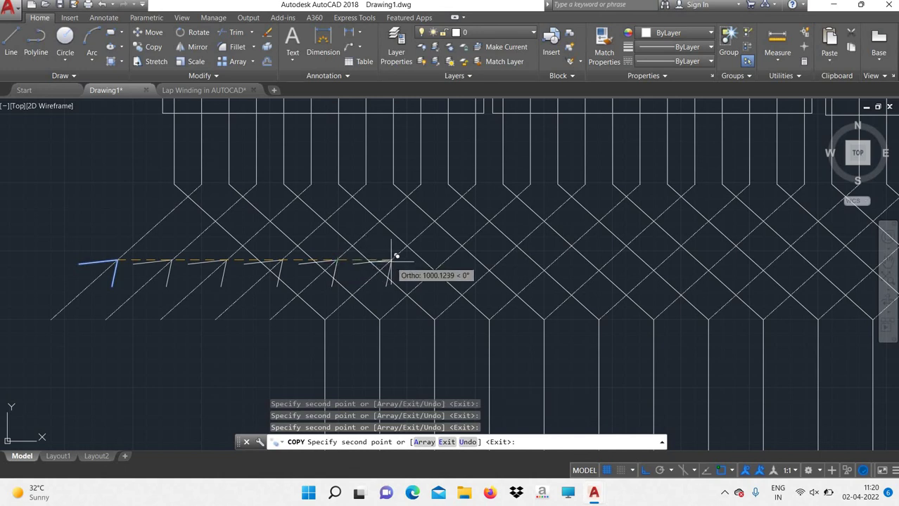
{"action": "left_click", "coordinate": [389, 261]}
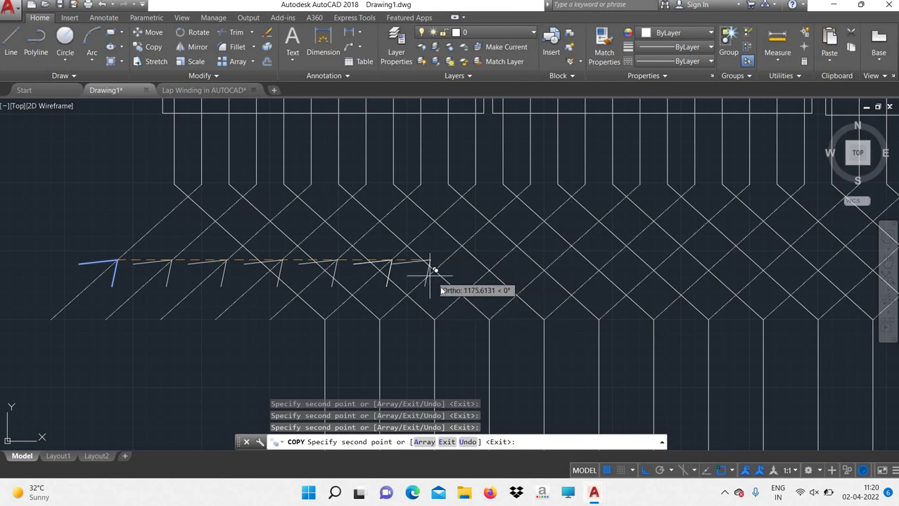
{"action": "right_click", "coordinate": [433, 279]}
{"action": "left_click", "coordinate": [457, 296]}
Select the overhang arrow and neighbouring wires, dismissing the shortcut menus that appear.
{"action": "scroll", "coordinate": [145, 359], "scroll_direction": "down", "scroll_amount": 2}
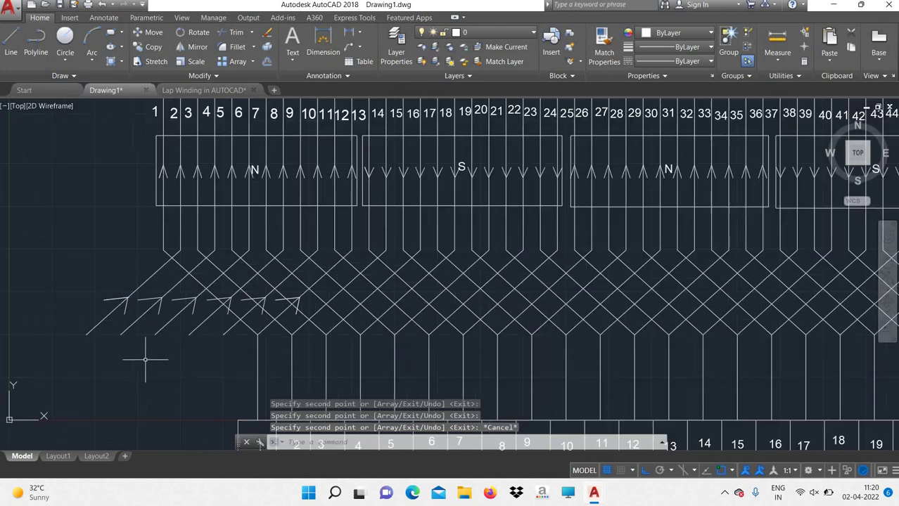
{"action": "scroll", "coordinate": [310, 316], "scroll_direction": "down", "scroll_amount": 1}
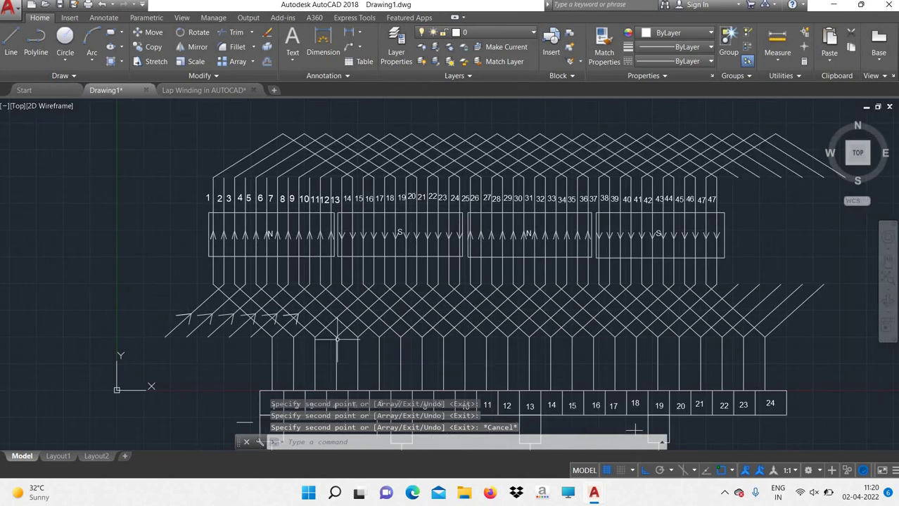
{"action": "left_click", "coordinate": [288, 317]}
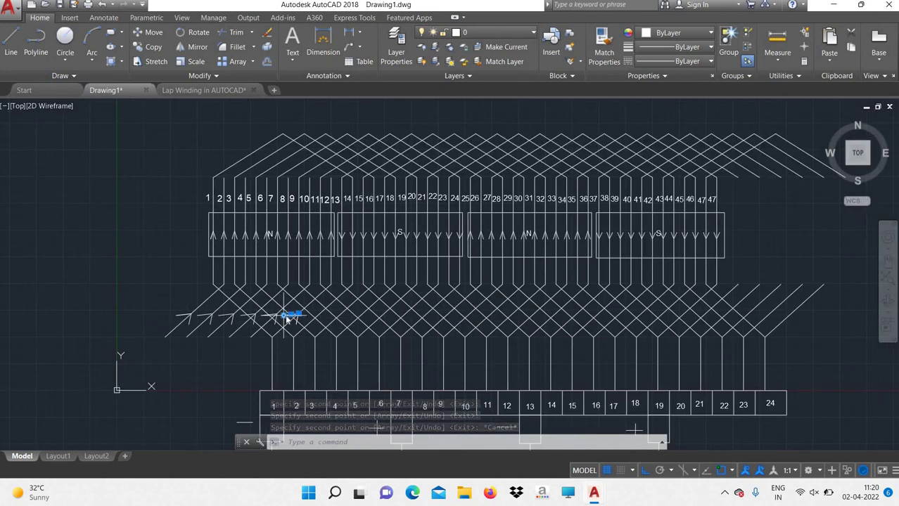
{"action": "left_click", "coordinate": [256, 323]}
{"action": "left_click", "coordinate": [166, 266]}
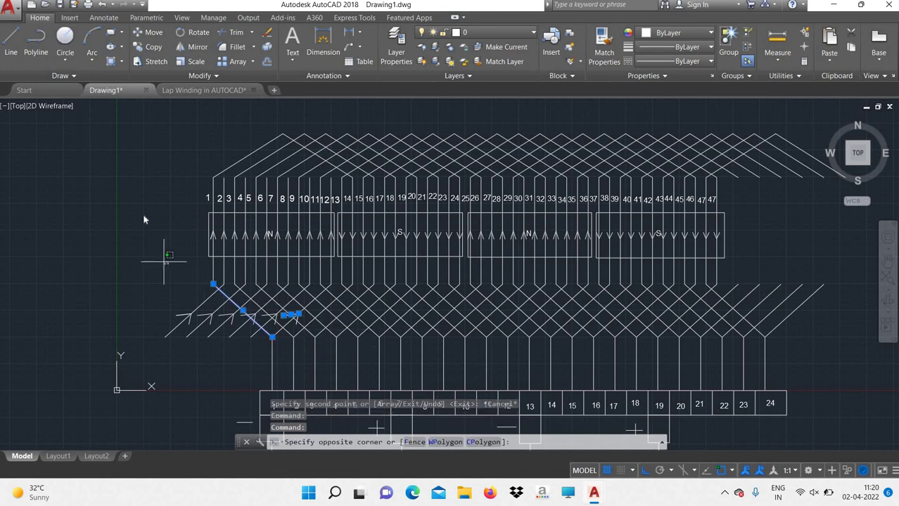
{"action": "right_click", "coordinate": [160, 211]}
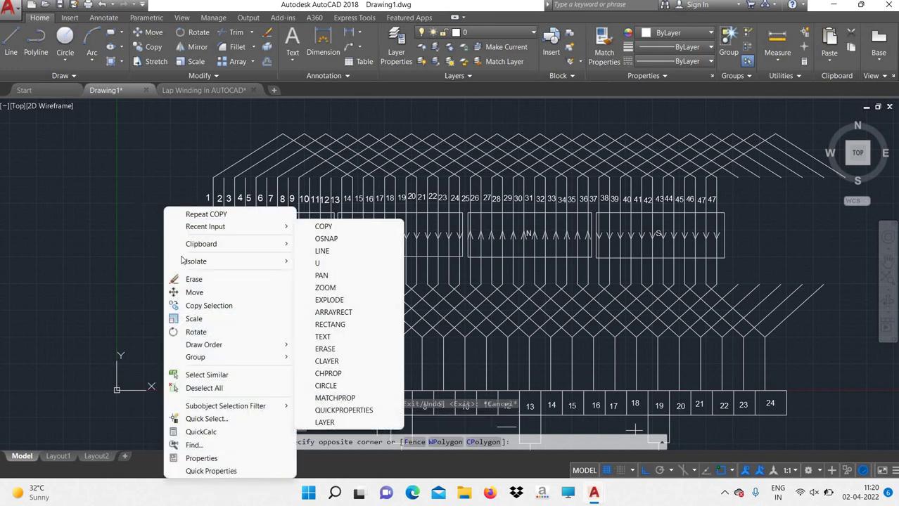
{"action": "left_click", "coordinate": [163, 161]}
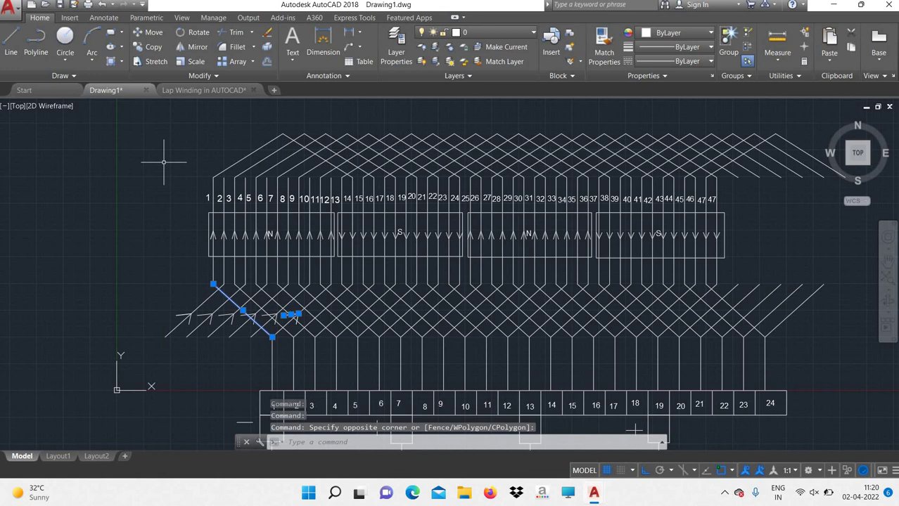
{"action": "left_click", "coordinate": [296, 443]}
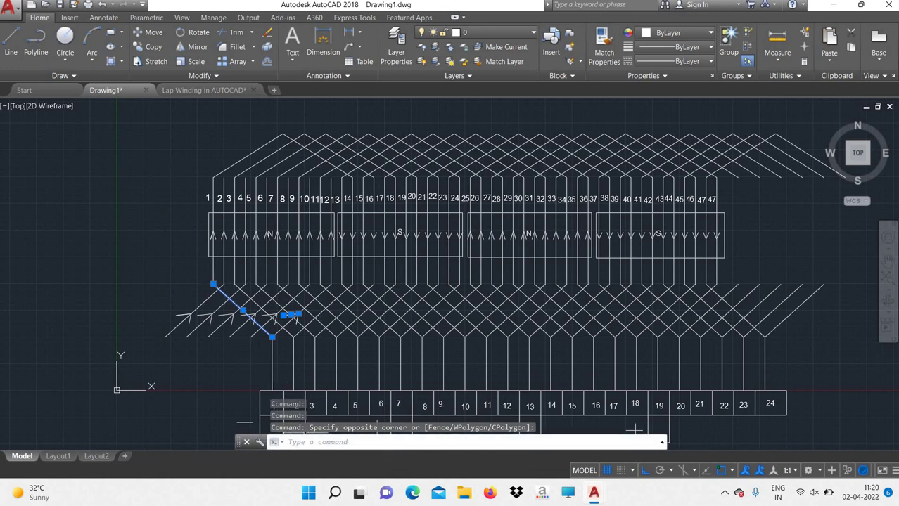
{"action": "right_click", "coordinate": [317, 449]}
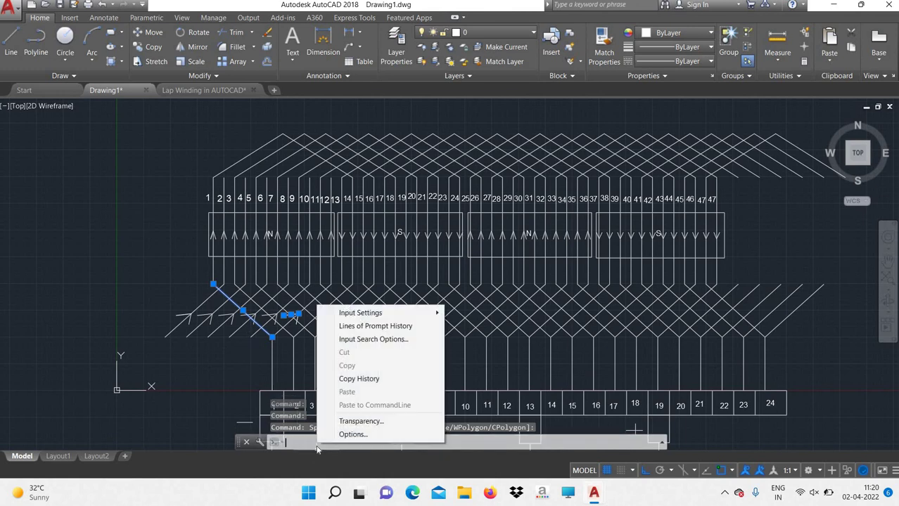
{"action": "left_click", "coordinate": [180, 239]}
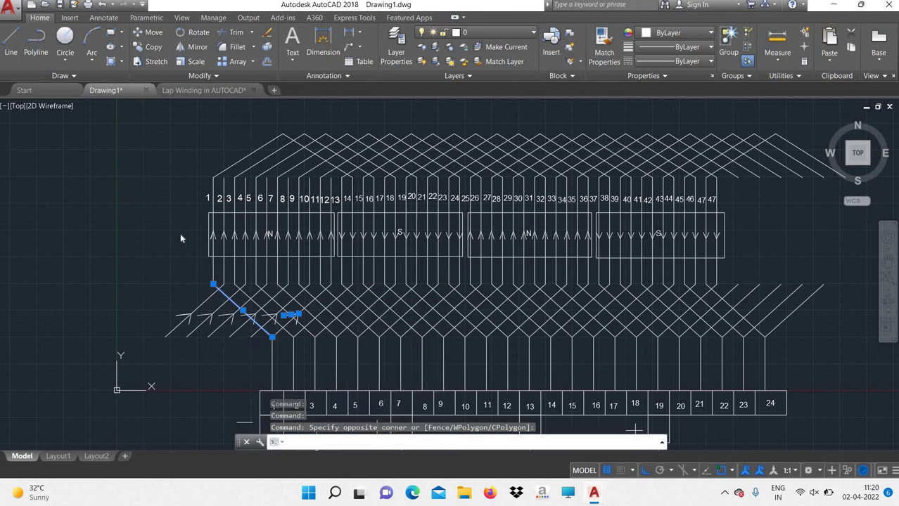
Pan the view and start a rectangular array of one lower overhang arrow, previewing 4 by 3.
{"action": "type", "text": "par"}
{"action": "key", "text": "Return"}
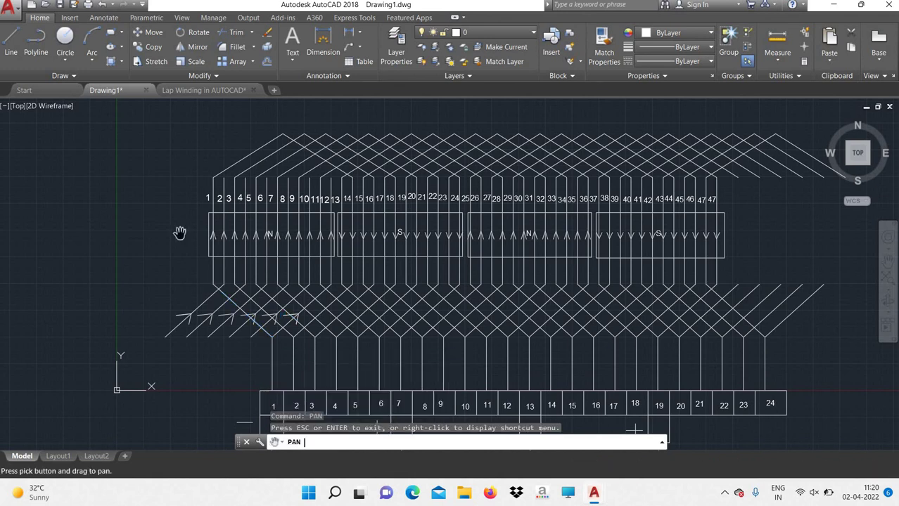
{"action": "left_click_drag", "start_coordinate": [361, 235], "coordinate": [321, 239]}
{"action": "right_click", "coordinate": [330, 245]}
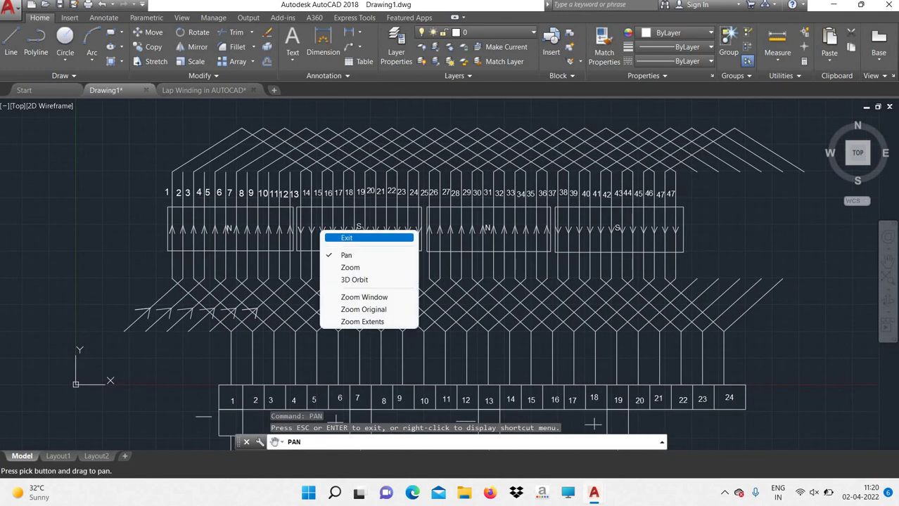
{"action": "left_click", "coordinate": [344, 239]}
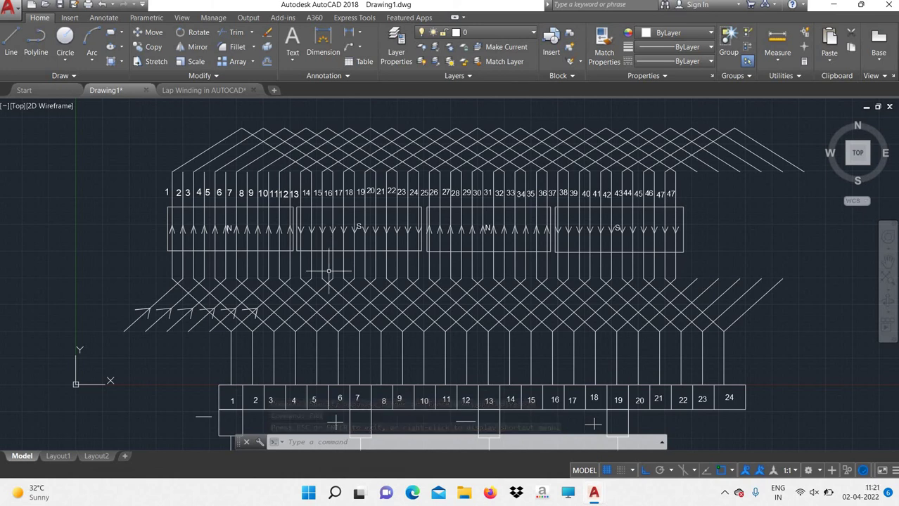
{"action": "left_click", "coordinate": [168, 310]}
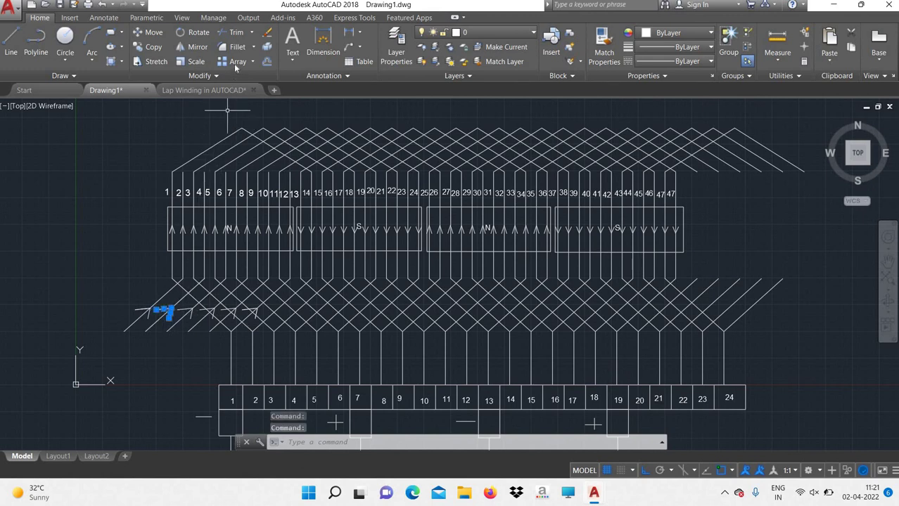
{"action": "left_click", "coordinate": [236, 62]}
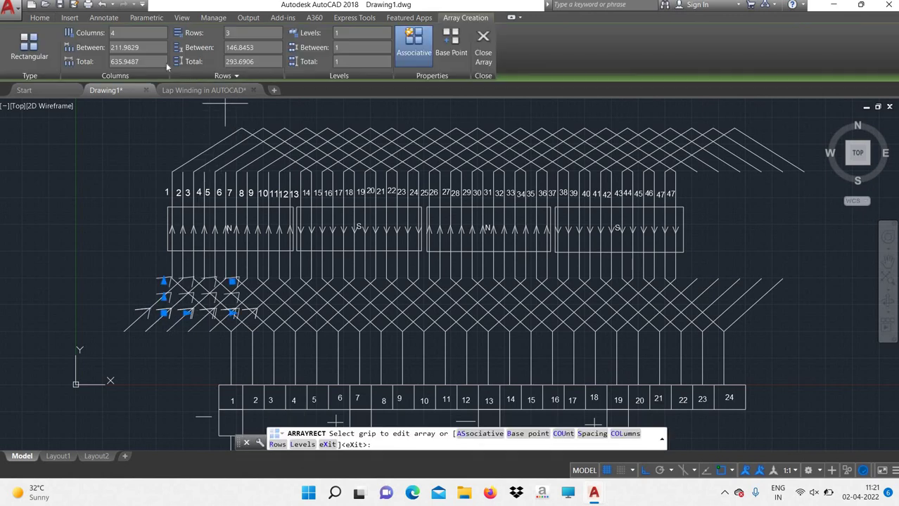
Create the arrow array with 27 columns, correcting the initial 24.
{"action": "left_click", "coordinate": [137, 33]}
{"action": "type", "text": "24"}
{"action": "key", "text": "Return"}
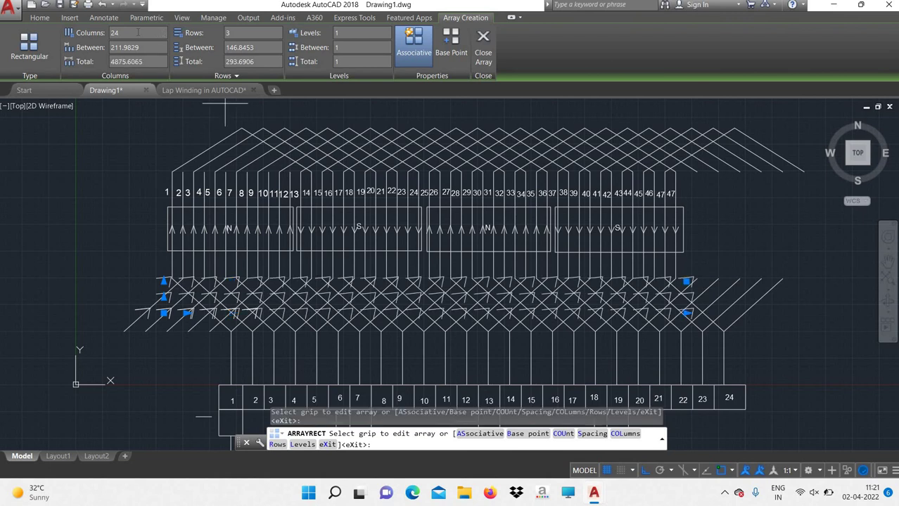
{"action": "left_click", "coordinate": [128, 32]}
{"action": "type", "text": "27"}
{"action": "key", "text": "Return"}
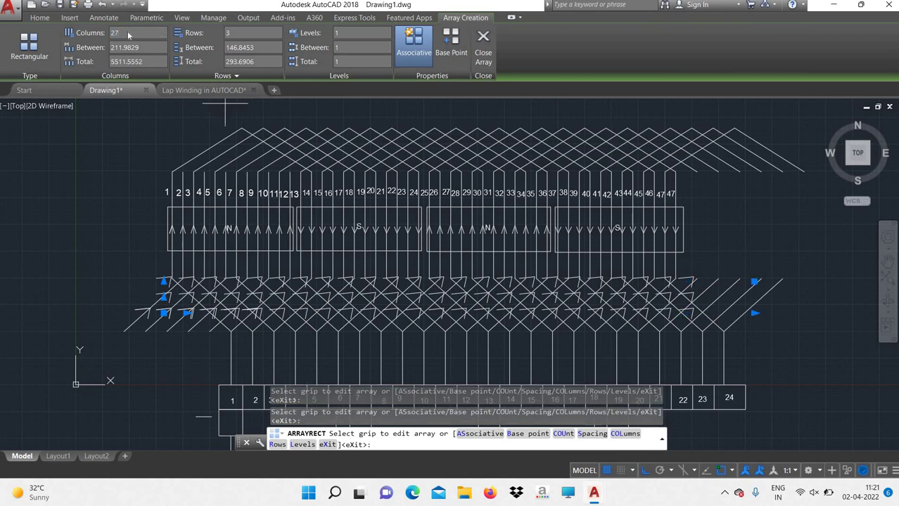
{"action": "key", "text": "Return"}
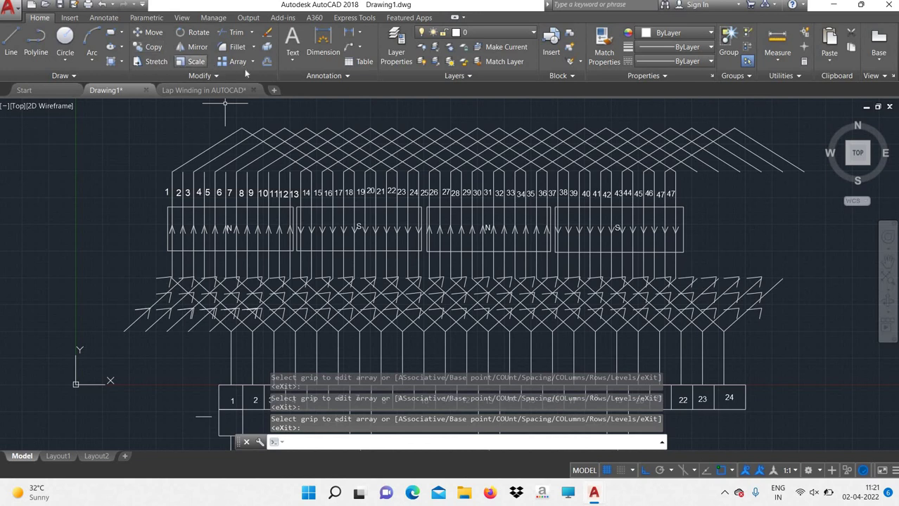
Edit the arrow array to a single row with column spacing of 200.
{"action": "left_click", "coordinate": [283, 296]}
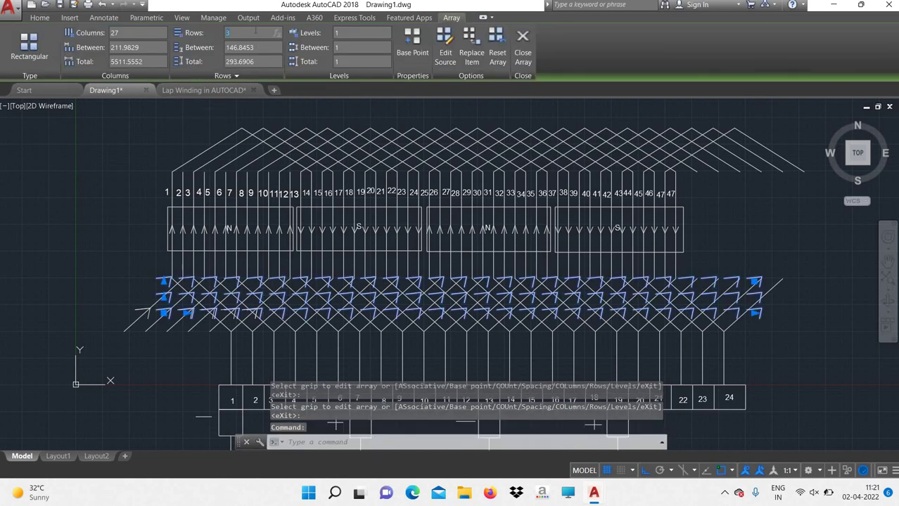
{"action": "type", "text": "1"}
{"action": "key", "text": "Return"}
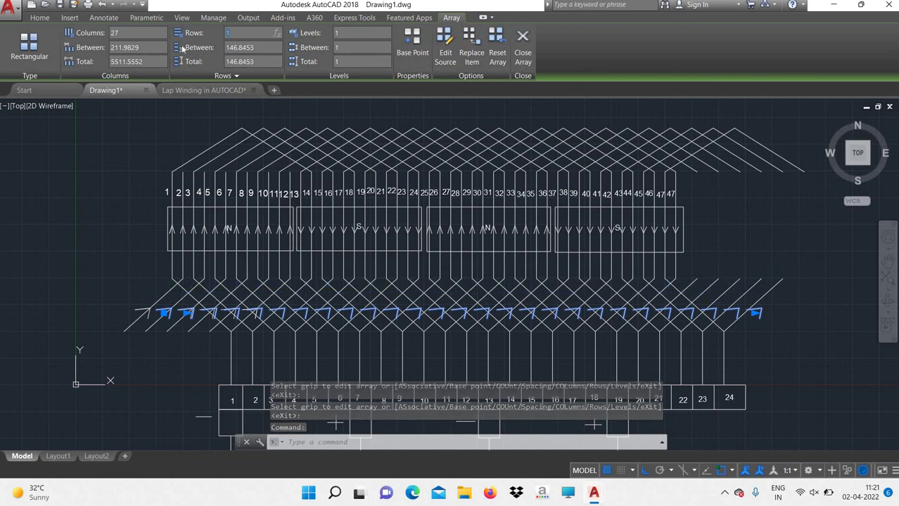
{"action": "left_click", "coordinate": [152, 48]}
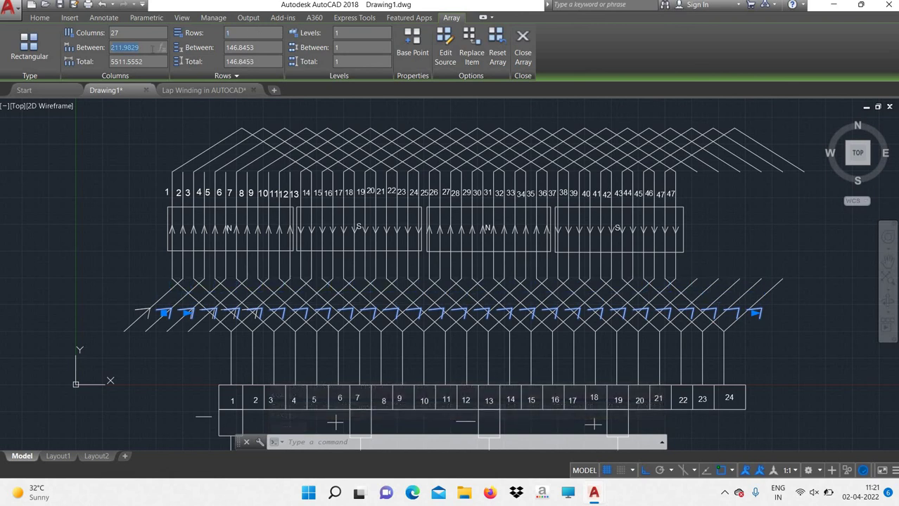
{"action": "key", "text": "BackSpace"}
{"action": "type", "text": "200"}
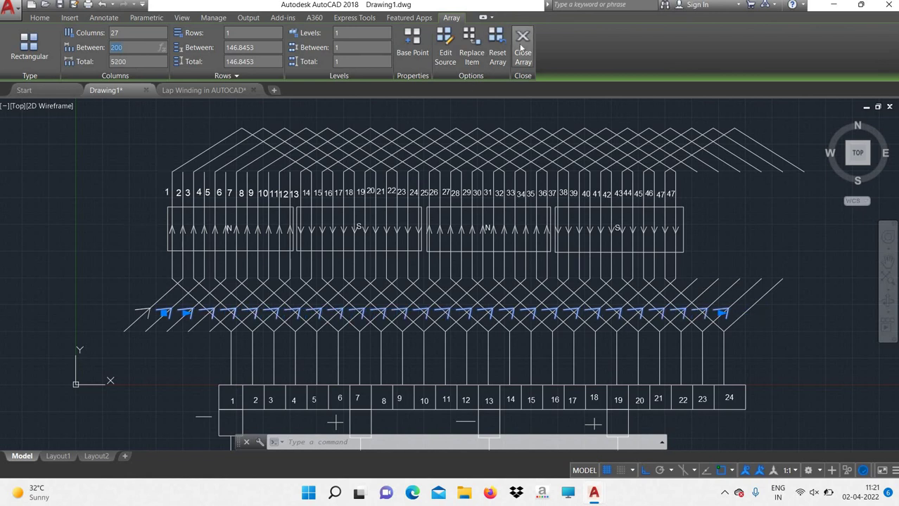
{"action": "left_click", "coordinate": [522, 43]}
{"action": "scroll", "coordinate": [431, 369], "scroll_direction": "down", "scroll_amount": 5}
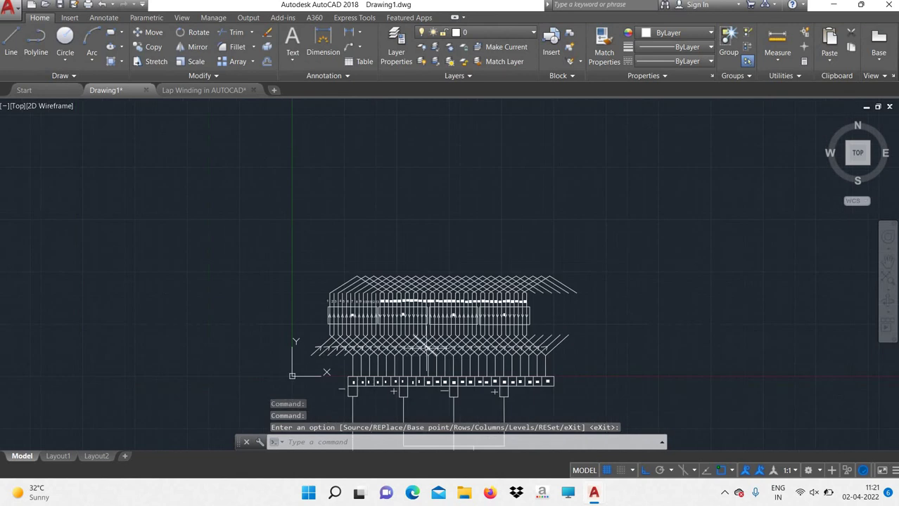
{"action": "scroll", "coordinate": [427, 348], "scroll_direction": "up", "scroll_amount": 5}
{"action": "key", "text": "Return"}
{"action": "key", "text": "Return"}
{"action": "type", "text": "a"}
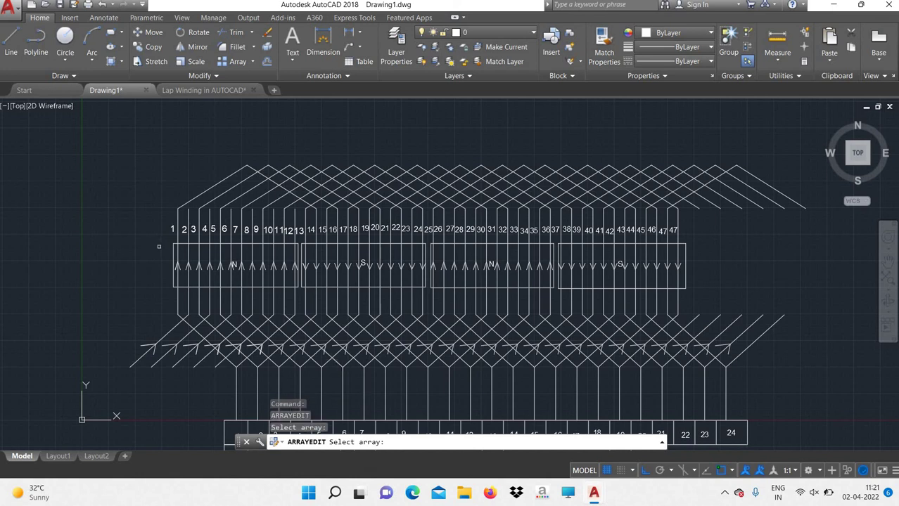
{"action": "left_click", "coordinate": [149, 247]}
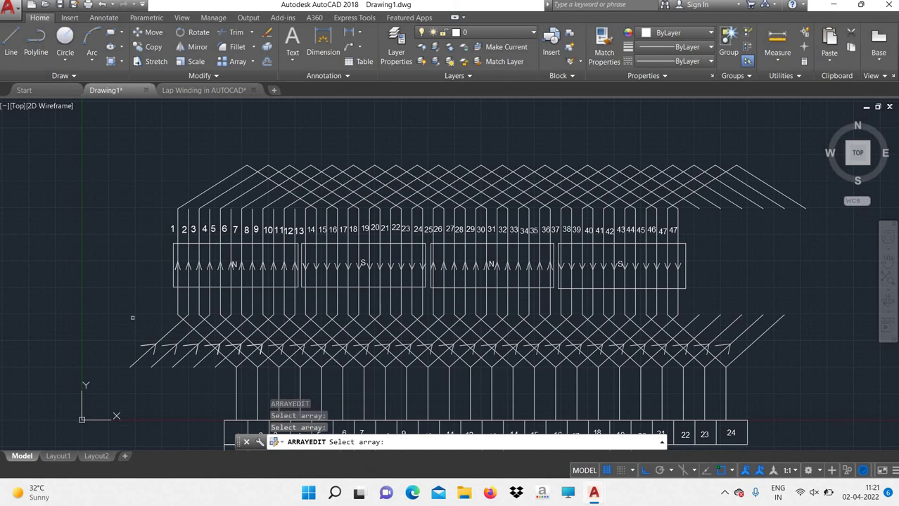
{"action": "left_click", "coordinate": [96, 272]}
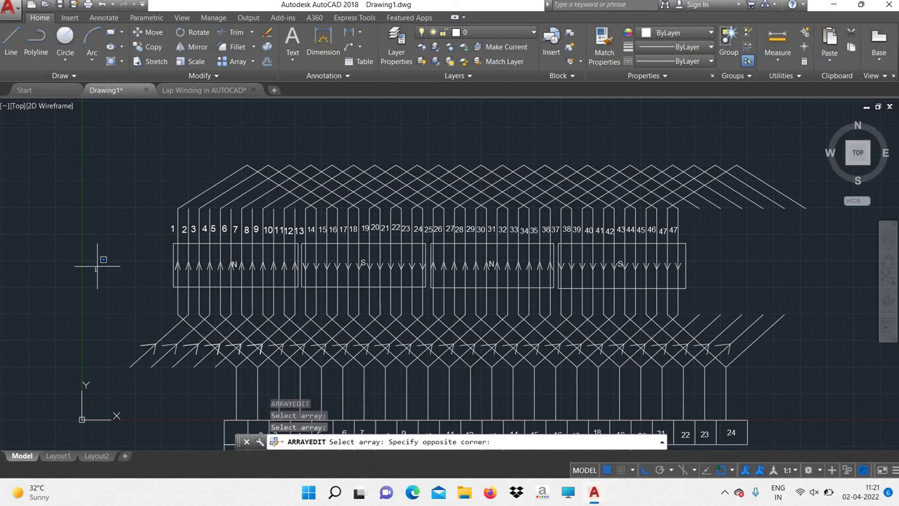
{"action": "left_click", "coordinate": [125, 214]}
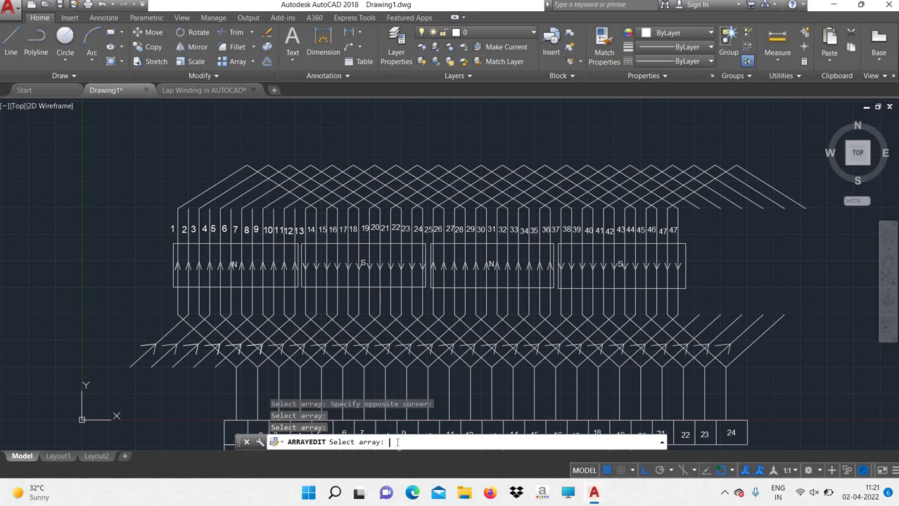
{"action": "type", "text": "all"}
{"action": "key", "text": "Return"}
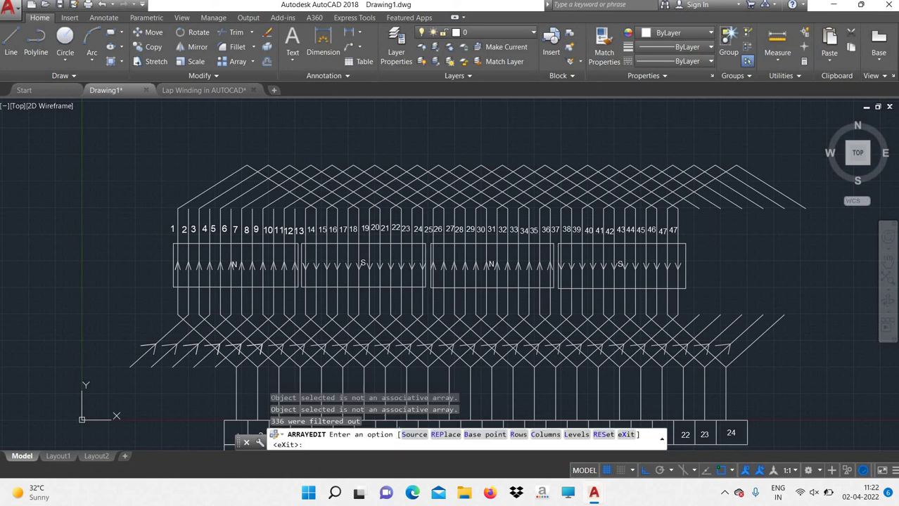
{"action": "right_click", "coordinate": [127, 261]}
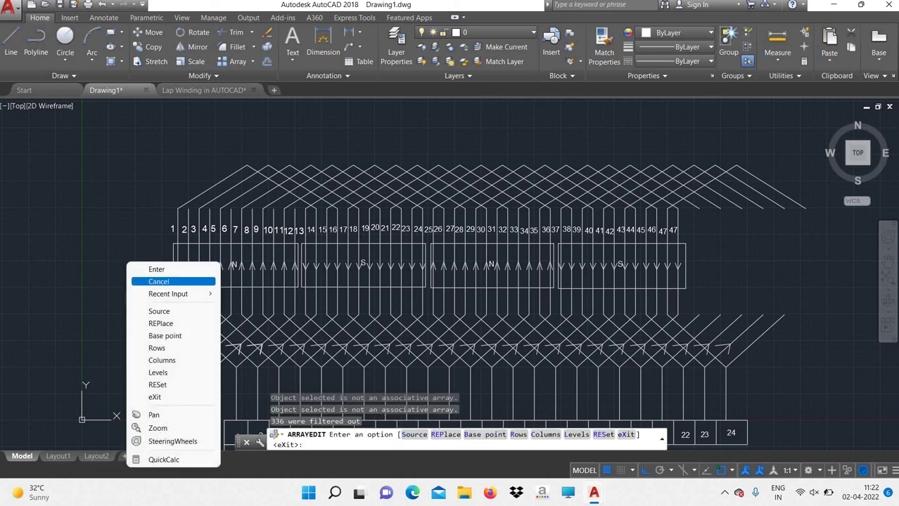
{"action": "left_click", "coordinate": [158, 281]}
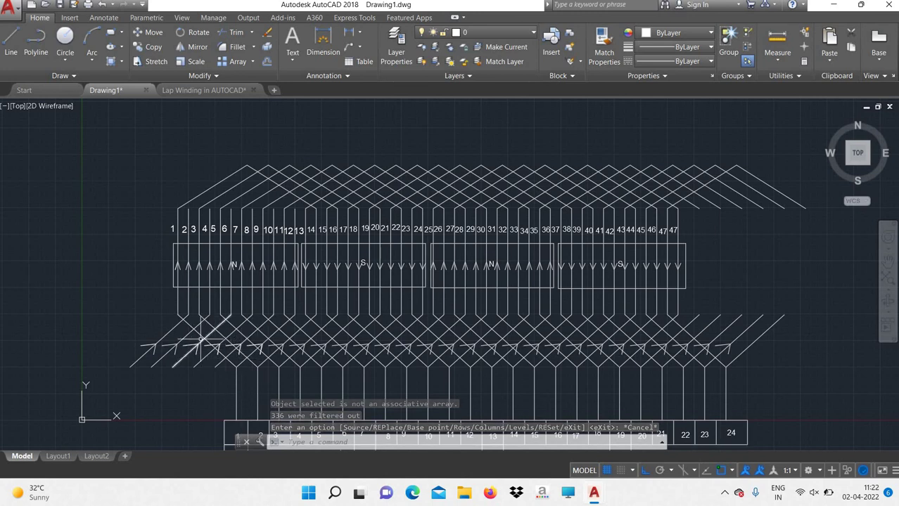
{"action": "scroll", "coordinate": [200, 339], "scroll_direction": "up", "scroll_amount": 2}
Draw a short diagonal arrow stroke on the lower overhang with LINE, ortho off.
{"action": "type", "text": "1"}
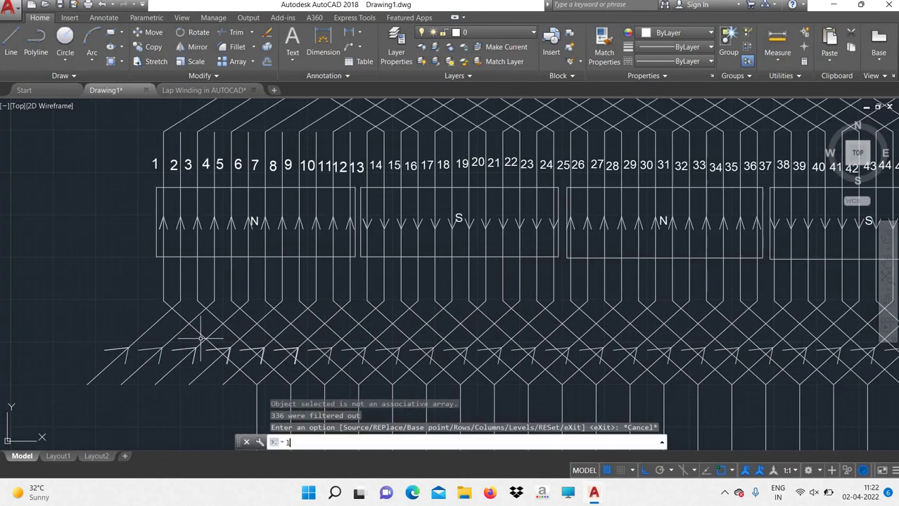
{"action": "key", "text": "Return"}
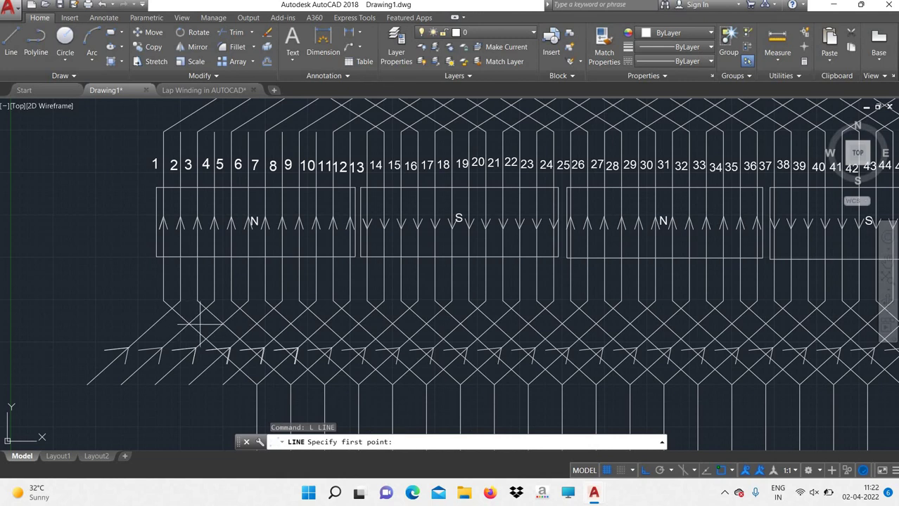
{"action": "left_click", "coordinate": [200, 325]}
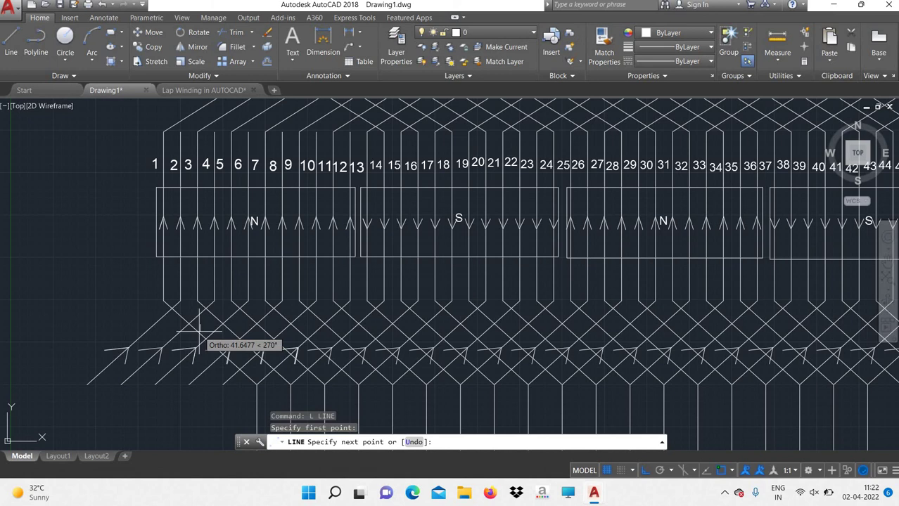
{"action": "key", "text": "F8"}
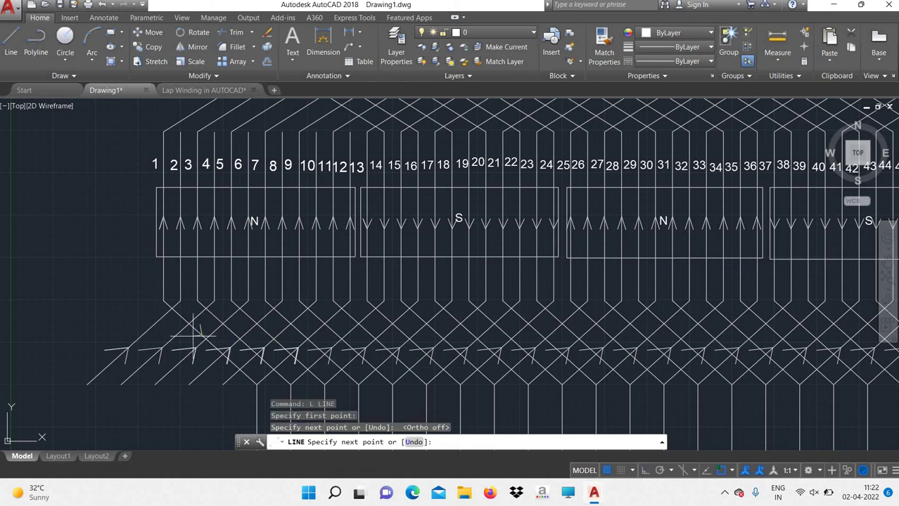
{"action": "left_click", "coordinate": [194, 334]}
{"action": "right_click", "coordinate": [211, 303]}
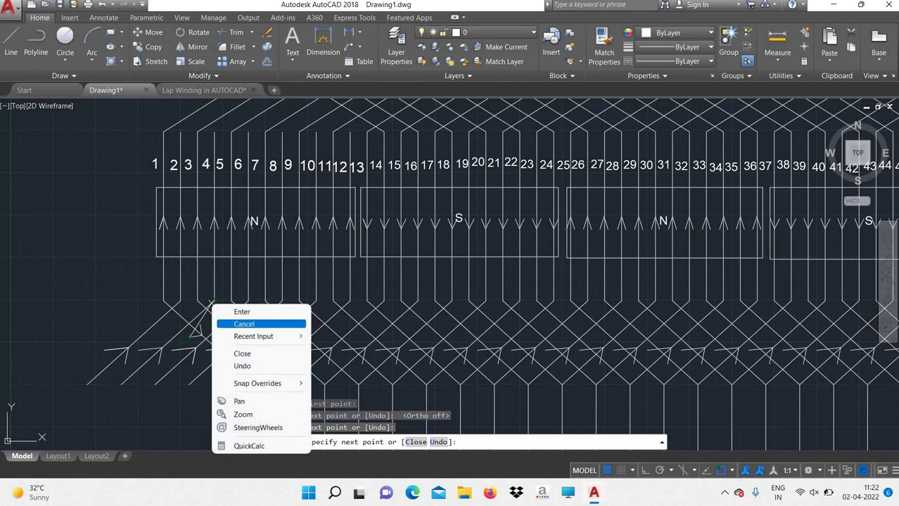
{"action": "left_click", "coordinate": [244, 324]}
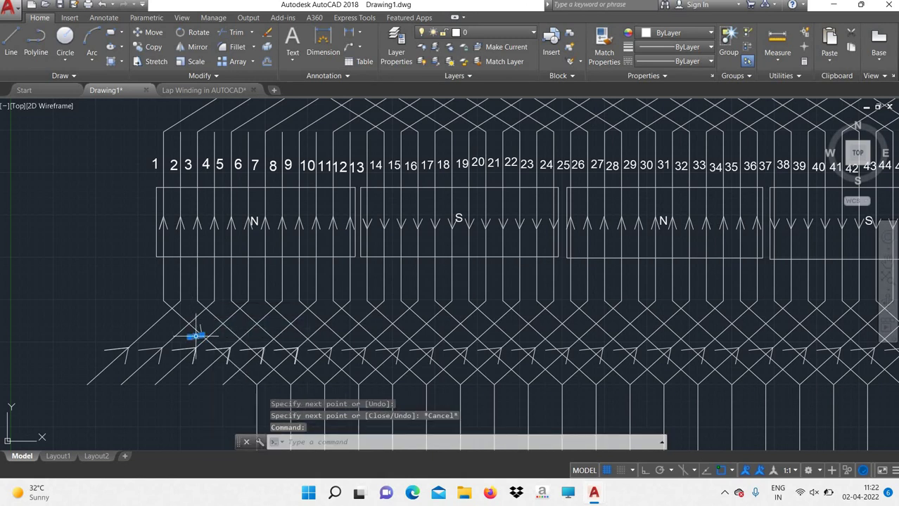
{"action": "key", "text": "Escape"}
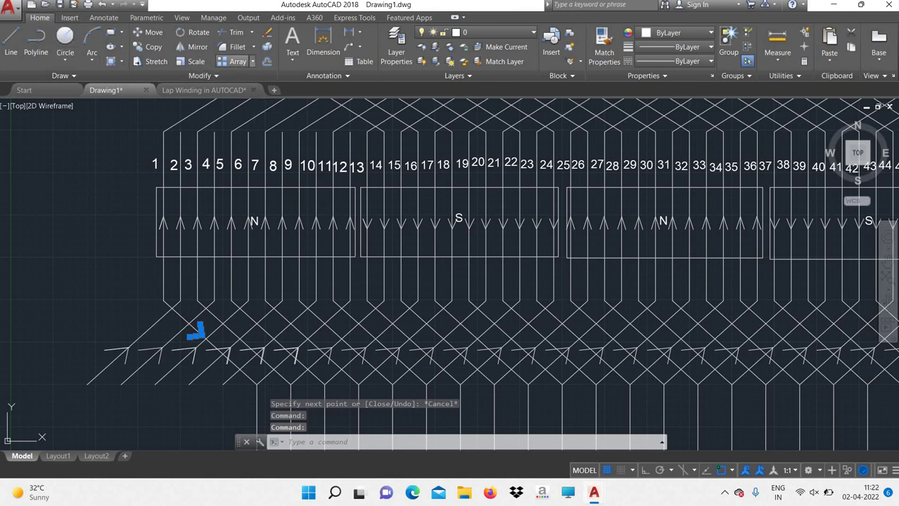
Rectangular-array the arrow into a single row of 27 copies with adjusted spacing.
{"action": "left_click", "coordinate": [233, 61]}
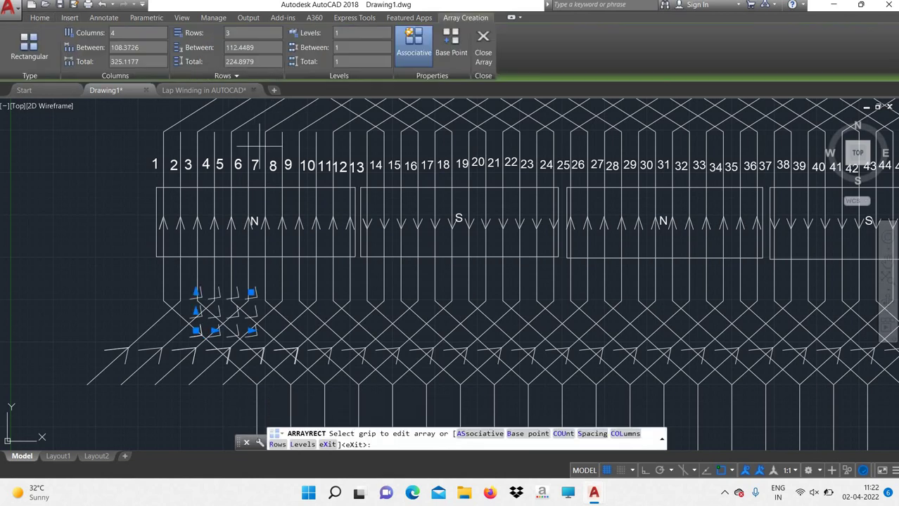
{"action": "left_click", "coordinate": [149, 33]}
{"action": "key", "text": "Return"}
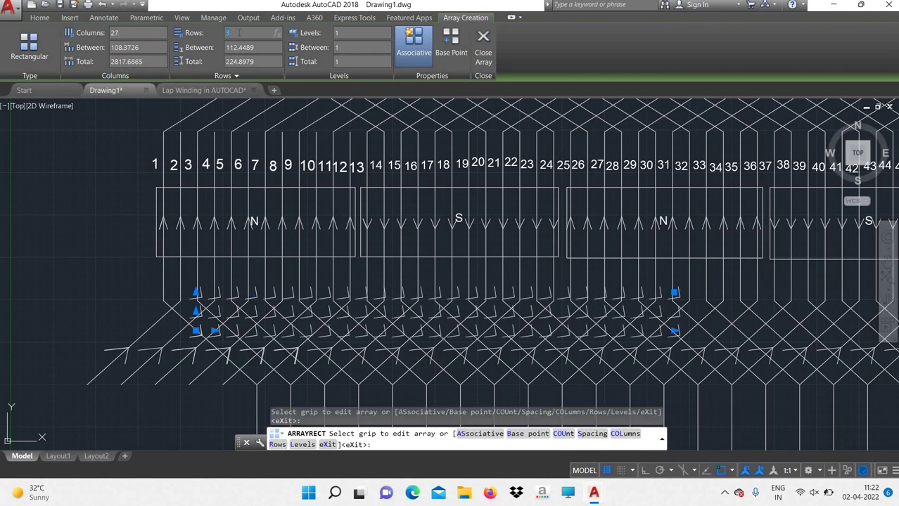
{"action": "type", "text": "1"}
{"action": "key", "text": "Return"}
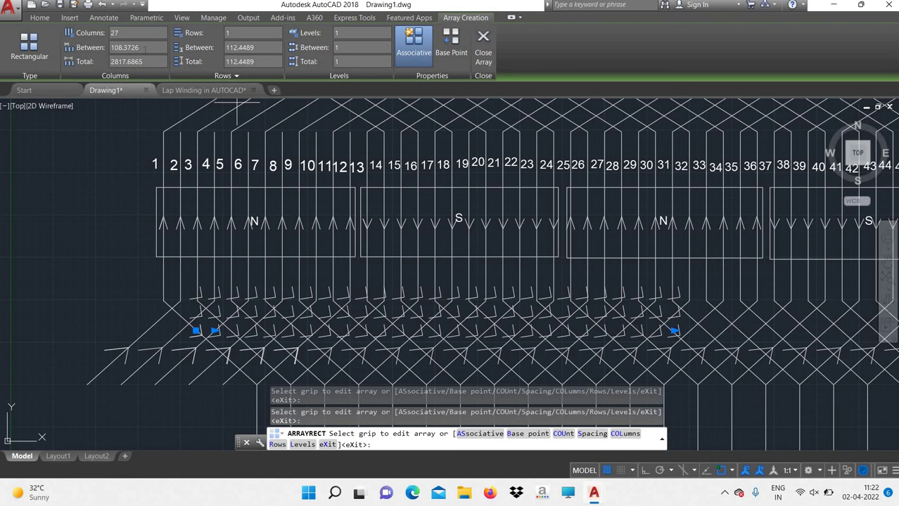
{"action": "left_click", "coordinate": [144, 48]}
{"action": "type", "text": "200"}
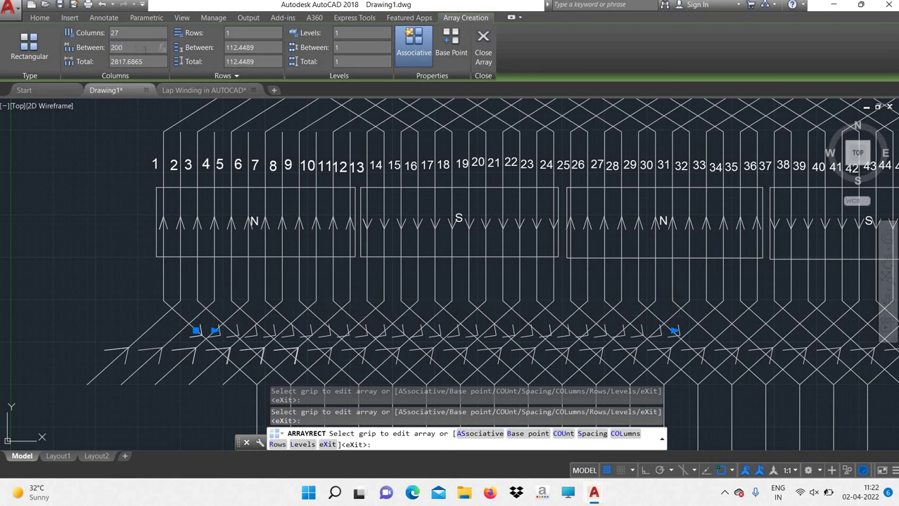
{"action": "key", "text": "Escape"}
{"action": "key", "text": "Return"}
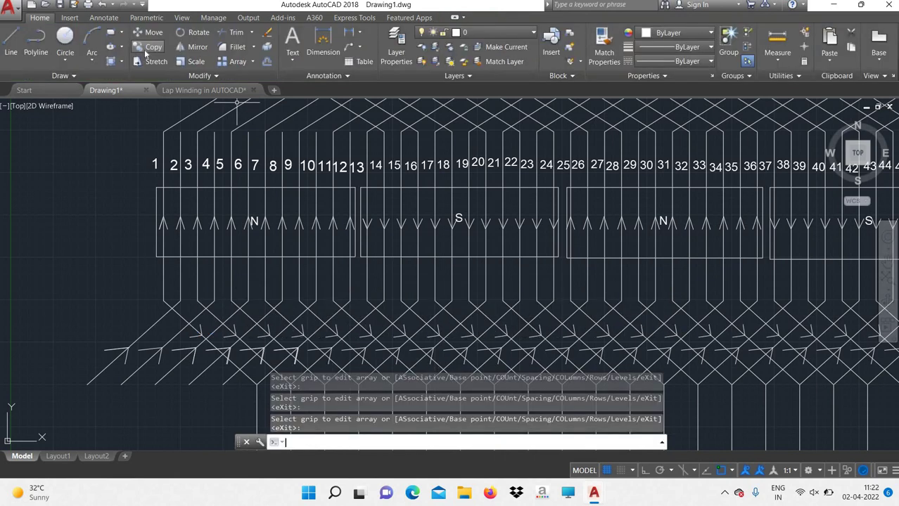
Explode the arrow row array into separate objects.
{"action": "scroll", "coordinate": [423, 202], "scroll_direction": "down", "scroll_amount": 2}
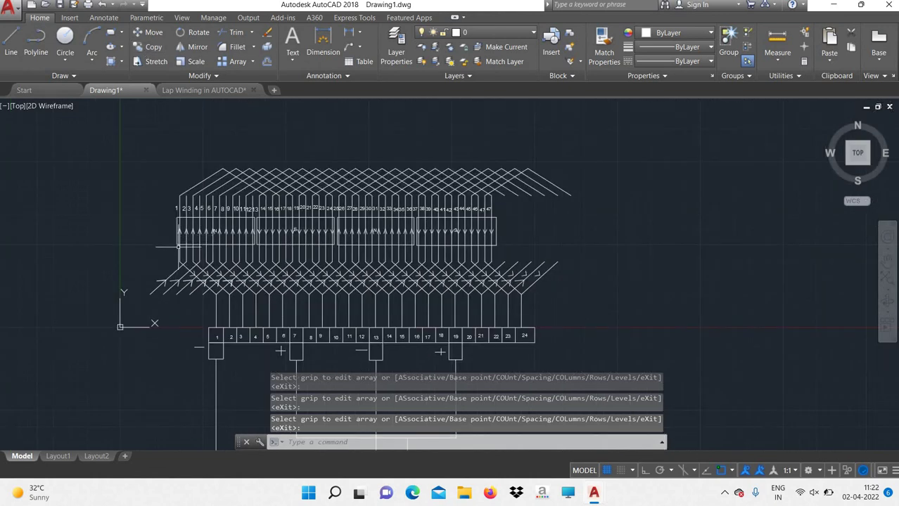
{"action": "scroll", "coordinate": [424, 202], "scroll_direction": "up", "scroll_amount": 1}
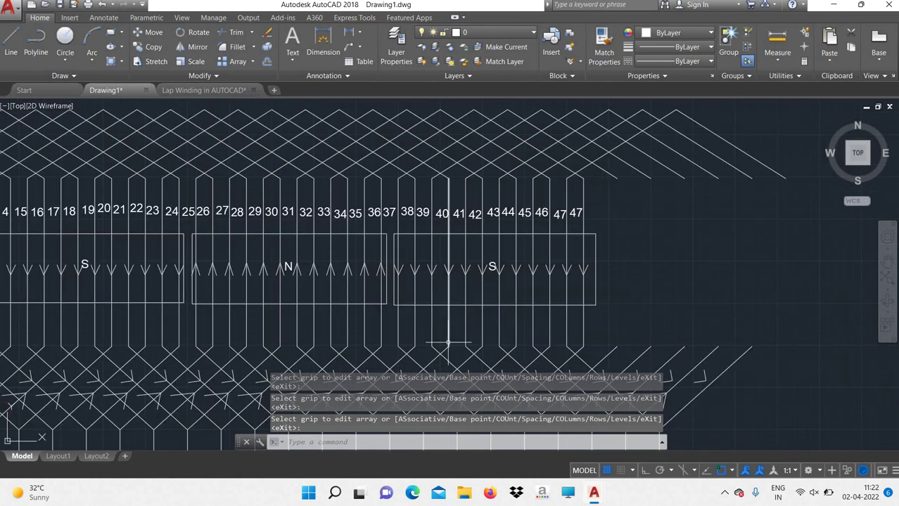
{"action": "scroll", "coordinate": [401, 291], "scroll_direction": "down", "scroll_amount": 1}
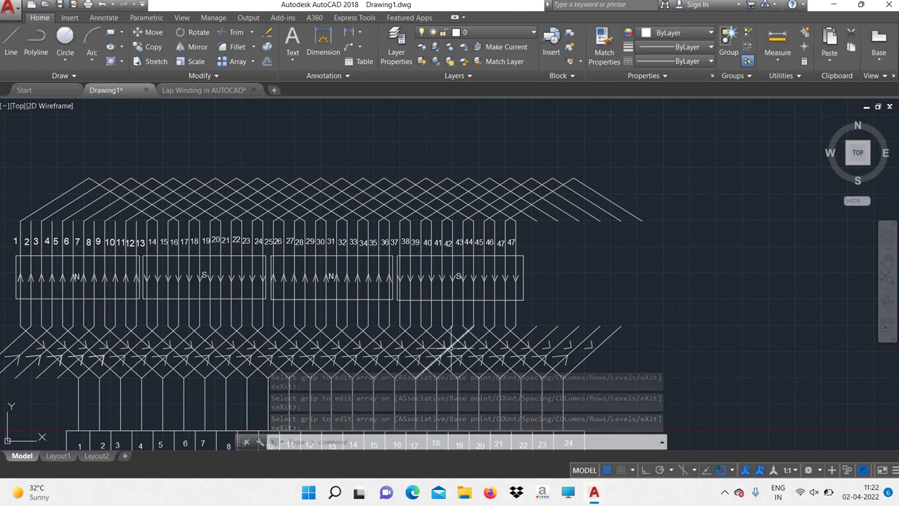
{"action": "left_click", "coordinate": [350, 445]}
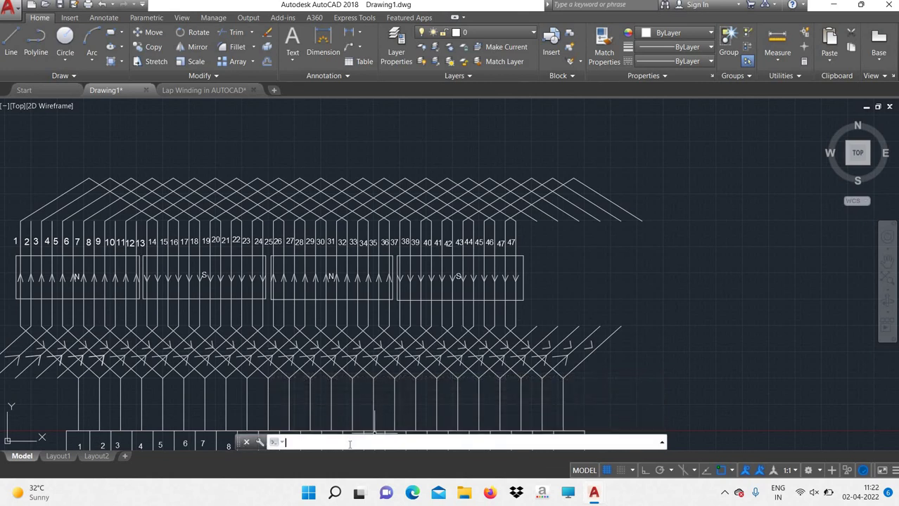
{"action": "type", "text": "explode"}
{"action": "key", "text": "Return"}
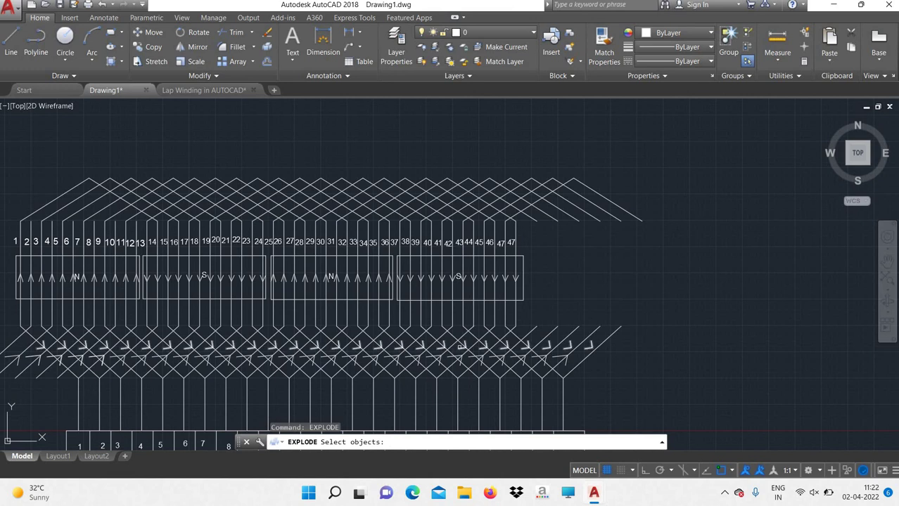
{"action": "left_click", "coordinate": [459, 346]}
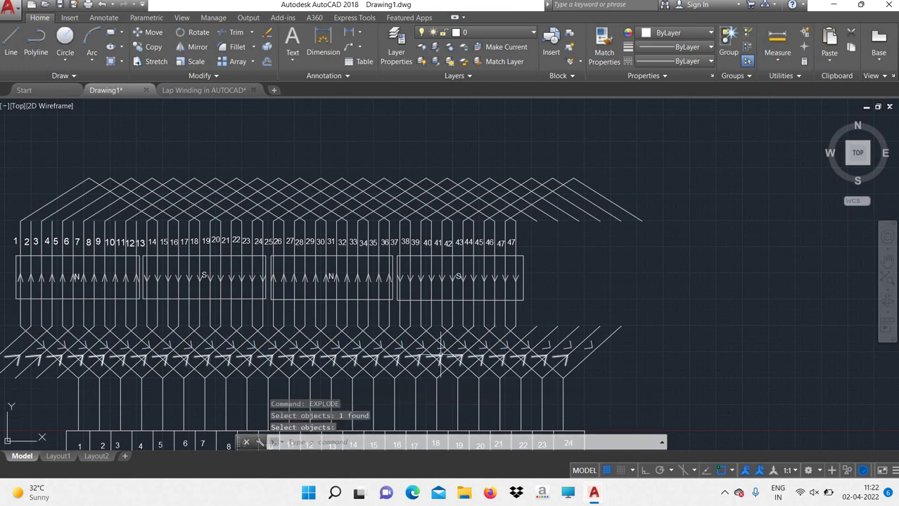
{"action": "type", "text": "exp"}
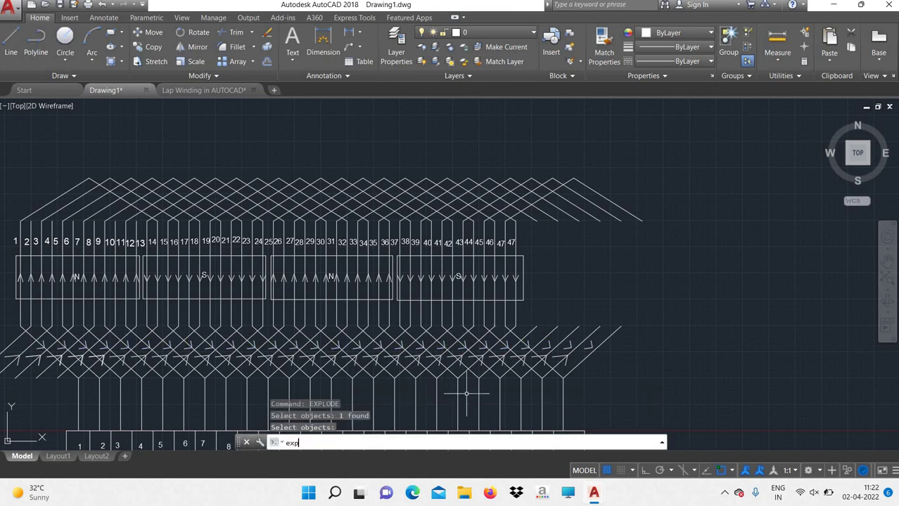
{"action": "type", "text": "e"}
{"action": "key", "text": "Return"}
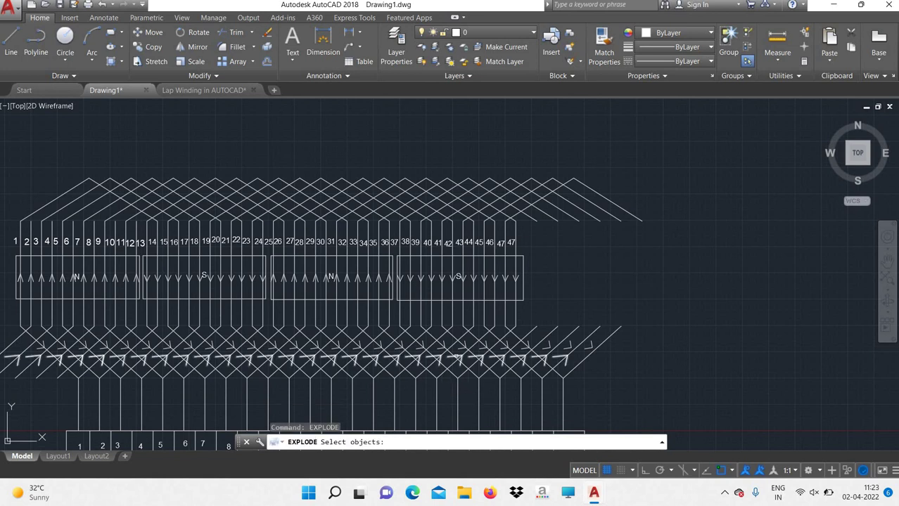
{"action": "left_click", "coordinate": [453, 360]}
{"action": "key", "text": "Return"}
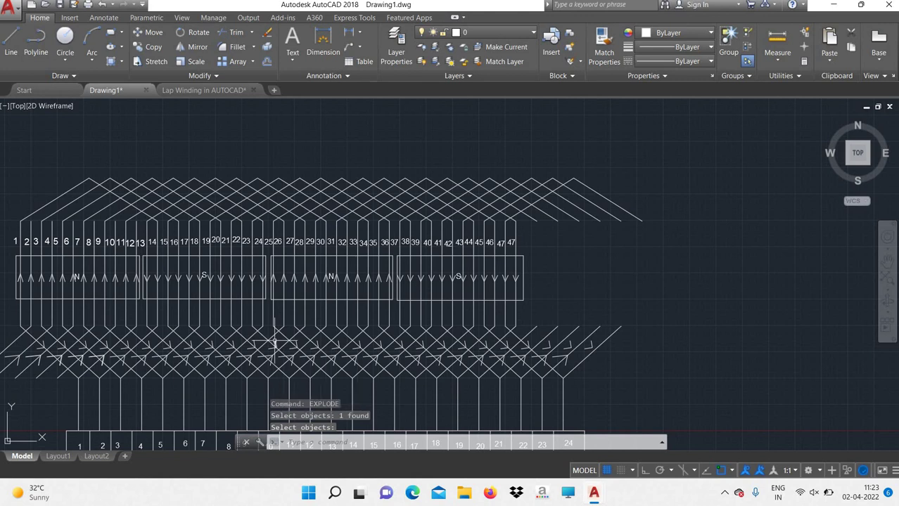
Zoom to show the whole drawing and pan it slightly left.
{"action": "type", "text": "z"}
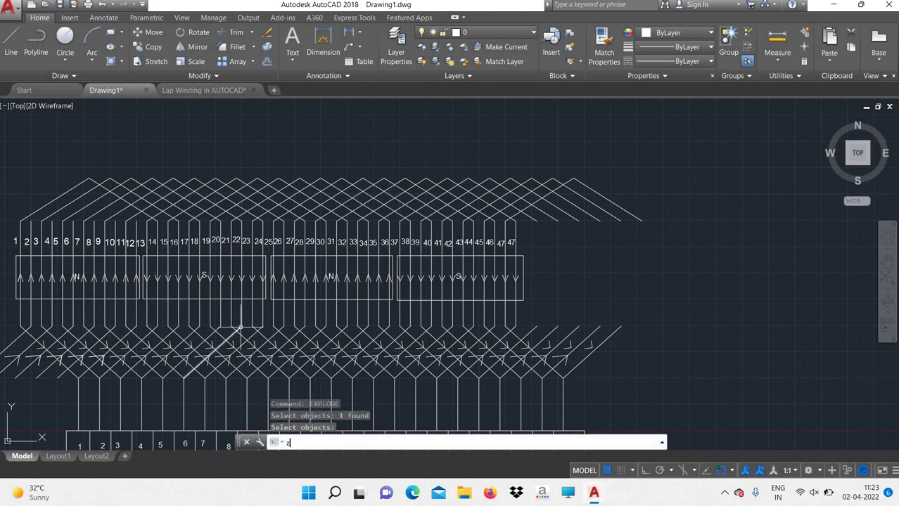
{"action": "key", "text": "Return"}
{"action": "type", "text": "all"}
{"action": "key", "text": "Return"}
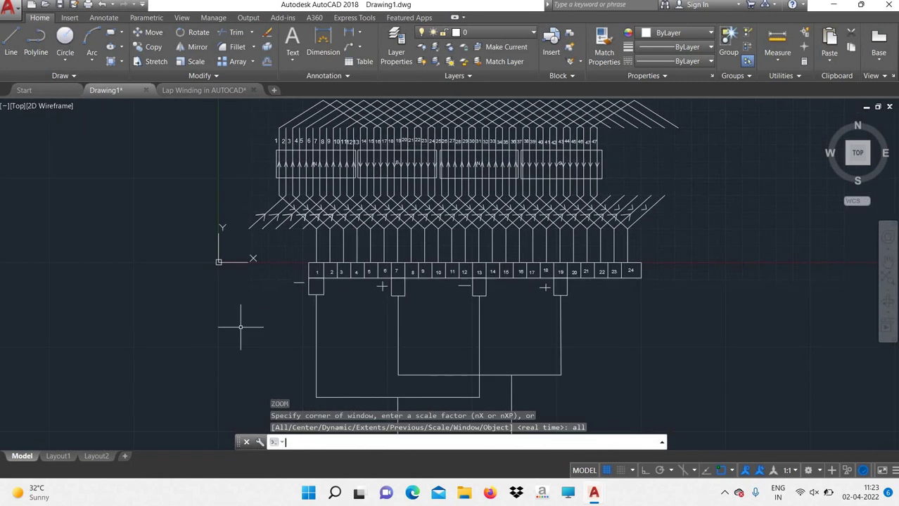
{"action": "type", "text": "n"}
{"action": "key", "text": "Return"}
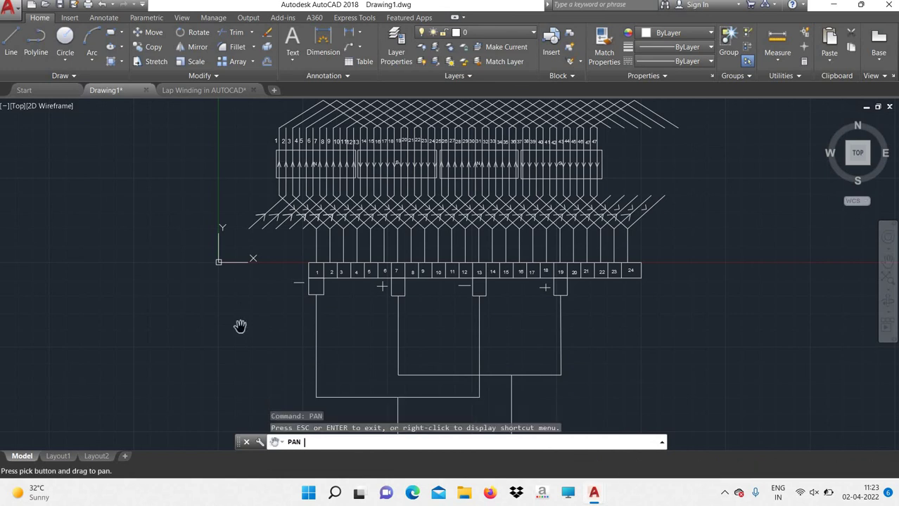
{"action": "left_click_drag", "start_coordinate": [387, 220], "coordinate": [343, 218]}
{"action": "right_click", "coordinate": [343, 219]}
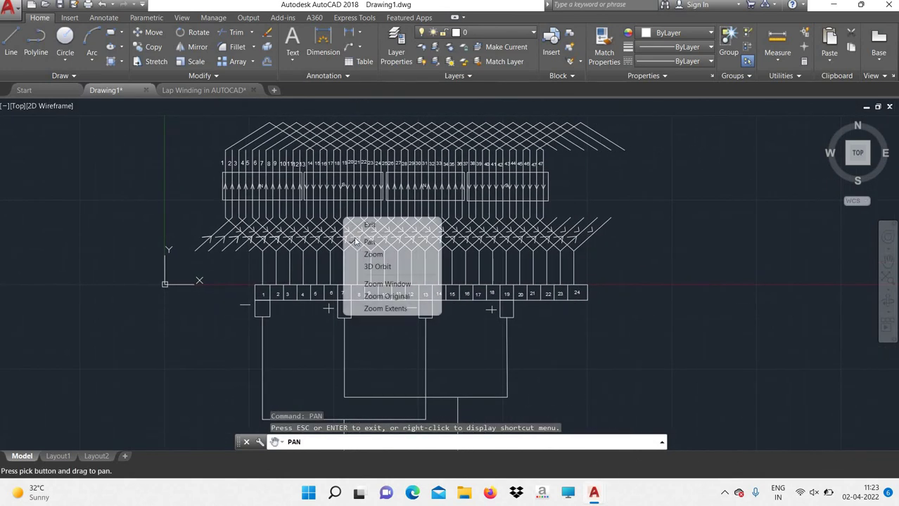
{"action": "left_click", "coordinate": [362, 224]}
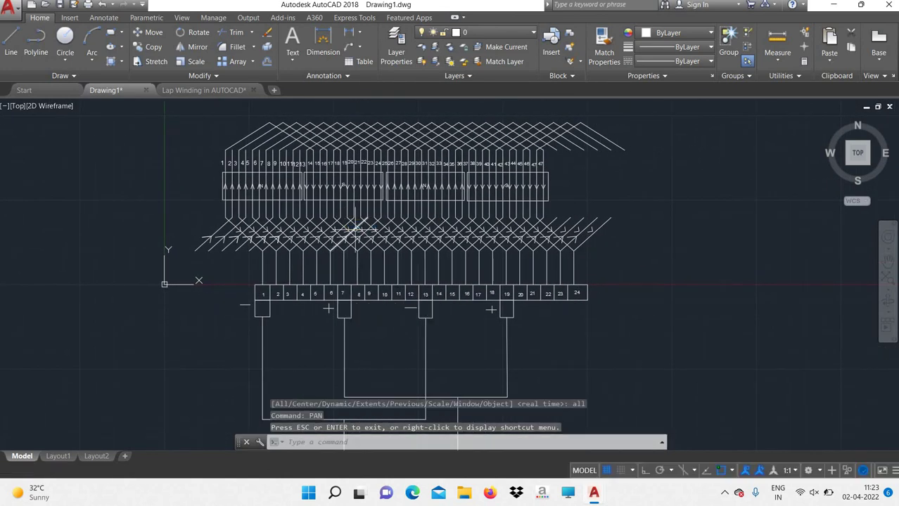
Define a new UCS with its origin at the drawing's lower left, ortho on.
{"action": "type", "text": "ucs"}
{"action": "key", "text": "Return"}
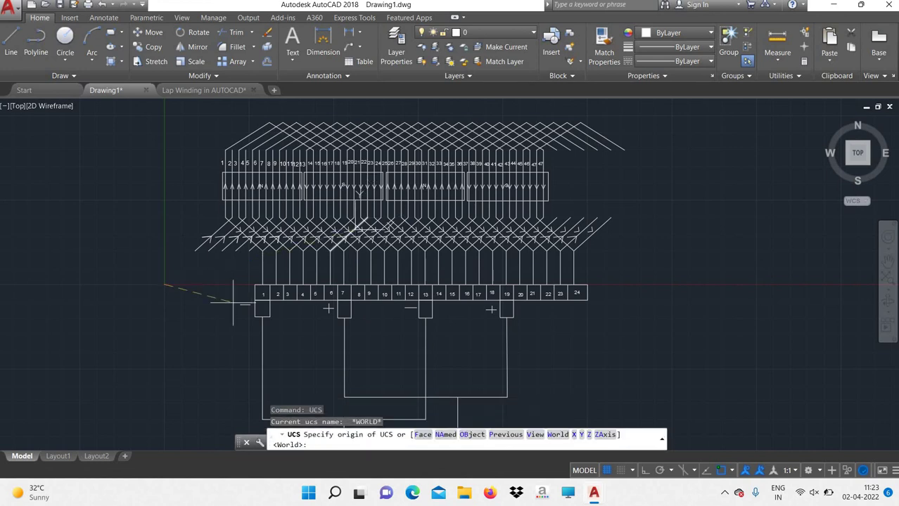
{"action": "left_click", "coordinate": [49, 436]}
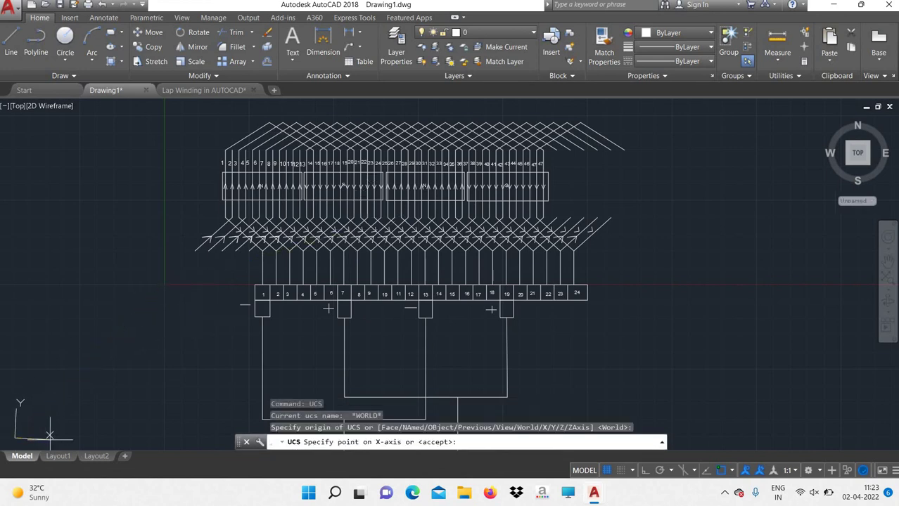
{"action": "key", "text": "F8"}
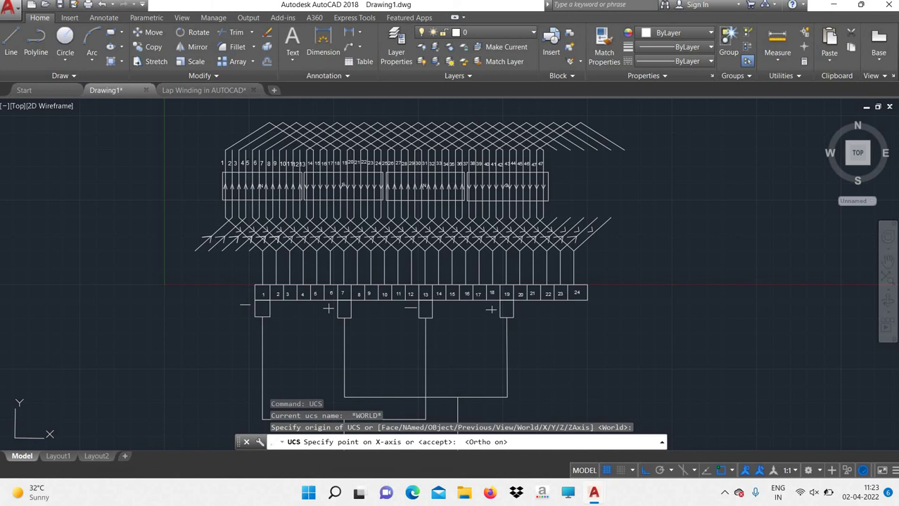
{"action": "left_click", "coordinate": [69, 432]}
{"action": "left_click", "coordinate": [16, 335]}
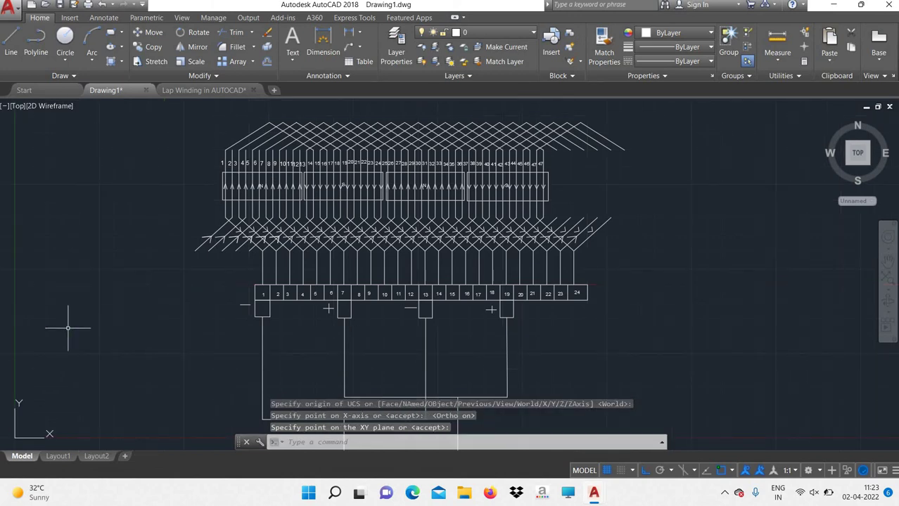